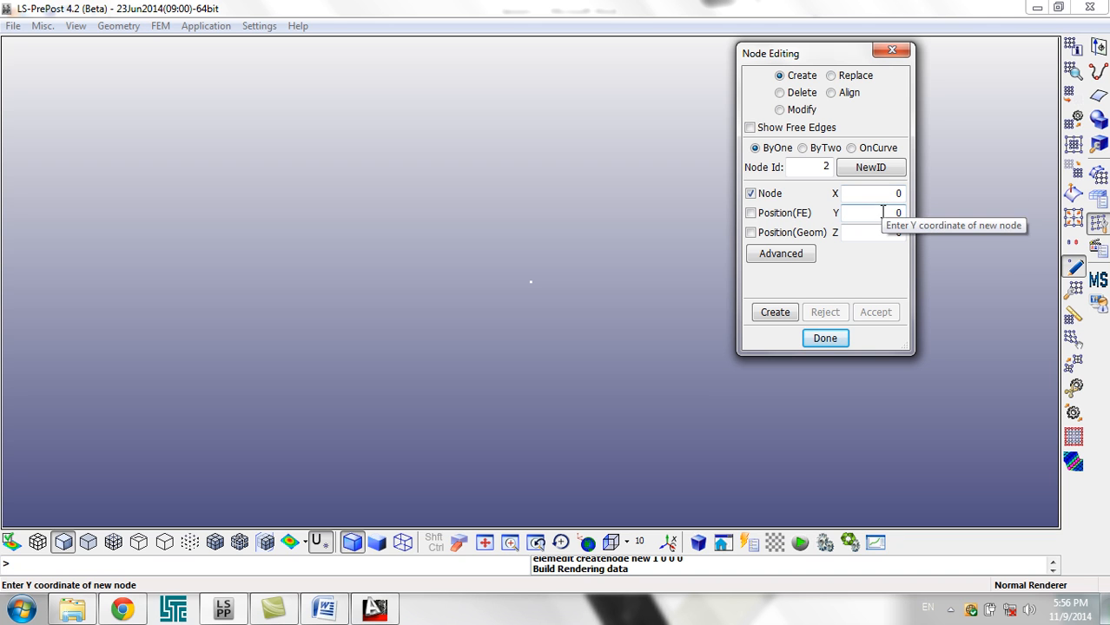
- Create node 2 at X 0, Y 0, Z 1 and finish node editing
double_click(877, 232)
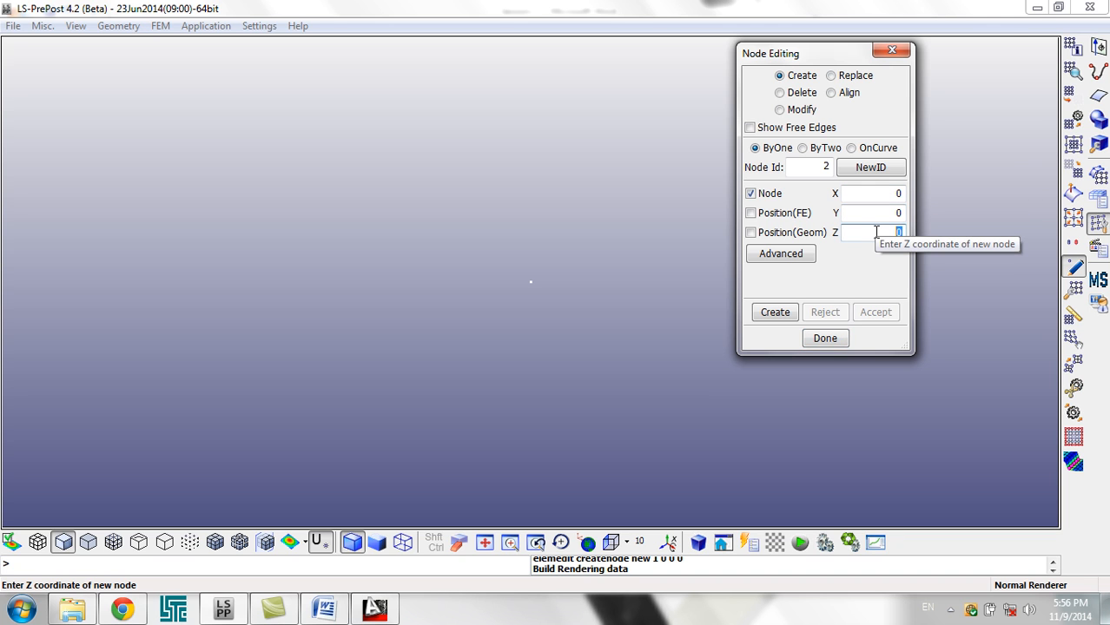
text(1)
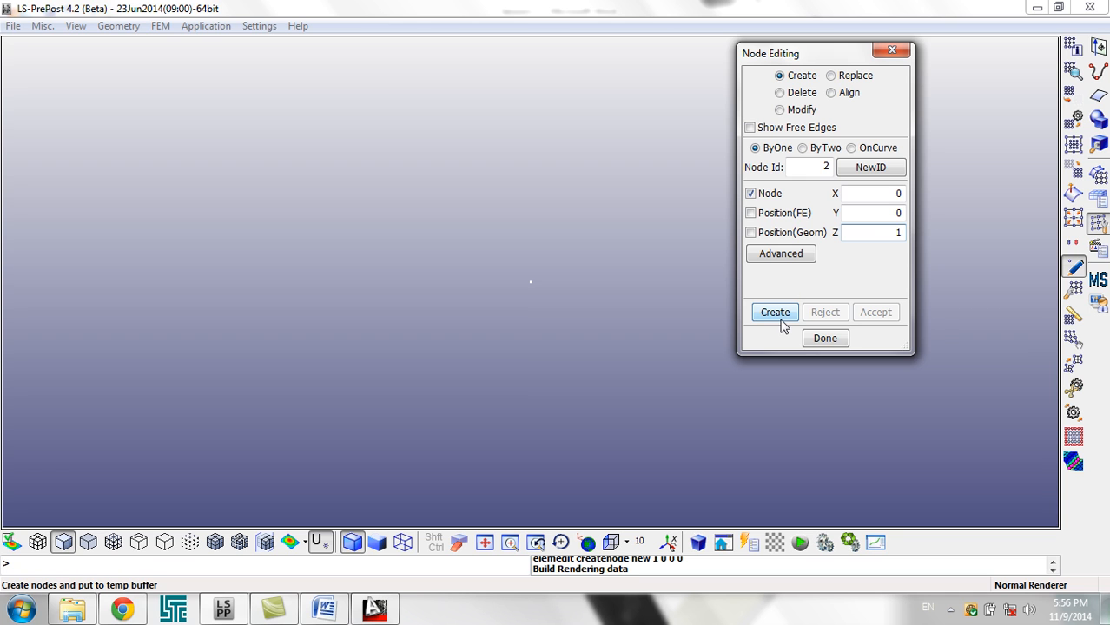
click(780, 316)
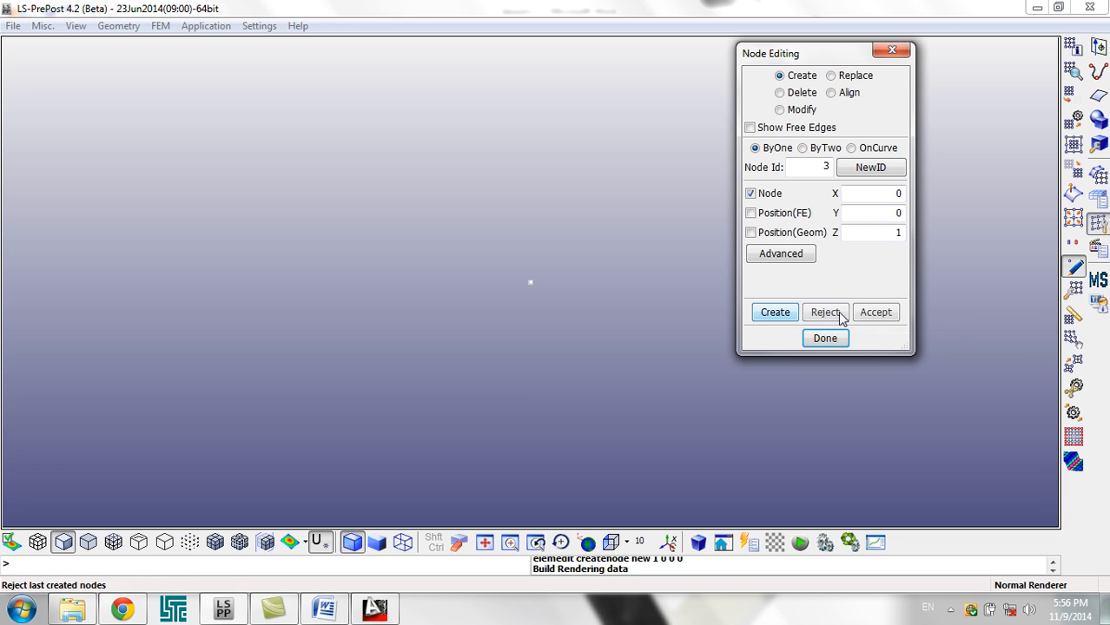
click(866, 318)
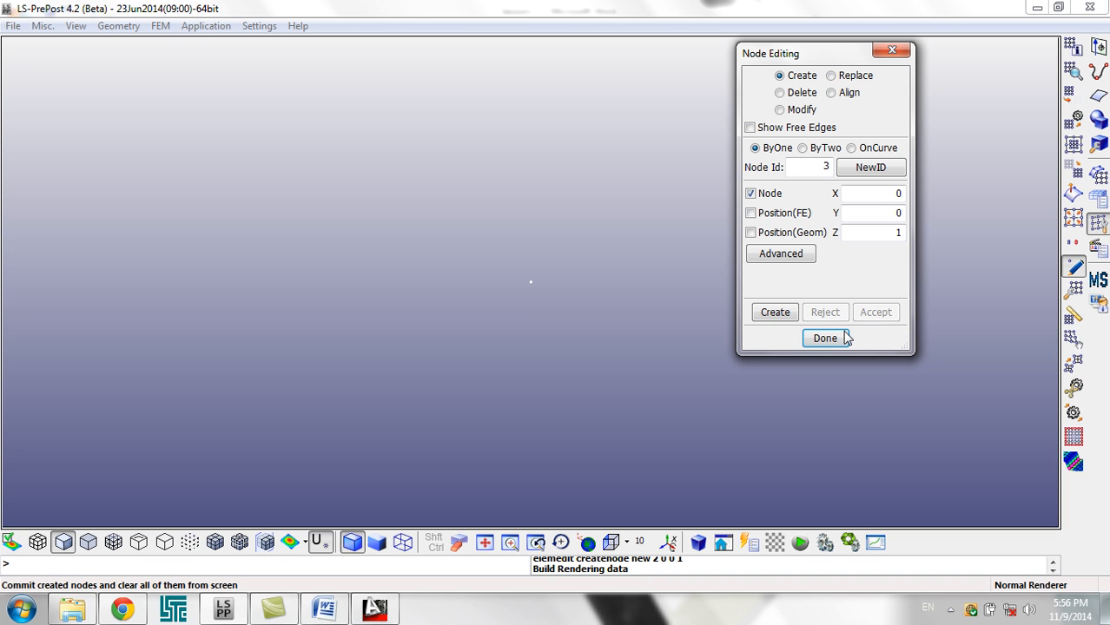
click(825, 338)
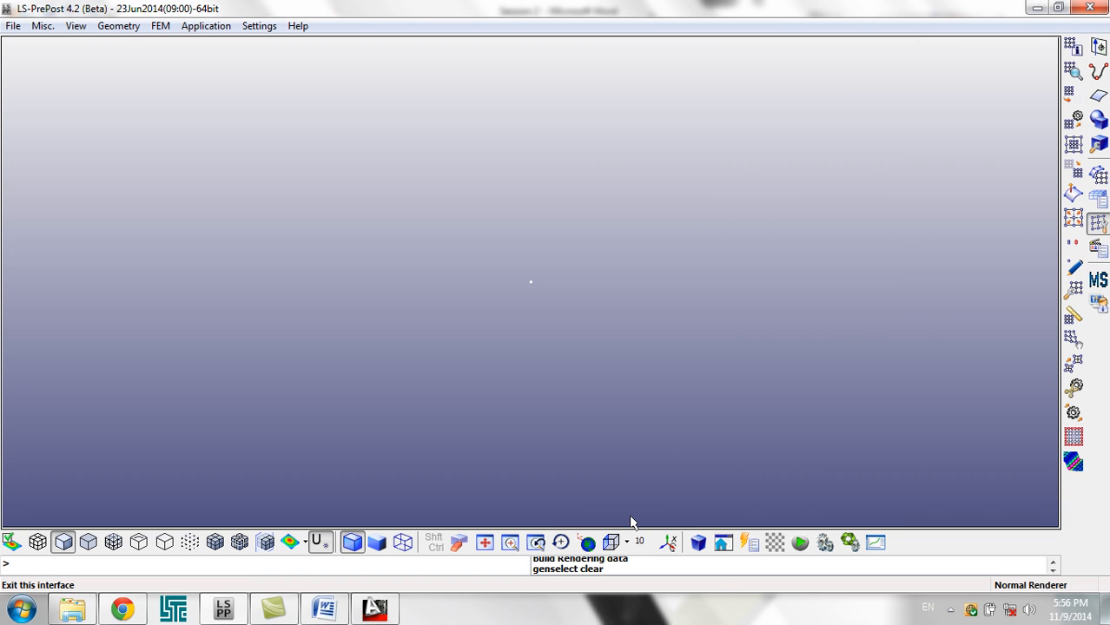
- Examine both nodes in the left view, centring, zooming, panning and rotating the model, and finish in the left view
click(613, 543)
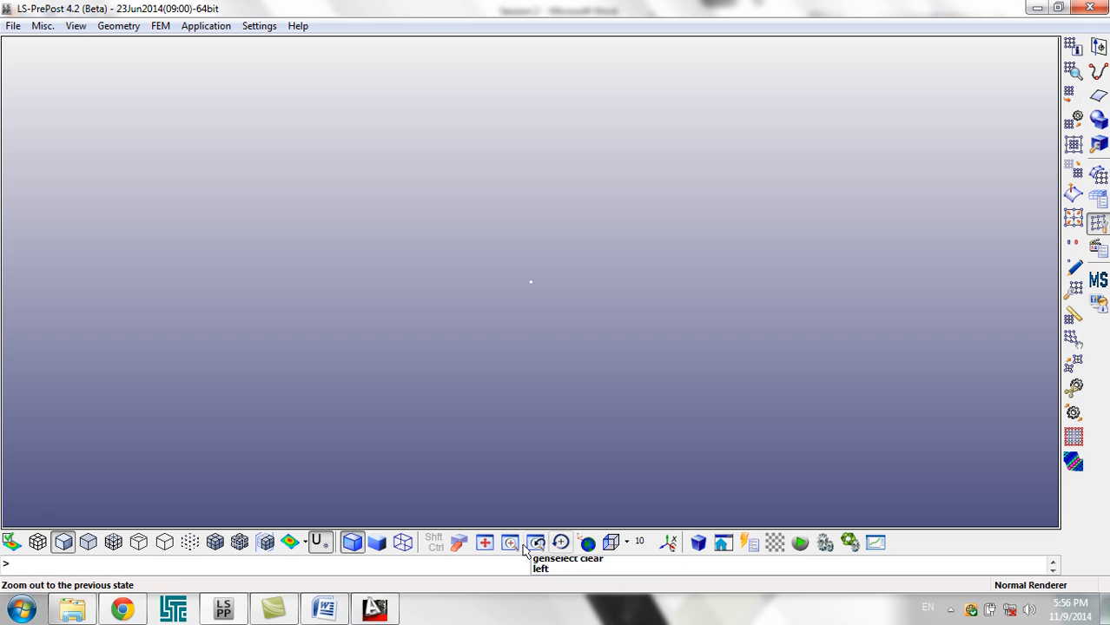
click(484, 545)
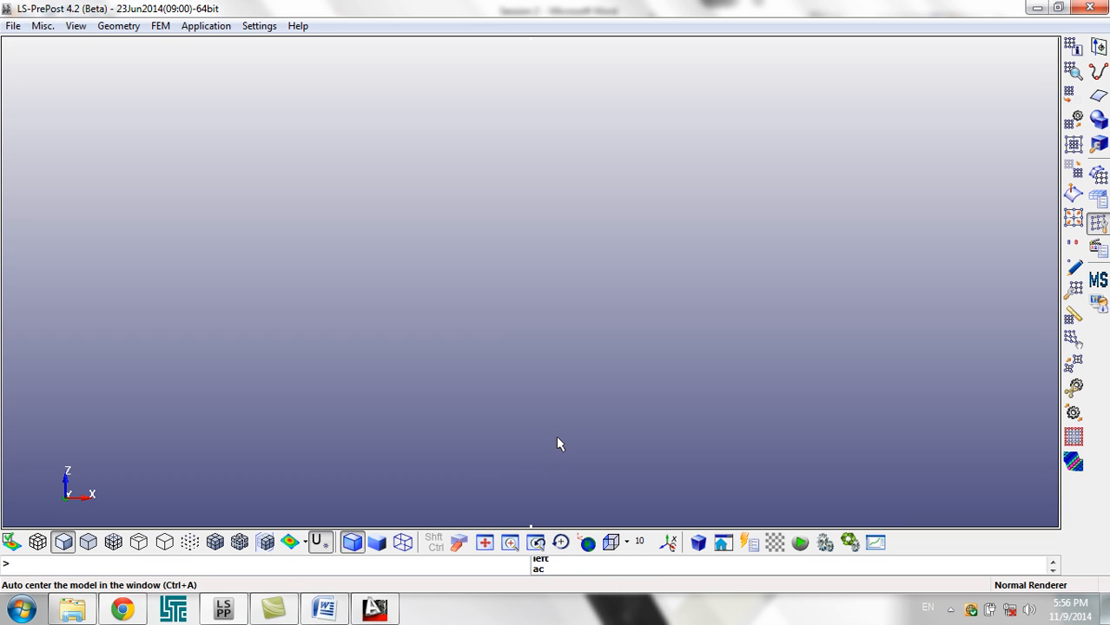
scroll(558, 445, up, 4)
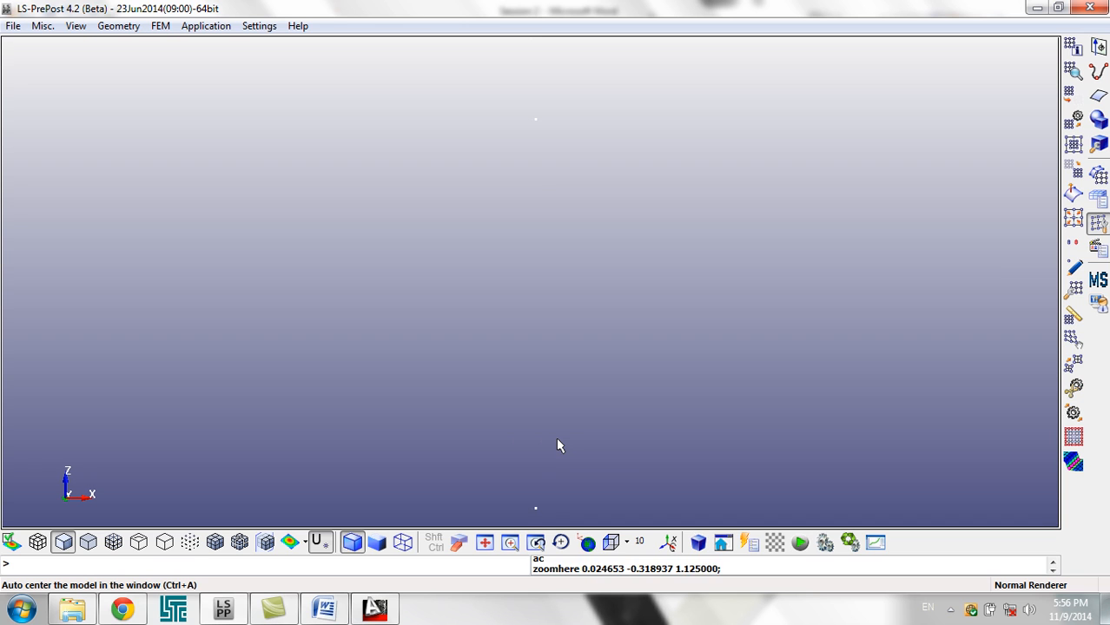
scroll(569, 439, down, 3)
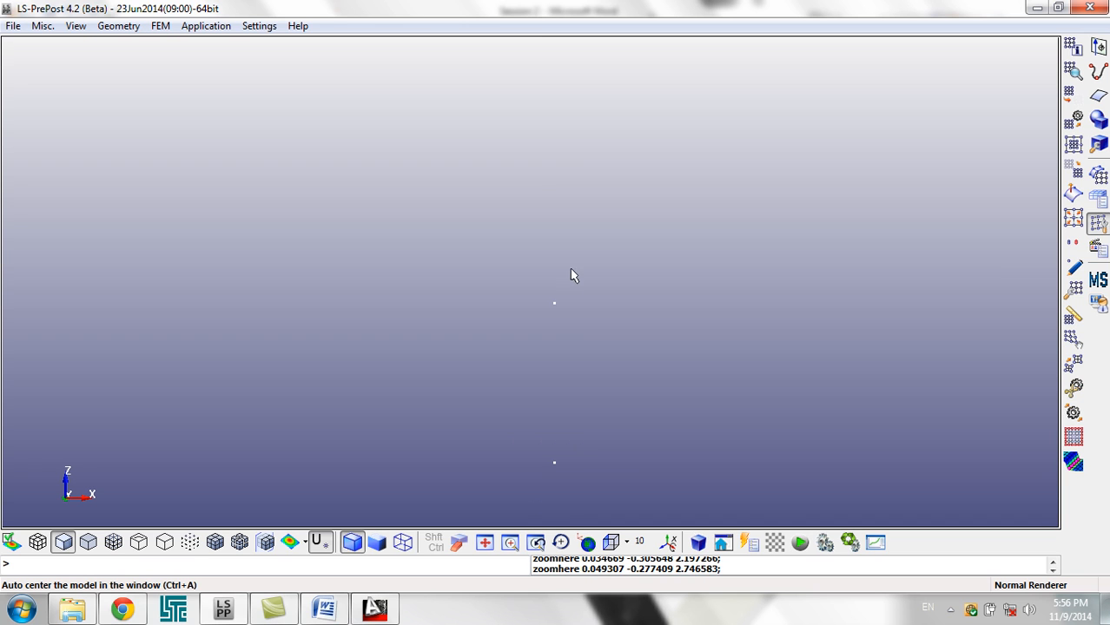
scroll(568, 345, up, 5)
scroll(554, 321, down, 2)
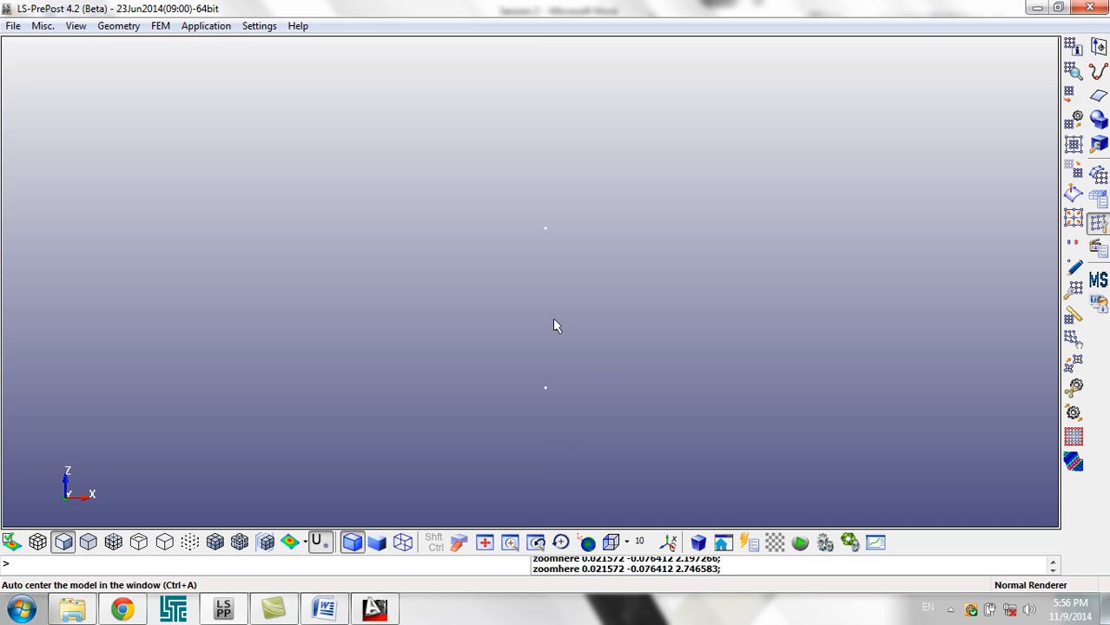
scroll(553, 320, up, 2)
scroll(553, 322, down, 3)
scroll(552, 321, up, 6)
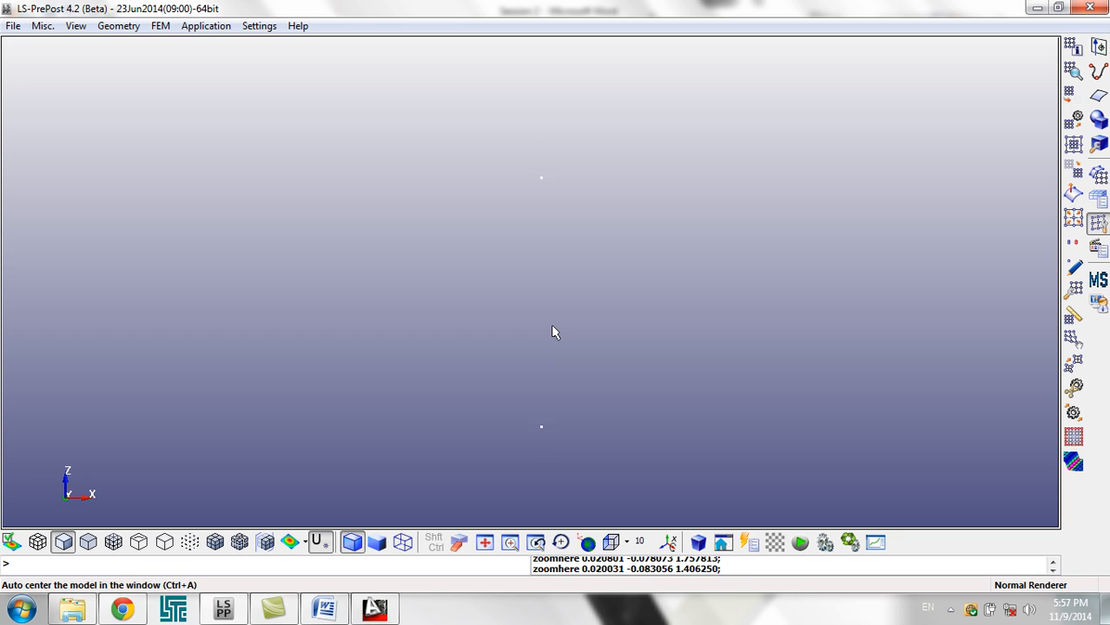
scroll(551, 329, down, 2)
scroll(582, 321, down, 9)
scroll(564, 354, down, 2)
scroll(555, 343, up, 7)
shift+middle_drag(561, 304, 523, 317)
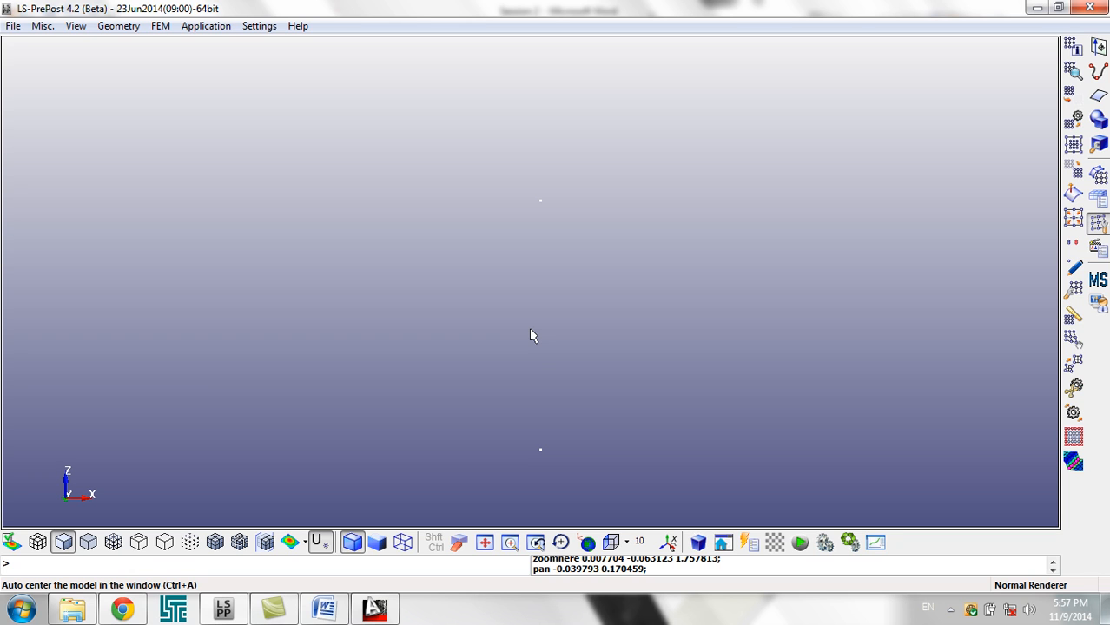
shift+drag(565, 305, 683, 447)
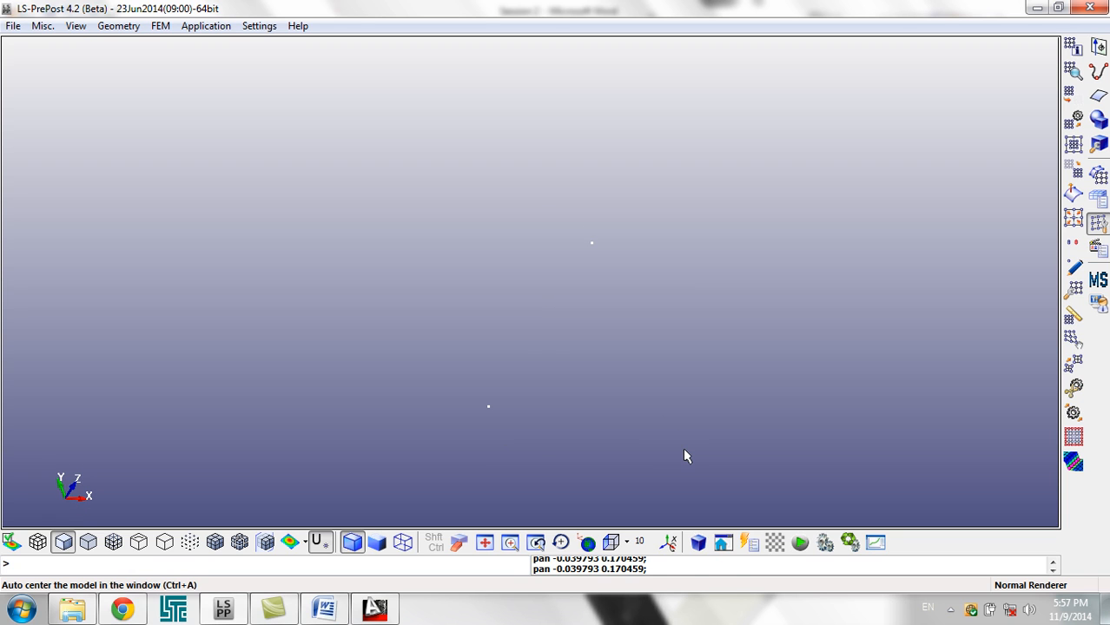
click(612, 542)
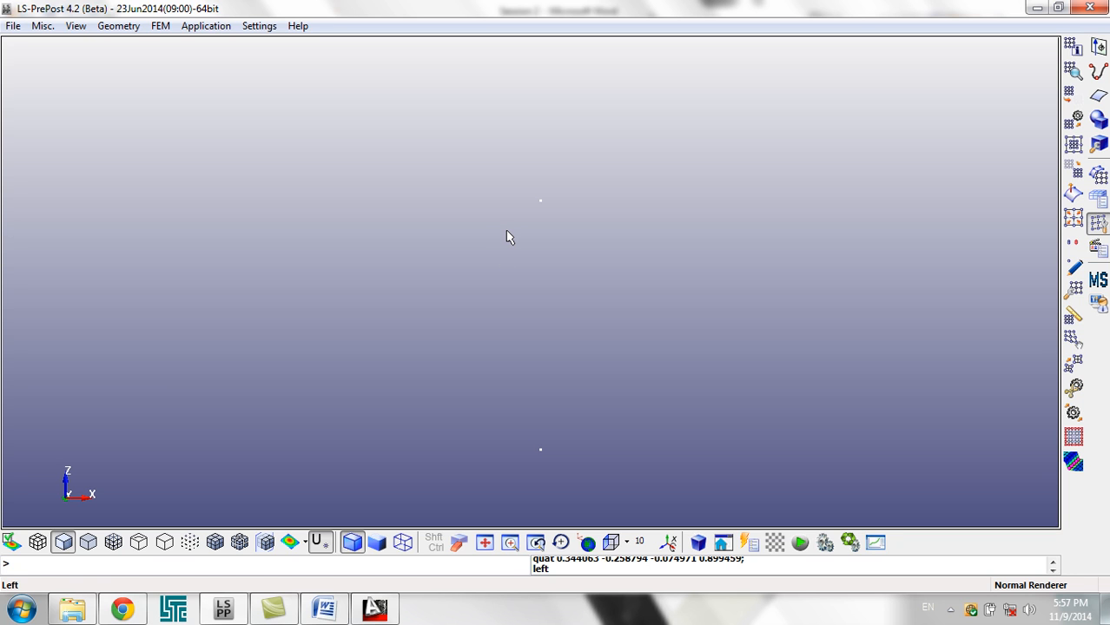
- Open the Keyword Manager among the model and part tools and make it list all keywords
click(1097, 205)
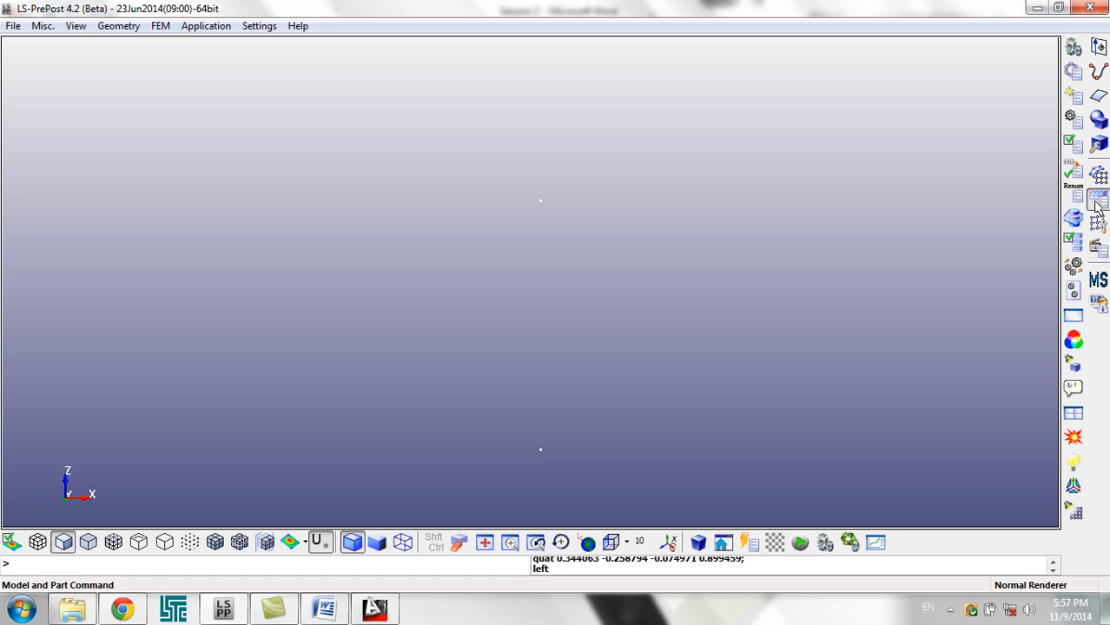
click(1080, 73)
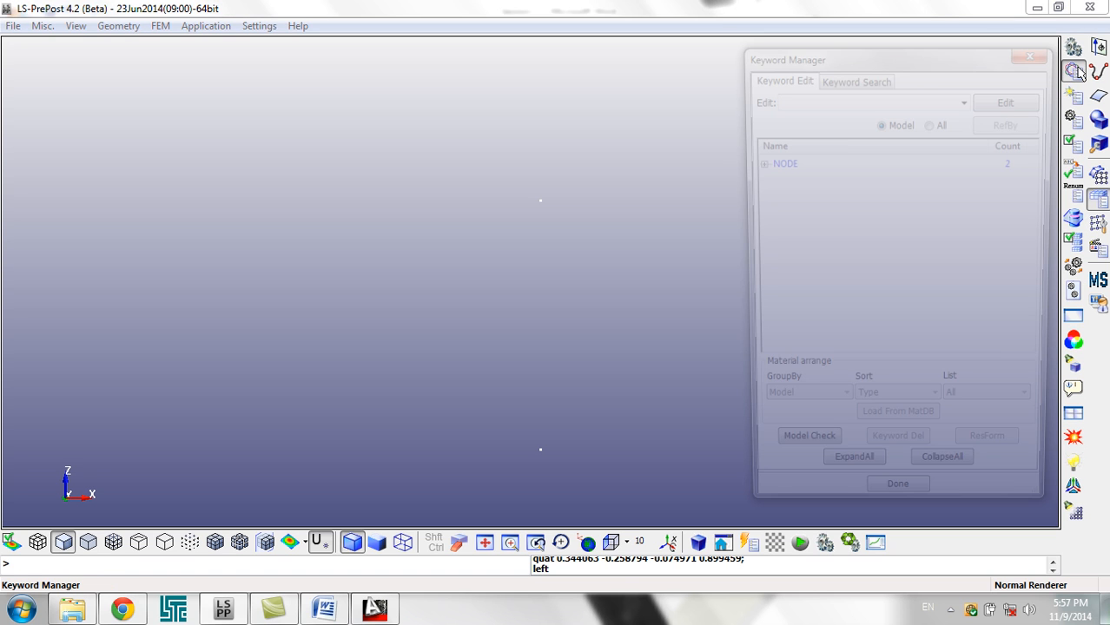
drag(993, 62, 926, 61)
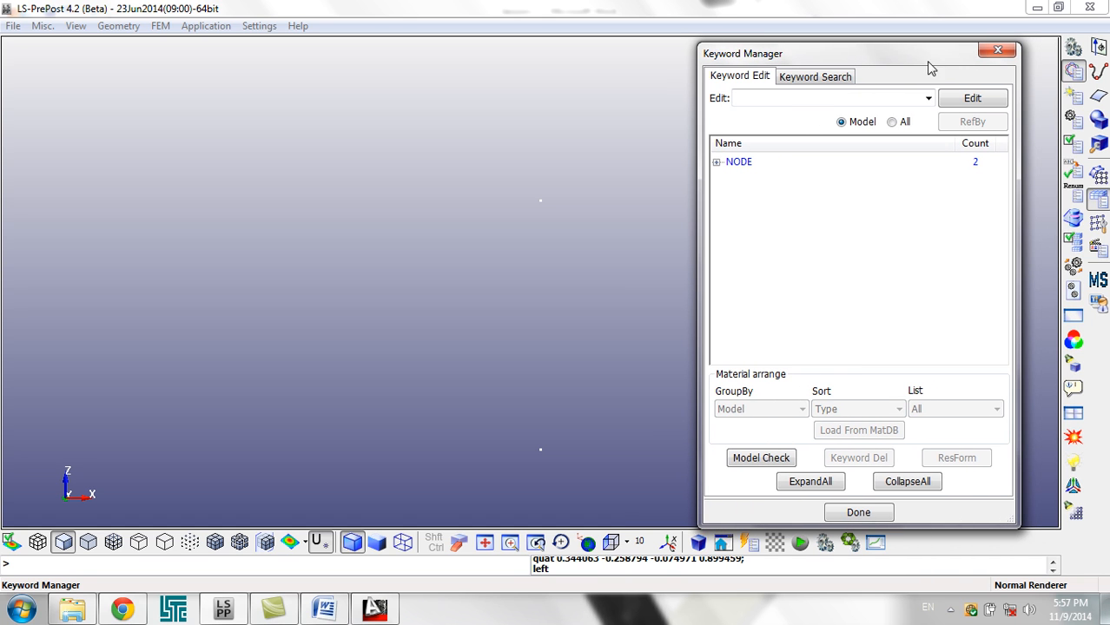
click(893, 123)
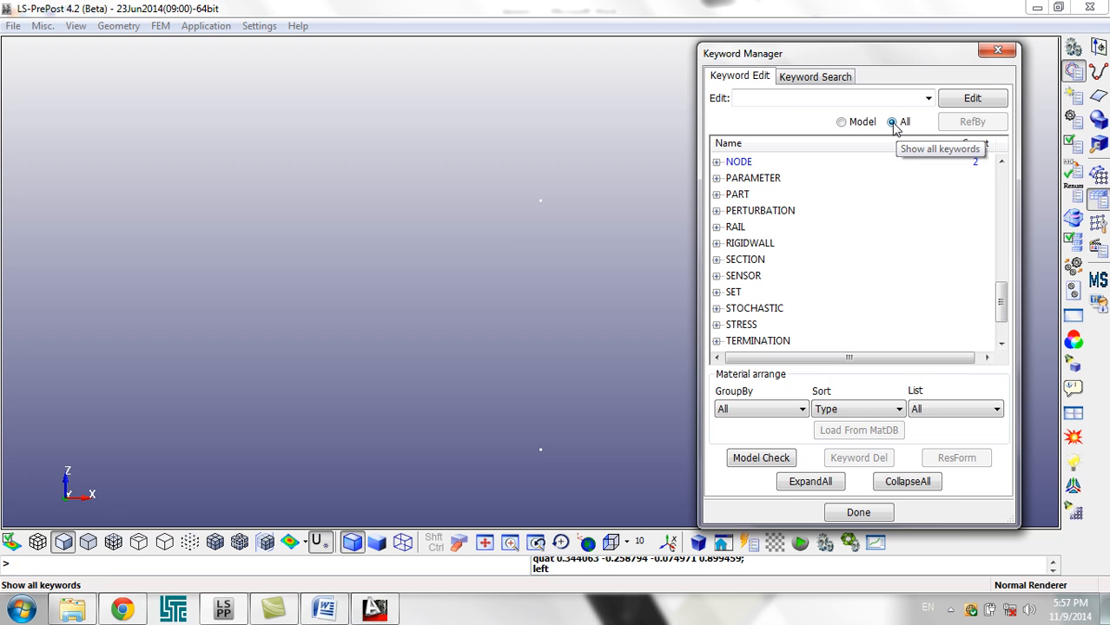
- Create a SECTION_DISCRETE entry titled Spring with section ID 1, keeping the default parameters
click(750, 179)
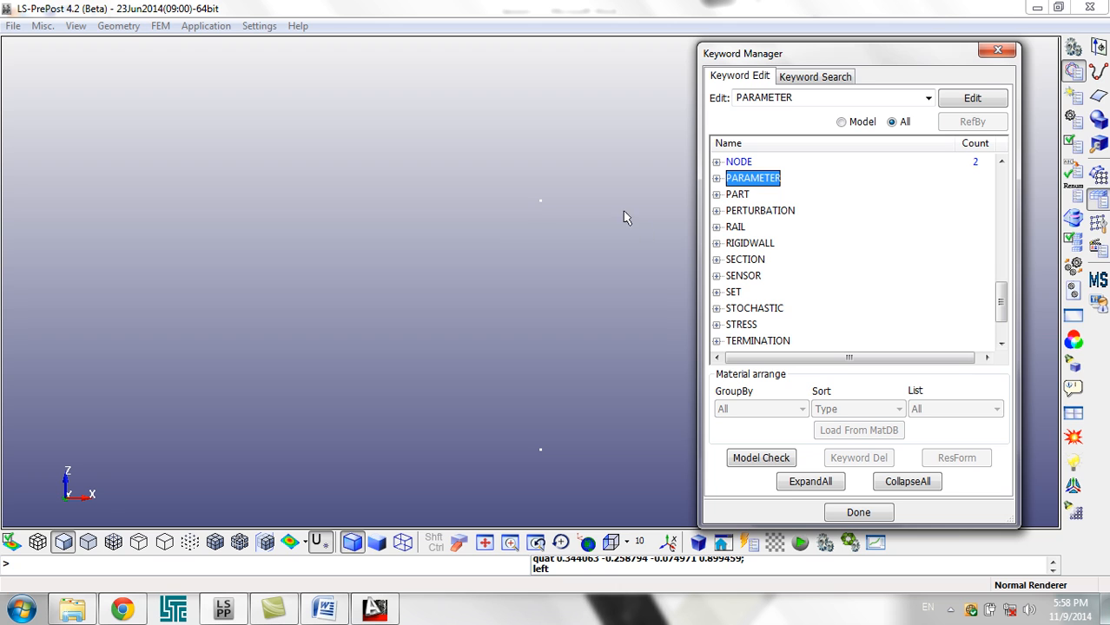
click(718, 260)
click(721, 260)
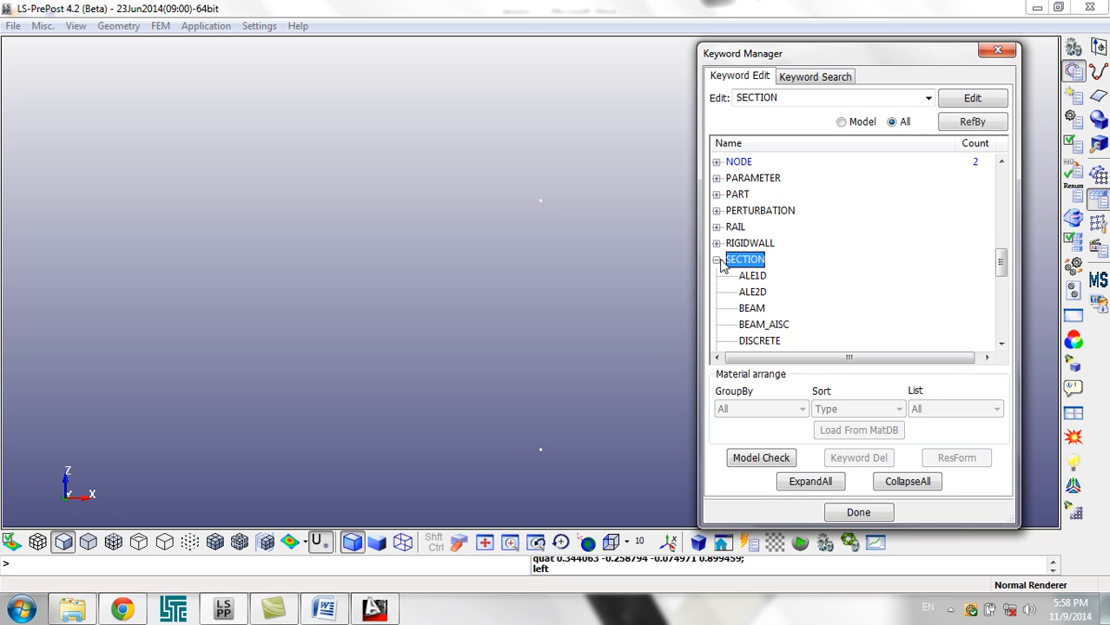
double_click(757, 342)
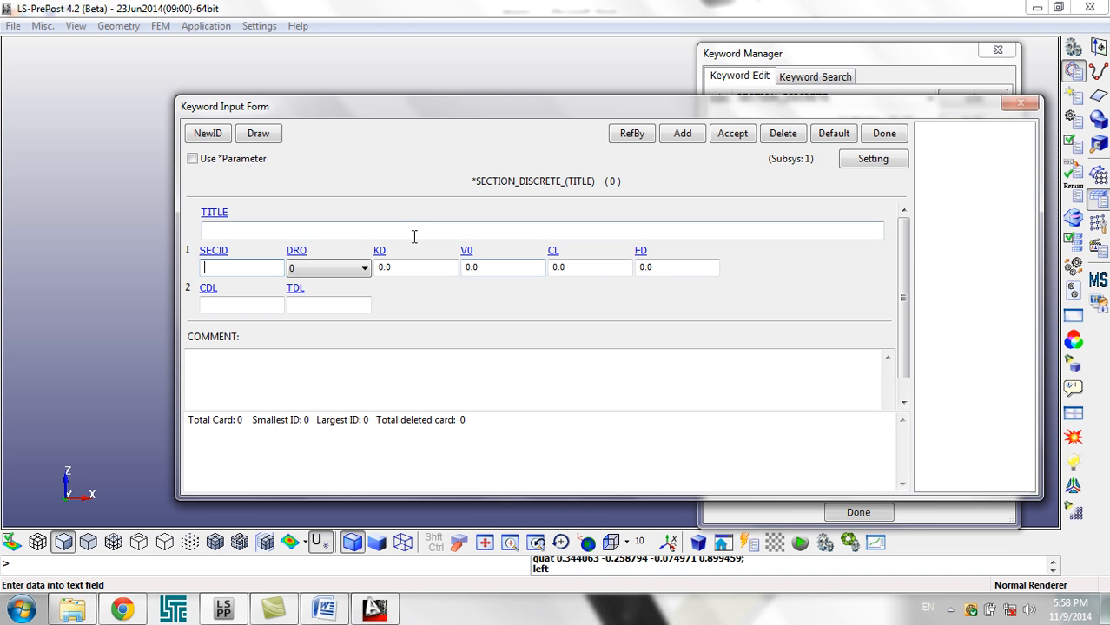
click(415, 231)
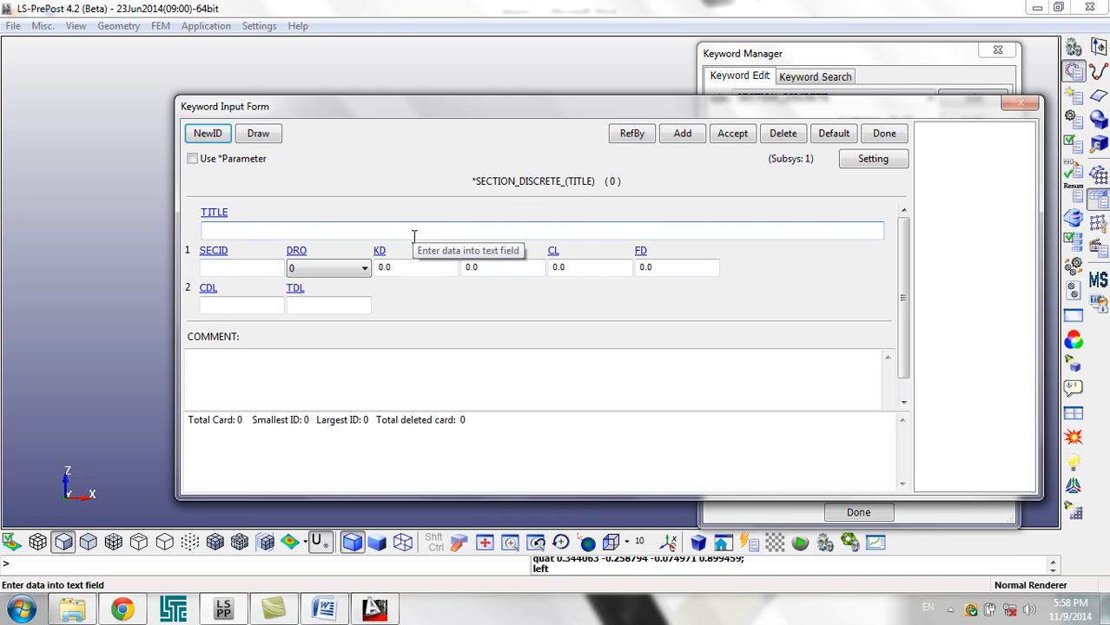
text(Spring)
click(726, 133)
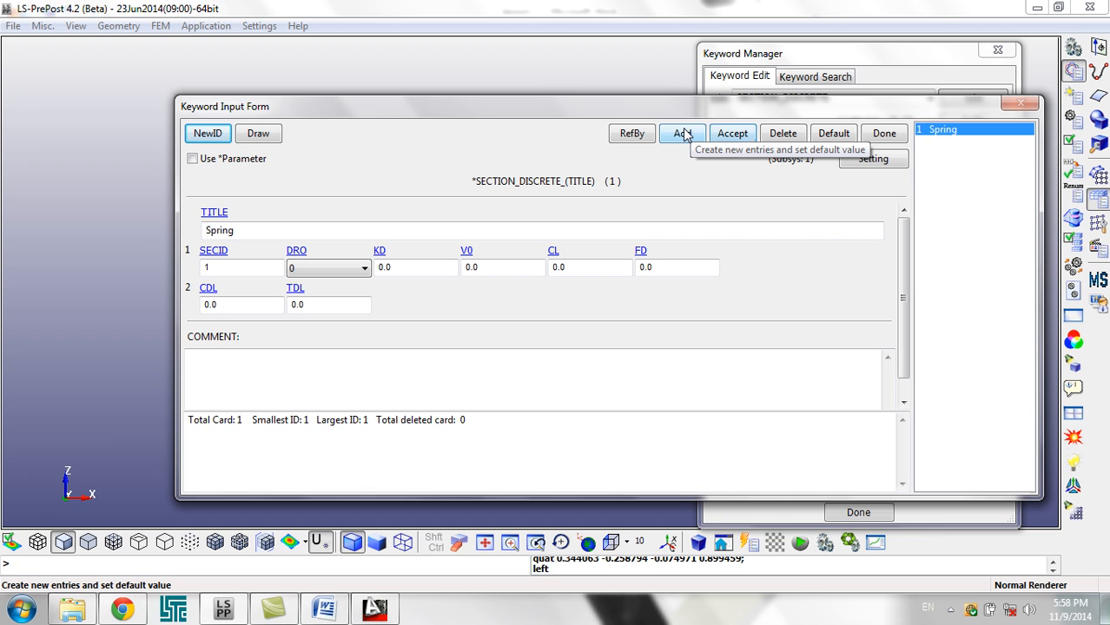
- Add a second SECTION_DISCRETE entry titled Damper with section ID 2, then close the form and collapse the SECTION group
click(683, 133)
click(566, 227)
text(Damper)
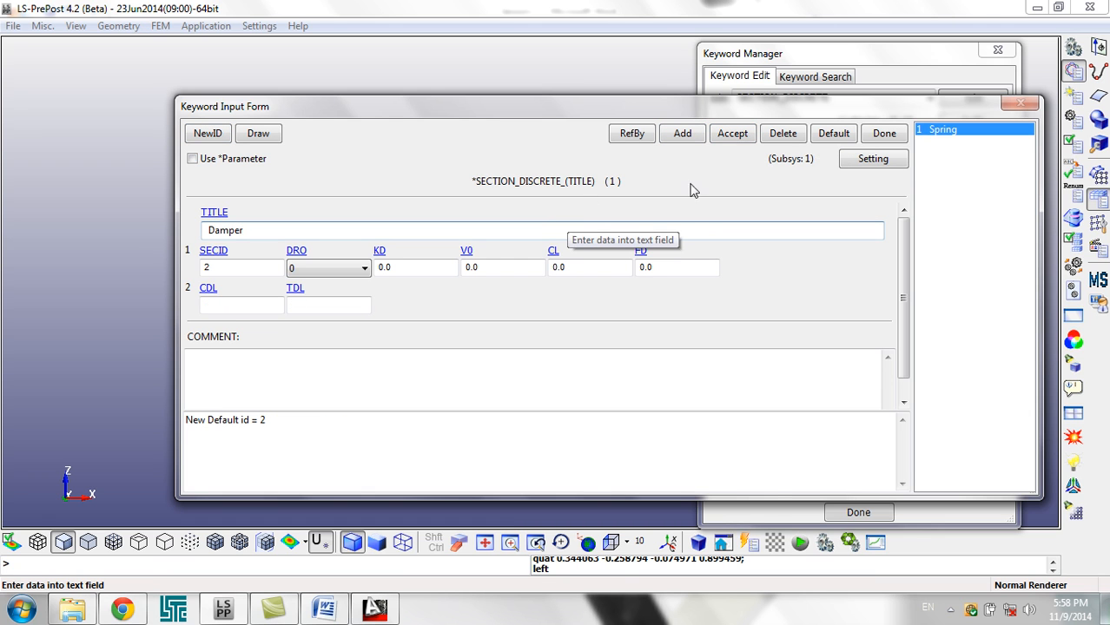
click(725, 136)
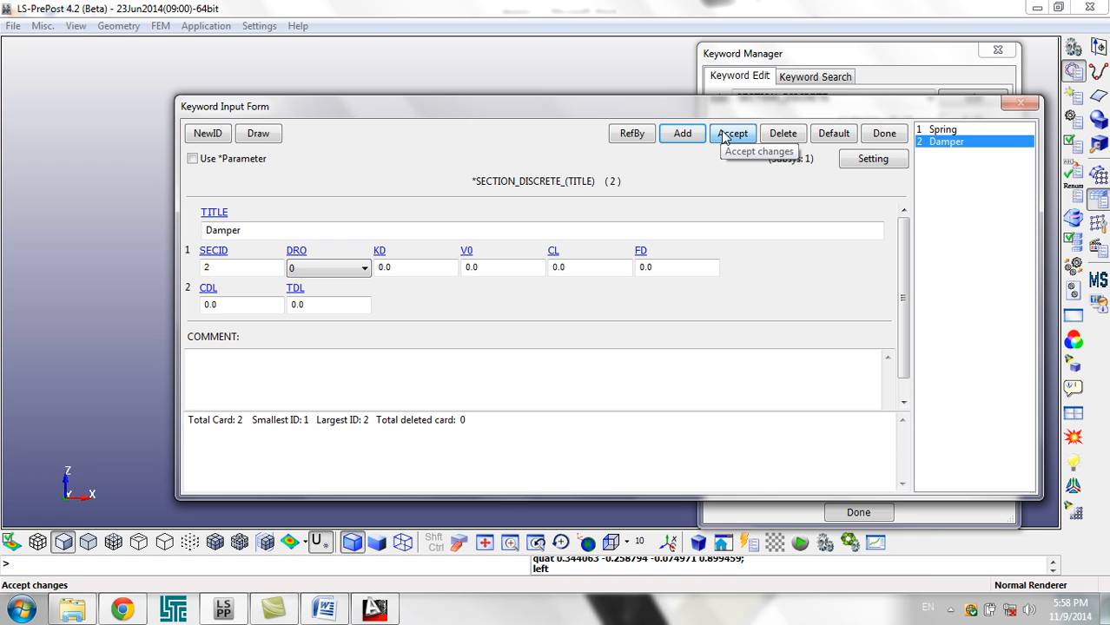
click(884, 133)
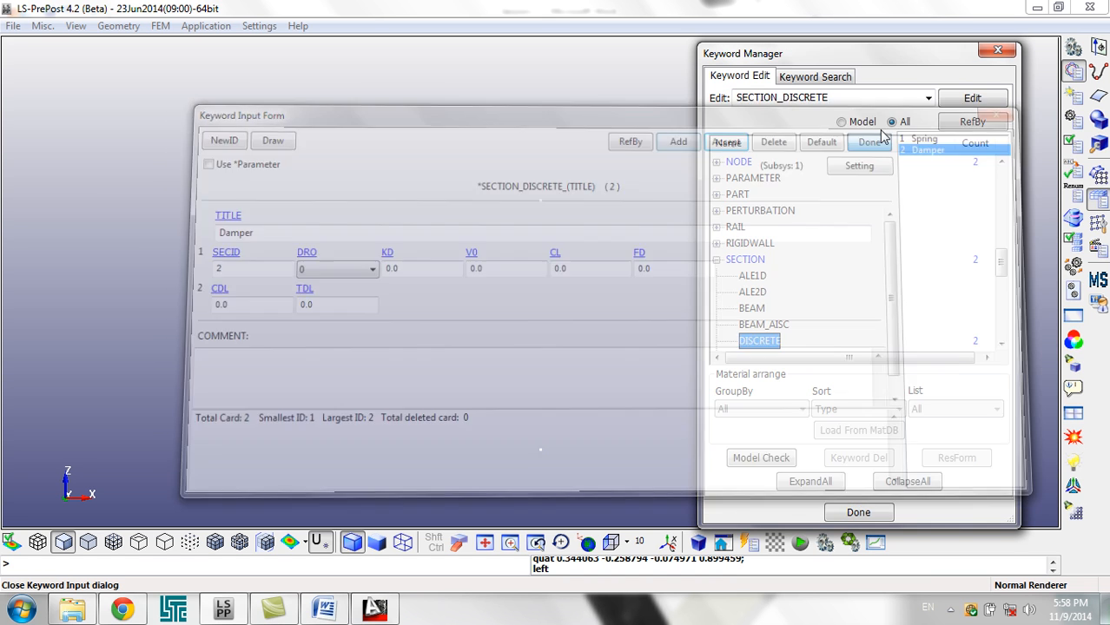
double_click(746, 259)
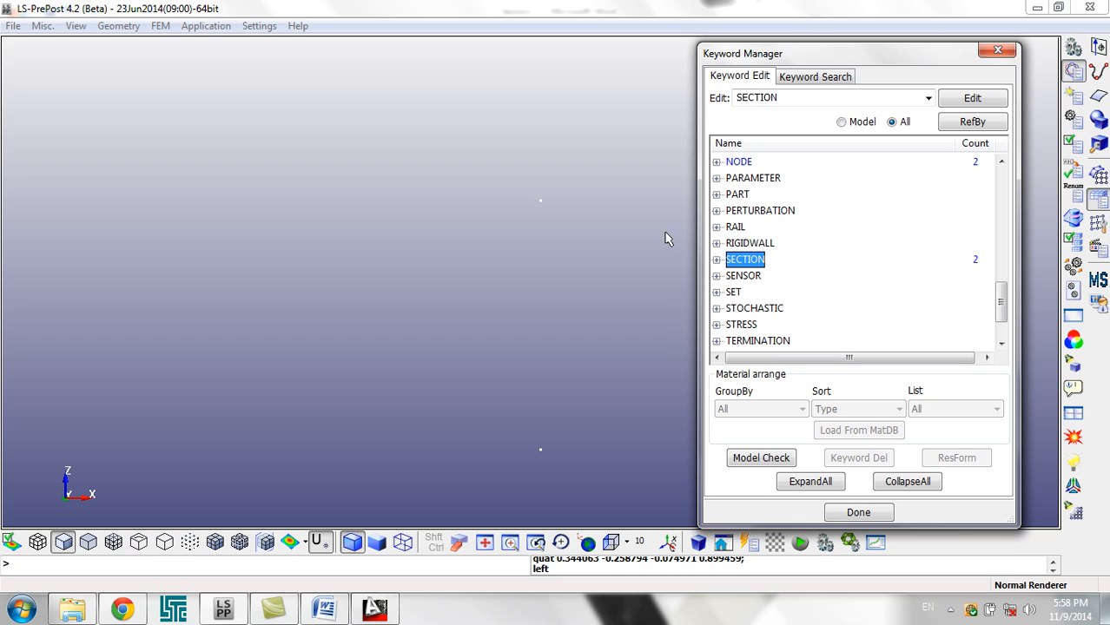
- Expand the MAT keyword group and select the S01-SPRING_ELASTIC material among its discrete spring and damper entries
click(746, 276)
scroll(744, 290, down, 1)
scroll(746, 294, up, 3)
scroll(749, 293, up, 2)
scroll(747, 292, down, 2)
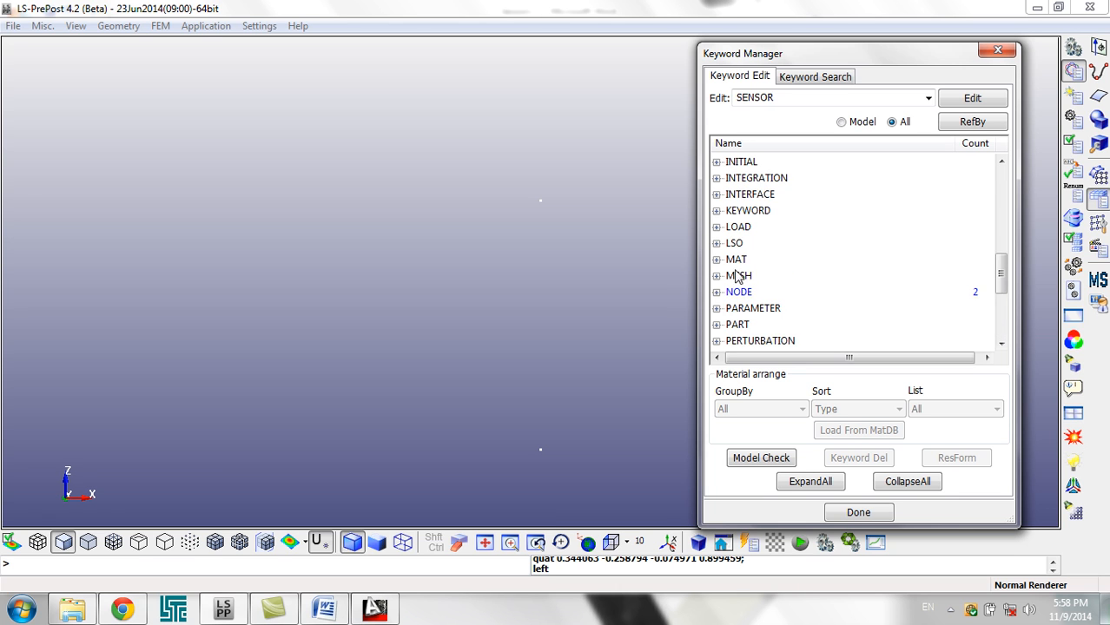
click(717, 260)
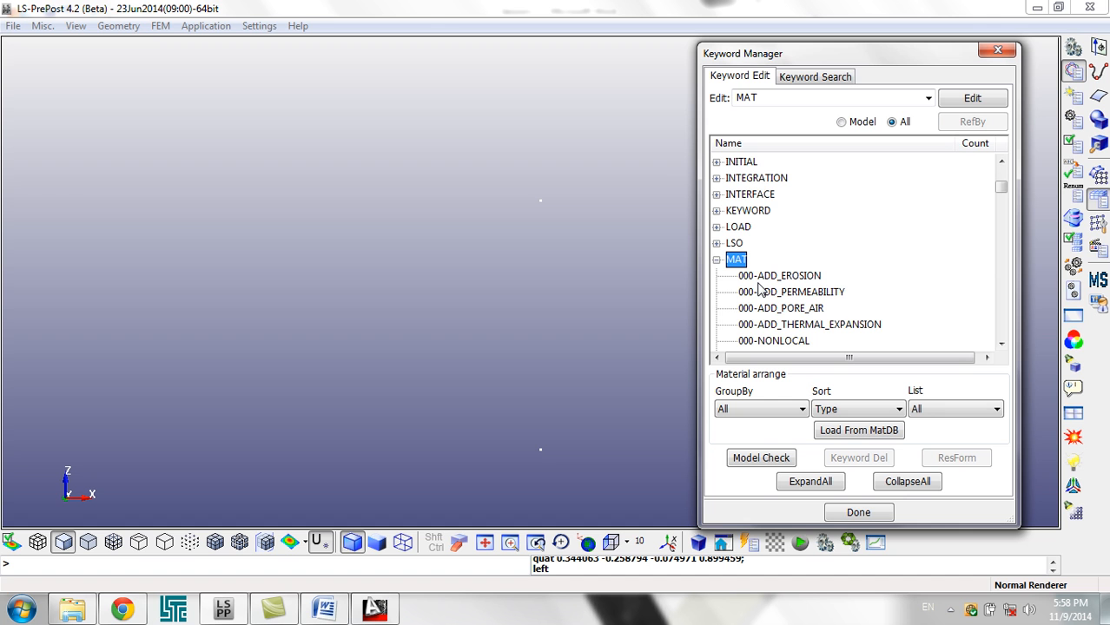
drag(1001, 188, 1002, 317)
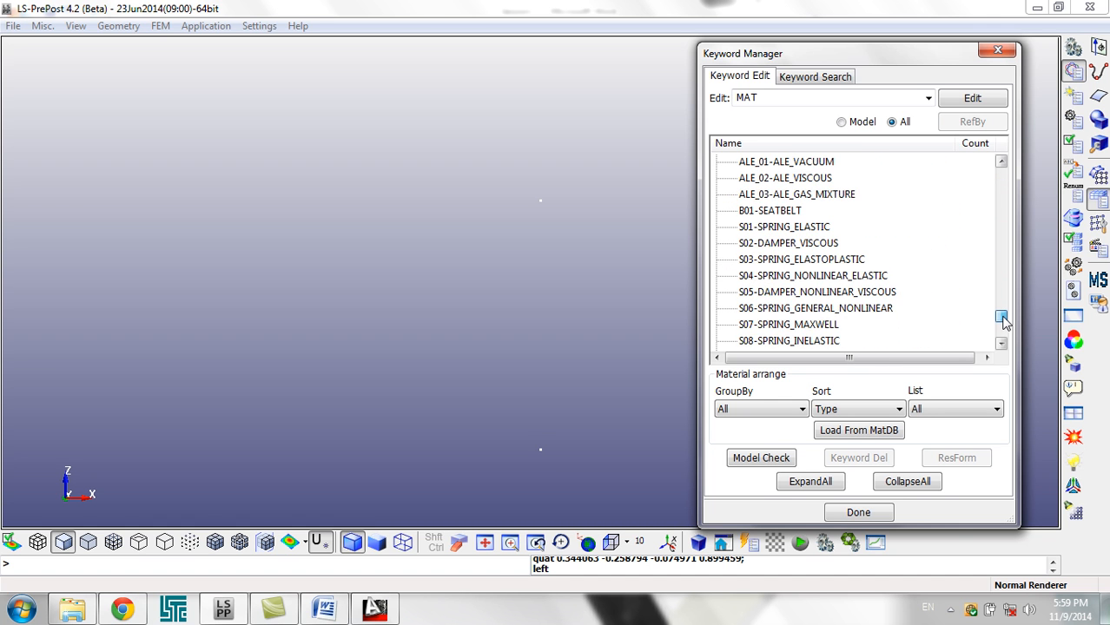
click(822, 230)
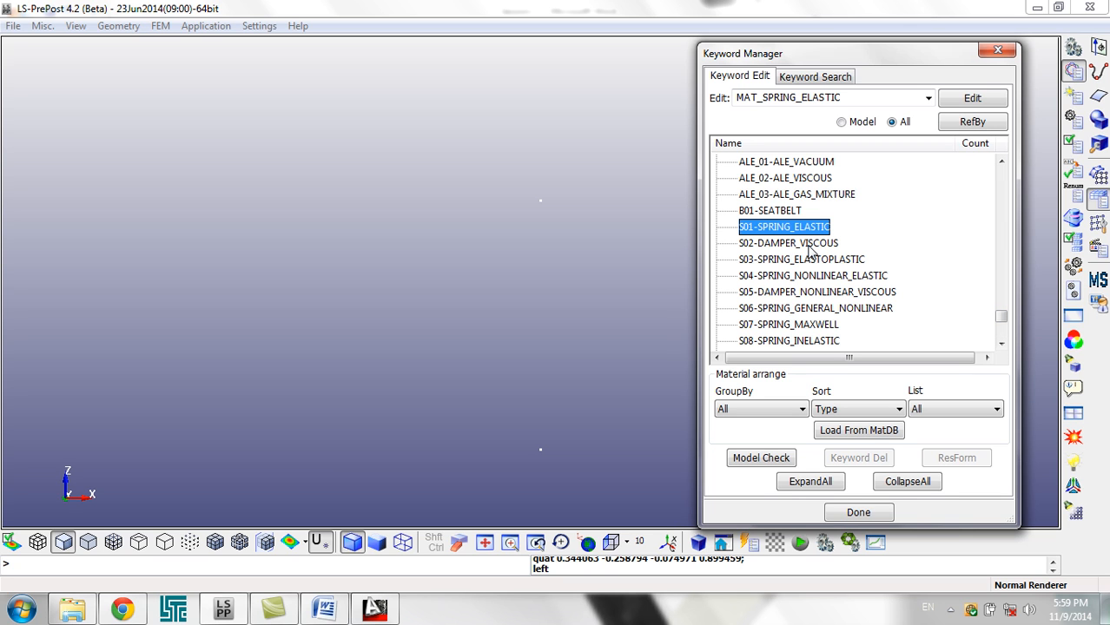
click(809, 245)
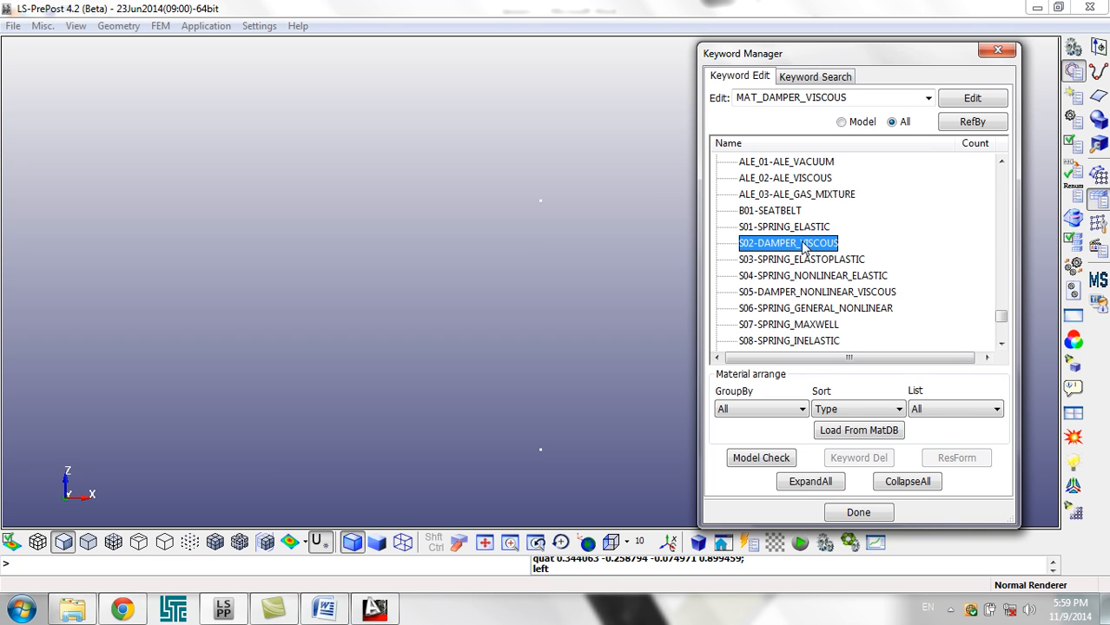
click(796, 228)
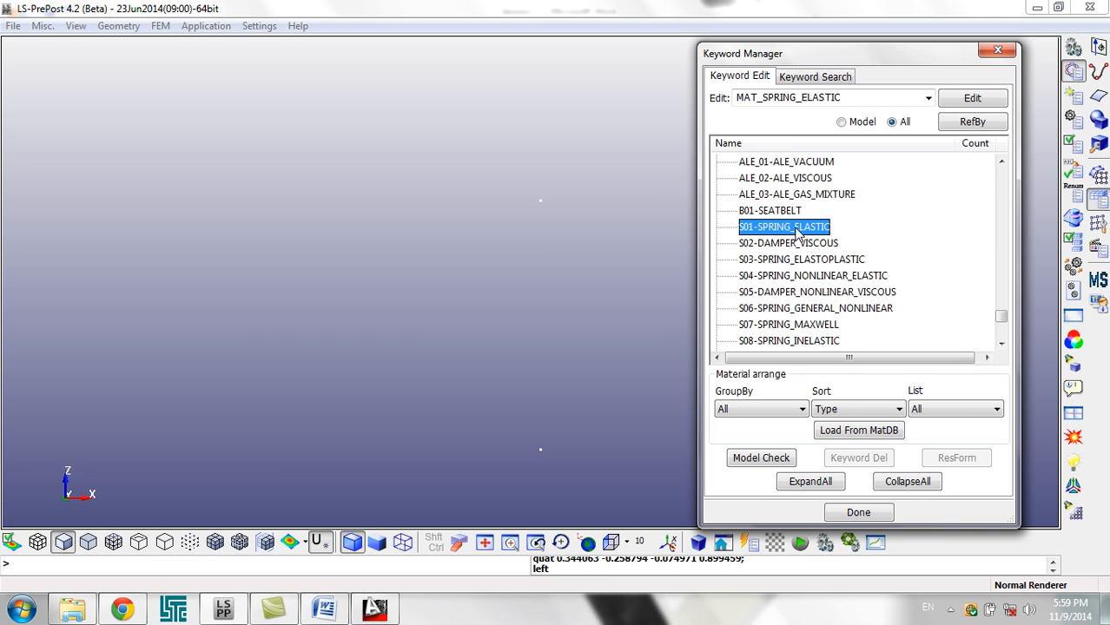
- Create a MAT_SPRING_ELASTIC material titled Spring with elastic stiffness K of 1e6, accept it and close the form
double_click(796, 230)
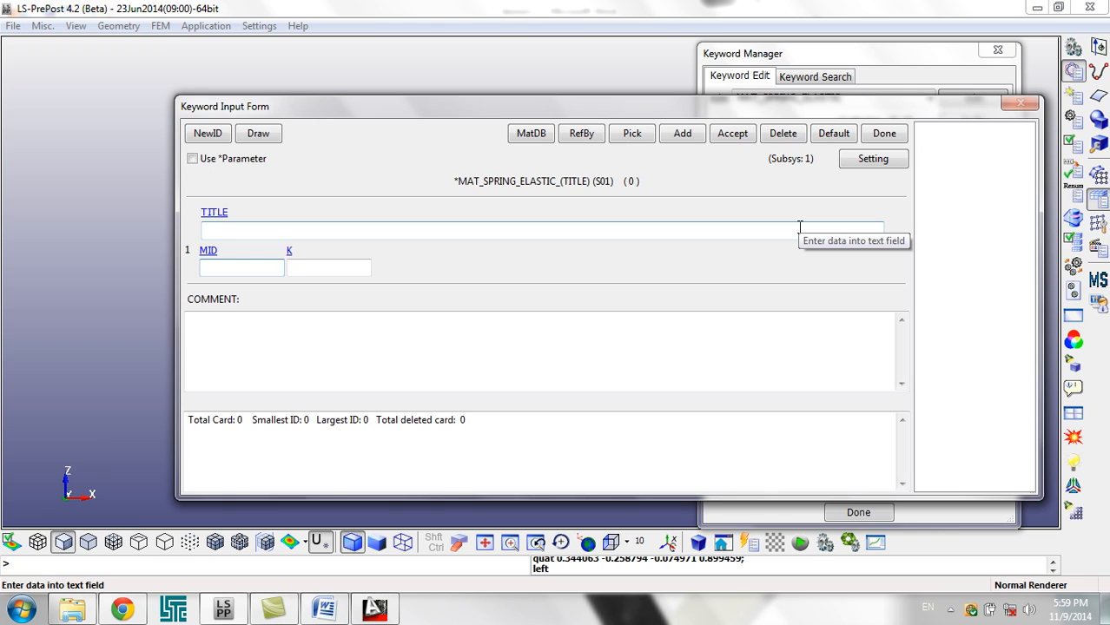
click(241, 234)
text(Spring)
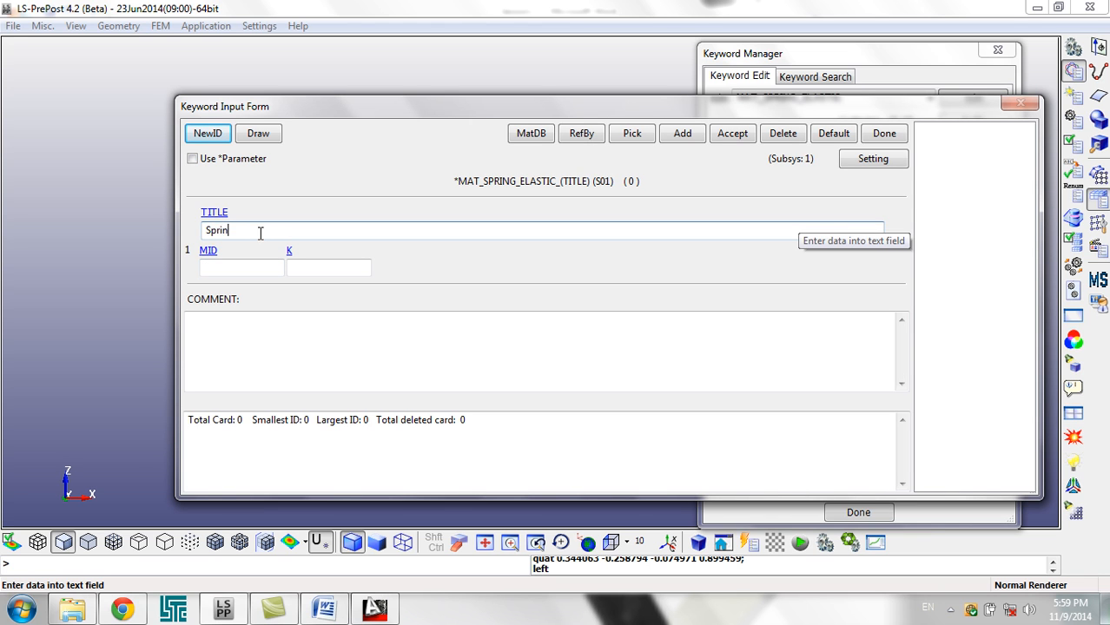
click(310, 271)
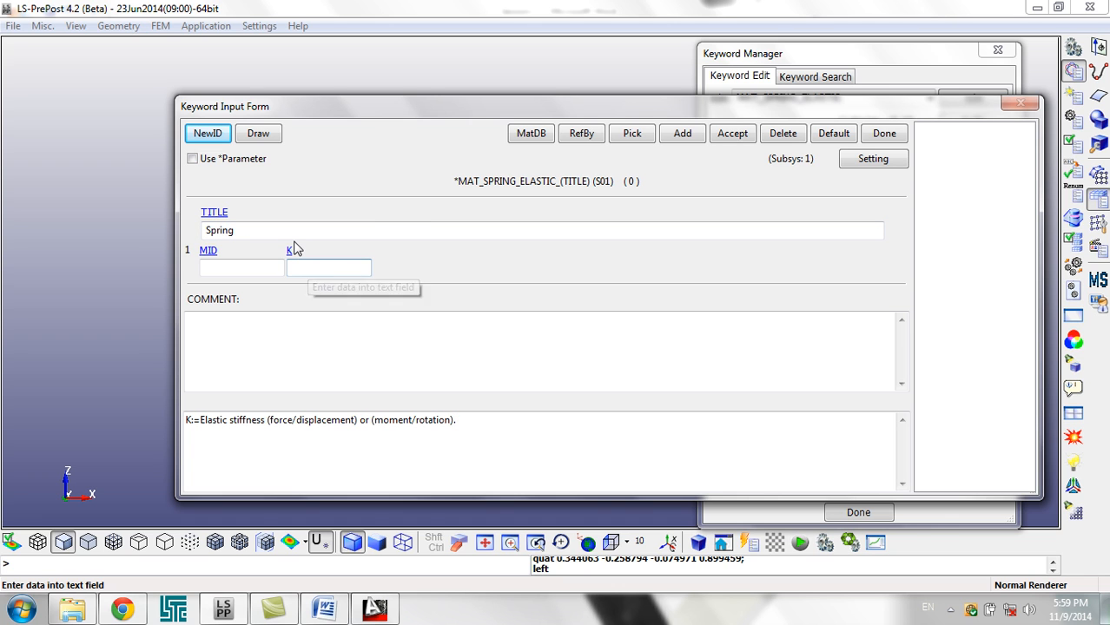
text(1e6)
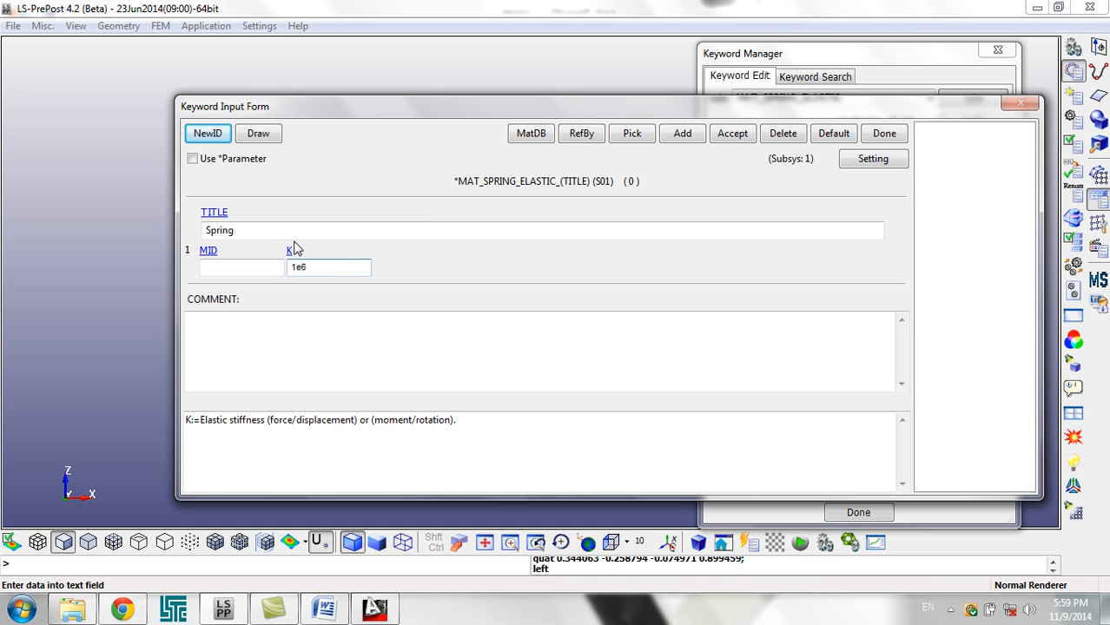
click(732, 135)
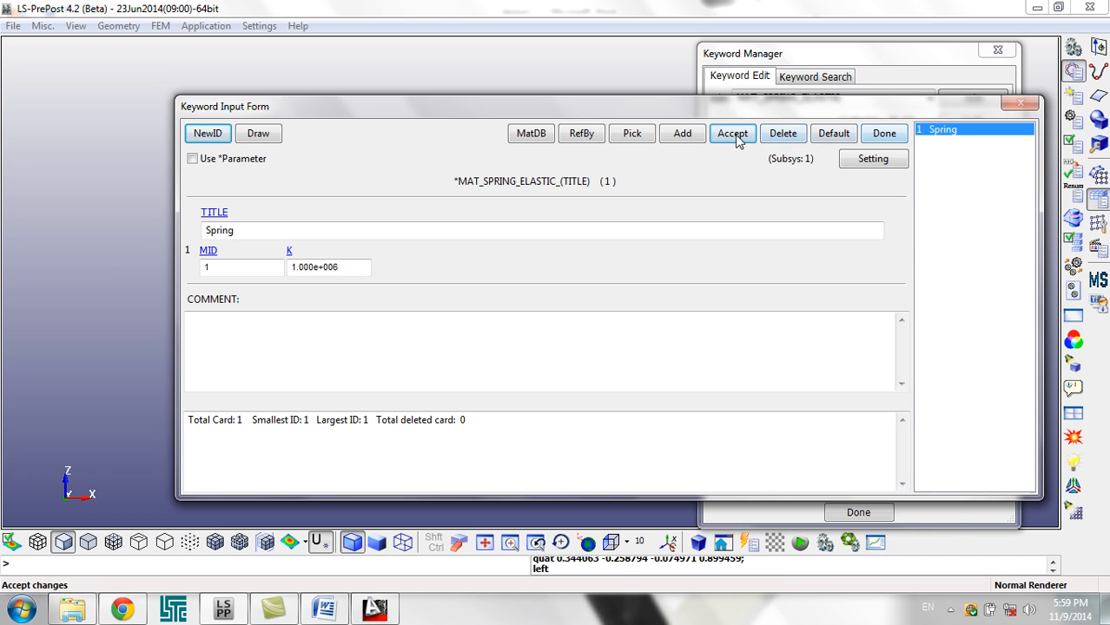
click(886, 137)
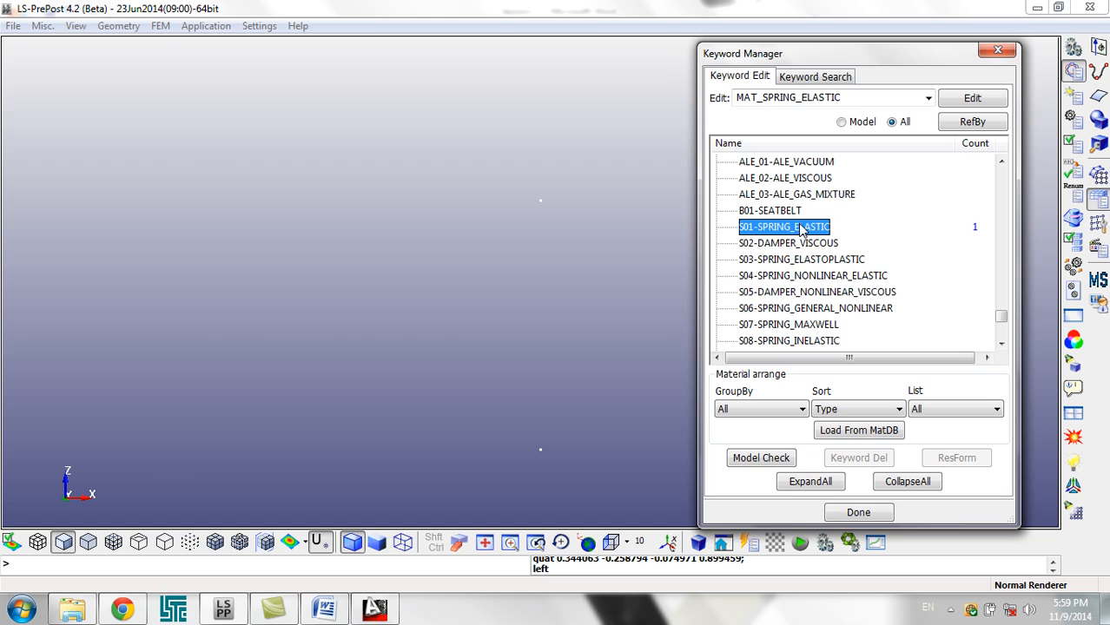
- Create a MAT_DAMPER_VISCOUS material titled Damper with damping constant DC of 1e4, then close the form and collapse the MAT group
double_click(793, 244)
click(257, 231)
text(Damper)
click(330, 268)
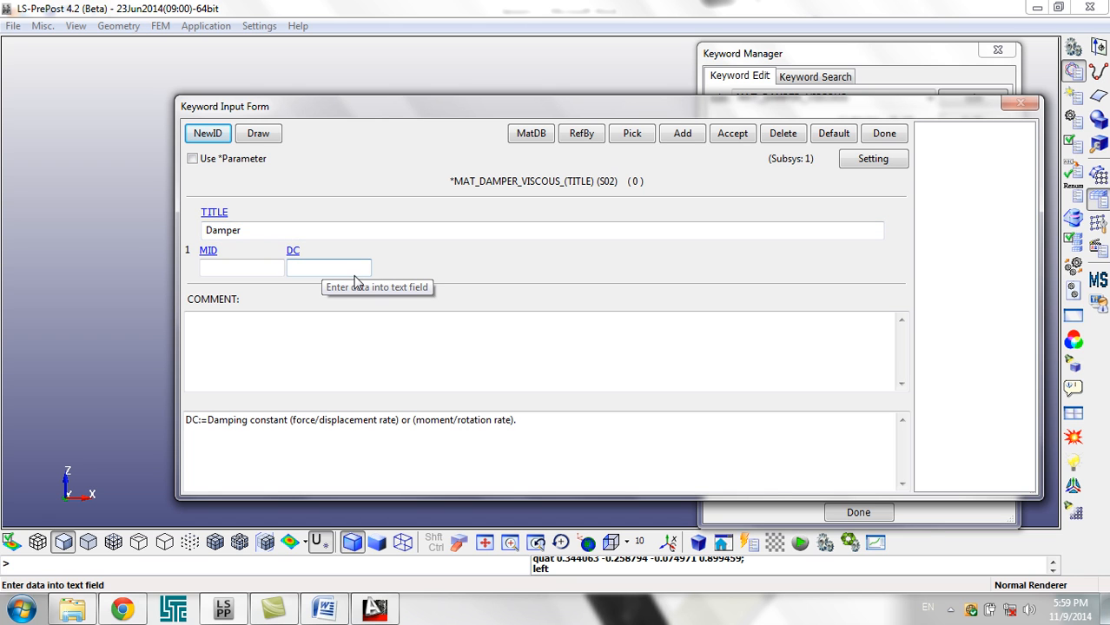
text(1e4)
click(734, 135)
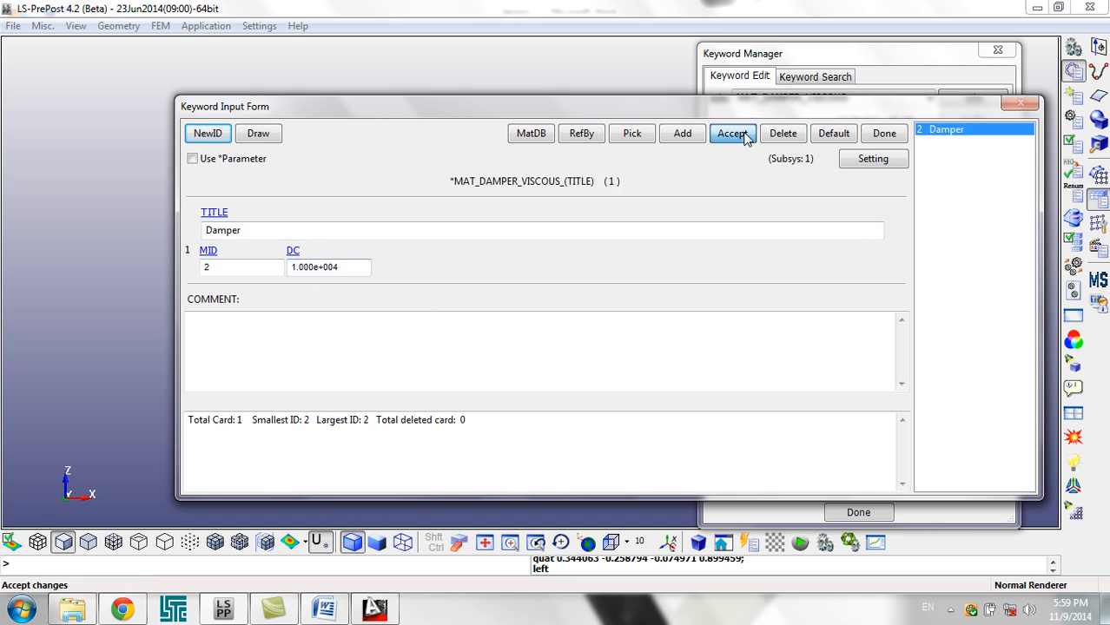
click(886, 134)
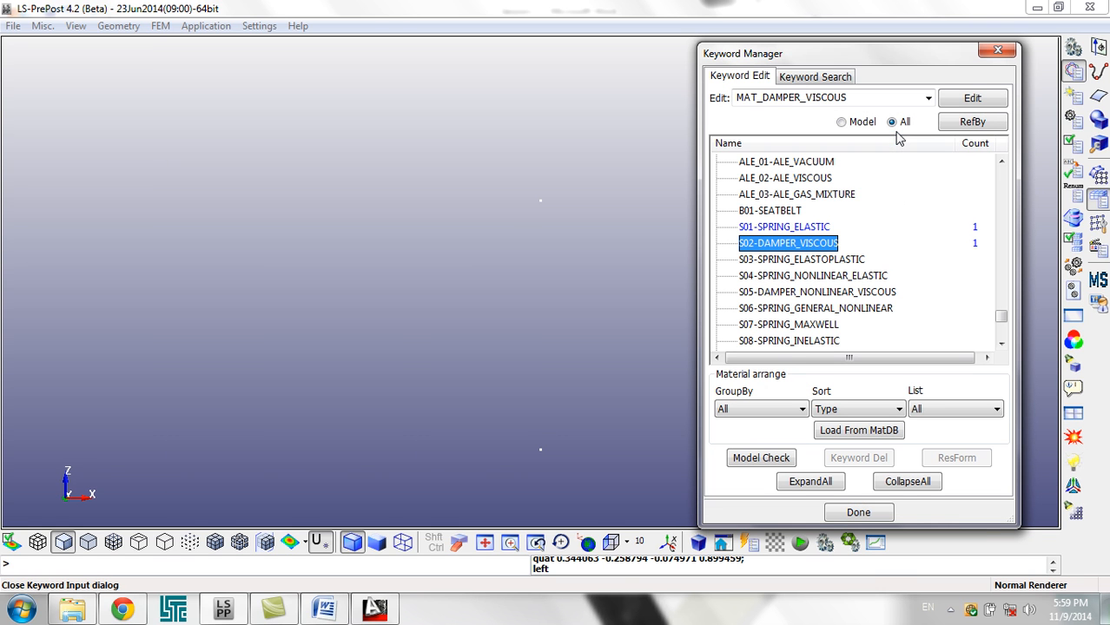
right_click(804, 238)
right_click(782, 216)
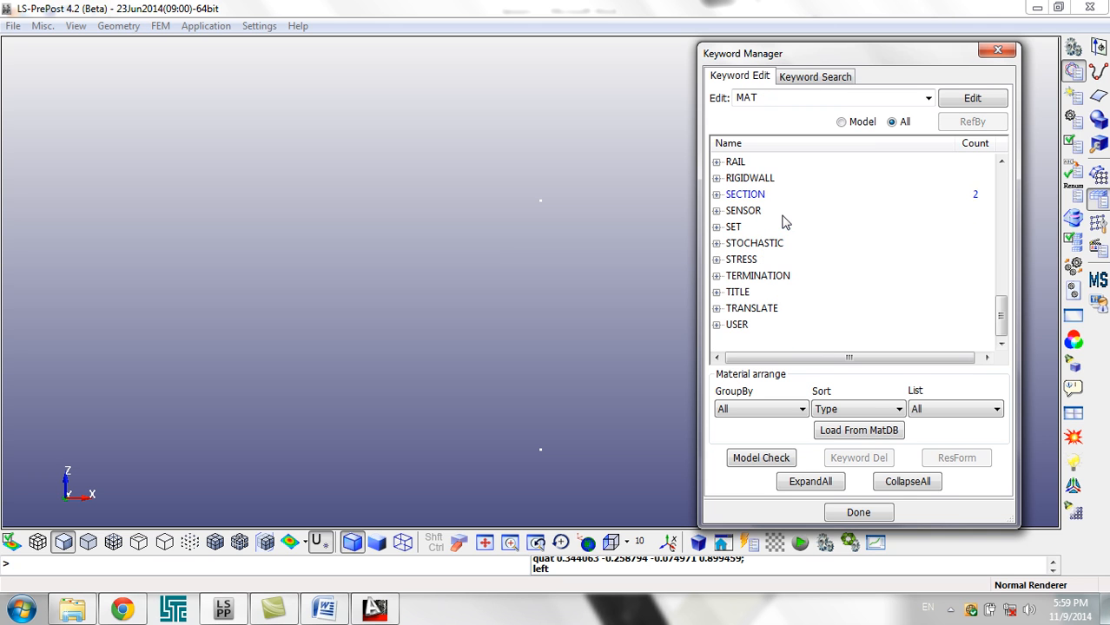
scroll(776, 228, up, 5)
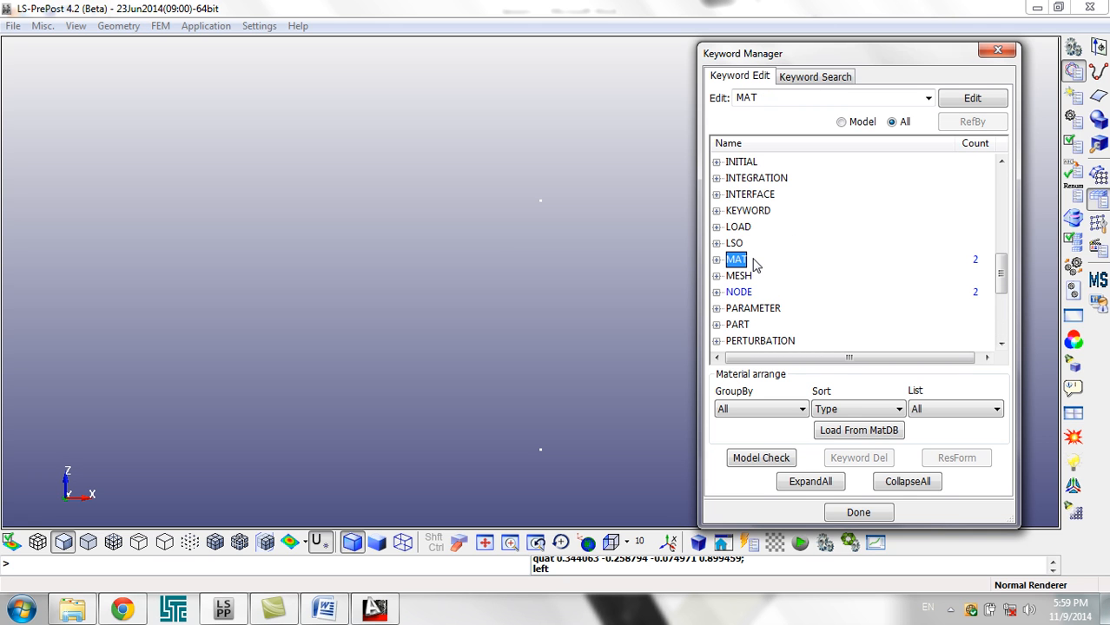
- Create a PART entry titled Spring, linking it to the Spring section (1) and the Spring material (1)
scroll(749, 265, down, 2)
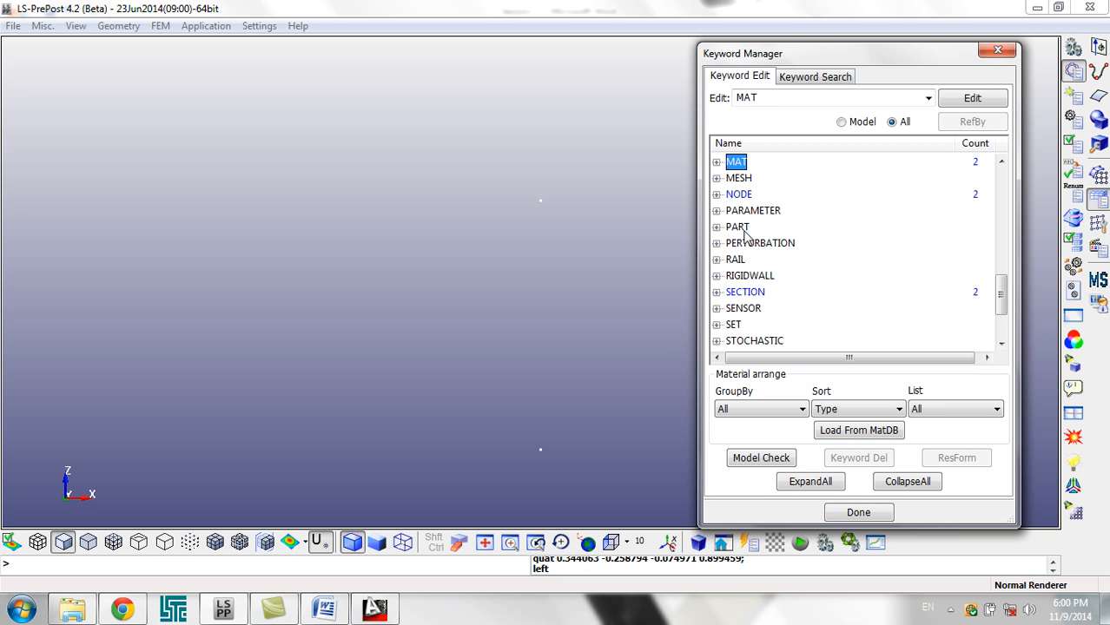
click(738, 228)
double_click(744, 230)
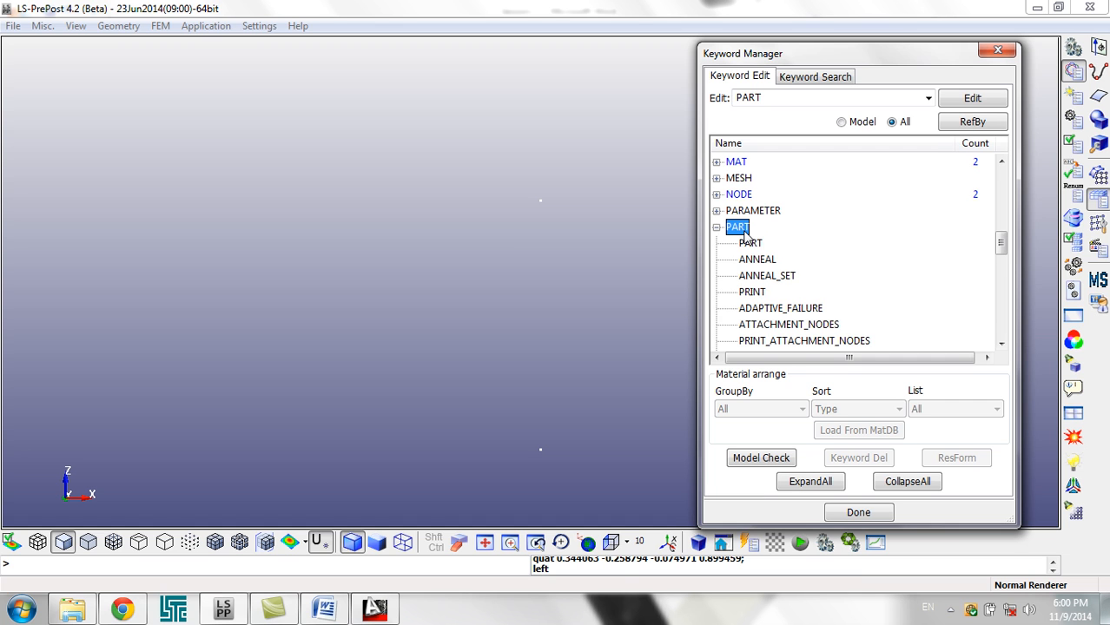
double_click(751, 244)
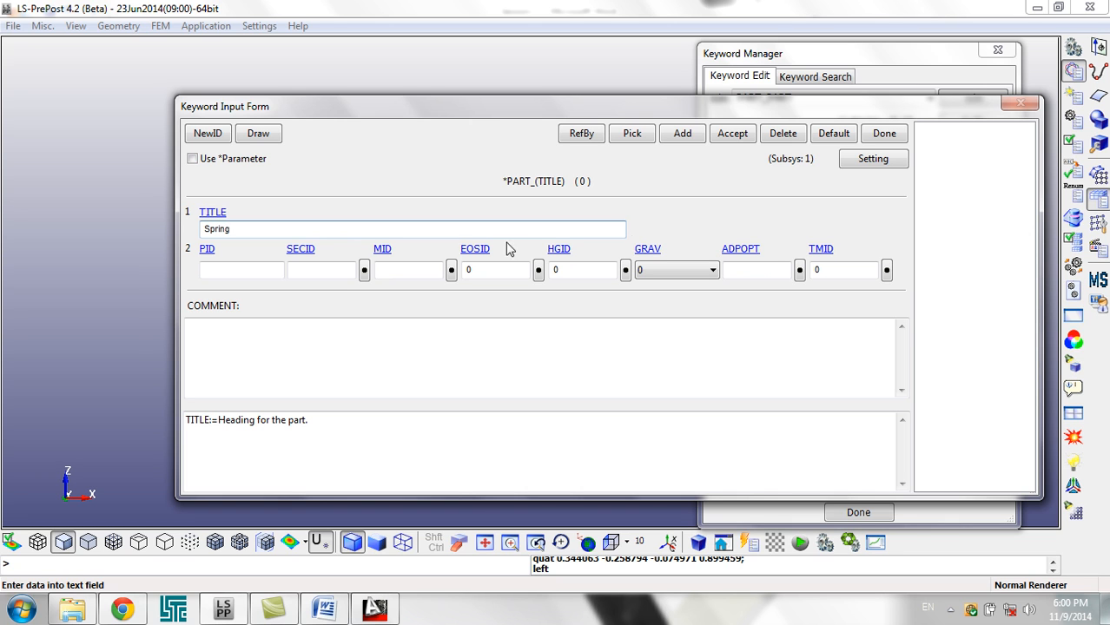
click(352, 270)
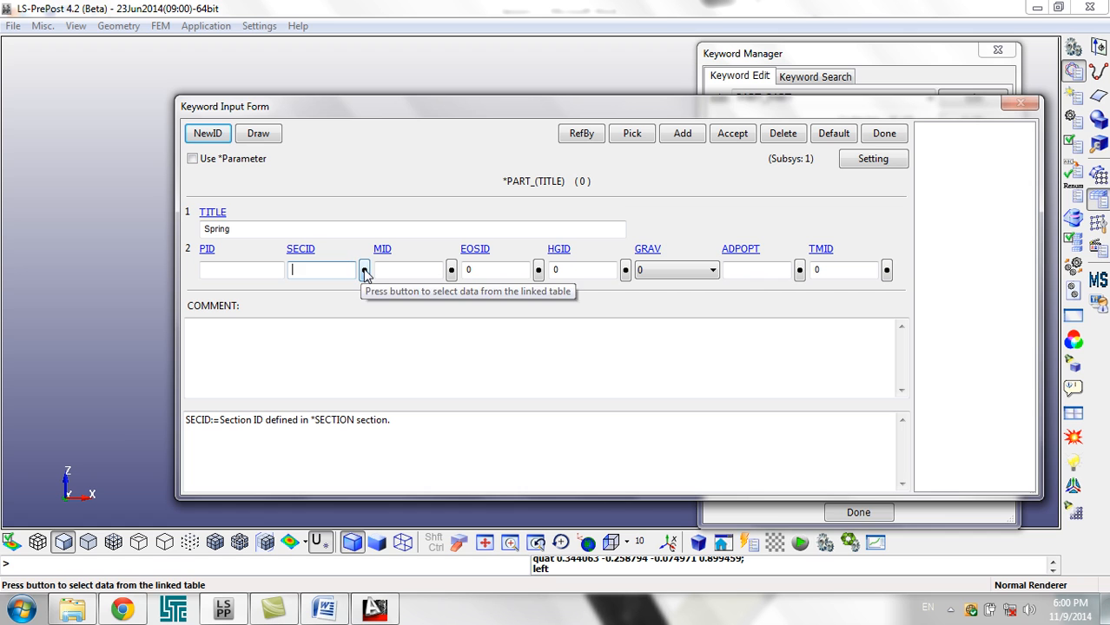
click(365, 271)
double_click(858, 323)
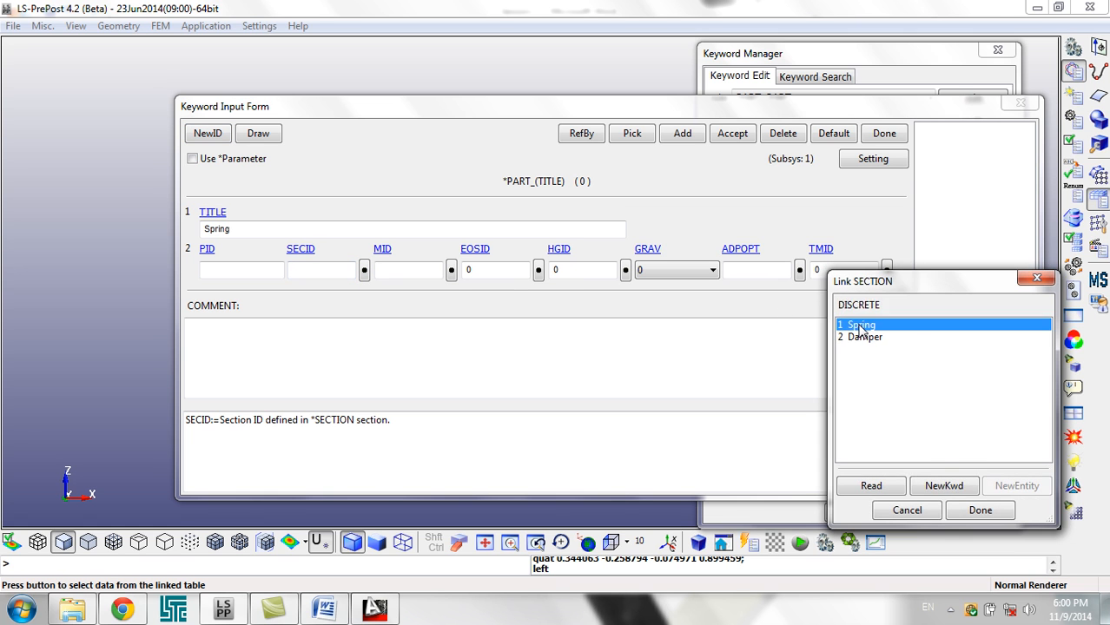
click(434, 270)
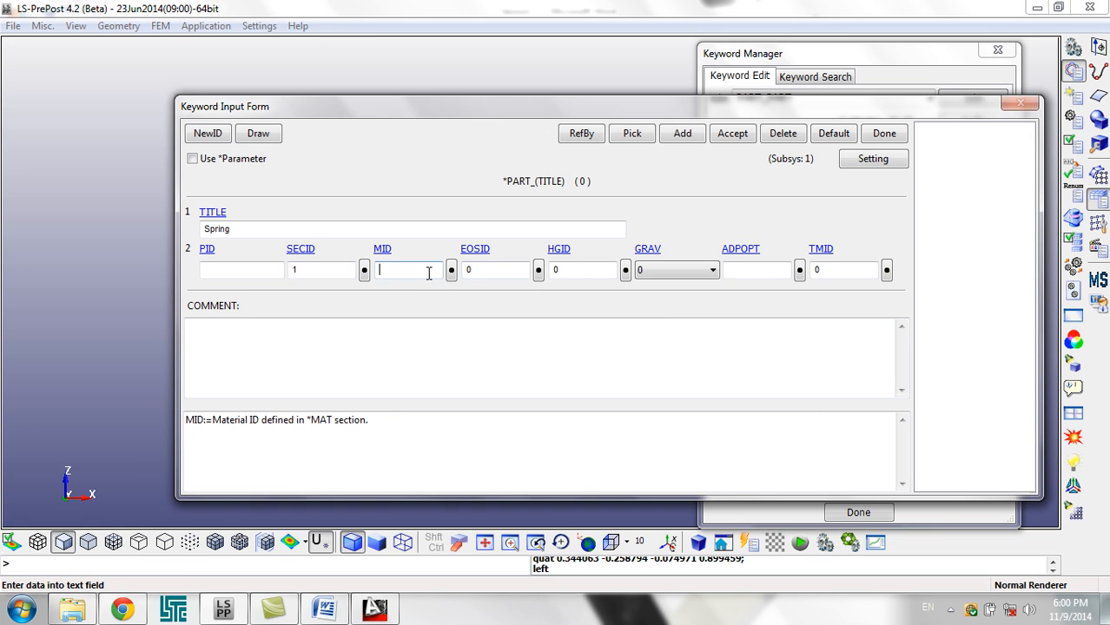
click(451, 271)
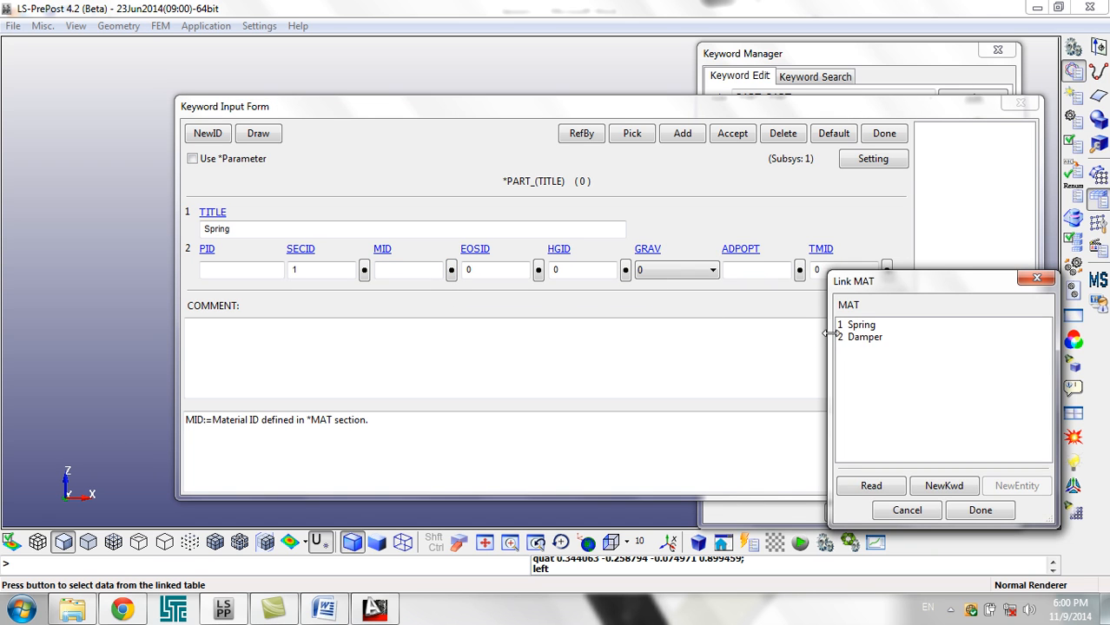
double_click(862, 327)
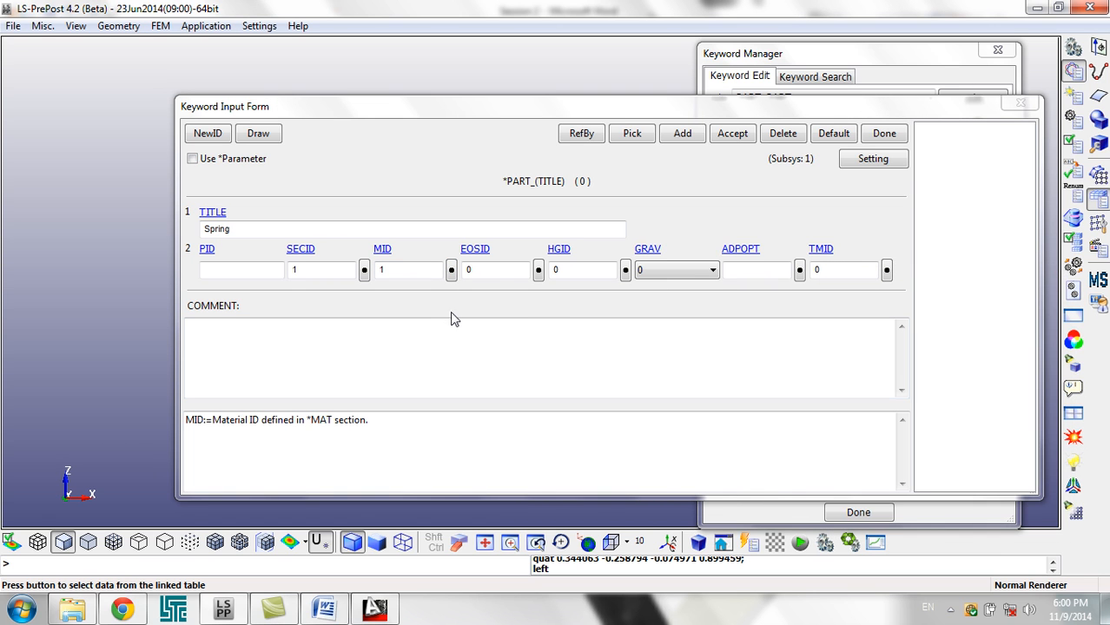
click(740, 135)
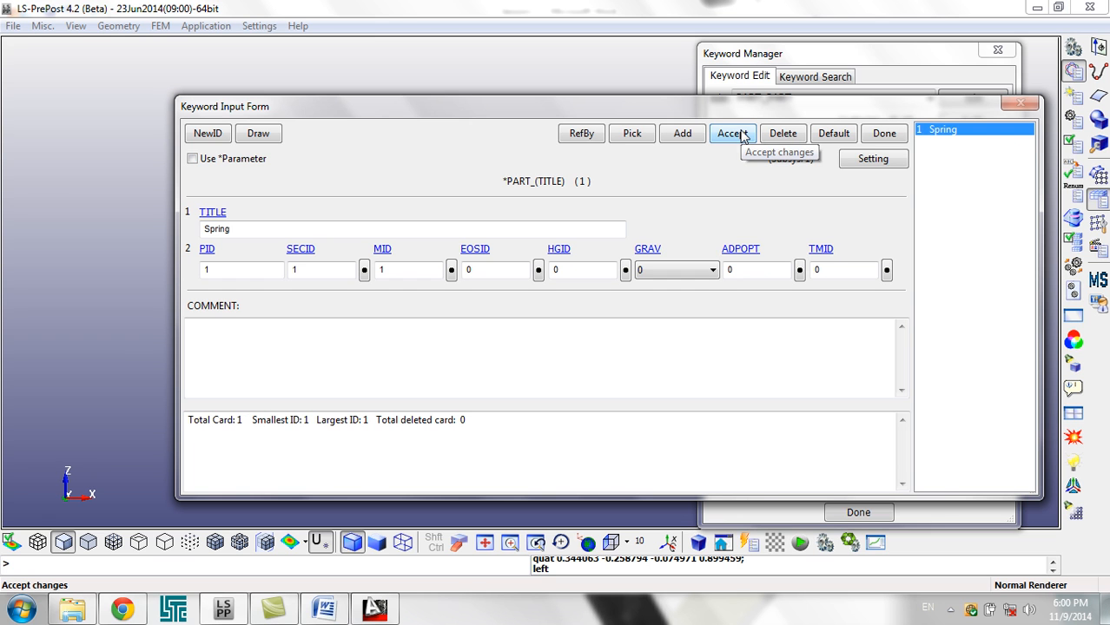
- Add a second PART titled Damper linked to section 2 and material 2, then close the form and collapse the PART group
click(686, 137)
click(448, 229)
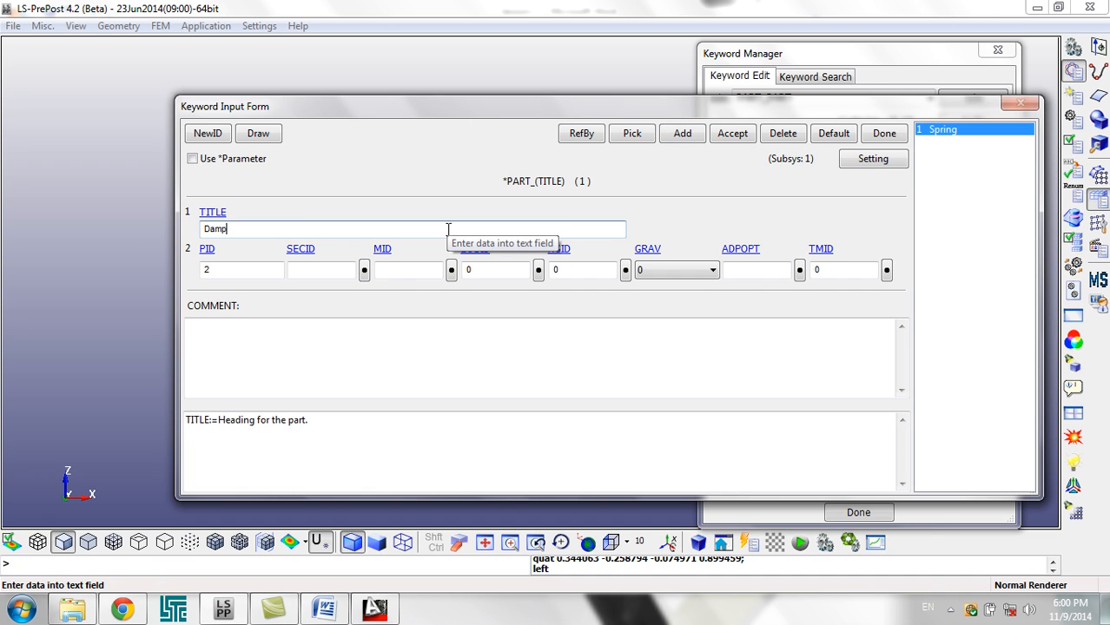
click(323, 270)
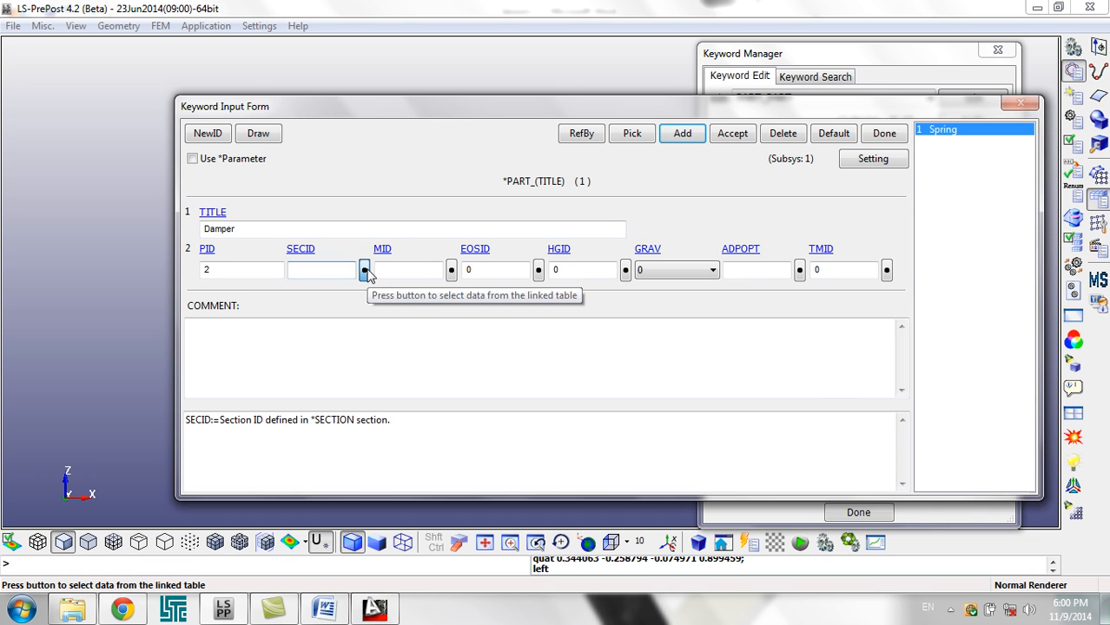
click(365, 271)
click(860, 342)
double_click(860, 341)
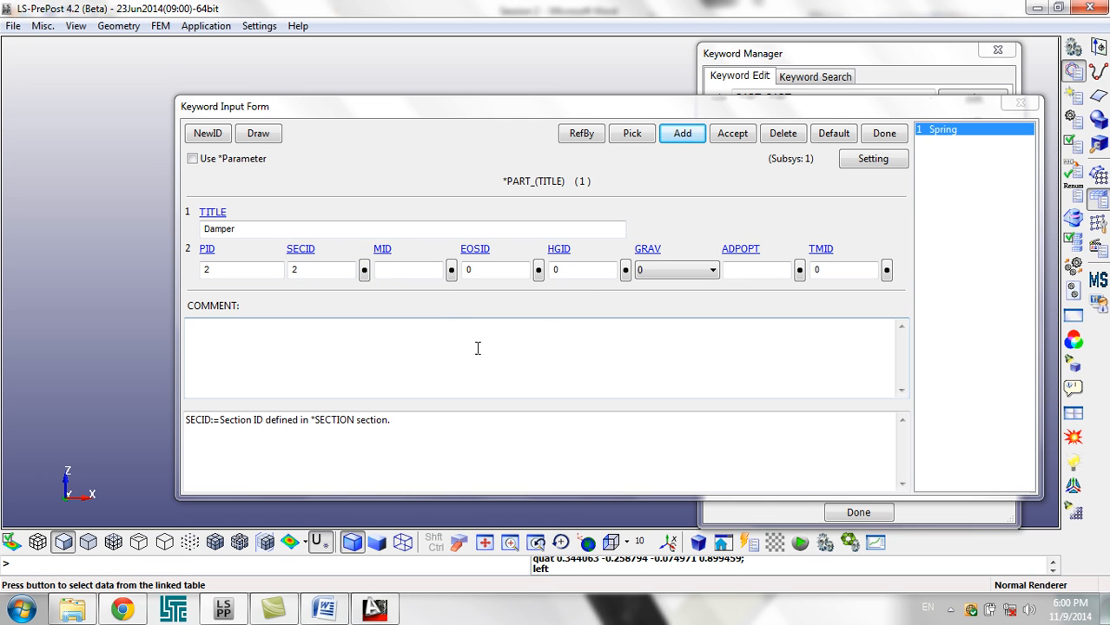
click(427, 270)
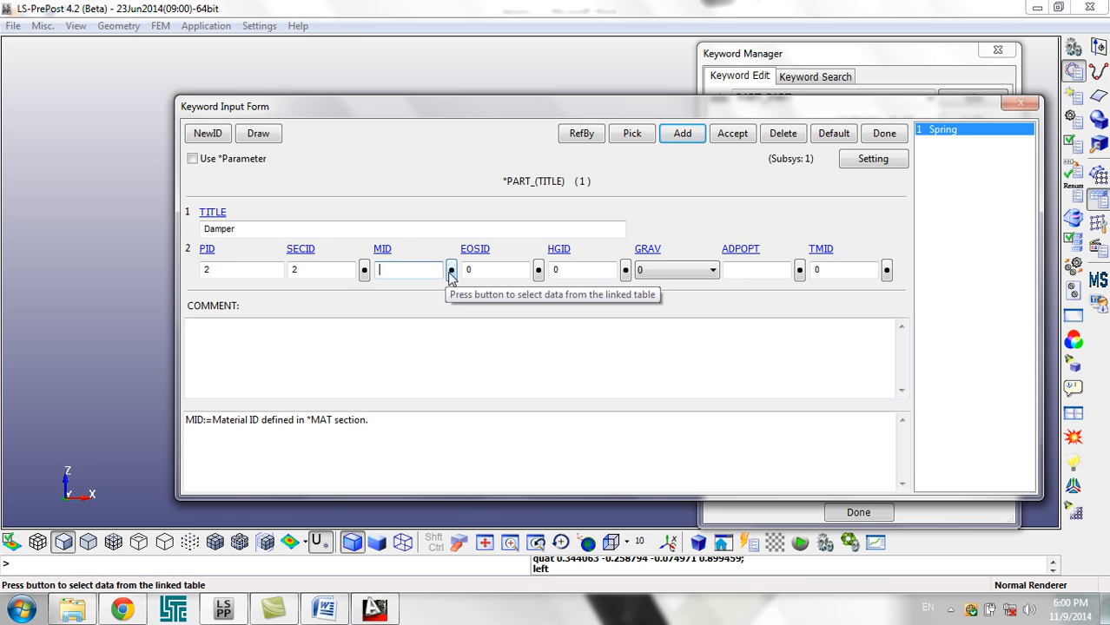
click(452, 270)
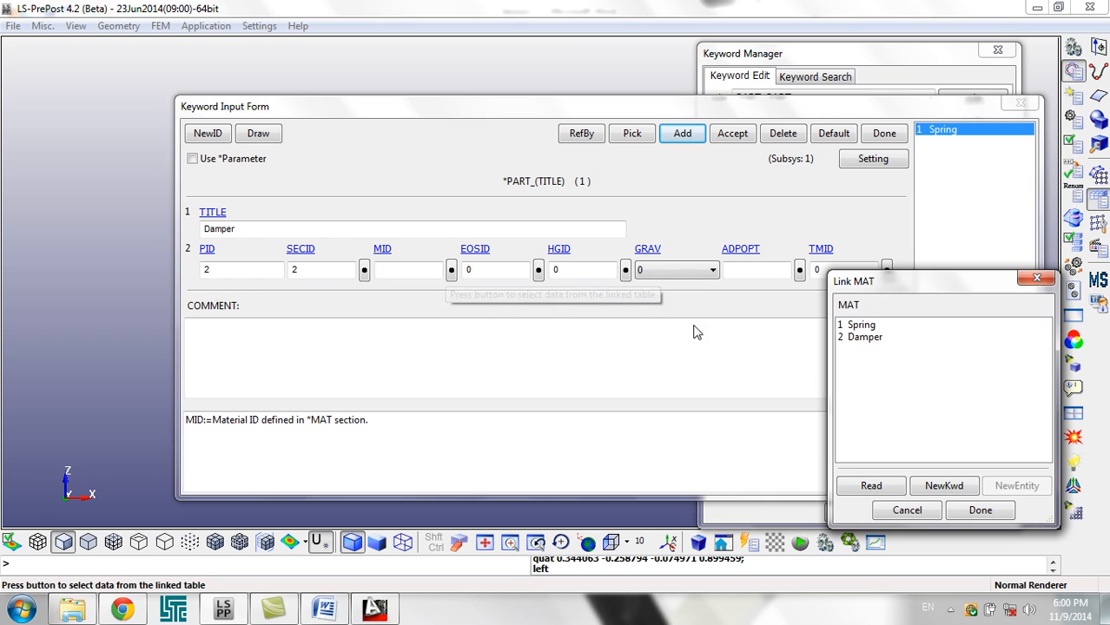
double_click(862, 339)
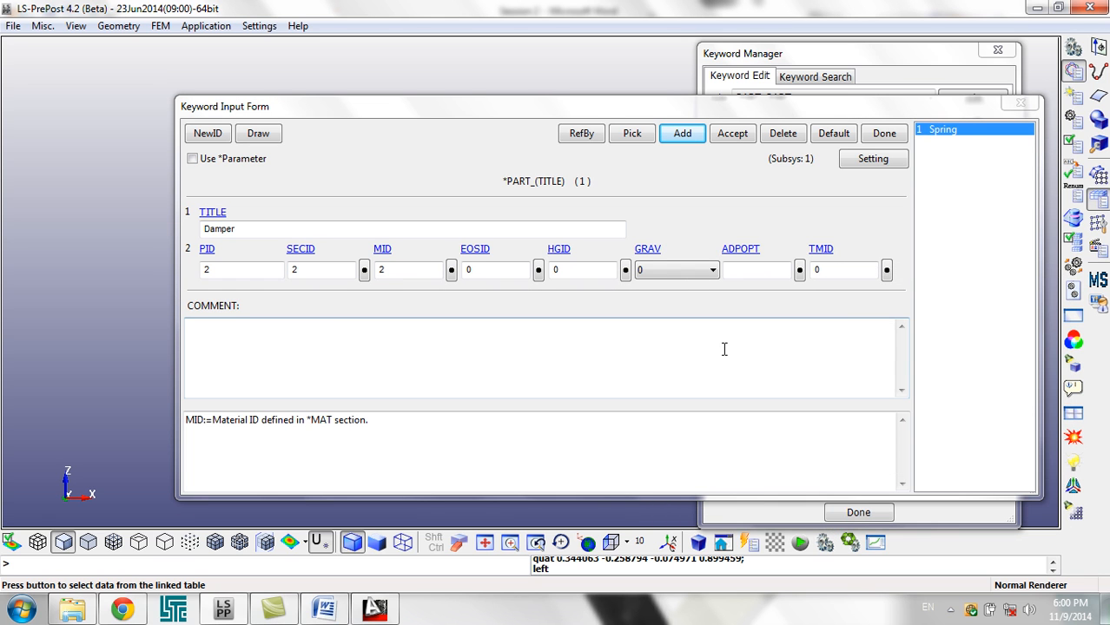
click(749, 136)
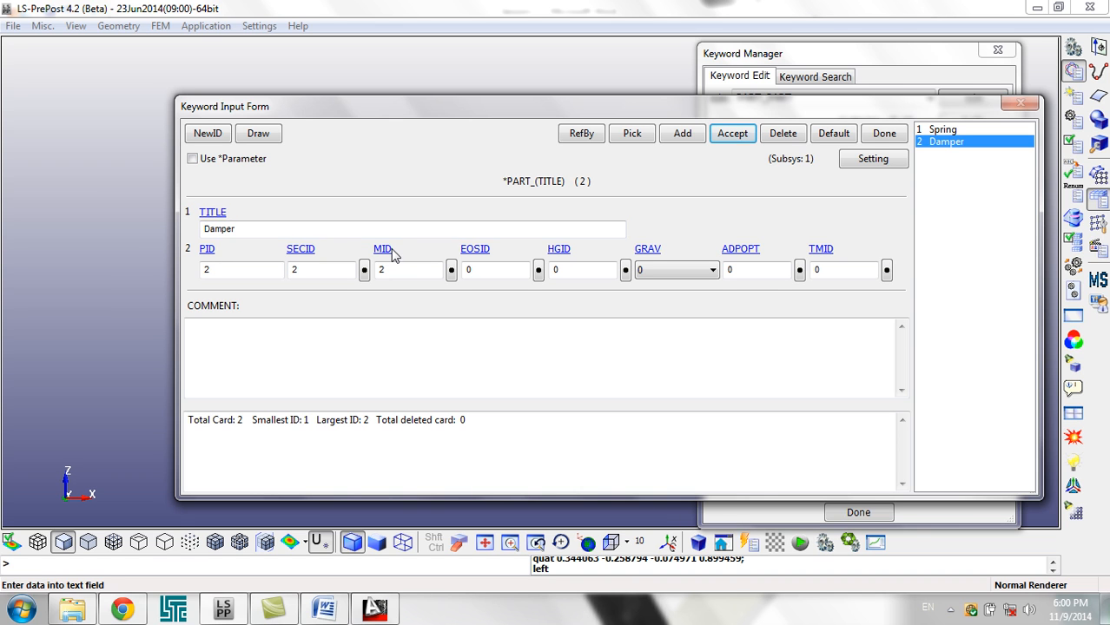
click(885, 134)
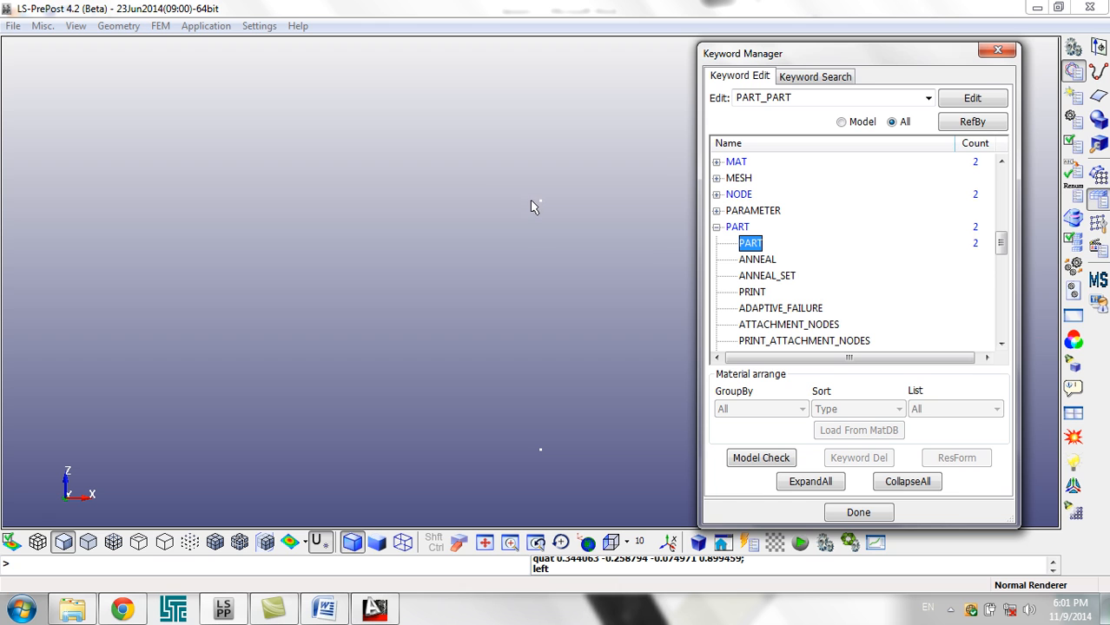
click(717, 227)
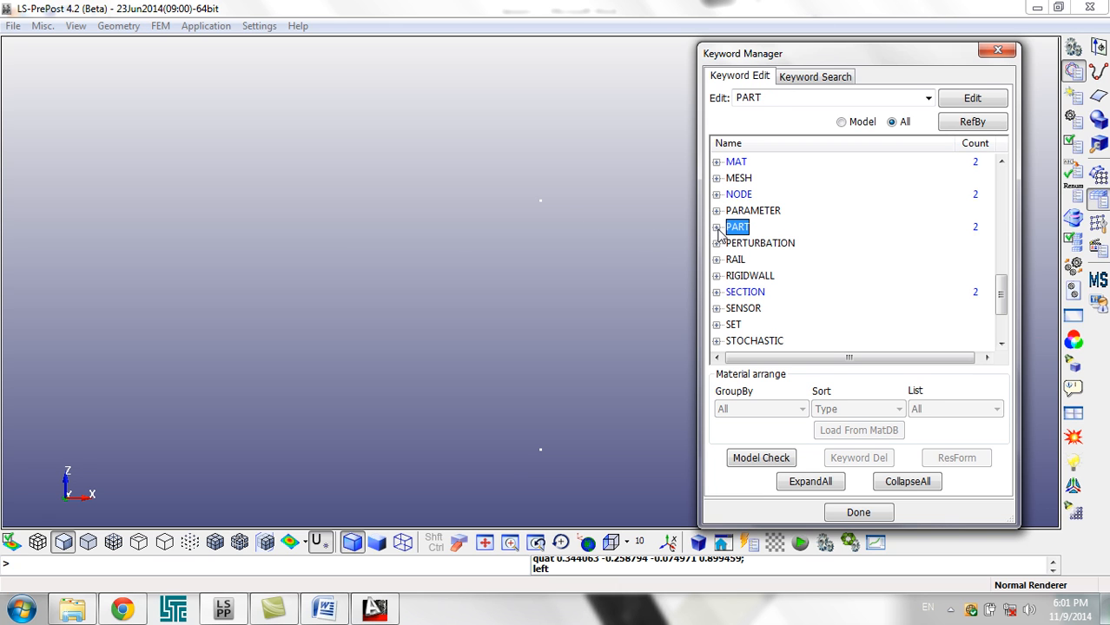
- Expand the ELEMENT keyword group and open the input form for ELEMENT_DISCRETE
click(746, 292)
scroll(749, 299, up, 2)
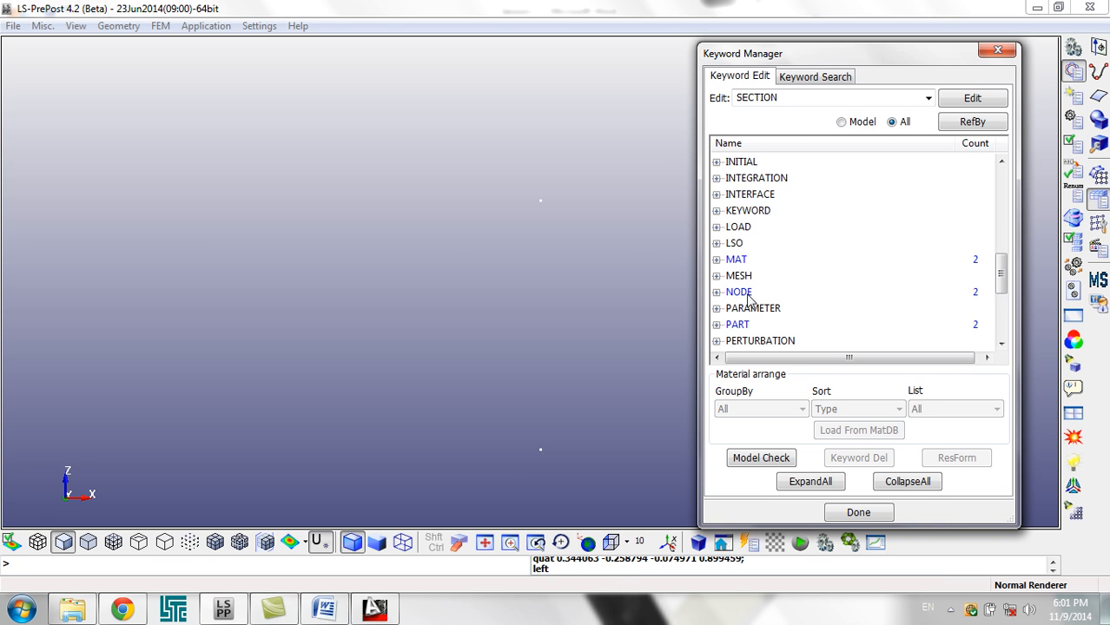
scroll(749, 300, up, 6)
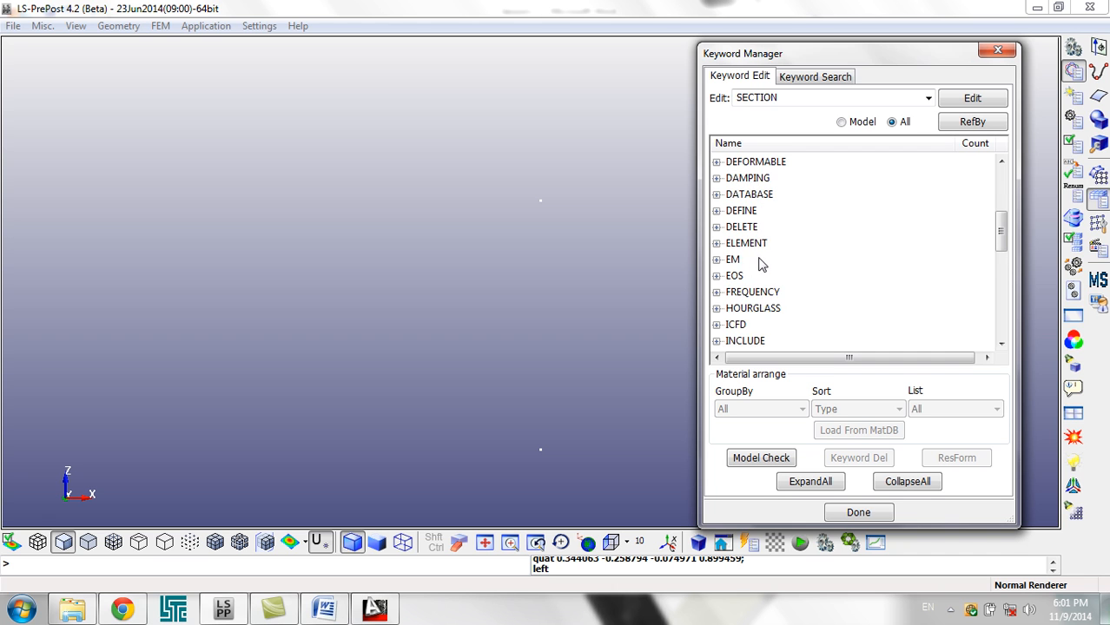
click(761, 278)
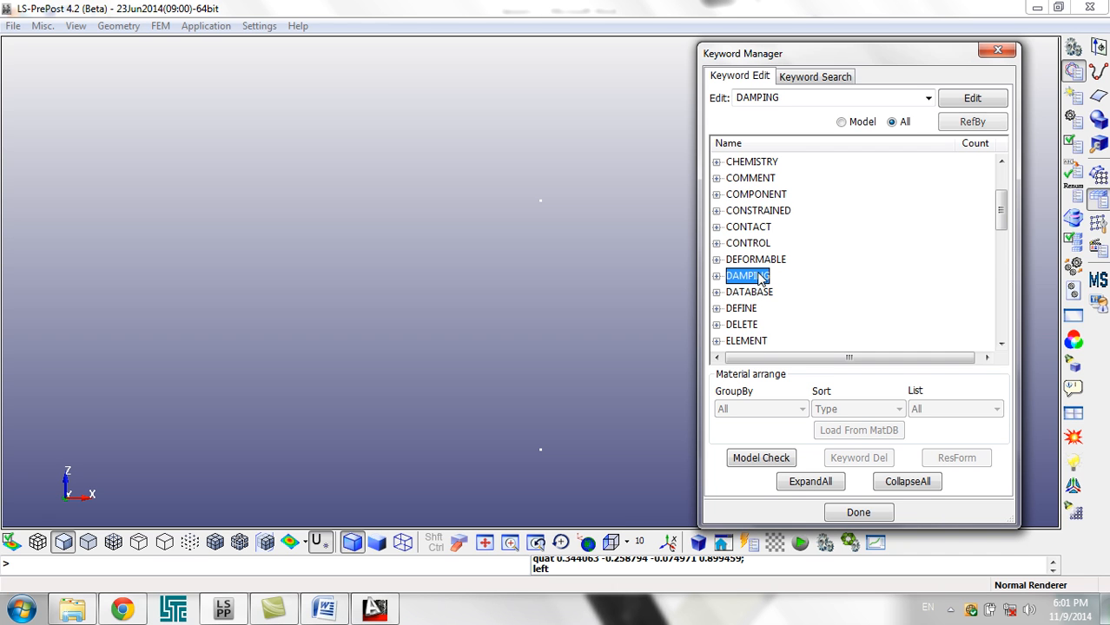
click(754, 342)
scroll(757, 331, down, 2)
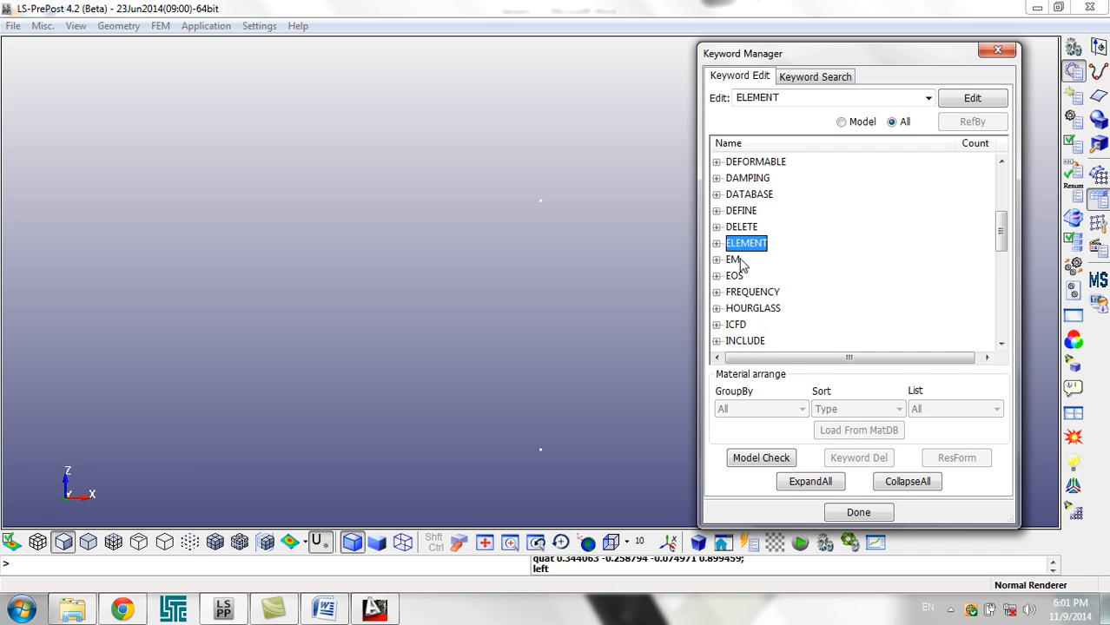
click(716, 243)
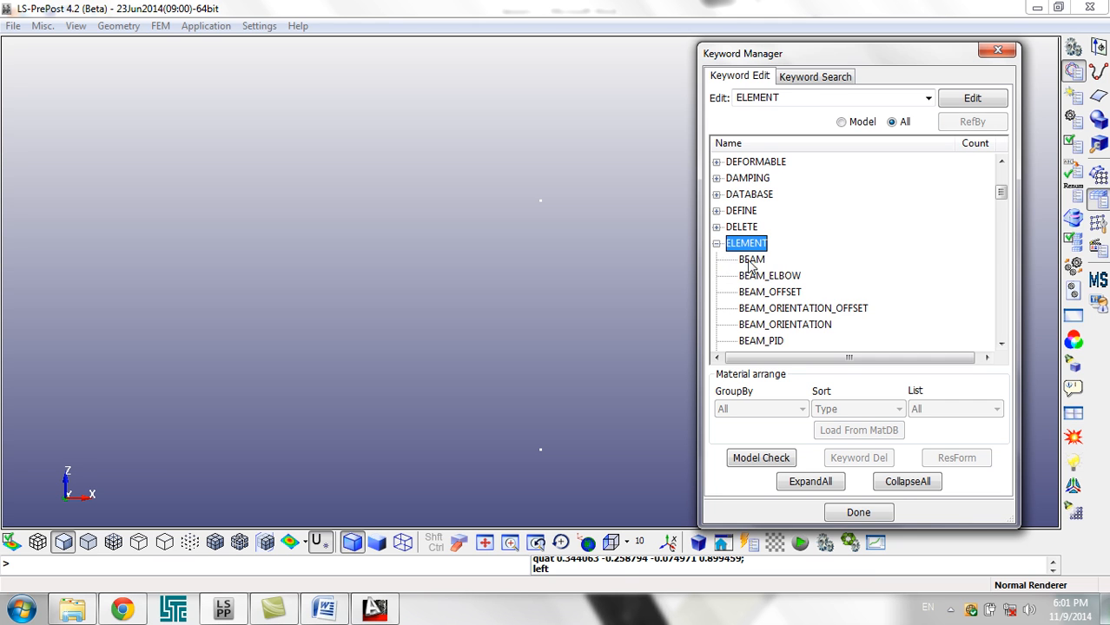
click(752, 261)
scroll(752, 271, down, 8)
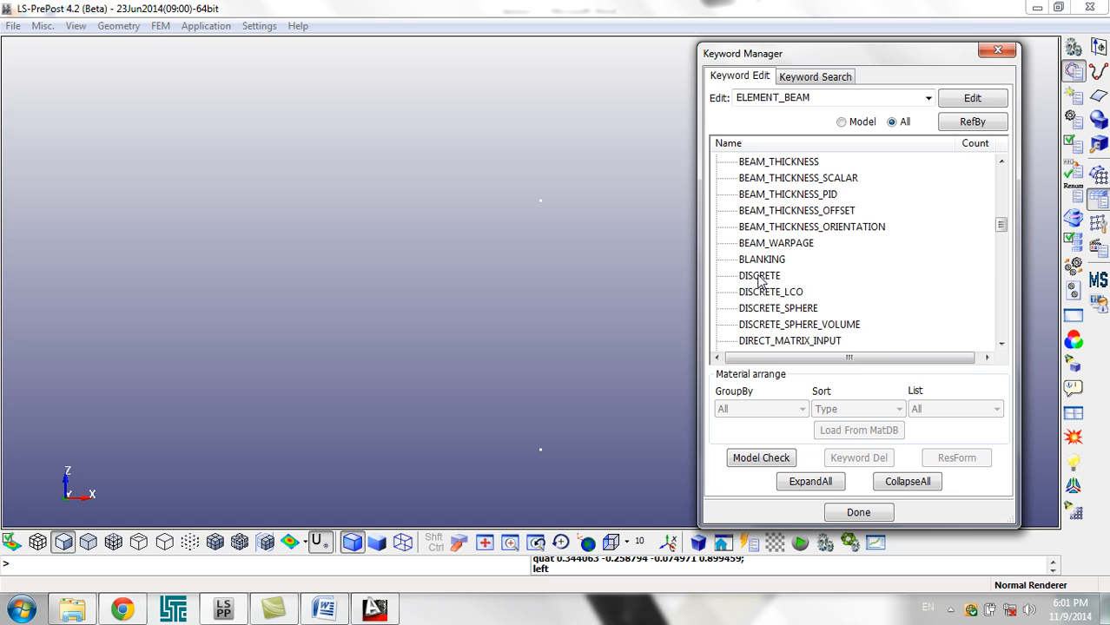
double_click(758, 276)
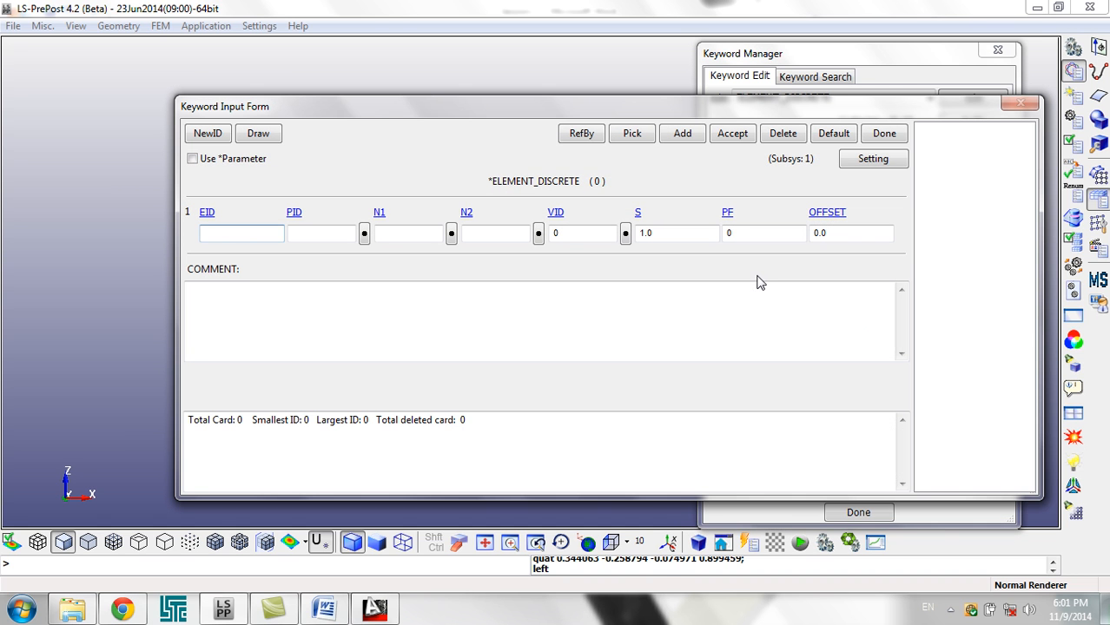
- Link the new discrete element's PID to the Spring part (1)
click(340, 231)
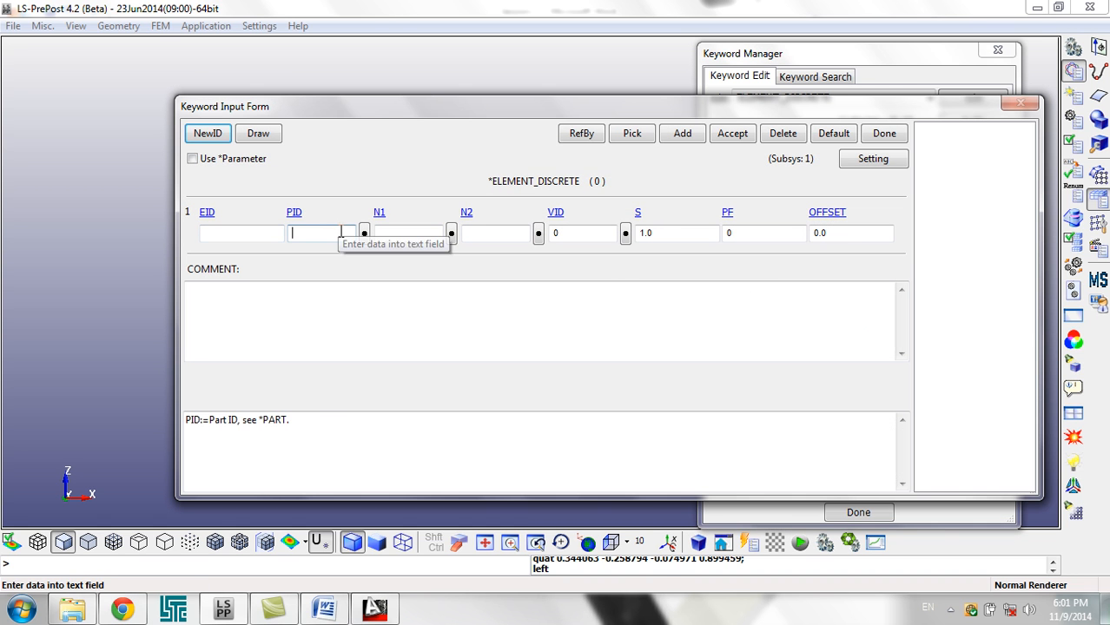
click(364, 233)
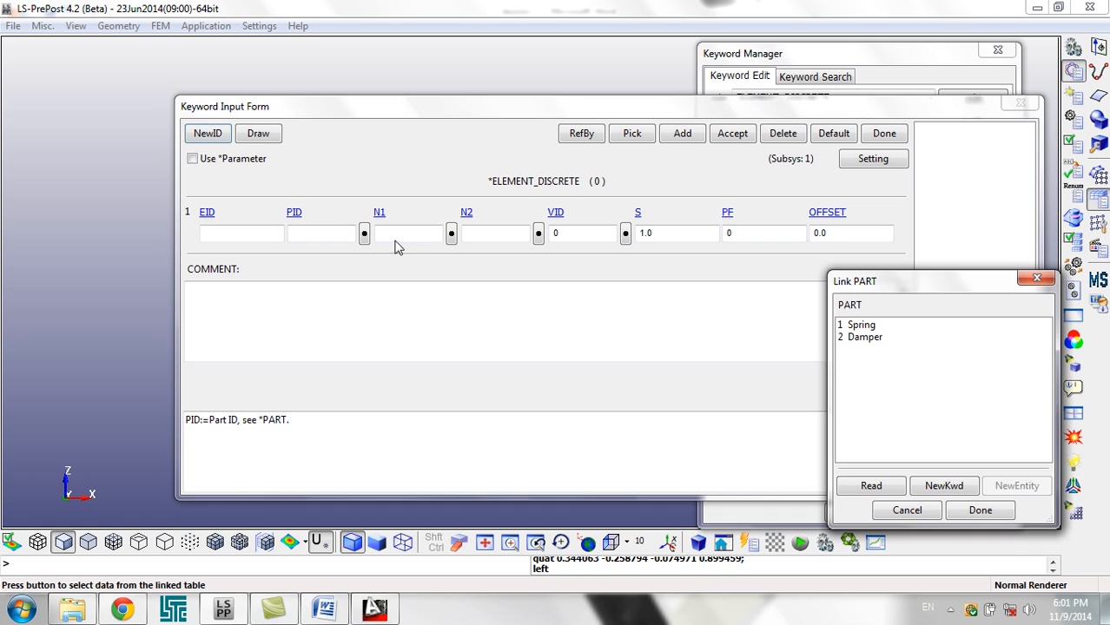
double_click(861, 326)
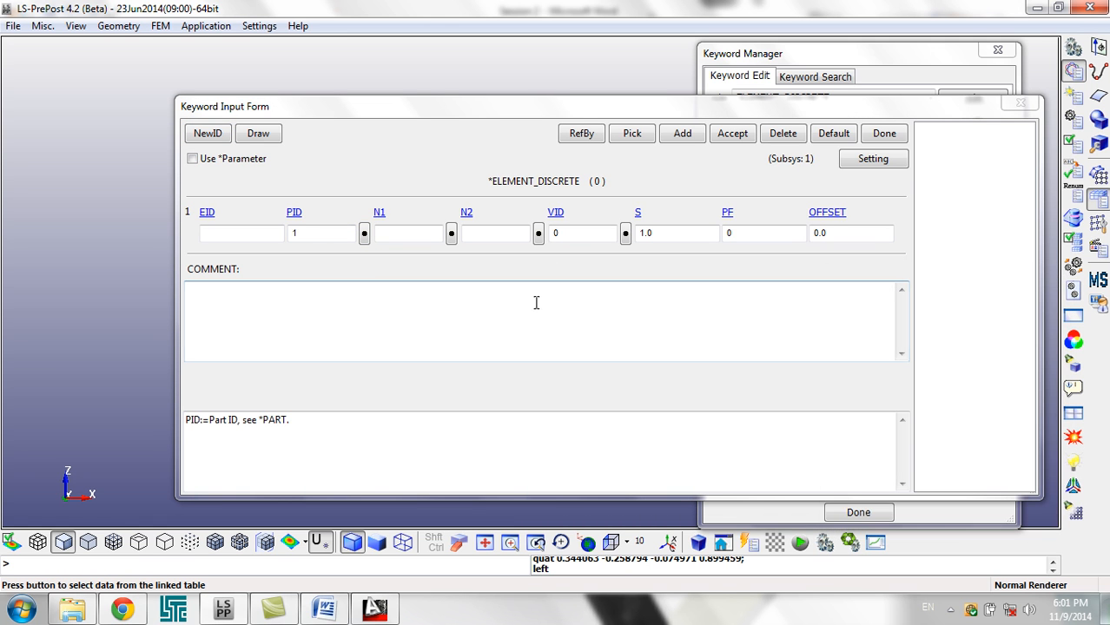
drag(426, 116, 795, 131)
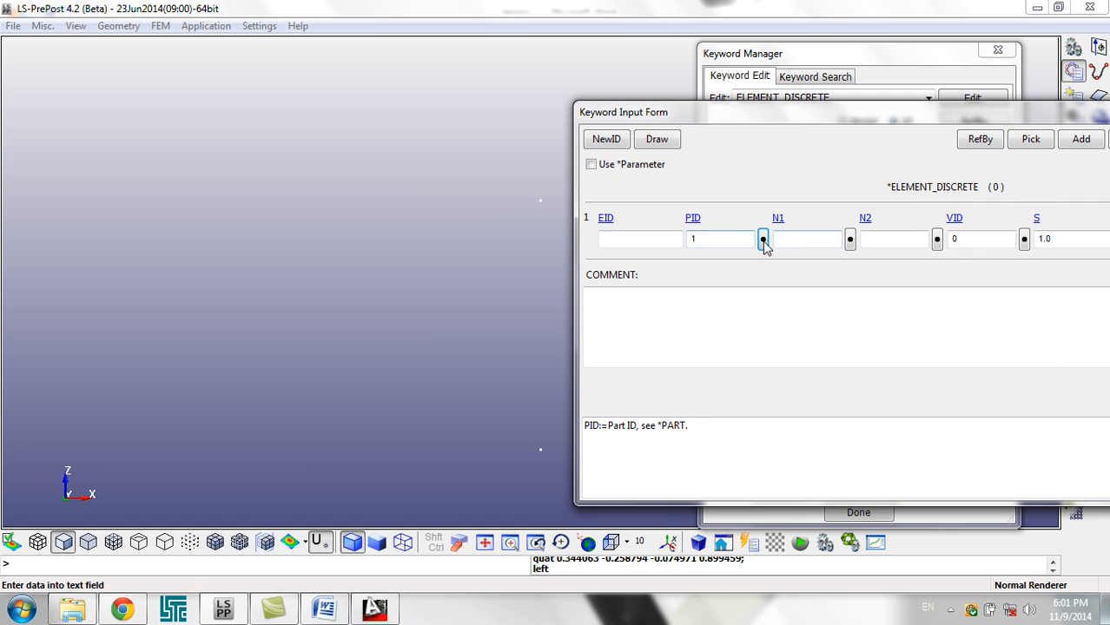
- Connect the spring element from node 1 (N1) to node 2 (N2) and accept the entry
click(802, 239)
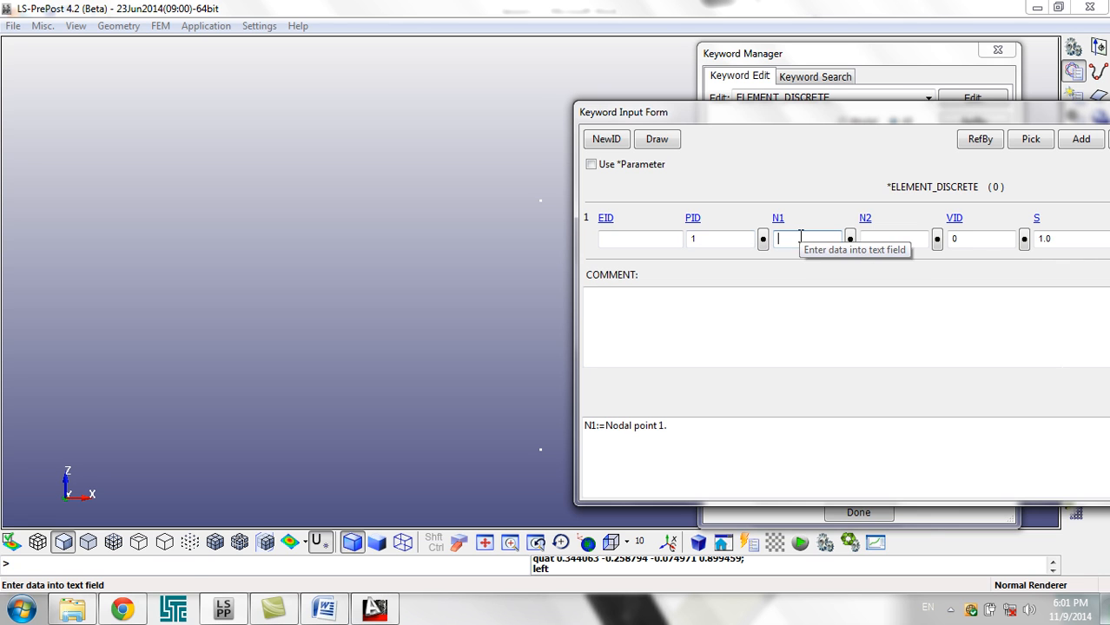
click(869, 238)
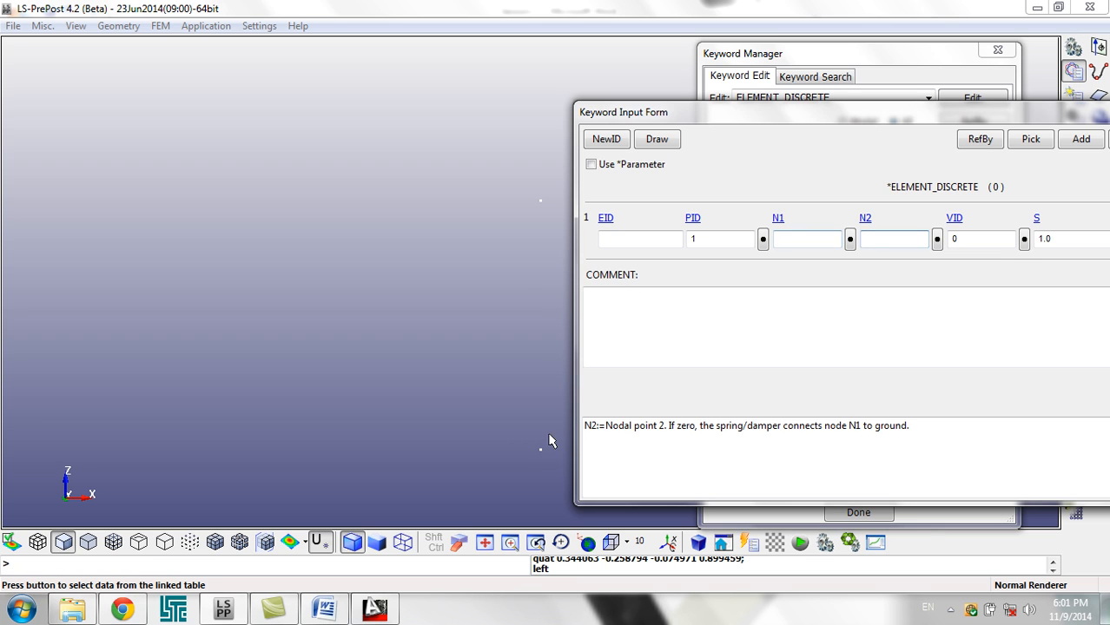
click(810, 238)
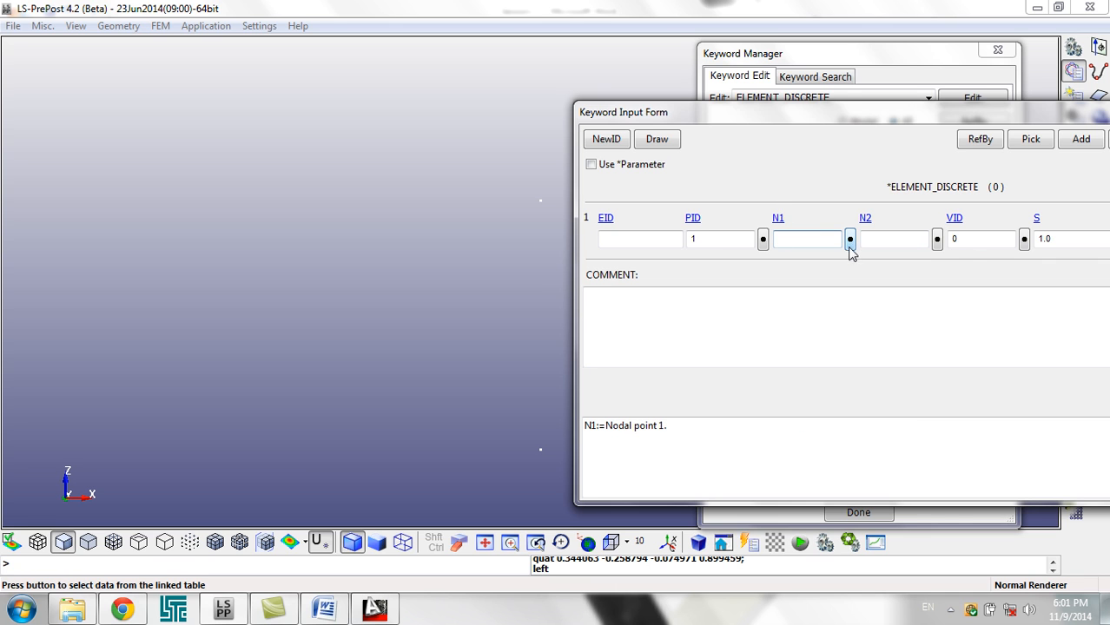
click(849, 240)
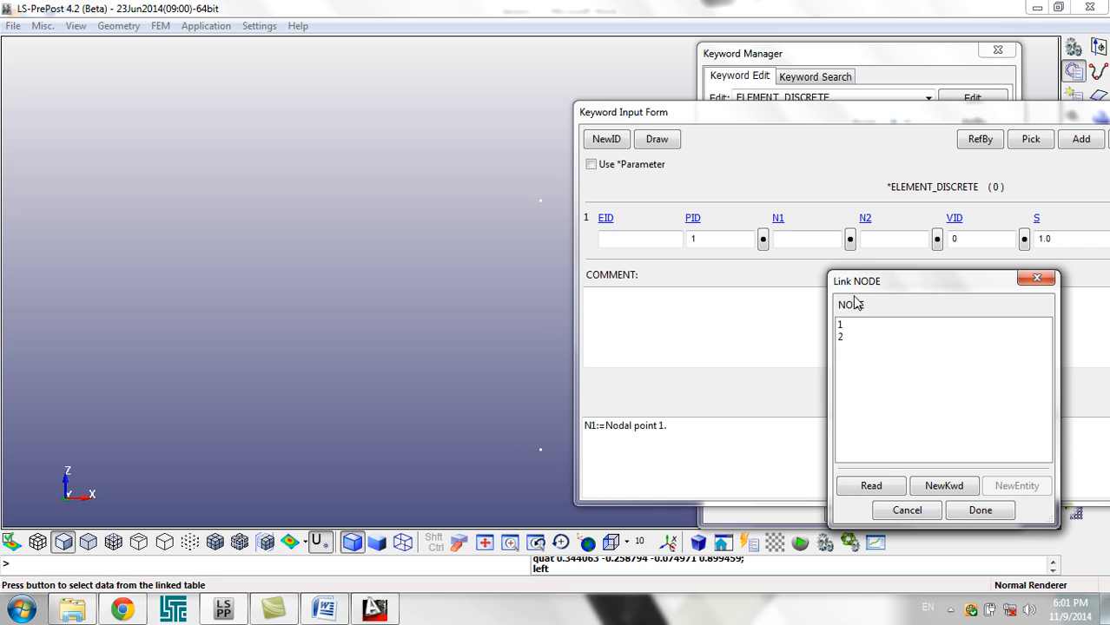
click(841, 328)
double_click(843, 328)
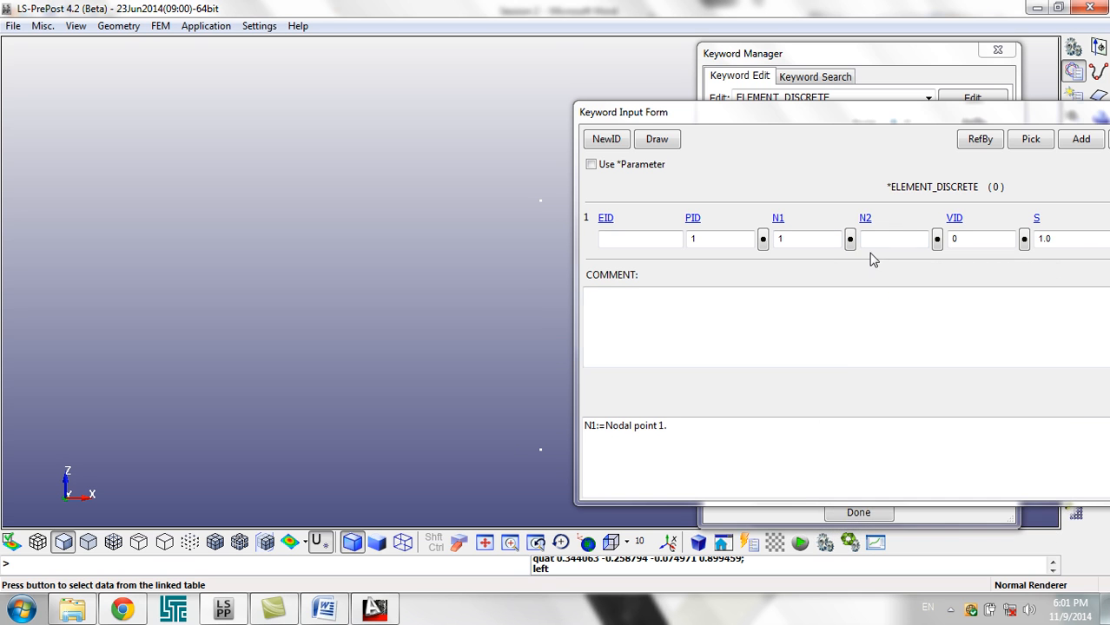
click(936, 239)
click(852, 339)
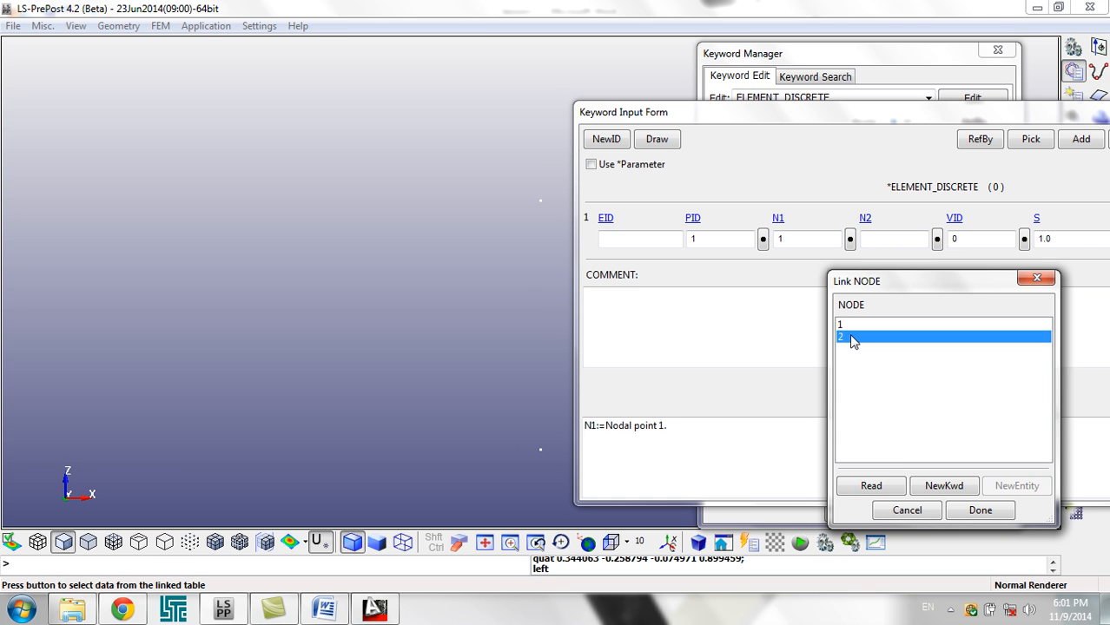
double_click(852, 339)
drag(1093, 118, 646, 119)
click(683, 139)
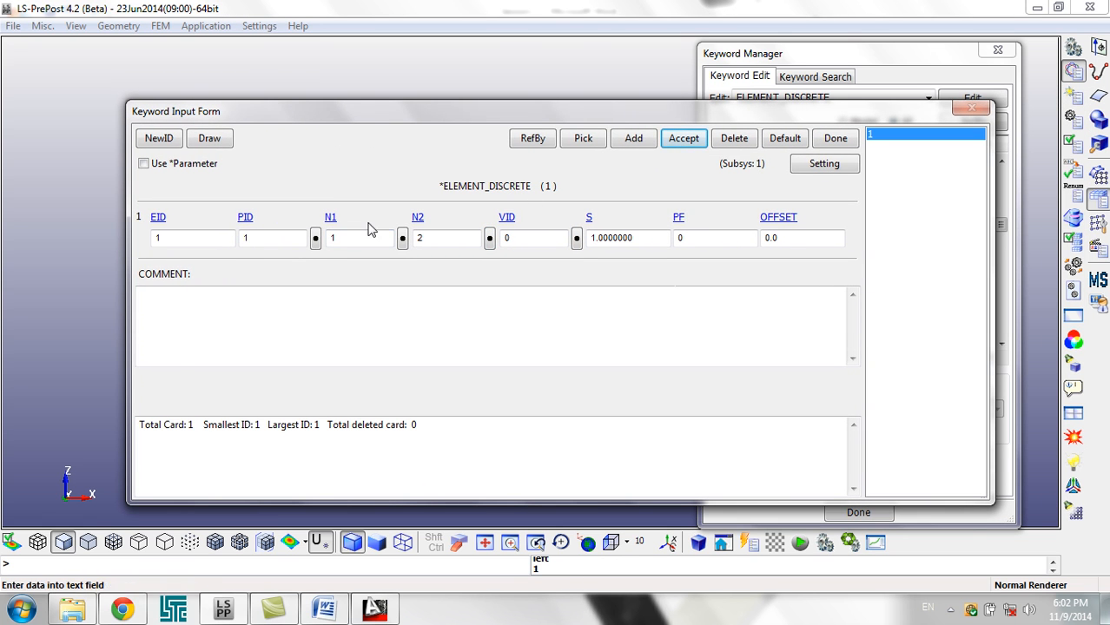
- Add a second discrete element with EID 2 and link its PID to the Damper part (2)
click(636, 140)
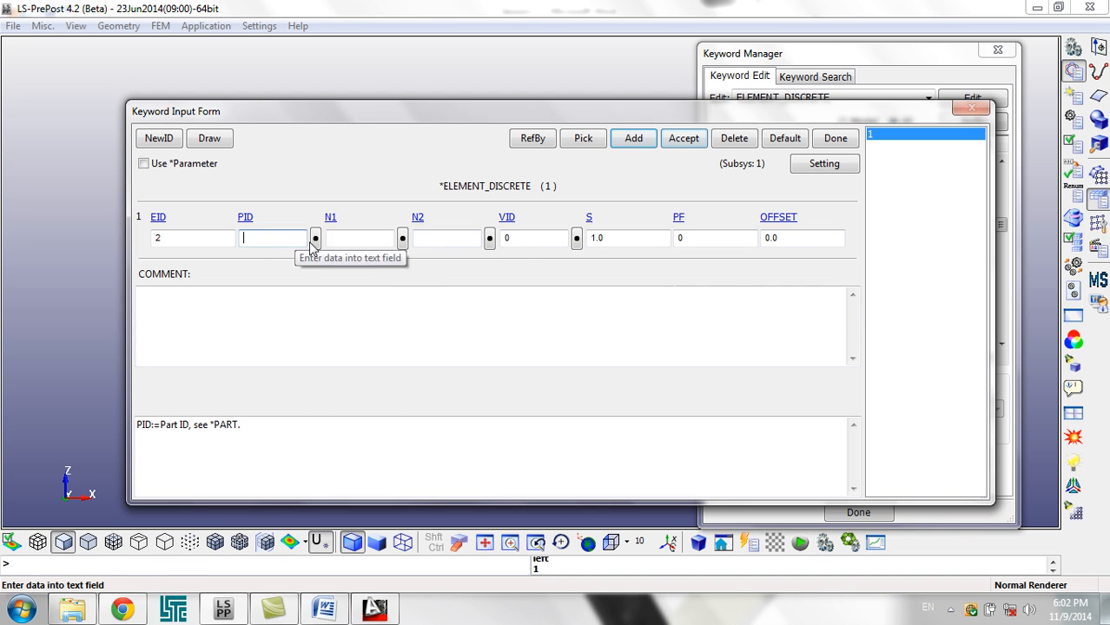
click(318, 240)
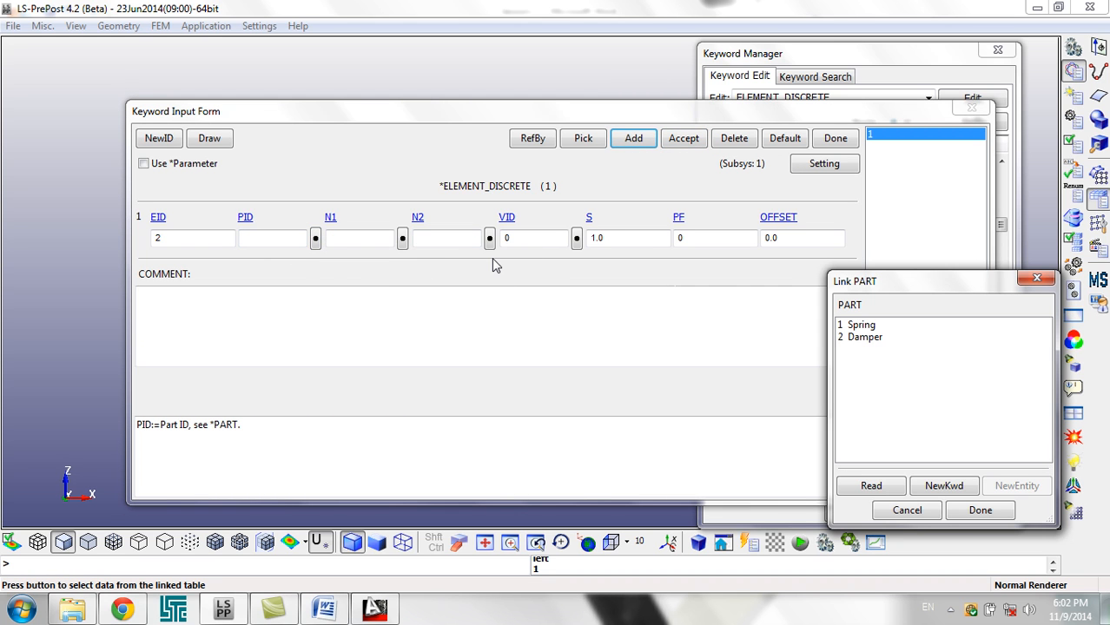
double_click(873, 337)
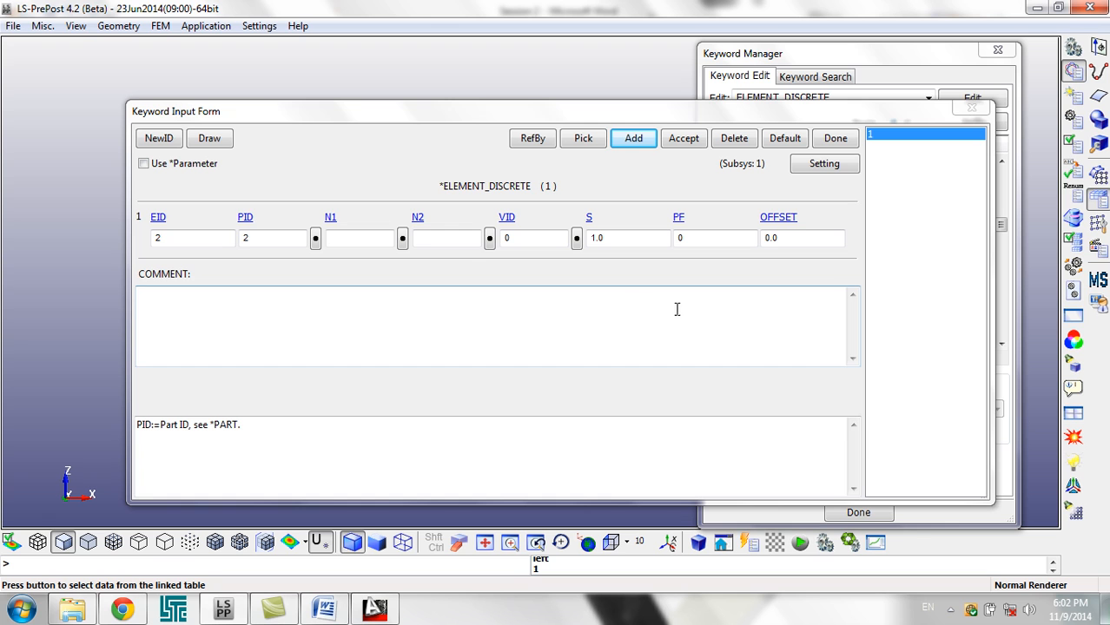
click(367, 240)
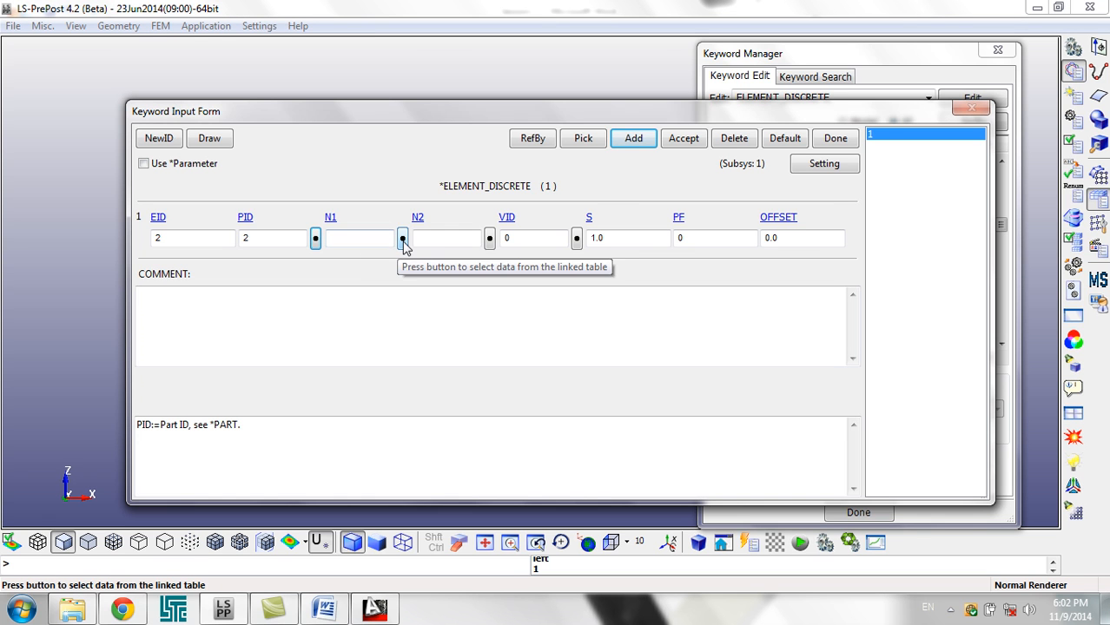
- Set the damper element's N1 to node 1 and N2 to node 2, accept it and close the form
click(402, 239)
click(852, 326)
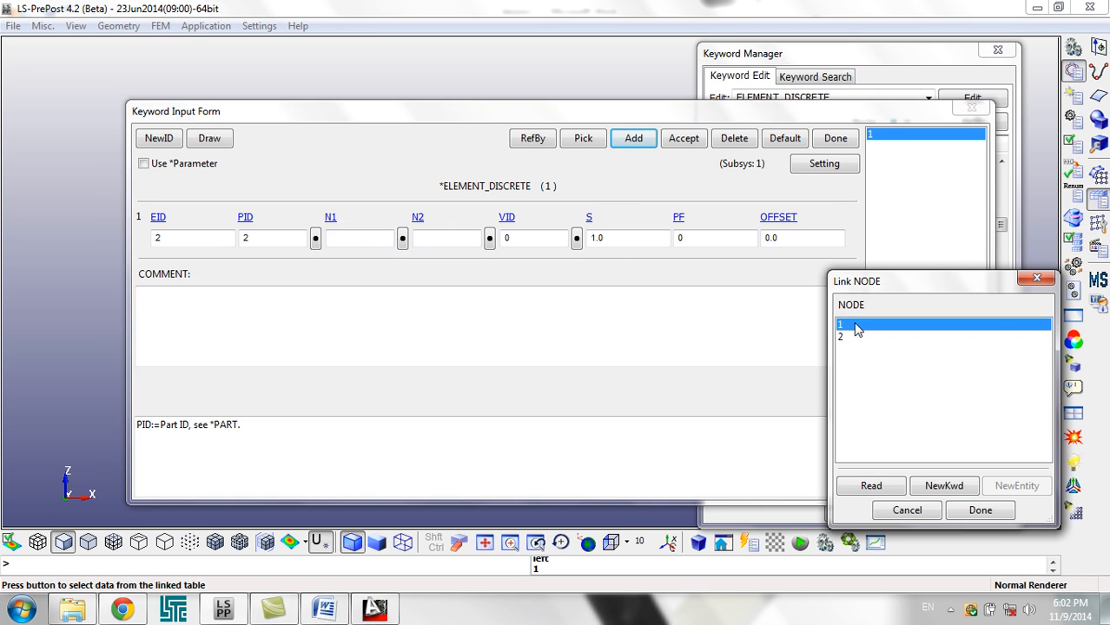
double_click(909, 328)
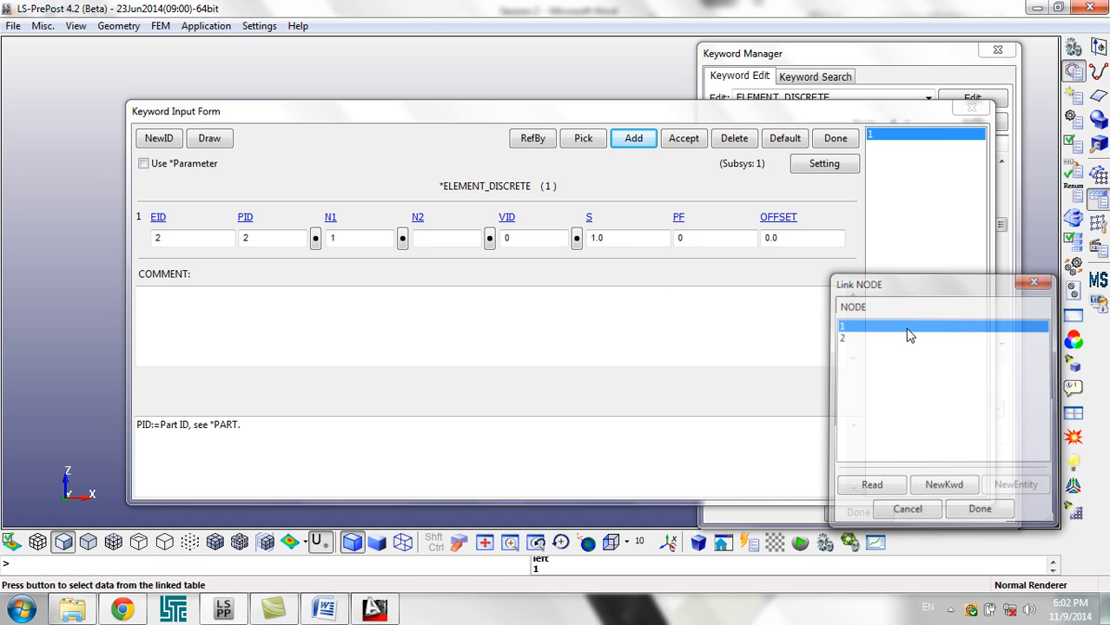
click(489, 240)
double_click(842, 339)
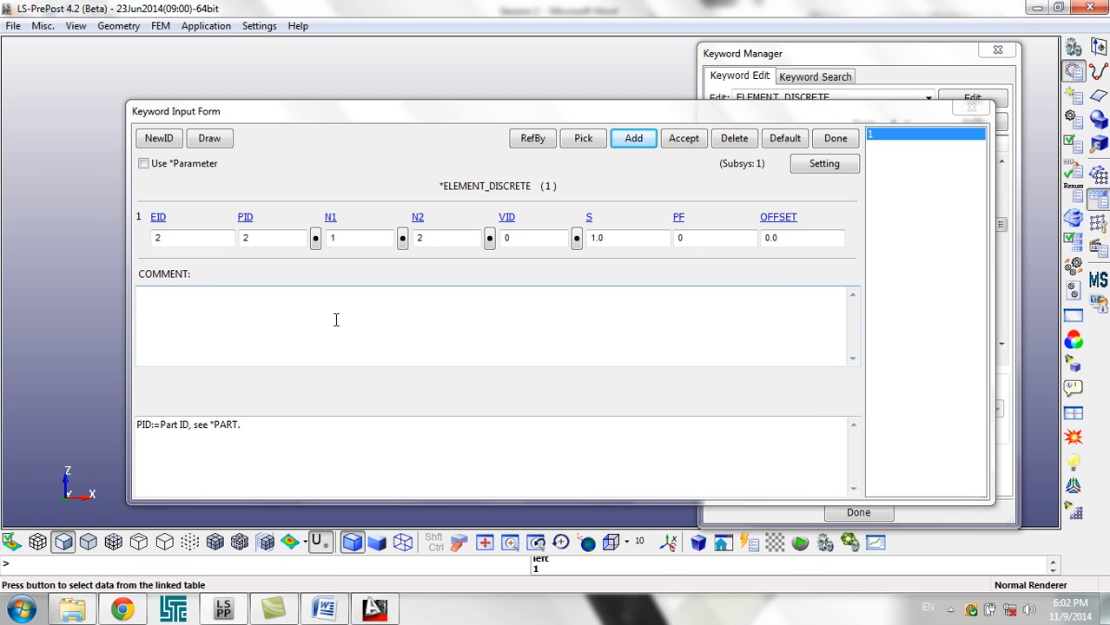
click(678, 141)
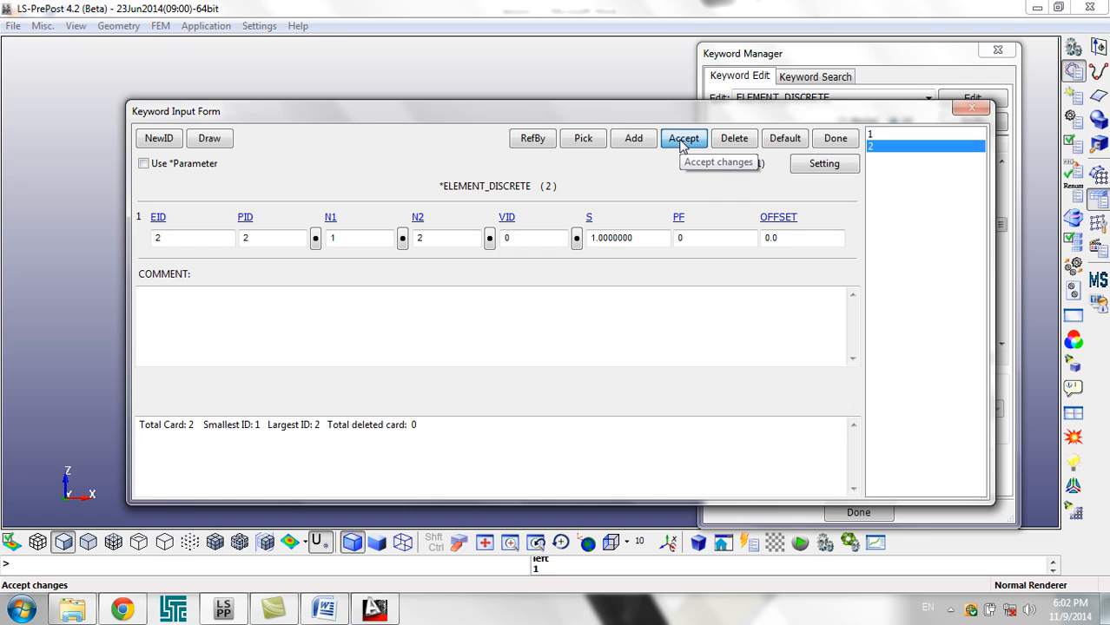
click(832, 140)
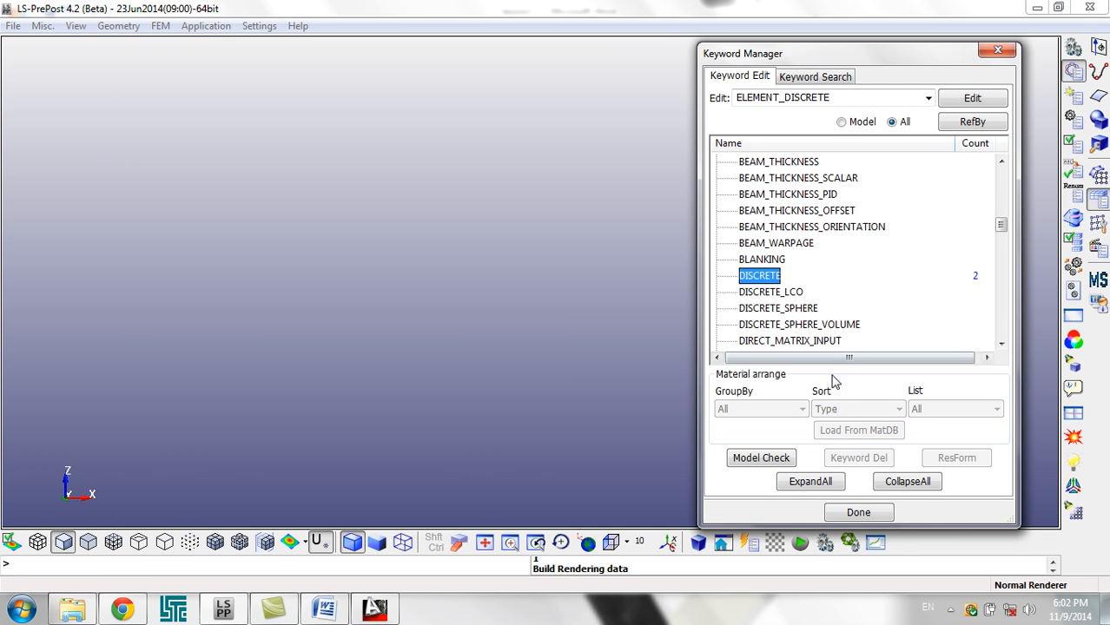
- Save the model as the keyword file Car in the "2) Trail and track model" folder, overwriting the existing file
drag(886, 62, 1009, 89)
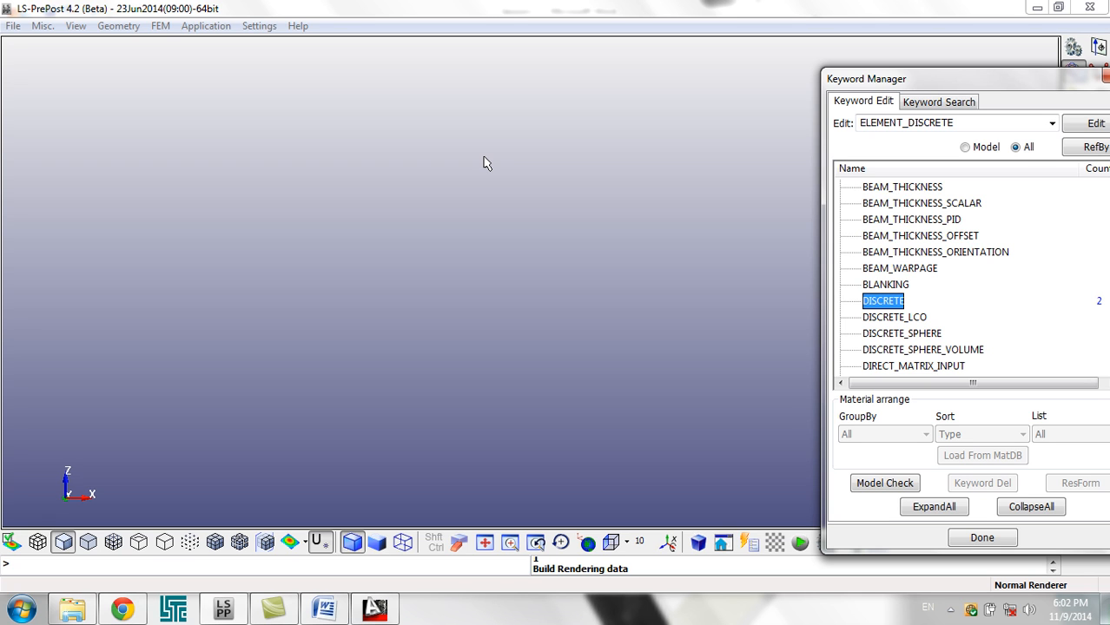
click(13, 28)
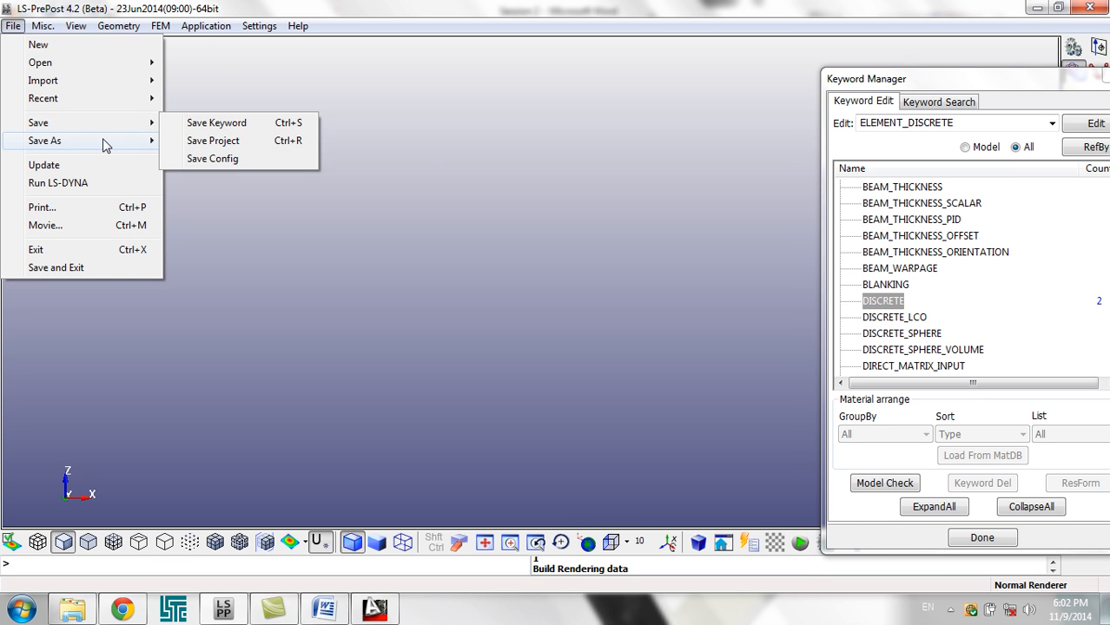
click(260, 144)
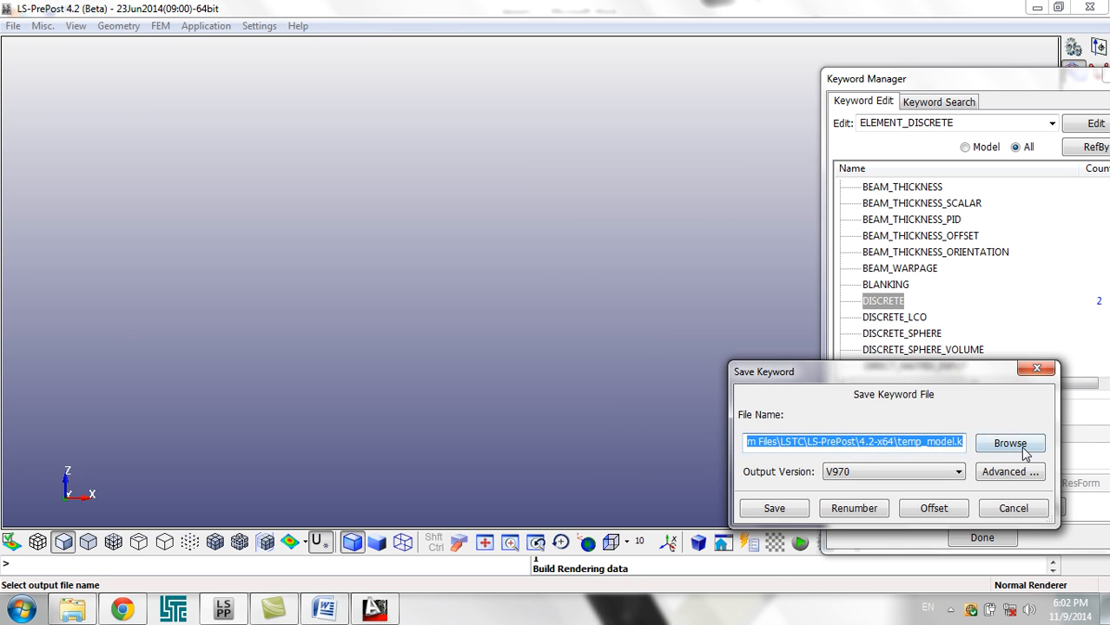
click(1024, 446)
click(669, 211)
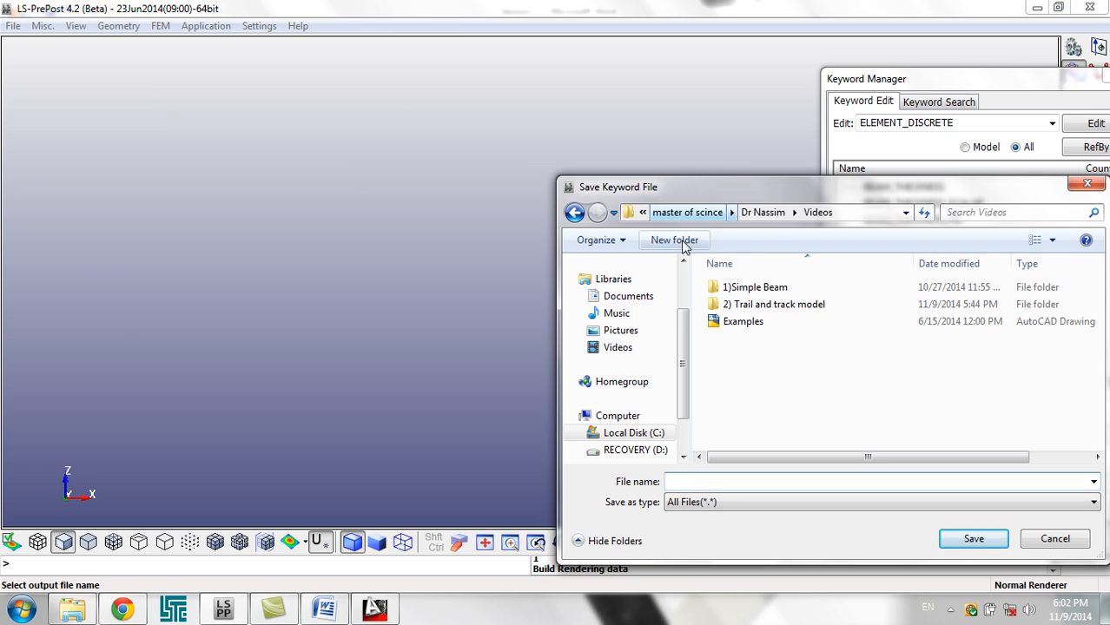
double_click(752, 304)
click(752, 294)
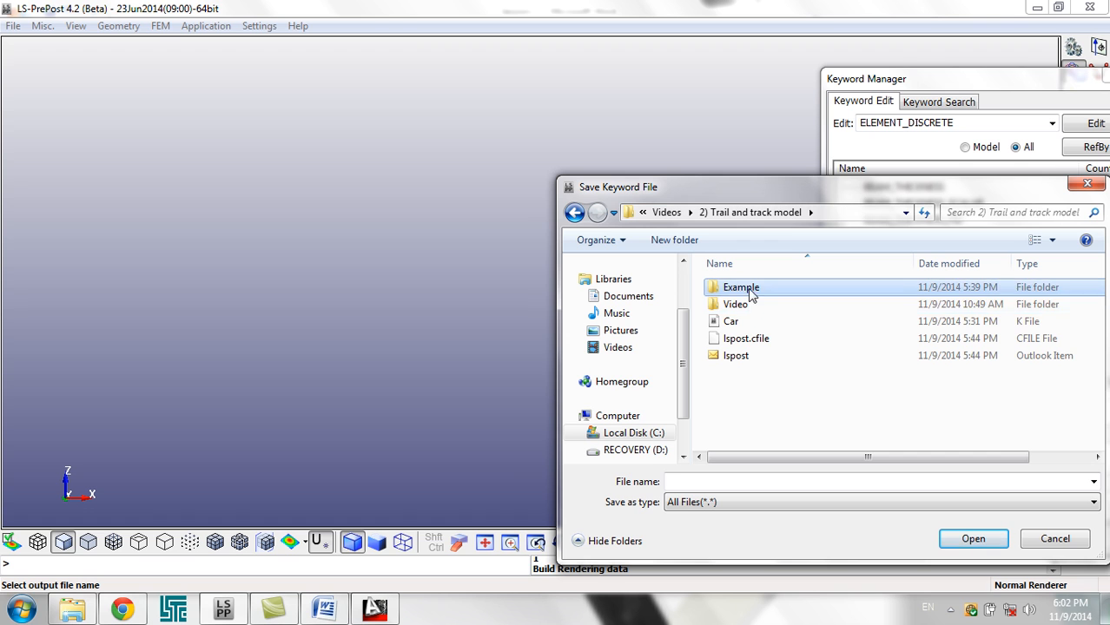
click(742, 323)
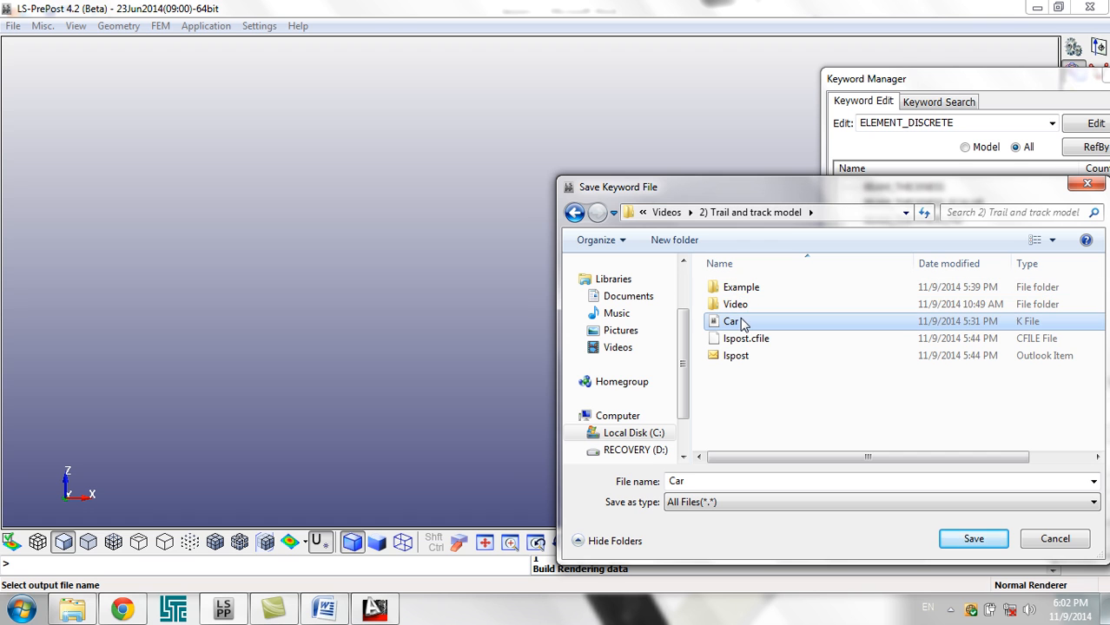
click(976, 538)
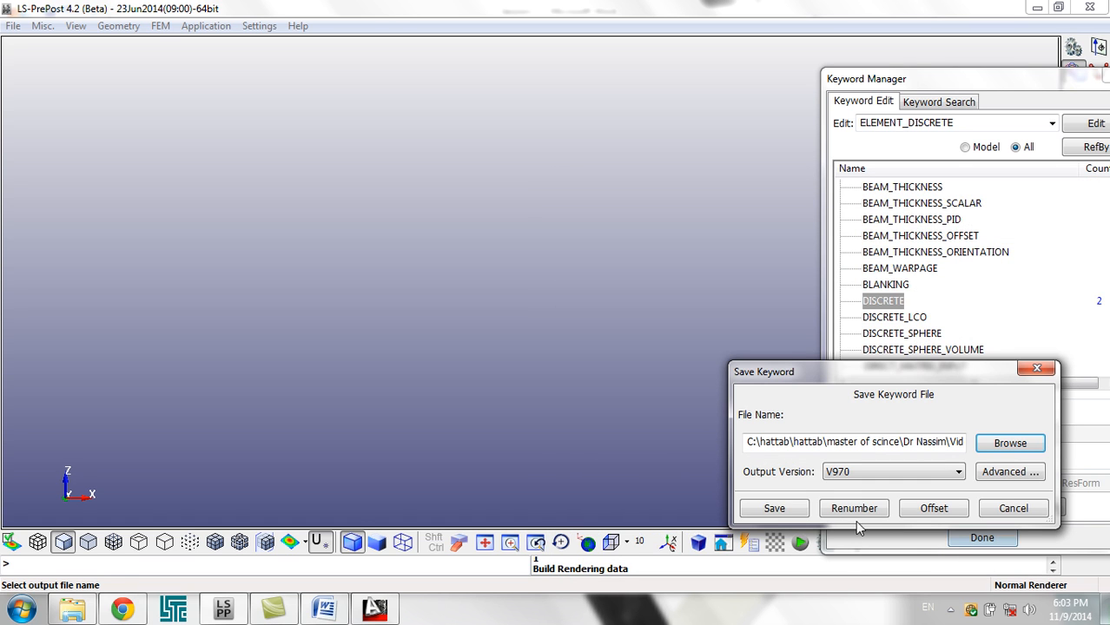
click(772, 511)
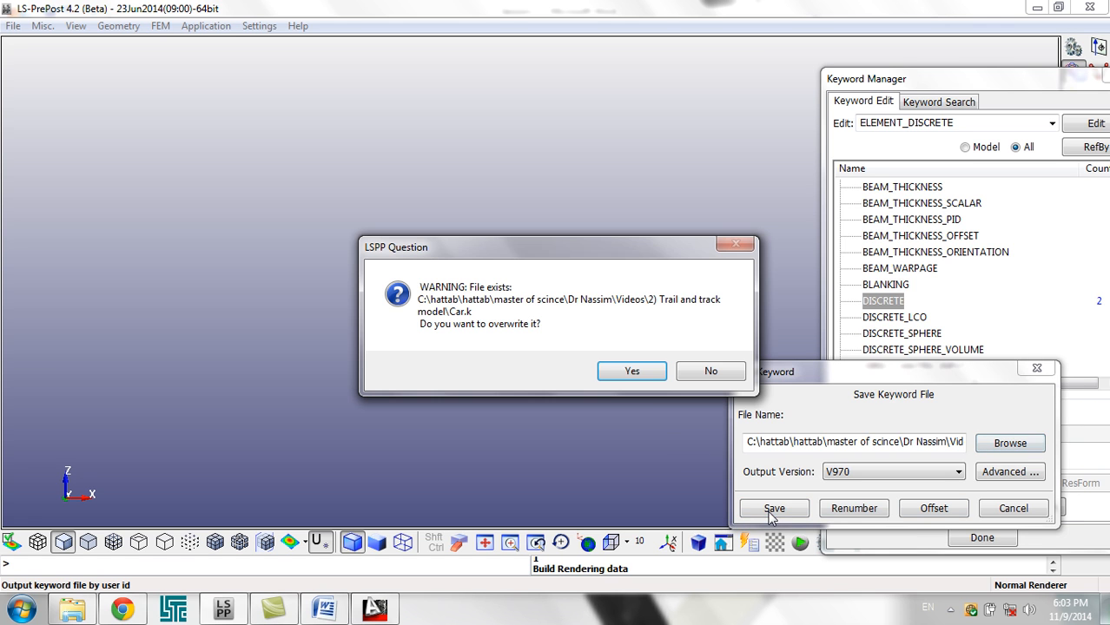
click(646, 374)
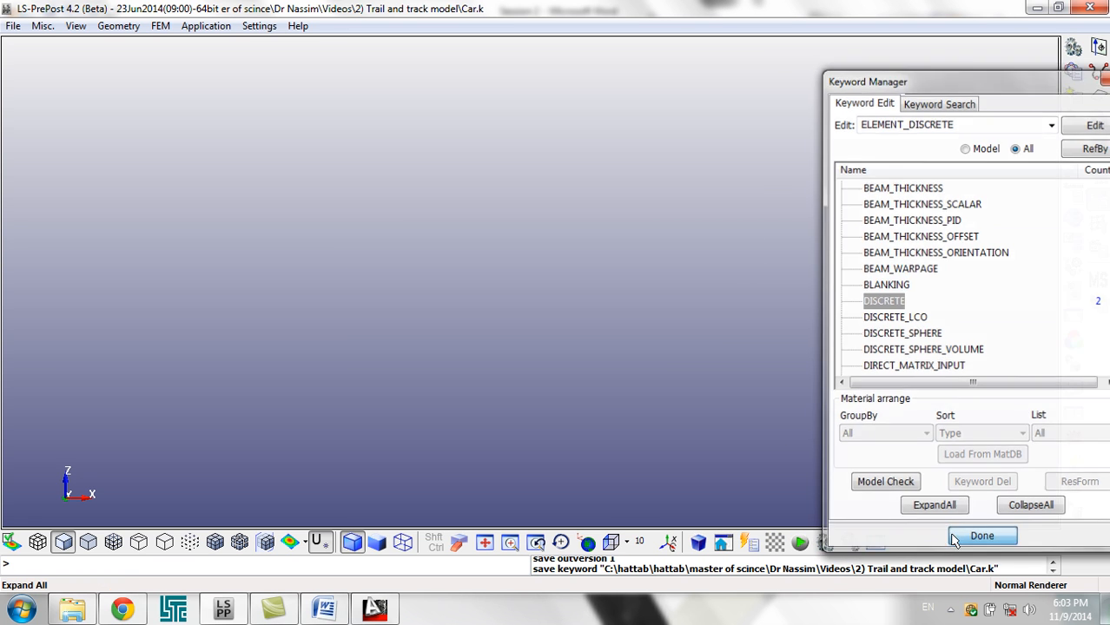
- Close the Keyword Manager and reopen the saved Car keyword file from its folder in Windows Explorer
click(981, 537)
click(1036, 8)
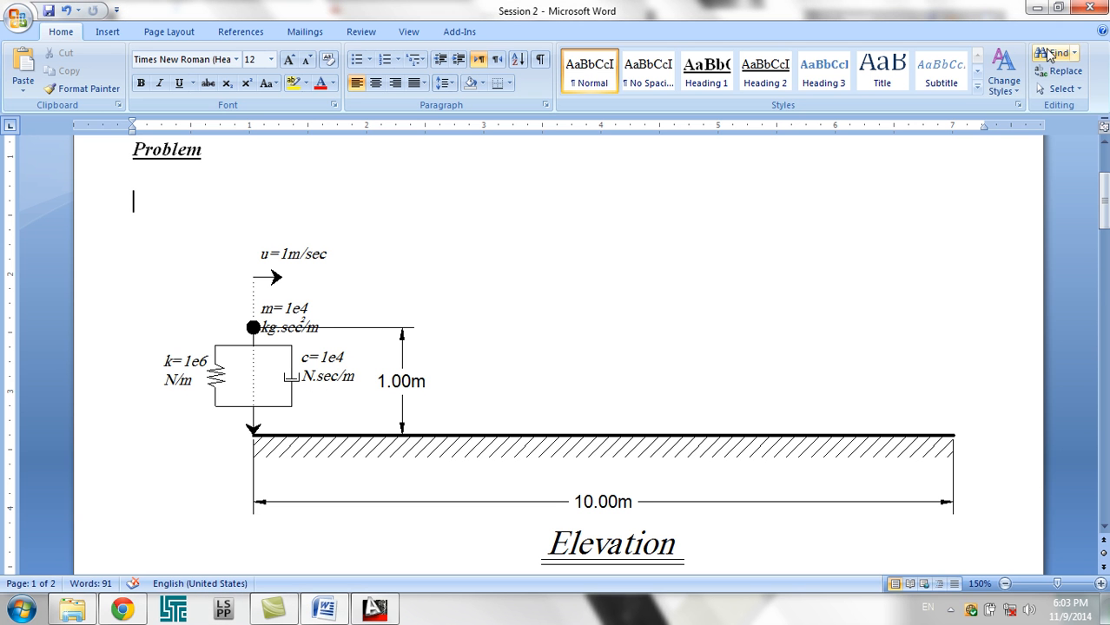
click(75, 610)
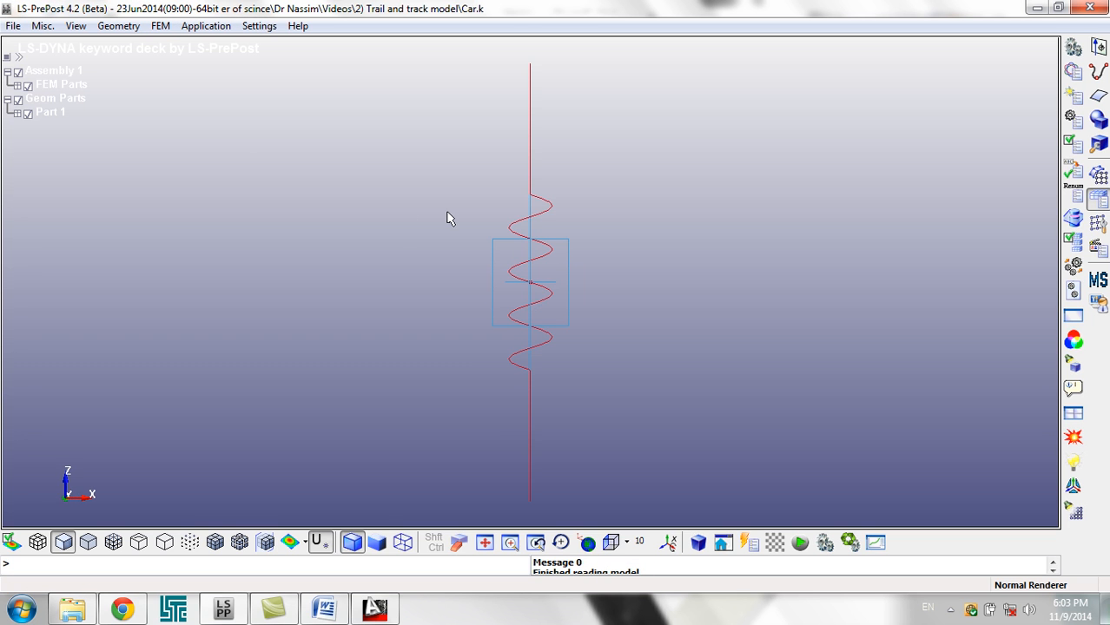
- Examine the spring and damper elements from several angles and compare them with the problem sketch in the Word document Session 2
drag(480, 159, 627, 314)
scroll(587, 289, down, 2)
drag(505, 276, 544, 287)
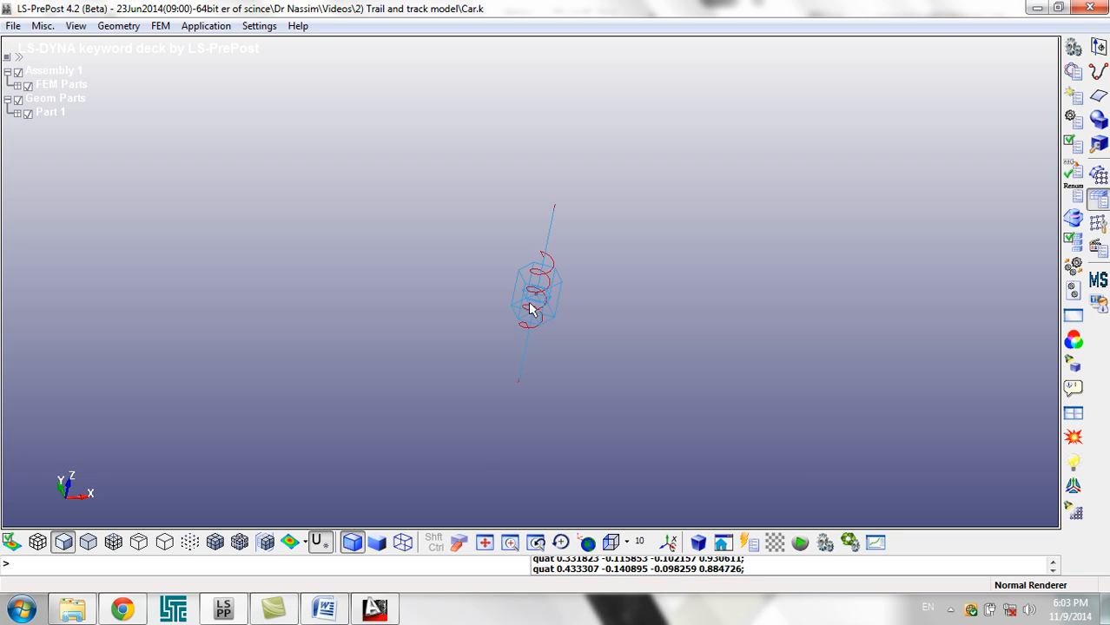
scroll(551, 293, up, 2)
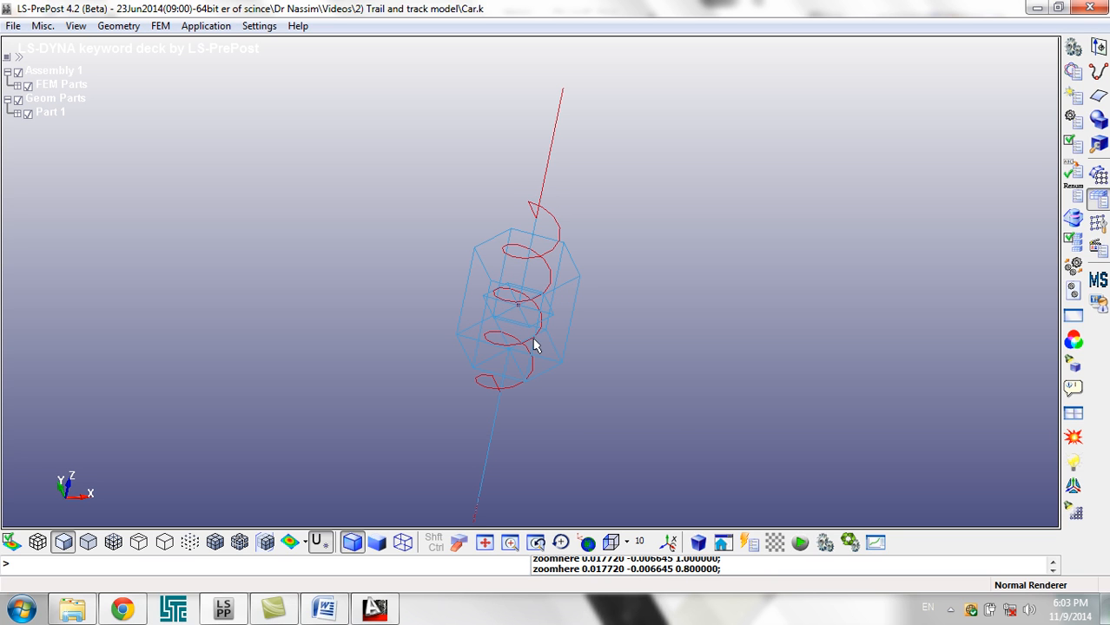
drag(551, 323, 491, 381)
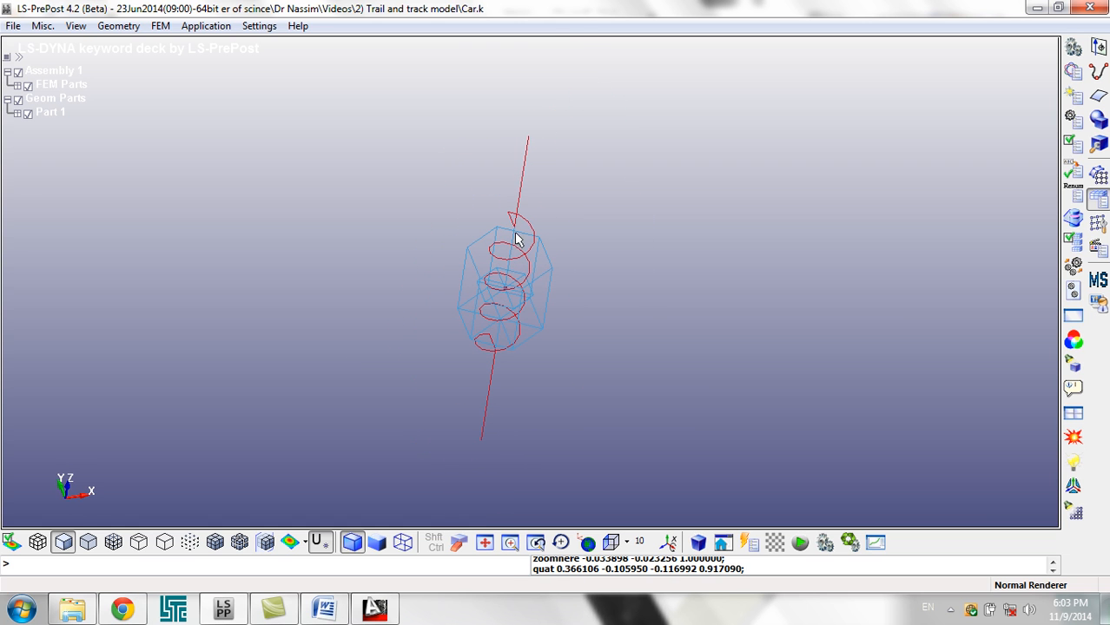
click(322, 611)
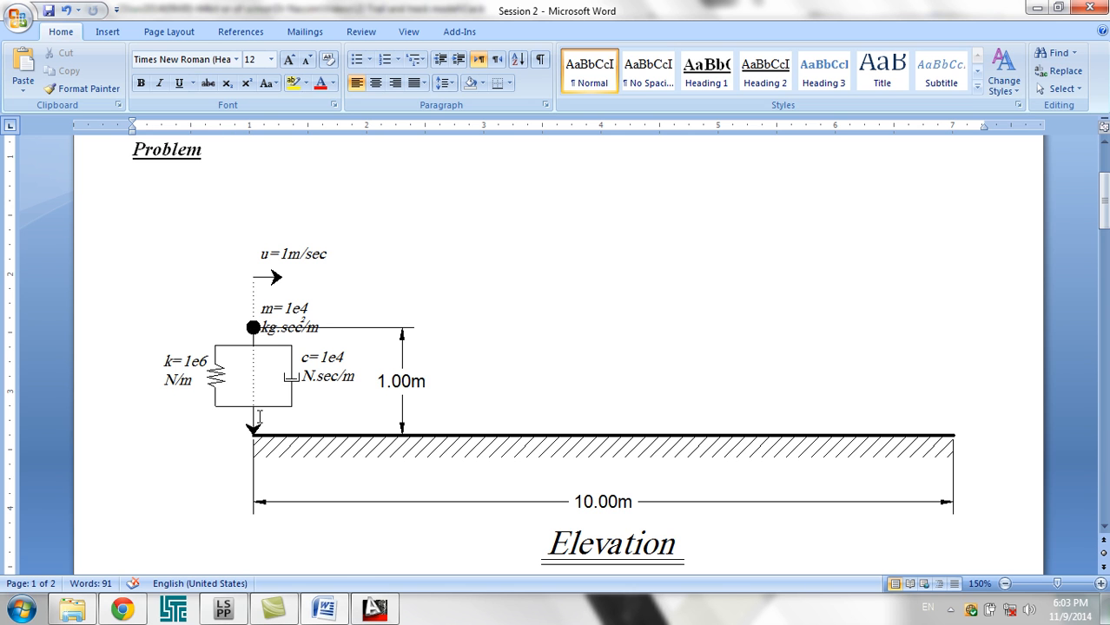
click(223, 610)
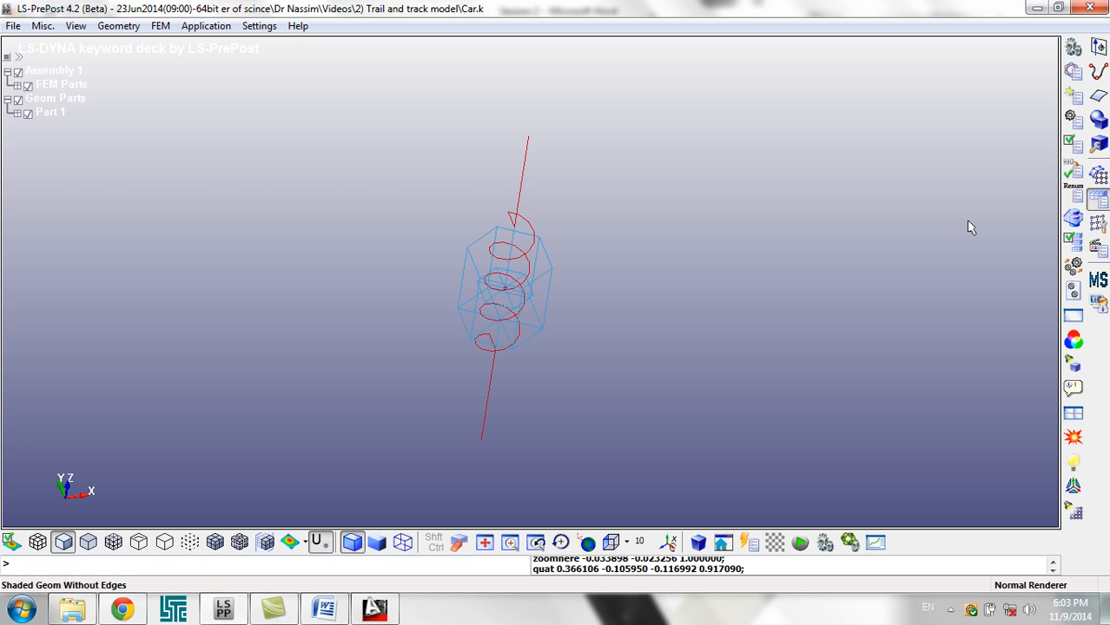
- Show all keywords in the Keyword Manager and open the input form for ELEMENT_MASS
click(1074, 74)
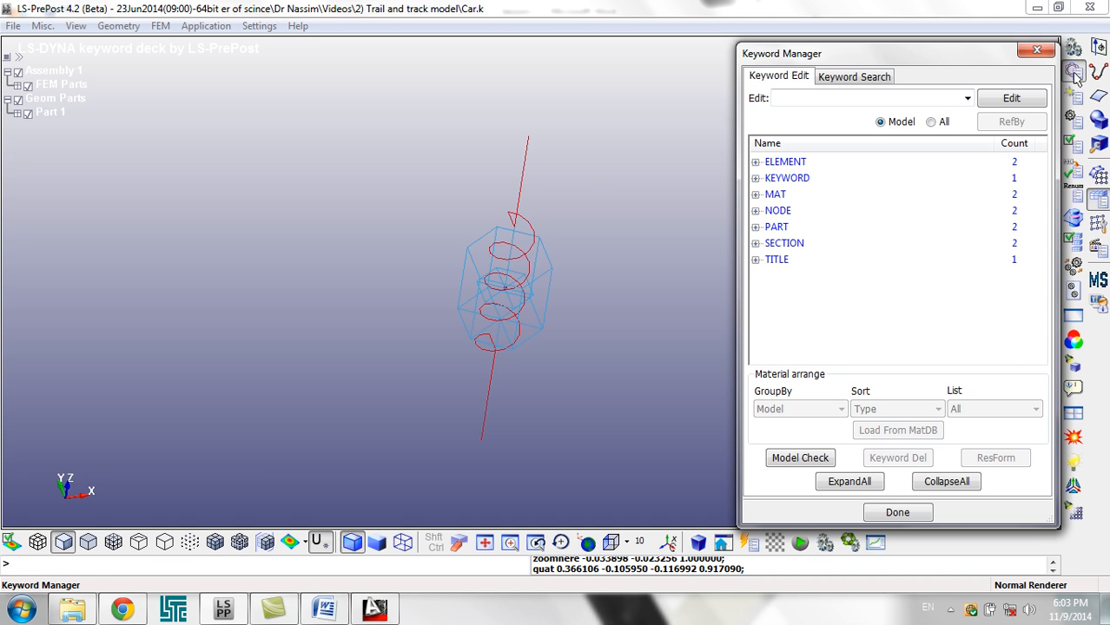
click(932, 122)
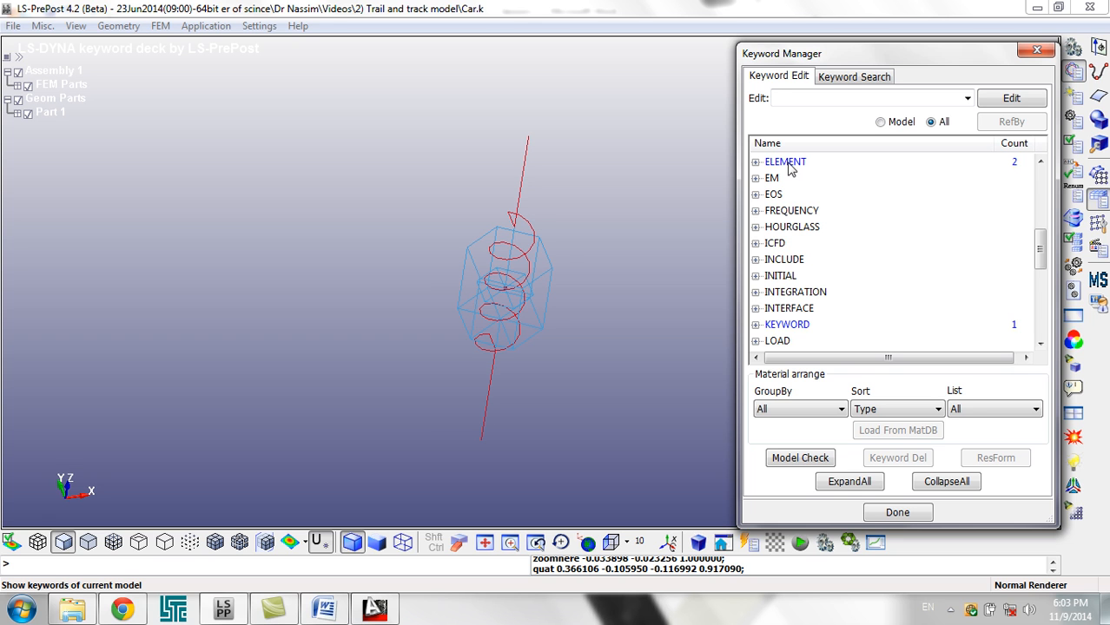
click(756, 162)
click(866, 244)
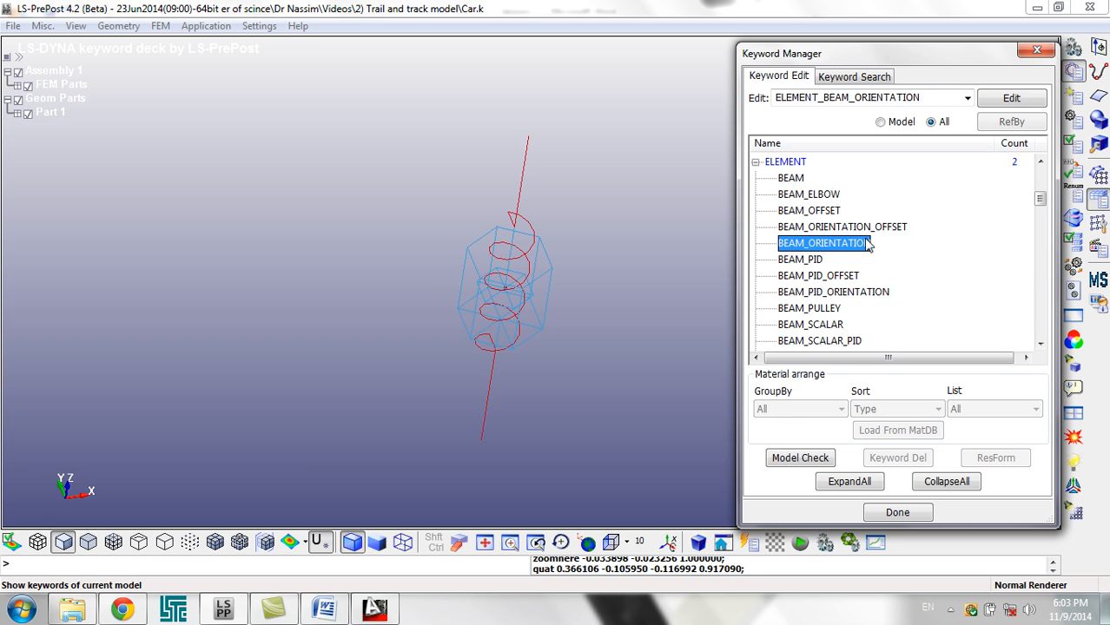
scroll(868, 256, down, 7)
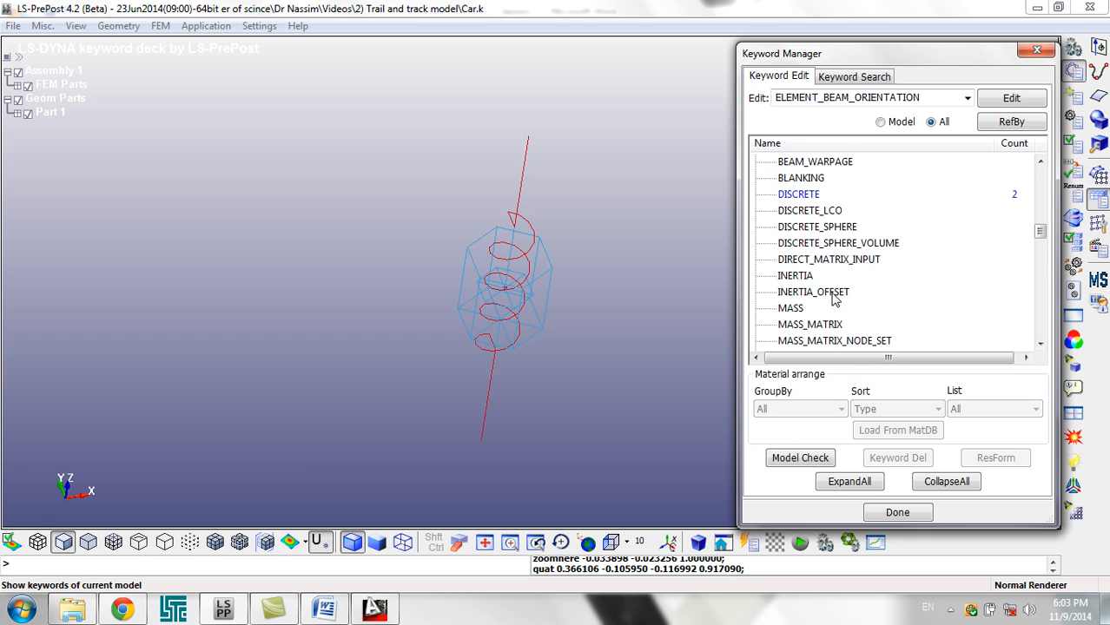
double_click(803, 309)
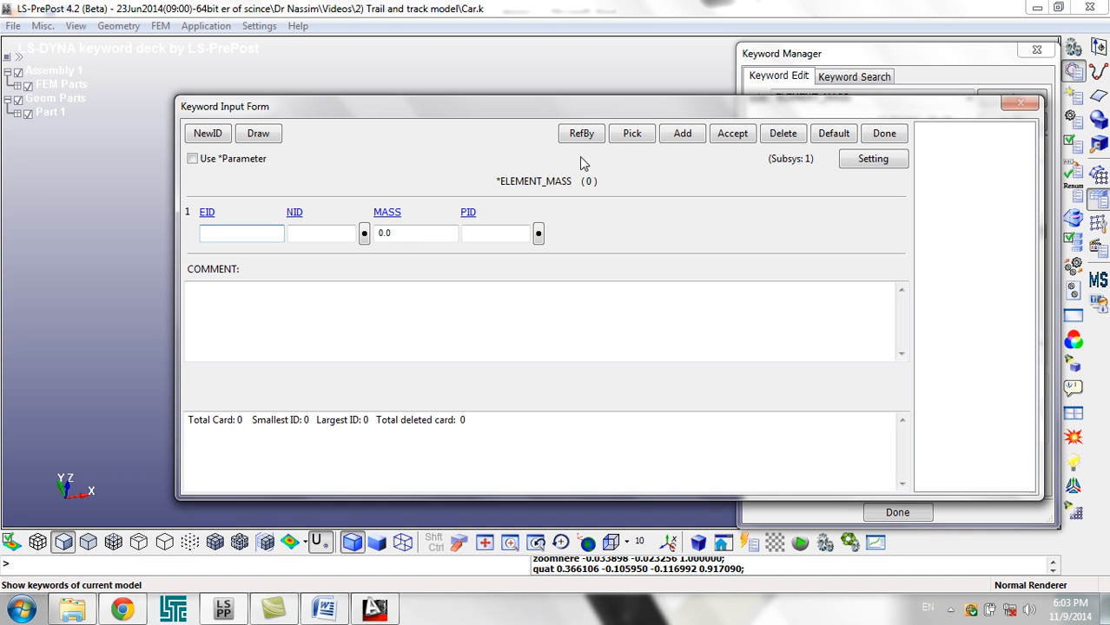
- Assign a mass of 1e4 to node 2 as mass element EID 3, accept it and close the form
drag(496, 113, 931, 106)
click(750, 227)
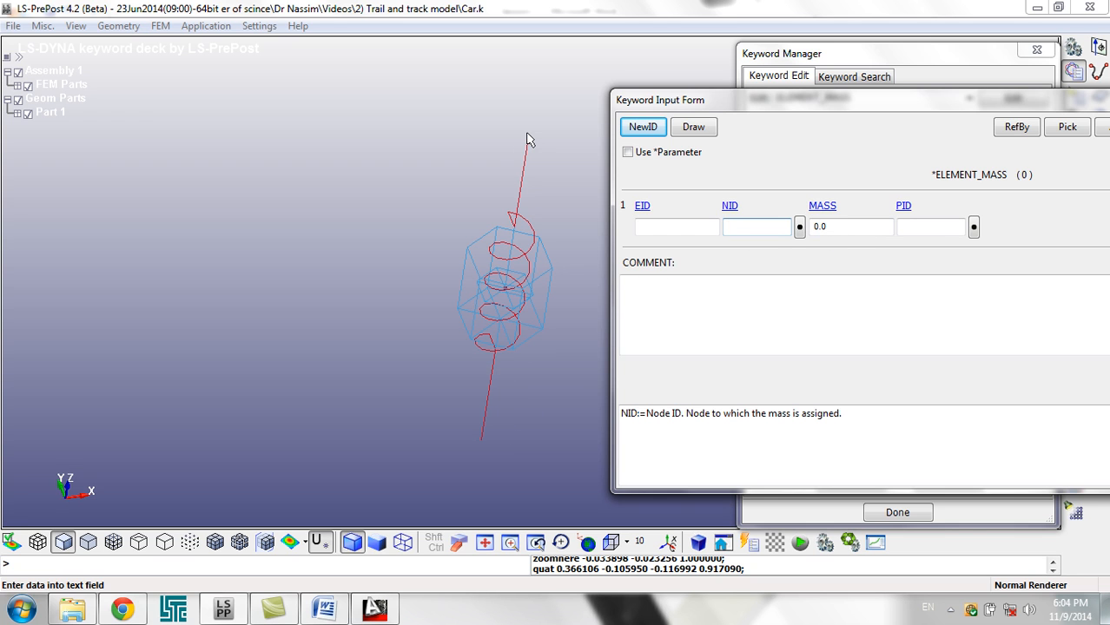
click(773, 228)
text(2)
click(843, 228)
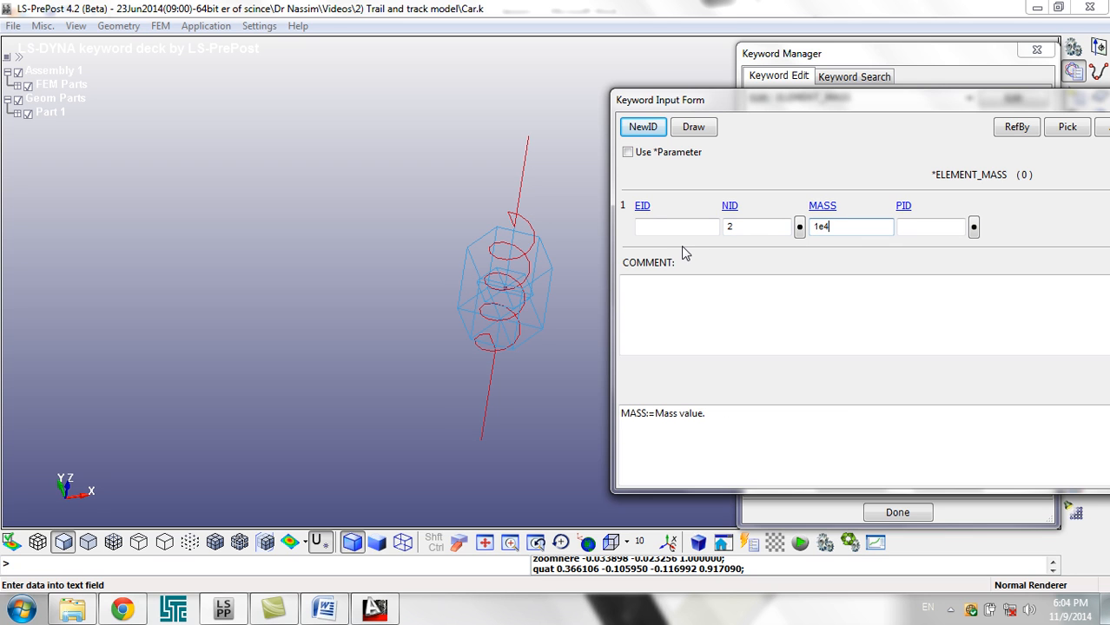
drag(736, 108, 484, 94)
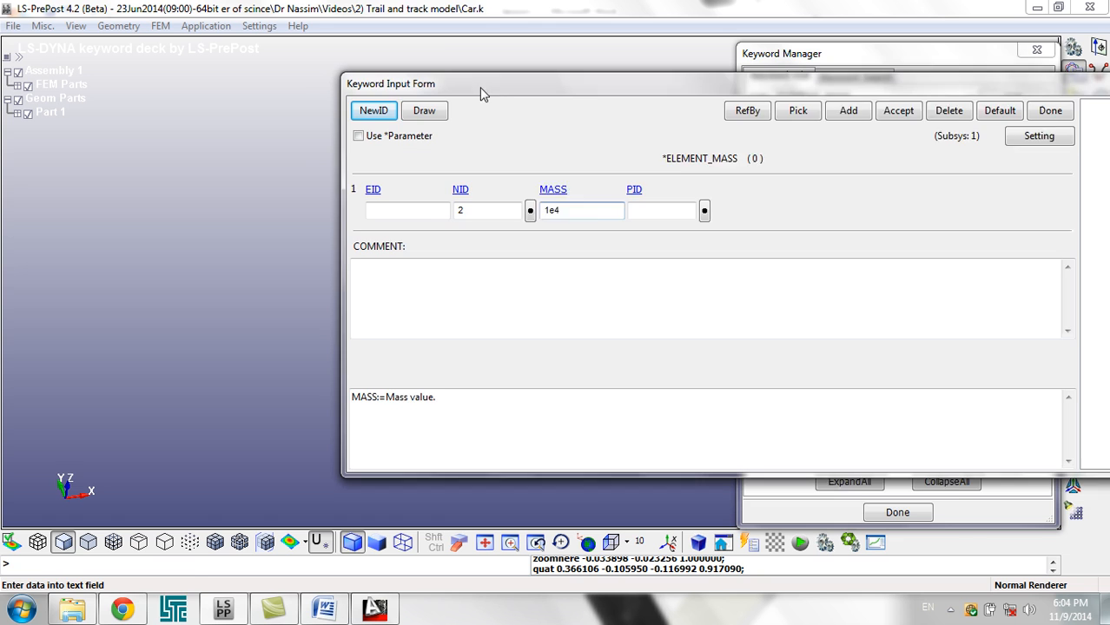
click(884, 107)
drag(717, 97, 964, 97)
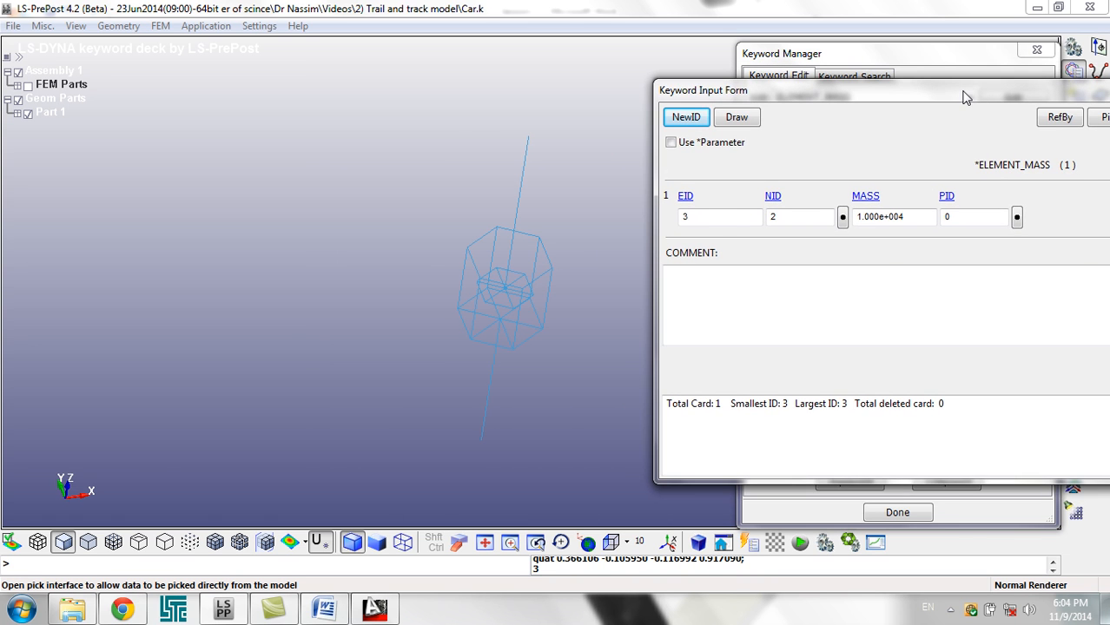
click(876, 101)
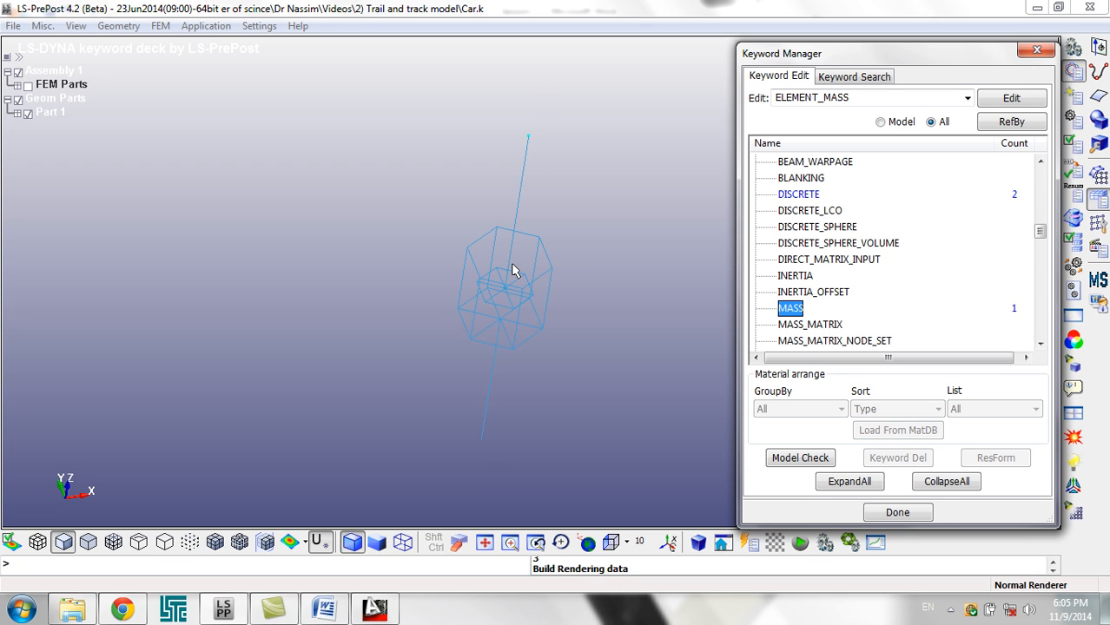
- Add a second mass element with EID 4 on node 1 with a mass of 1, accept it and close the form
double_click(789, 309)
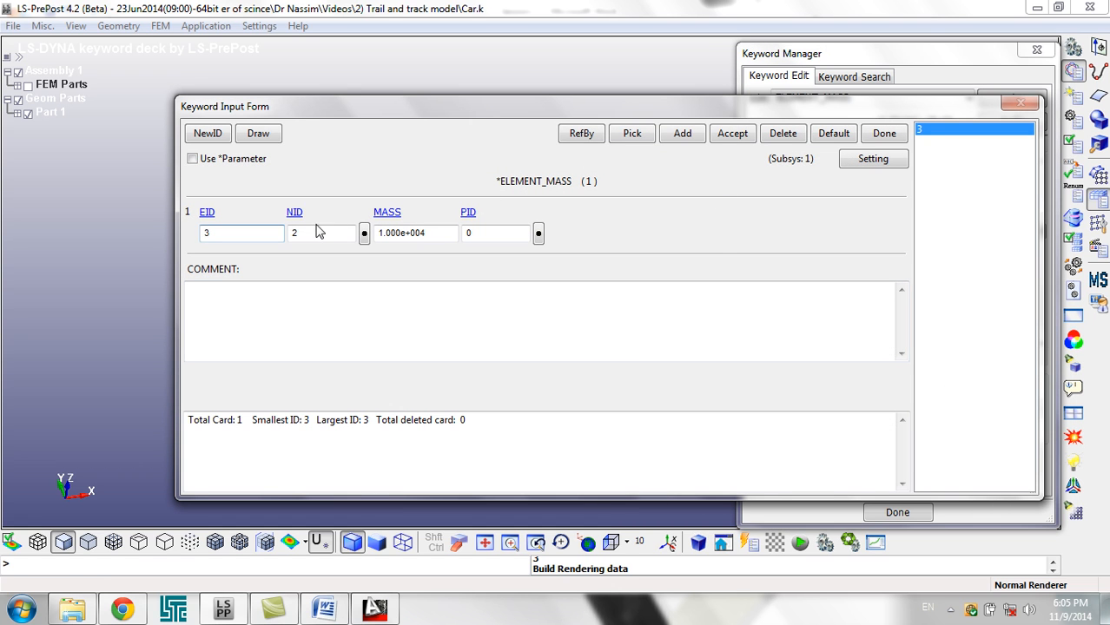
click(683, 134)
drag(374, 106, 760, 120)
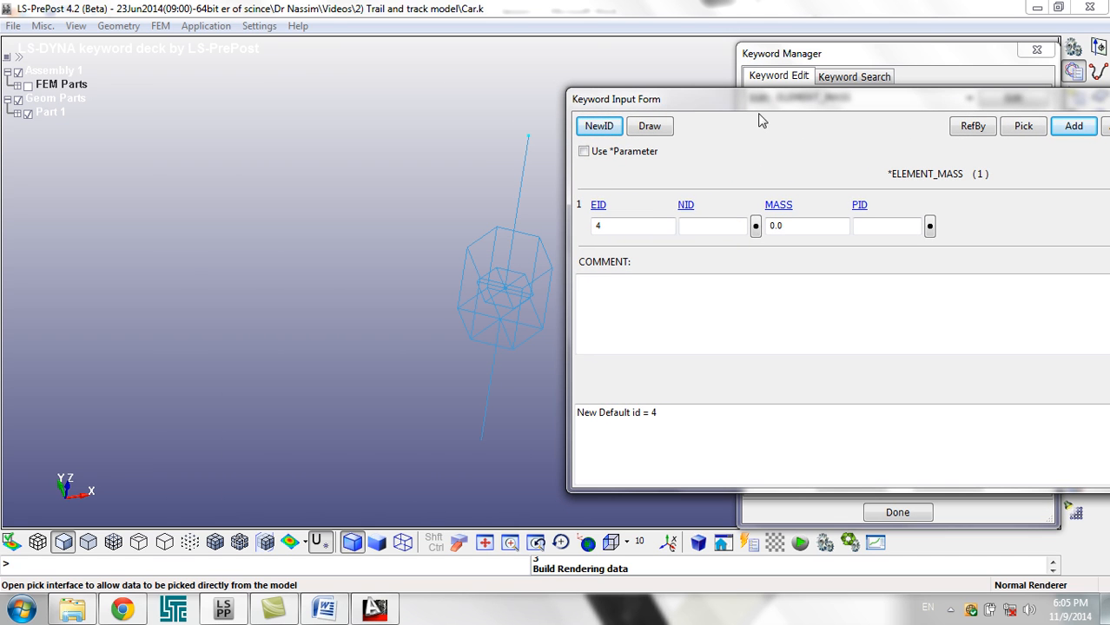
click(714, 228)
text(1)
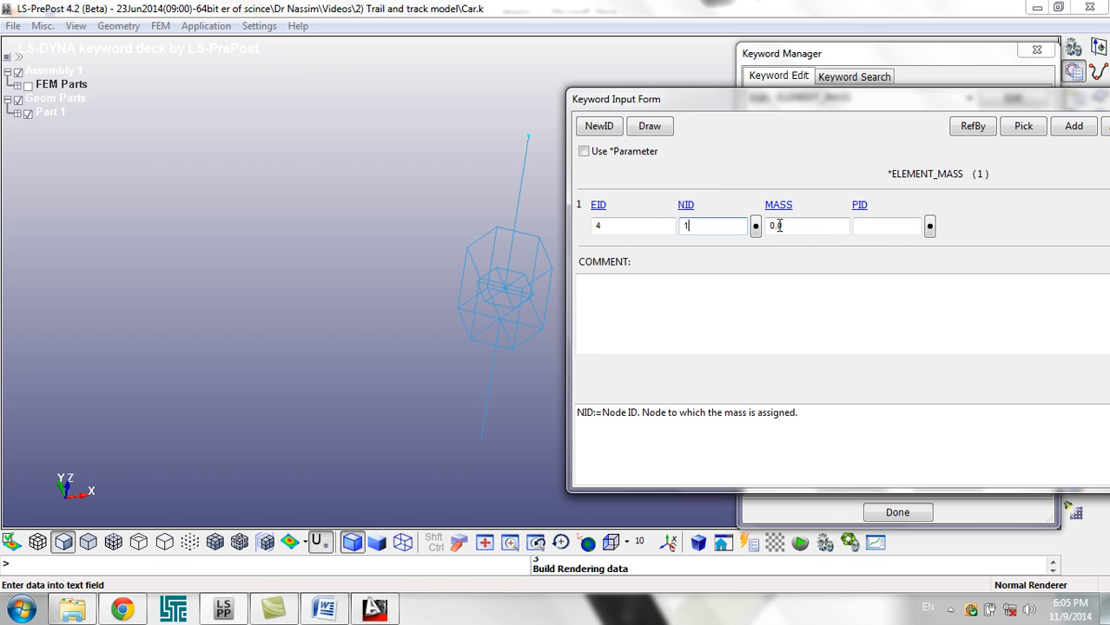
key(Tab)
text(1)
drag(847, 108, 523, 112)
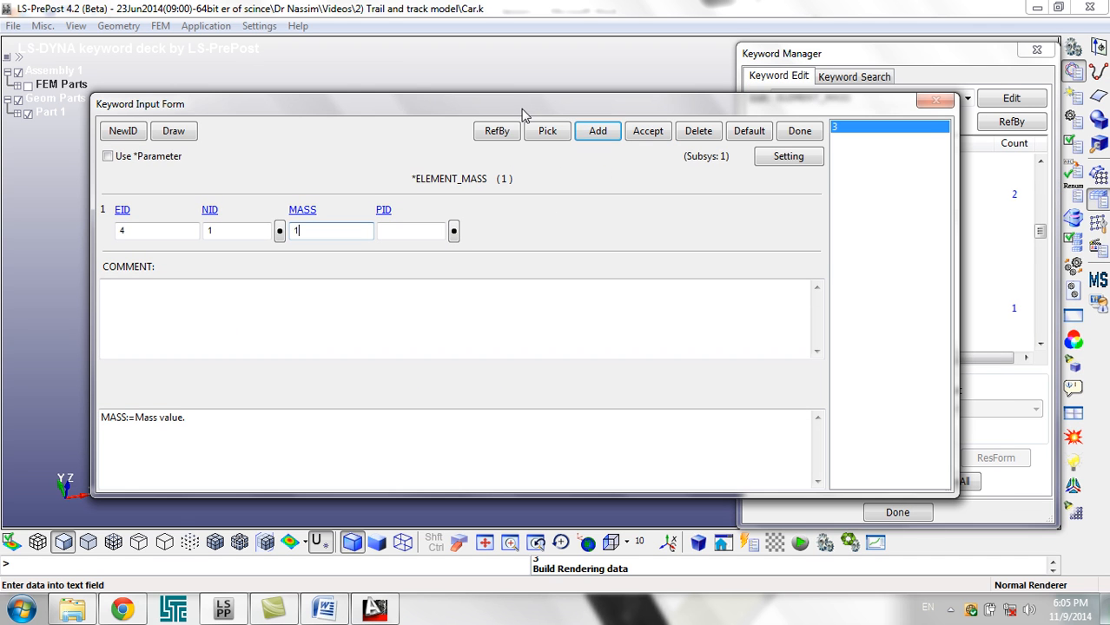
click(647, 132)
click(797, 132)
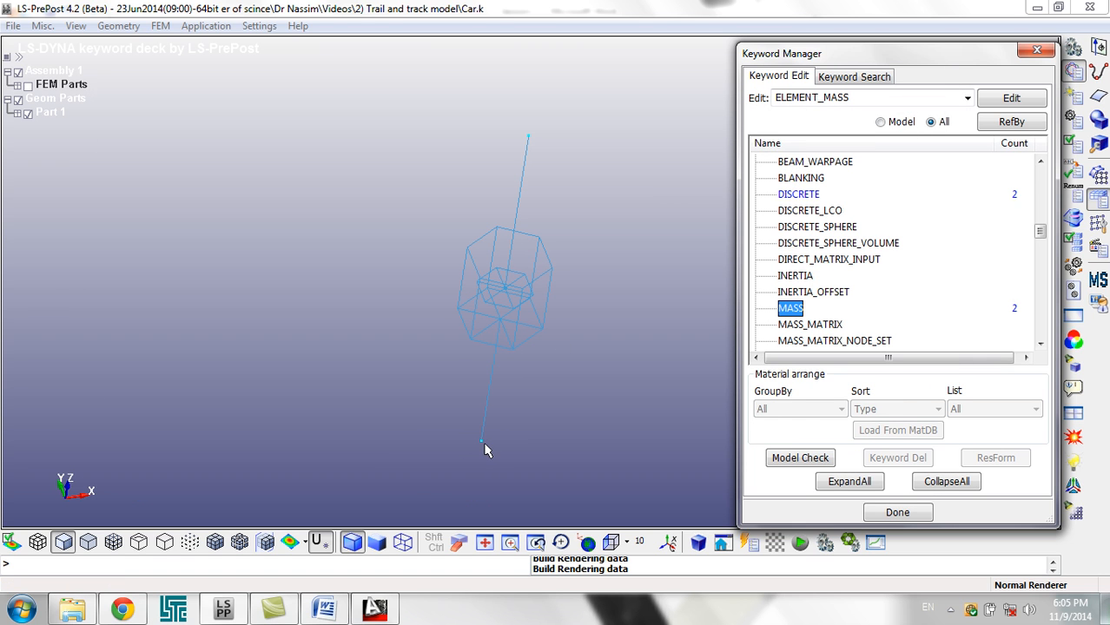
- Close the Keyword Manager and display all parts, both Spring and Damper, through part selection
click(1036, 51)
click(1075, 45)
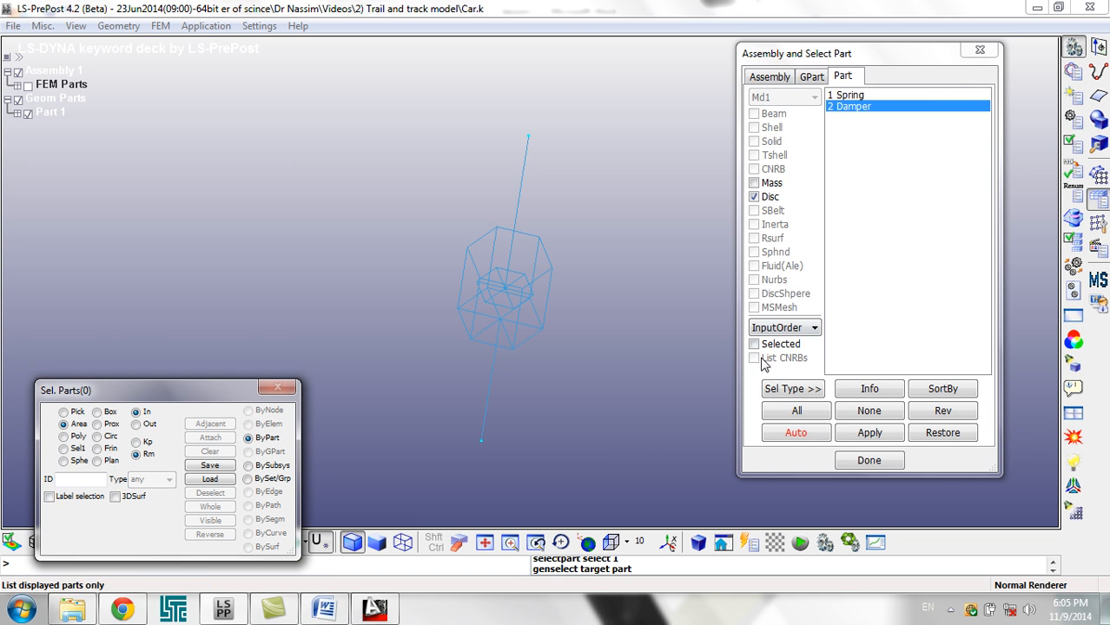
click(797, 411)
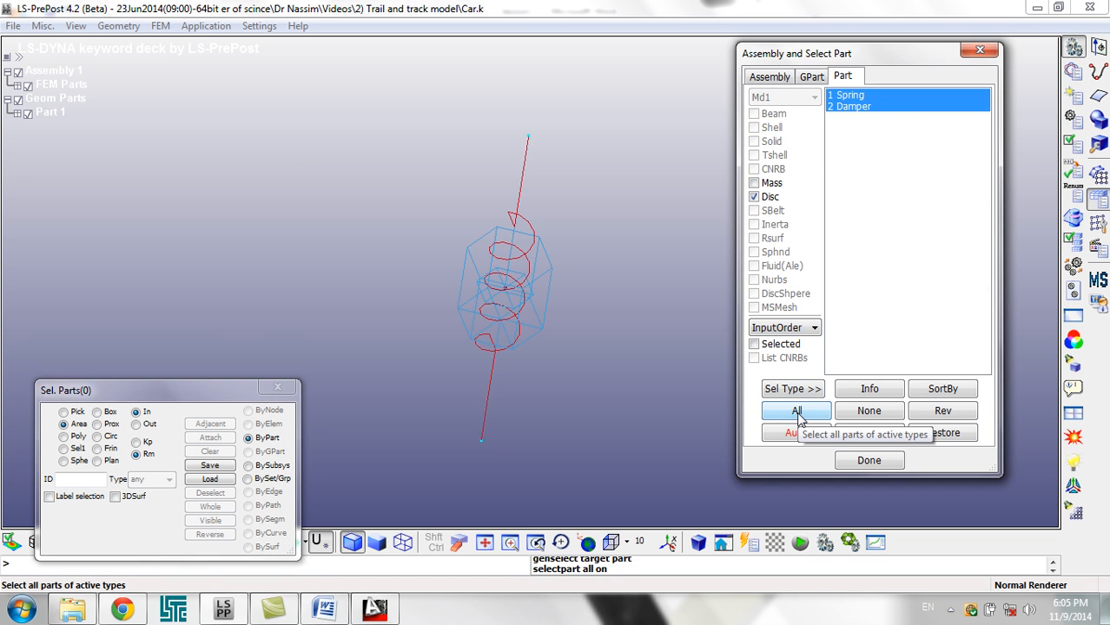
click(853, 460)
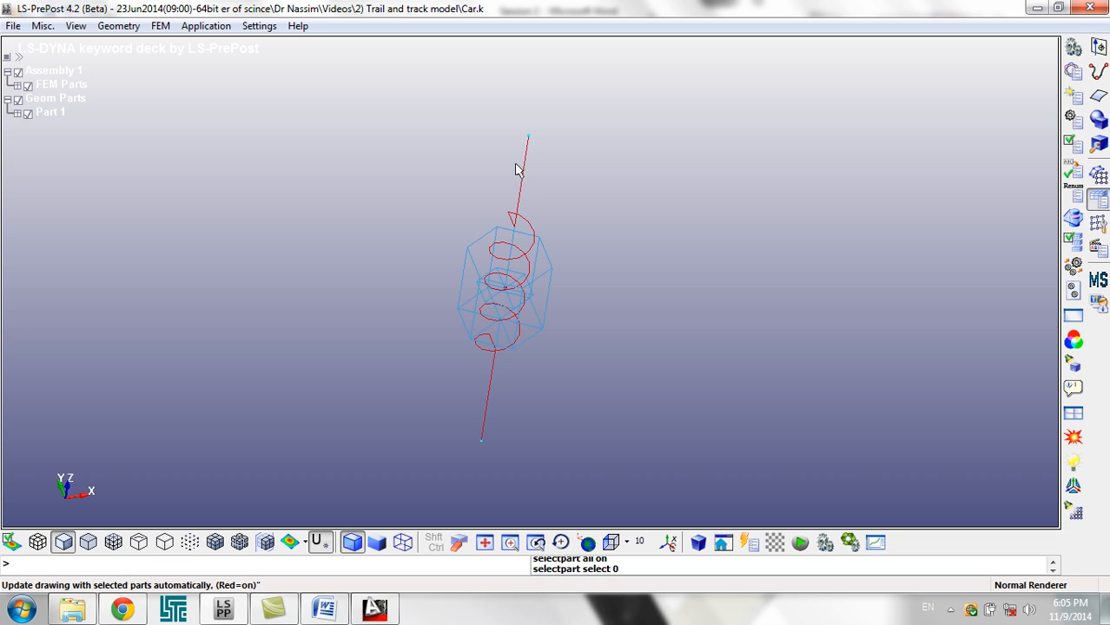
shift+drag(538, 331, 539, 331)
scroll(538, 329, down, 2)
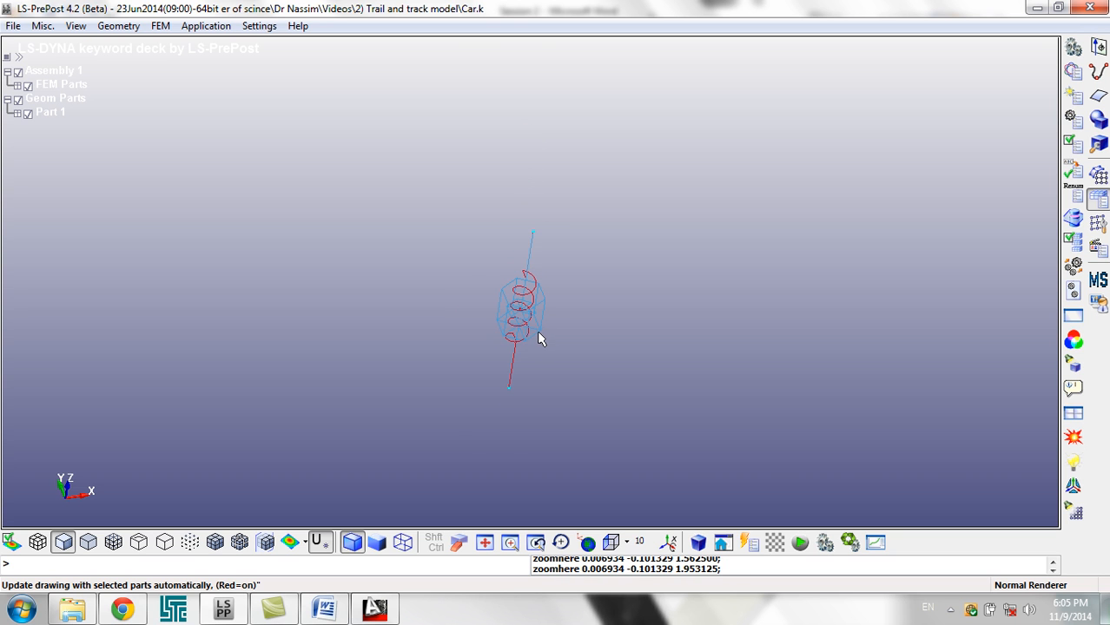
- Switch to the Session 2 document in Word, examine the problem's elevation and plan drawings, and return to LS-PrePost
click(325, 610)
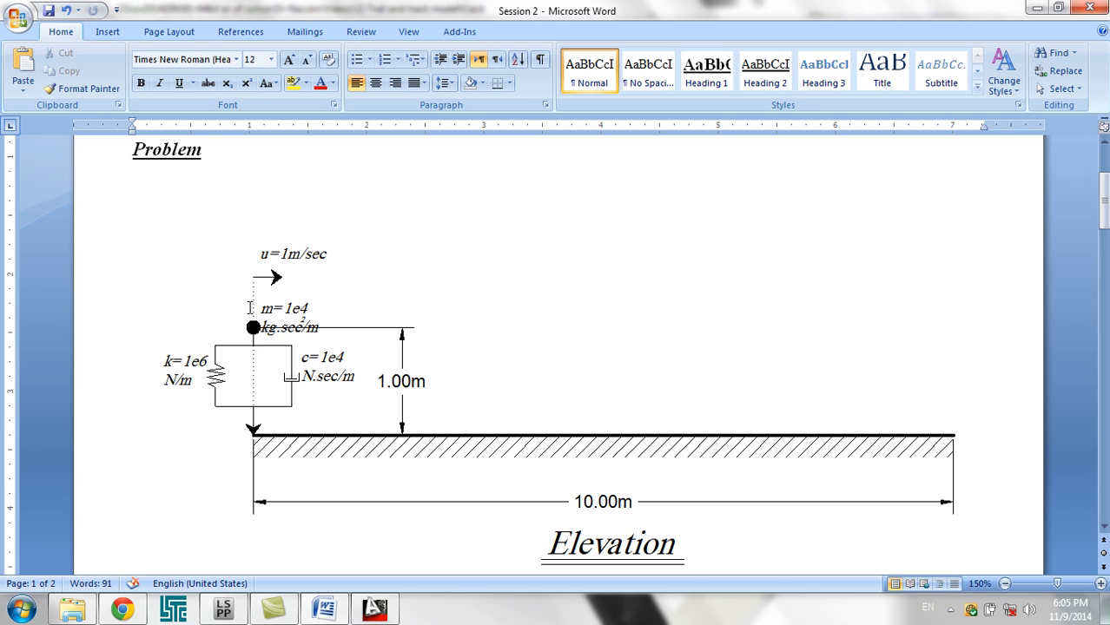
scroll(156, 384, down, 6)
scroll(183, 394, up, 2)
scroll(174, 405, down, 2)
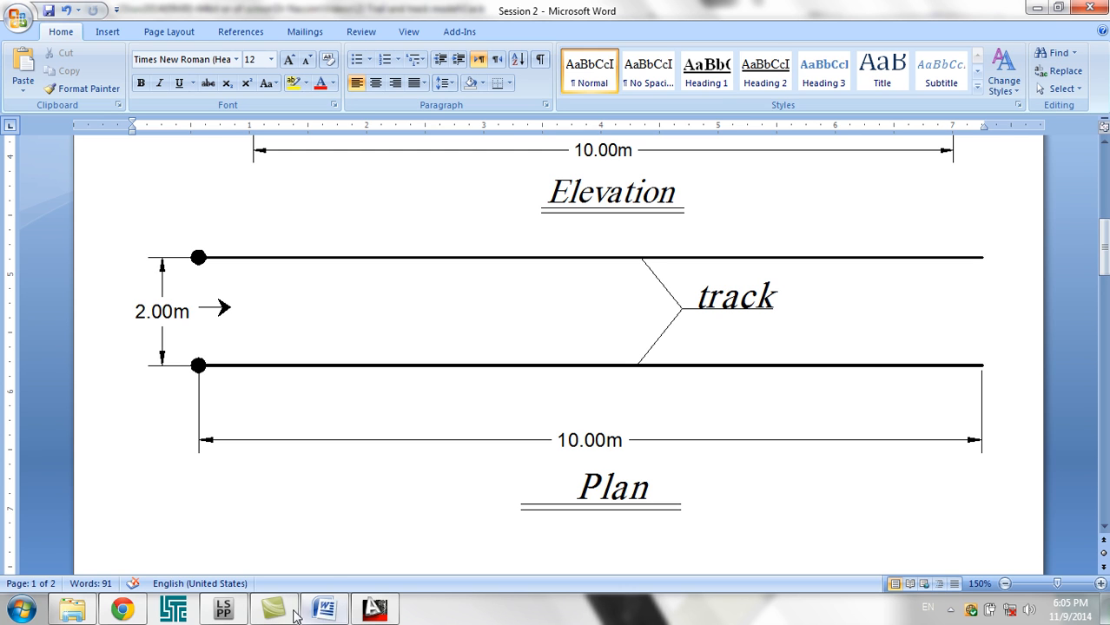
click(233, 613)
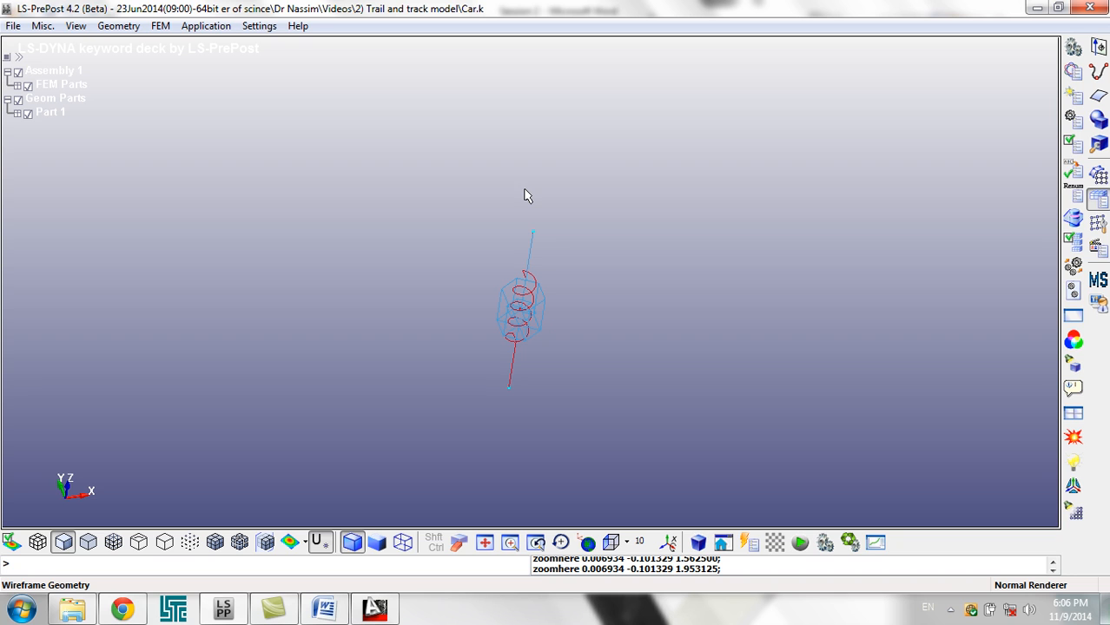
- Set up an element translation in the global Y direction with a distance of 2 and element copying enabled
click(1098, 227)
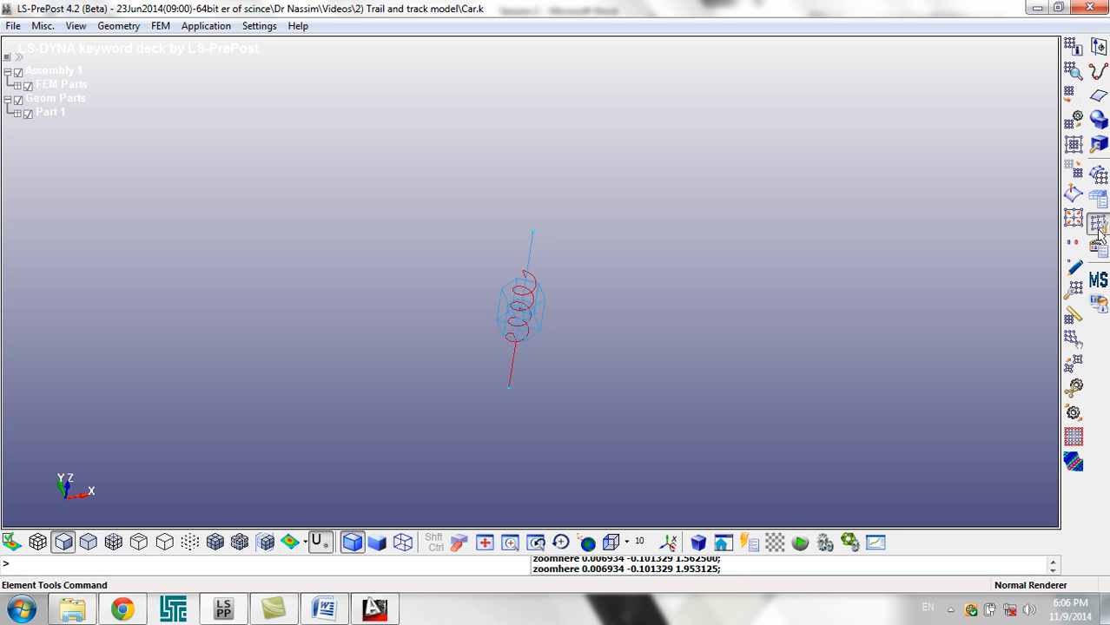
click(1075, 167)
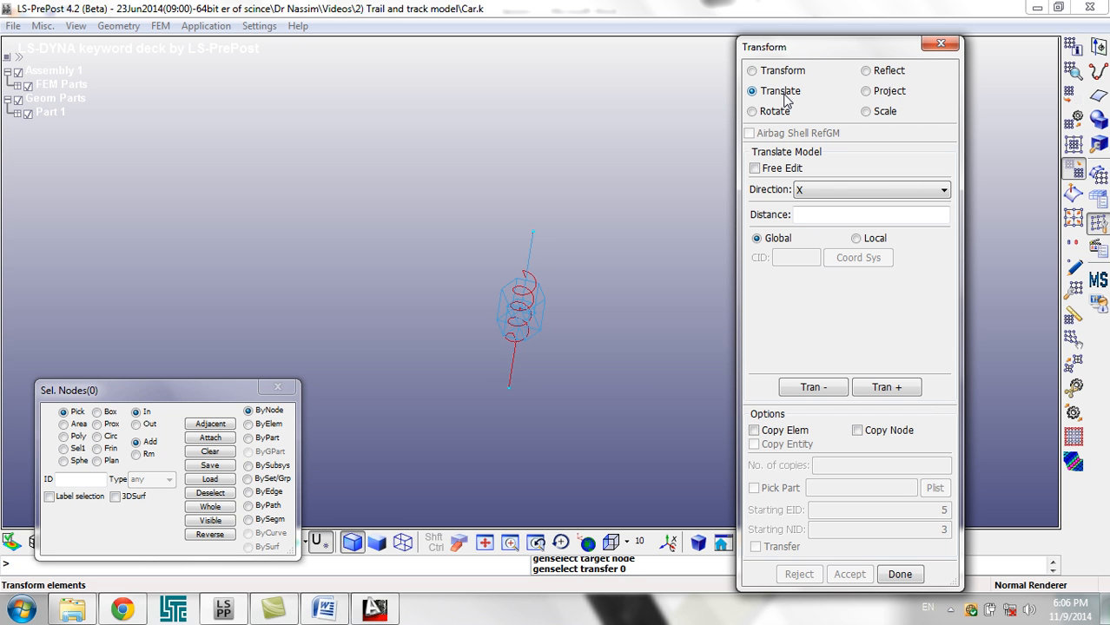
click(830, 191)
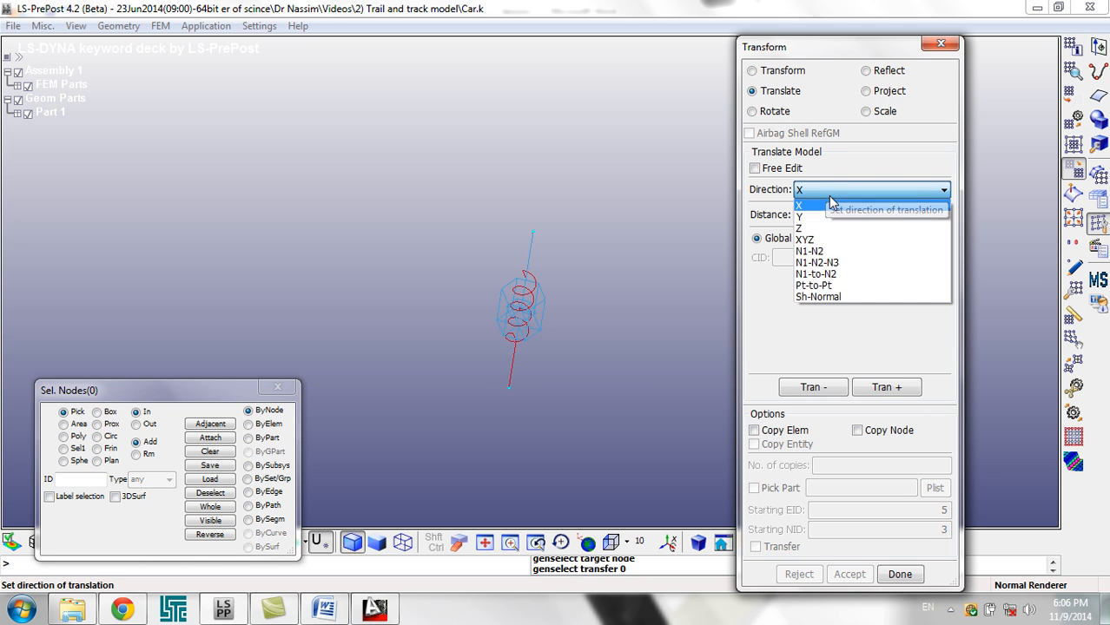
click(834, 217)
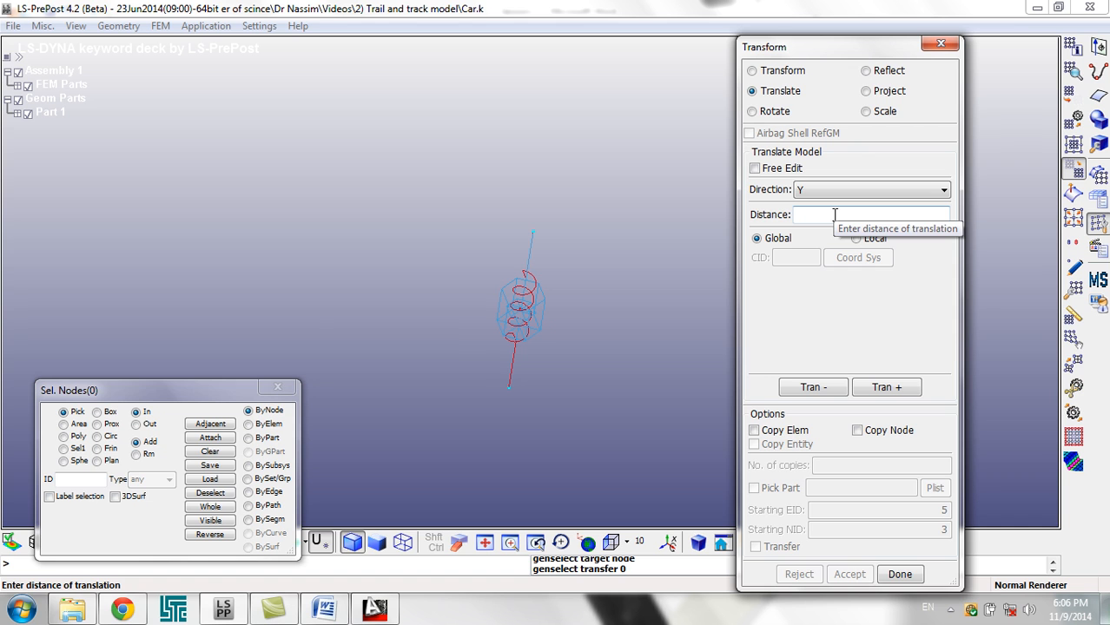
drag(189, 390, 199, 155)
click(804, 217)
text(2)
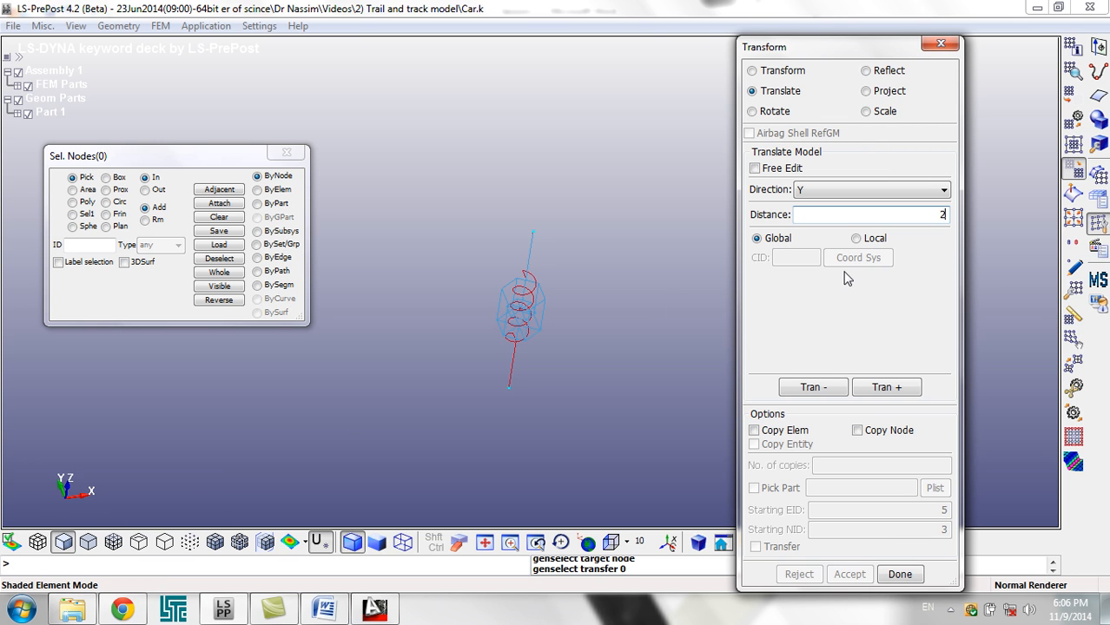
click(803, 432)
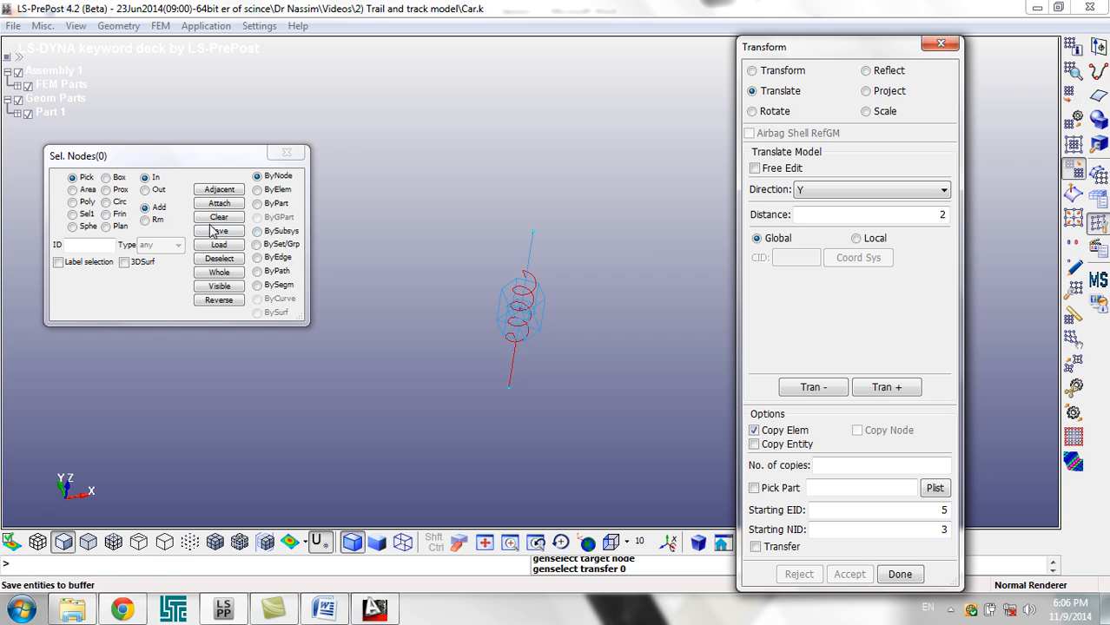
- Area-select both spring-damper nodes, copy the assembly in the positive direction, accept the copy and finish the transform
click(87, 190)
drag(406, 181, 654, 476)
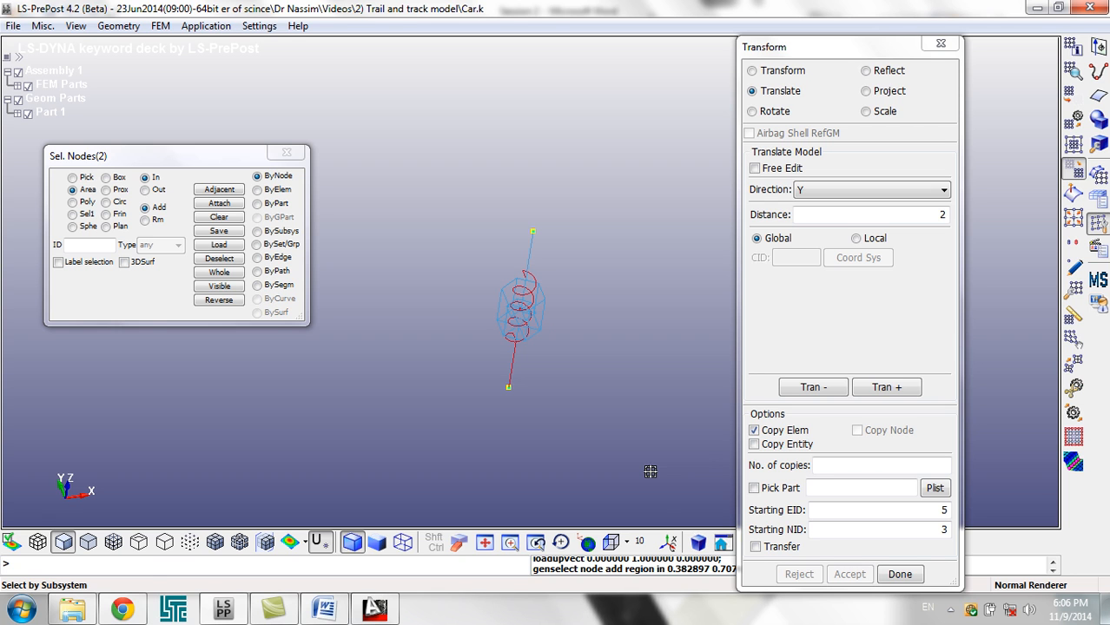
click(887, 388)
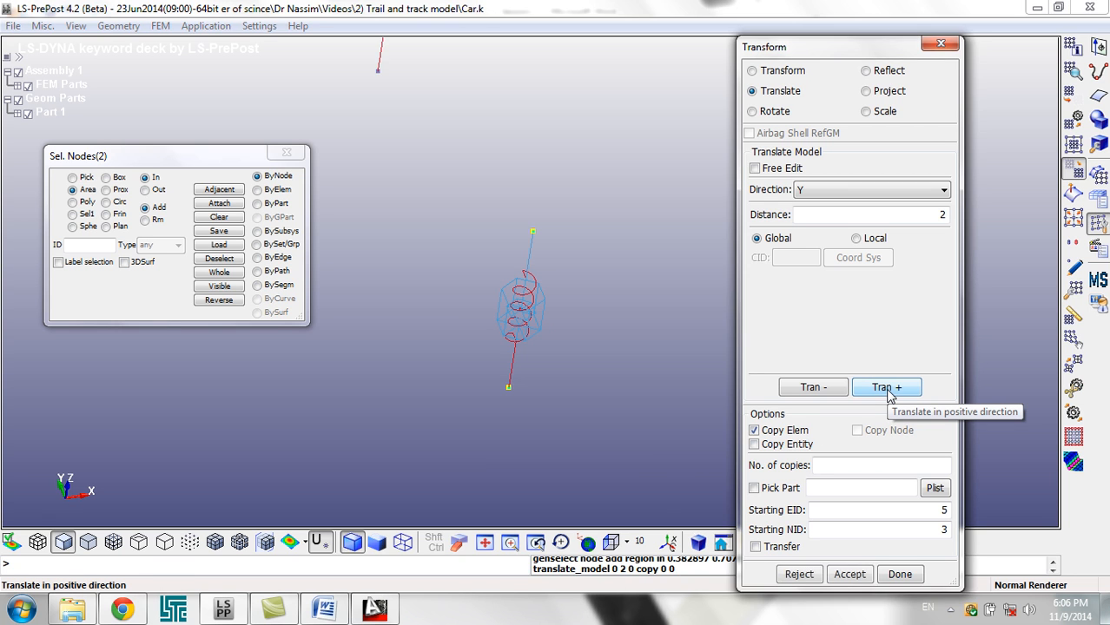
shift+scroll(627, 349, down, 2)
shift+right_drag(491, 324, 573, 374)
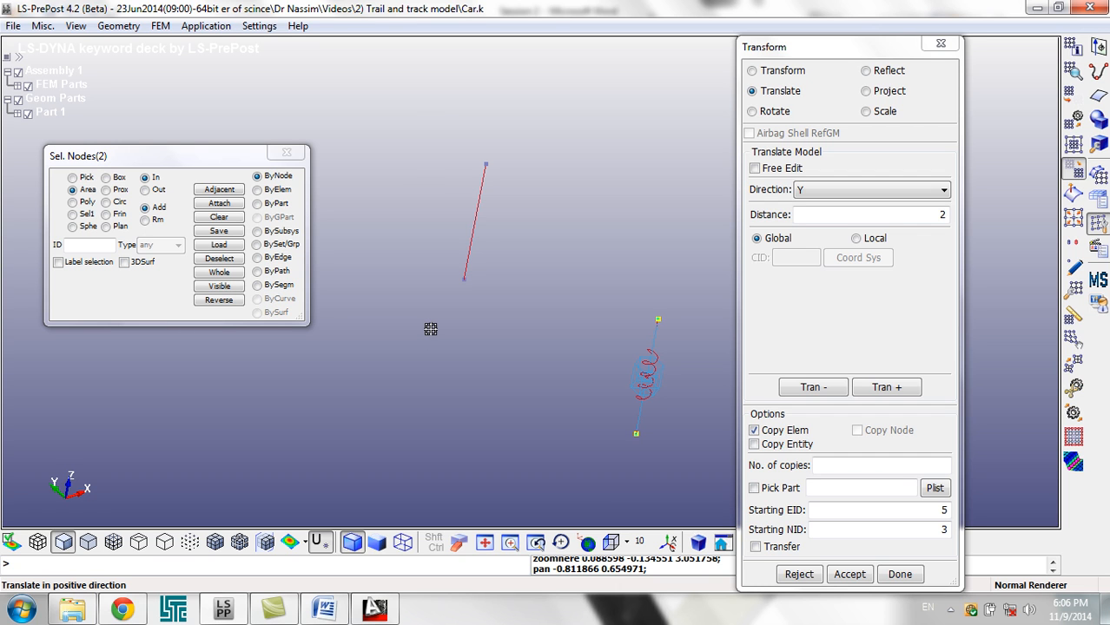
click(848, 576)
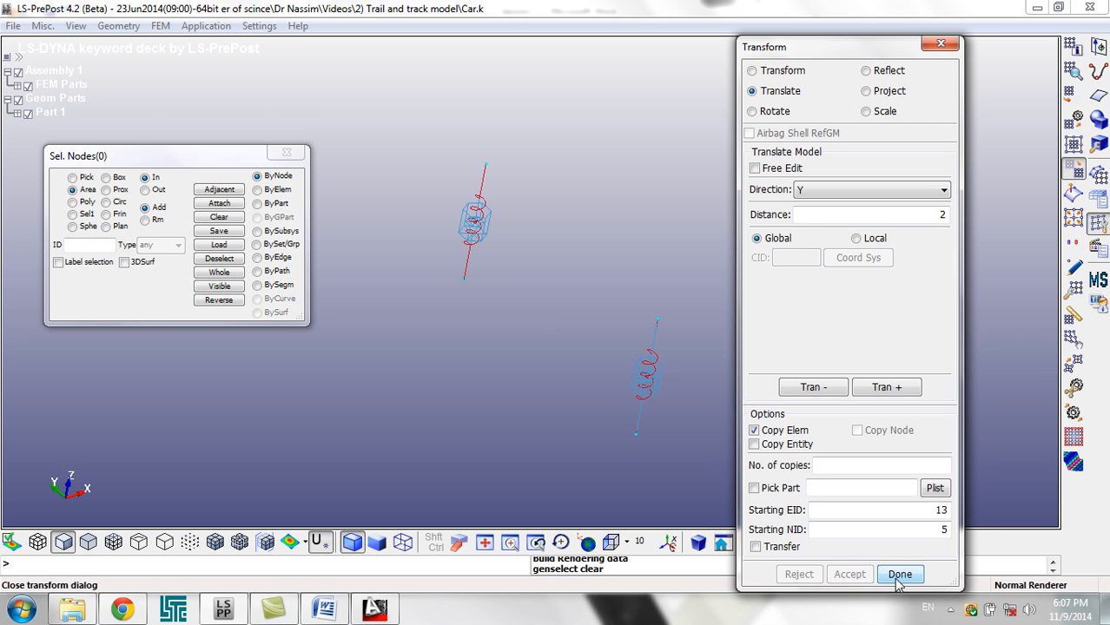
click(899, 575)
shift+drag(563, 380, 725, 350)
shift+drag(569, 358, 621, 418)
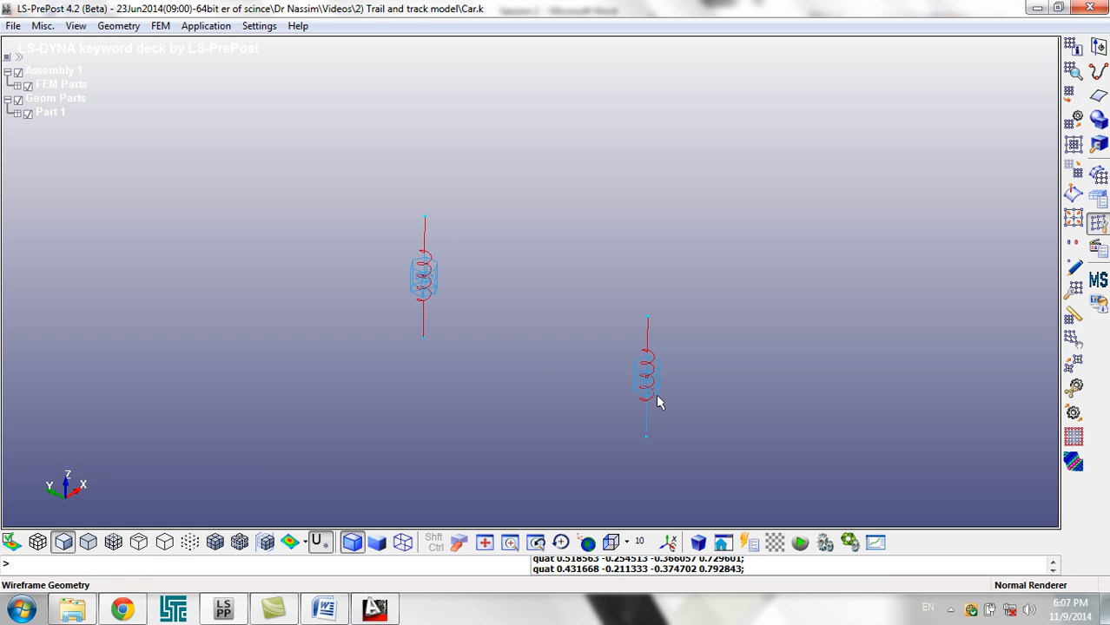
- Switch to the Word document, examine the section on creating the rail beams, and return to LS-PrePost
click(323, 610)
scroll(541, 354, up, 3)
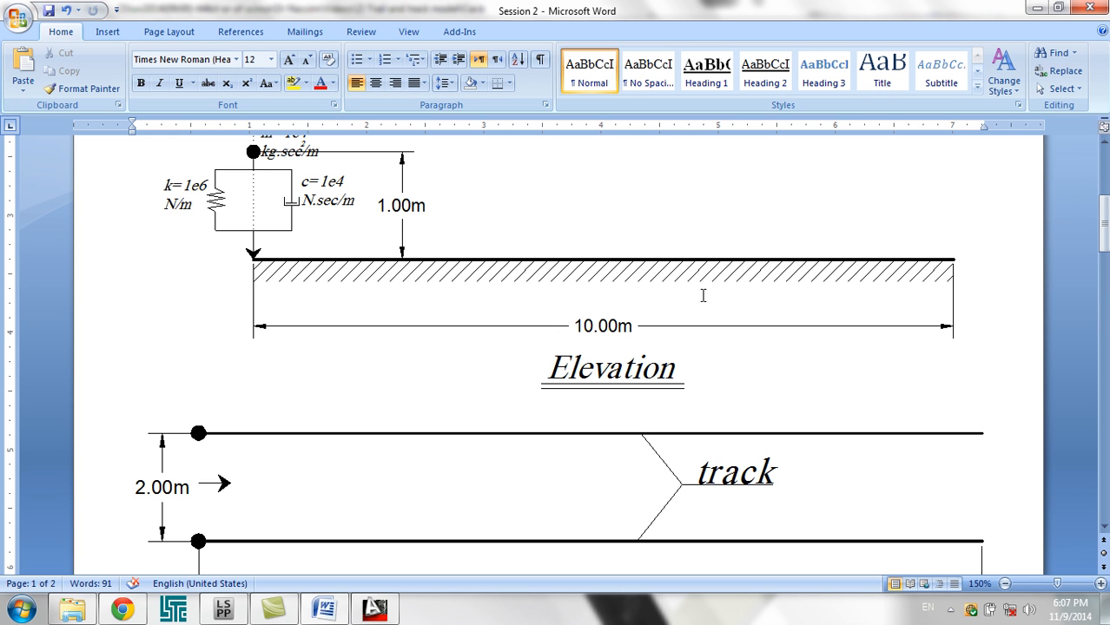
scroll(705, 296, down, 3)
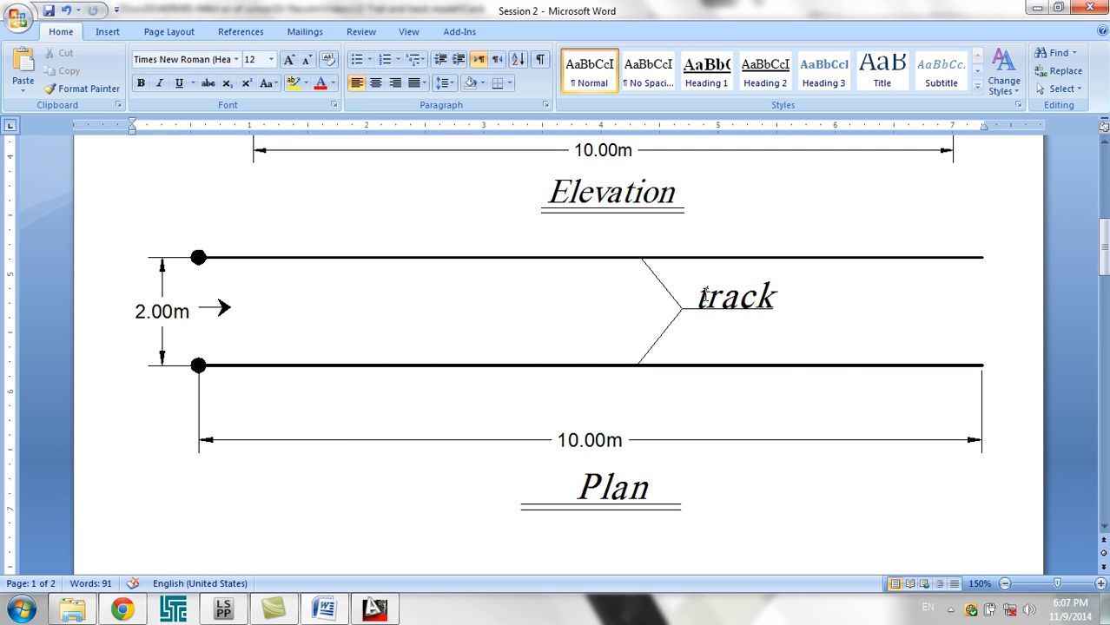
scroll(706, 295, down, 15)
scroll(705, 296, up, 2)
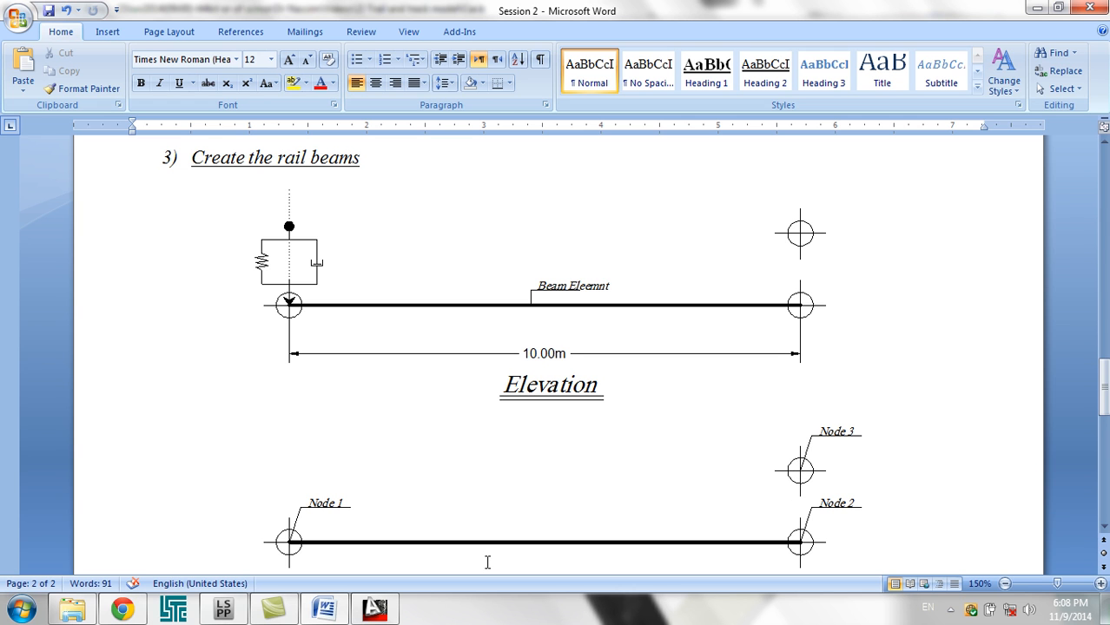
click(223, 610)
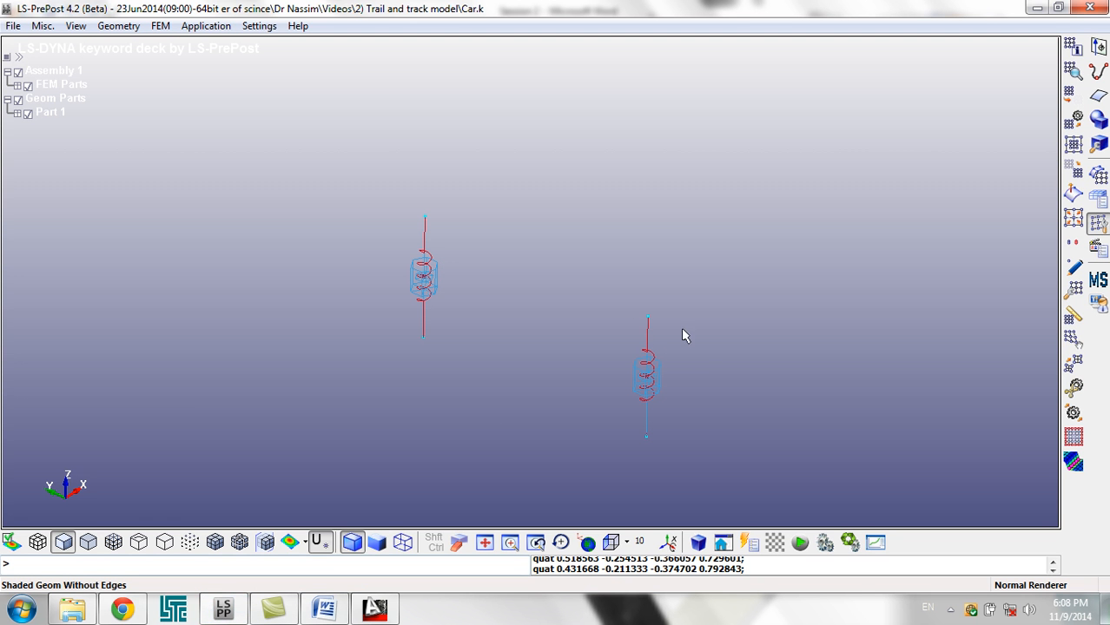
- Create node 5 at coordinates 0, 0, 0 below the first spring-damper and accept it
shift+drag(698, 334, 671, 335)
shift+middle_drag(648, 337, 450, 337)
scroll(433, 354, down, 3)
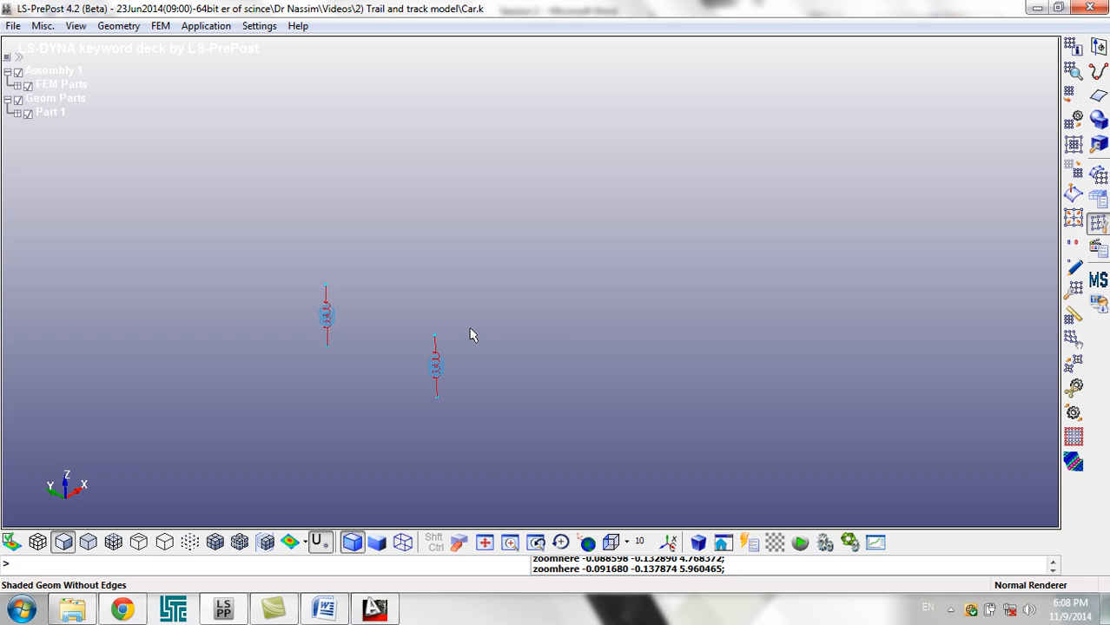
click(1075, 267)
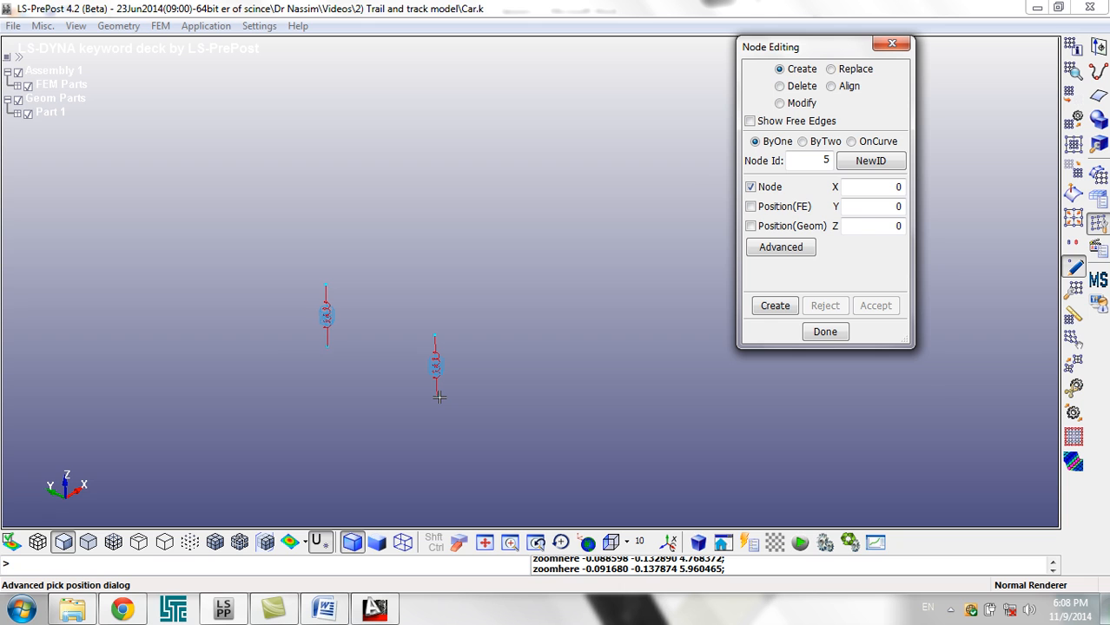
click(763, 307)
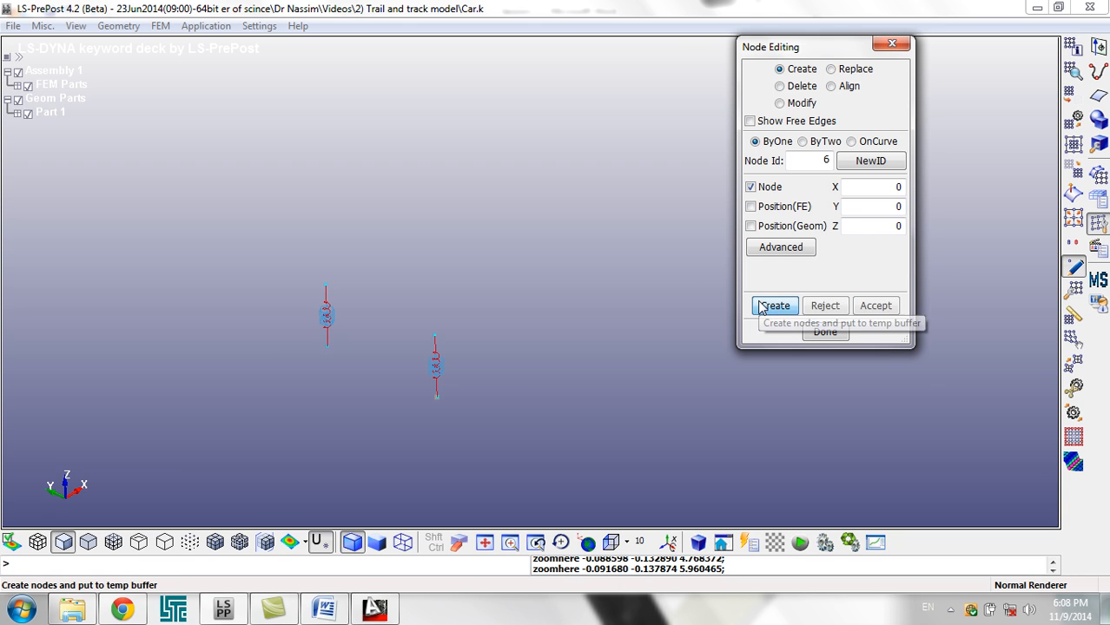
click(879, 306)
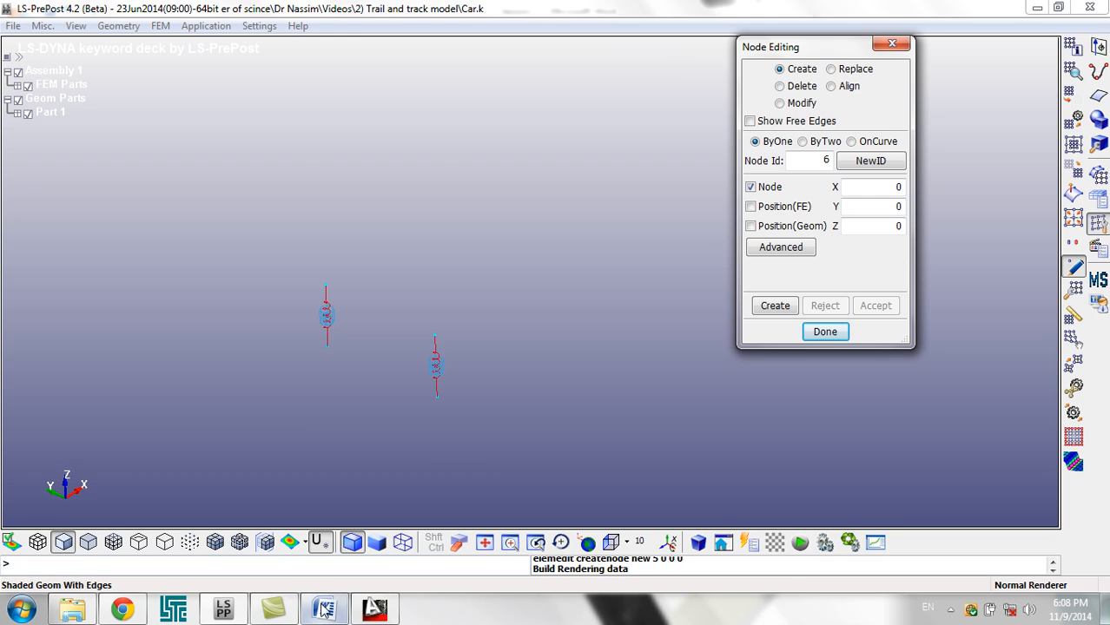
- Check the rail beam sketch in Word, then create node 6 at X 10, Y 0, Z 0 in LS-PrePost and accept it
click(323, 609)
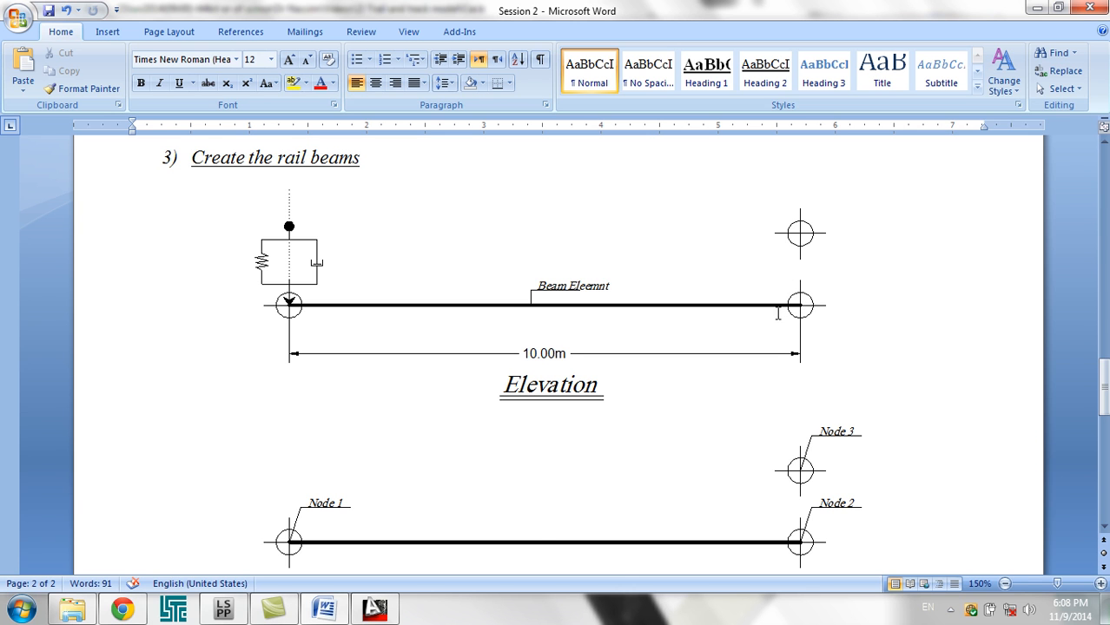
key(alt+Tab)
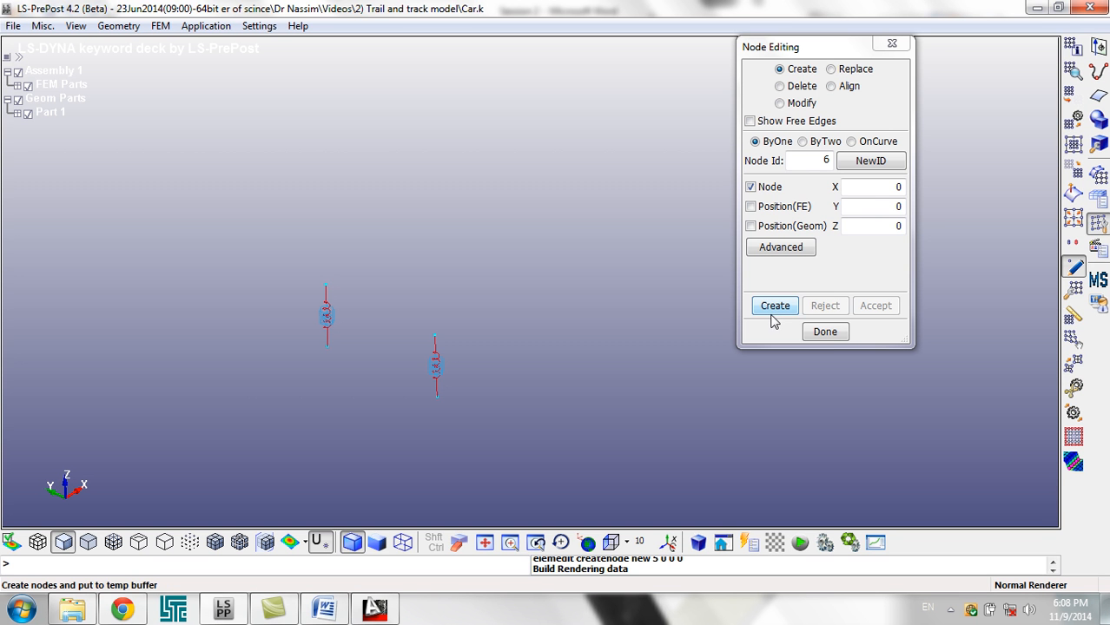
double_click(865, 187)
key(BackSpace)
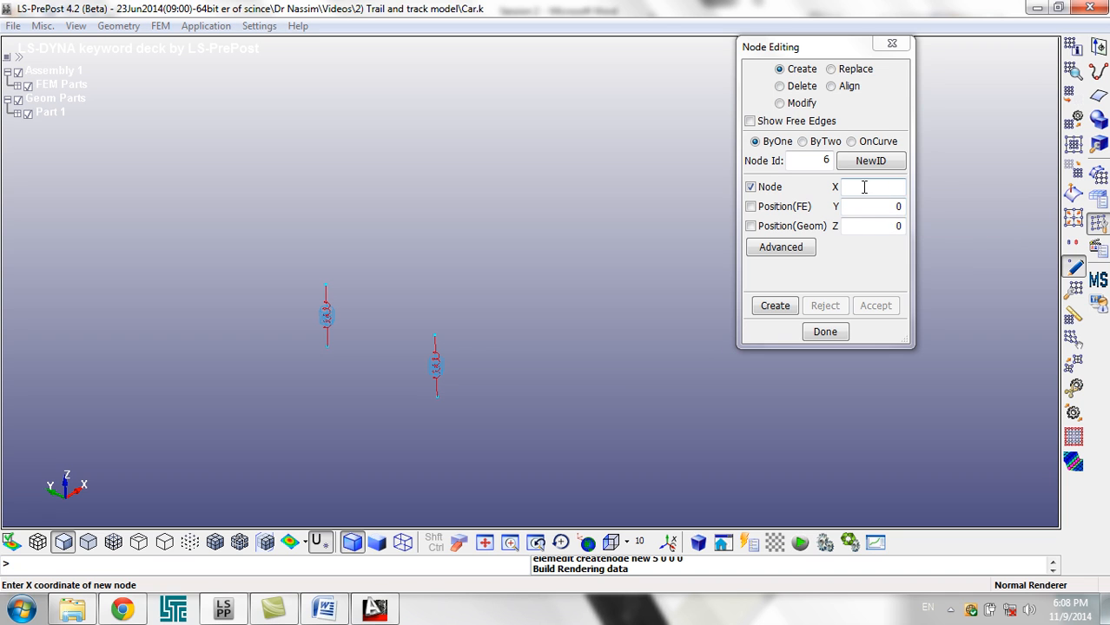
text(10)
click(873, 224)
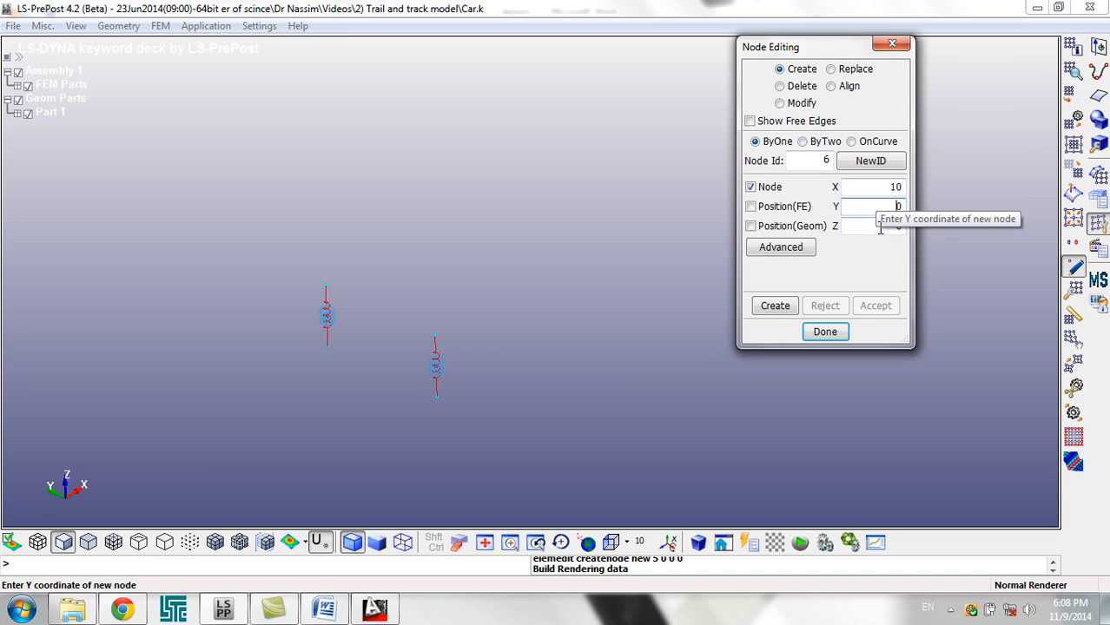
click(774, 305)
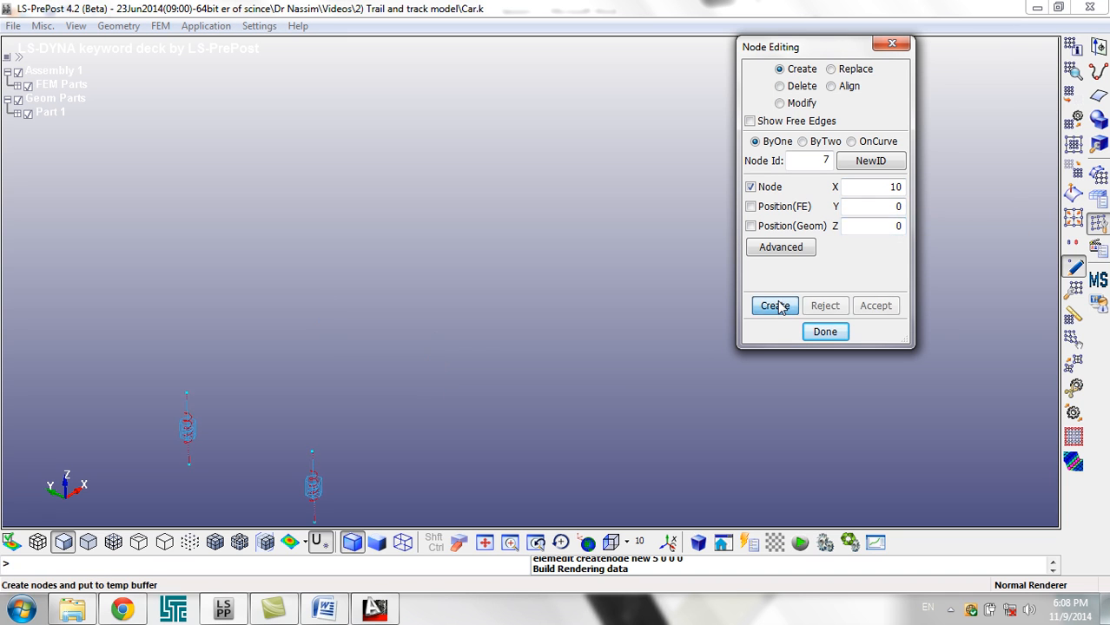
drag(823, 41, 296, 22)
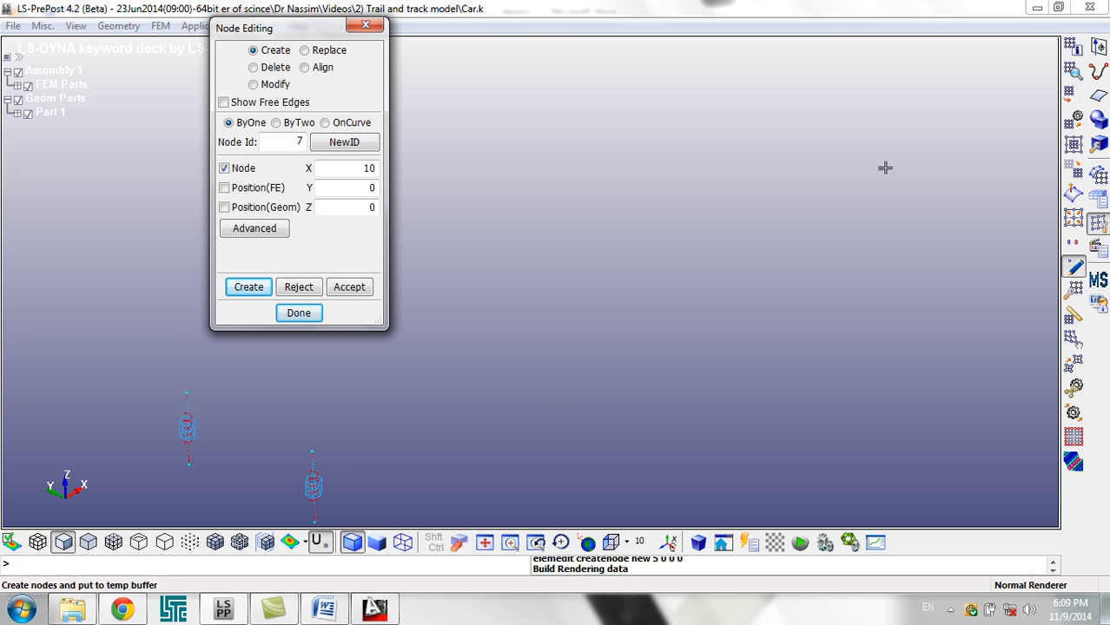
click(611, 543)
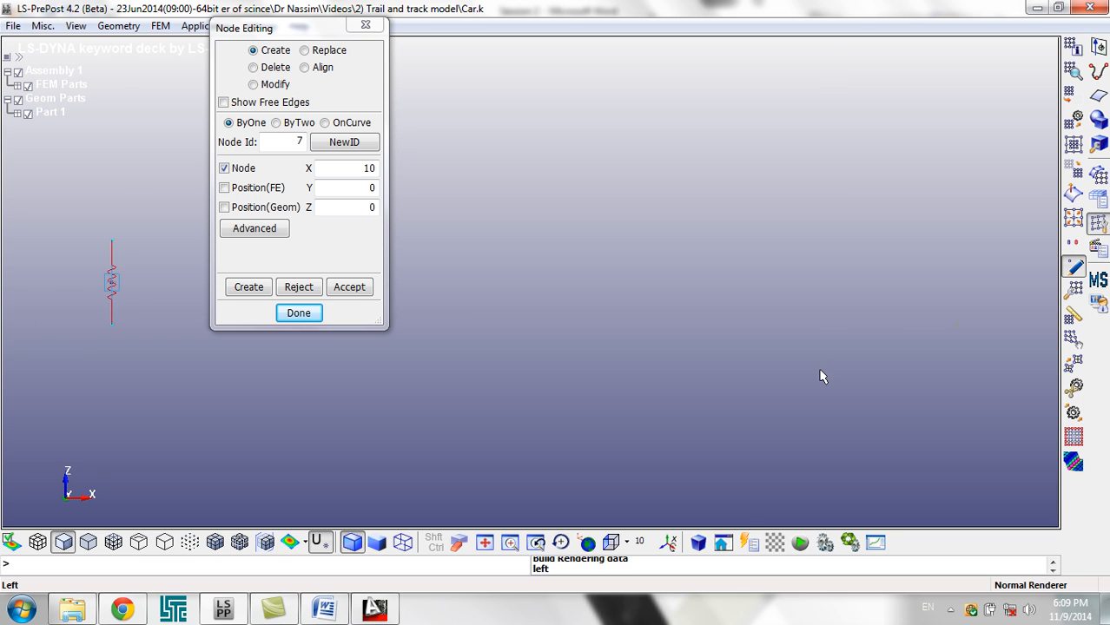
scroll(829, 365, up, 2)
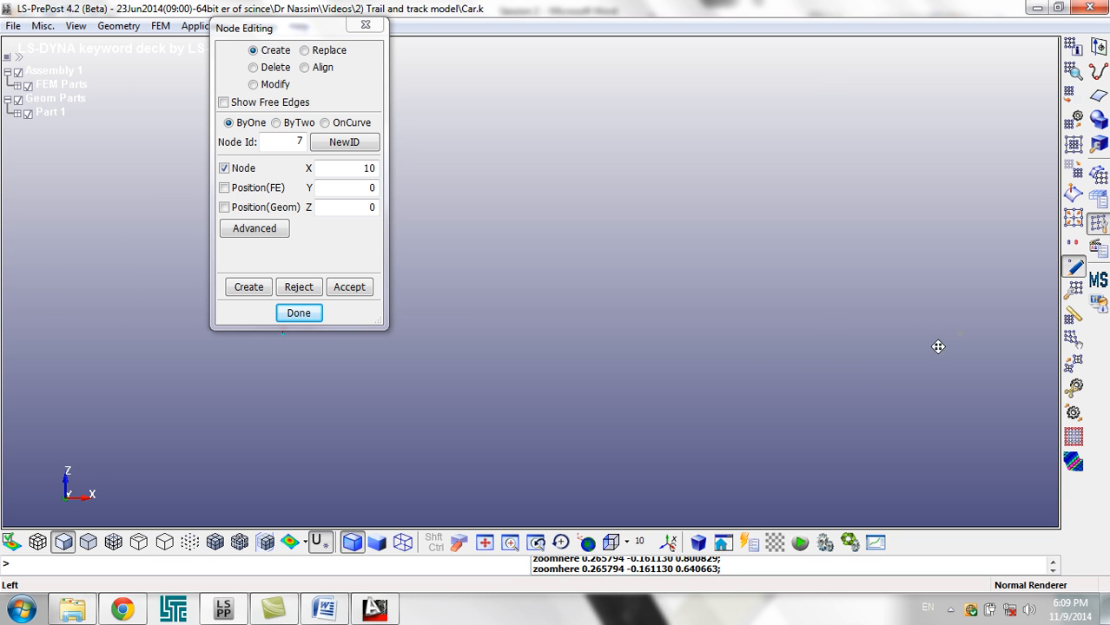
shift+middle_drag(938, 347, 799, 358)
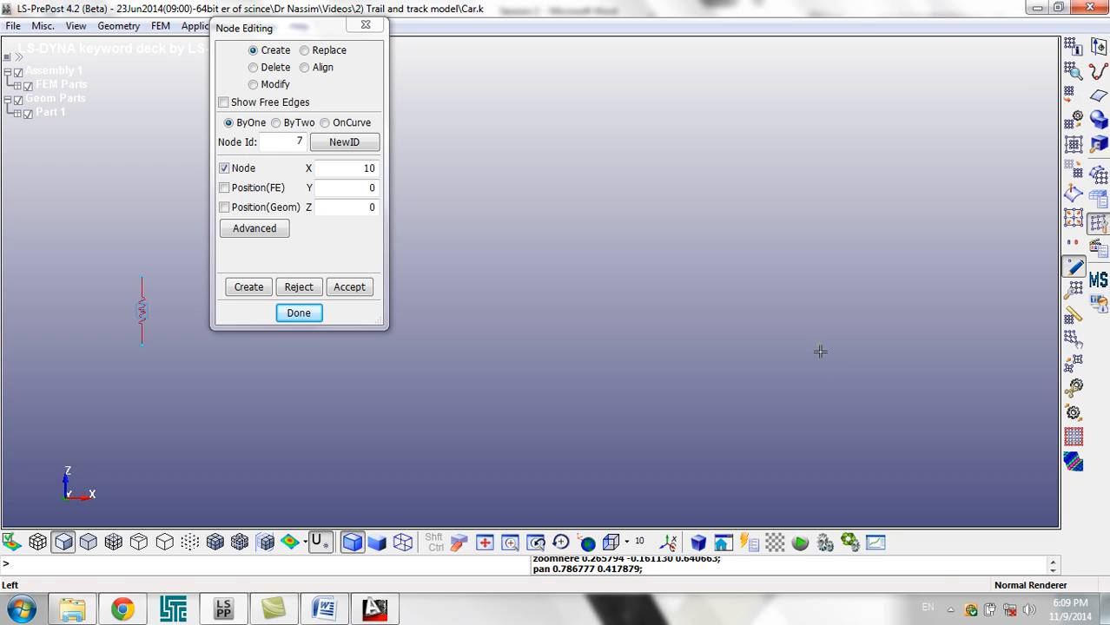
click(356, 287)
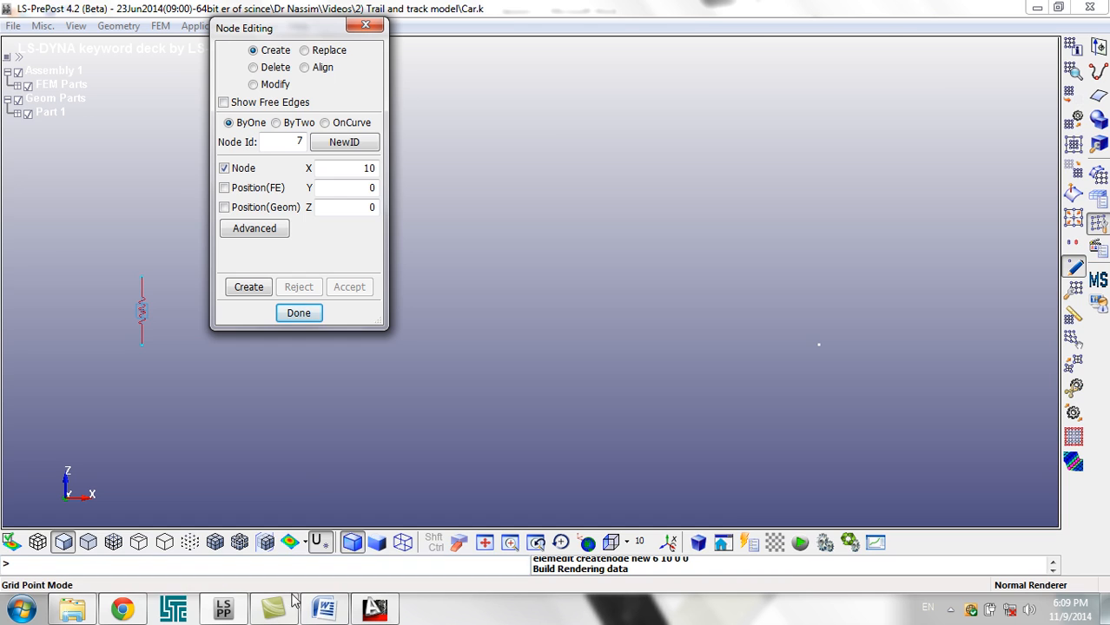
- Check the rail beam sketch in Word, then create node 7 at X 10, Y 0, Z 1.5 in LS-PrePost, accept it and finish node editing
click(323, 608)
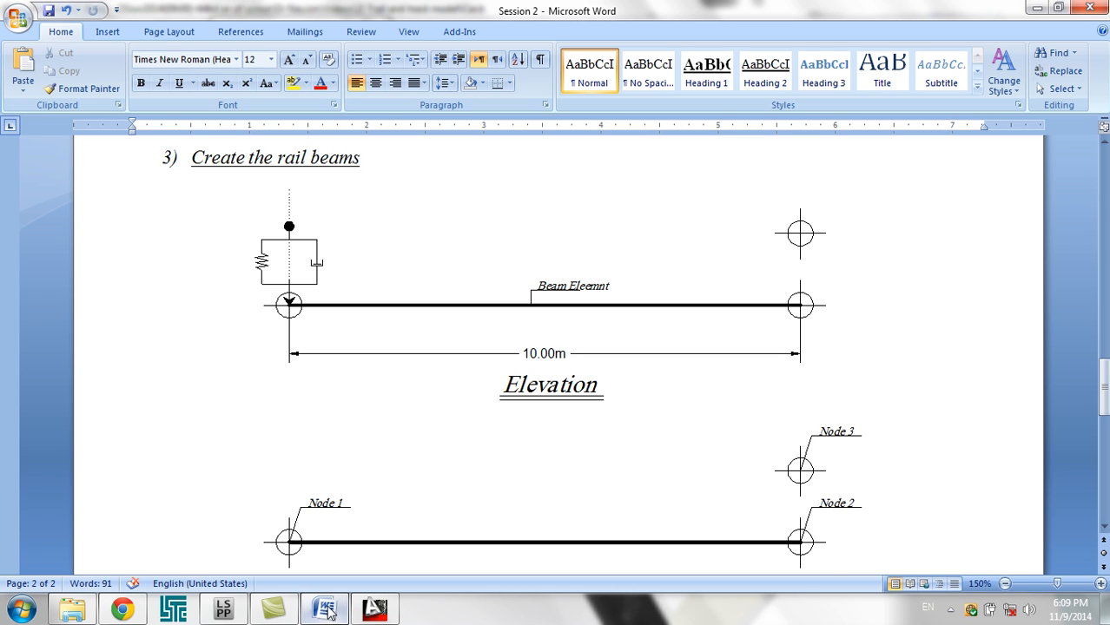
click(273, 608)
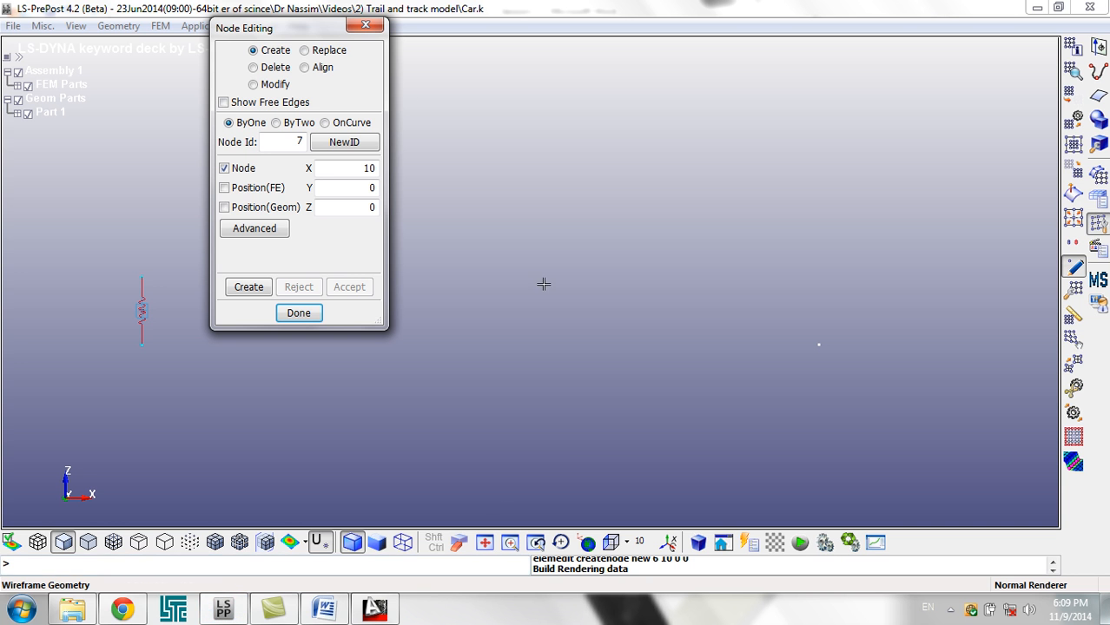
double_click(346, 207)
text(1.5)
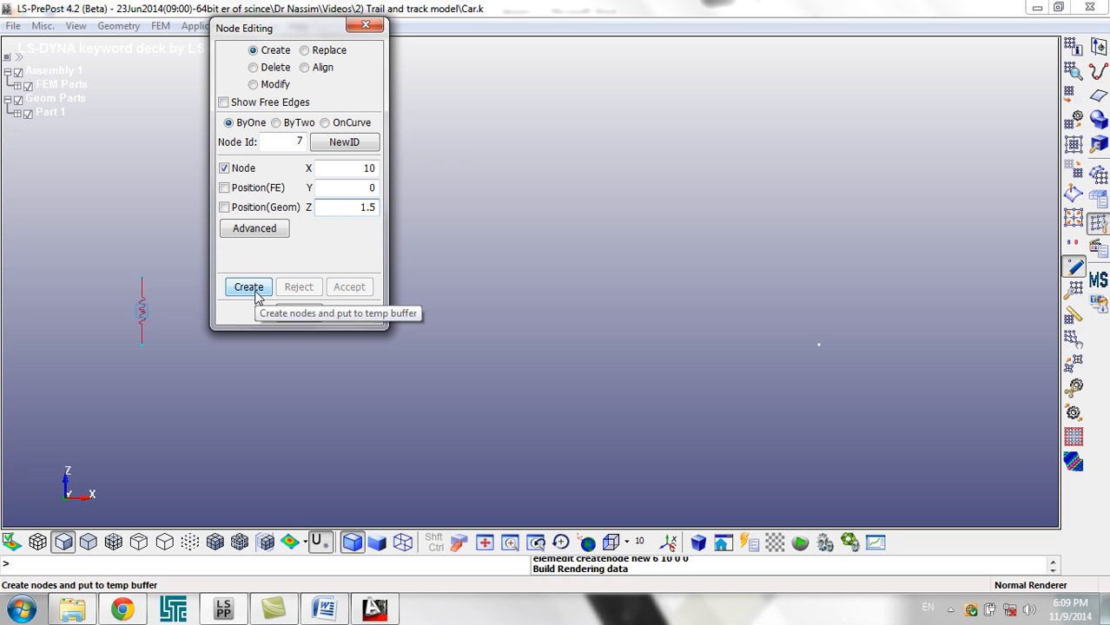
click(248, 288)
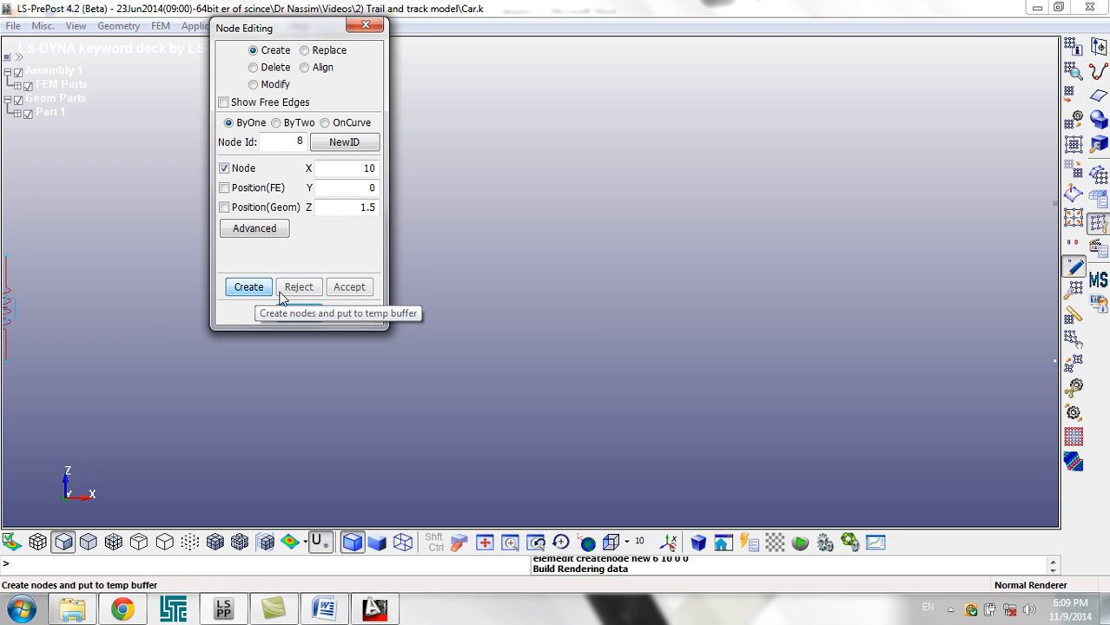
click(360, 292)
click(301, 316)
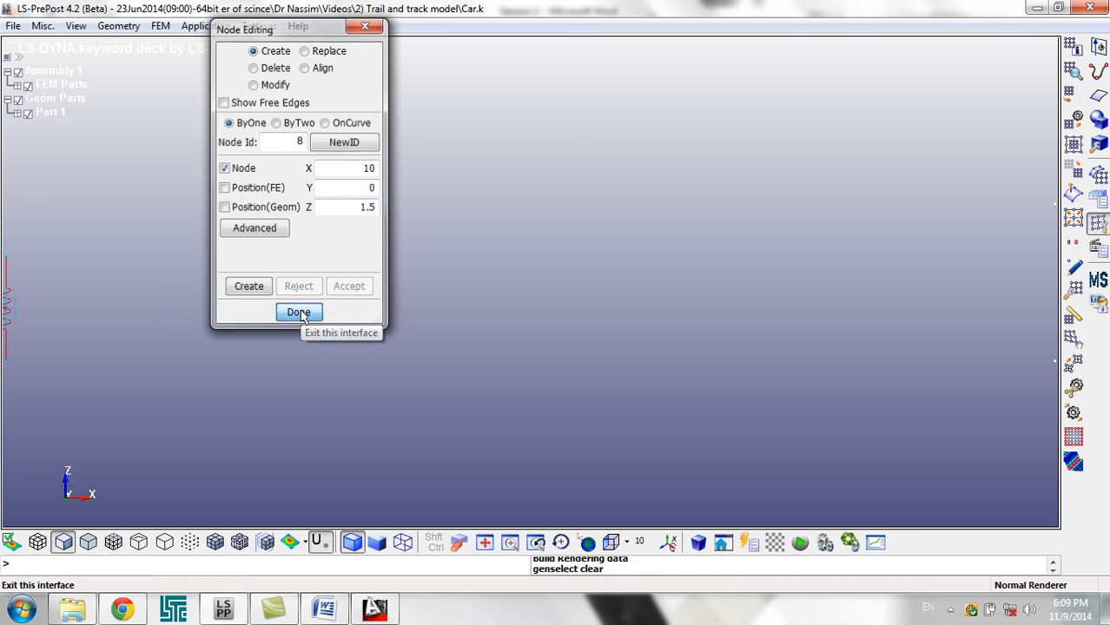
- Open element editing in create mode, move the dialog clear of the model, and set the element type to Beam
scroll(344, 340, down, 2)
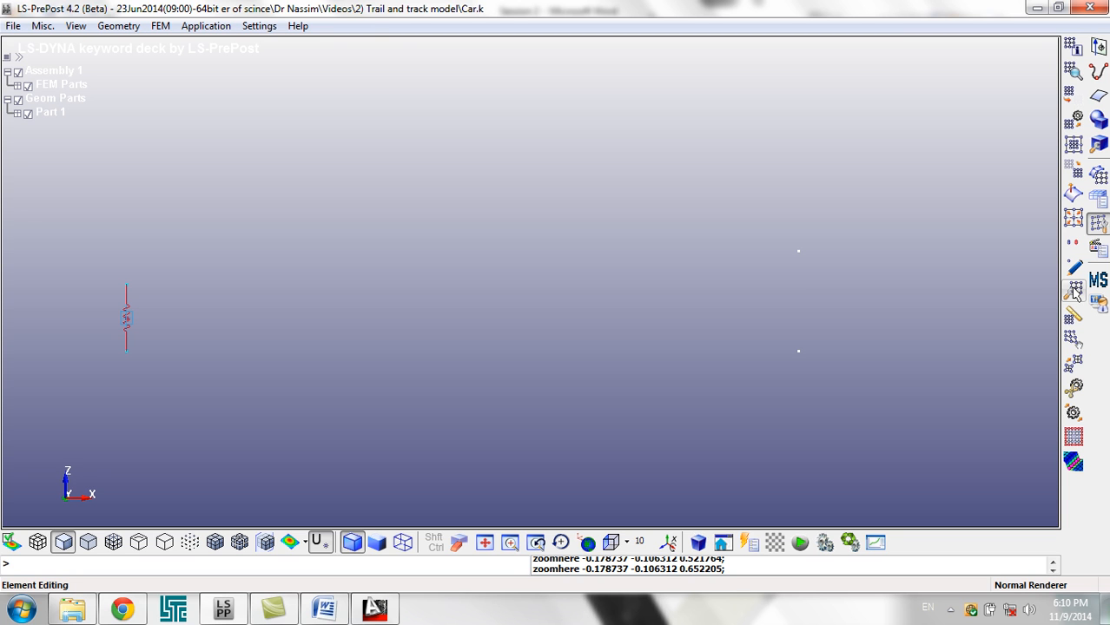
click(1075, 292)
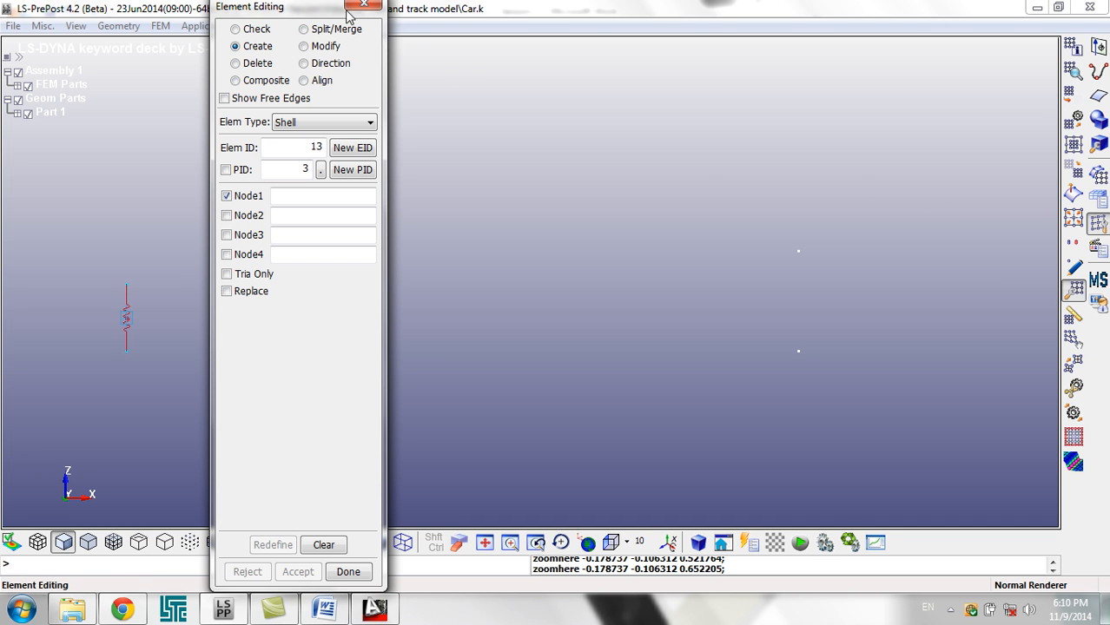
drag(313, 9, 962, 46)
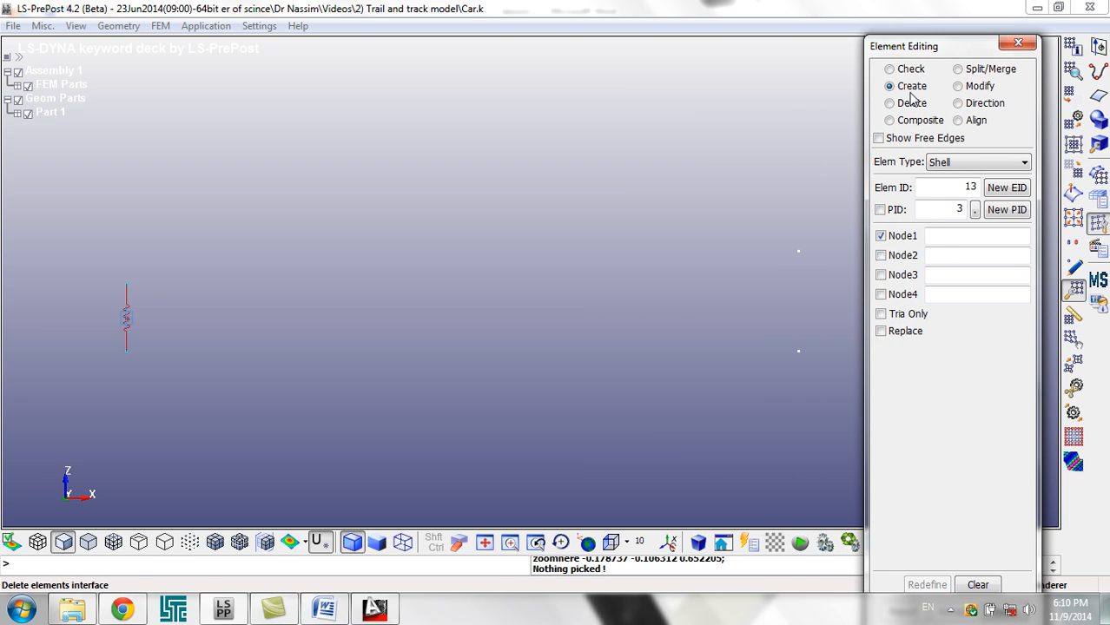
click(943, 164)
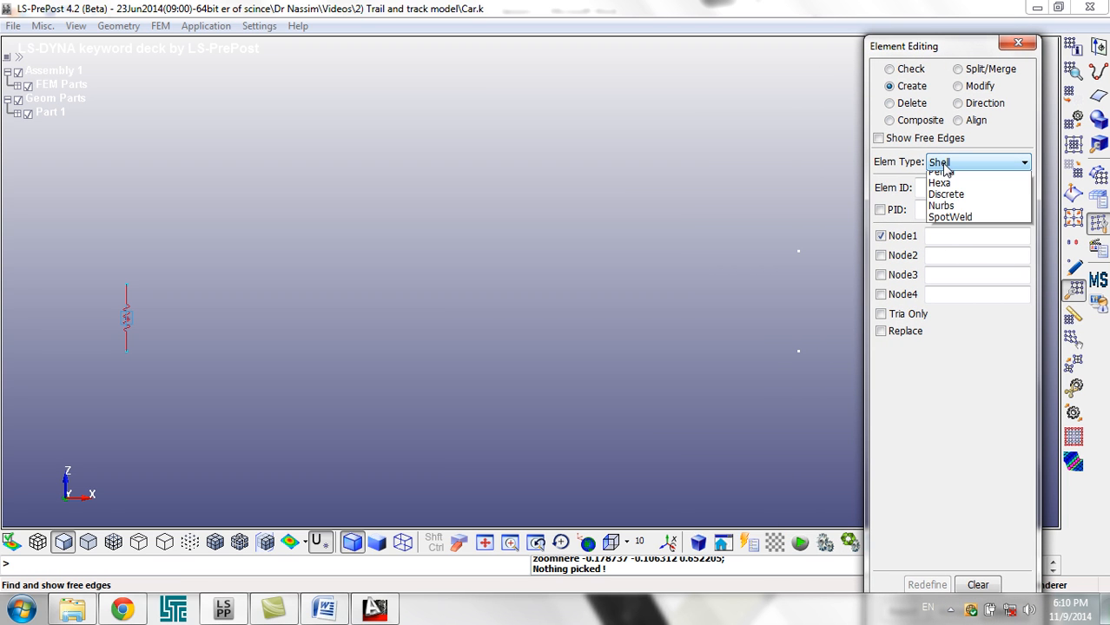
click(941, 171)
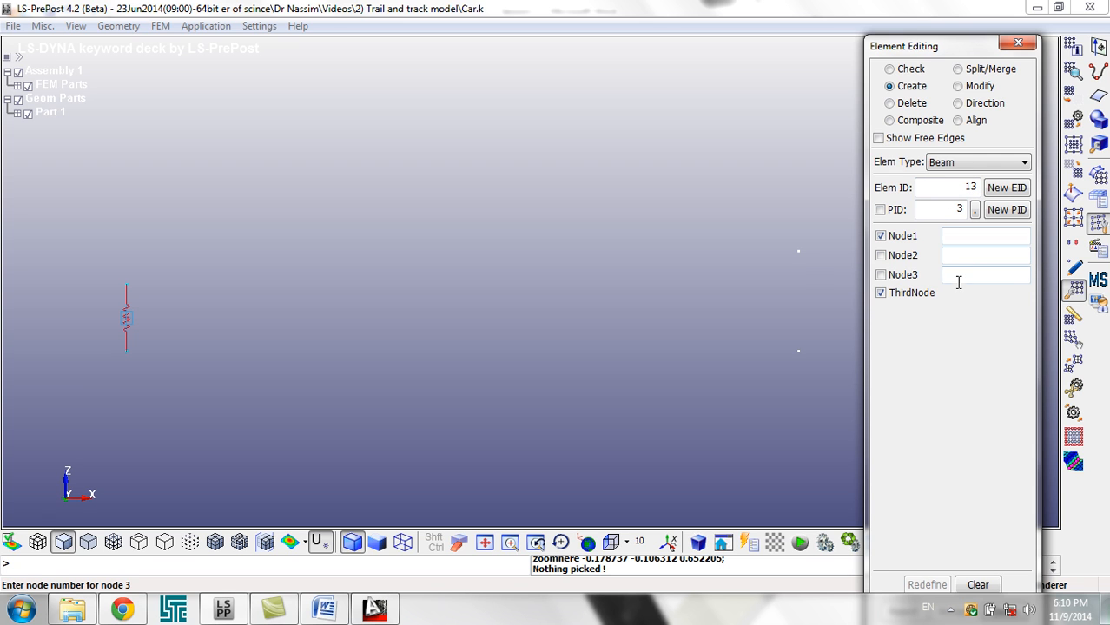
- Assign node 5 at the base of the first spring-damper as the beam's Node1, choosing it from the coincident nodes
click(950, 238)
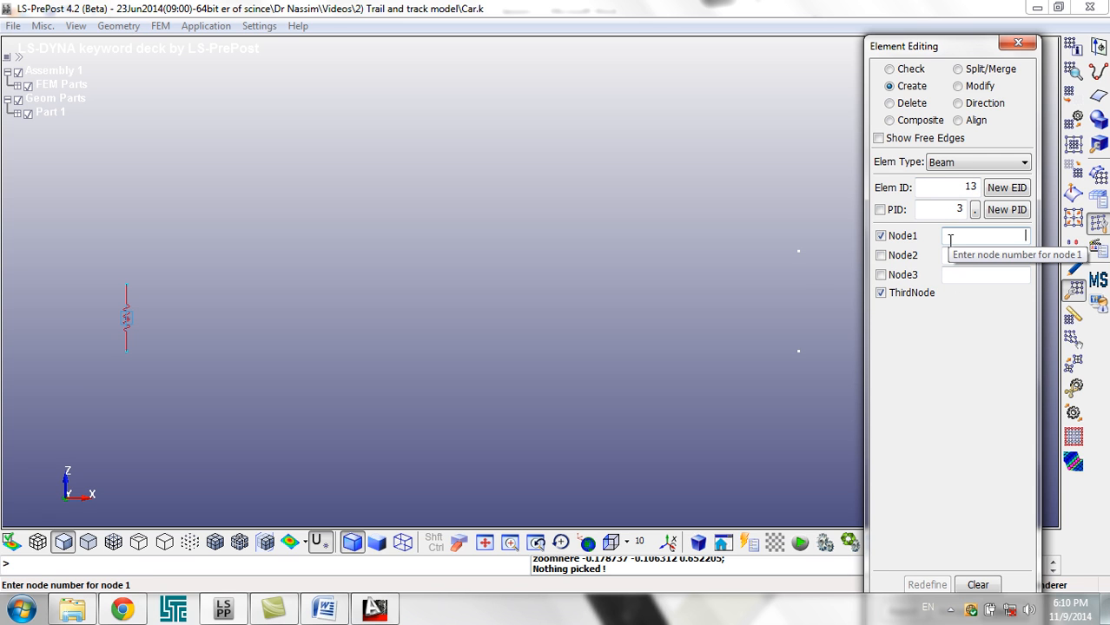
click(130, 361)
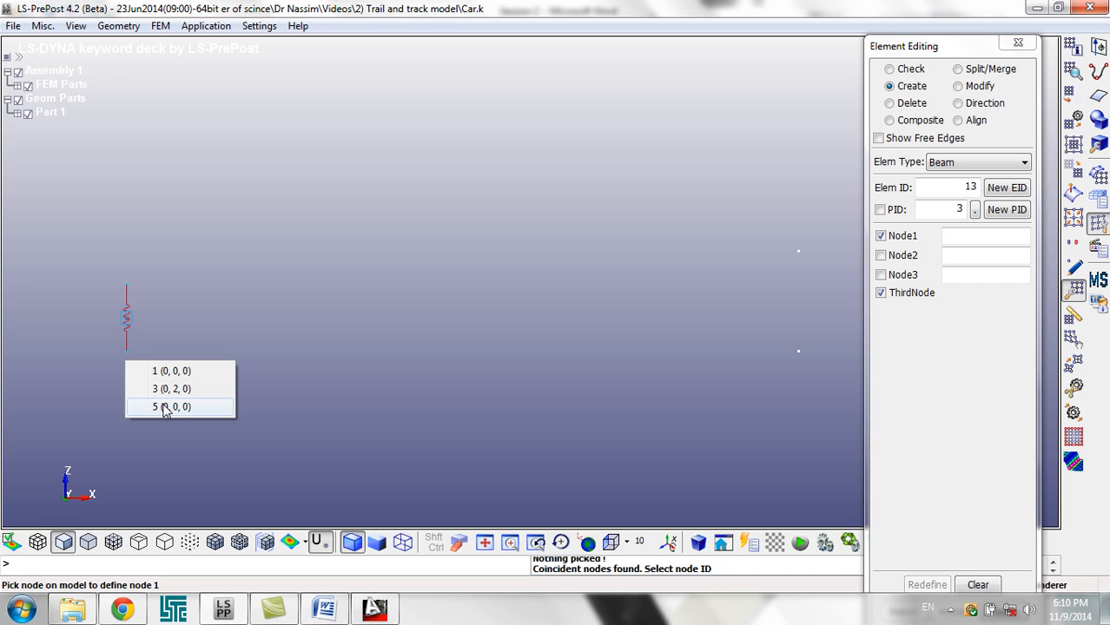
click(376, 366)
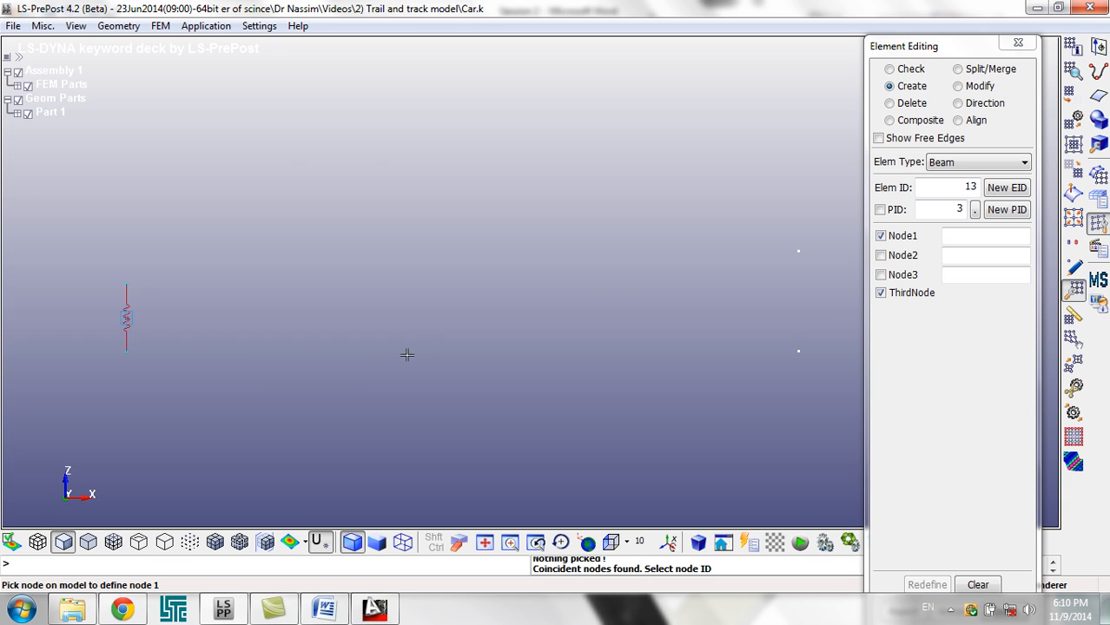
shift+drag(258, 361, 351, 429)
shift+middle_drag(450, 387, 436, 336)
shift+drag(448, 374, 557, 403)
shift+middle_drag(522, 416, 500, 374)
scroll(499, 374, down, 1)
scroll(497, 372, up, 1)
scroll(487, 390, down, 1)
click(254, 437)
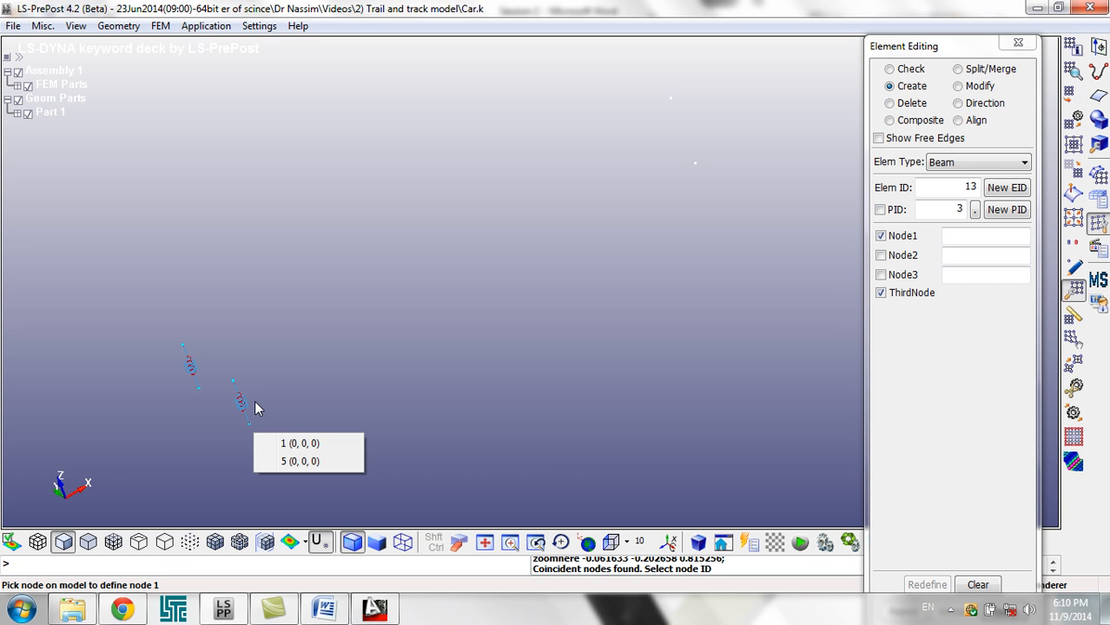
click(295, 462)
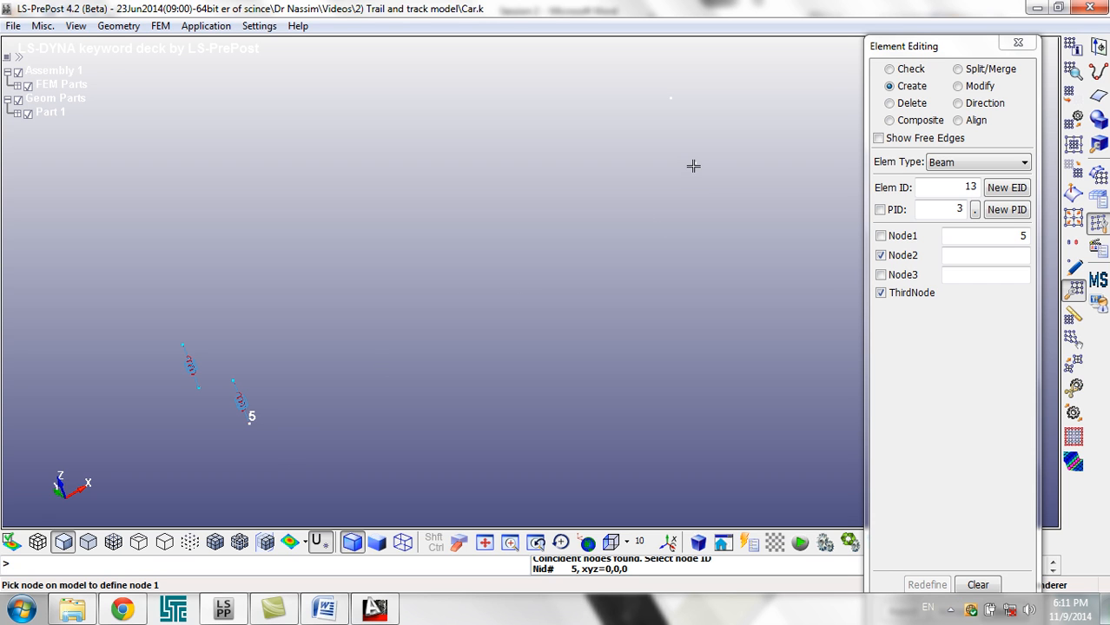
- Assign node 6 as the beam's Node2 and node 7 as its Node3, accept the beam and finish element editing
click(695, 163)
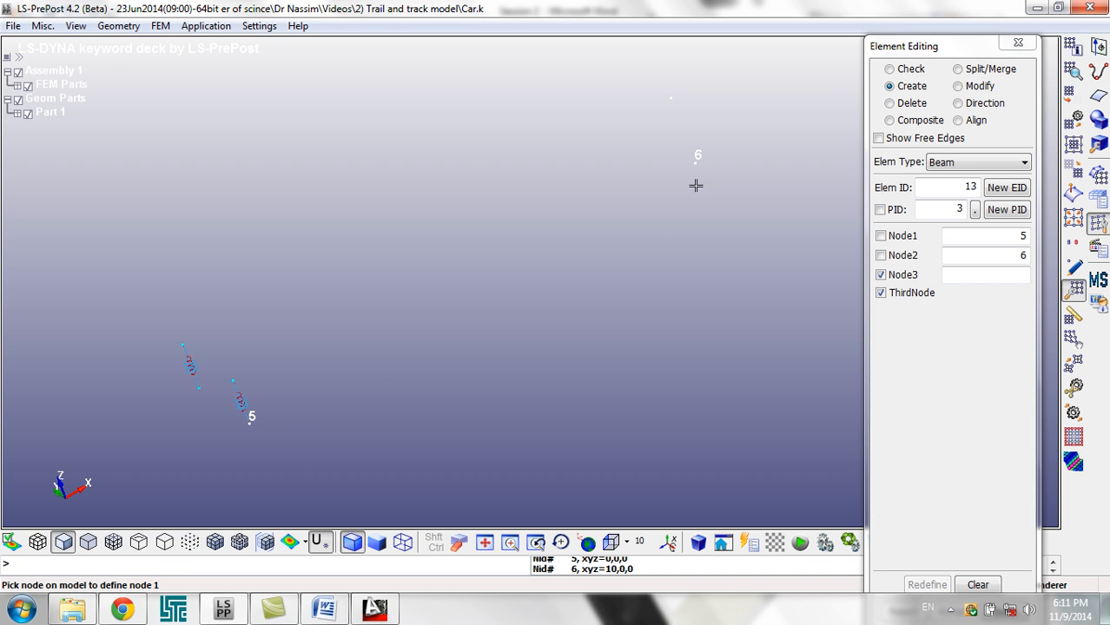
click(670, 97)
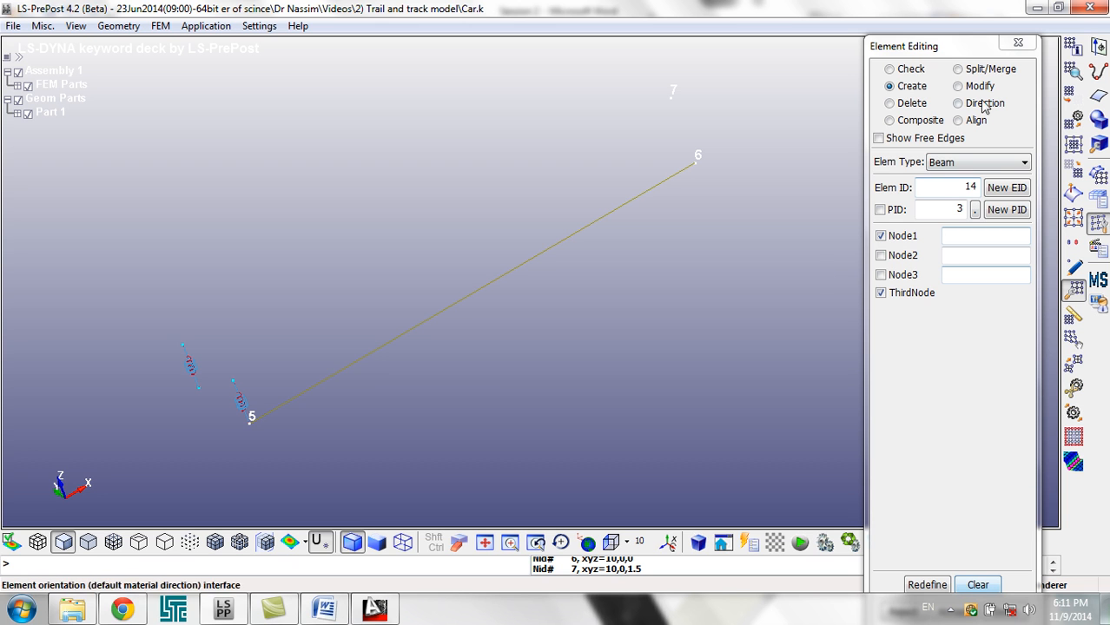
drag(986, 43, 949, 9)
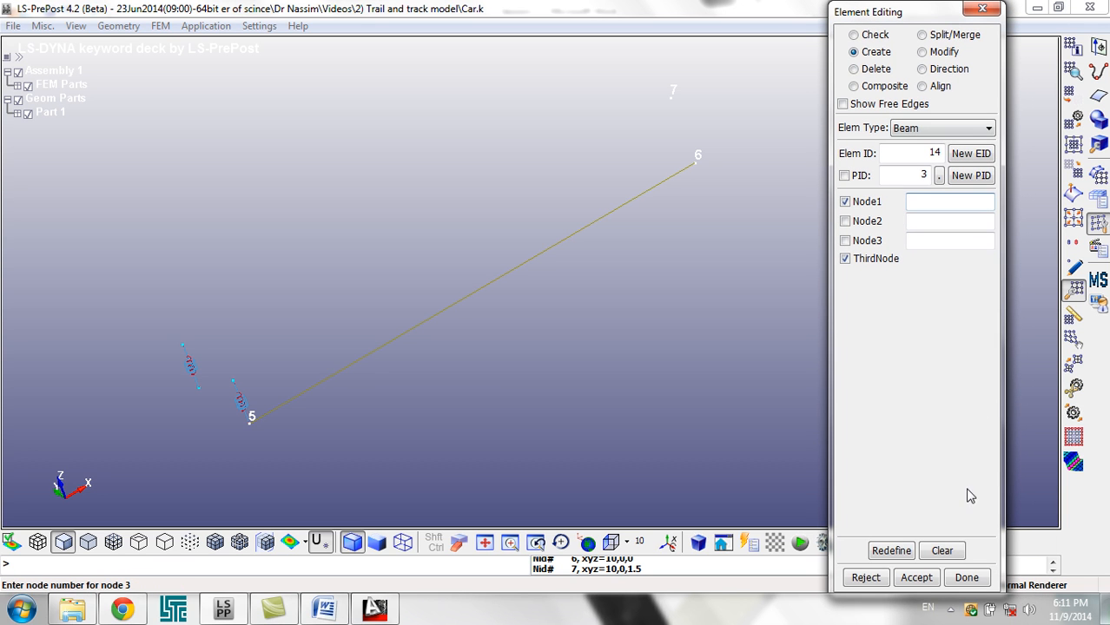
click(917, 578)
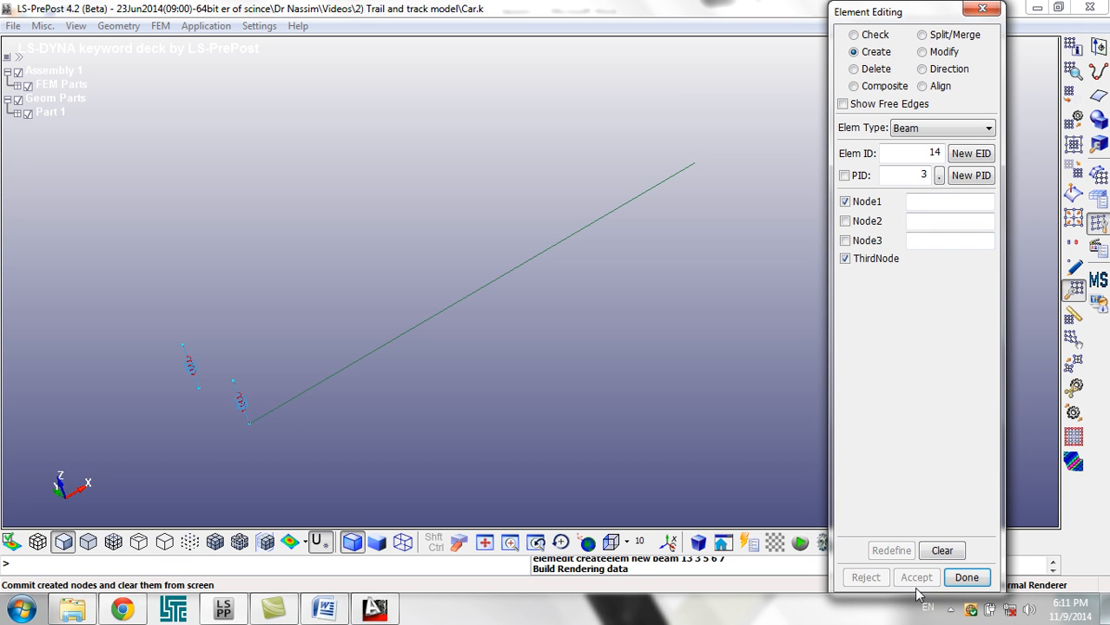
click(966, 578)
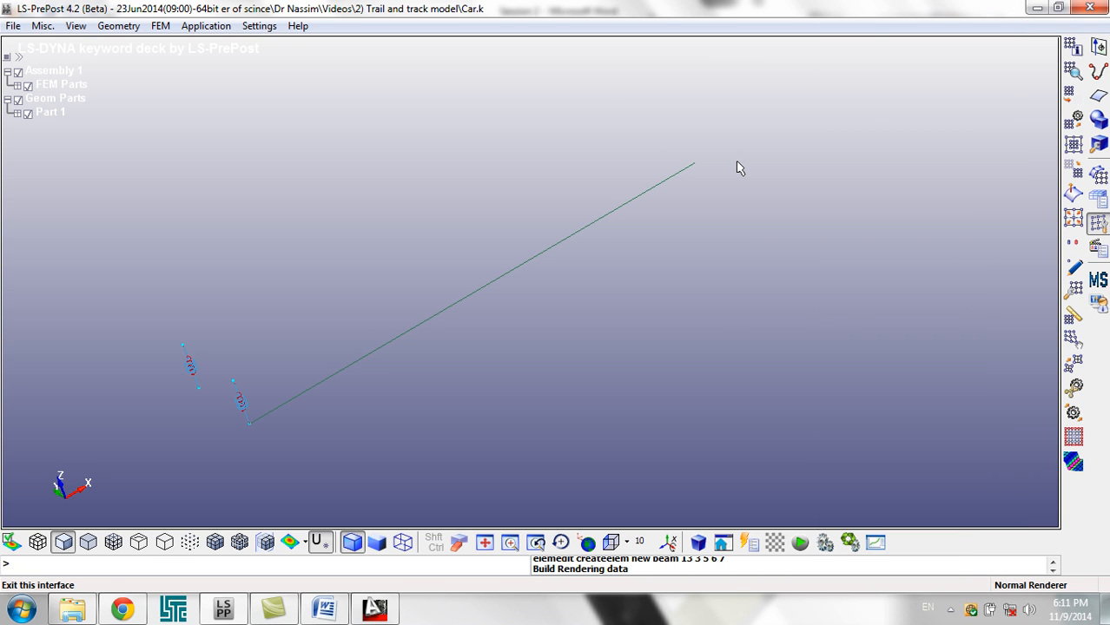
- Start a translation transform and select the new rail beam by element with single picking
click(1076, 174)
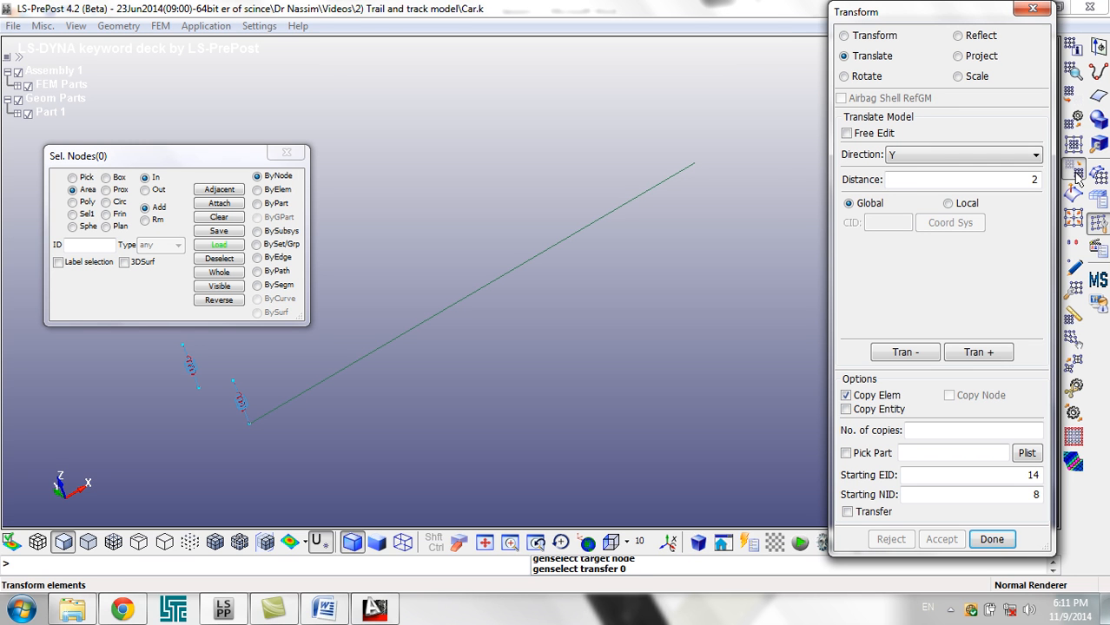
click(602, 220)
drag(591, 223, 498, 287)
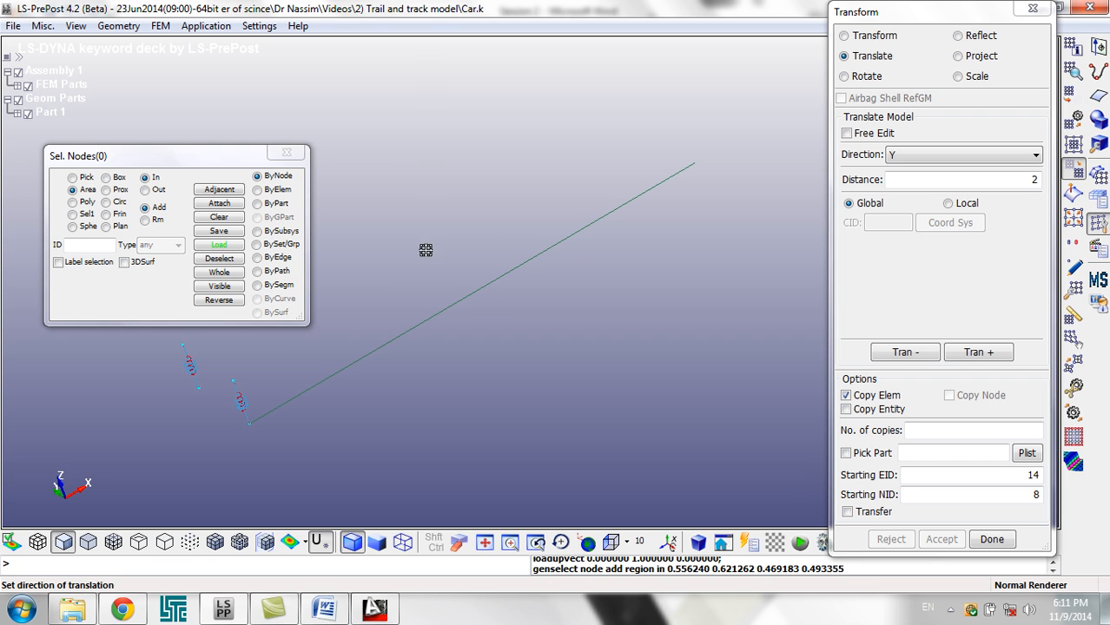
click(275, 193)
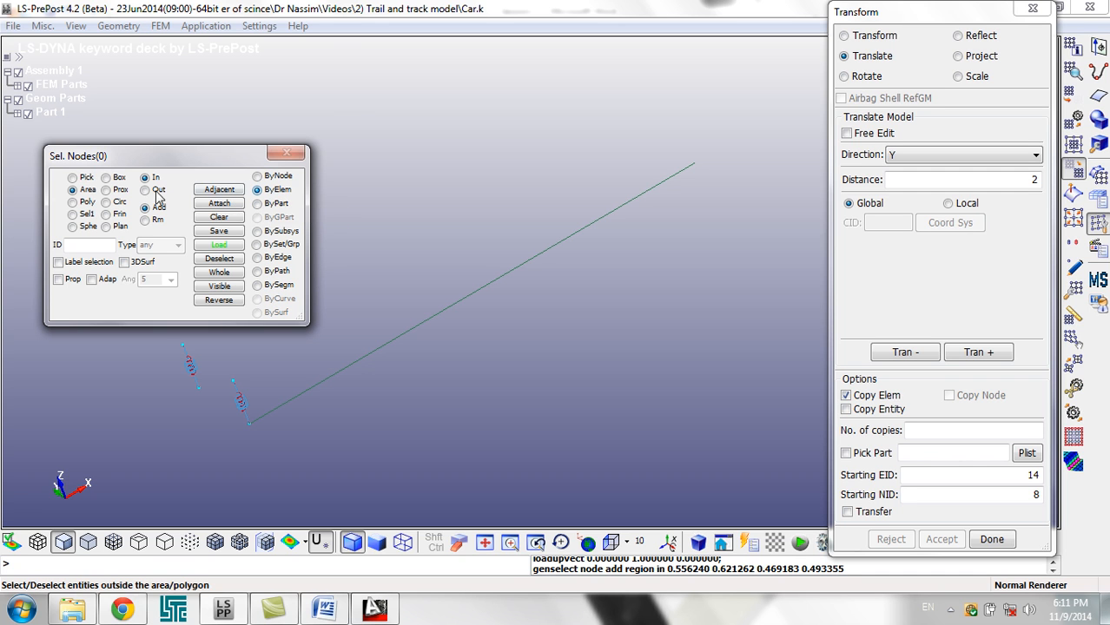
click(88, 179)
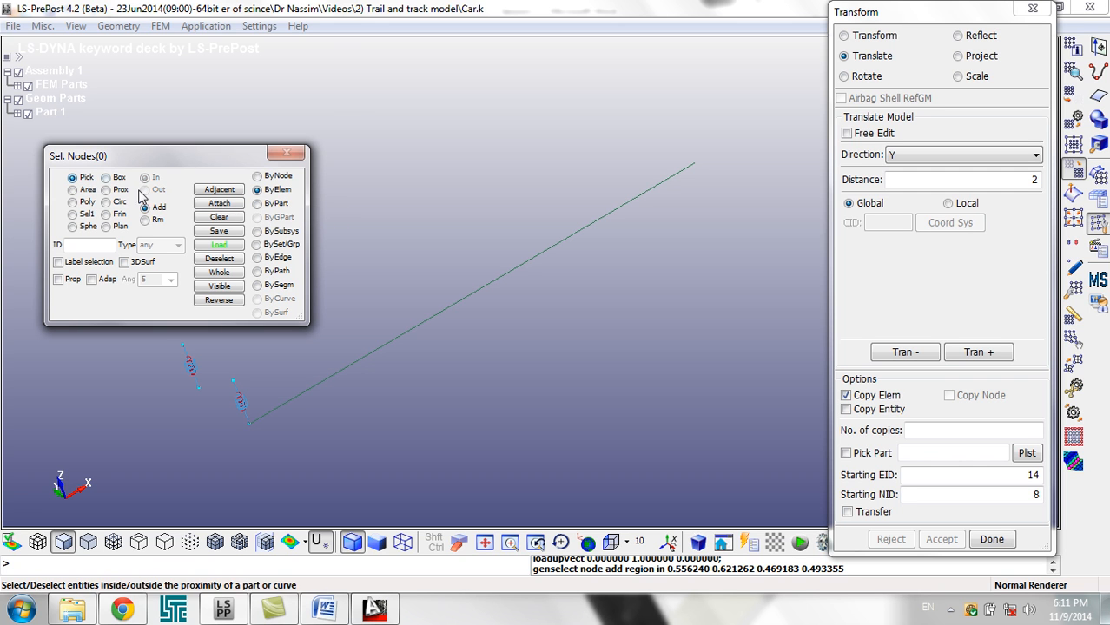
click(521, 265)
click(520, 265)
scroll(669, 290, down, 2)
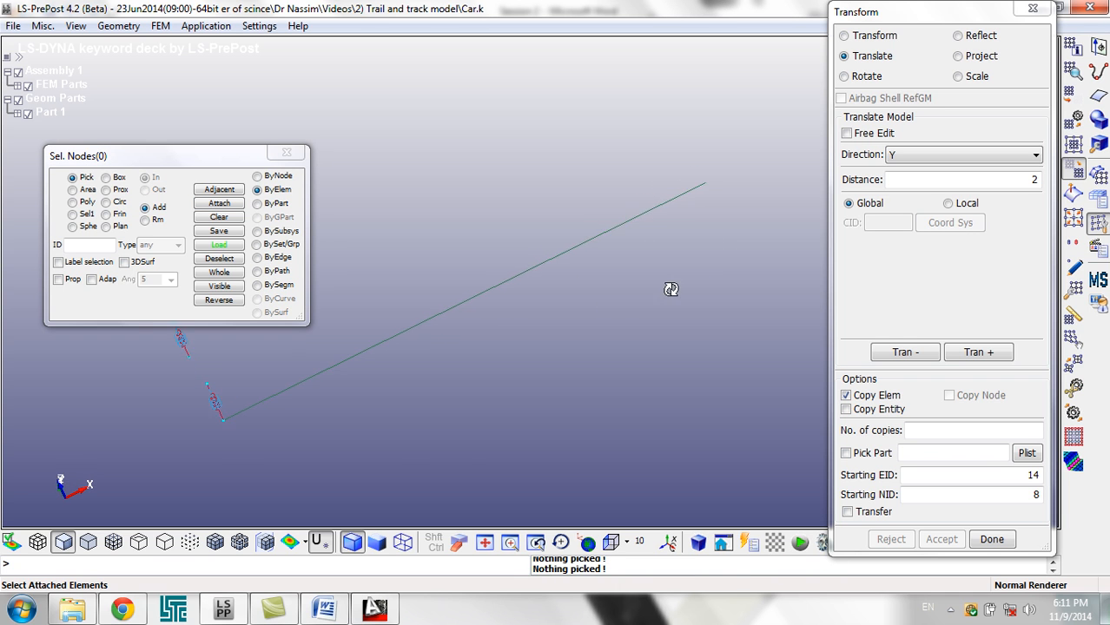
click(481, 301)
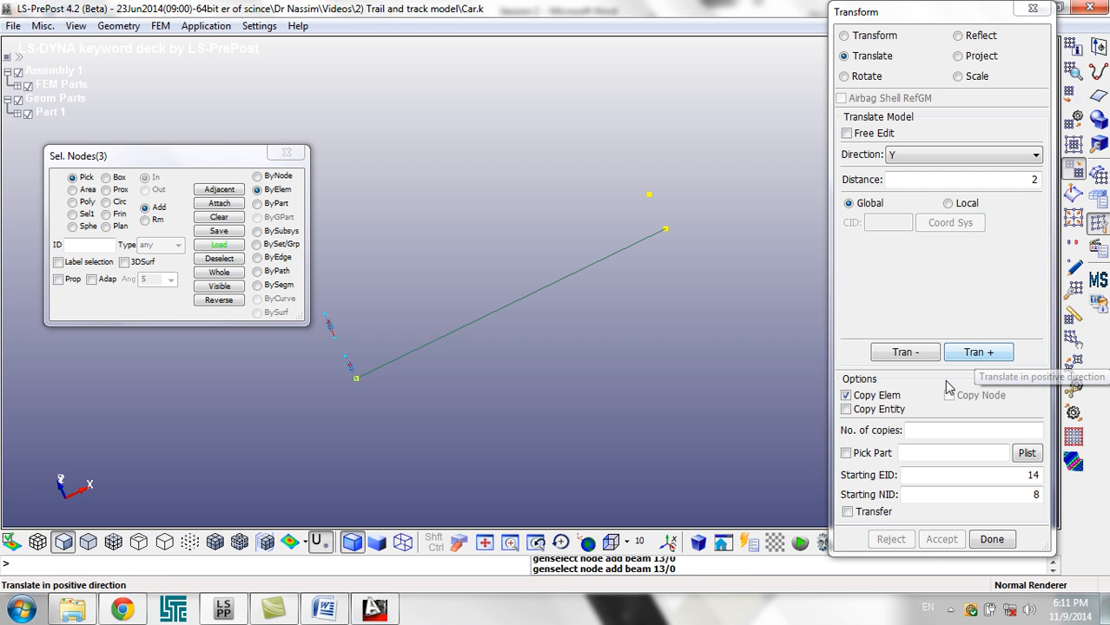
- Copy the rail beam a distance of 2 in the positive Y direction, accept the copy and finish the transform
click(976, 360)
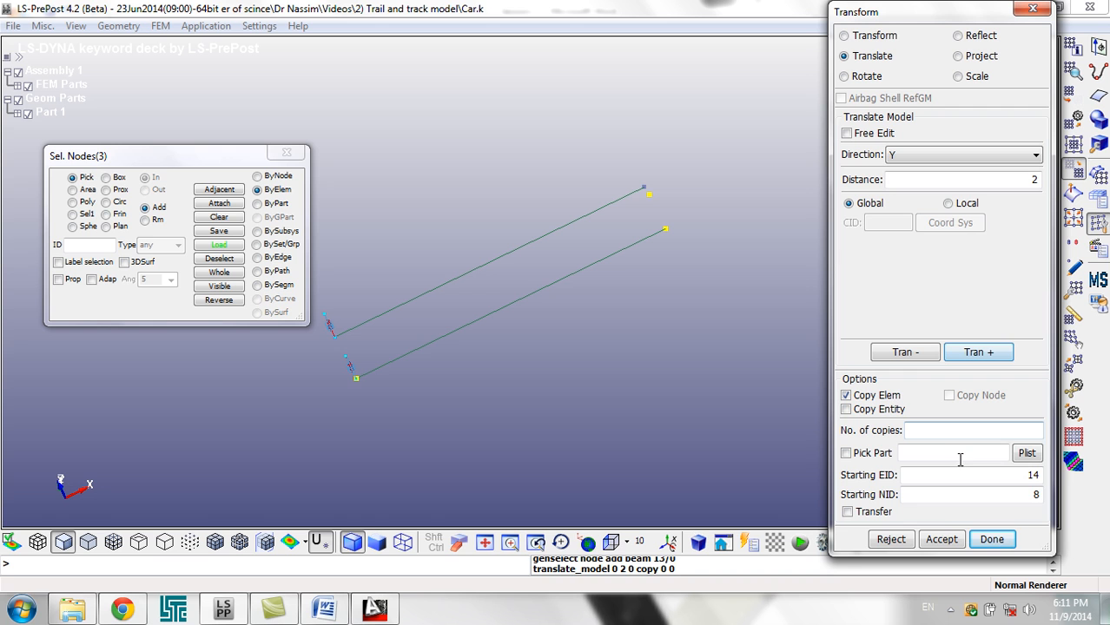
click(940, 539)
click(988, 538)
shift+drag(622, 384, 754, 308)
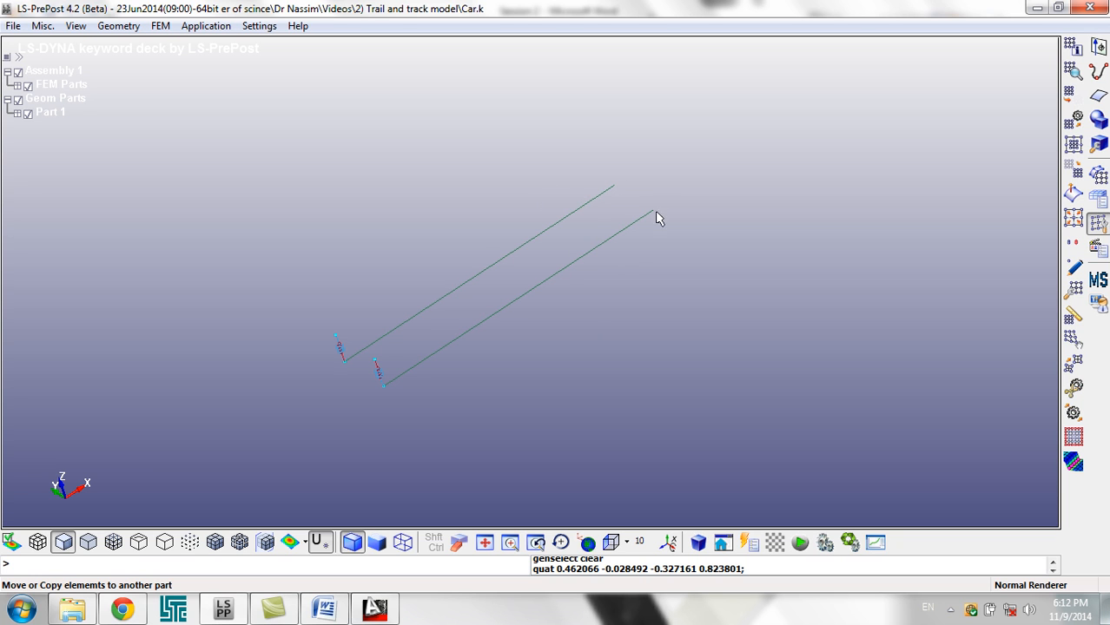
- Open the Keyword Manager, collapse the keyword groups and bring the SECTION group into the list
click(1098, 199)
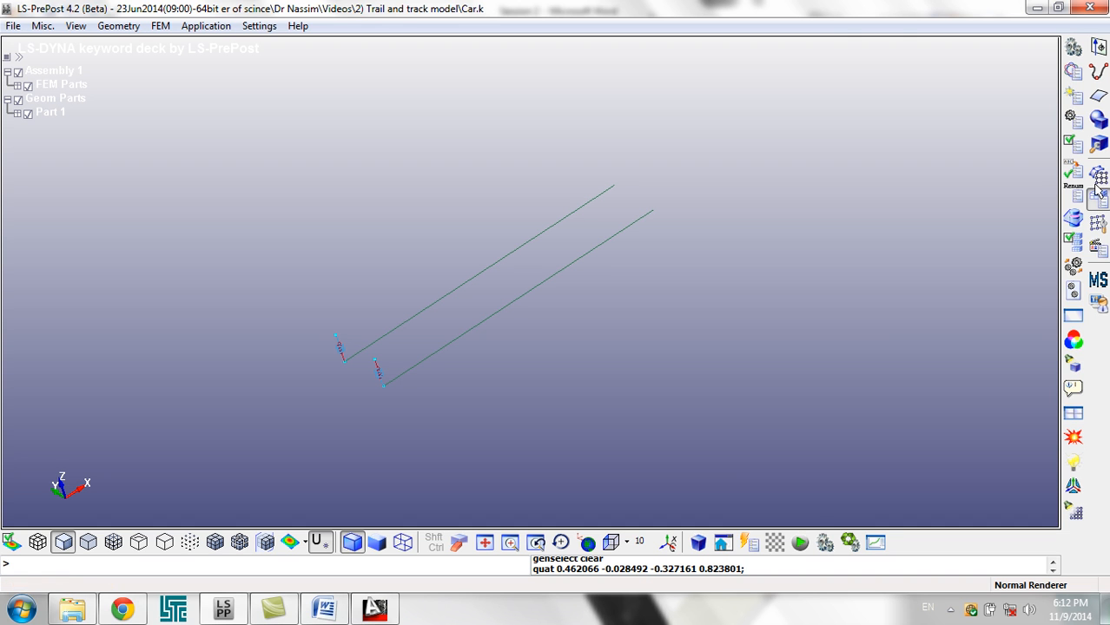
click(1075, 73)
drag(1022, 21, 777, 62)
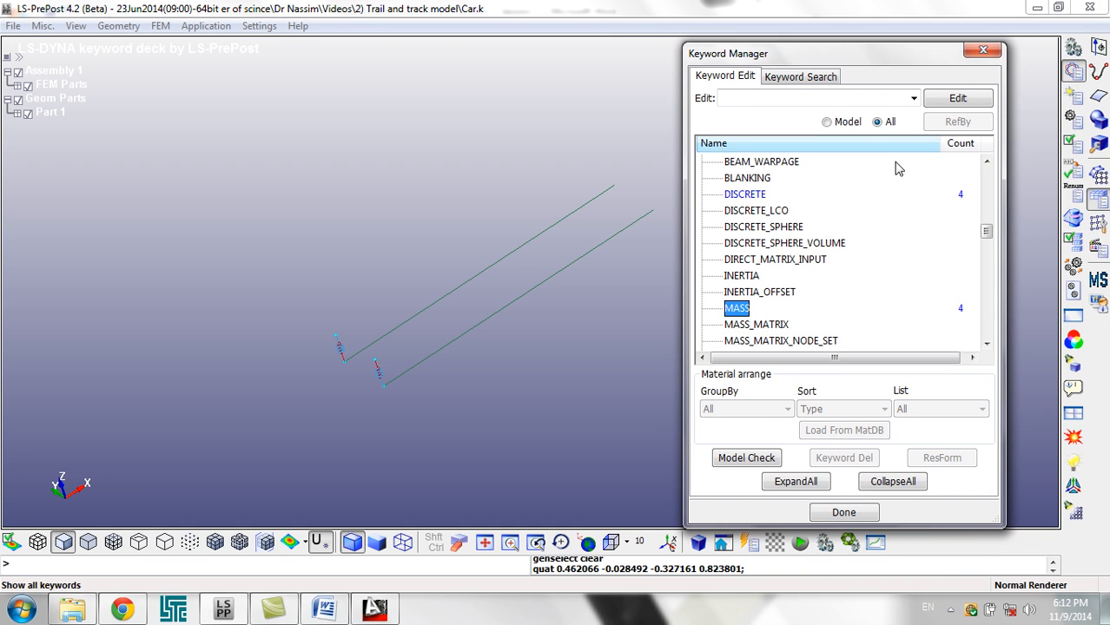
click(841, 263)
key(Left)
key(Left)
key(Left)
drag(832, 53, 873, 52)
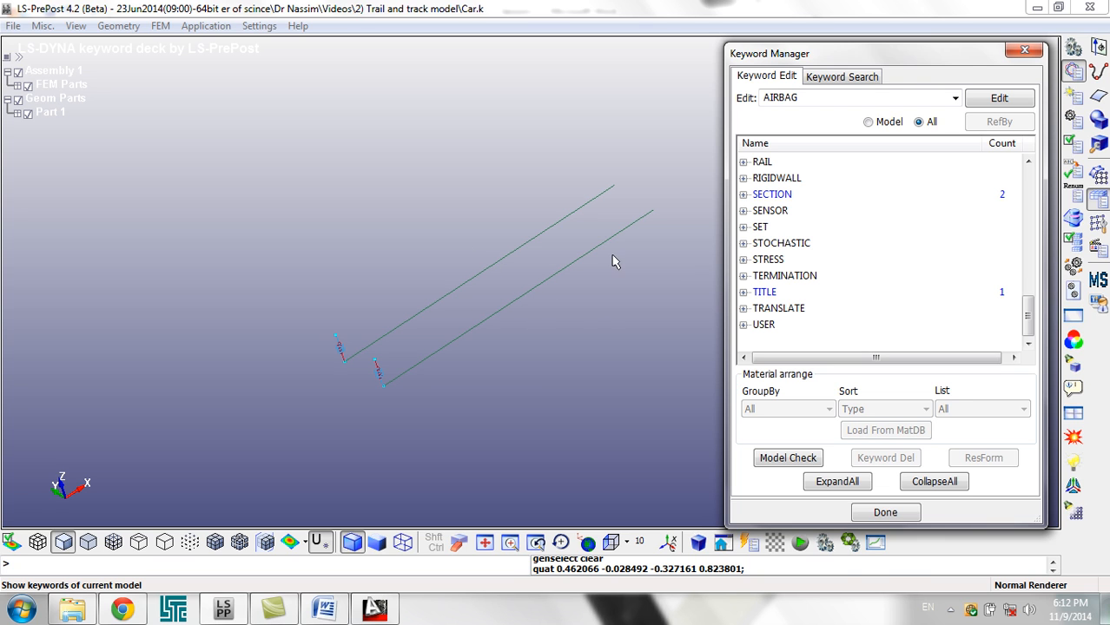
- Create a new SECTION_BEAM keyword card titled Track and set its element formulation (ELFORM) to 4
click(776, 211)
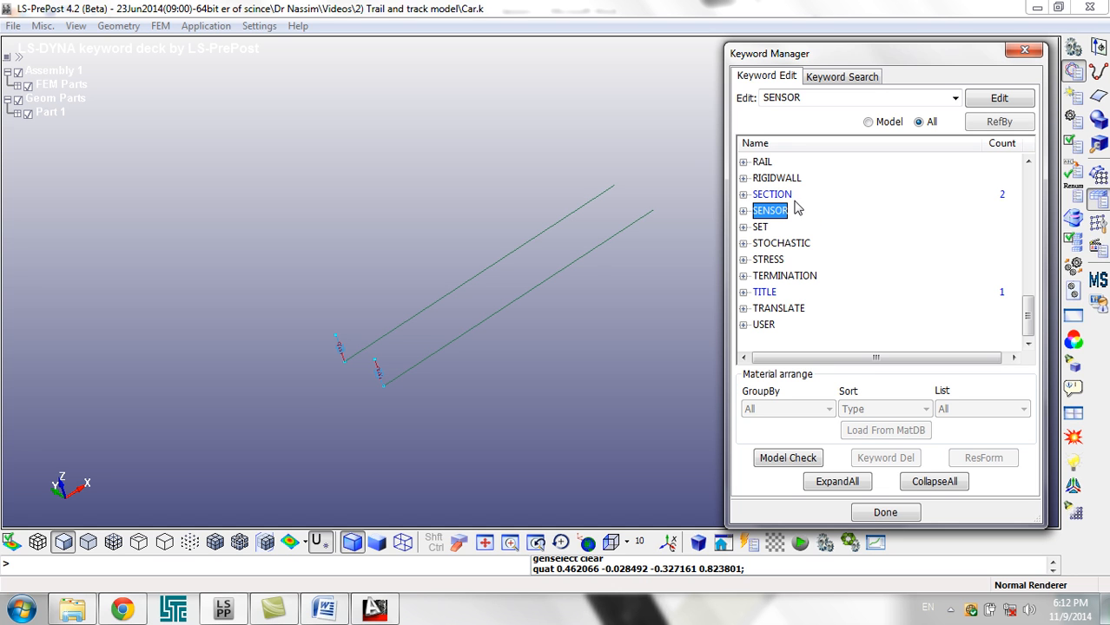
double_click(782, 194)
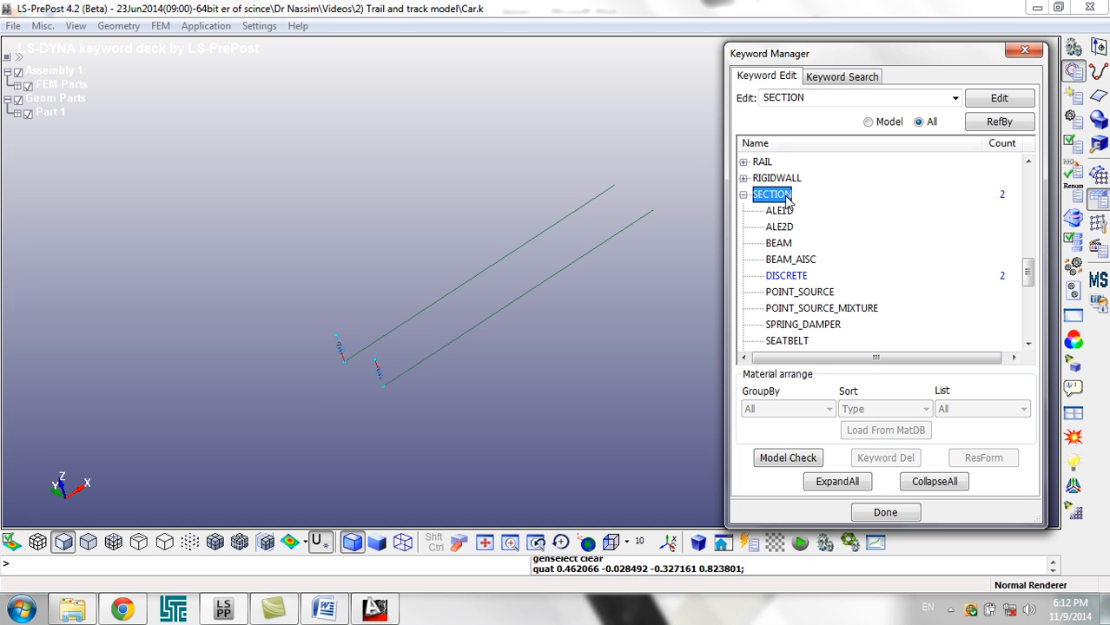
double_click(788, 246)
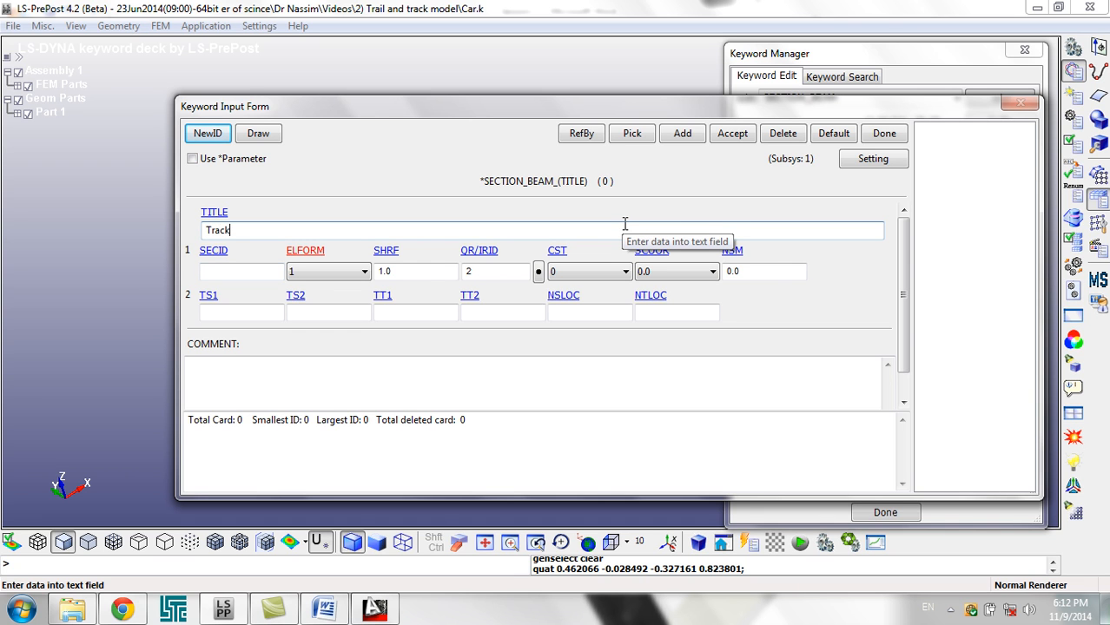
click(320, 274)
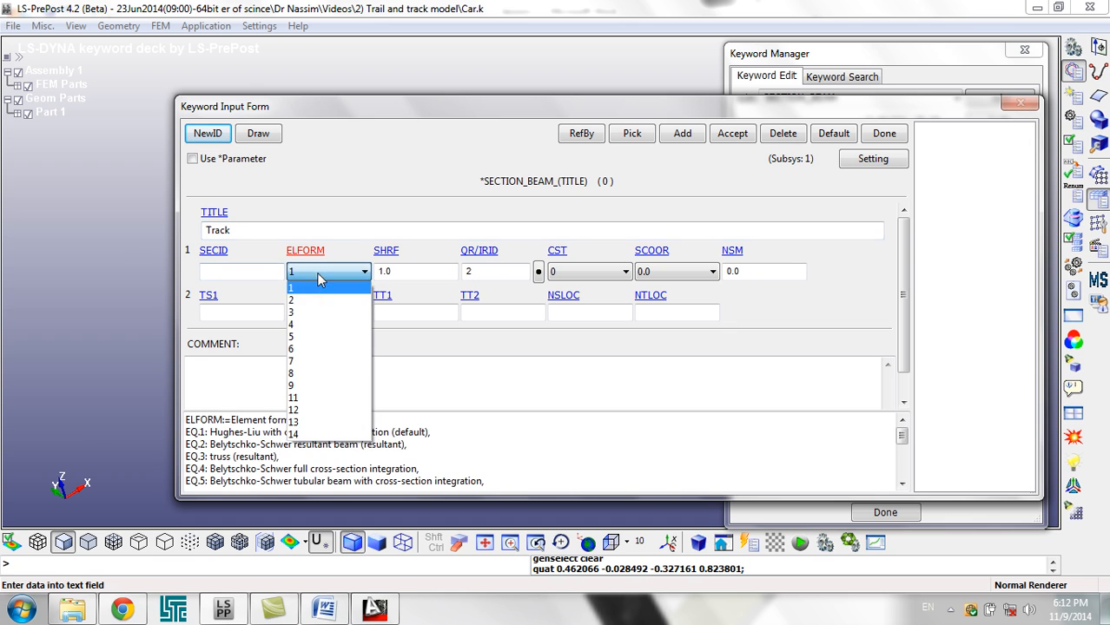
click(326, 325)
- Set the Track beam section's thicknesses TS1, TS2, TT1 and TT2 to 0.4, accept the card and finish section editing
click(250, 313)
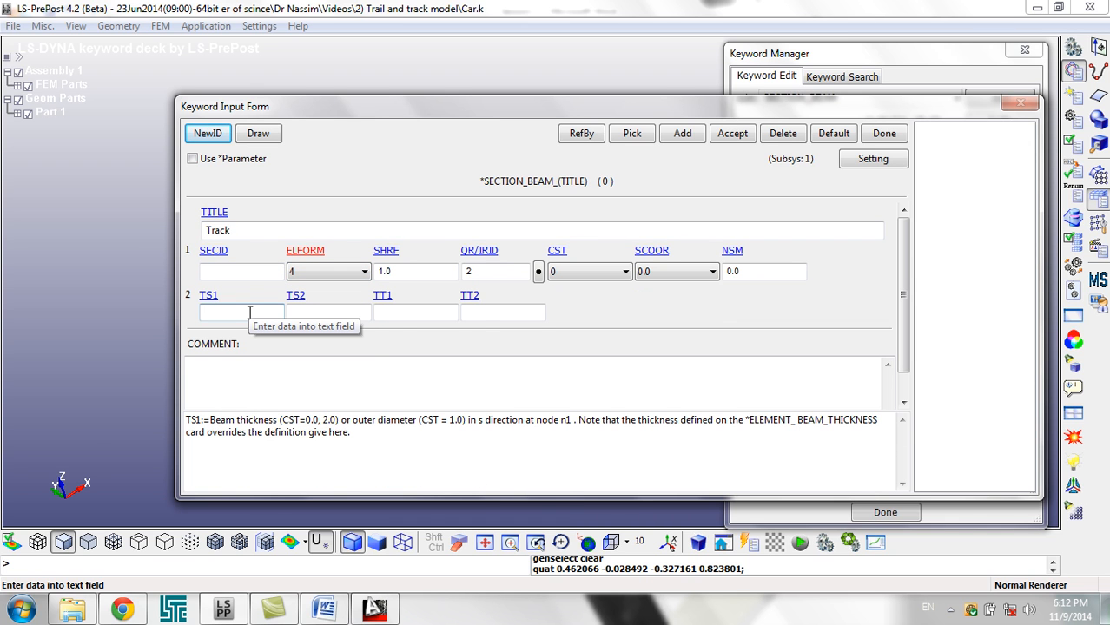
text(.4)
key(Tab)
text(.4)
key(Tab)
text(.4)
key(Tab)
text(.4)
key(Tab)
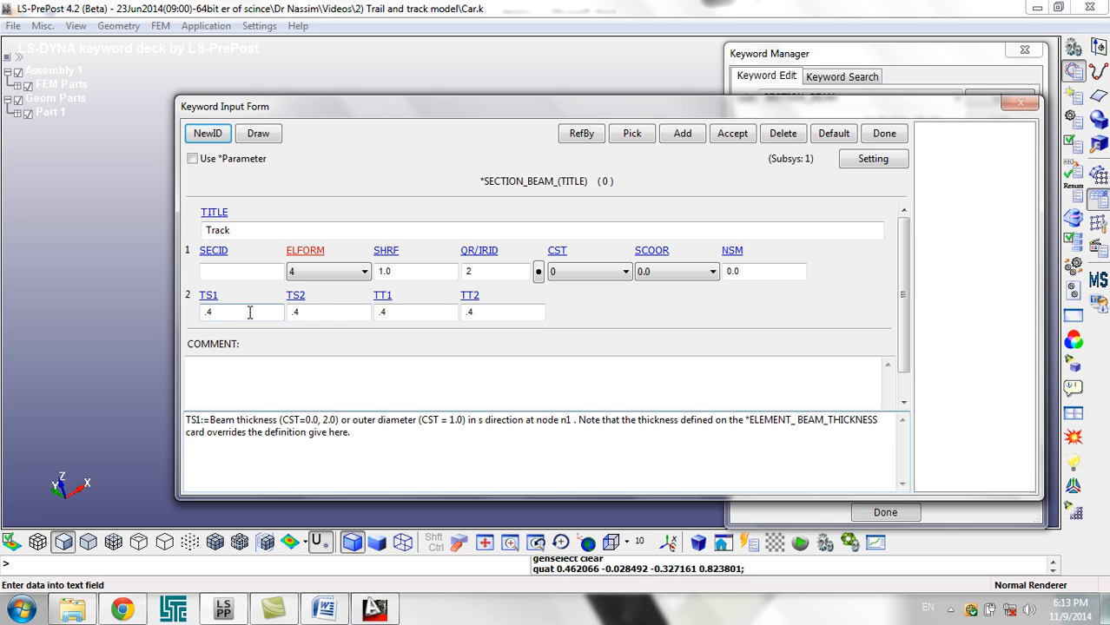
click(744, 136)
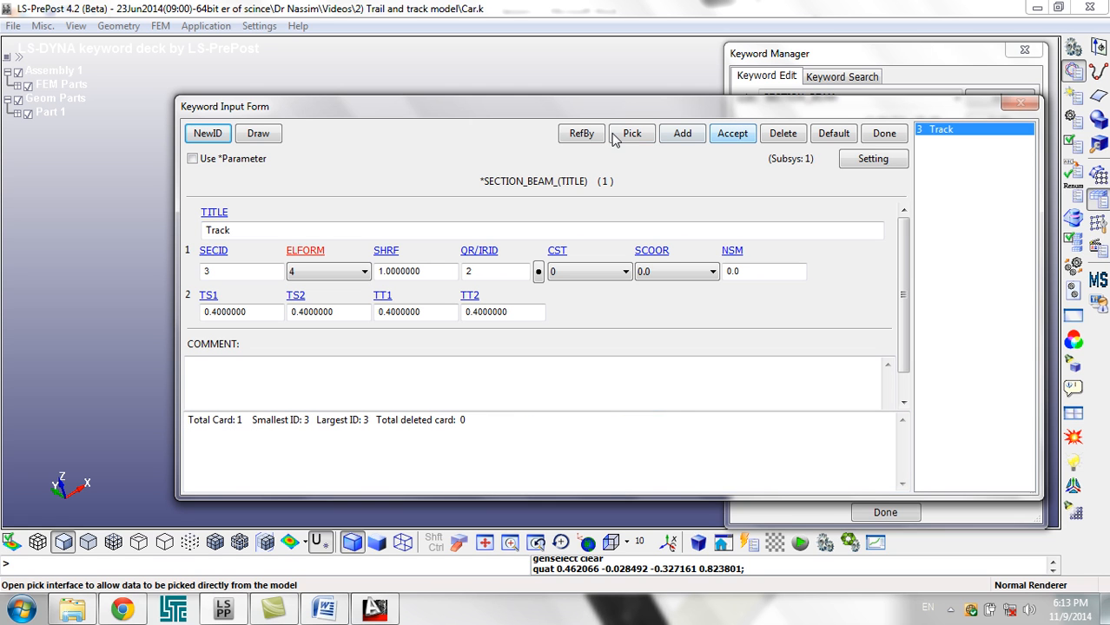
click(884, 137)
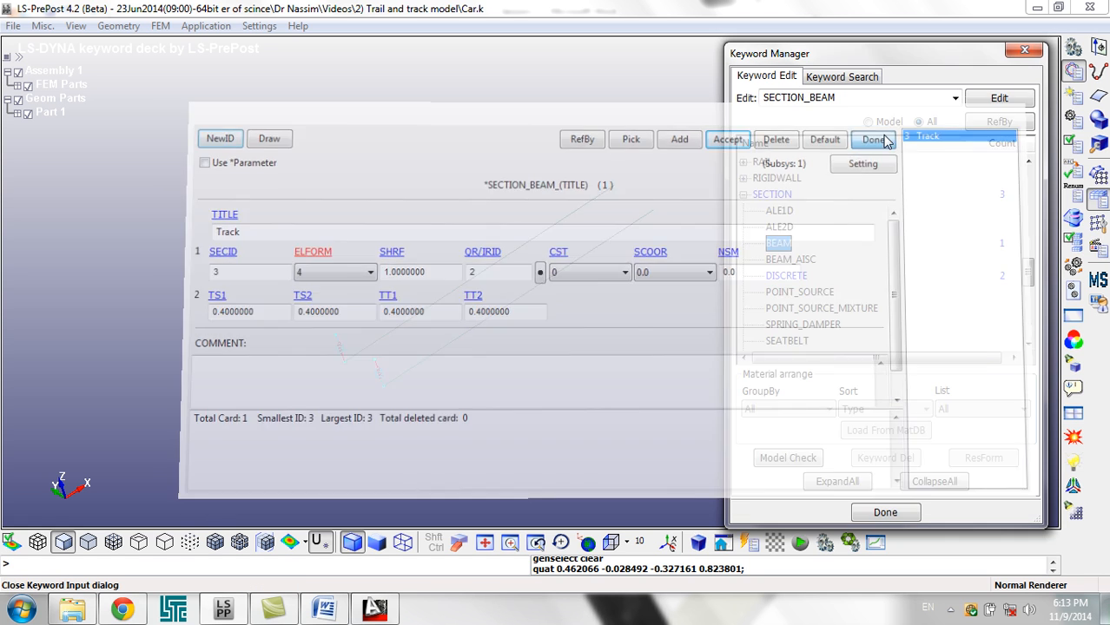
click(743, 195)
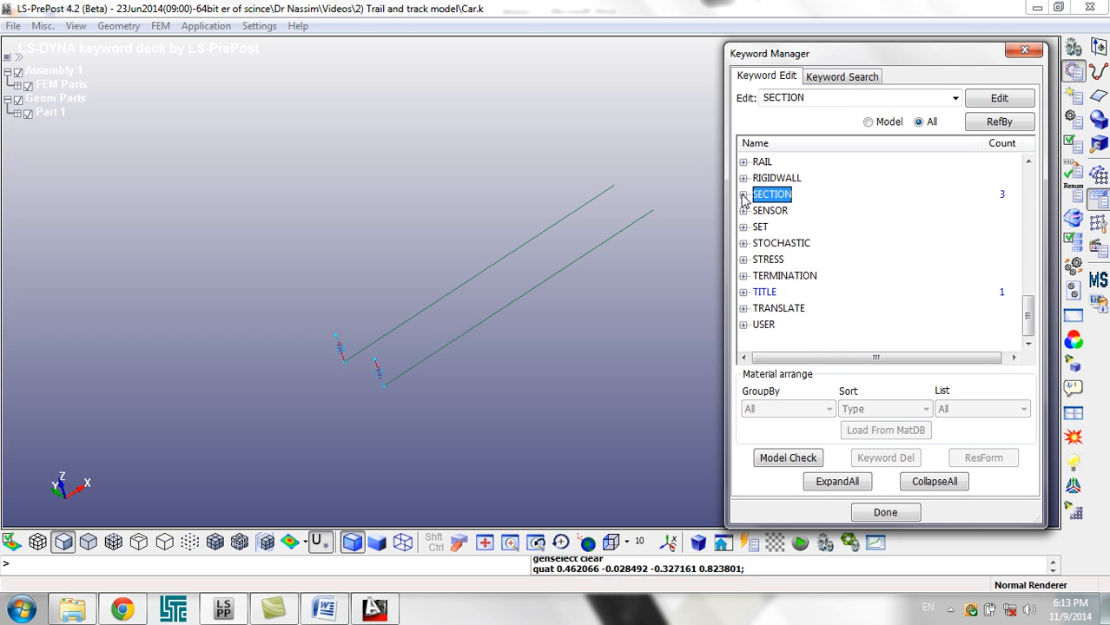
- Start a new 001-ELASTIC material card from the MAT keyword group and title it Track
click(758, 248)
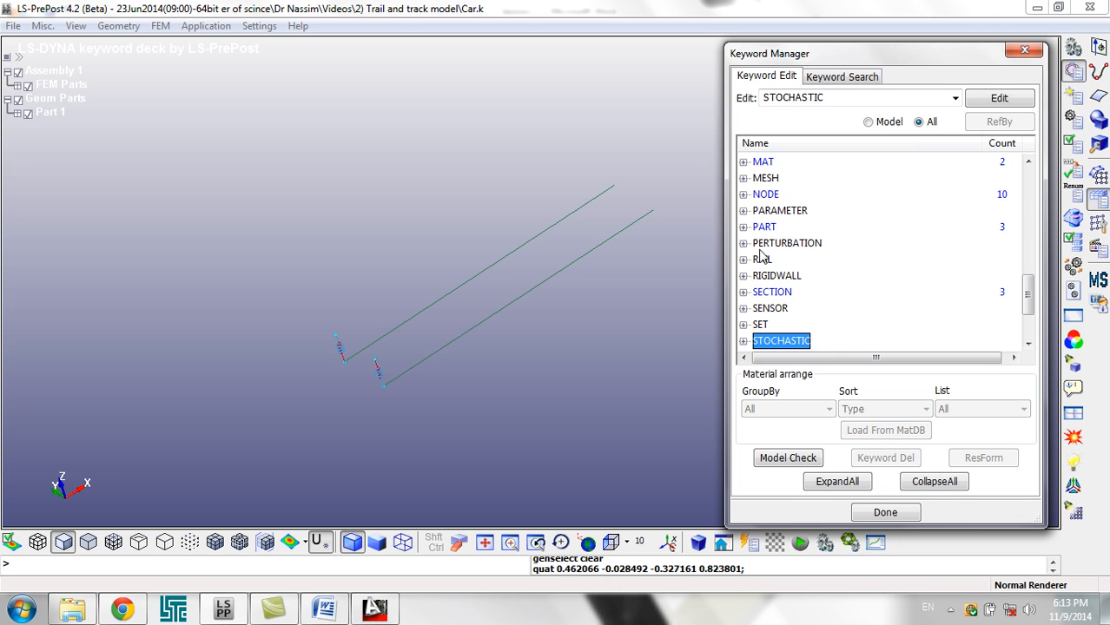
scroll(760, 252, up, 2)
click(739, 259)
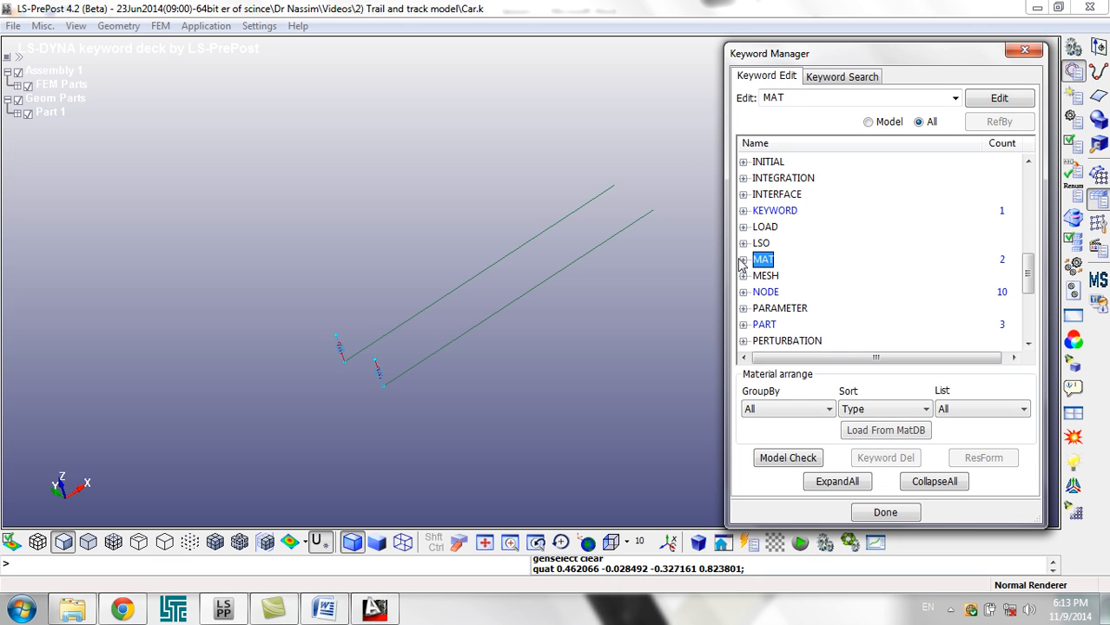
click(743, 259)
click(830, 280)
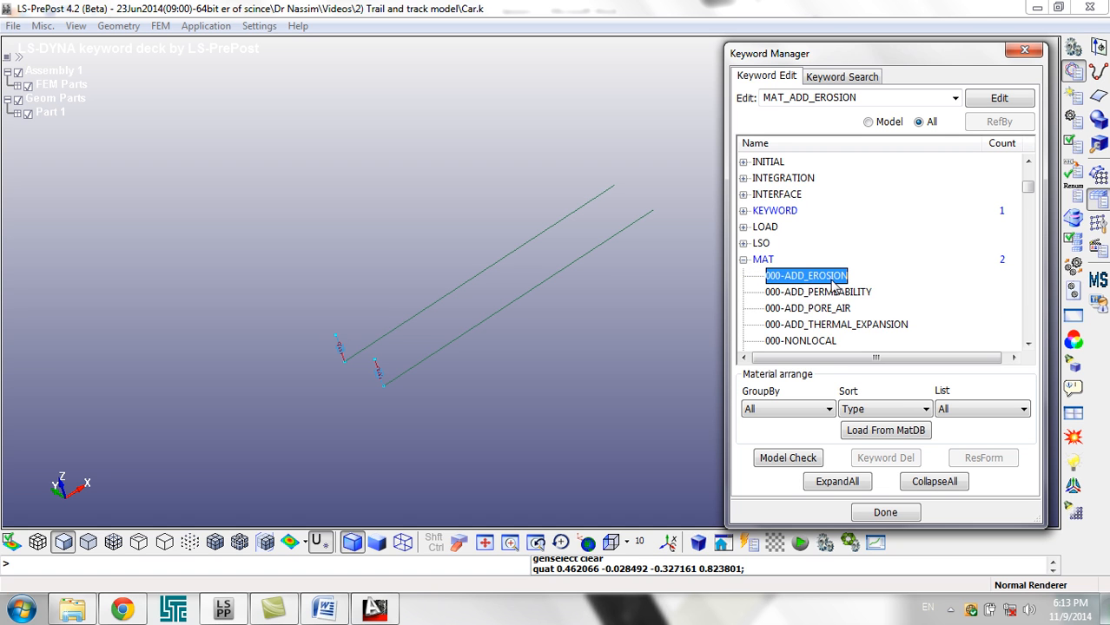
scroll(834, 283, down, 4)
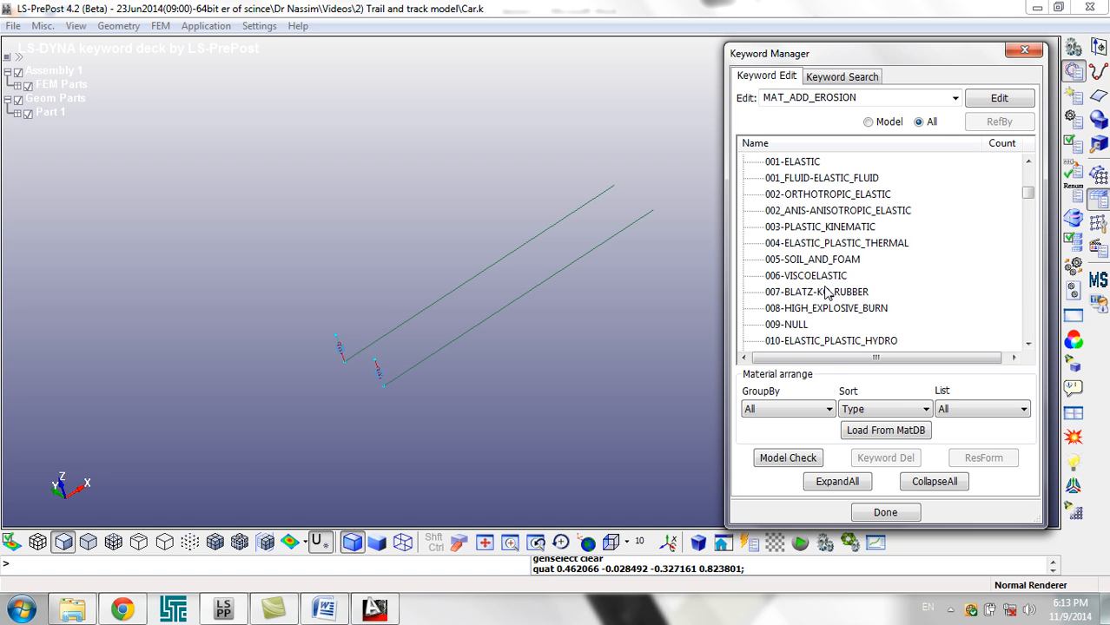
scroll(826, 287, up, 2)
double_click(809, 261)
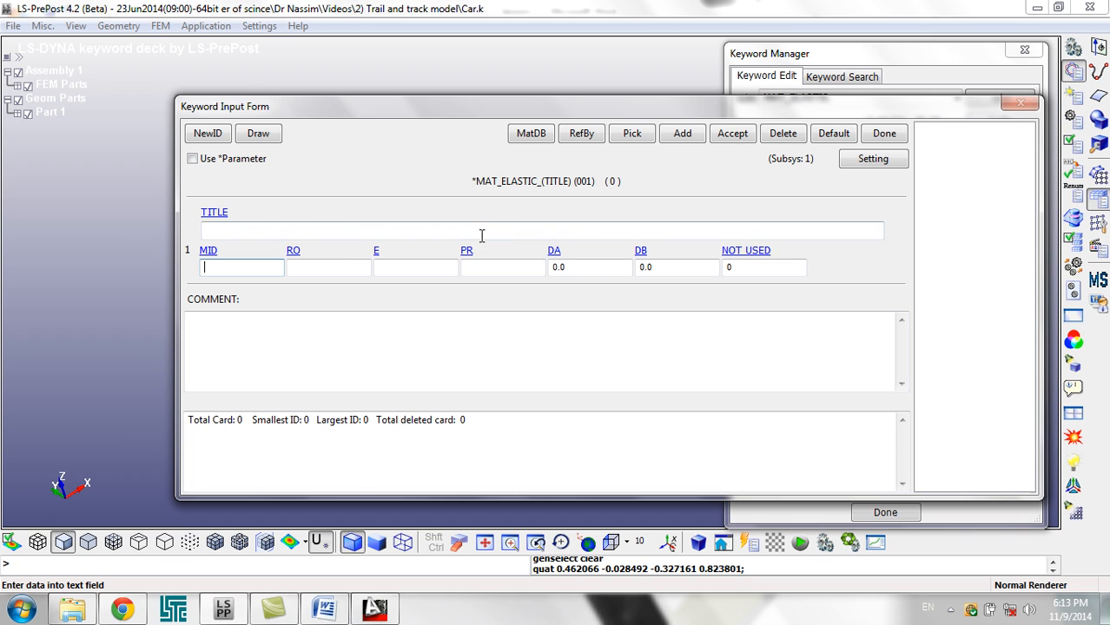
click(469, 232)
text(Track)
- Set the Track material's density to 7850, E to 2e11 and Poisson's ratio to 0.3, accept it and finish material editing
click(316, 268)
text(7)
key(Tab)
text(2e11)
key(Tab)
text(.3)
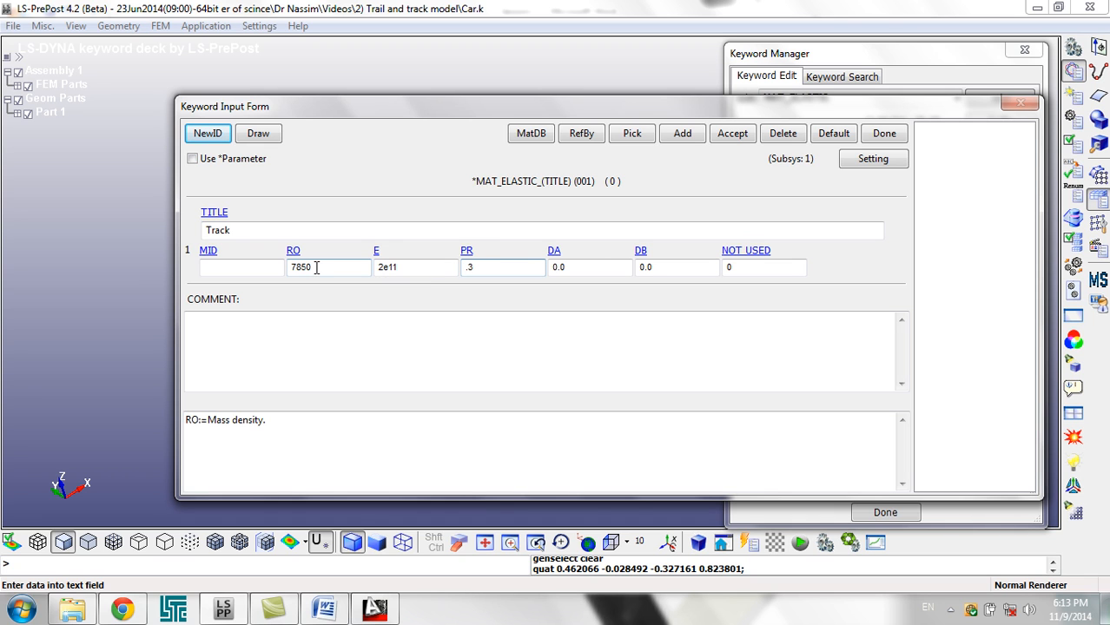
click(726, 139)
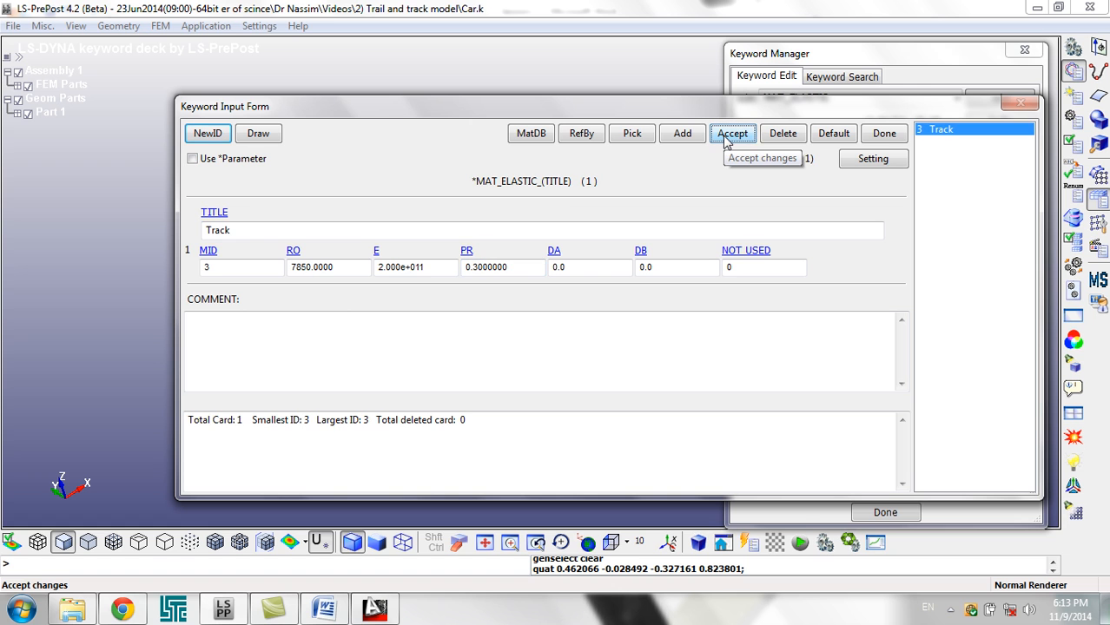
click(876, 138)
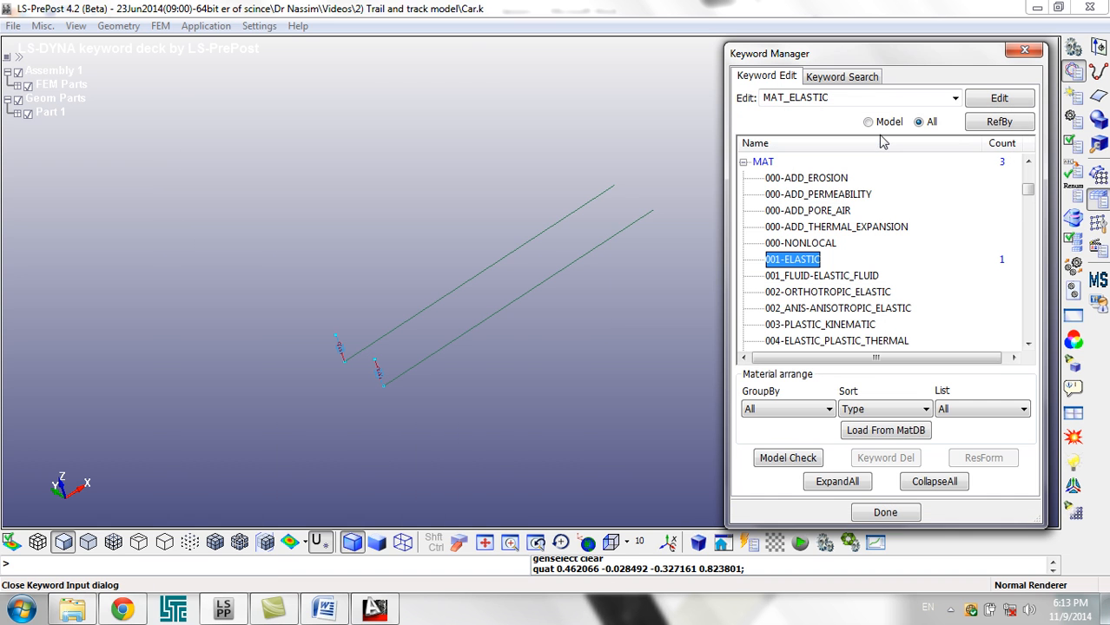
click(744, 163)
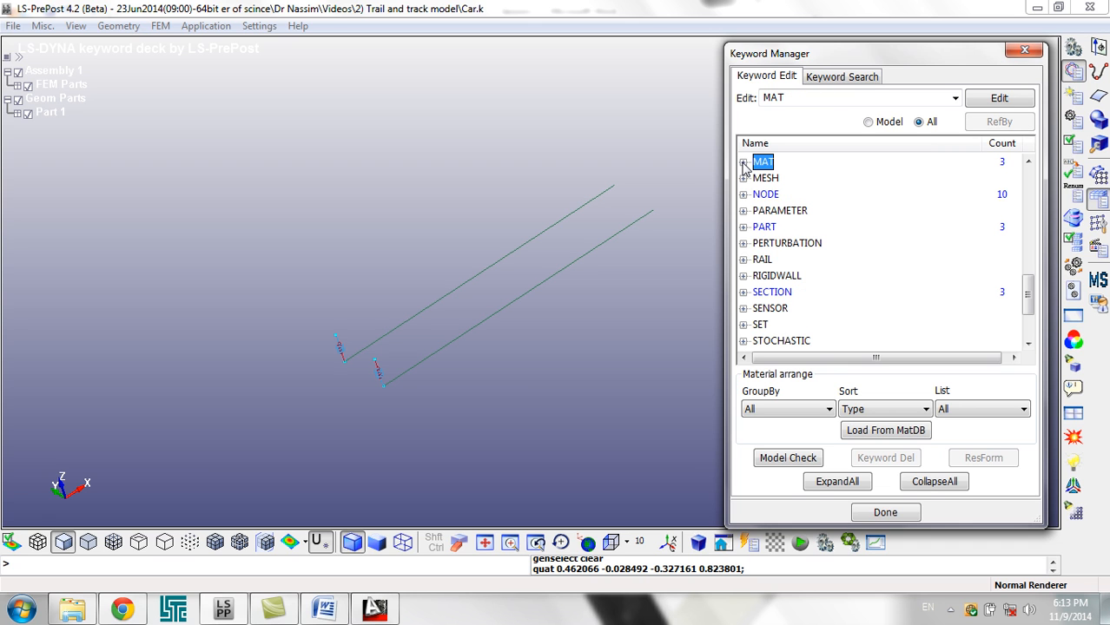
- Open the PART keyword cards, select part 3 and change its title to Track
click(744, 228)
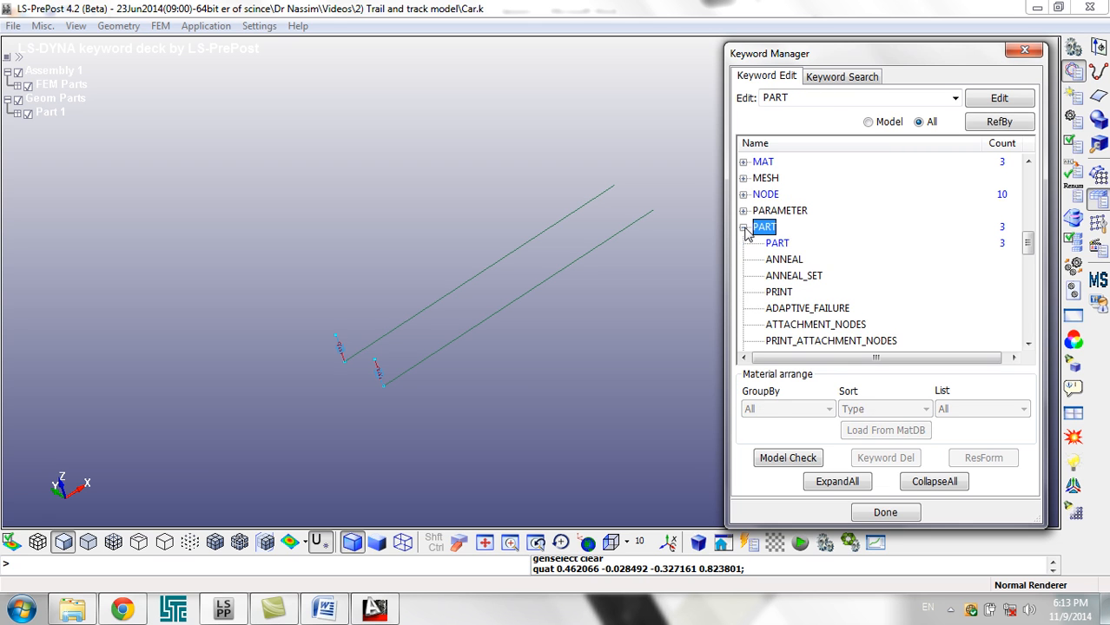
double_click(775, 244)
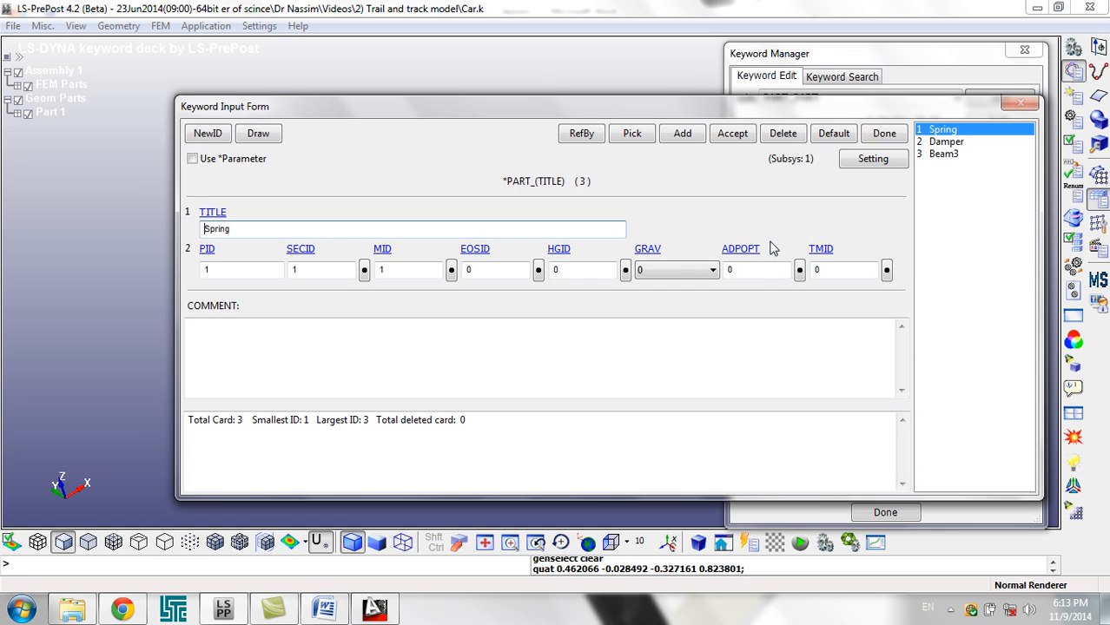
click(937, 155)
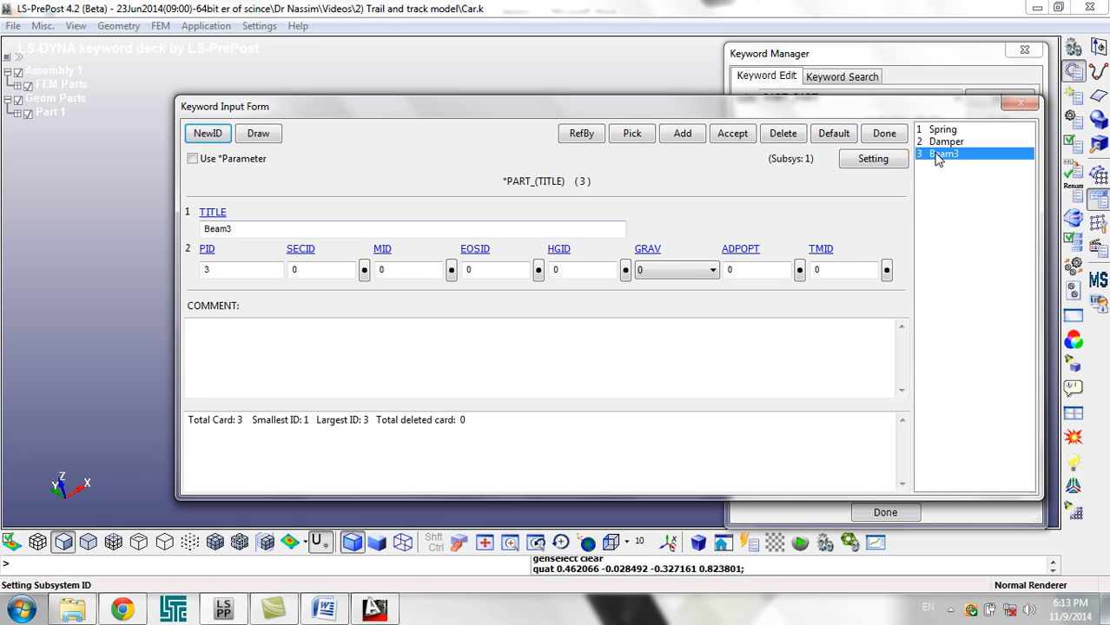
drag(619, 114, 598, 136)
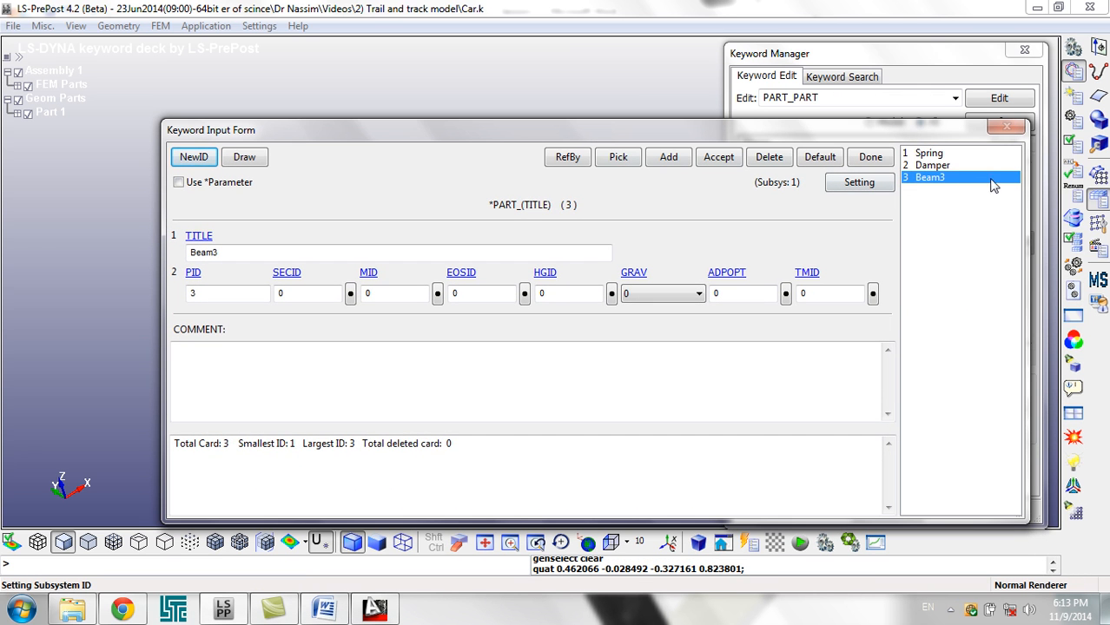
drag(300, 252, 113, 242)
text(Track)
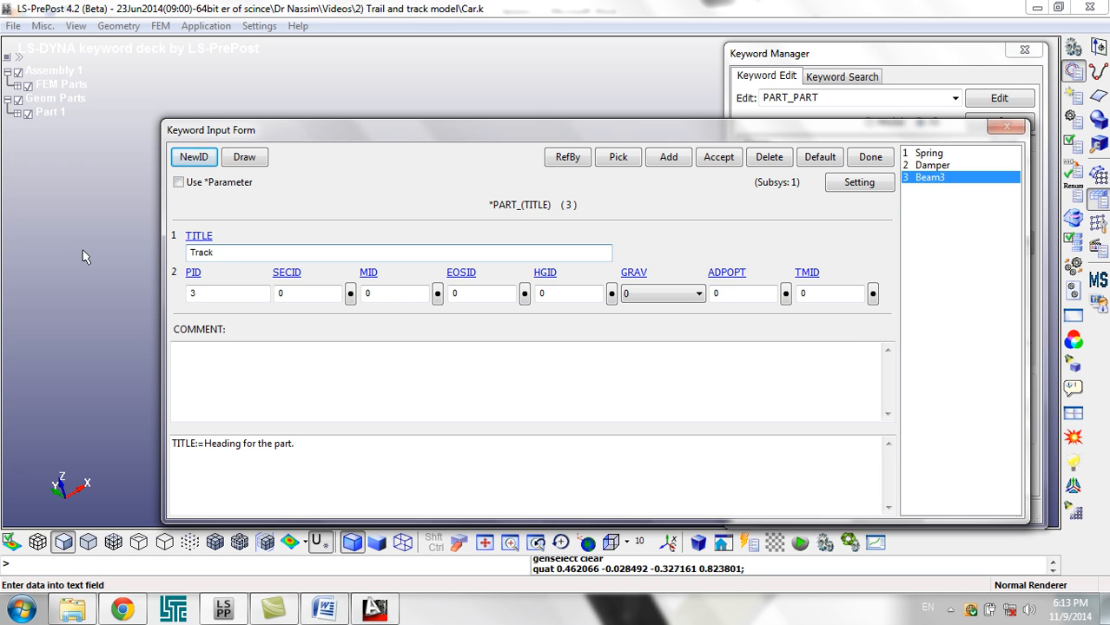
- Link the Track section and the Track material to part 3, accept the part card and finish part editing
click(296, 293)
click(351, 292)
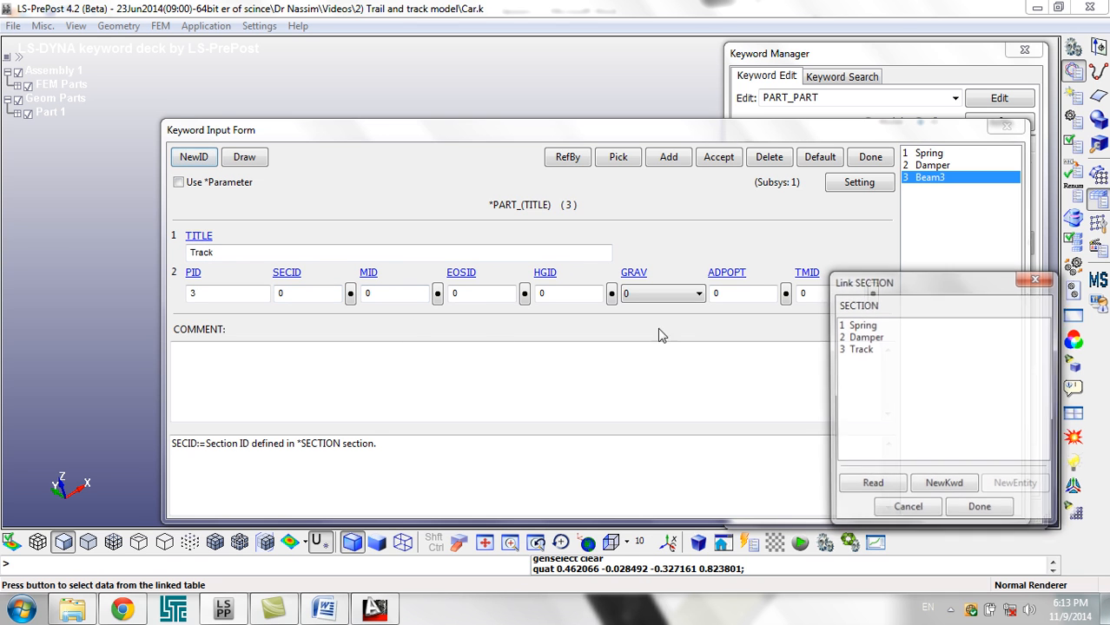
double_click(847, 349)
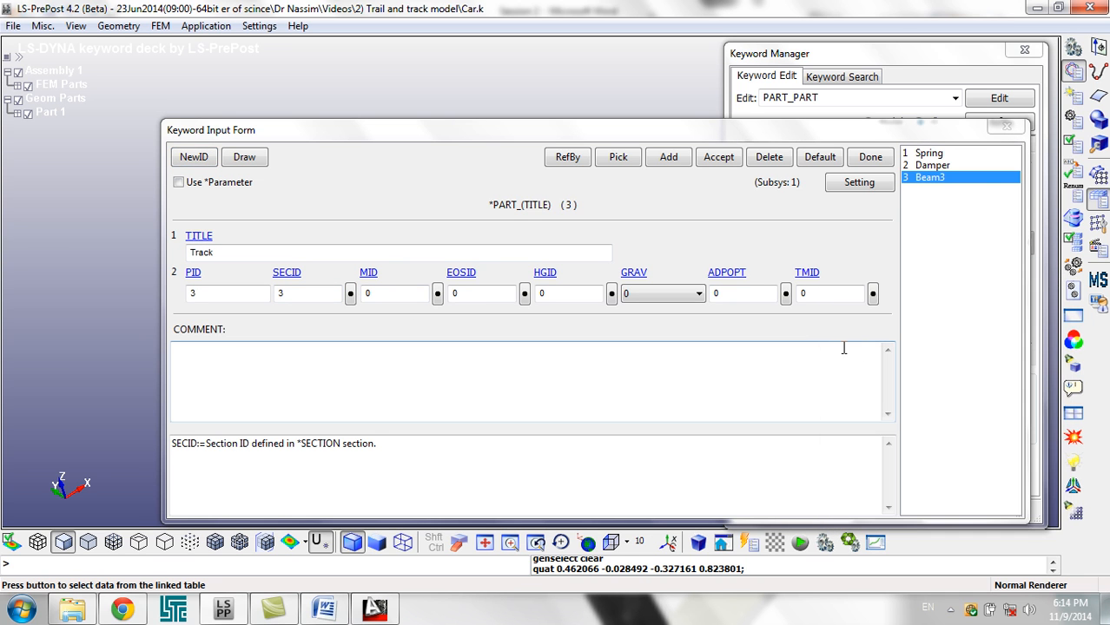
click(437, 292)
double_click(906, 351)
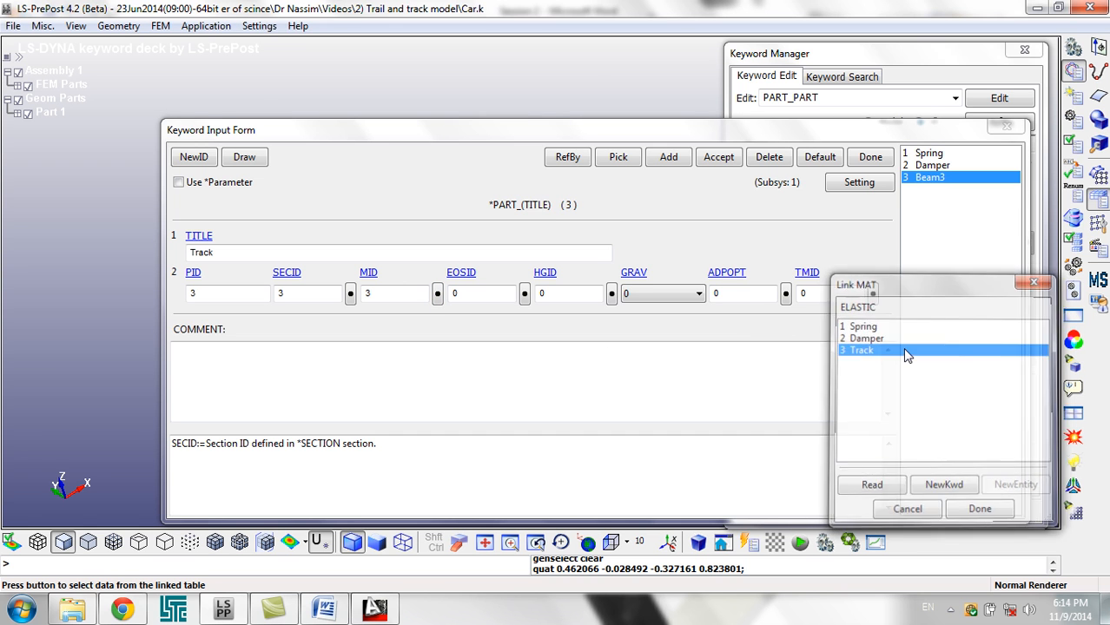
click(719, 157)
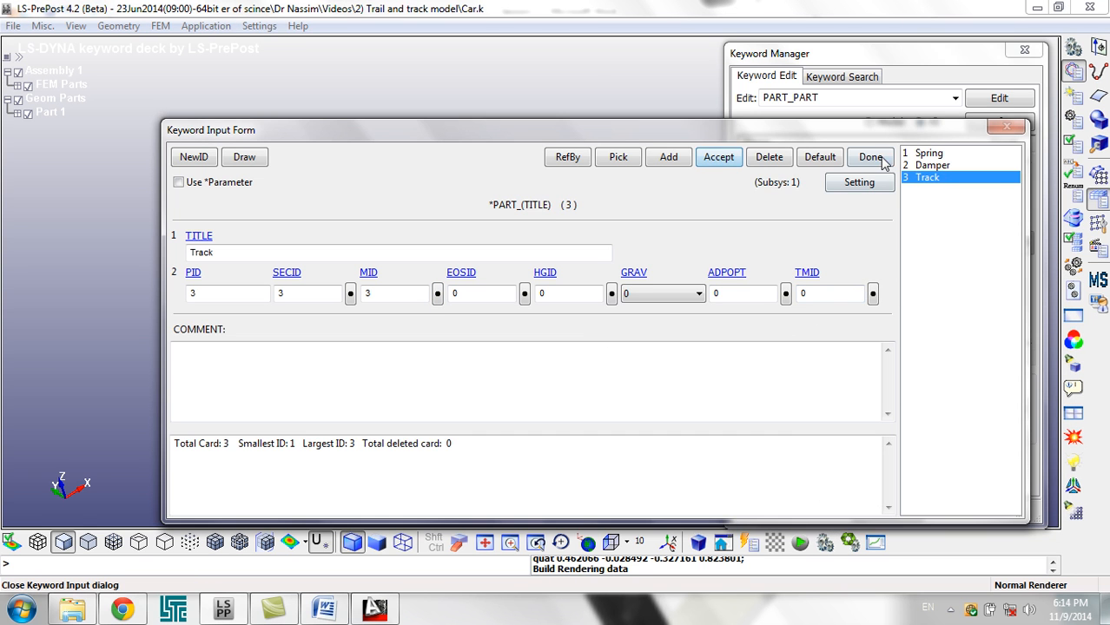
click(881, 162)
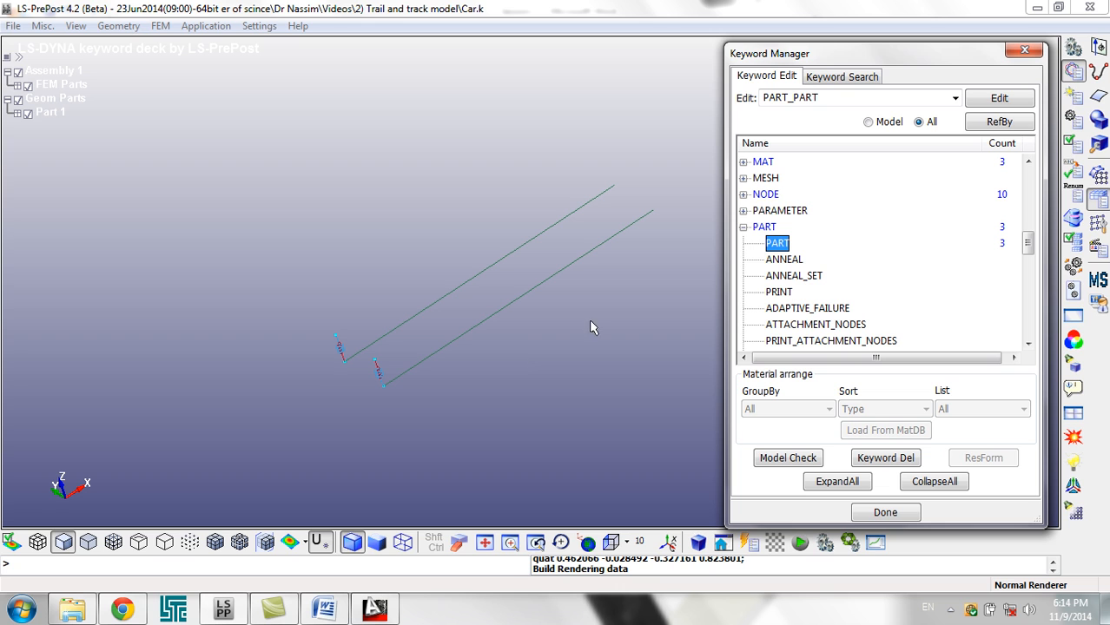
click(742, 227)
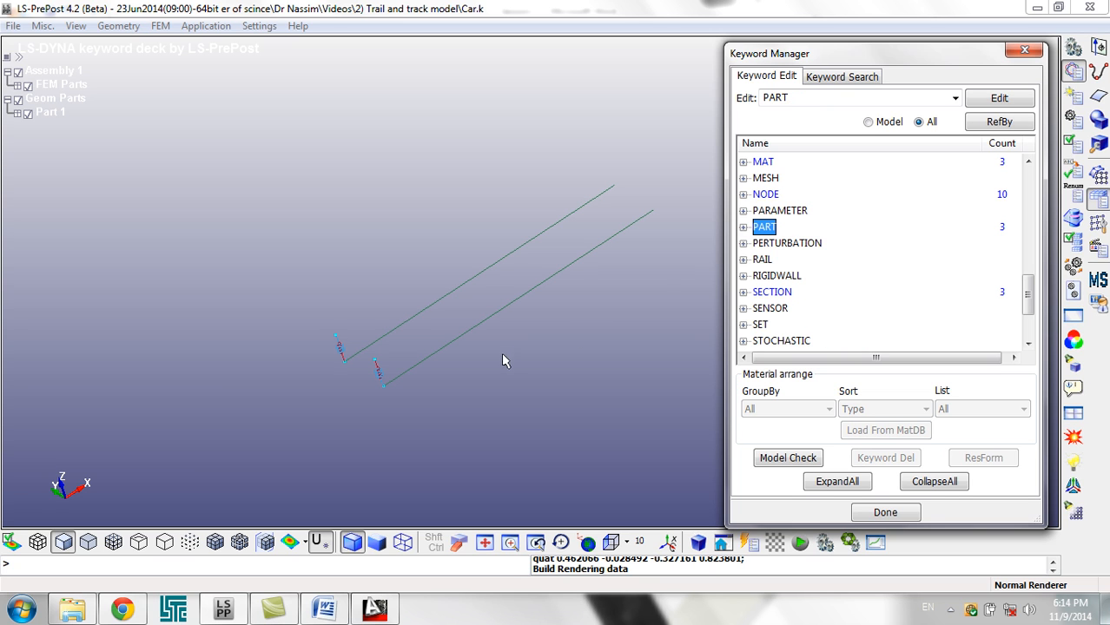
- Close the keyword manager and start creating an Spc boundary entity
ctrl+drag(463, 425, 384, 422)
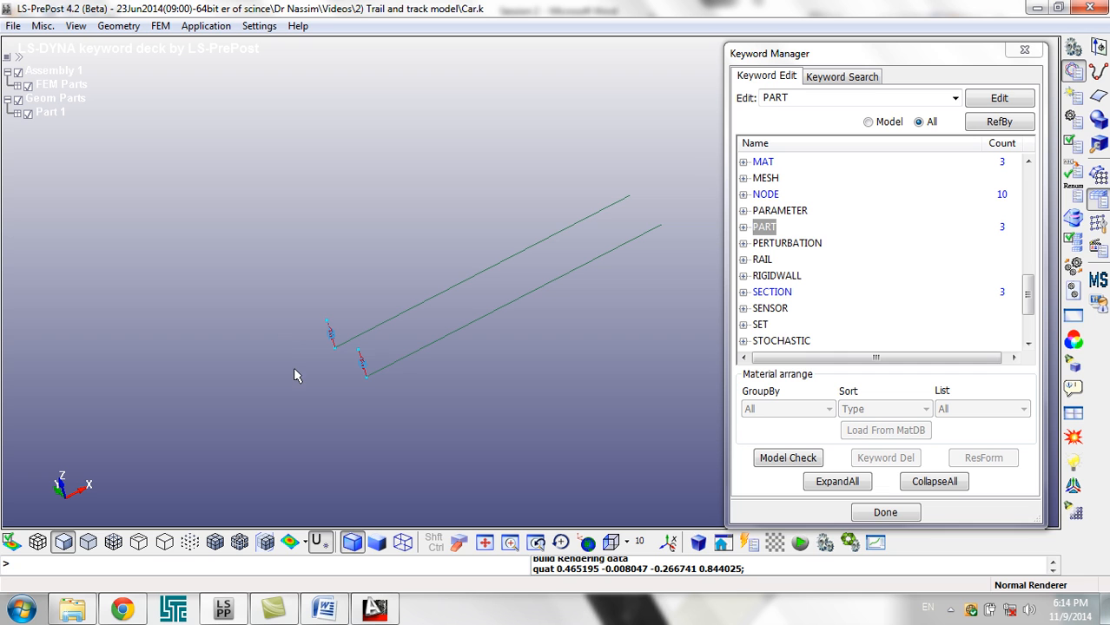
drag(442, 328, 433, 394)
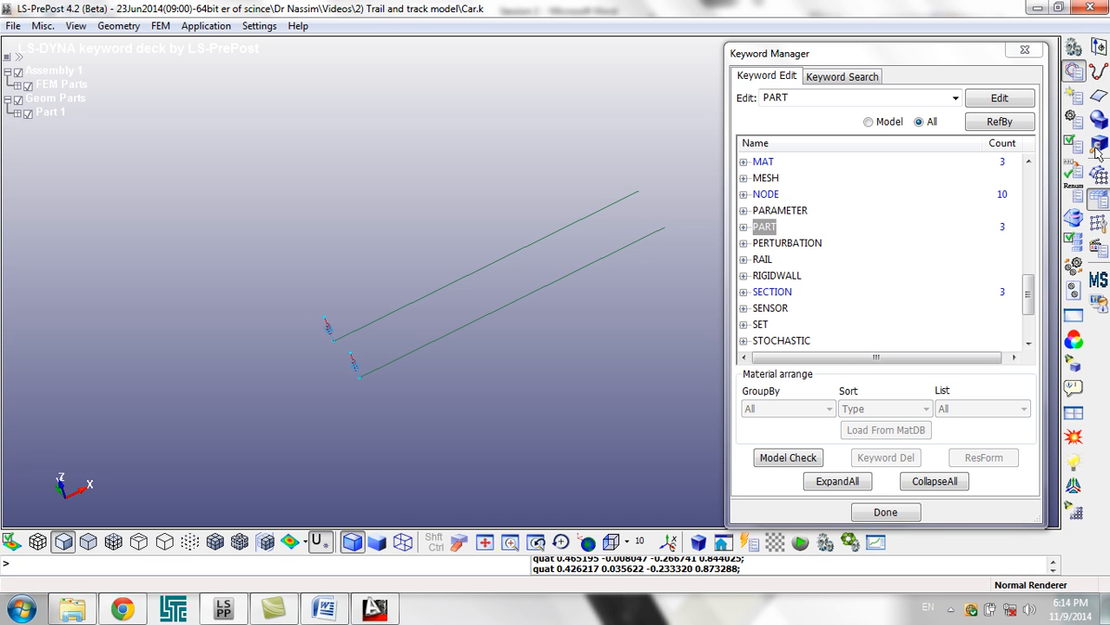
click(1025, 52)
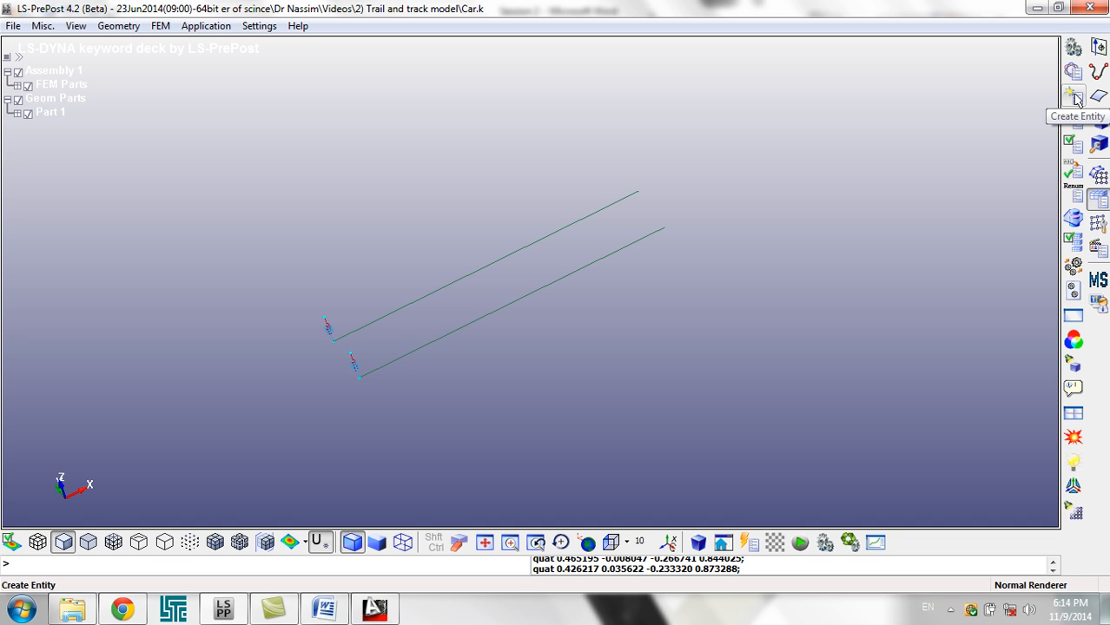
click(1075, 96)
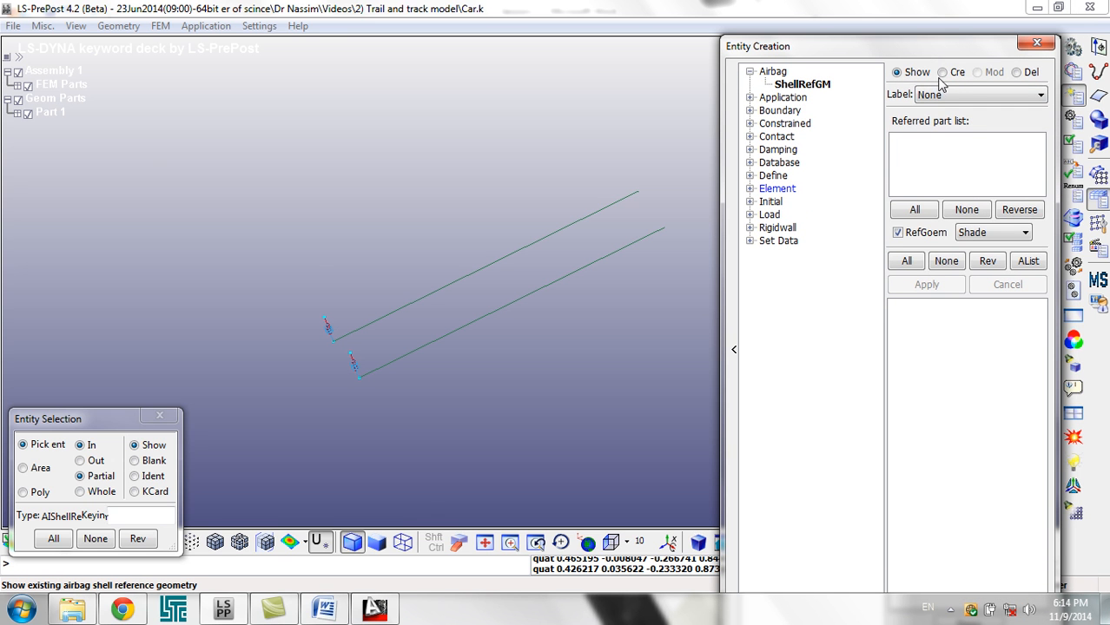
click(943, 73)
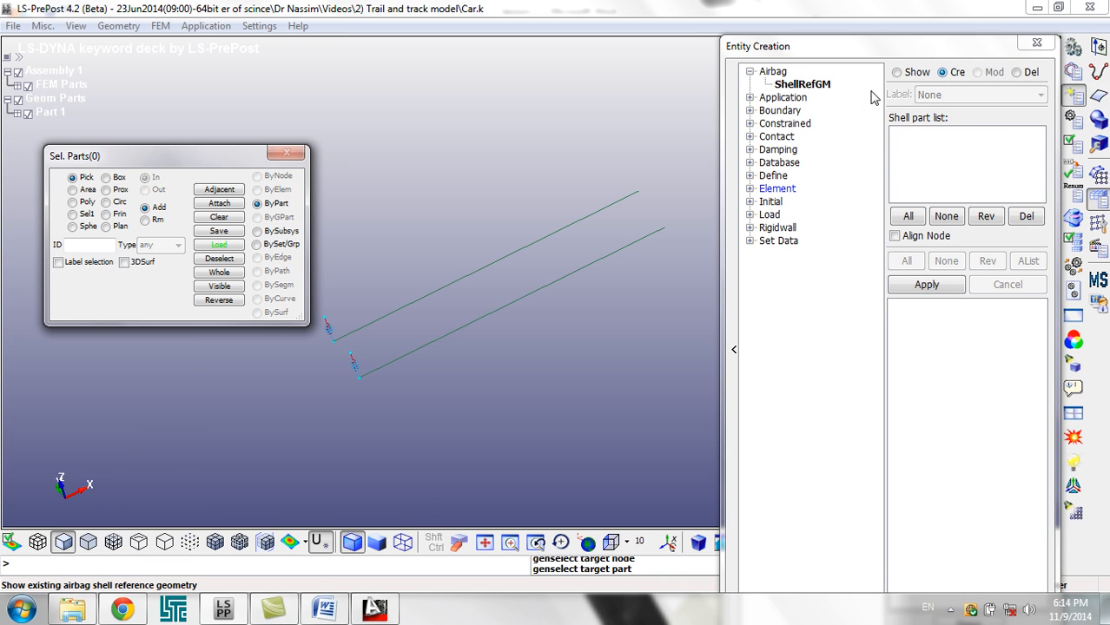
click(751, 111)
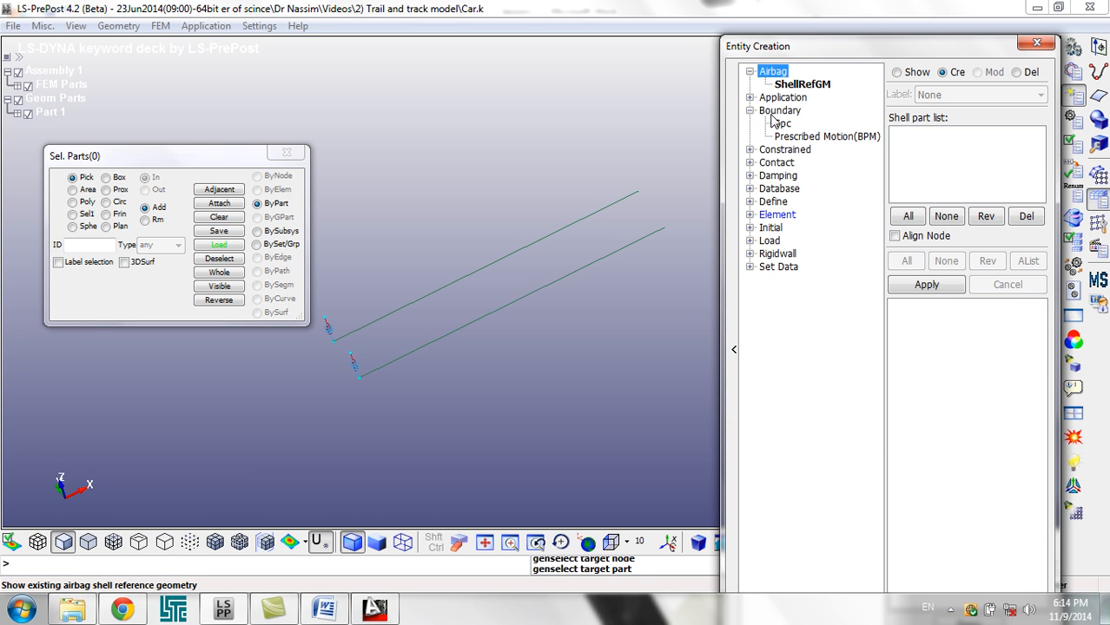
click(781, 123)
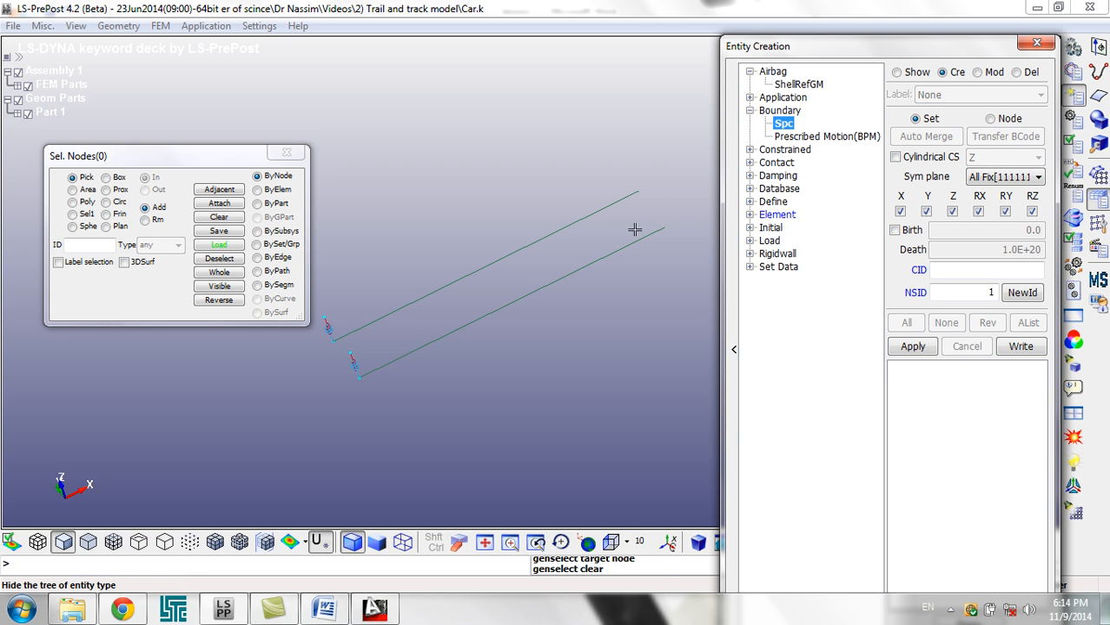
- Fix all six degrees of freedom at the rail beams' end nodes 6, 9, 5 and 8 with an SPC on node set 1
click(663, 229)
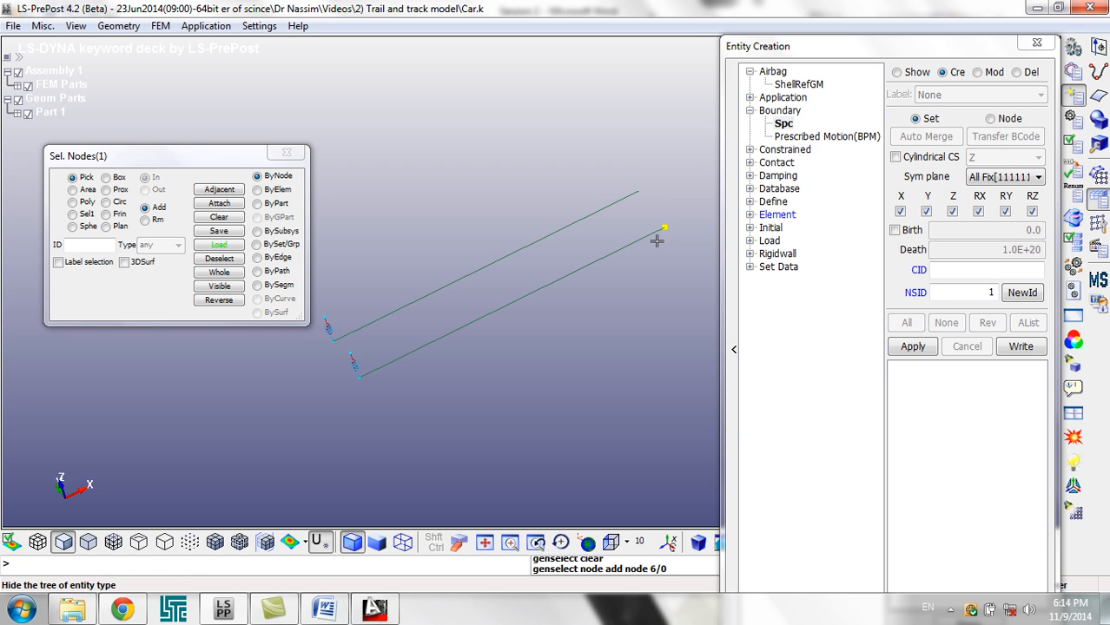
click(639, 192)
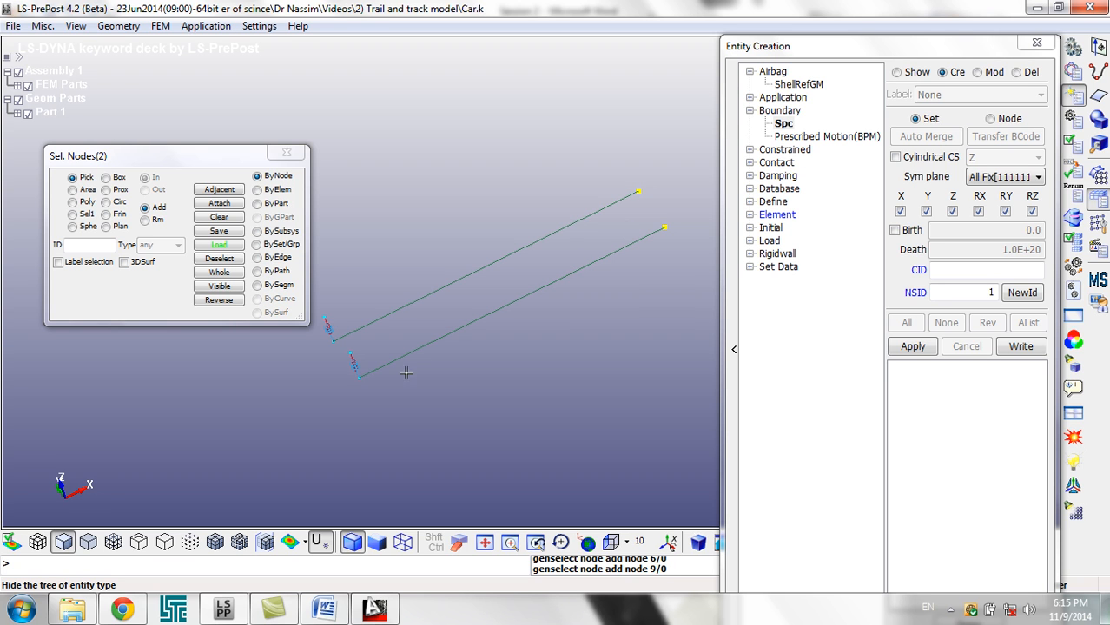
click(359, 380)
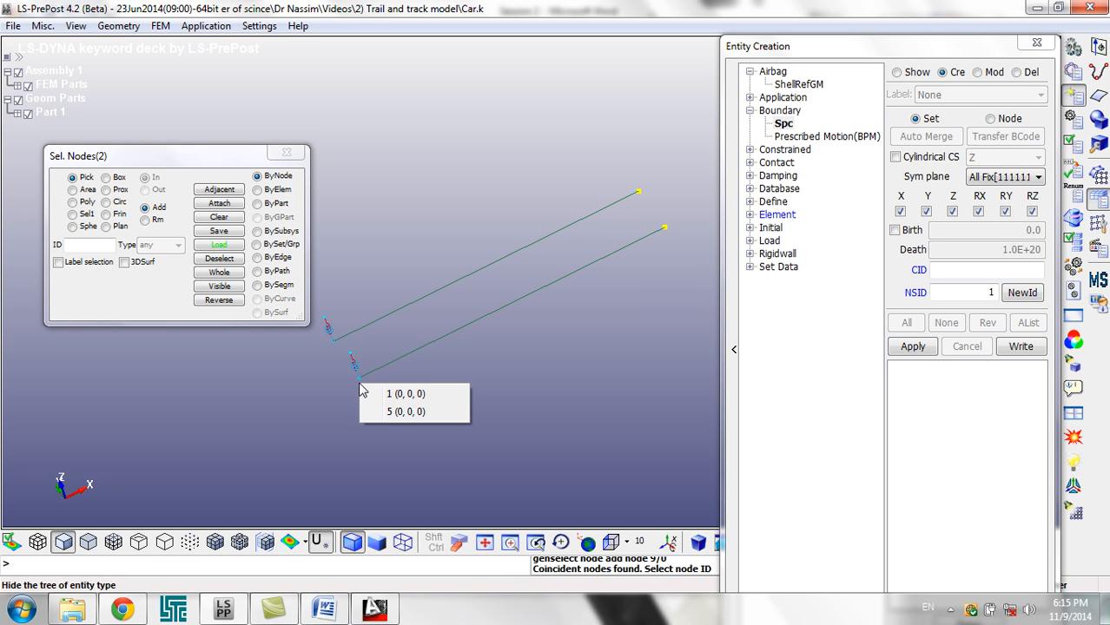
click(401, 414)
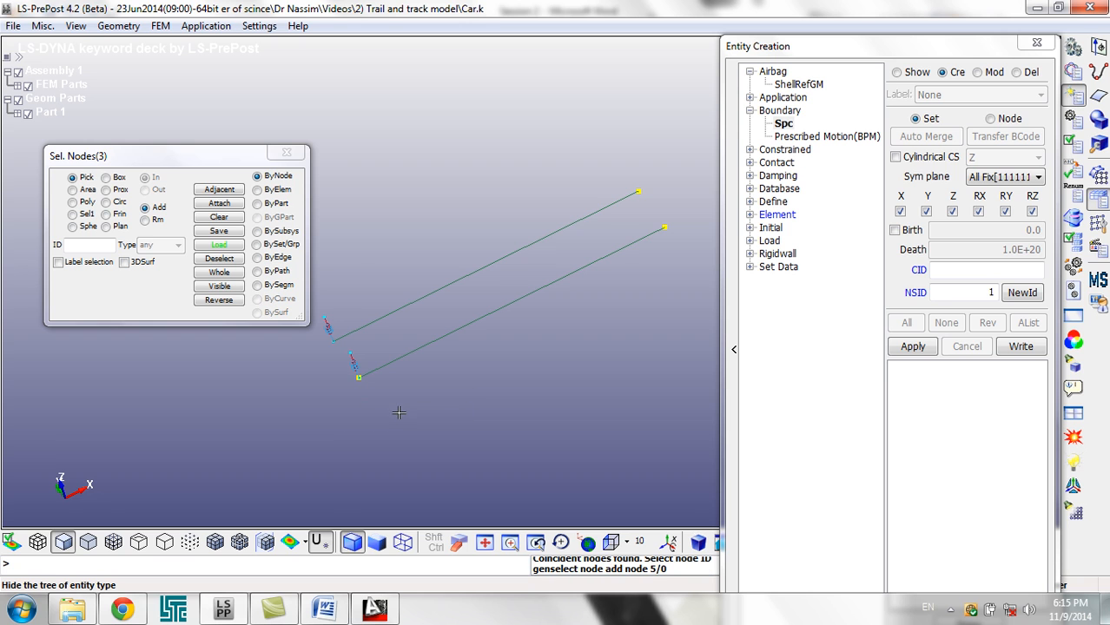
click(331, 343)
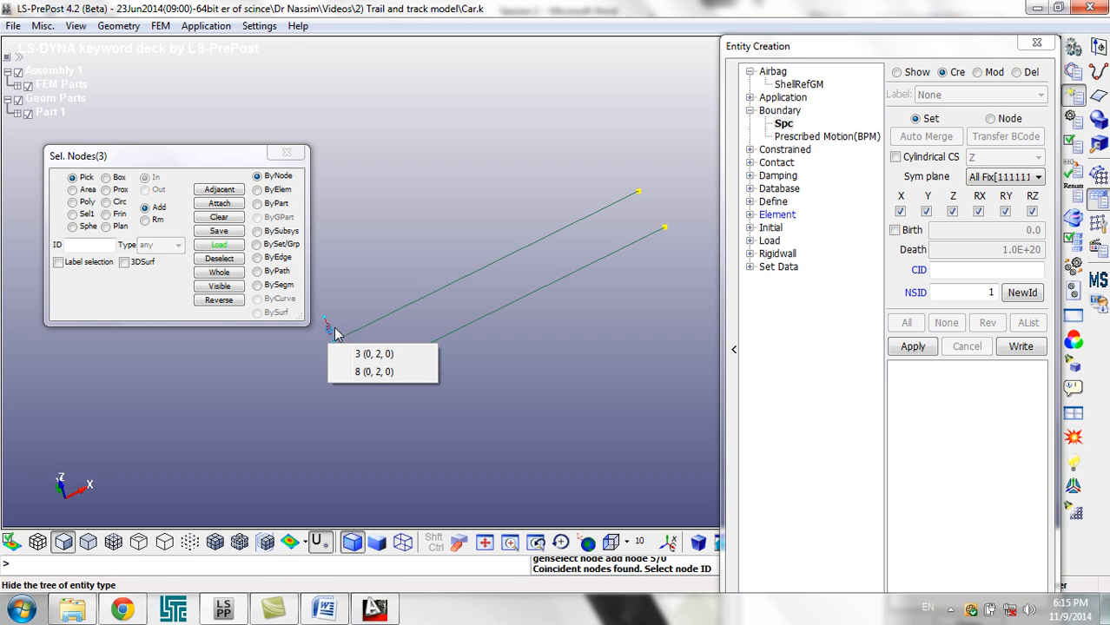
click(371, 372)
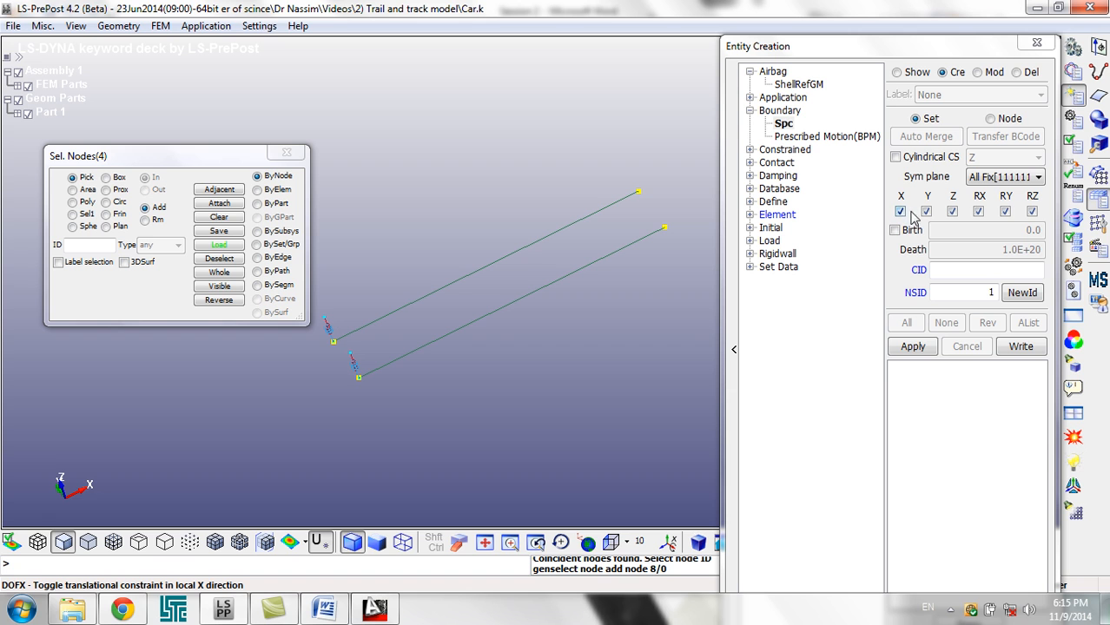
click(912, 346)
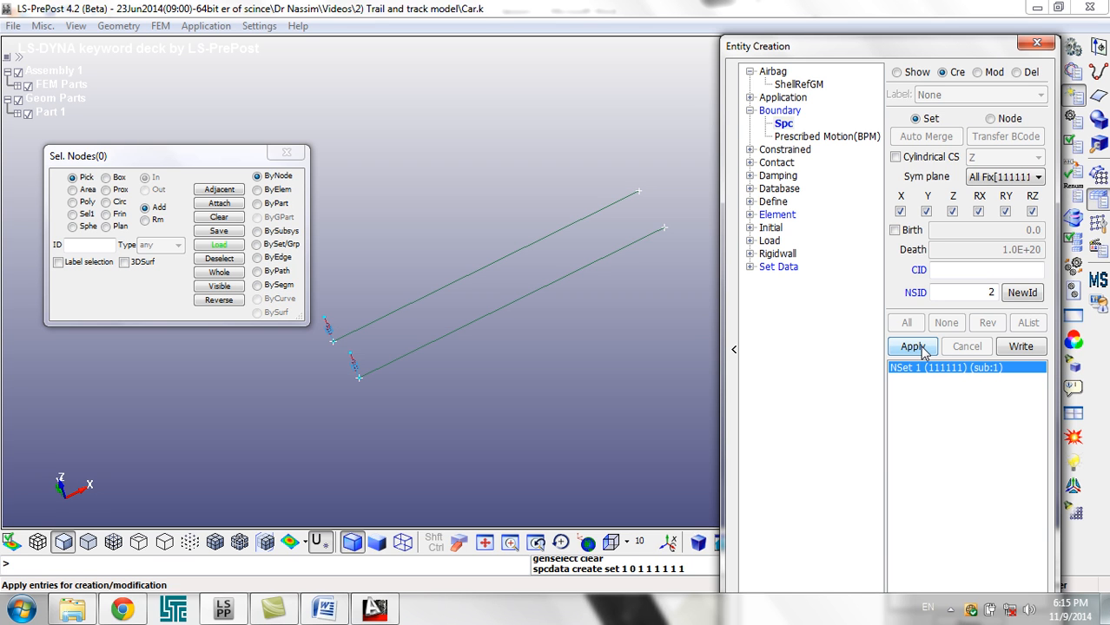
- Check the elevation sketch of the car on the track in the Session 2 Word document and return to LS-PrePost
click(323, 610)
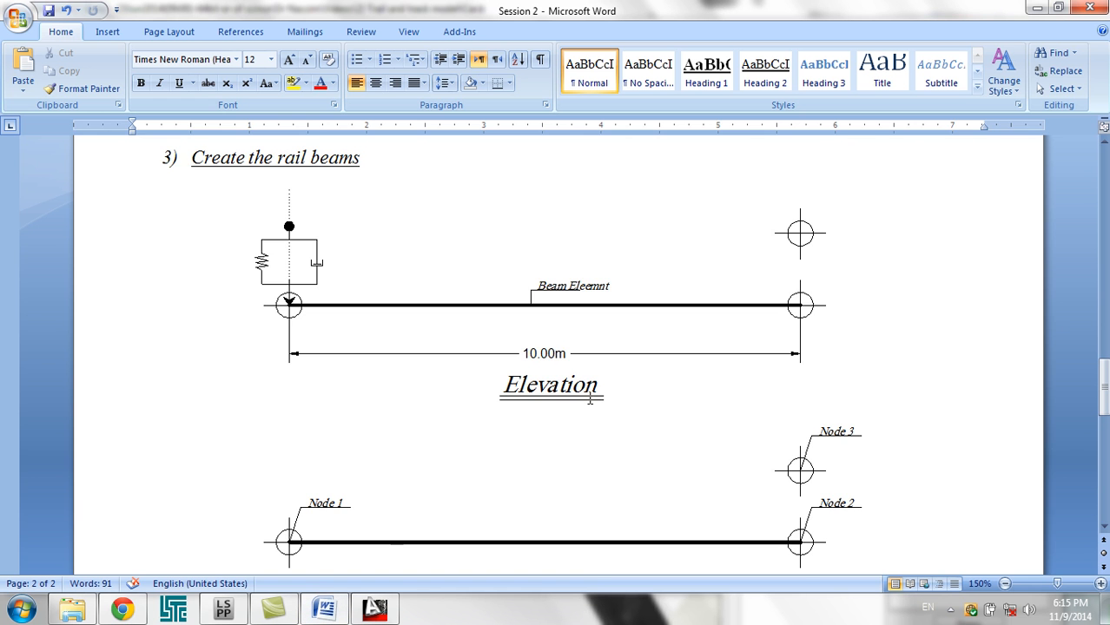
scroll(589, 399, up, 3)
scroll(610, 498, up, 3)
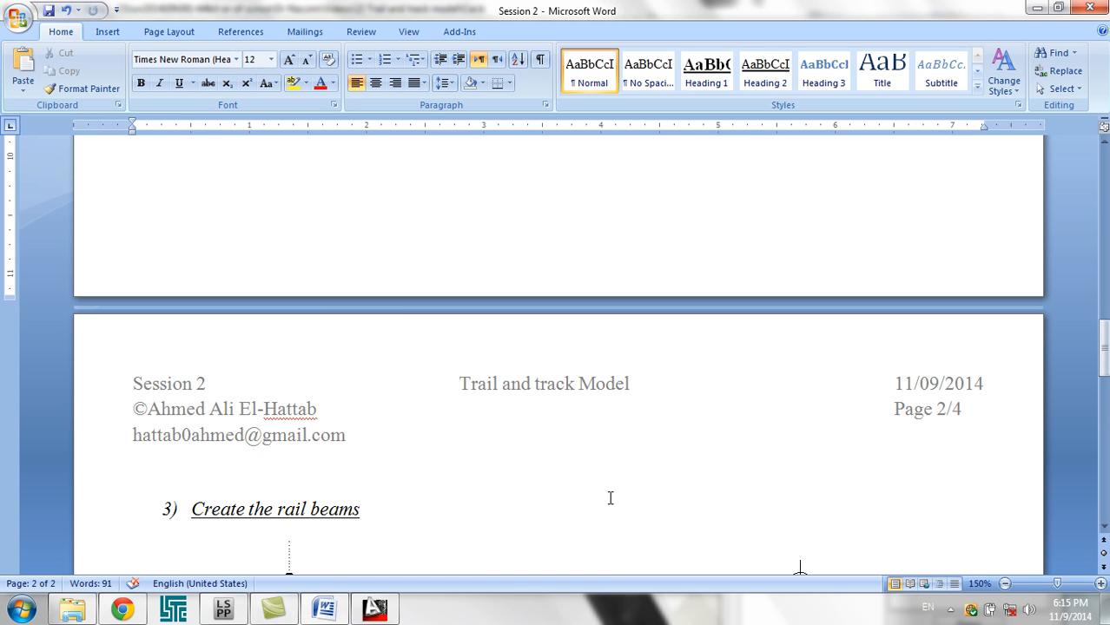
scroll(611, 498, up, 12)
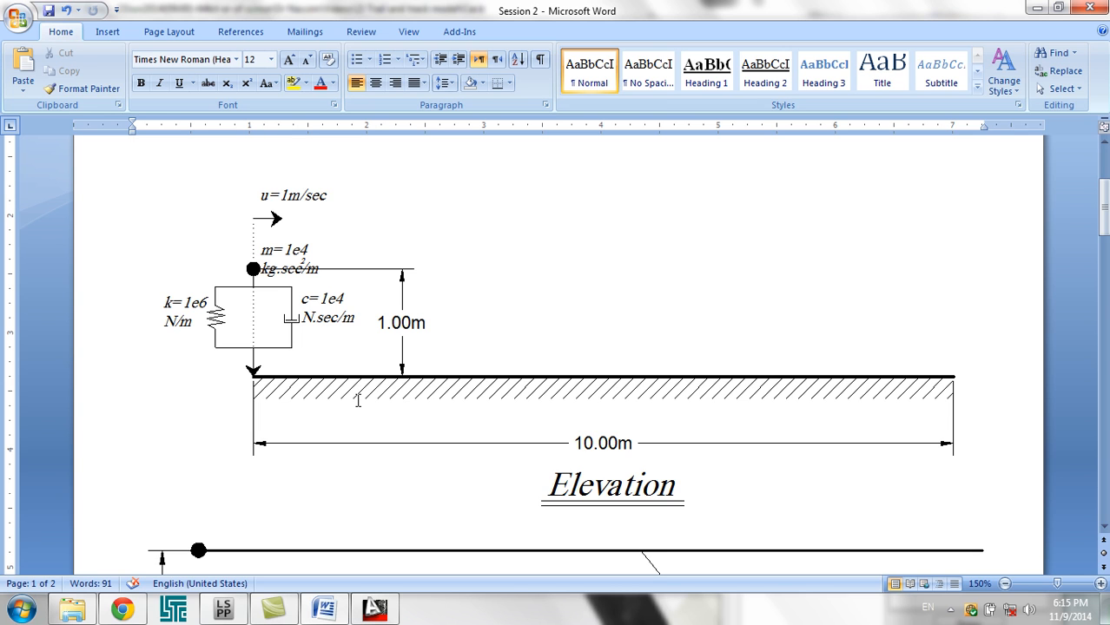
click(214, 615)
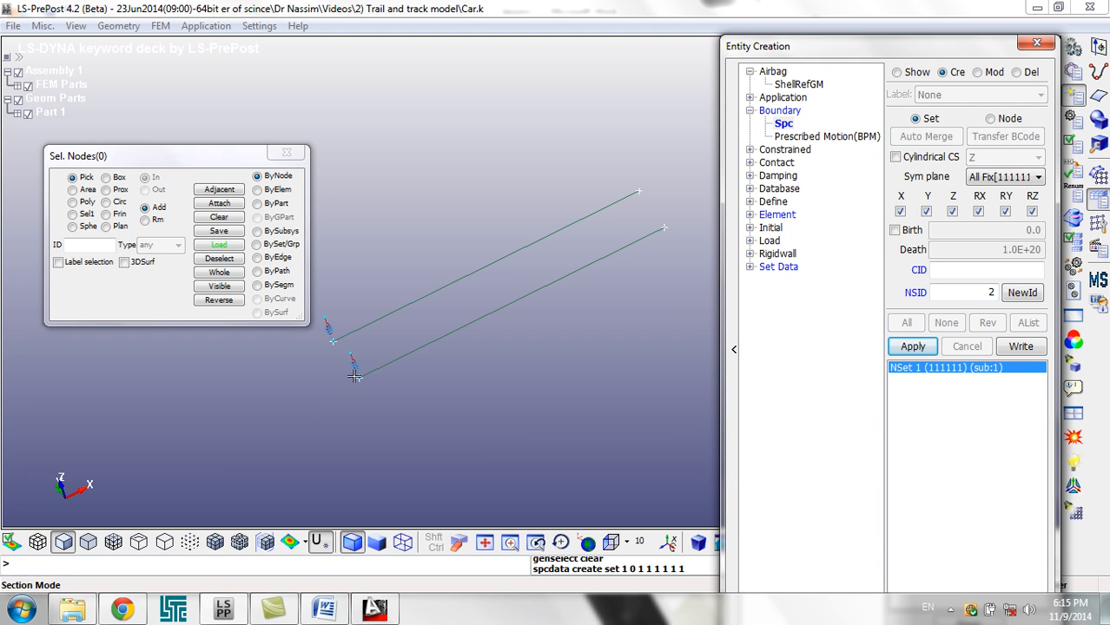
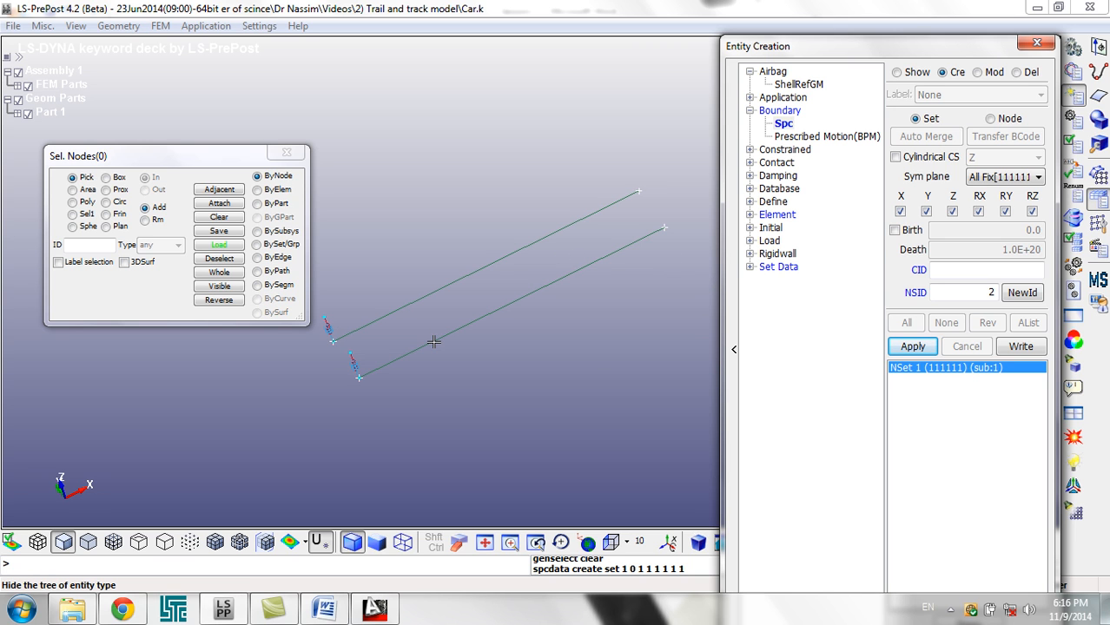
- Examine where the two spring-damper cars meet the constrained ends of the rail beams
shift+drag(444, 436, 528, 434)
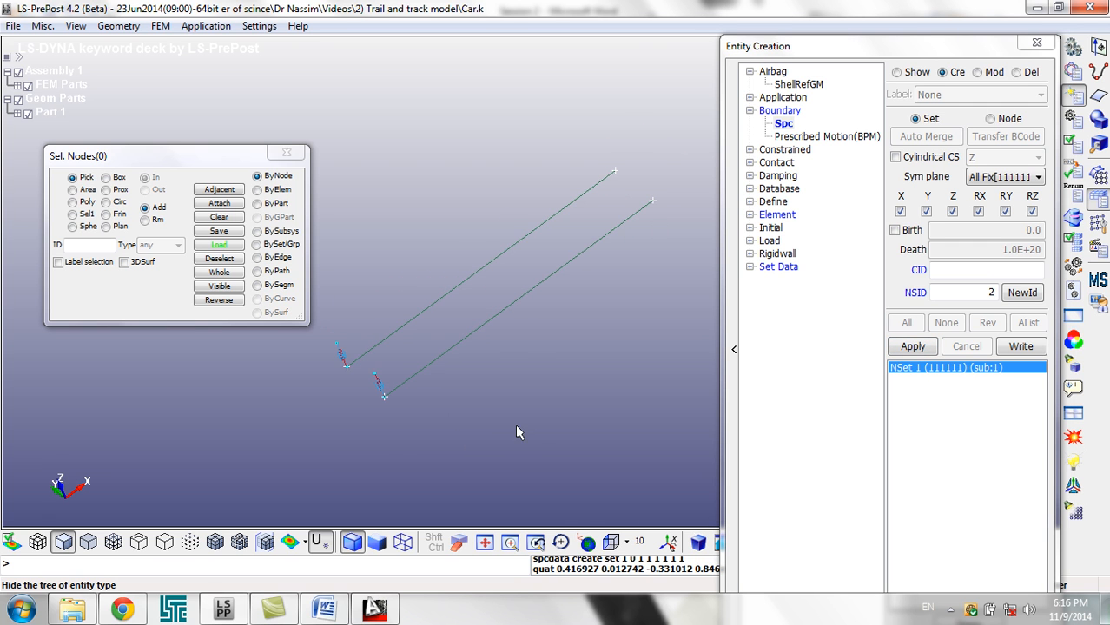
scroll(521, 306, down, 2)
shift+right_drag(440, 335, 427, 372)
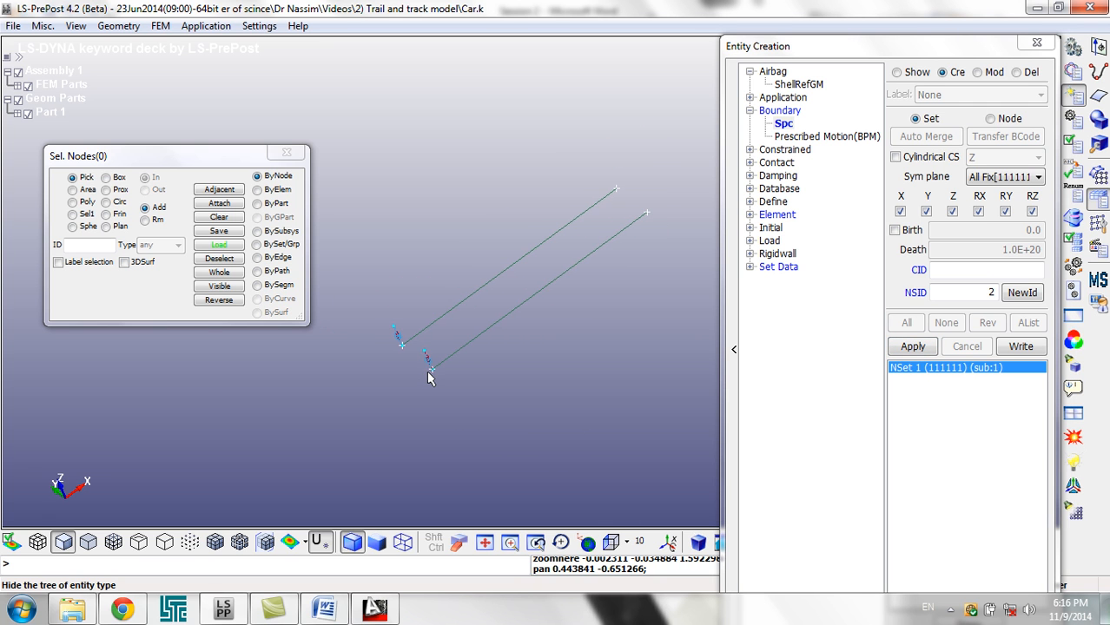
scroll(429, 375, up, 2)
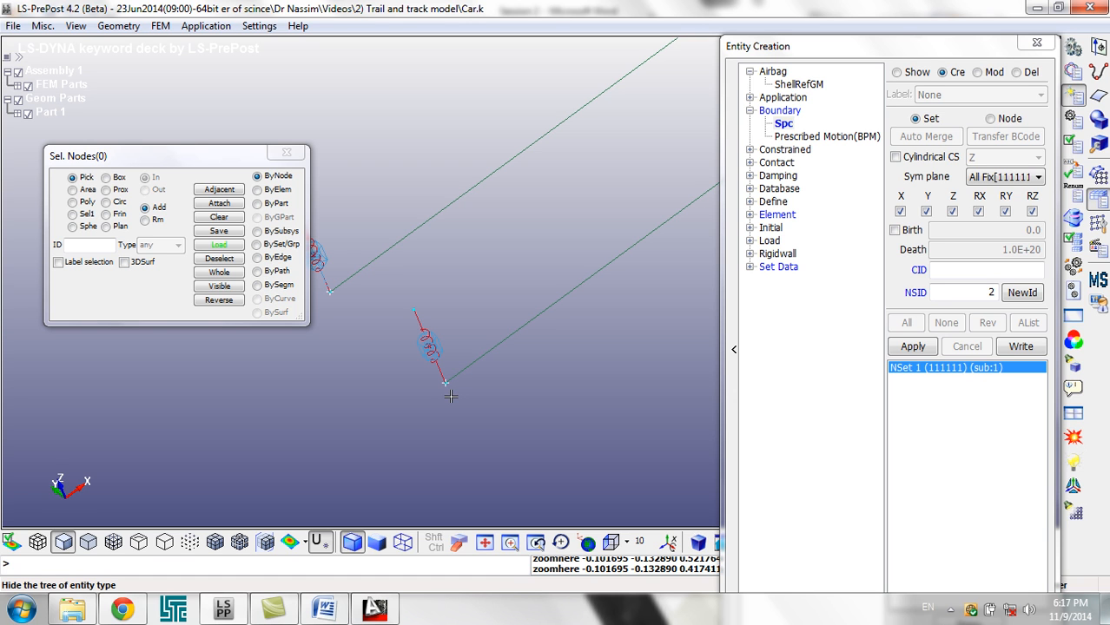
shift+scroll(447, 355, down, 1)
shift+right_drag(446, 355, 438, 397)
shift+scroll(438, 397, down, 1)
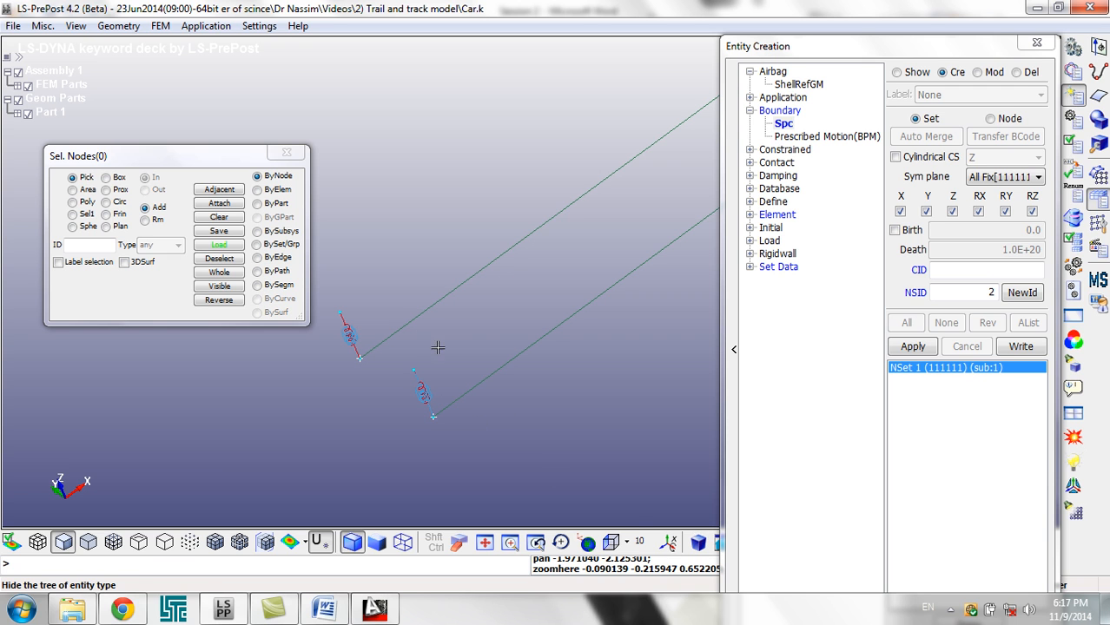
click(629, 545)
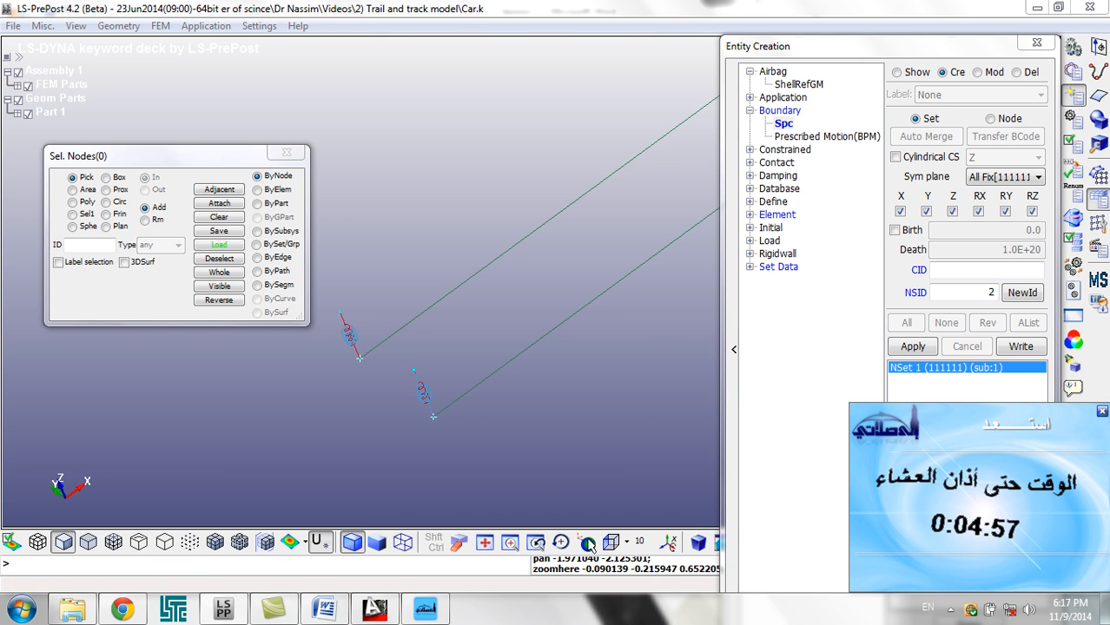
- Dismiss the prayer-time reminder and quit its background program
click(1102, 411)
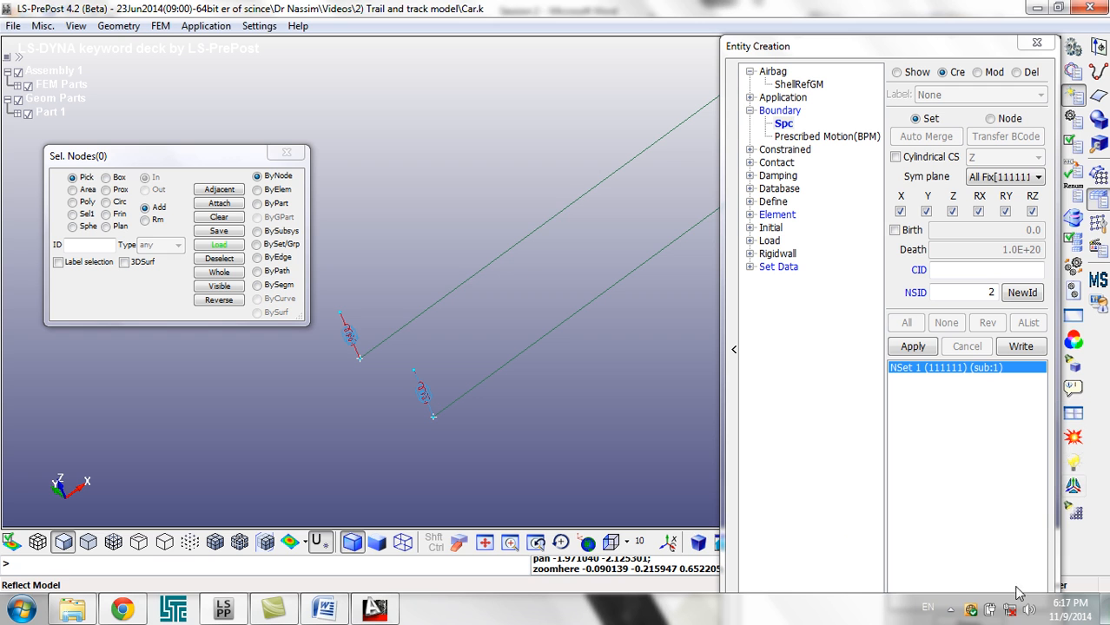
click(952, 611)
right_click(986, 505)
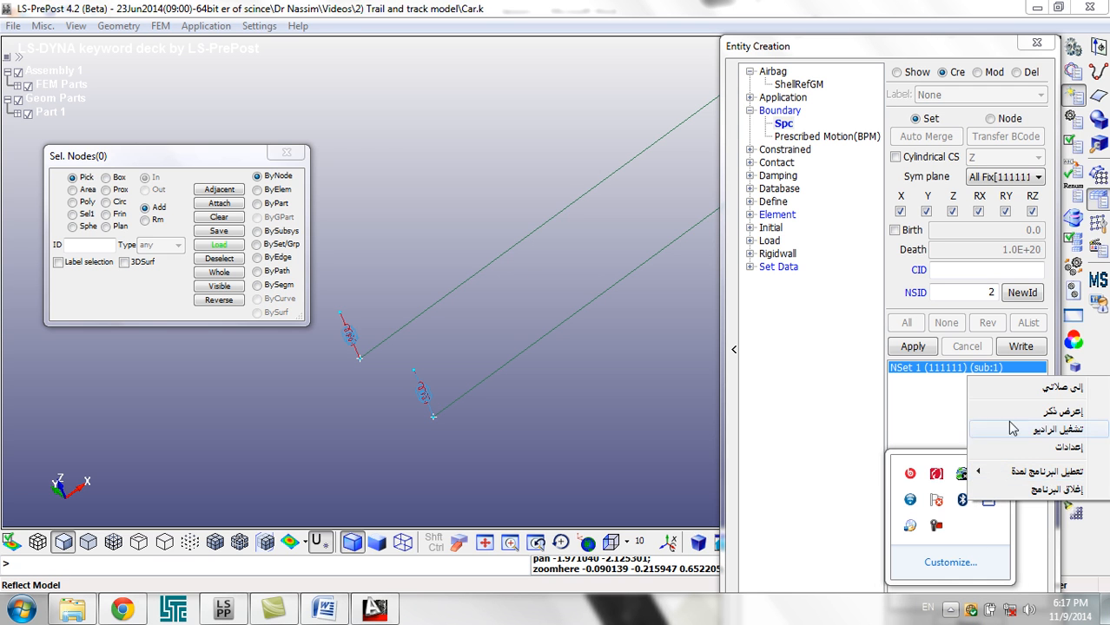
click(1030, 489)
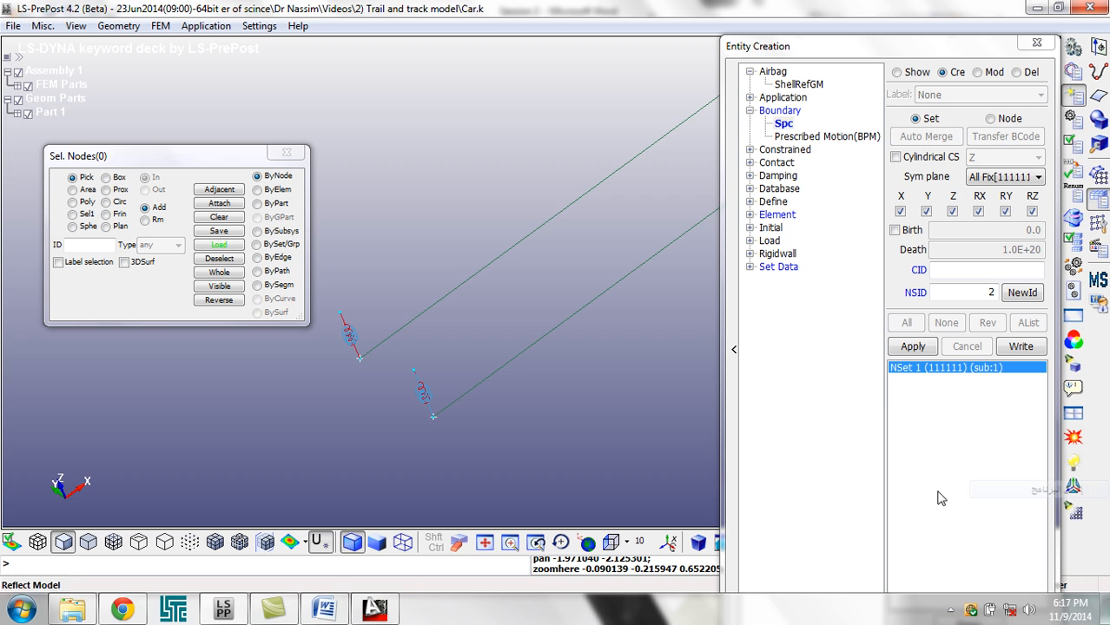
- Constrain only Y translation for all ten nodes, area-selected, with an SPC on node set 2, and close entity creation
click(533, 436)
scroll(458, 417, down, 2)
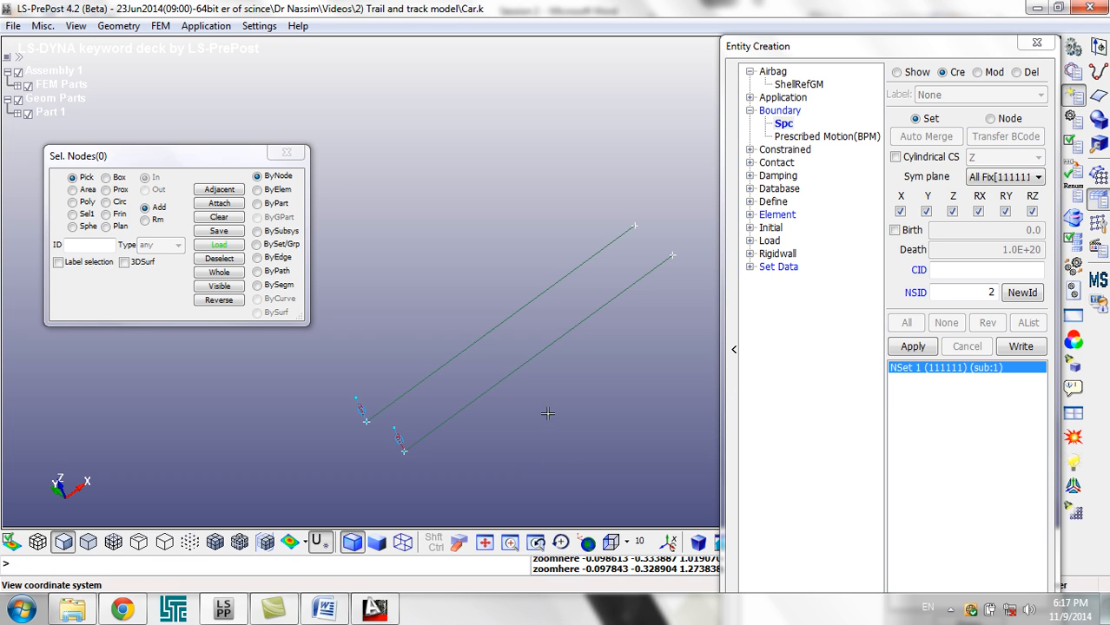
click(900, 211)
click(953, 212)
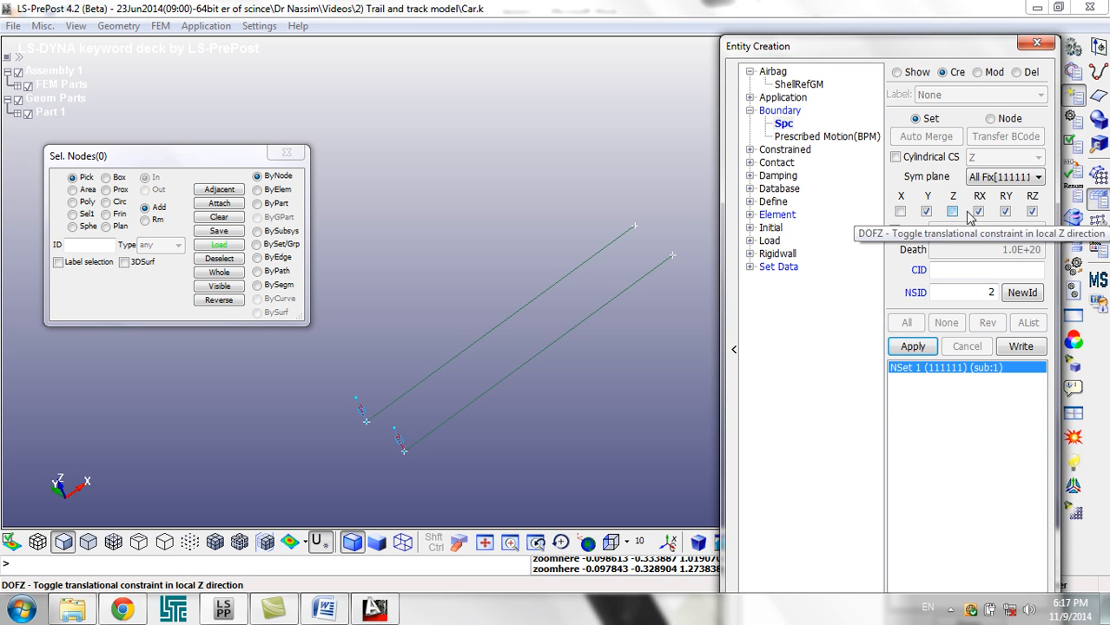
click(979, 211)
click(1005, 212)
click(1032, 211)
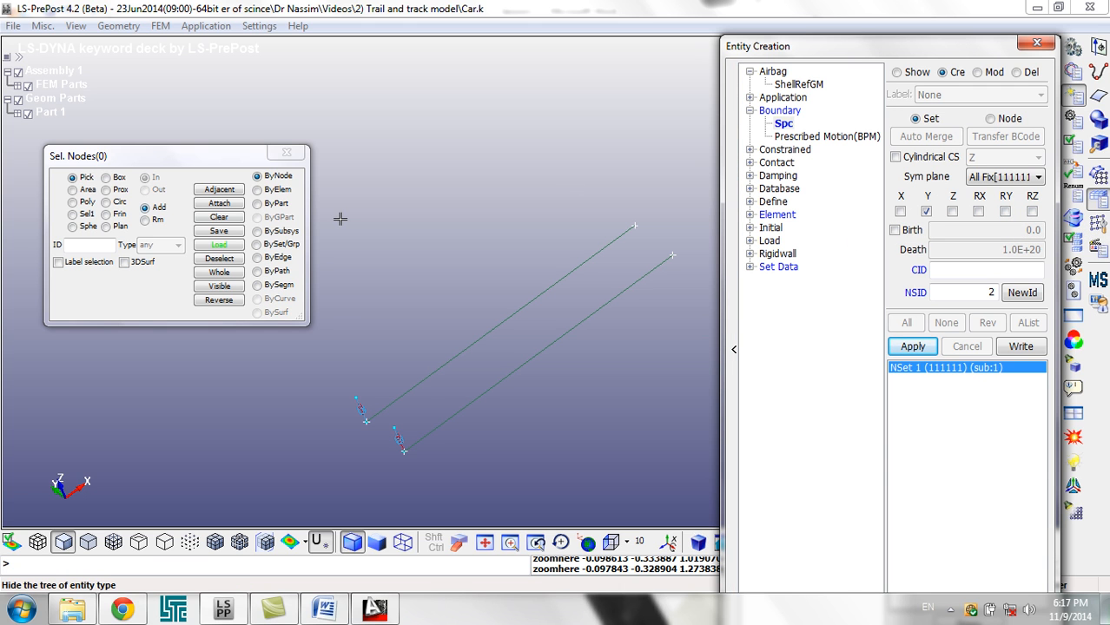
click(74, 189)
drag(323, 492, 650, 187)
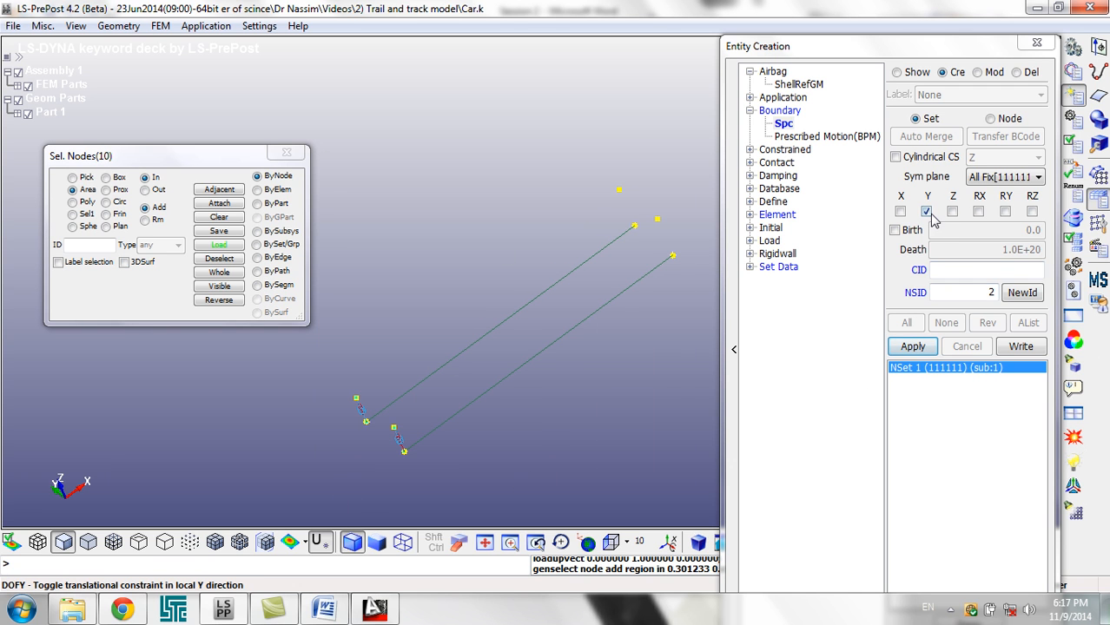
click(914, 347)
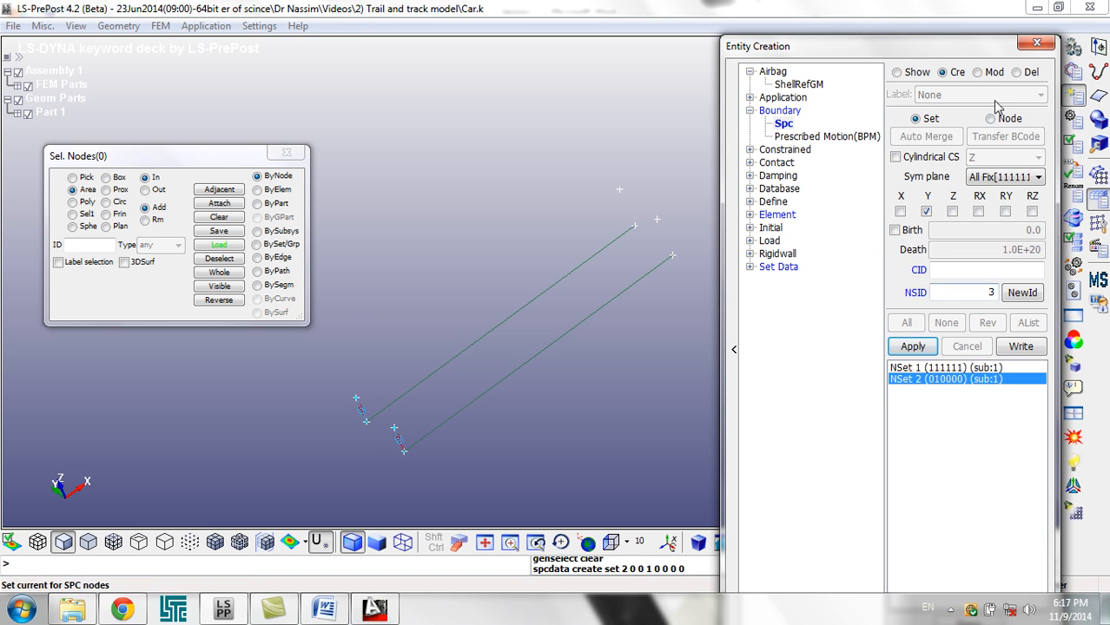
click(1034, 46)
shift+drag(427, 472, 372, 456)
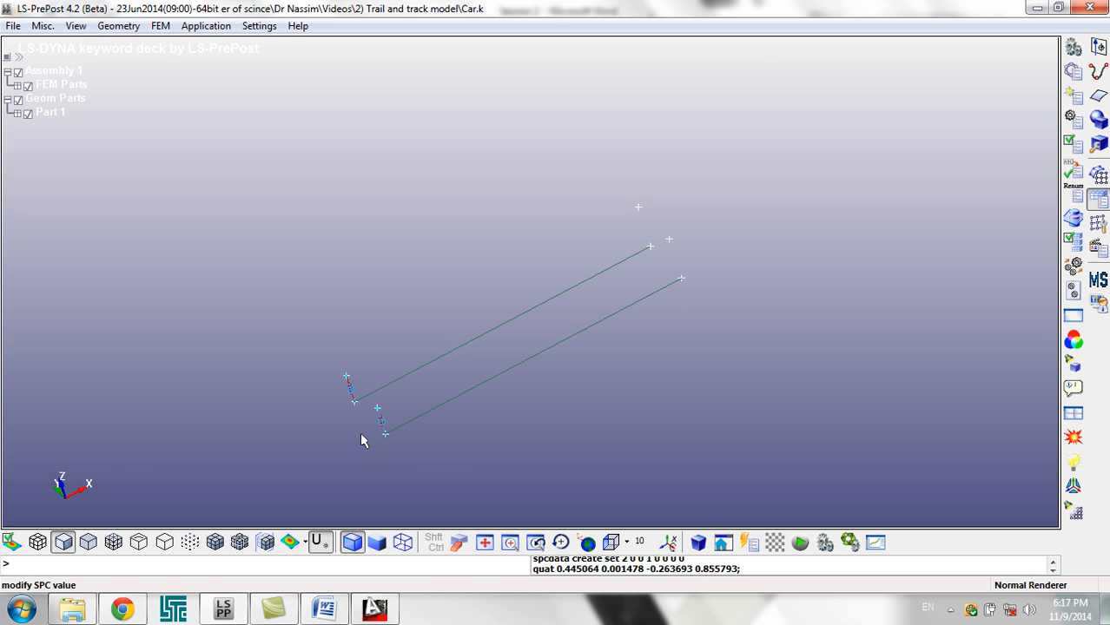
shift+drag(402, 431, 538, 391)
shift+drag(520, 446, 412, 461)
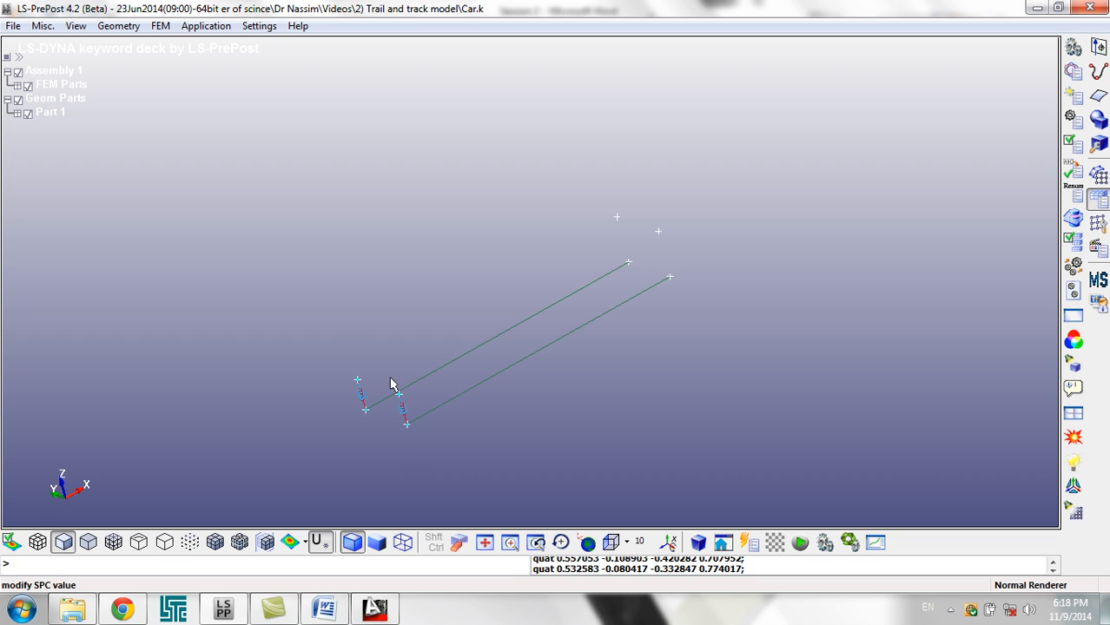
scroll(387, 432, down, 2)
scroll(388, 433, up, 2)
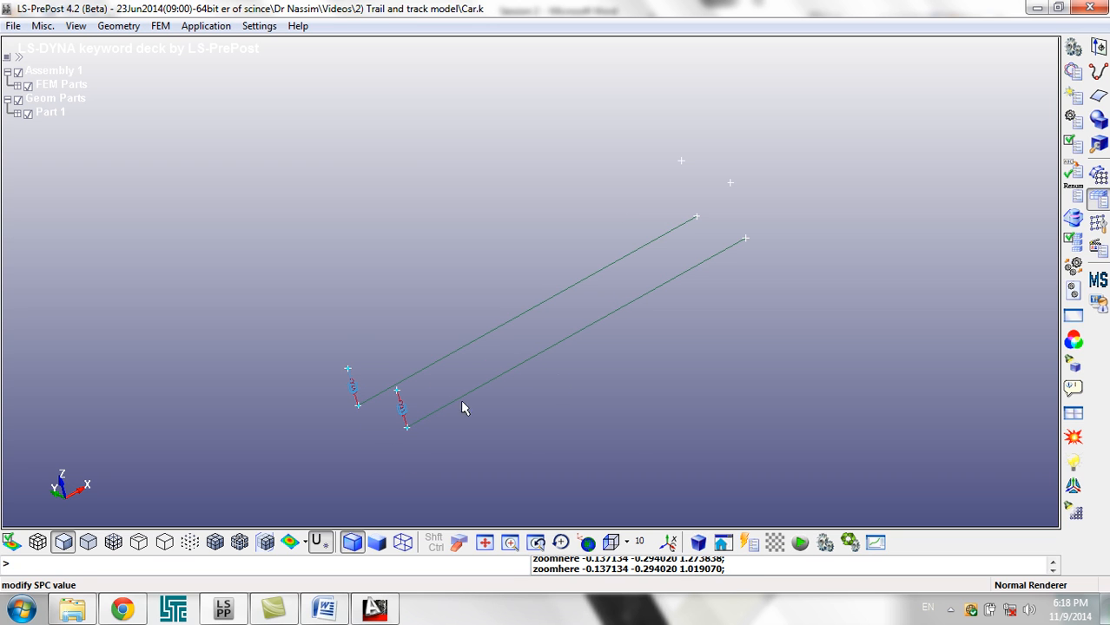
- Open the keyword manager and locate the SPC_SET keyword within the BOUNDARY group
click(1072, 73)
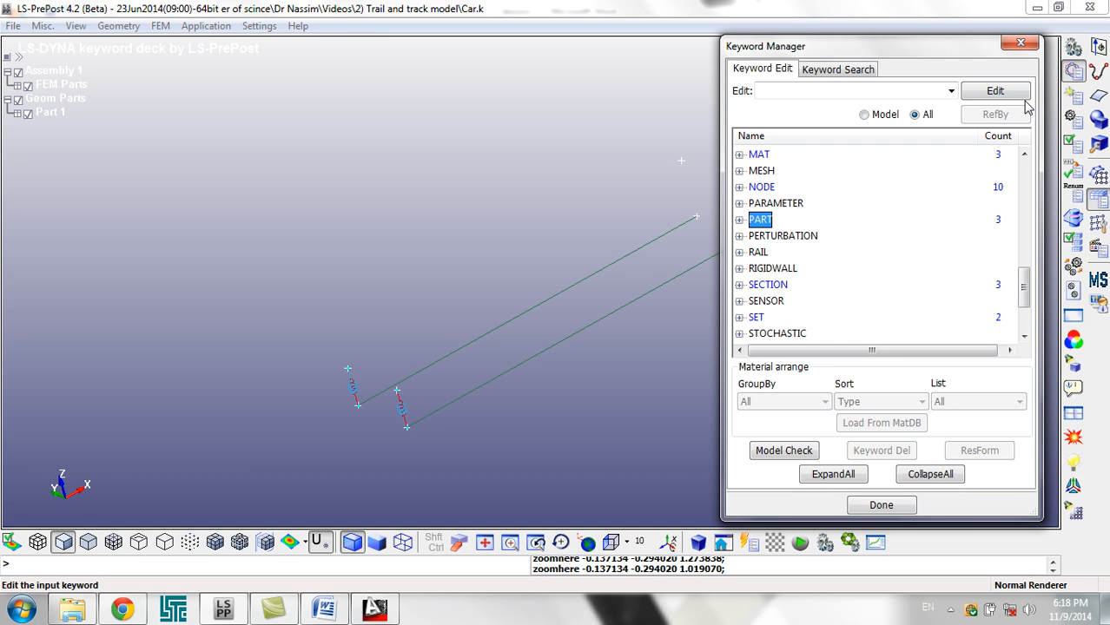
click(762, 187)
scroll(736, 213, up, 10)
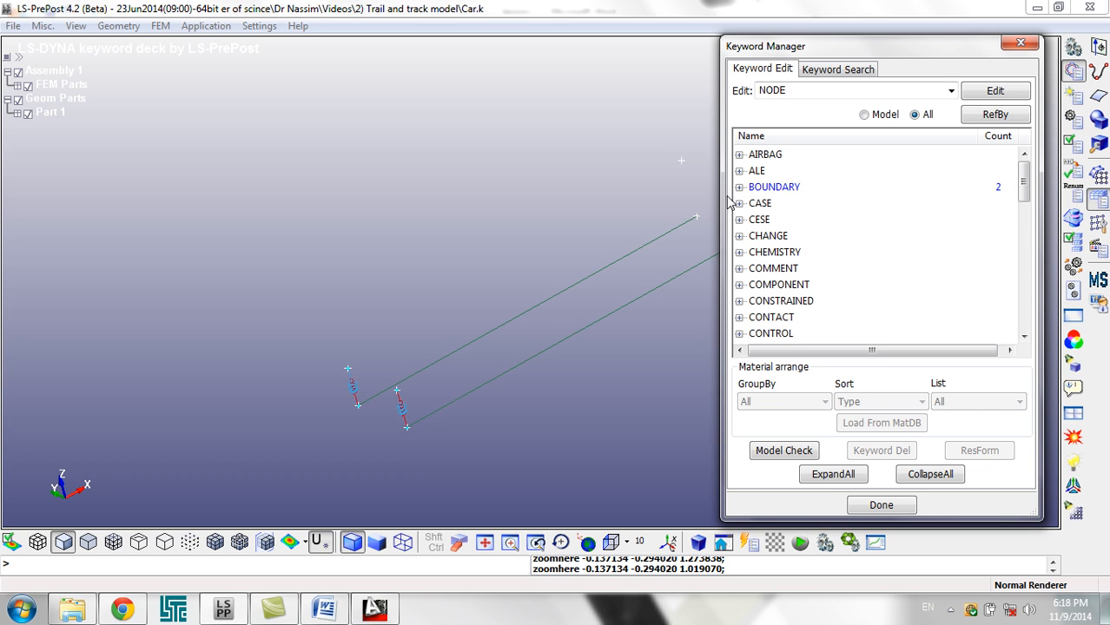
click(740, 188)
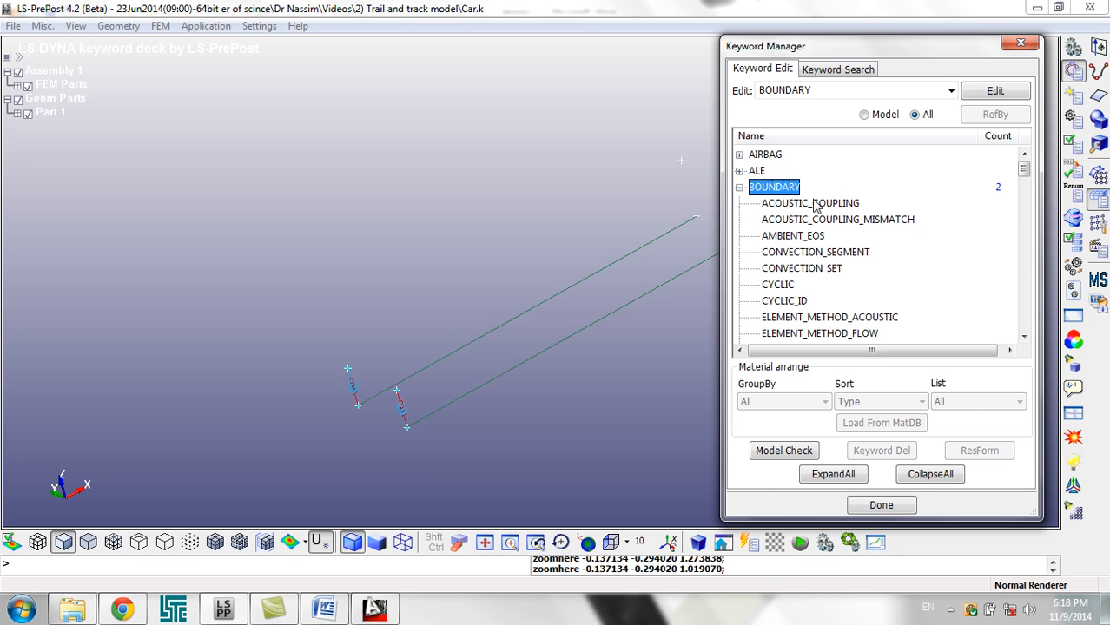
scroll(821, 202, down, 4)
scroll(821, 202, down, 5)
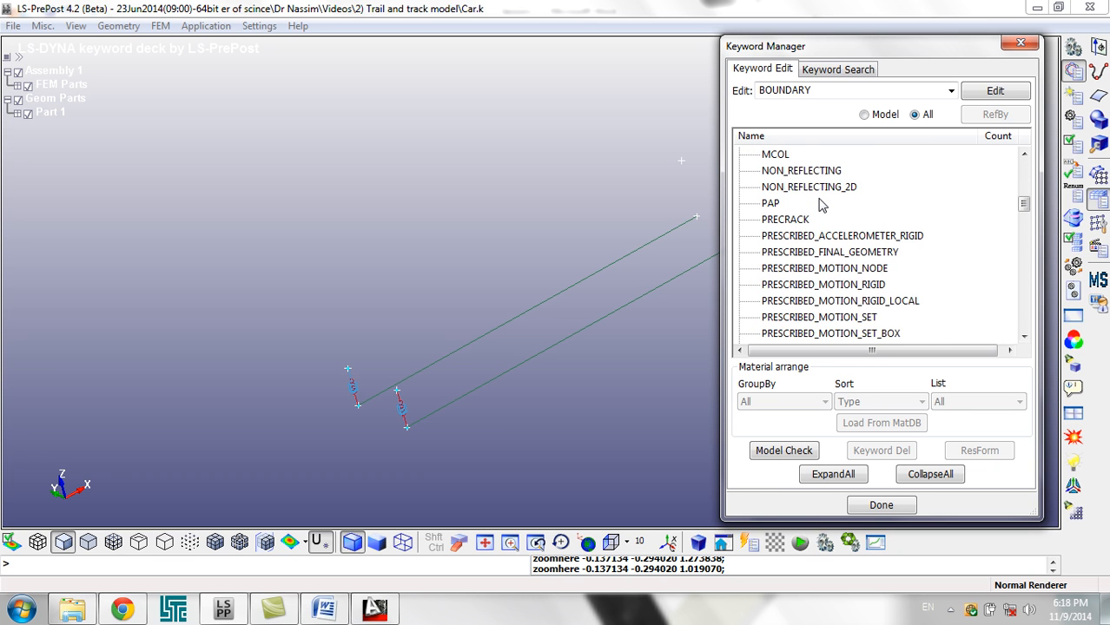
scroll(821, 205, down, 8)
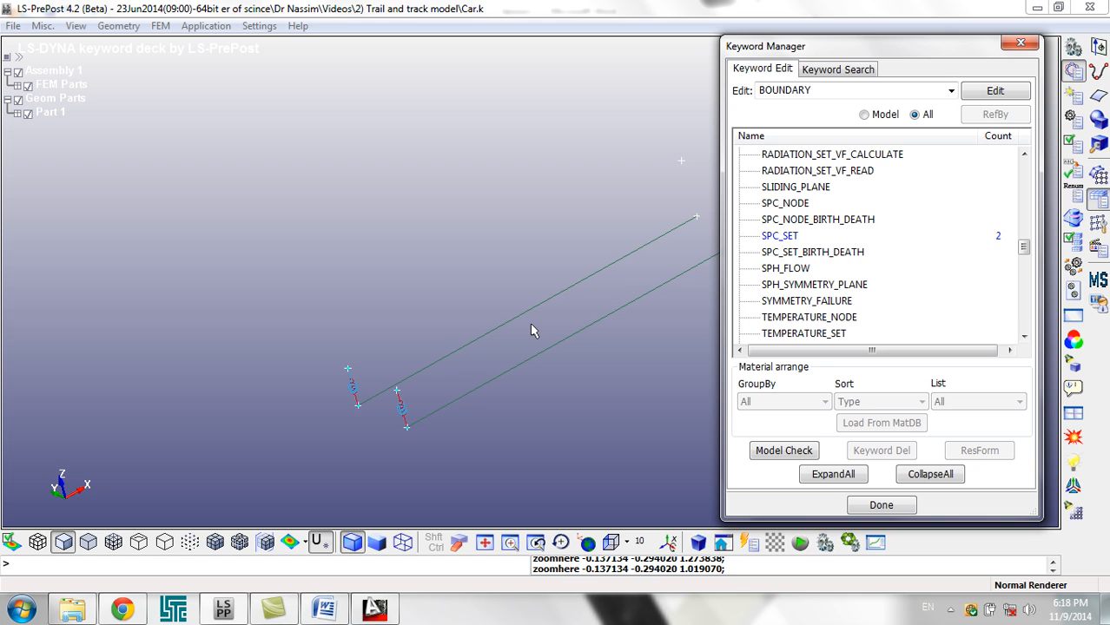
- Look through the BOUNDARY keywords and compare the PRESCRIBED_MOTION_NODE and PRESCRIBED_MOTION_SET options for moving the cars
click(791, 220)
scroll(841, 252, up, 8)
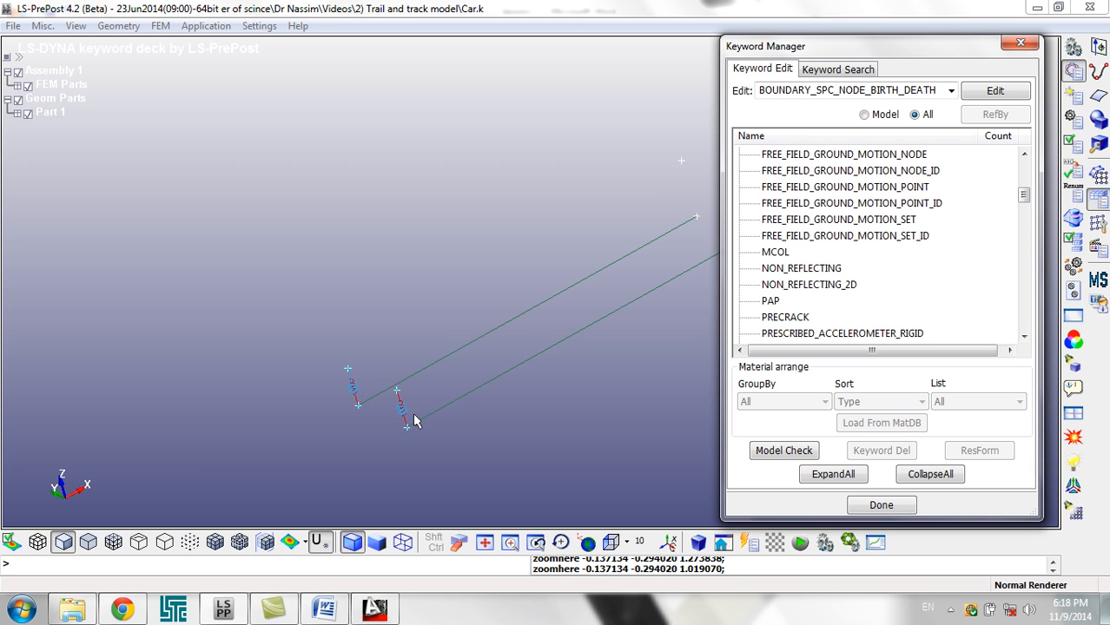
click(849, 252)
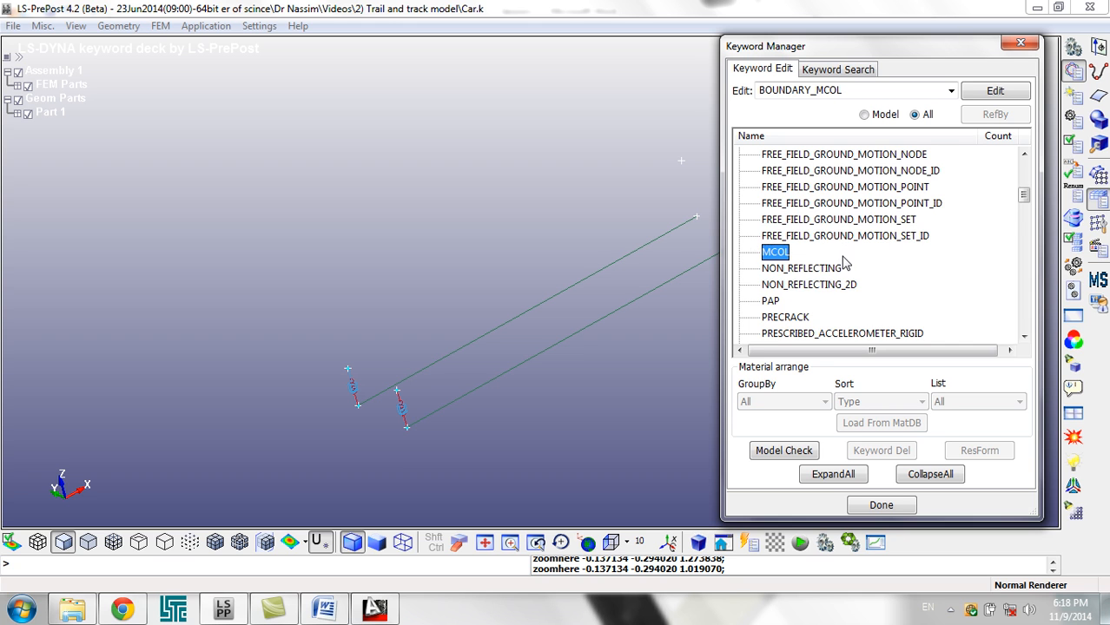
scroll(841, 256, down, 4)
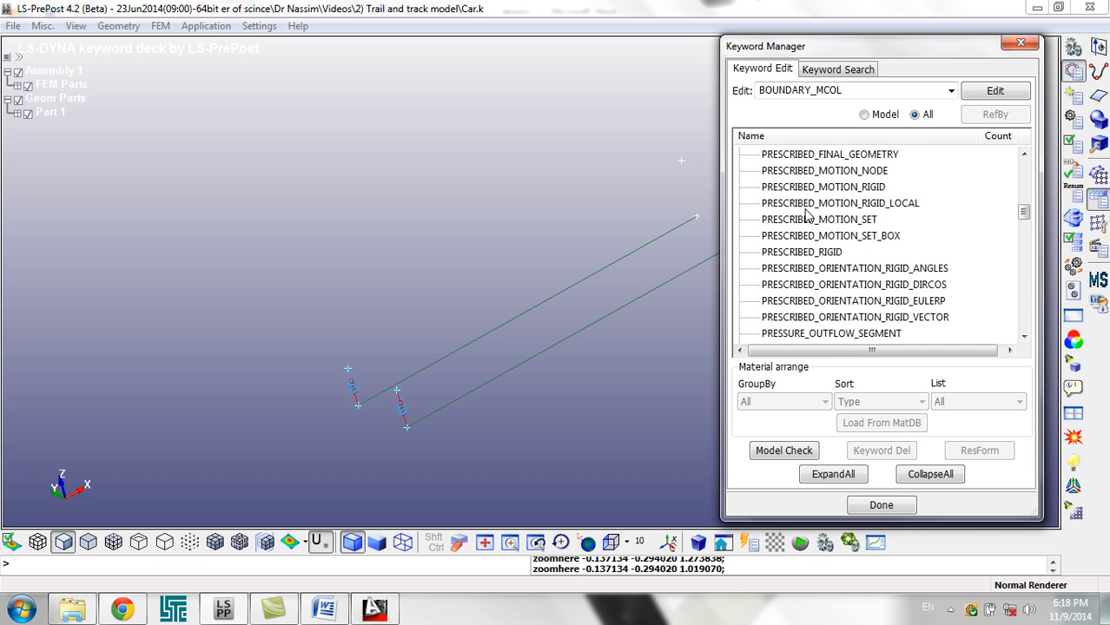
scroll(837, 184, up, 2)
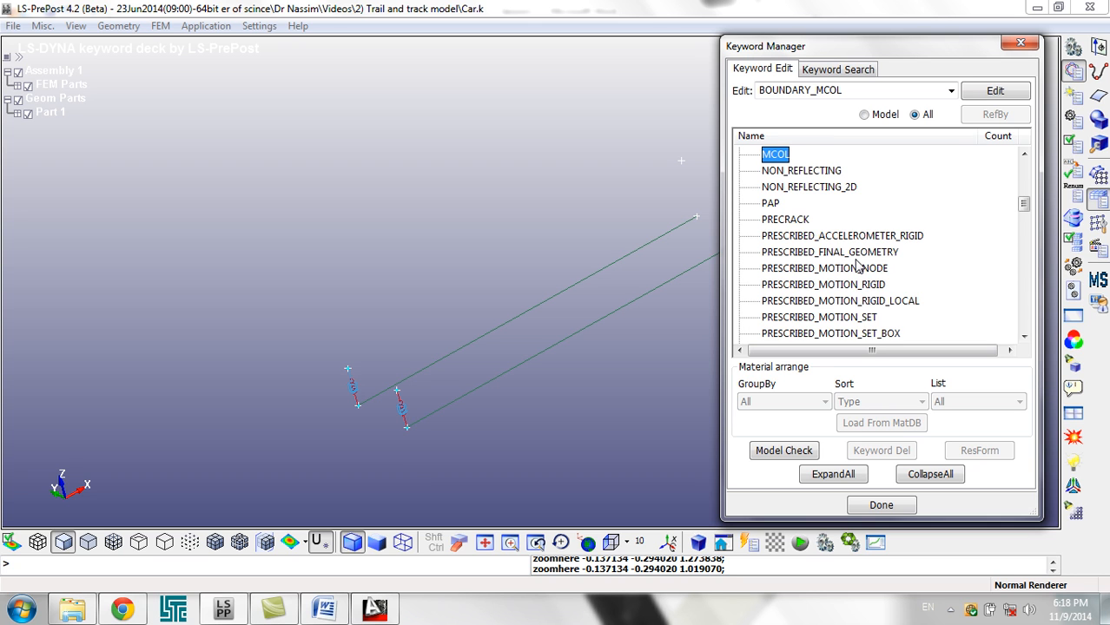
scroll(858, 265, down, 2)
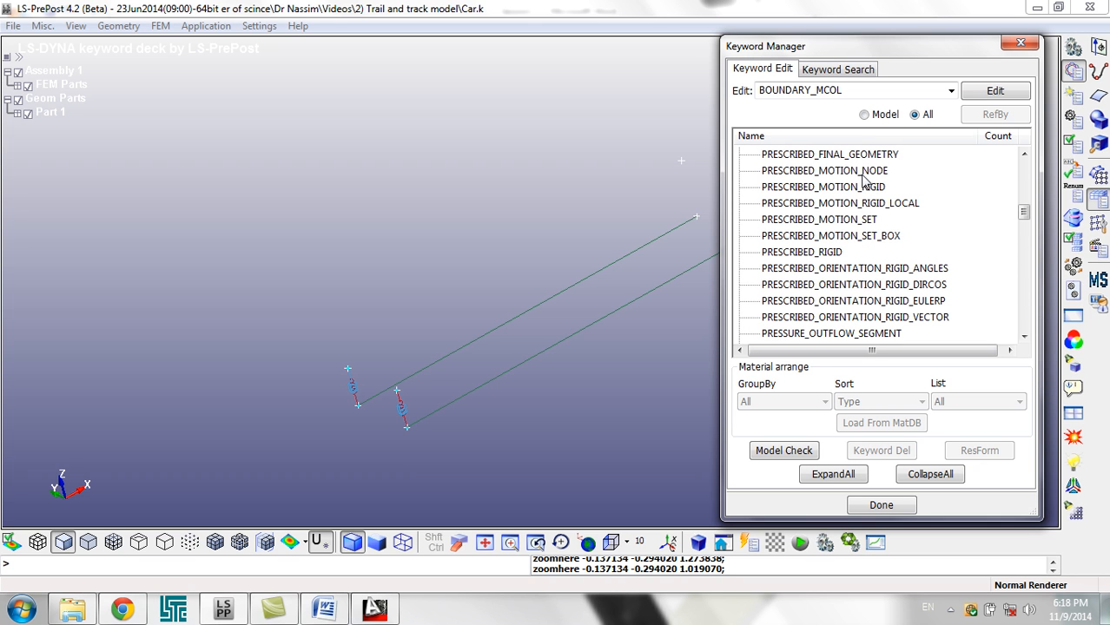
click(862, 223)
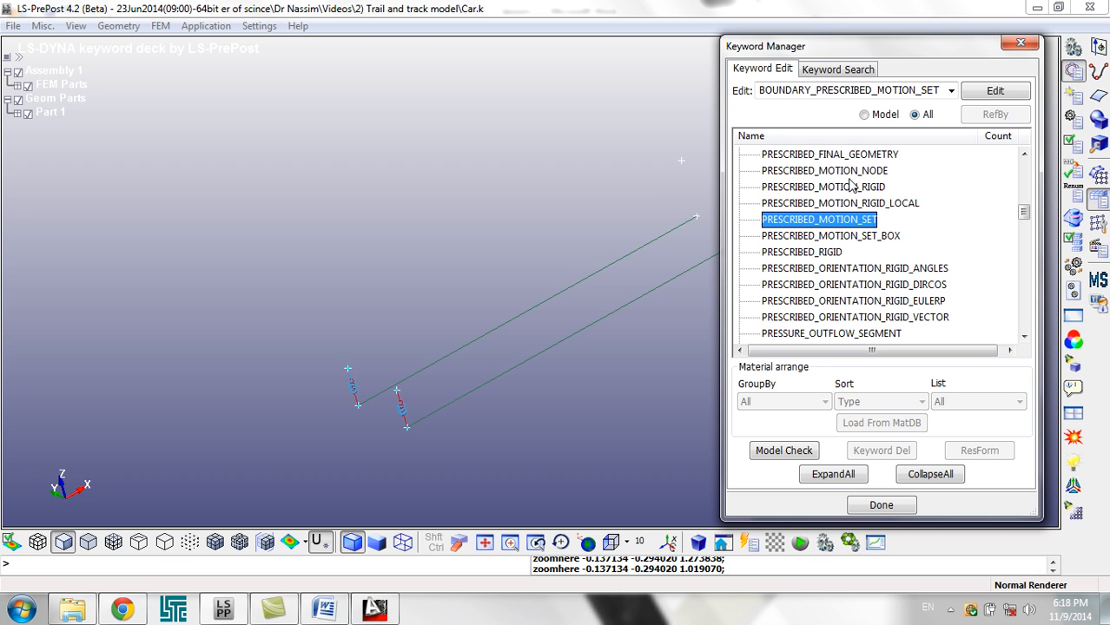
click(769, 173)
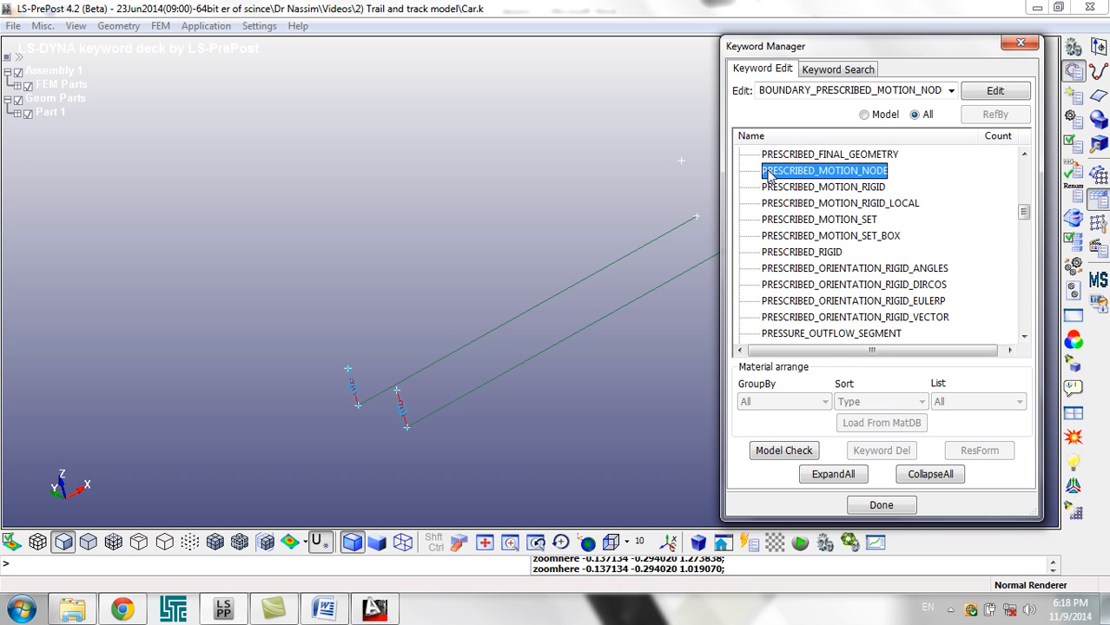
click(782, 222)
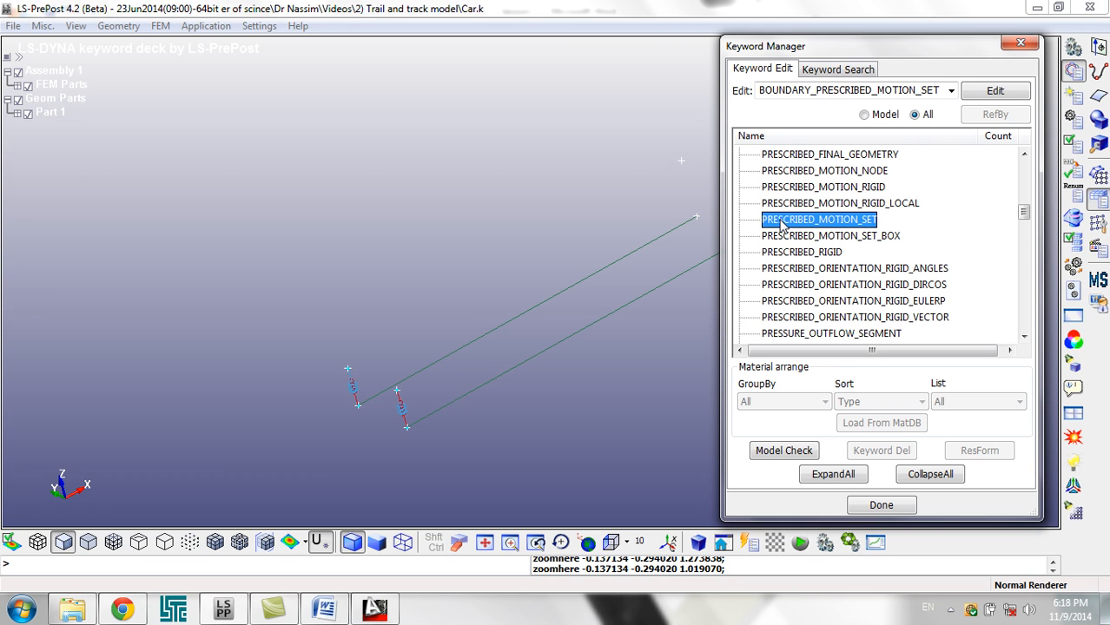
click(858, 173)
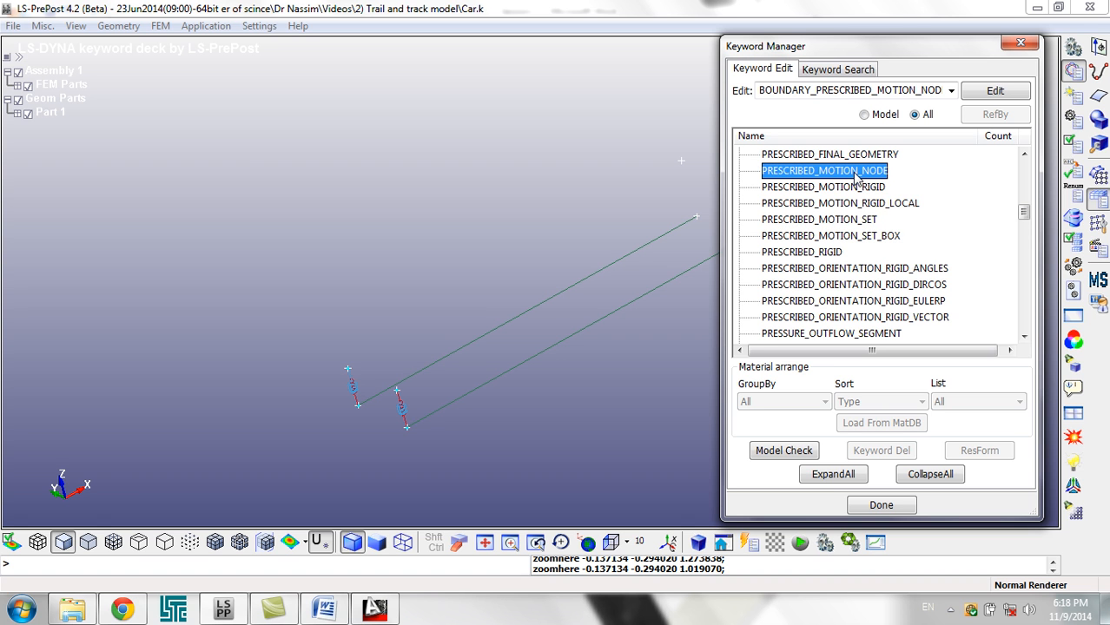
- View the blank BOUNDARY_PRESCRIBED_MOTION_NODE form beside the model, and close it and the keyword manager without adding a card
double_click(856, 173)
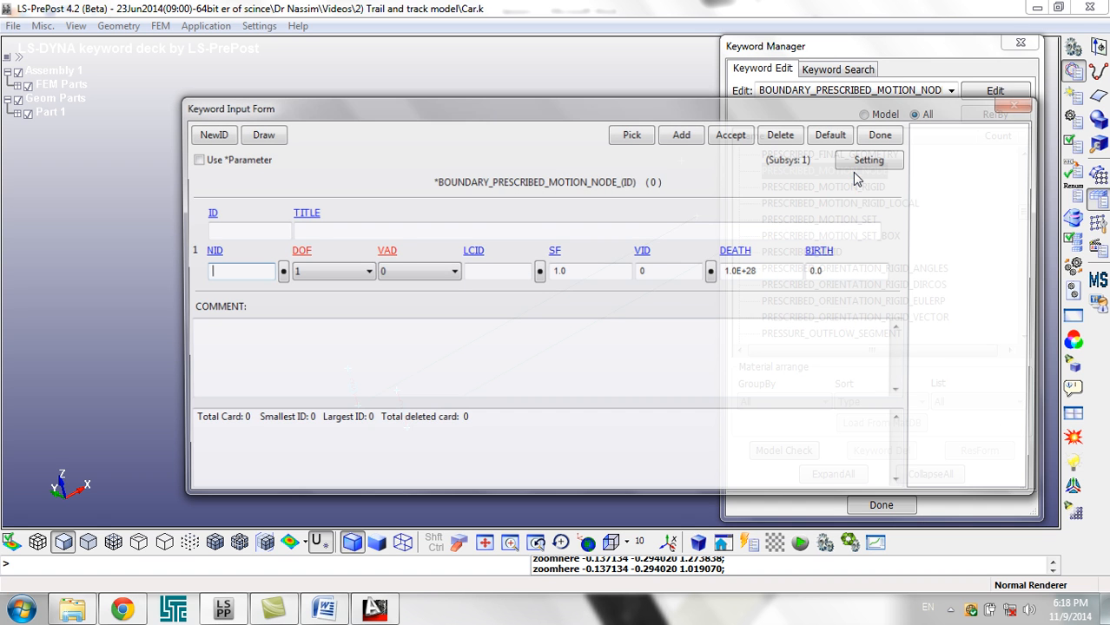
drag(434, 112, 749, 79)
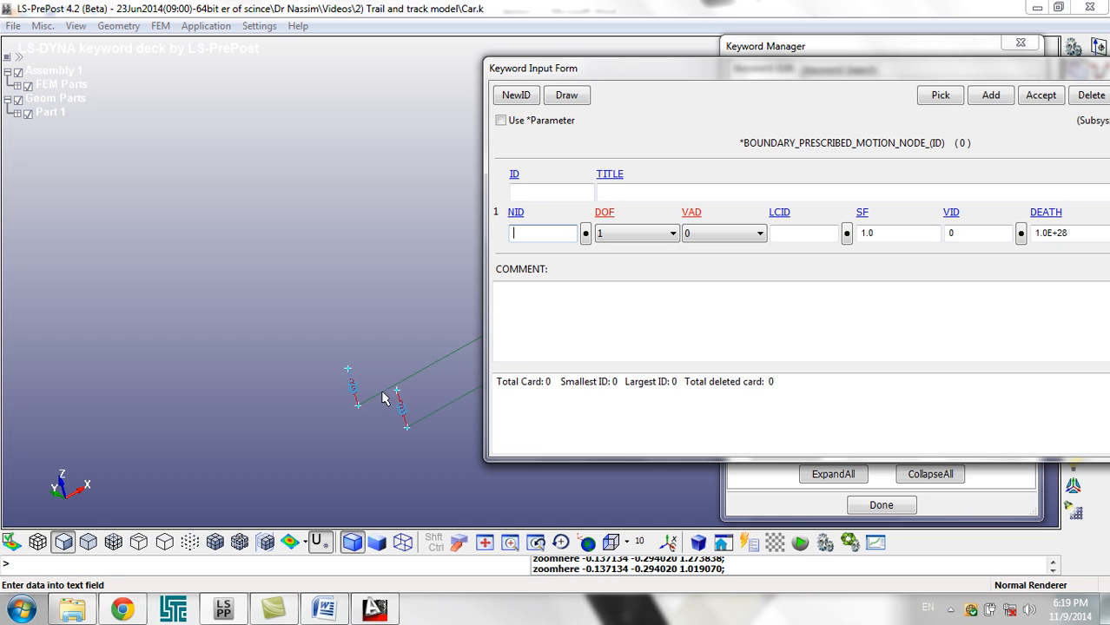
drag(1077, 68, 752, 78)
click(867, 105)
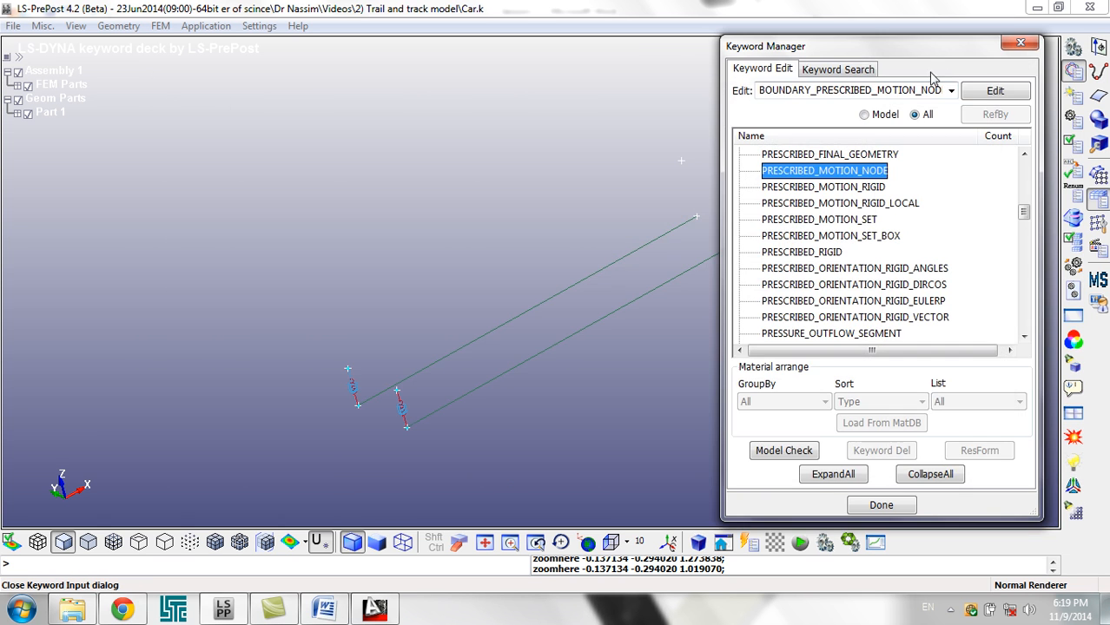
click(1019, 45)
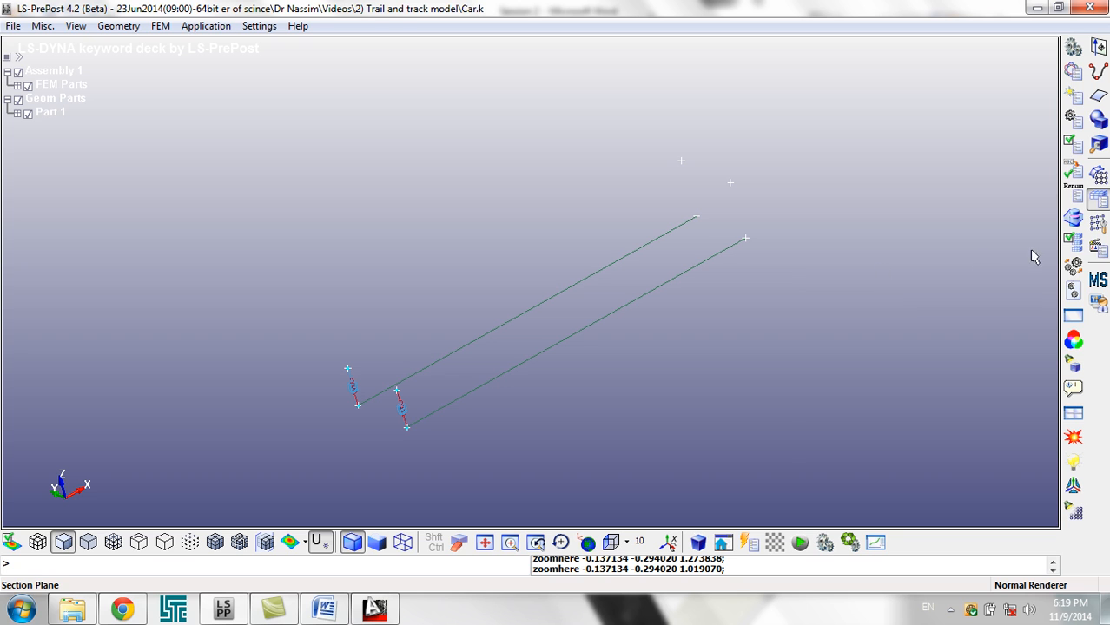
- Identify by single picking the upper nodes of both spring-damper cars and coincident node 1 at the base of the nearer car
click(1100, 224)
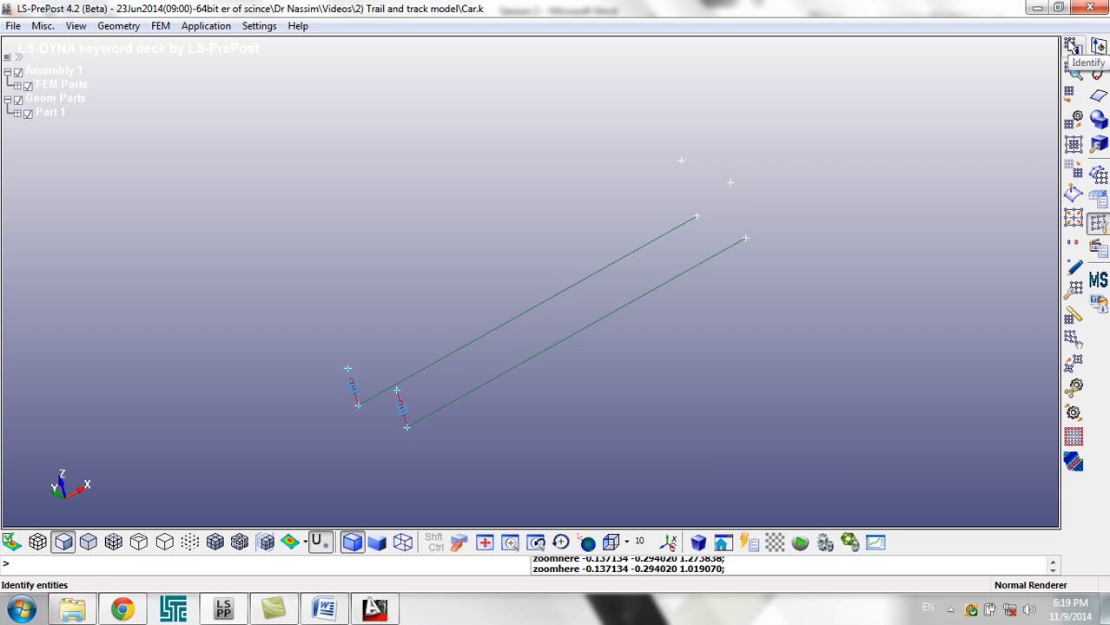
click(459, 543)
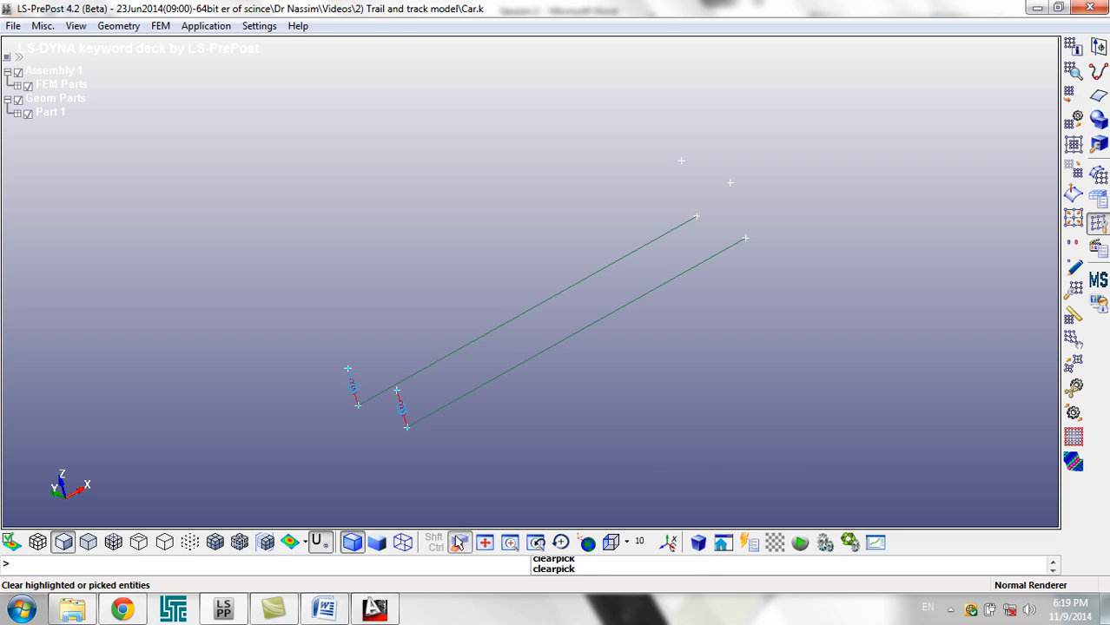
click(1075, 50)
drag(786, 57, 901, 75)
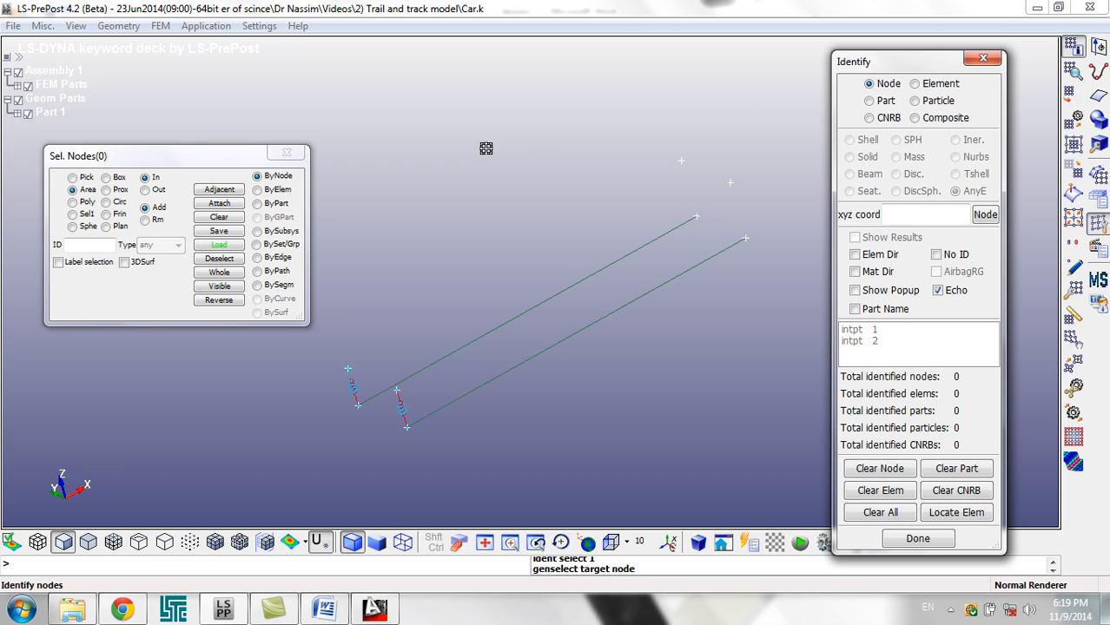
click(90, 179)
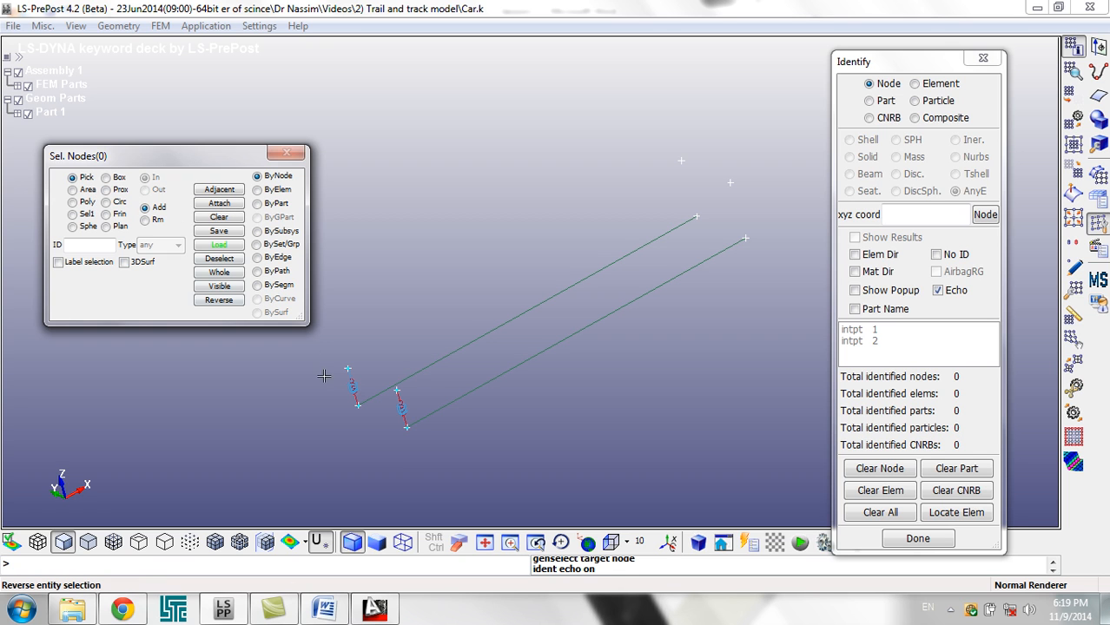
click(398, 392)
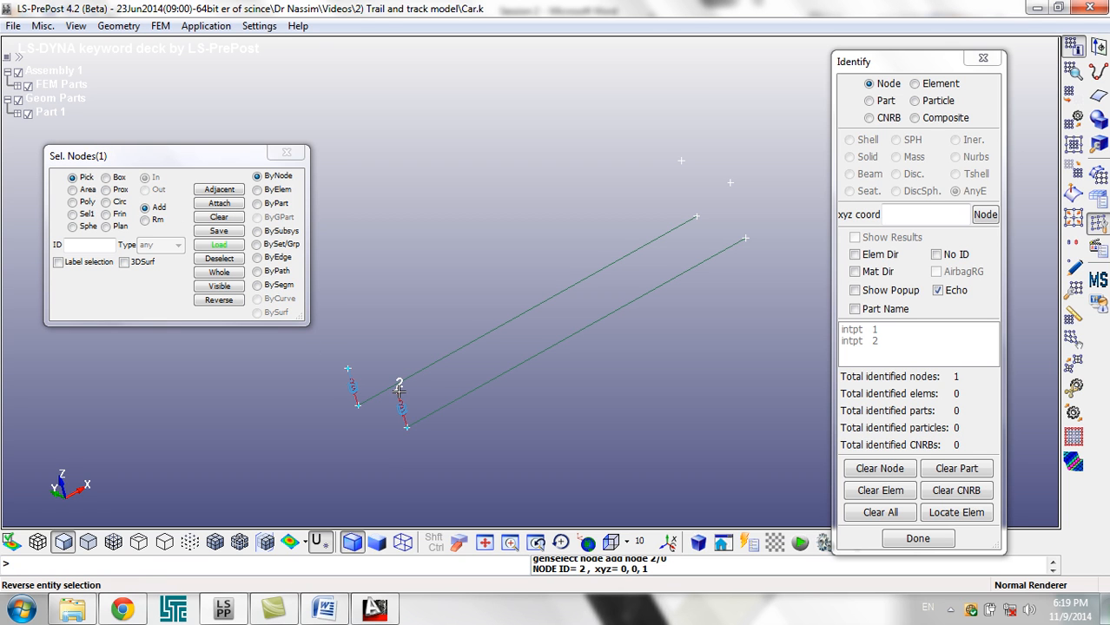
click(347, 369)
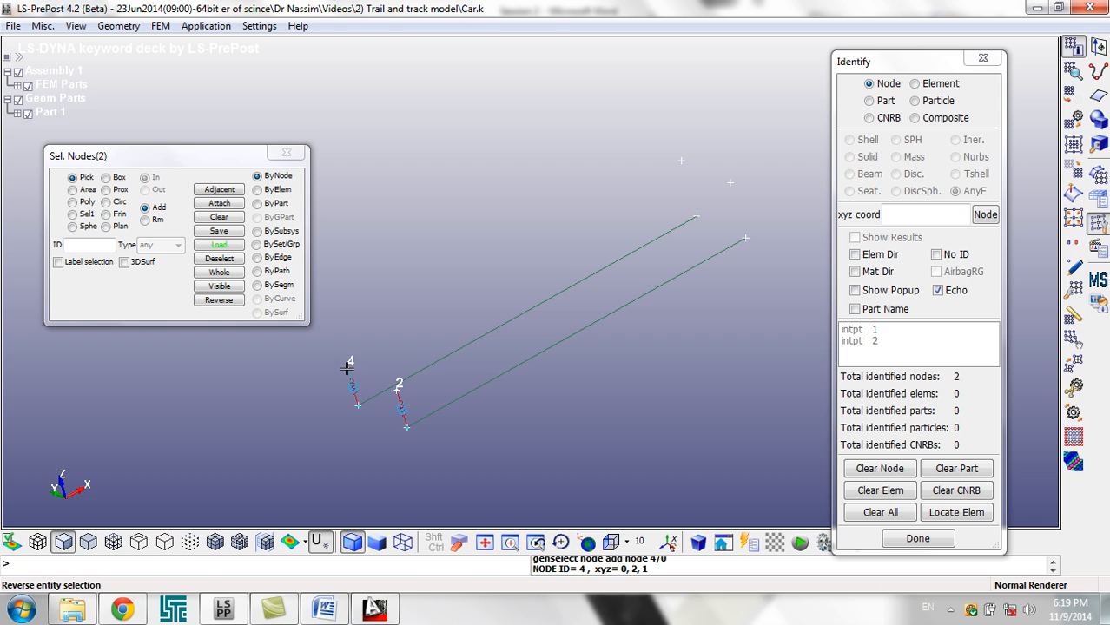
click(410, 432)
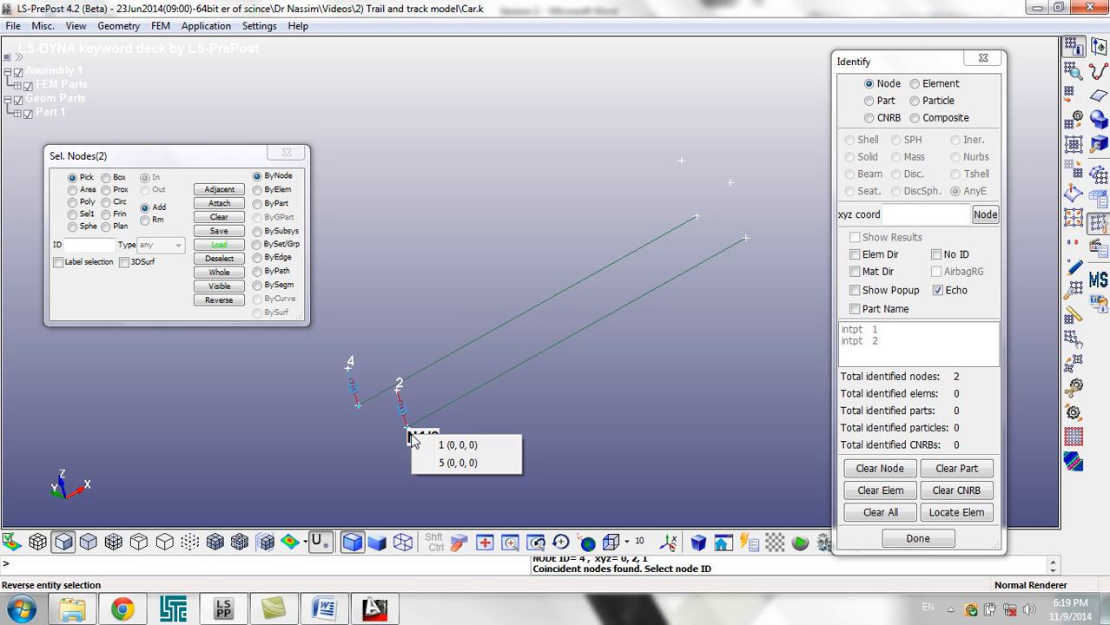
click(437, 446)
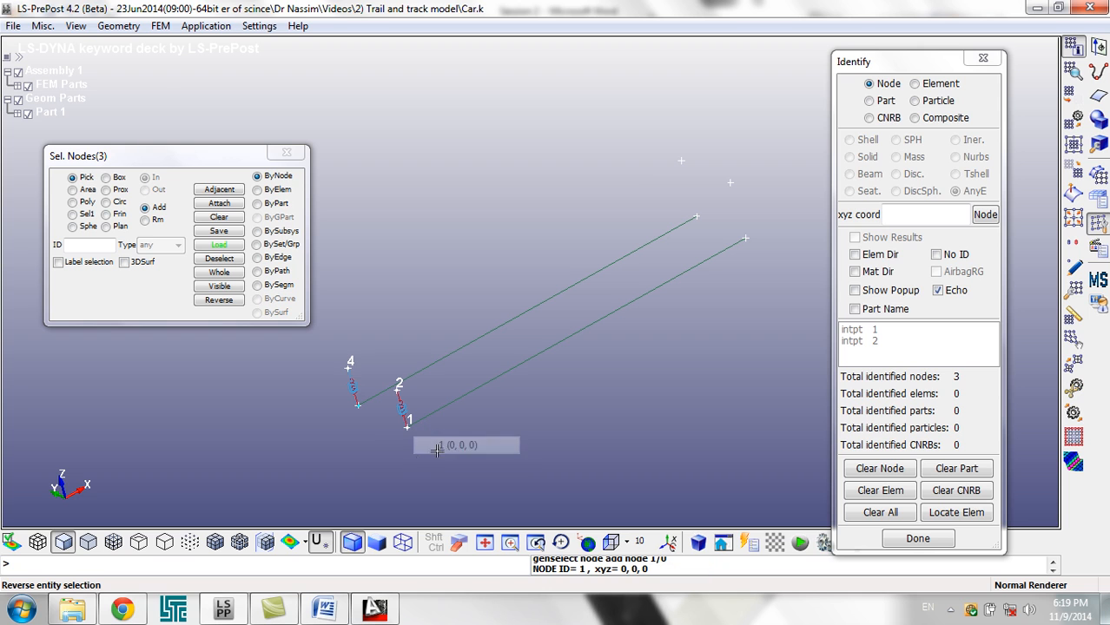
- Identify node 3 instead of coincident node 8 at the base of the farther car, and close the identification tool
click(360, 418)
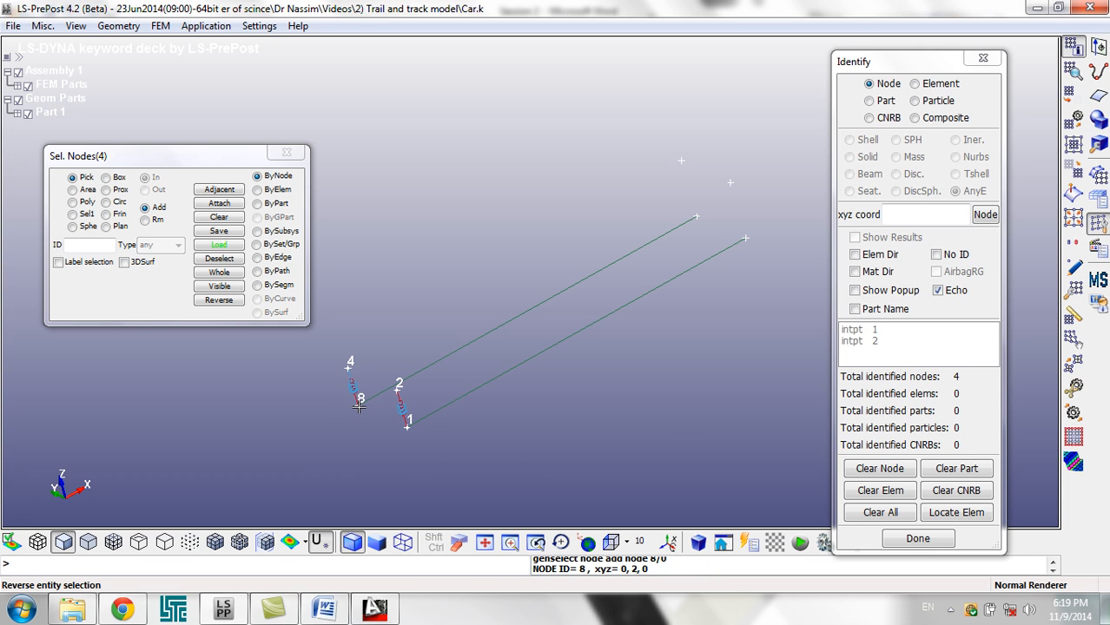
ctrl+click(359, 406)
ctrl+click(359, 406)
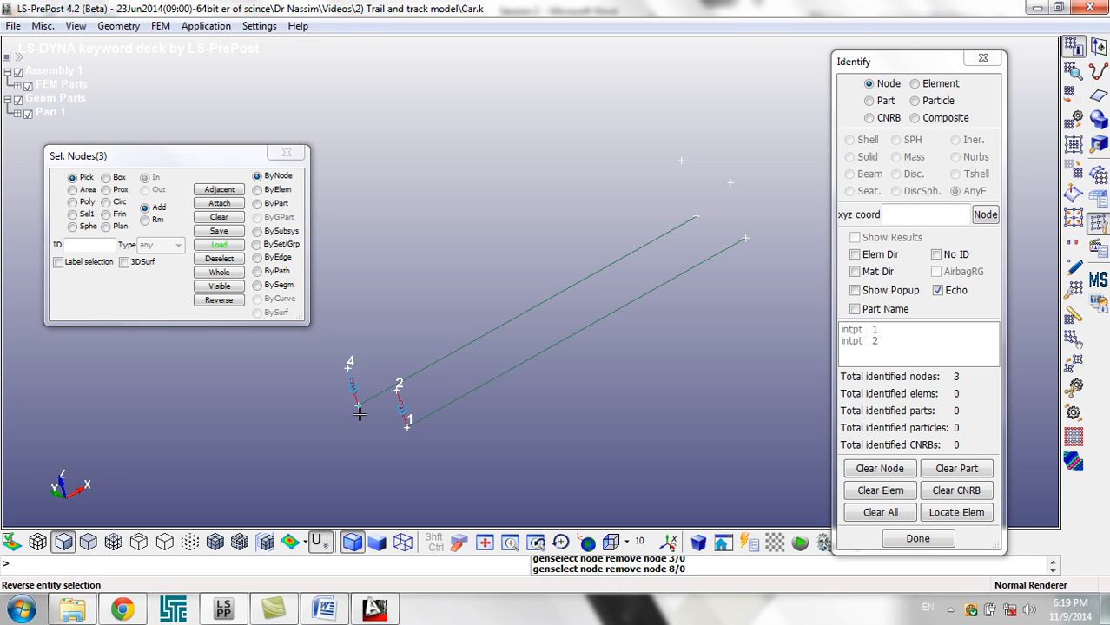
click(359, 414)
click(359, 415)
click(360, 414)
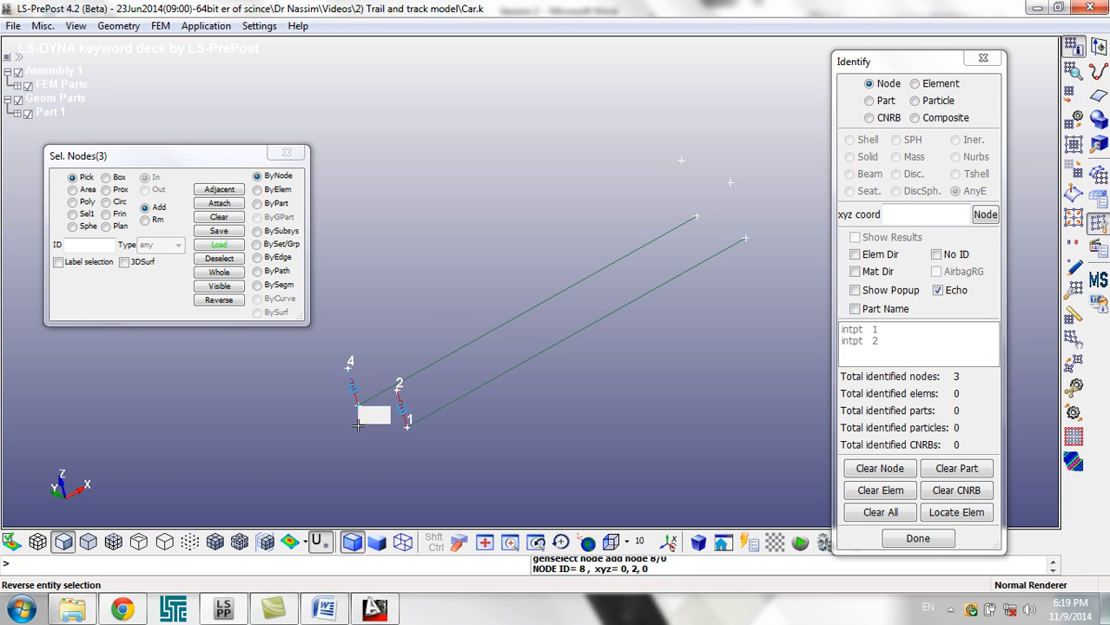
click(359, 411)
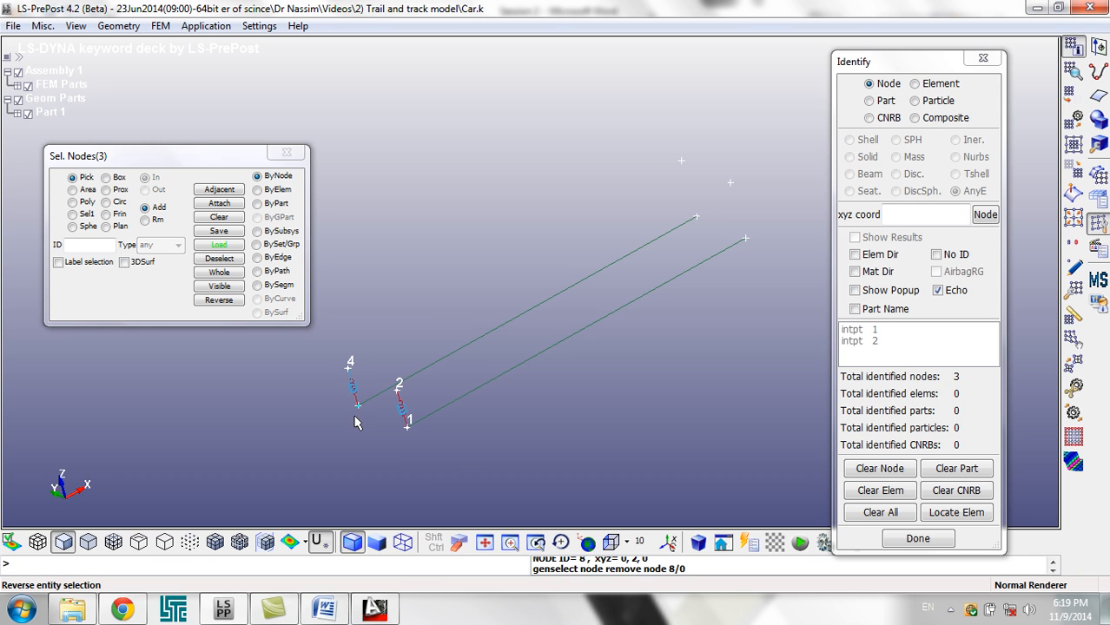
click(358, 408)
click(358, 408)
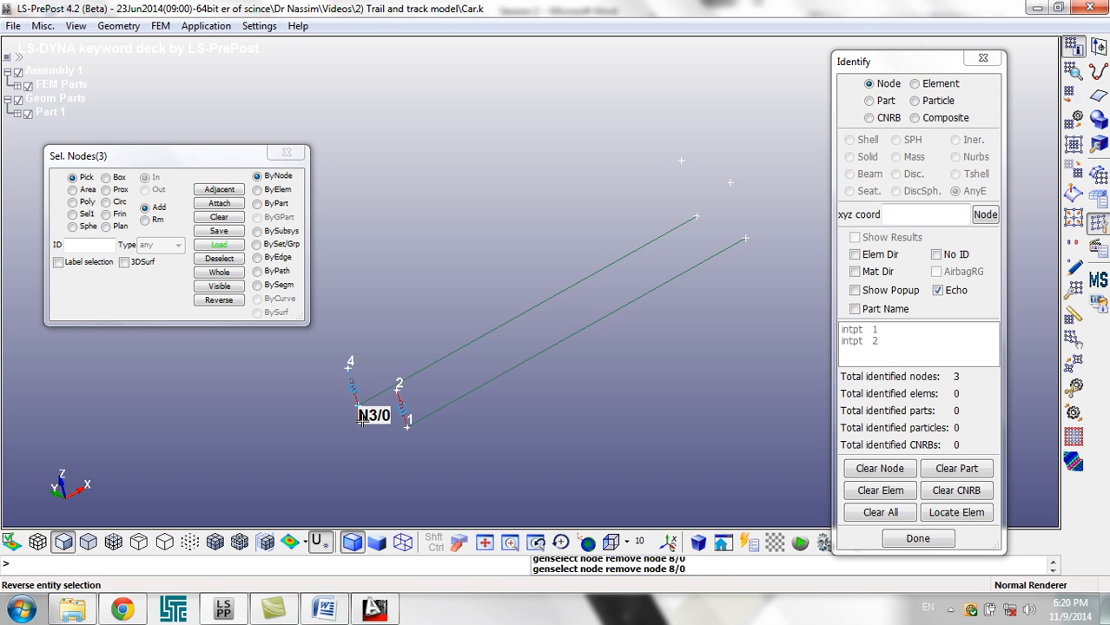
click(361, 423)
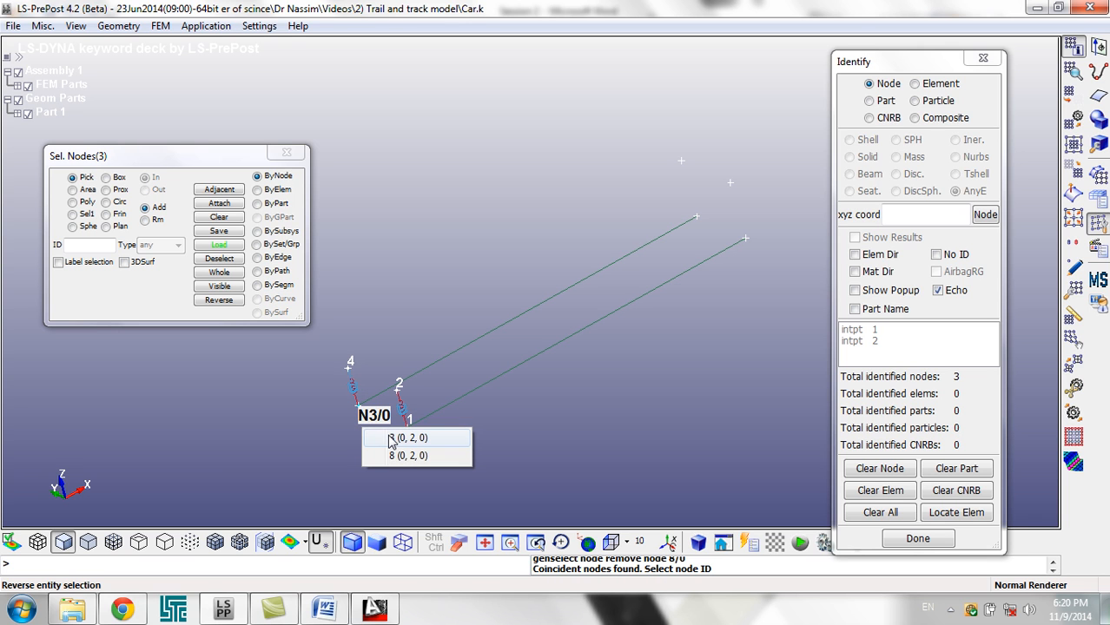
click(392, 439)
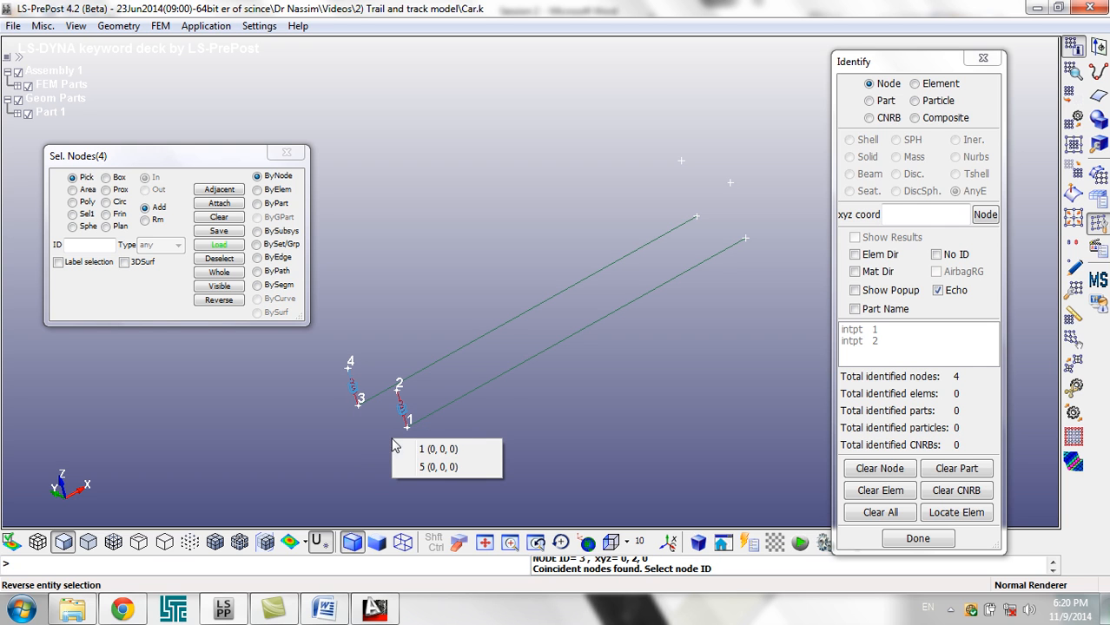
shift+drag(461, 472, 516, 469)
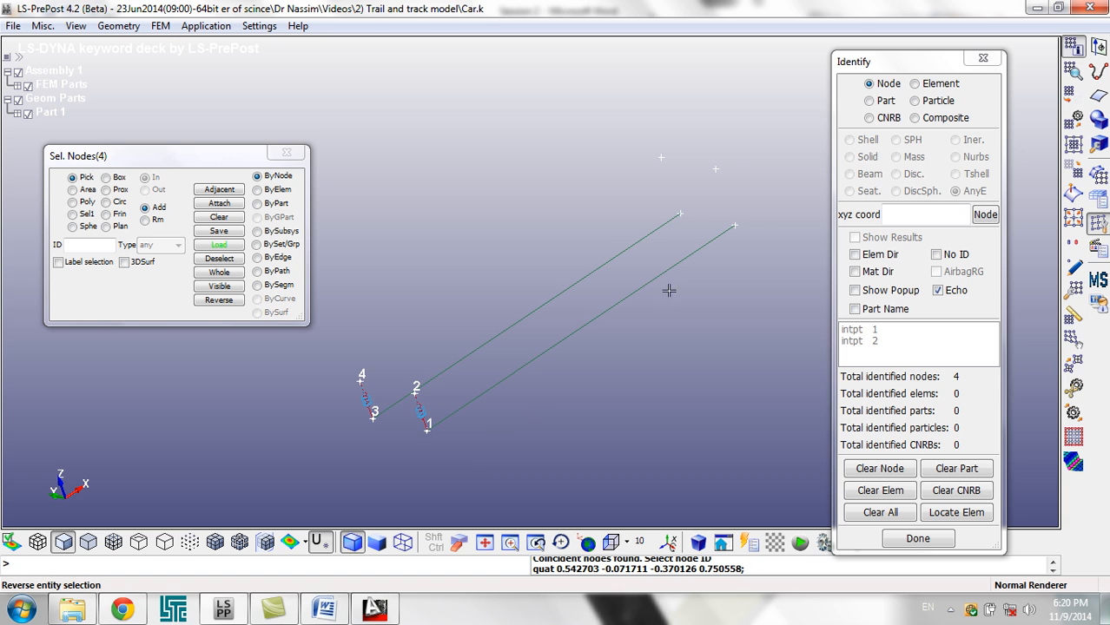
click(982, 59)
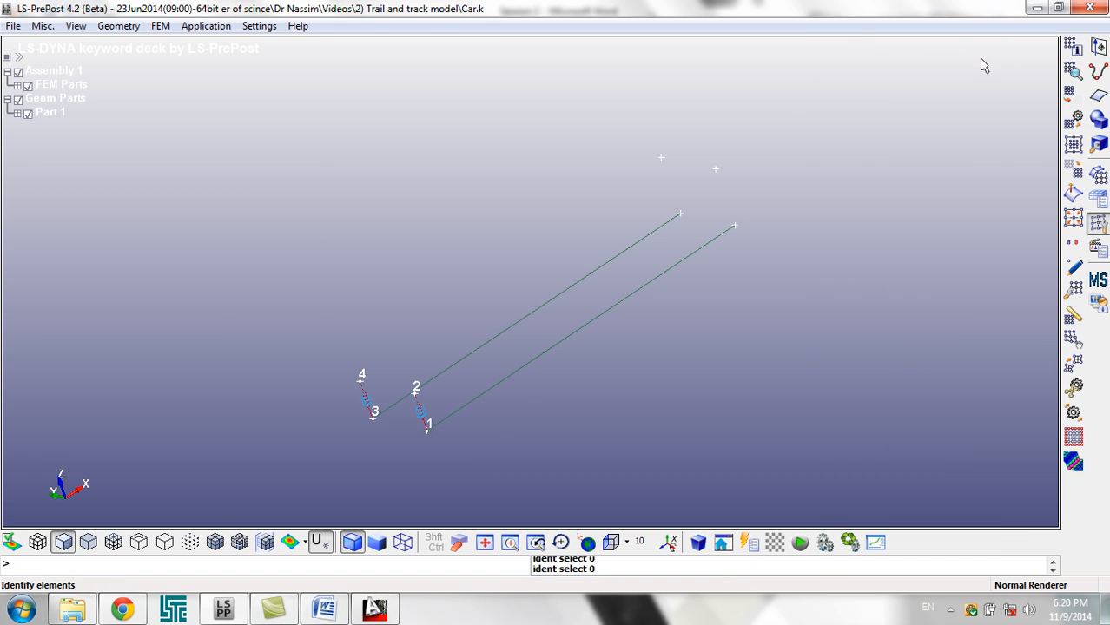
- Start a BOUNDARY_PRESCRIBED_MOTION_NODE card beside the model and set its node ID to 1
click(1096, 201)
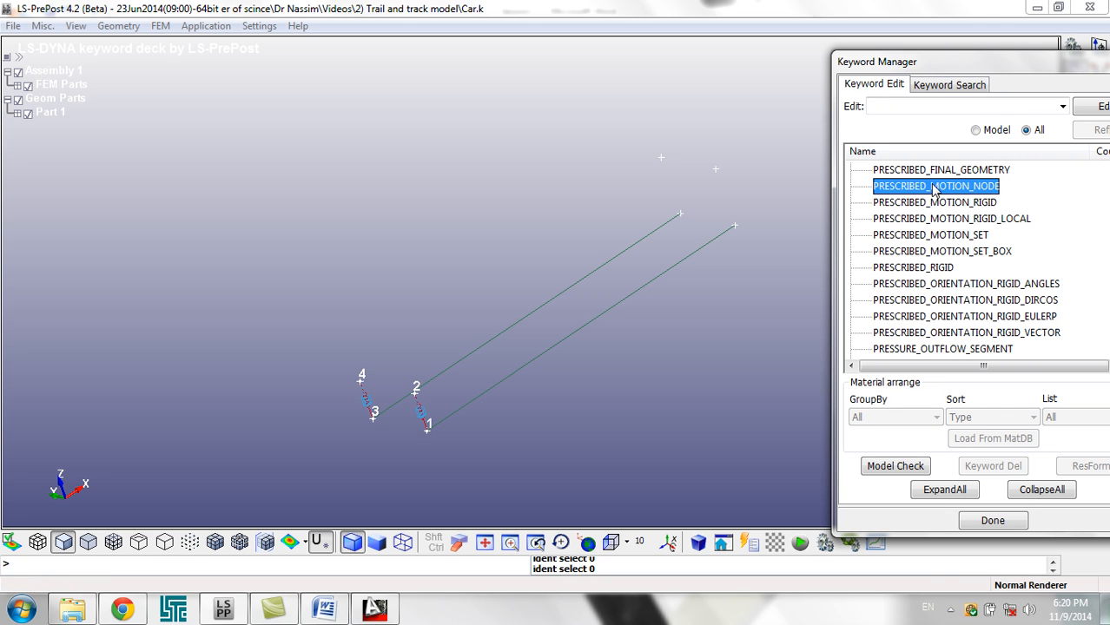
double_click(930, 187)
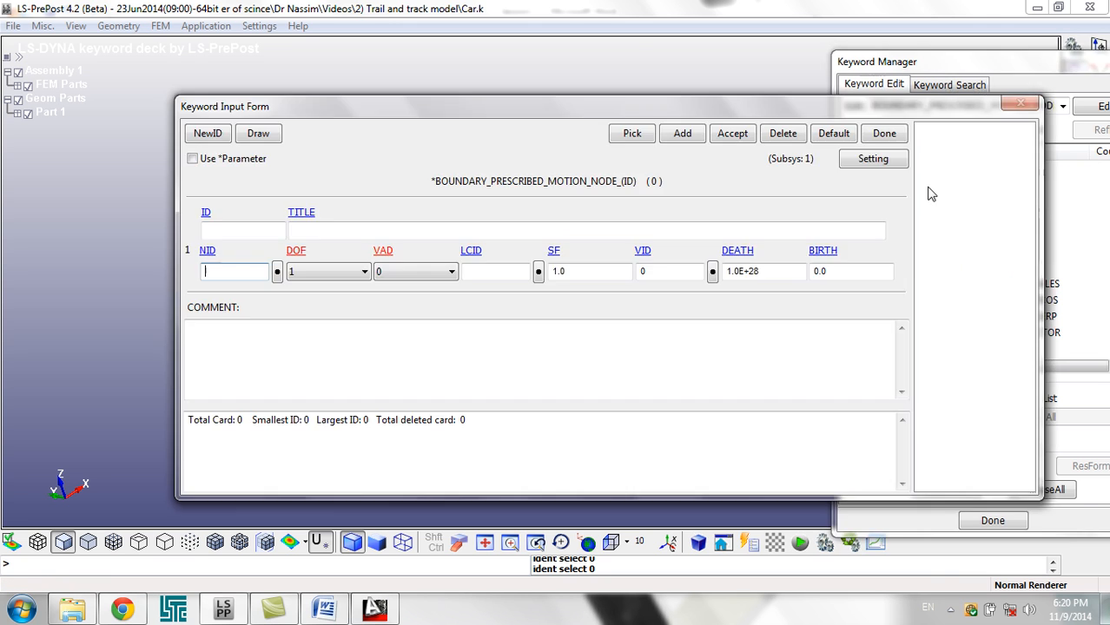
drag(537, 116, 954, 84)
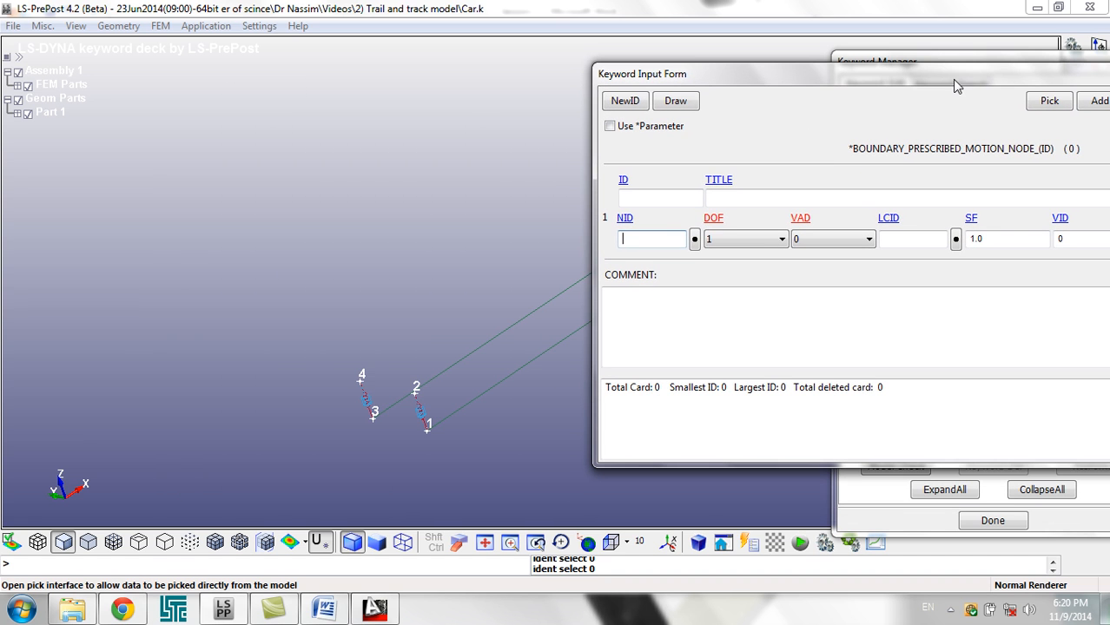
click(667, 242)
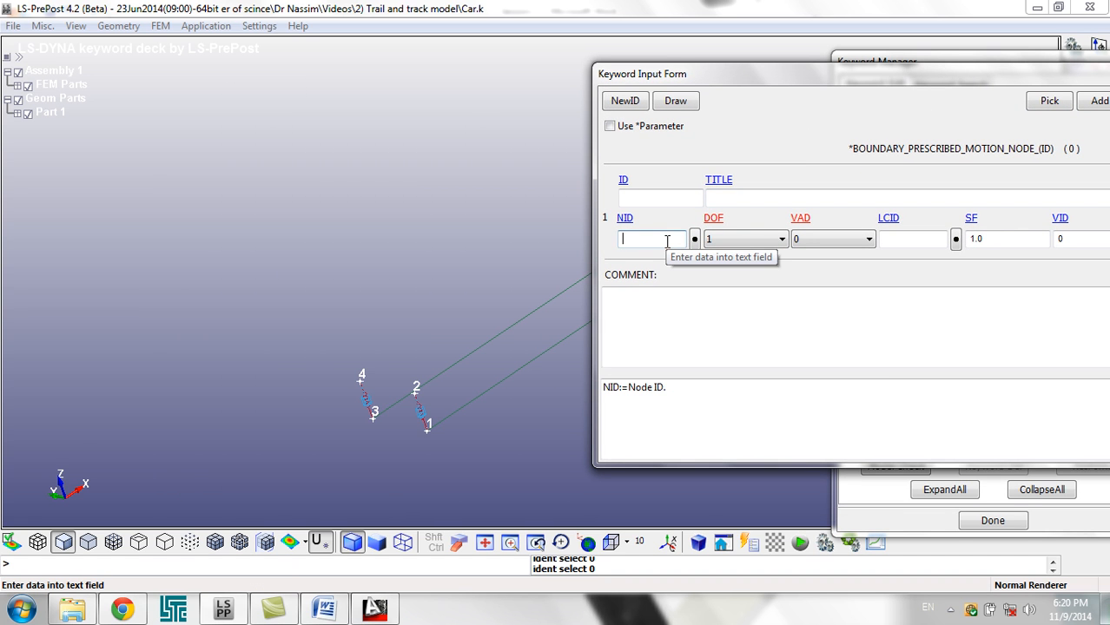
text(1)
- Check the DOF definitions against the model's axes in the left view and choose DOF 1, x-translation, for the motion card
click(717, 240)
click(718, 249)
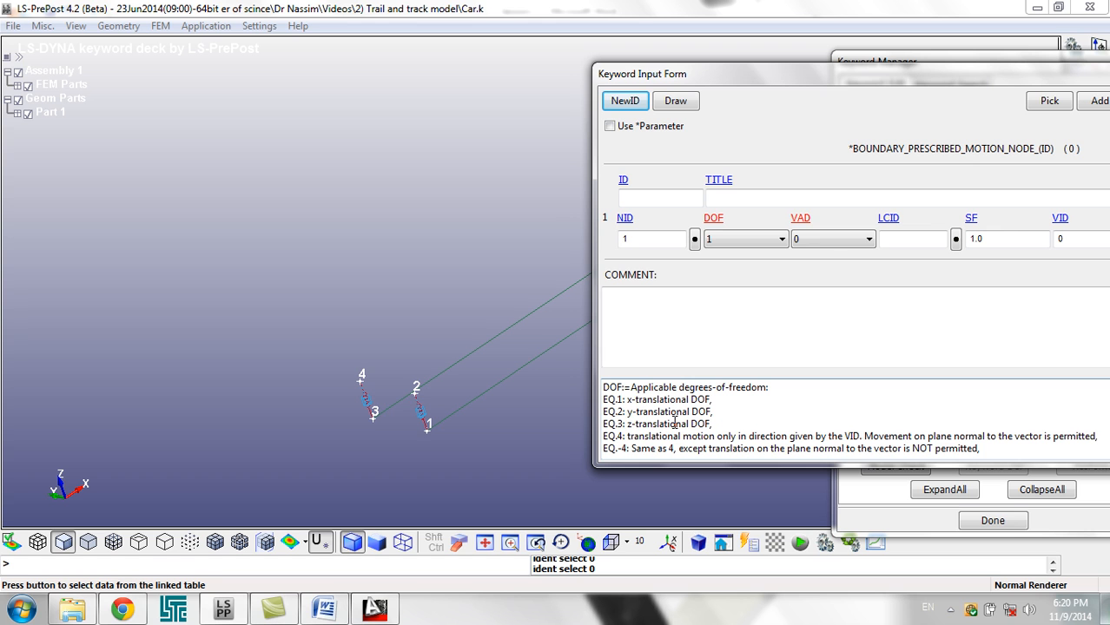
scroll(651, 428, down, 4)
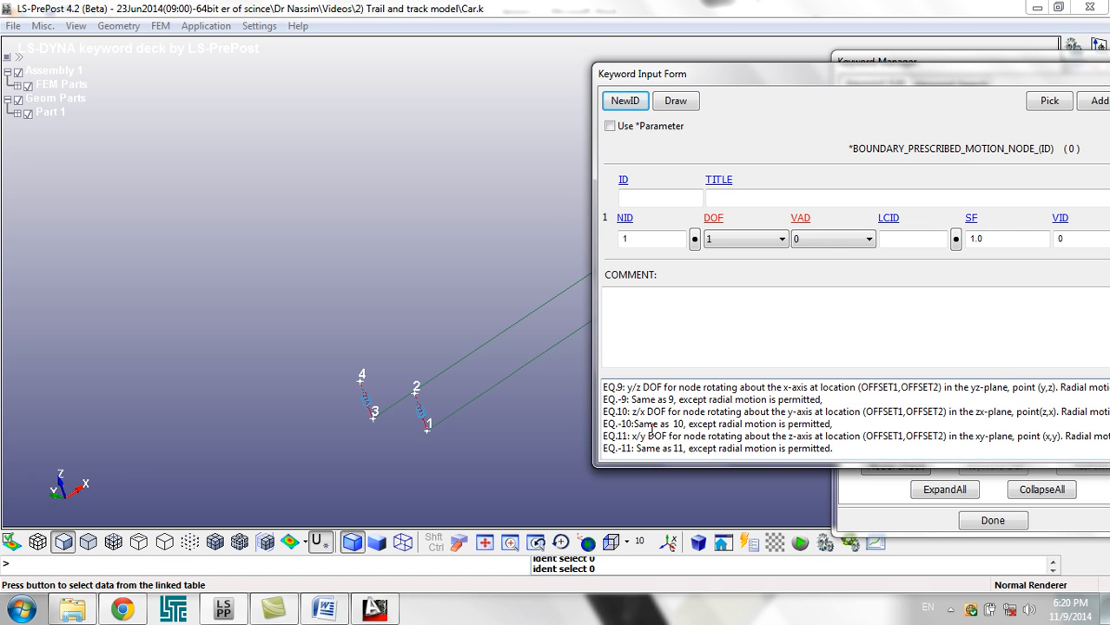
scroll(651, 427, up, 4)
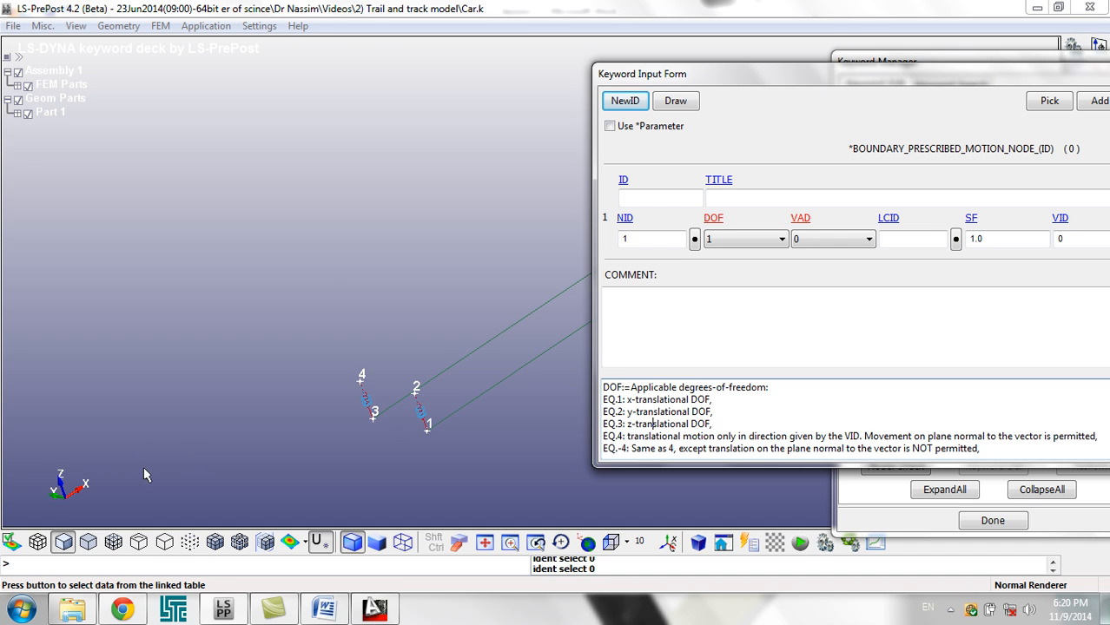
click(612, 543)
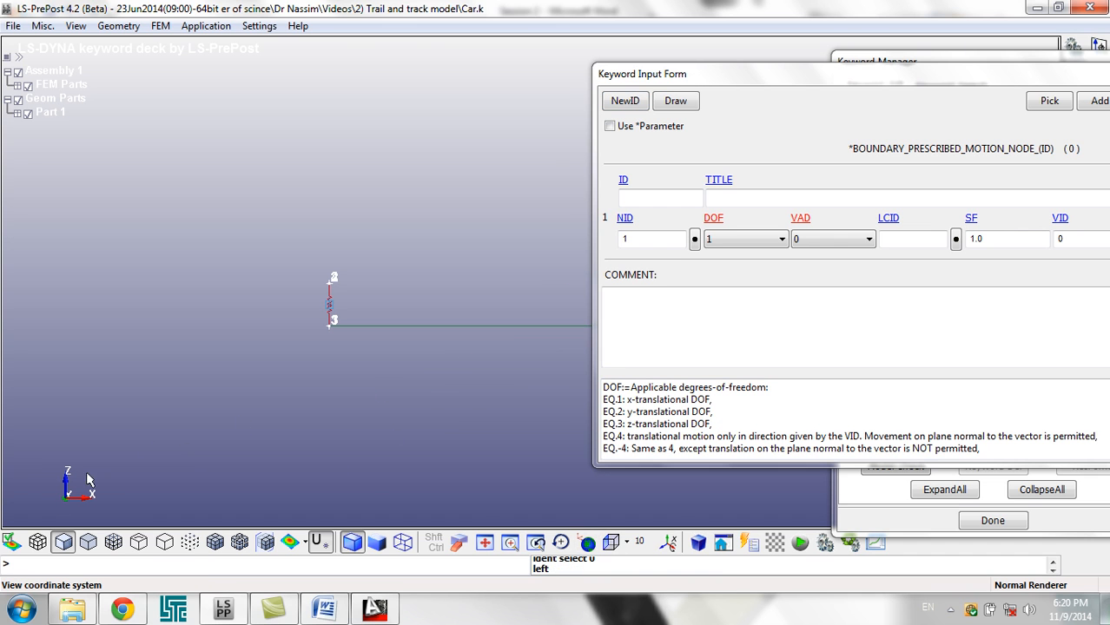
scroll(411, 368, down, 1)
shift+middle_drag(395, 369, 245, 366)
scroll(182, 410, up, 2)
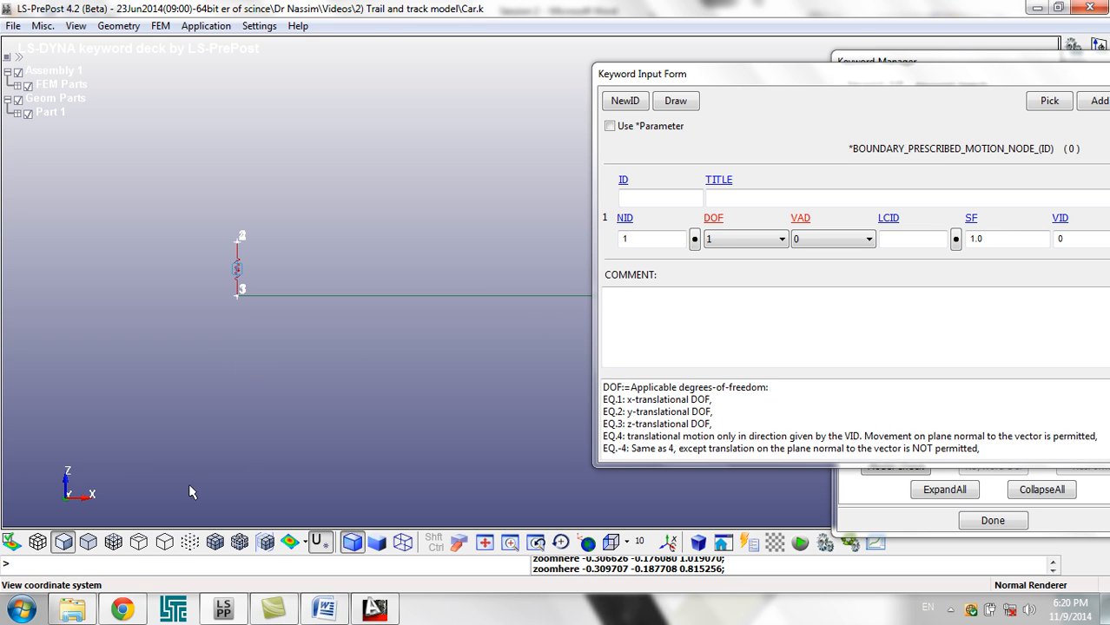
click(738, 240)
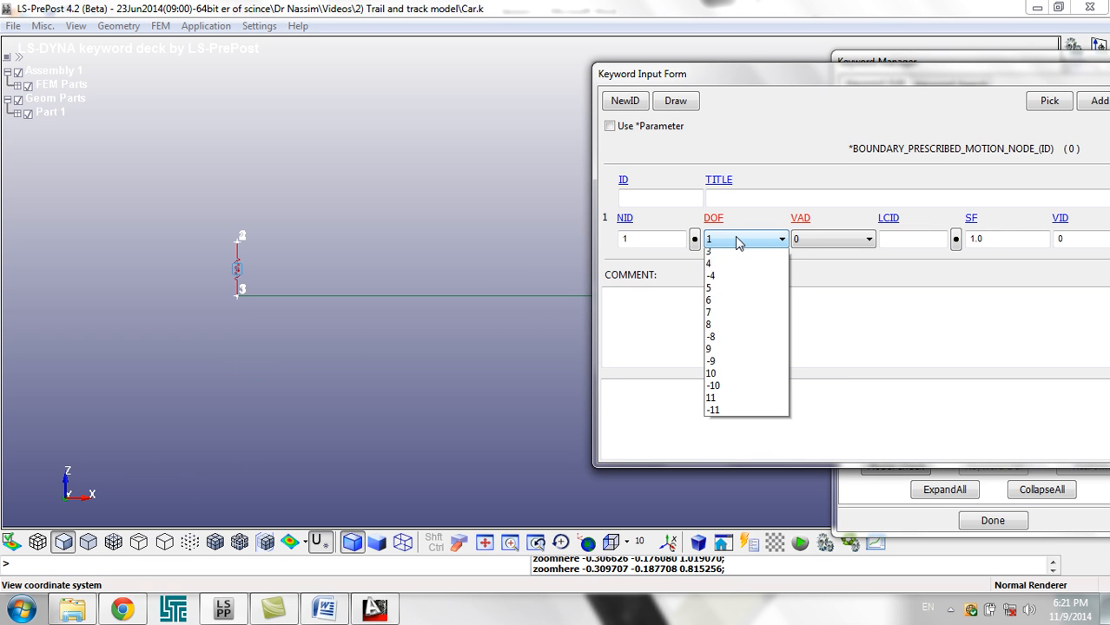
click(732, 261)
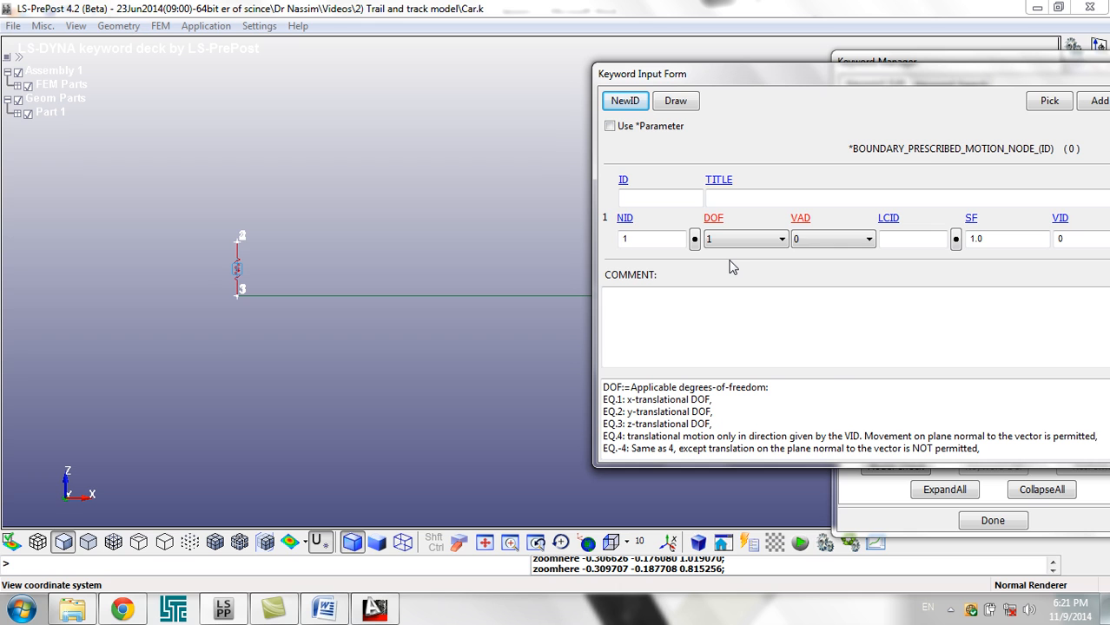
- Read the VAD flag definitions and choose 0, velocity, as the prescribed motion type
click(803, 241)
click(808, 244)
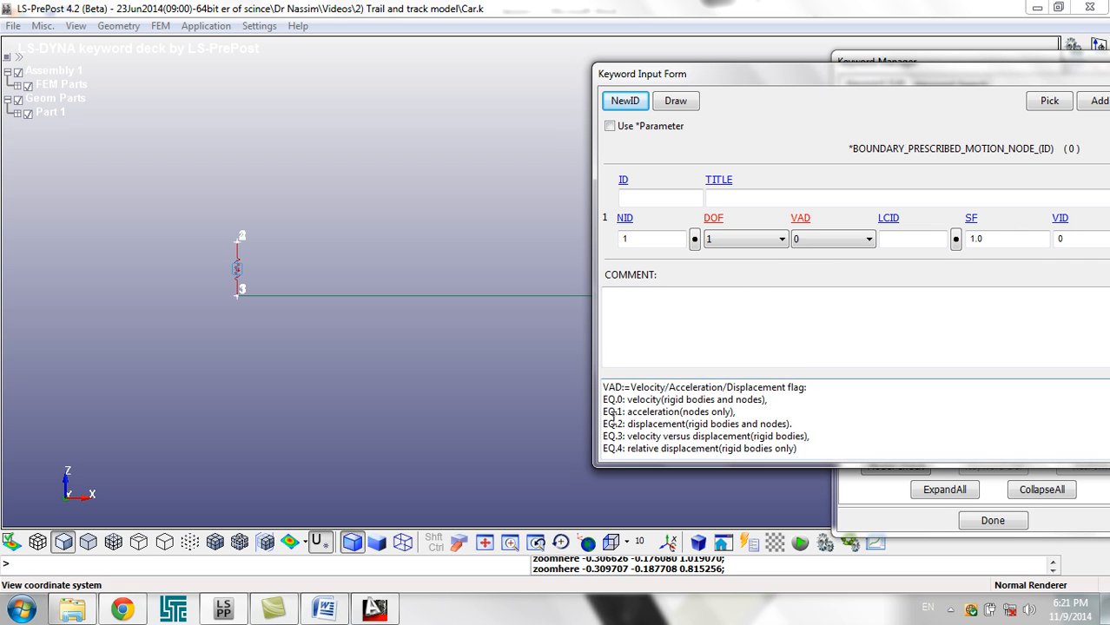
drag(626, 402, 747, 404)
drag(624, 401, 603, 401)
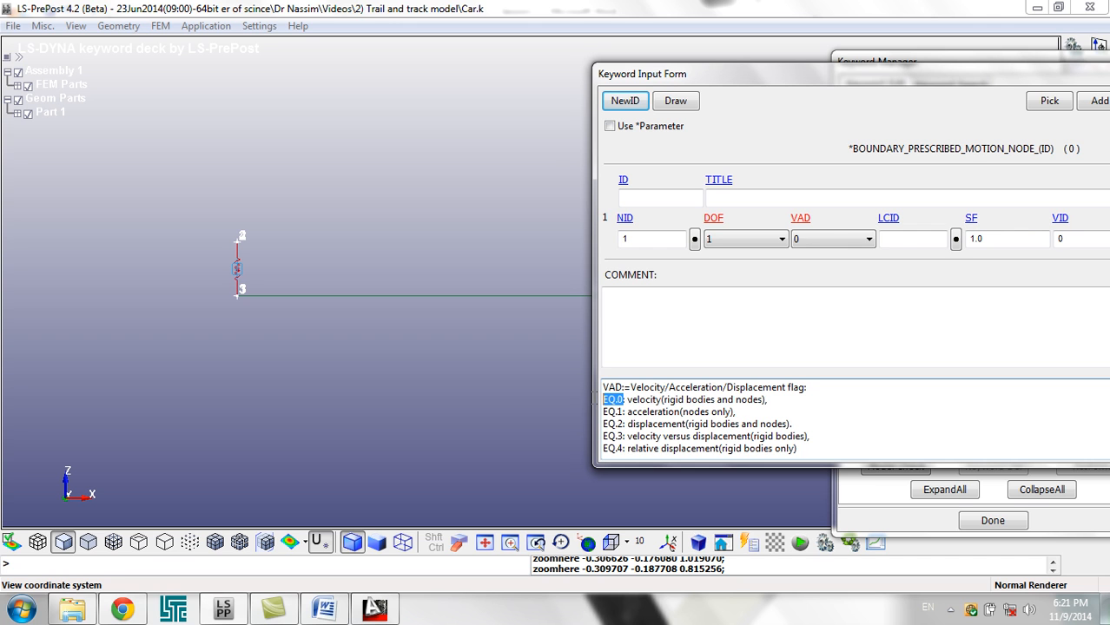
click(867, 244)
click(833, 257)
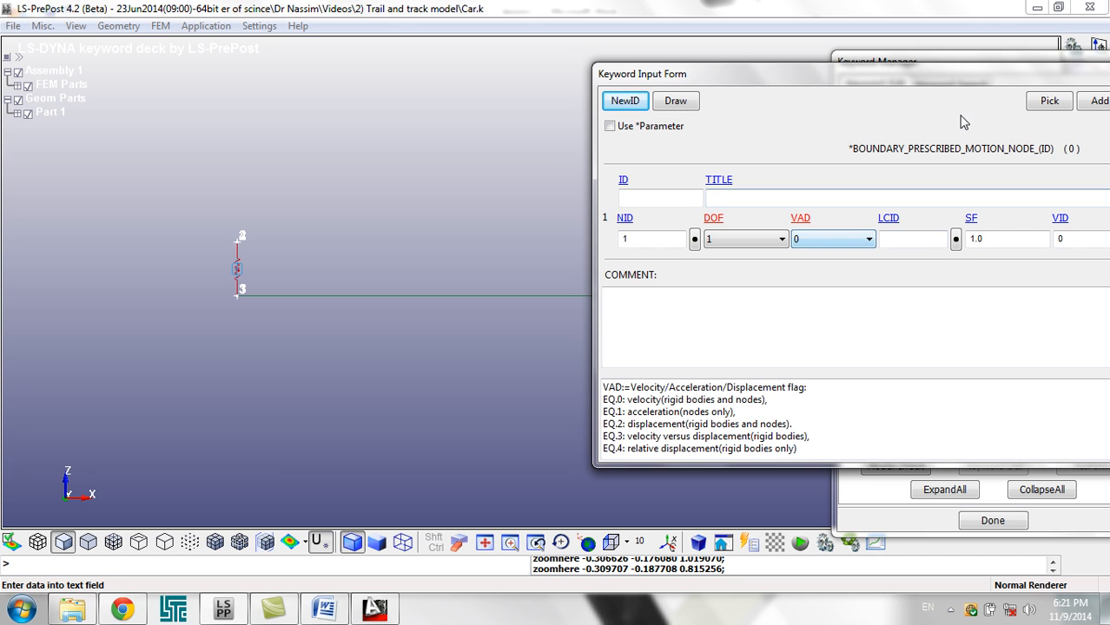
- Request a new DEFINE_CURVE keyword for the motion card's load curve ID and open its blank form
drag(949, 82, 672, 86)
click(637, 242)
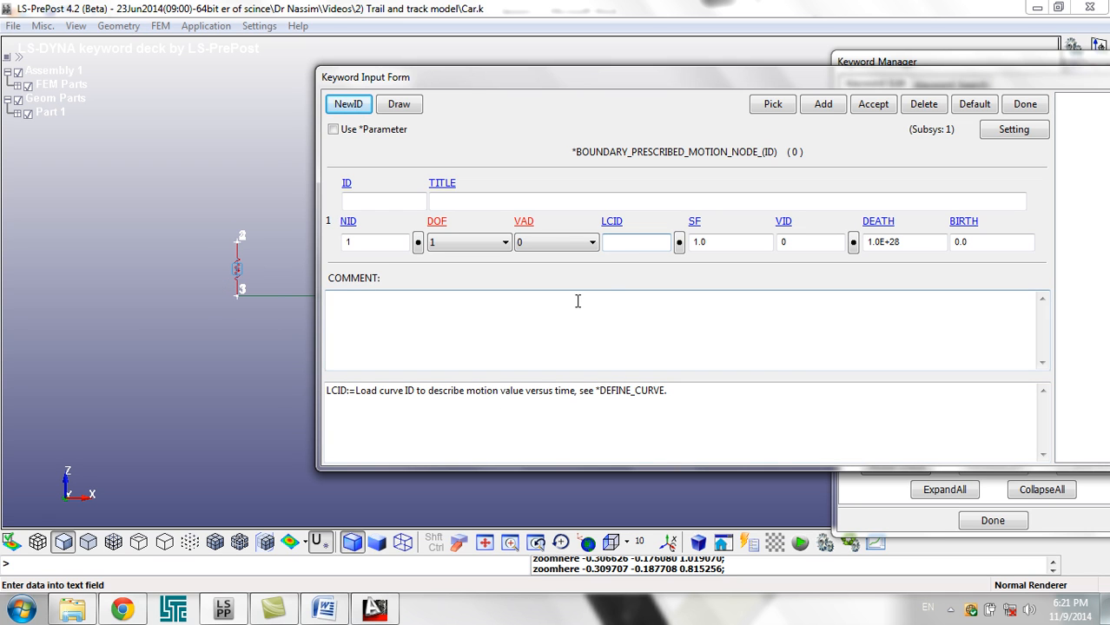
click(677, 247)
drag(865, 289, 666, 277)
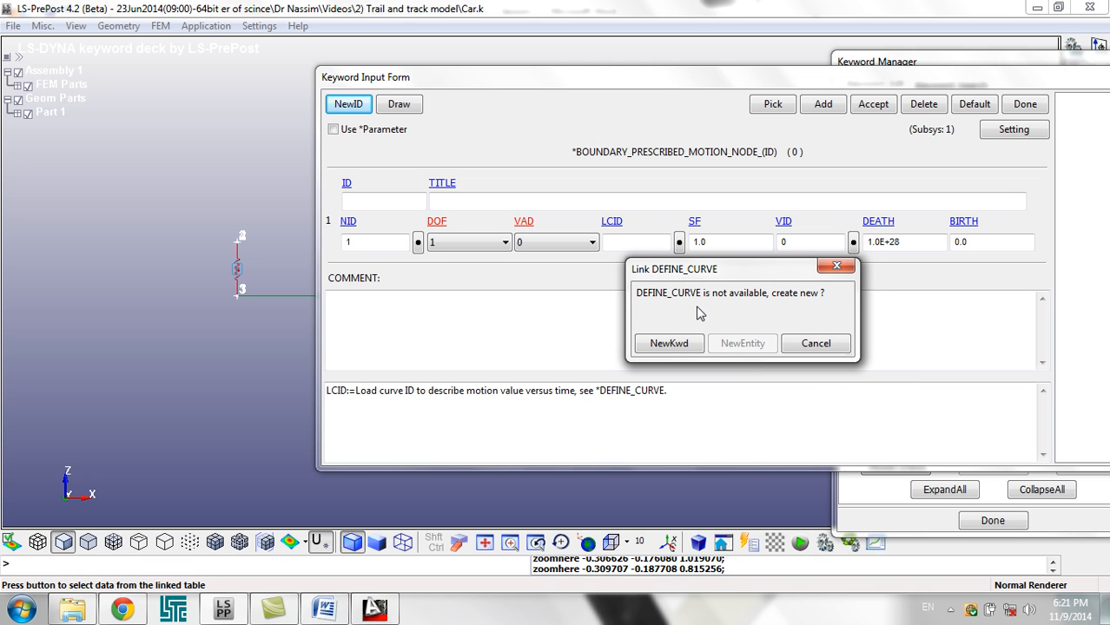
click(669, 344)
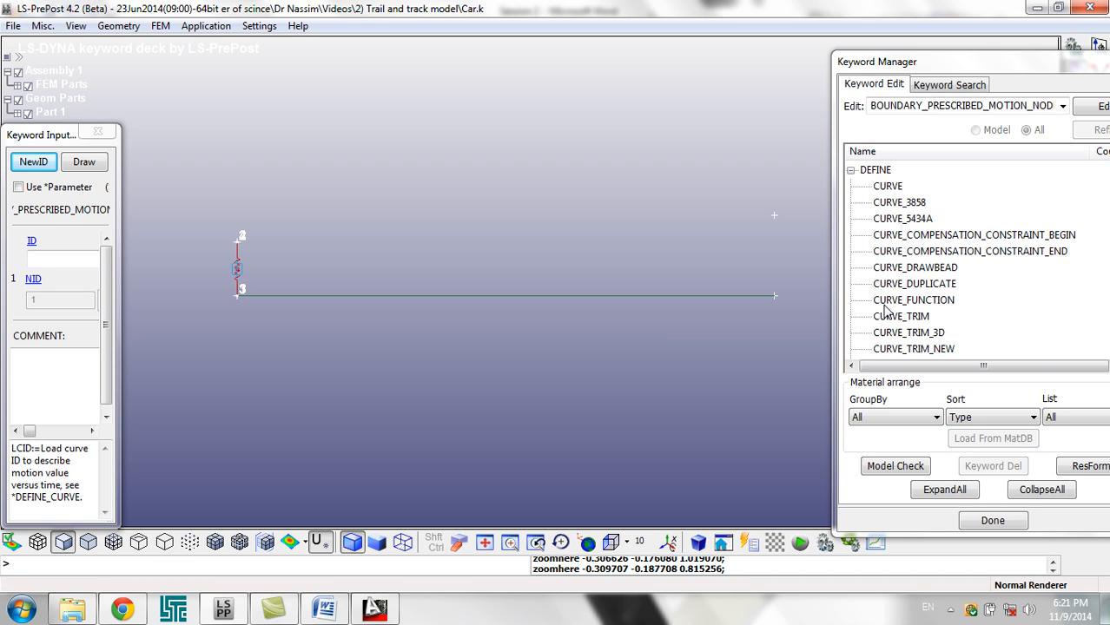
click(890, 186)
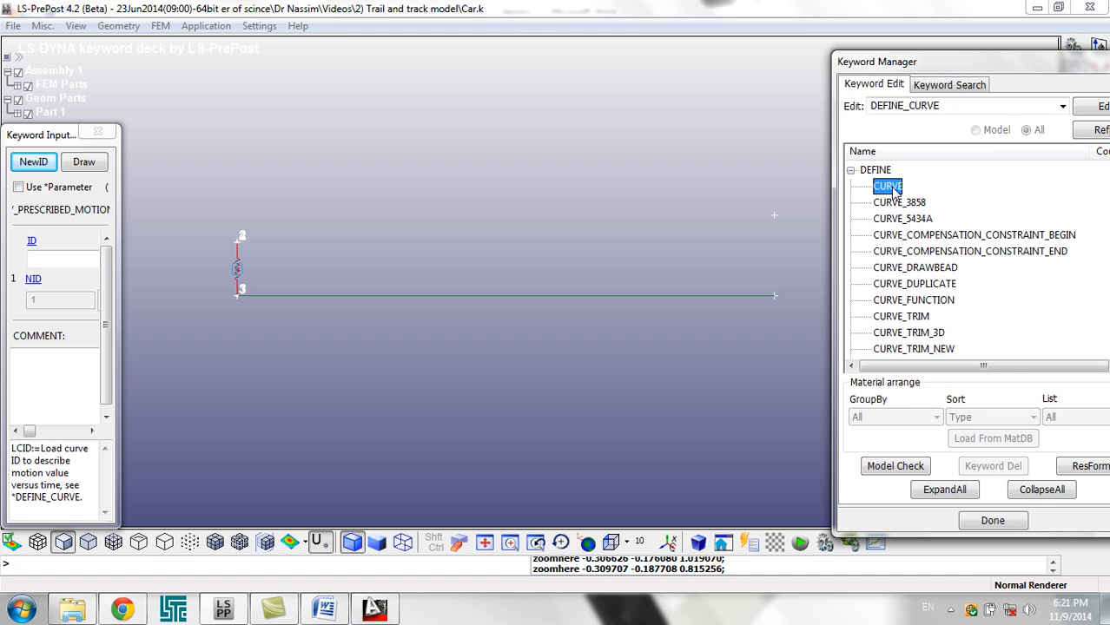
double_click(891, 187)
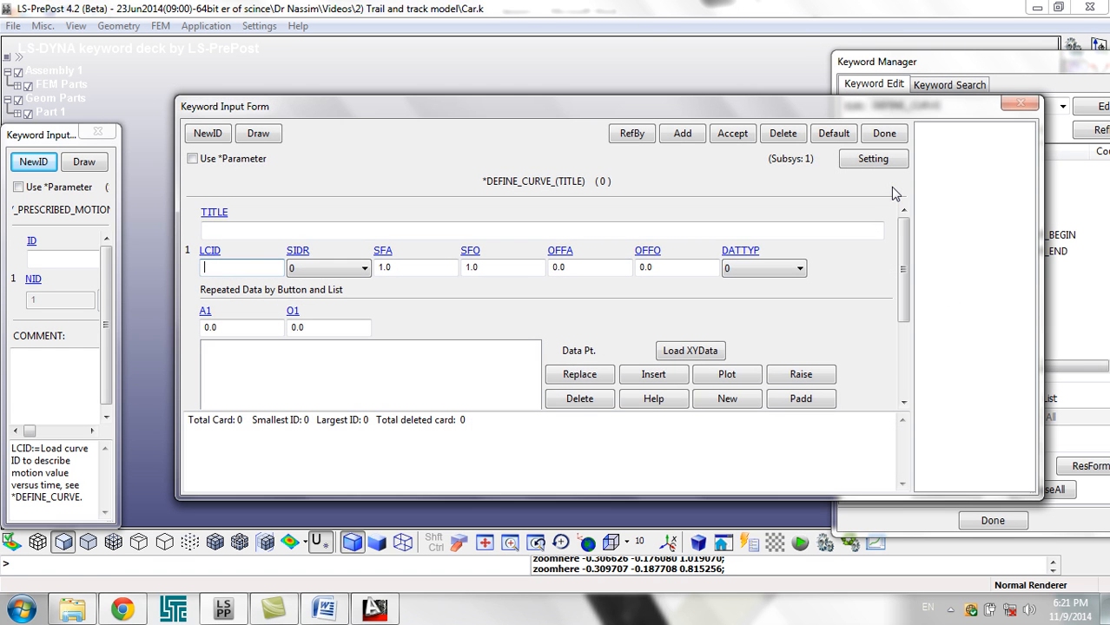
- Title the load curve Speed and insert its first data point with abscissa 0 and ordinate 1
click(463, 228)
text(Speed)
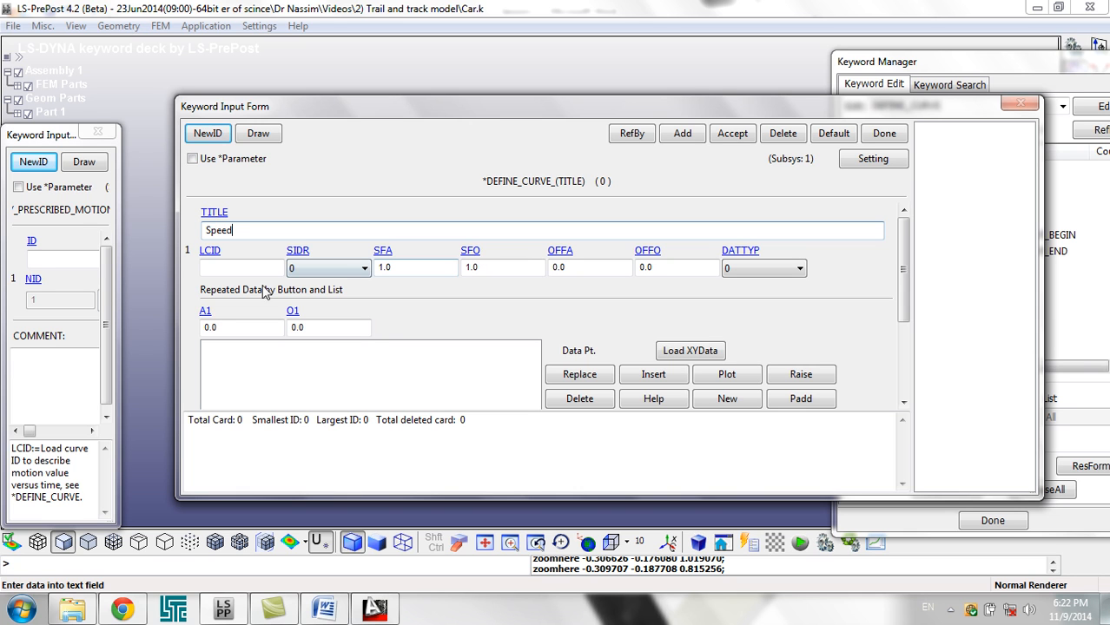
click(219, 327)
double_click(219, 328)
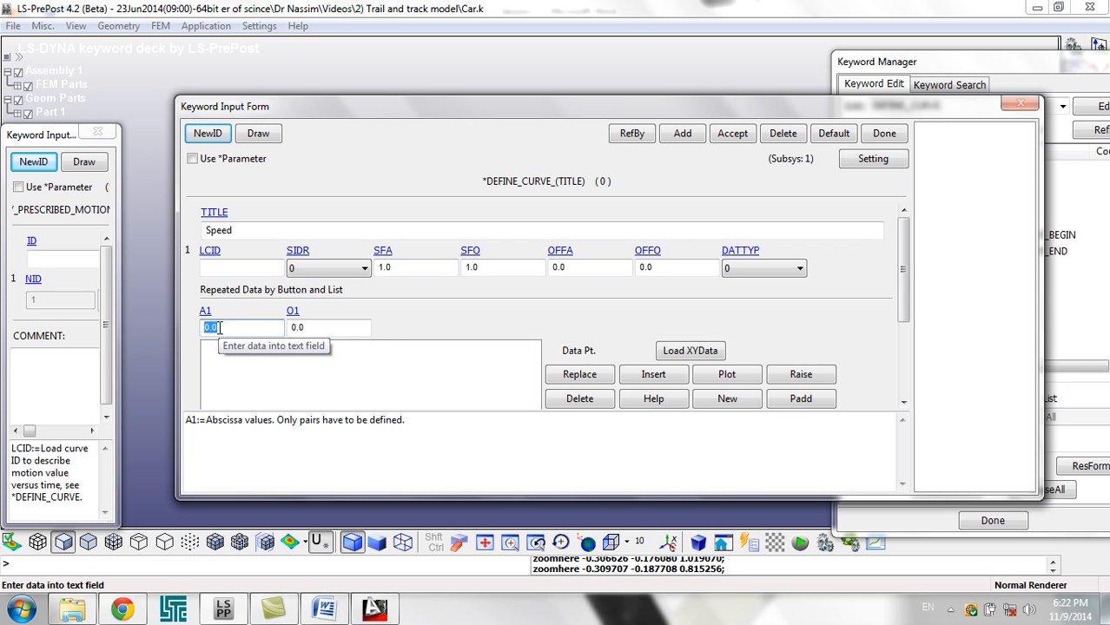
click(304, 328)
double_click(304, 328)
text(1)
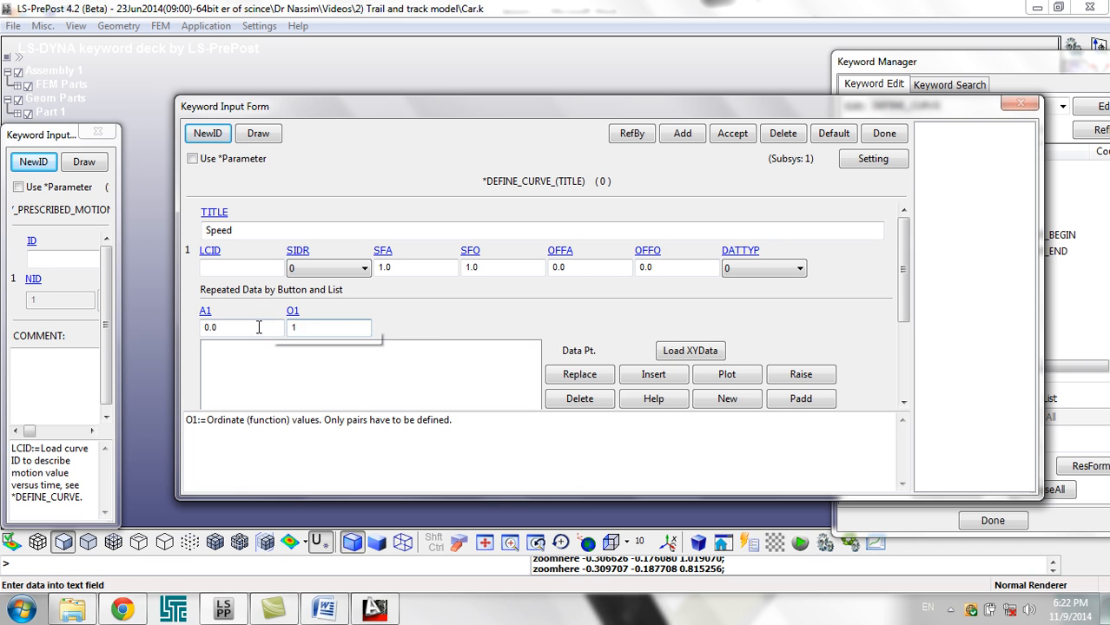
click(639, 372)
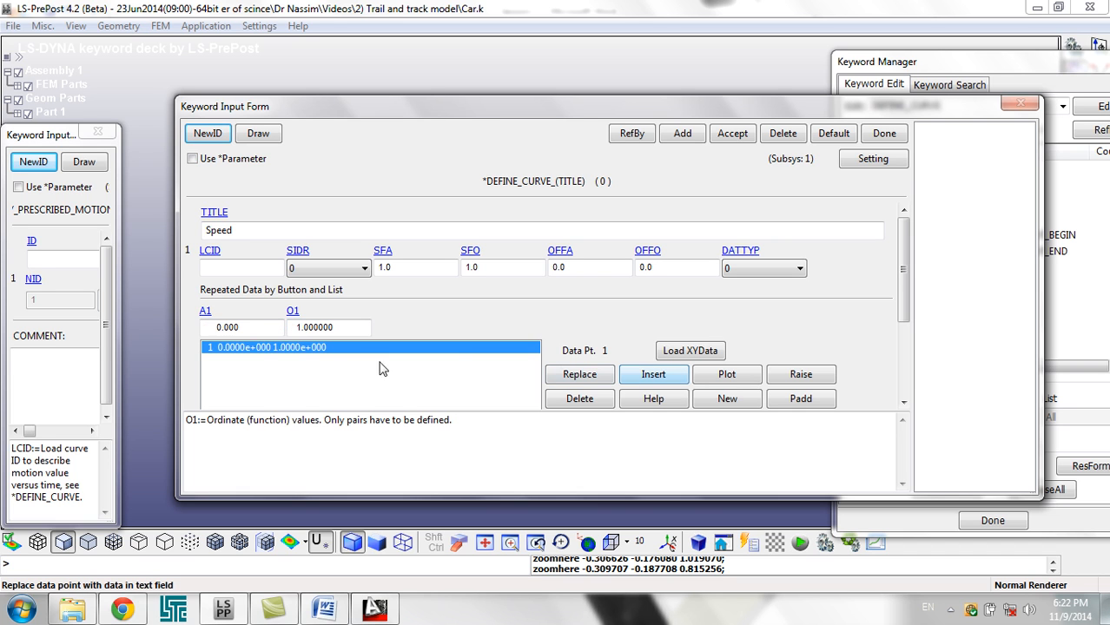
- Insert a second Speed curve point with abscissa 100 and ordinate 1, and save the curve to link it to the motion card
click(264, 332)
key(BackSpace)
key(BackSpace)
key(BackSpace)
key(BackSpace)
key(BackSpace)
text(100)
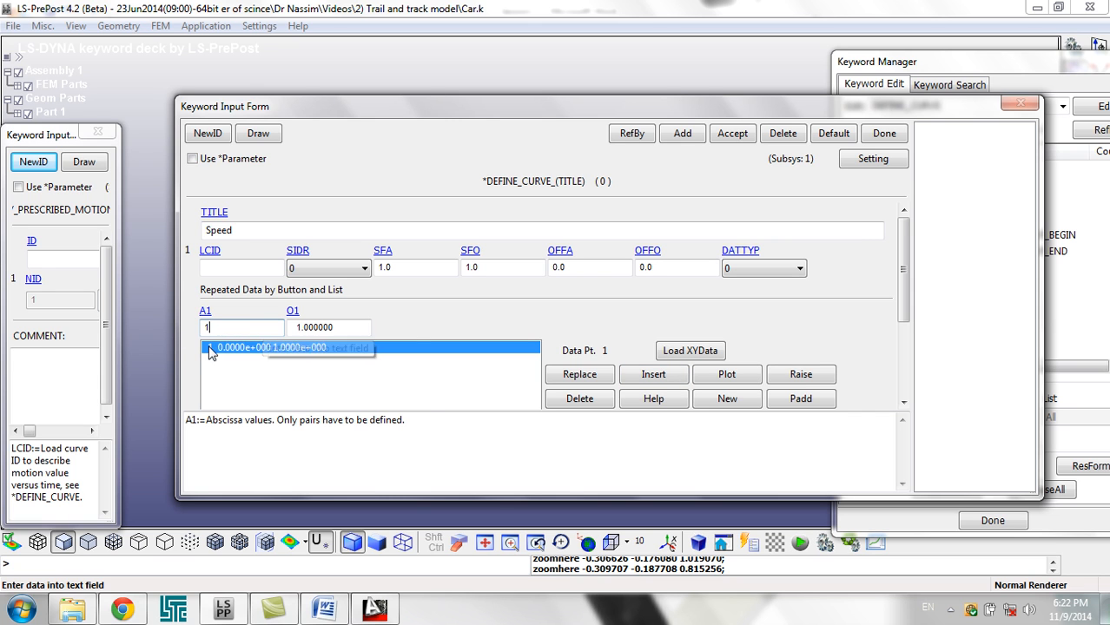
click(358, 326)
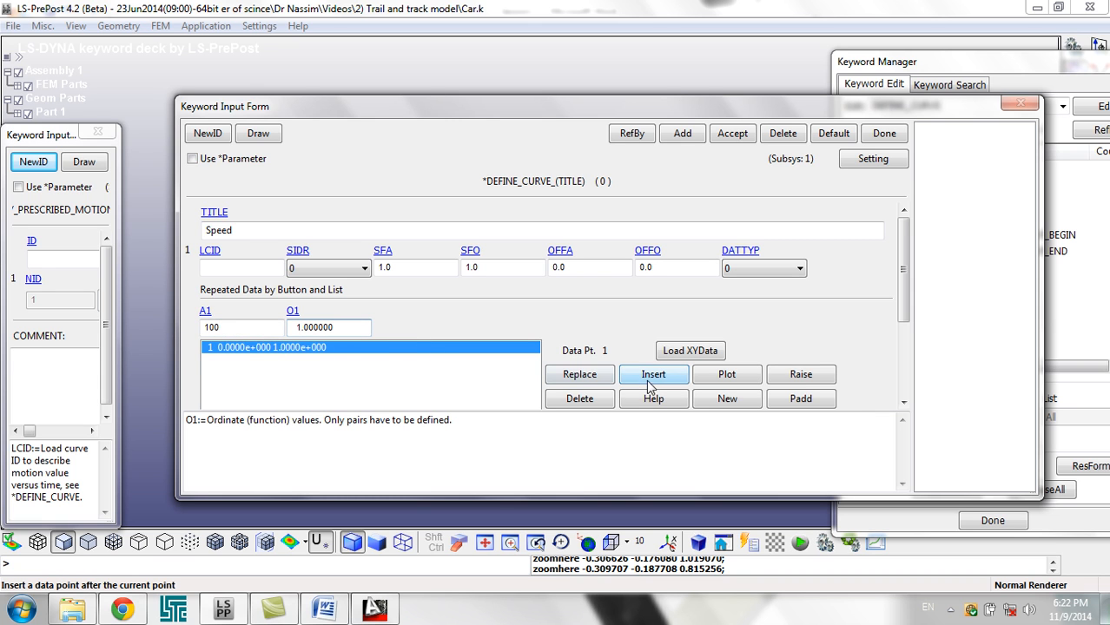
click(651, 374)
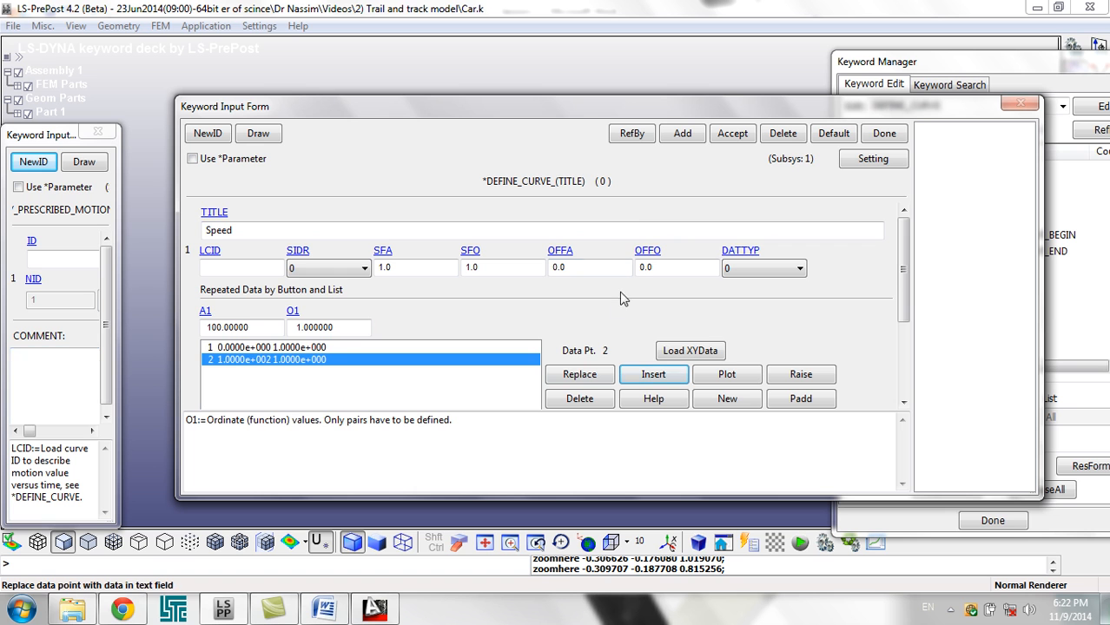
click(729, 136)
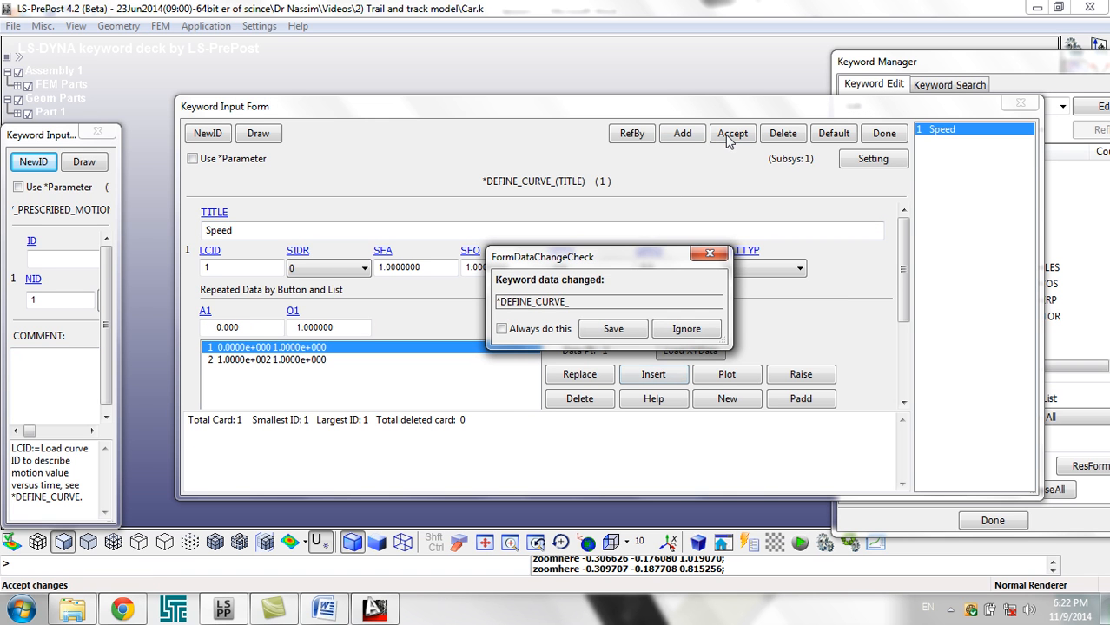
click(612, 329)
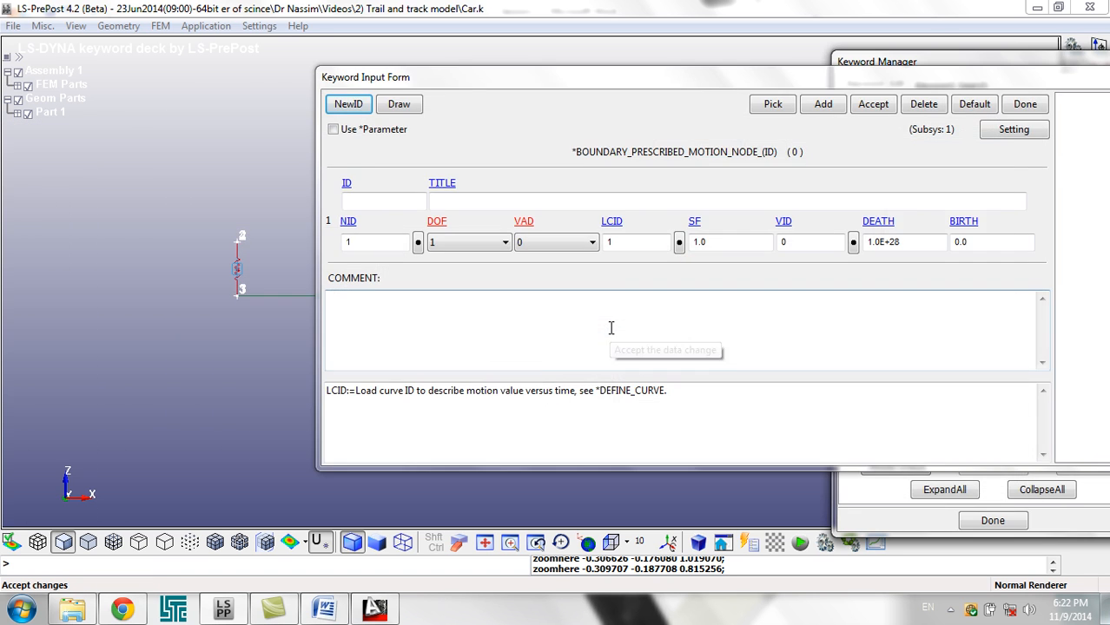
- Plot the linked Speed curve to check it, and review the motion card's scale factor and load curve ID descriptions
click(678, 243)
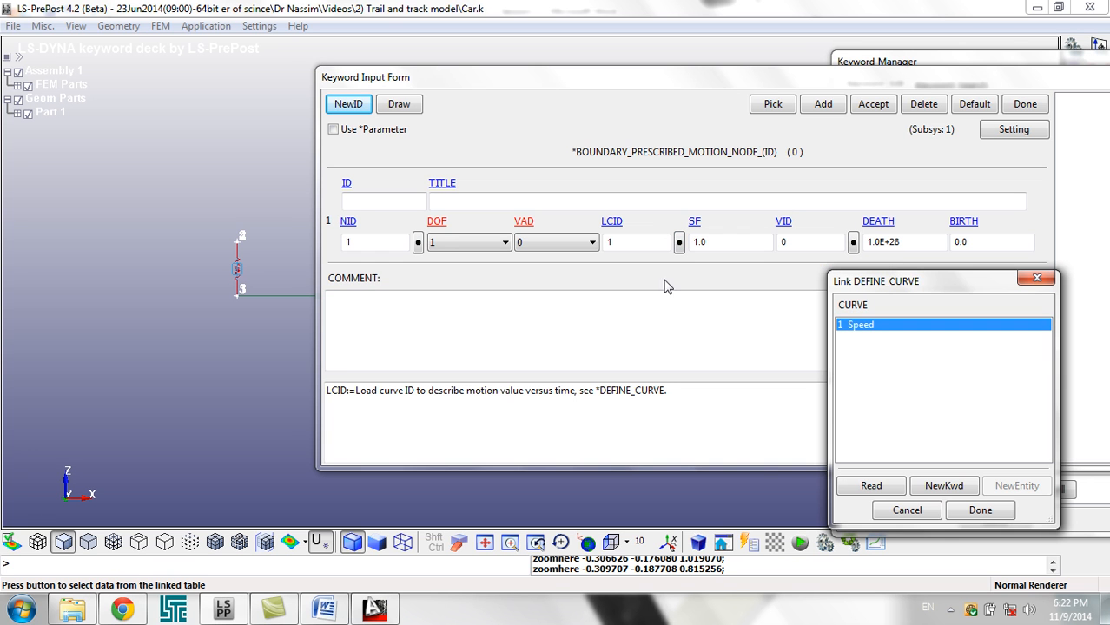
click(854, 488)
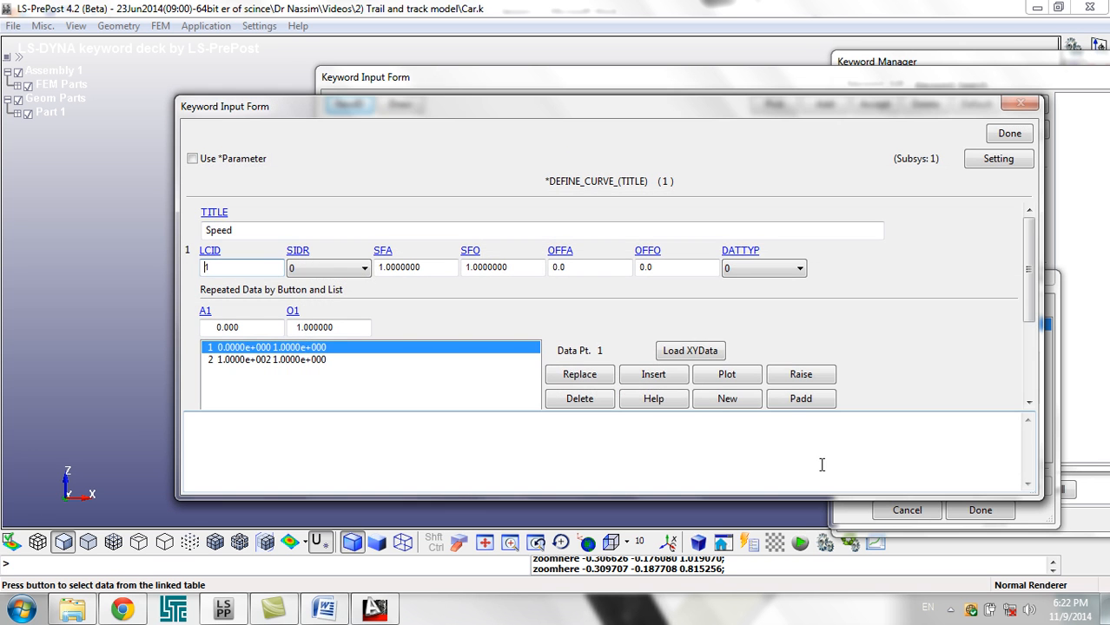
click(726, 377)
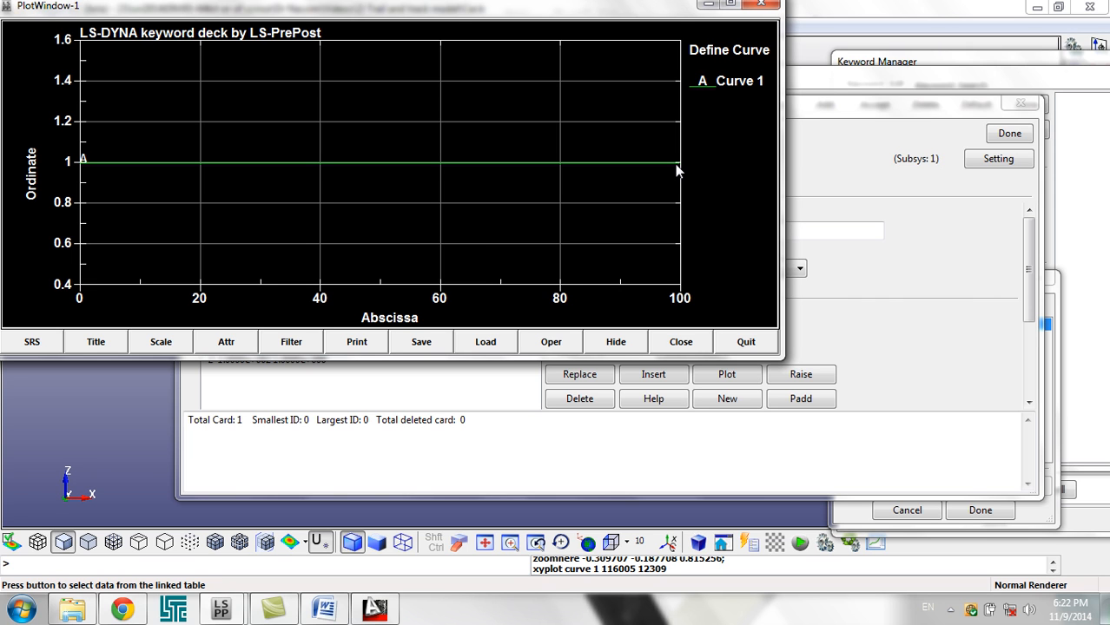
click(769, 7)
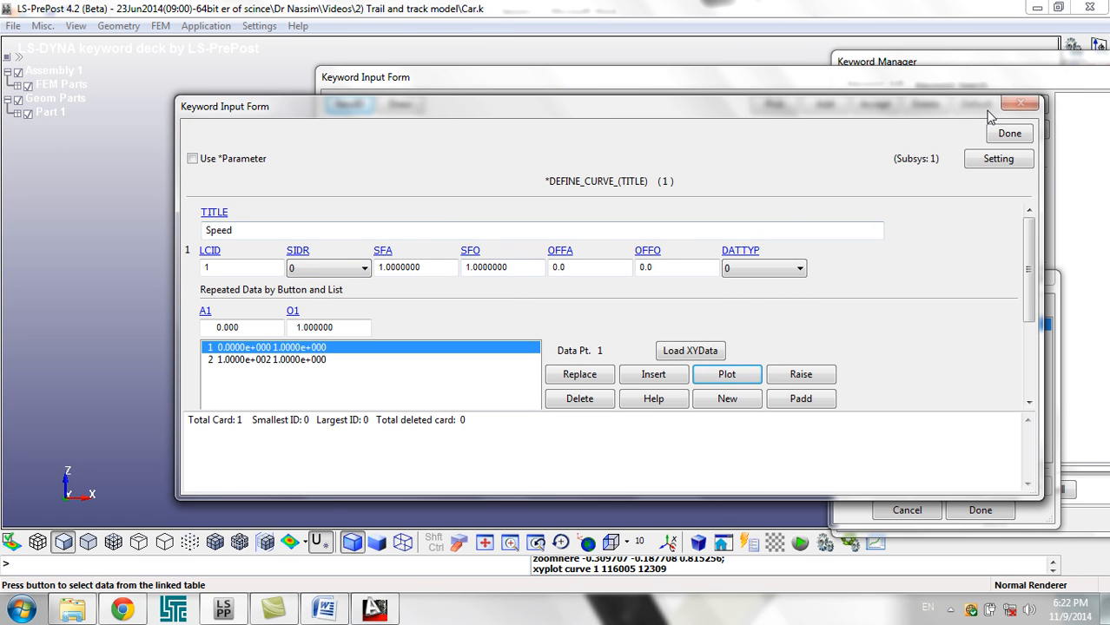
click(1020, 104)
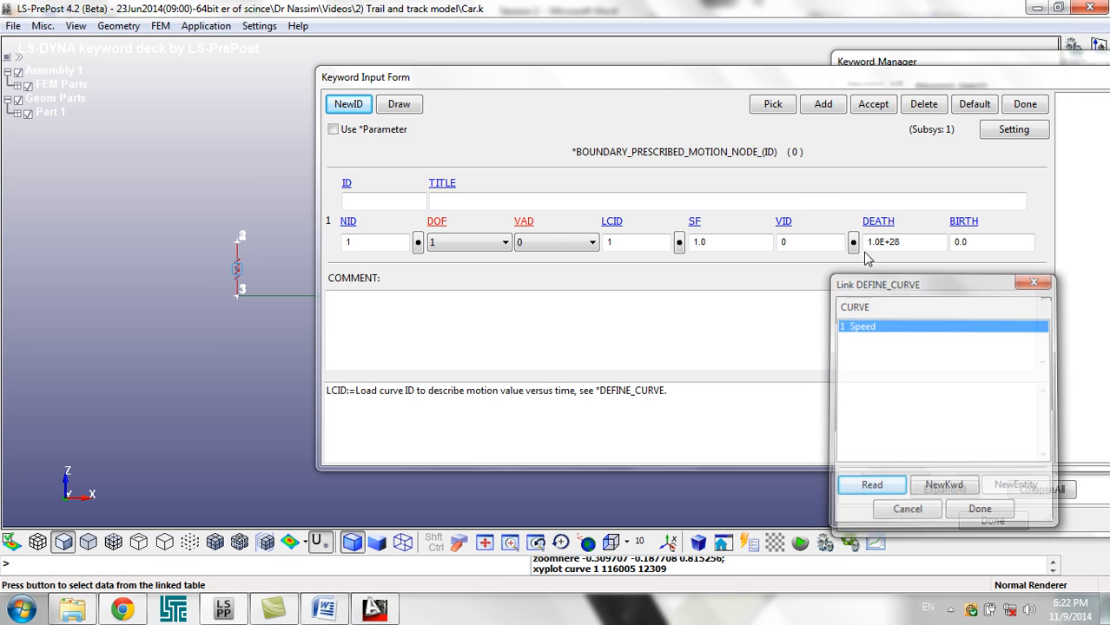
click(726, 243)
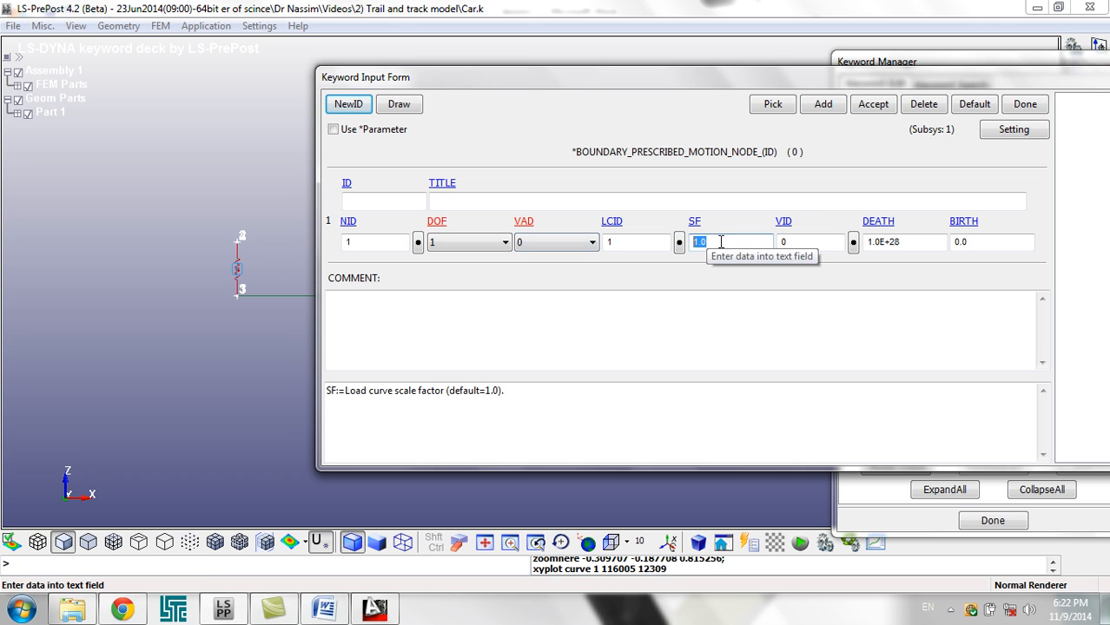
click(647, 242)
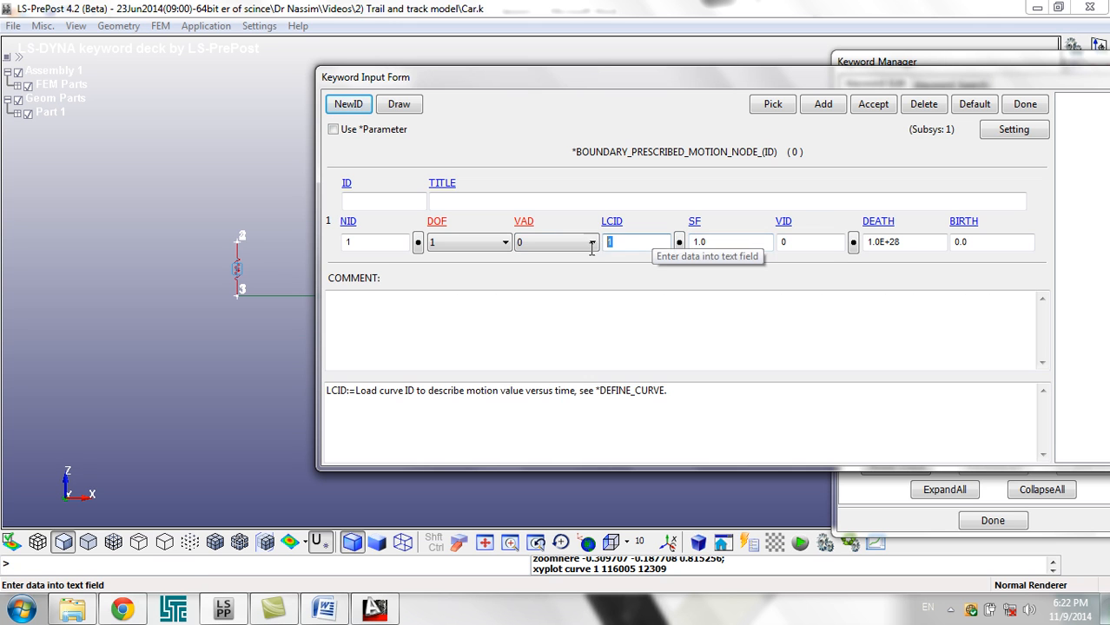
drag(605, 249, 600, 247)
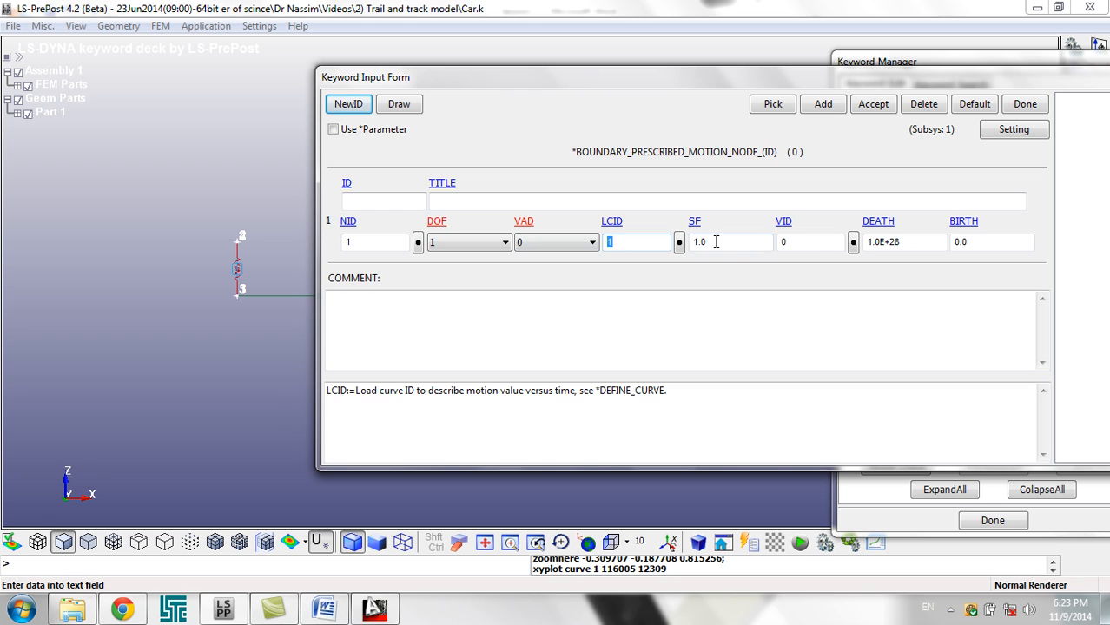
drag(716, 243, 695, 243)
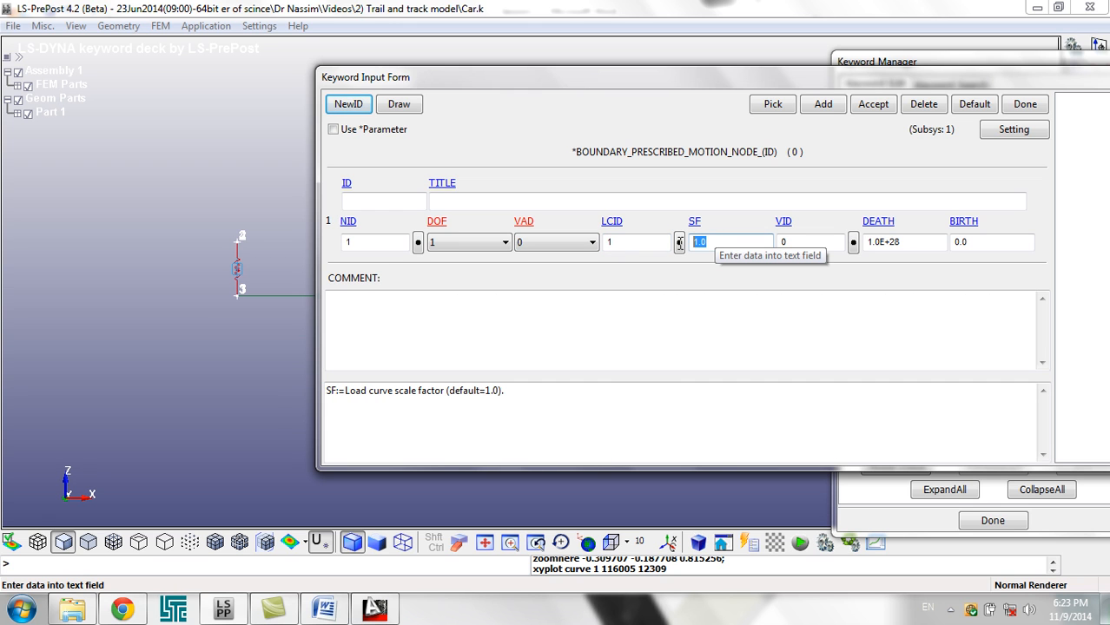
drag(637, 243, 608, 243)
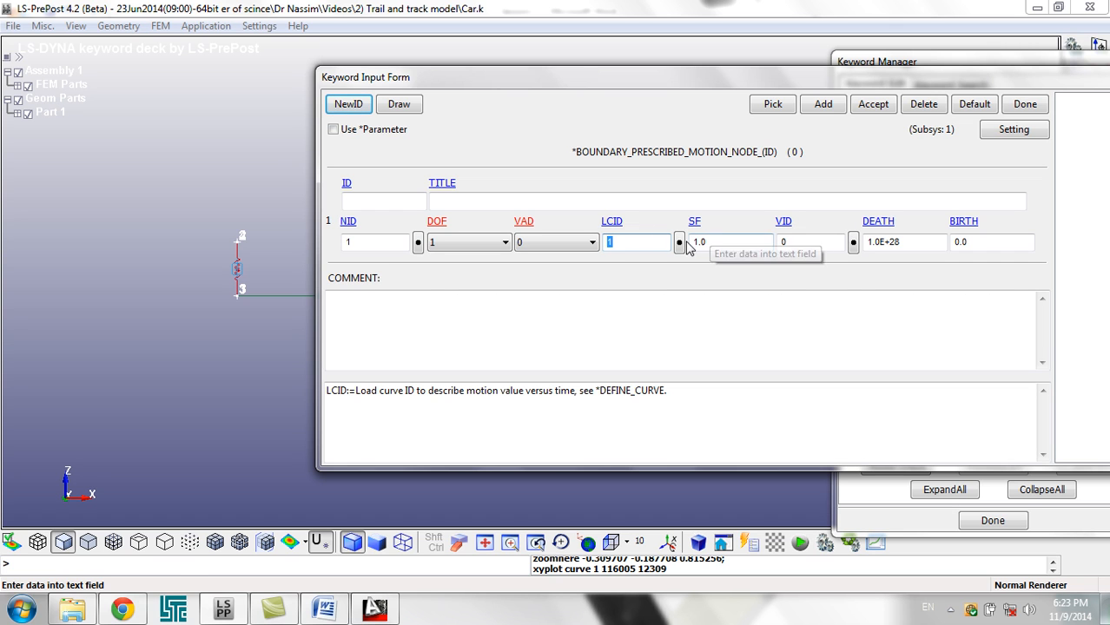
click(650, 245)
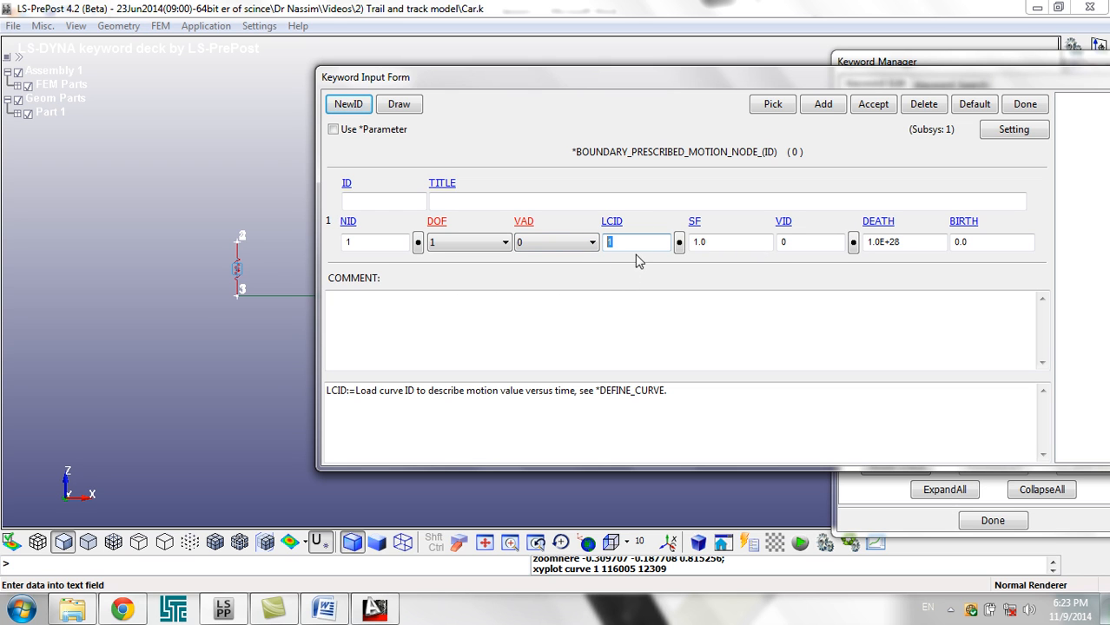
click(688, 242)
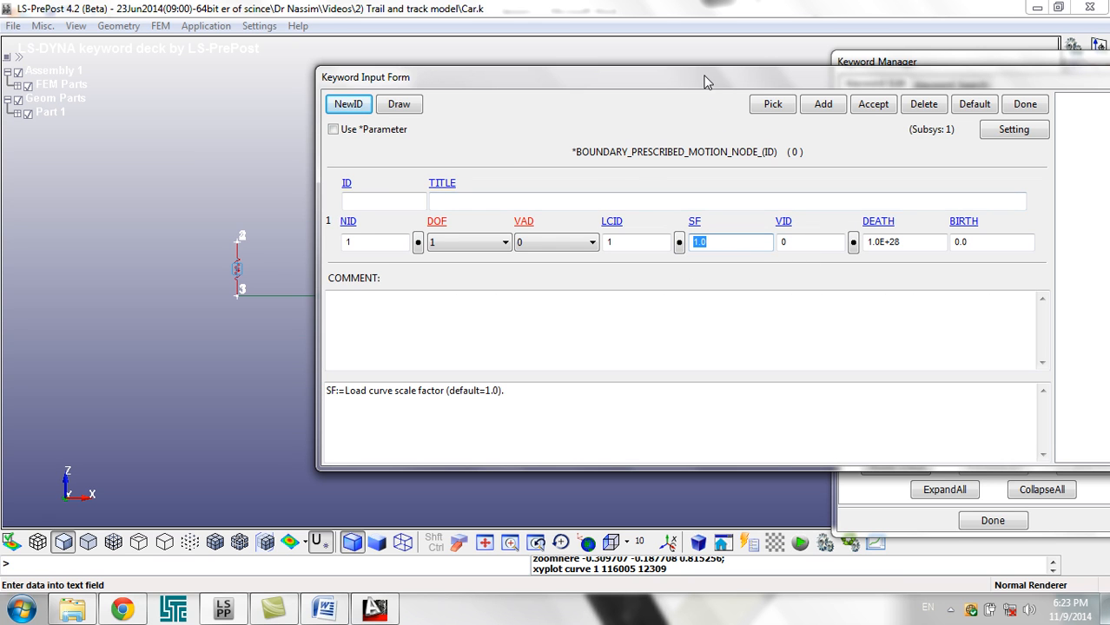
- Title the prescribed motion card for node 1 Speed Node 1 and accept it
drag(706, 81, 599, 65)
click(466, 185)
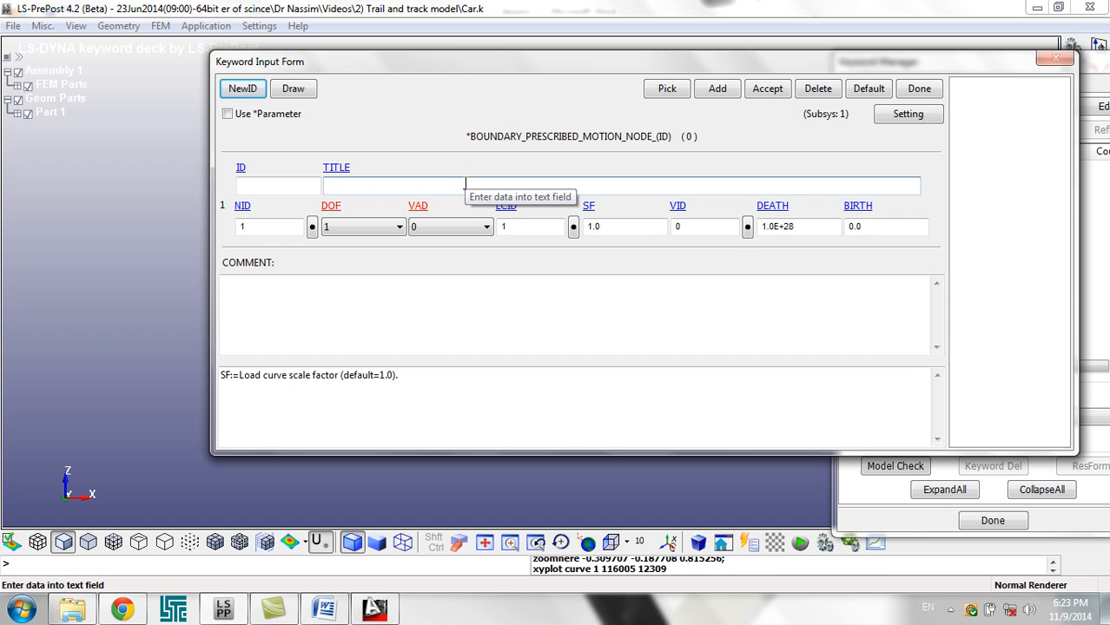
text(Speed Node 1)
click(770, 89)
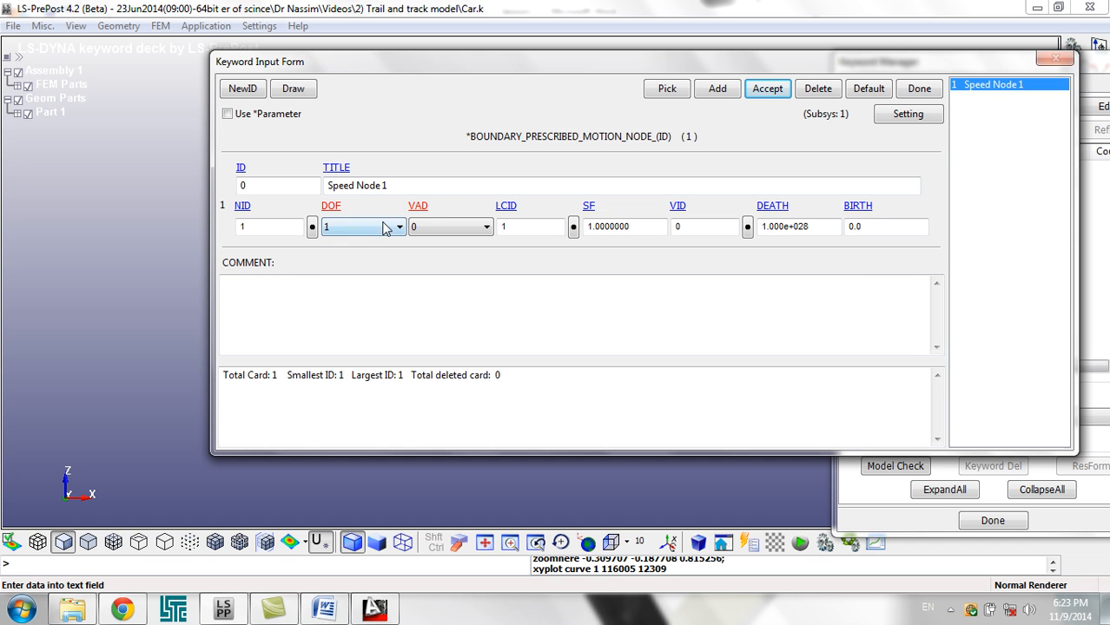
- Delete the Speed Node 1 prescribed motion card, then close the keyword form with the deletion applied
drag(398, 76, 500, 179)
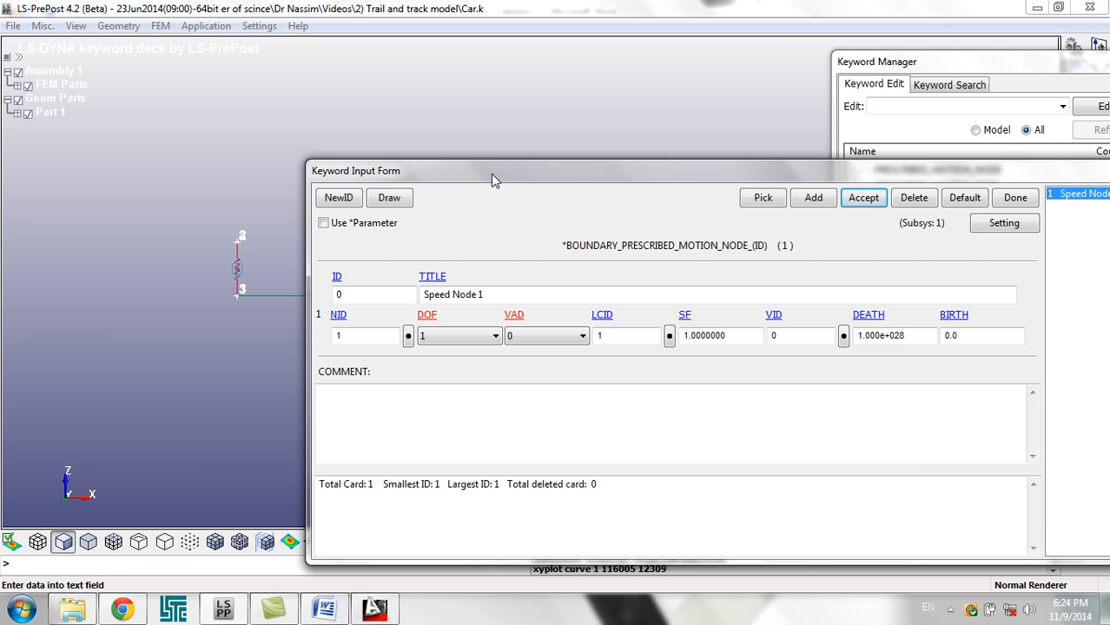
drag(491, 174, 304, 97)
click(728, 119)
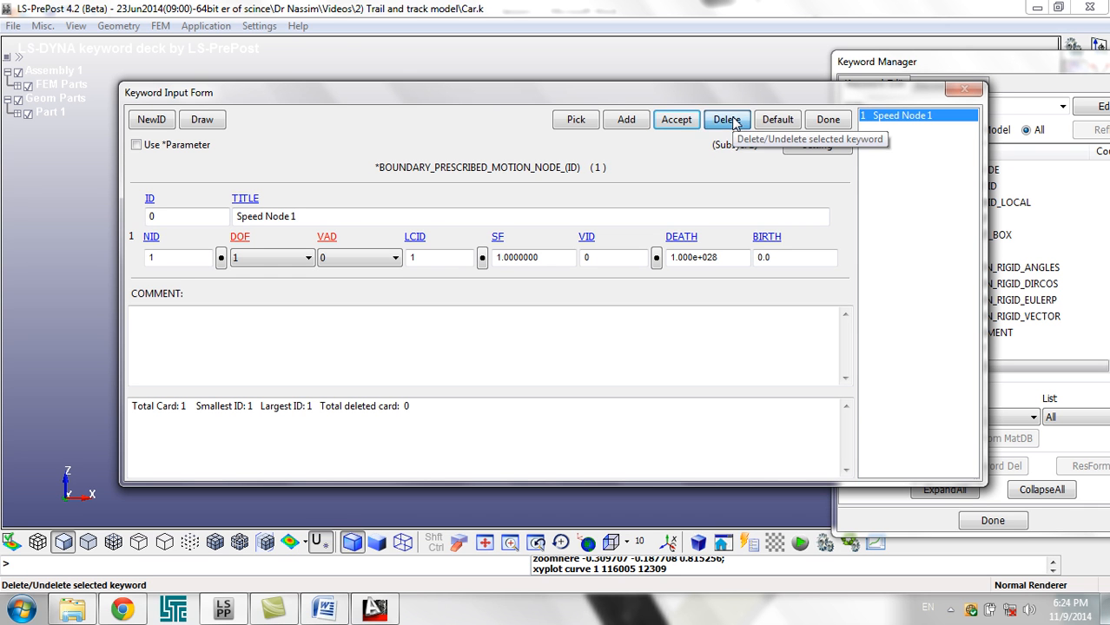
click(695, 122)
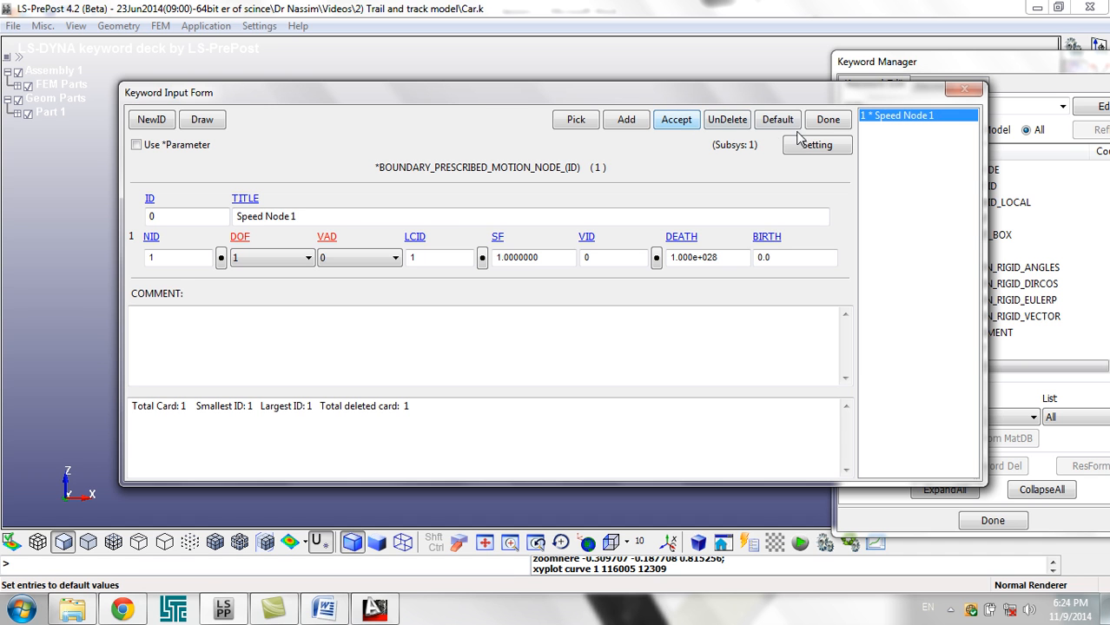
click(831, 121)
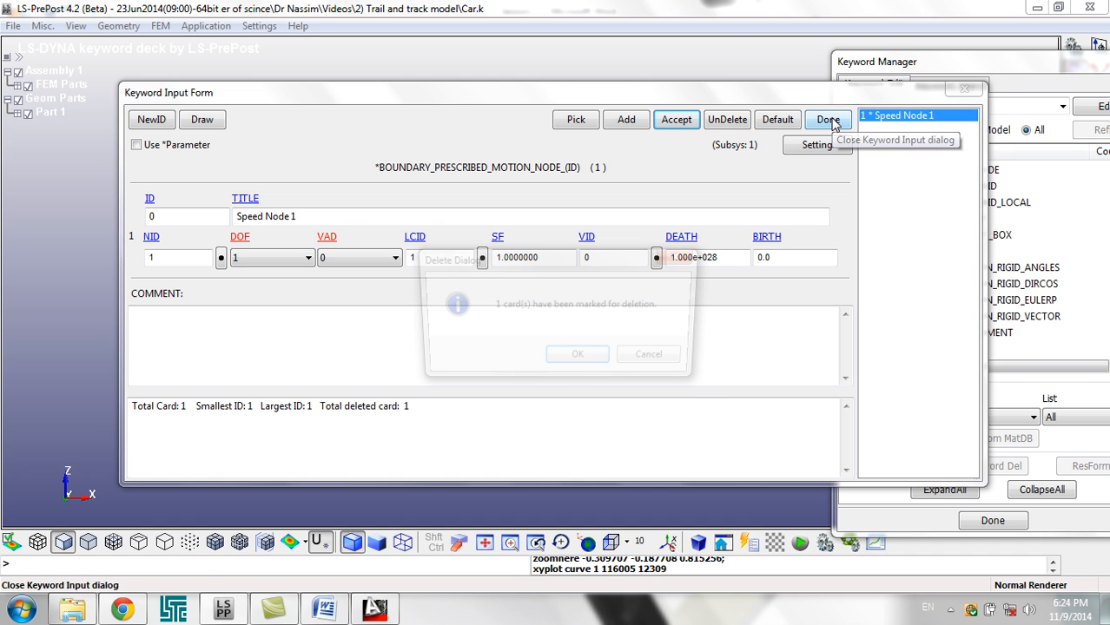
click(596, 355)
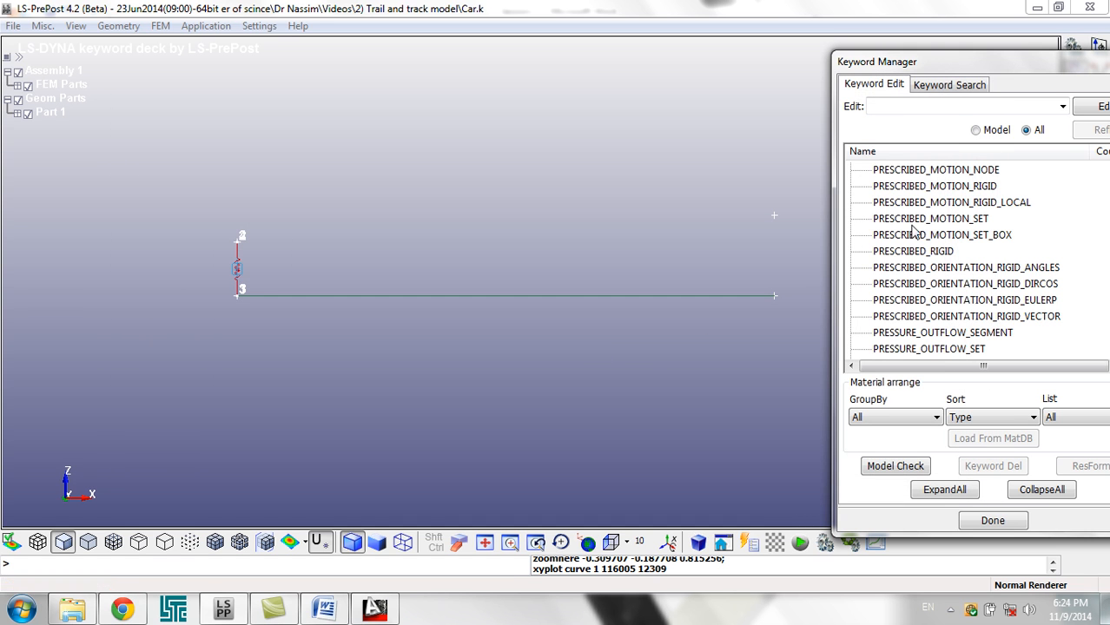
- Select the BOUNDARY_PRESCRIBED_MOTION_NODE keyword for editing
click(972, 170)
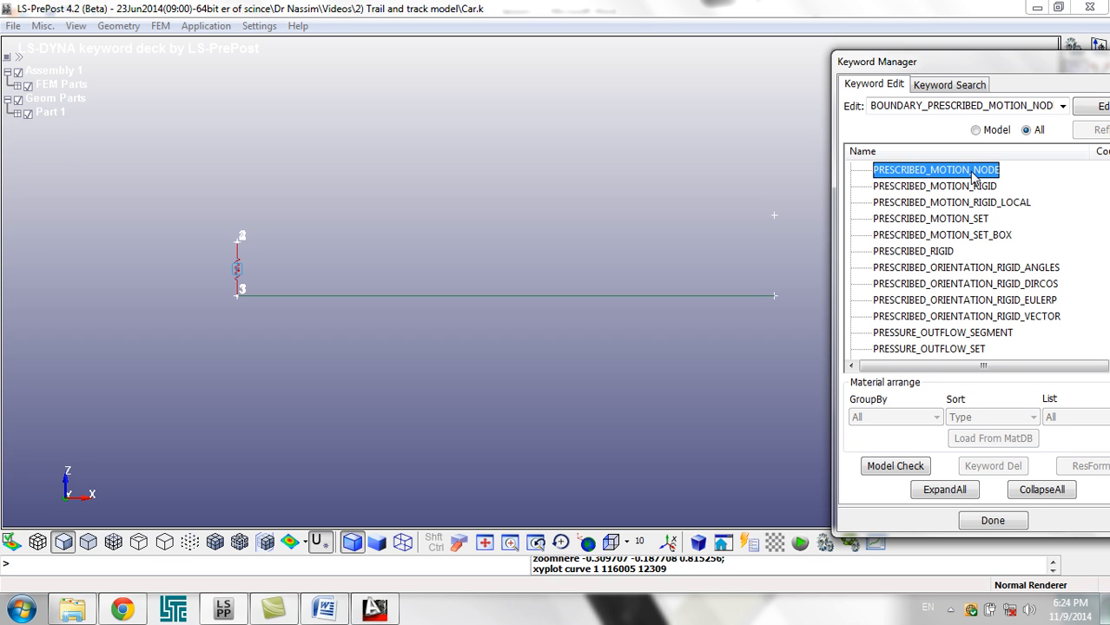
- Open the BOUNDARY_PRESCRIBED_MOTION_SET keyword and start creating a new node set for its NSID
click(959, 220)
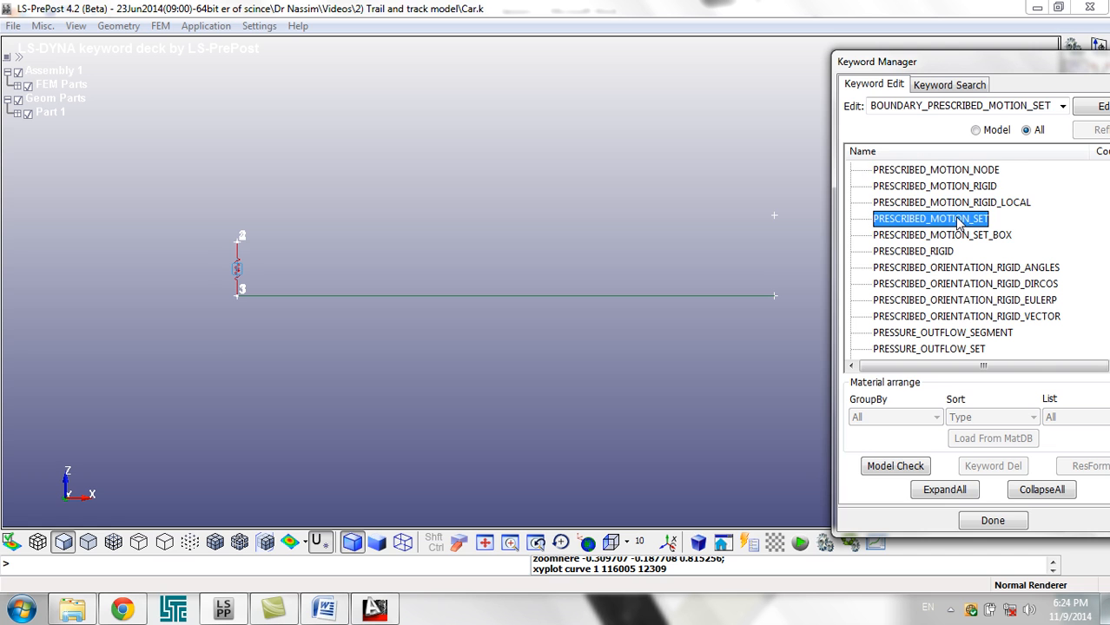
double_click(959, 220)
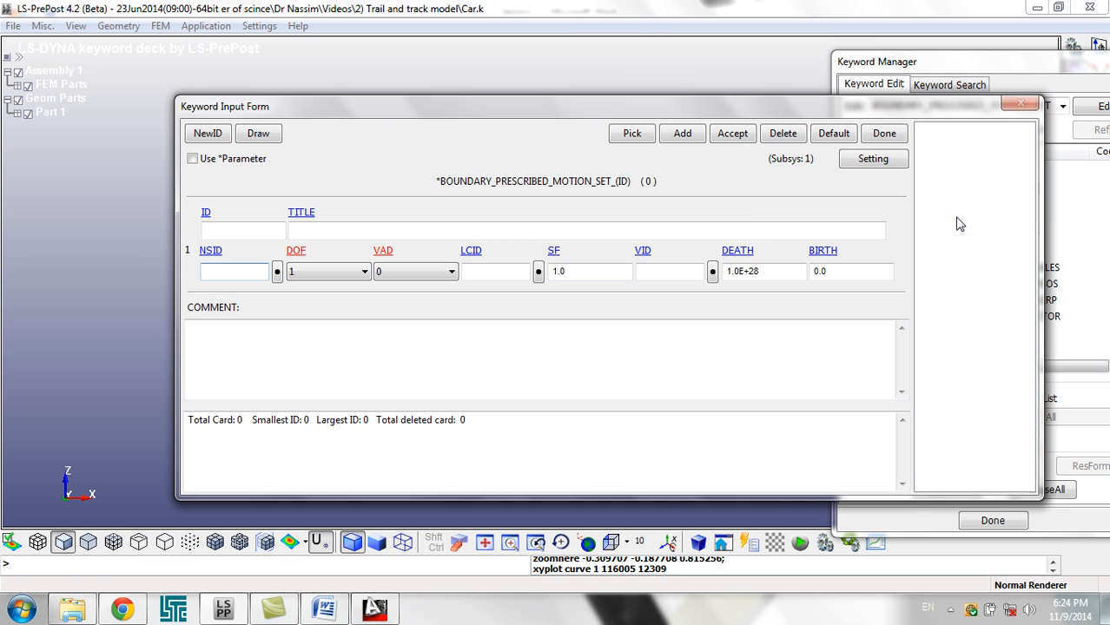
click(522, 233)
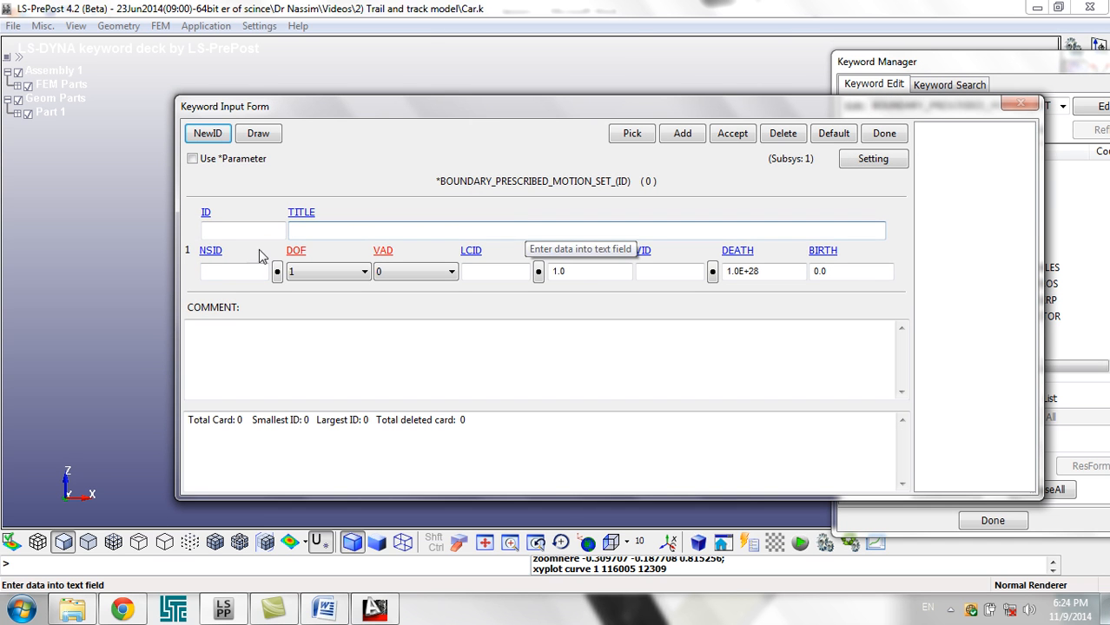
click(225, 276)
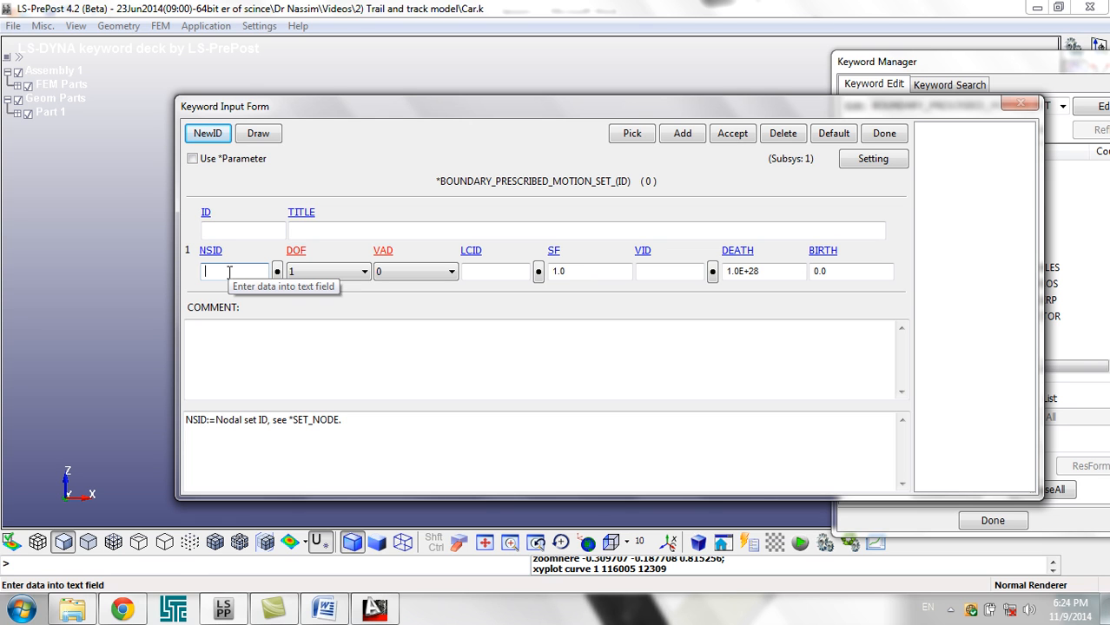
click(277, 273)
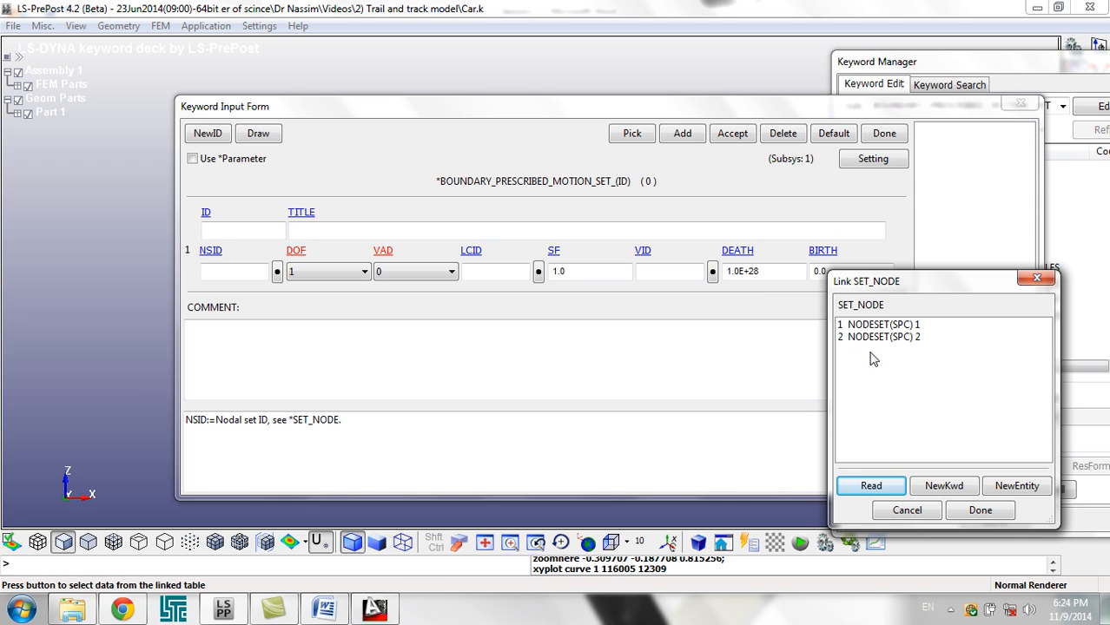
click(1018, 487)
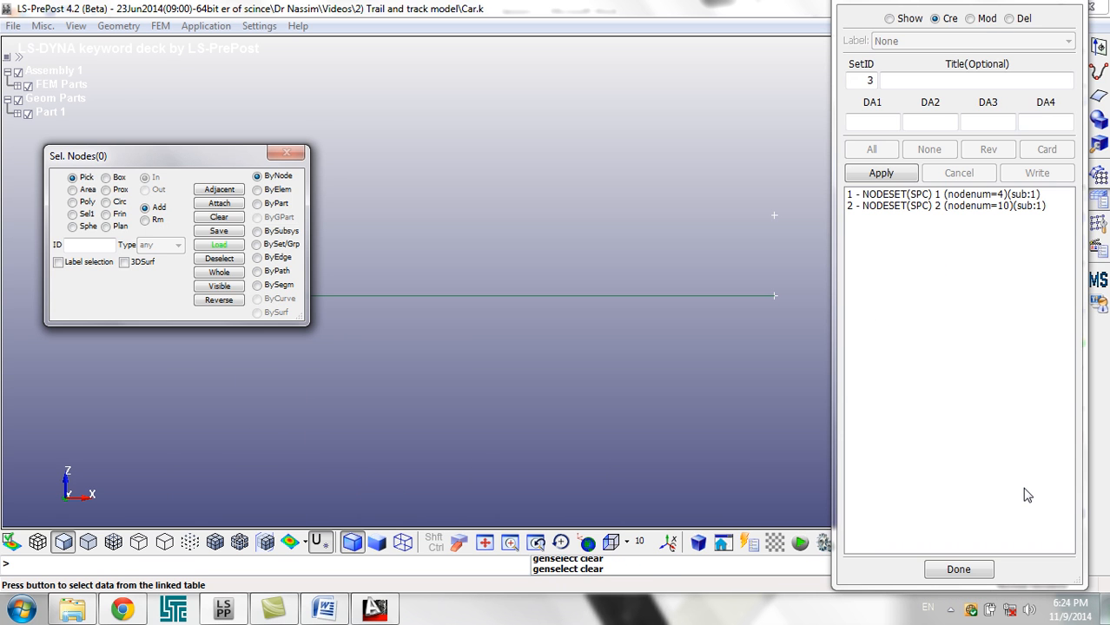
shift+drag(390, 381, 554, 434)
shift+middle_drag(564, 374, 450, 392)
shift+scroll(450, 390, down, 2)
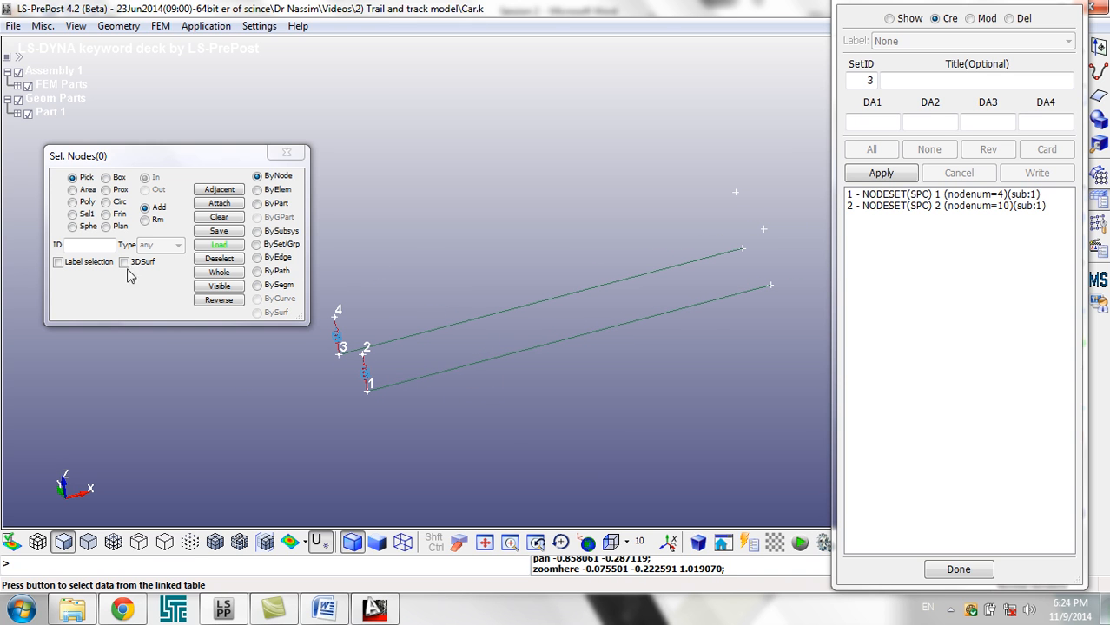
click(102, 244)
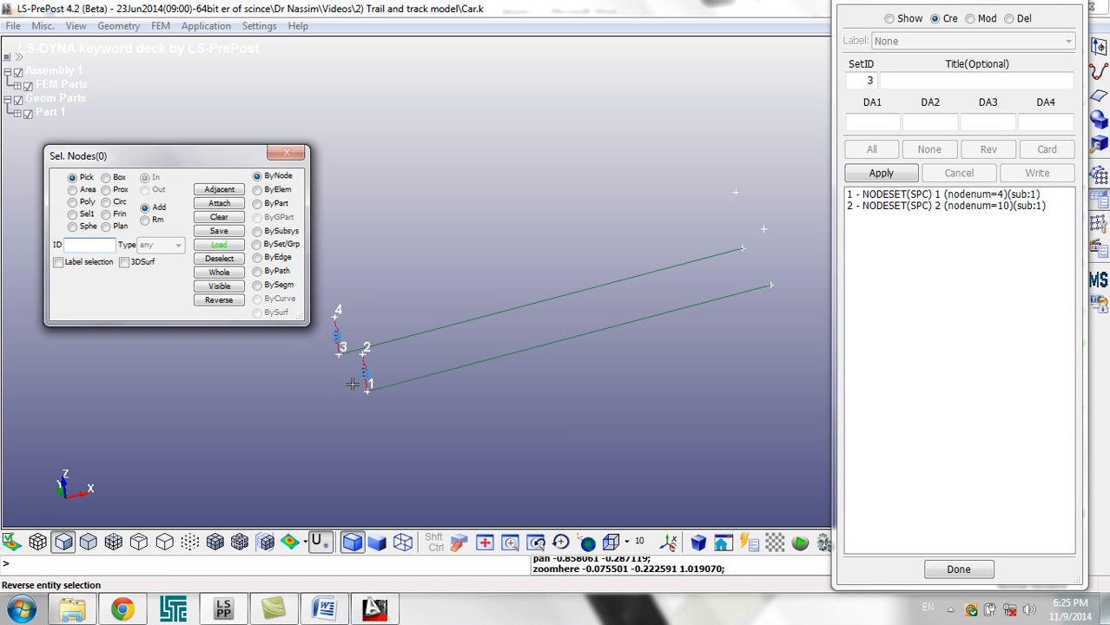
click(357, 350)
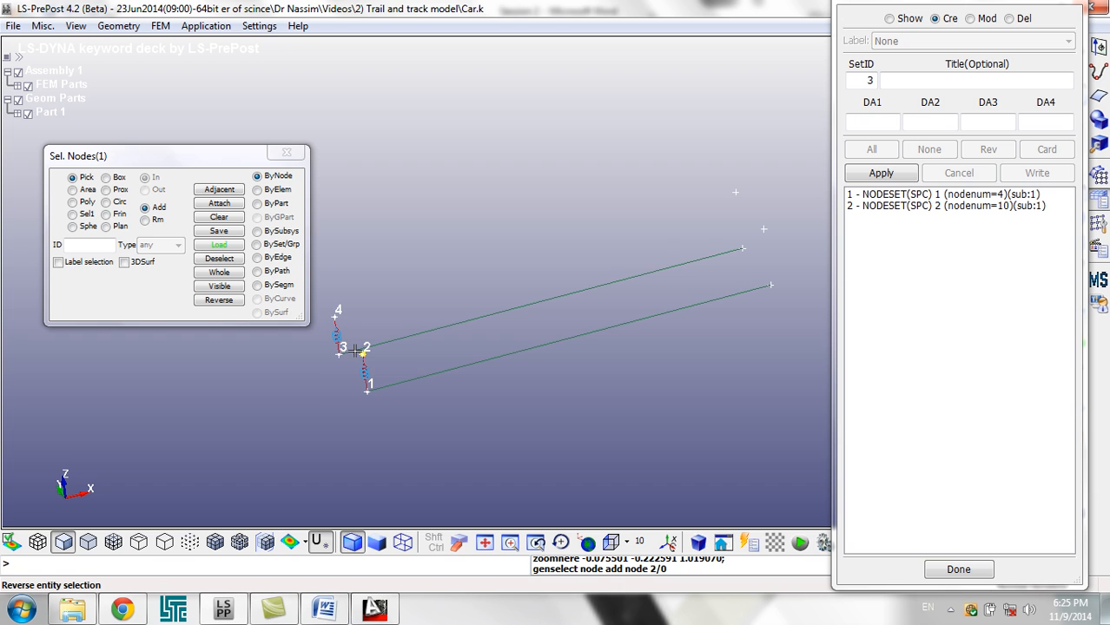
click(441, 323)
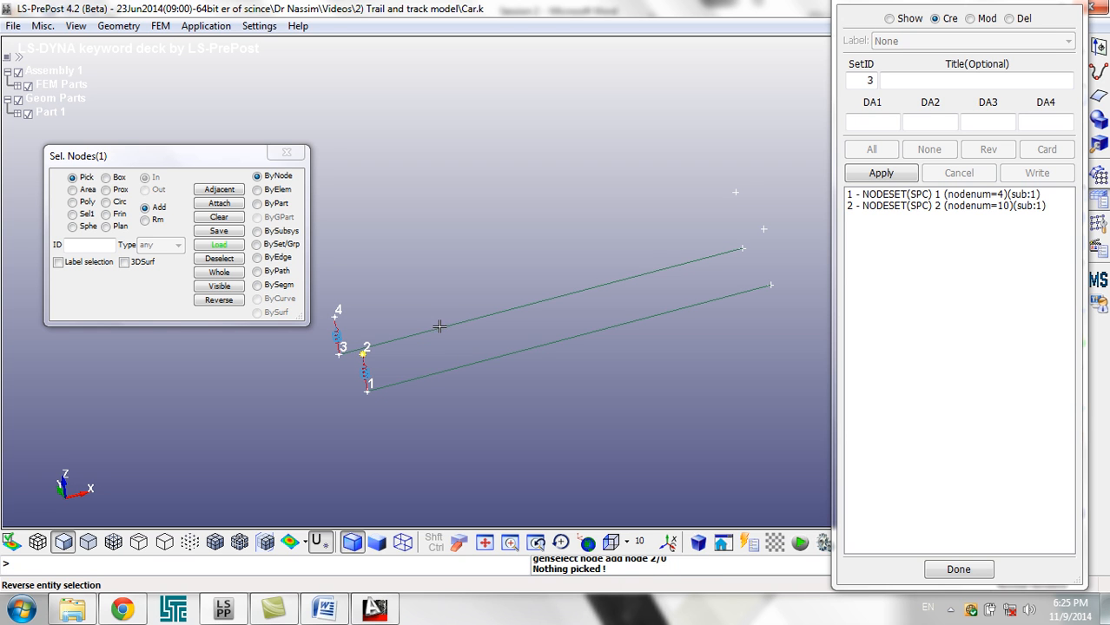
click(346, 351)
click(644, 314)
click(645, 316)
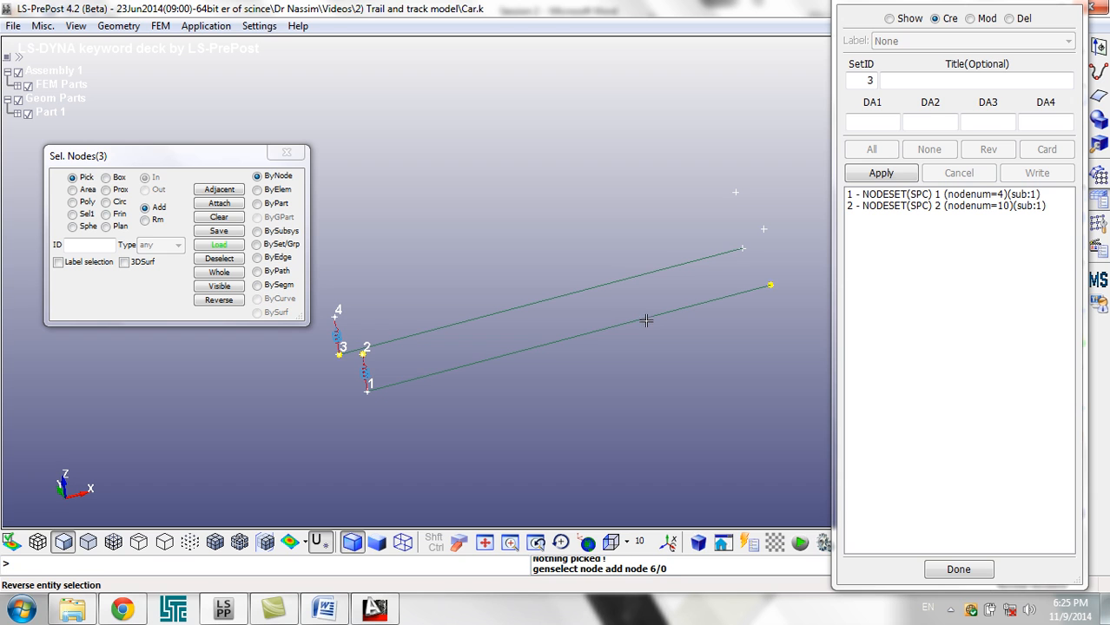
right_click(769, 287)
right_click(771, 285)
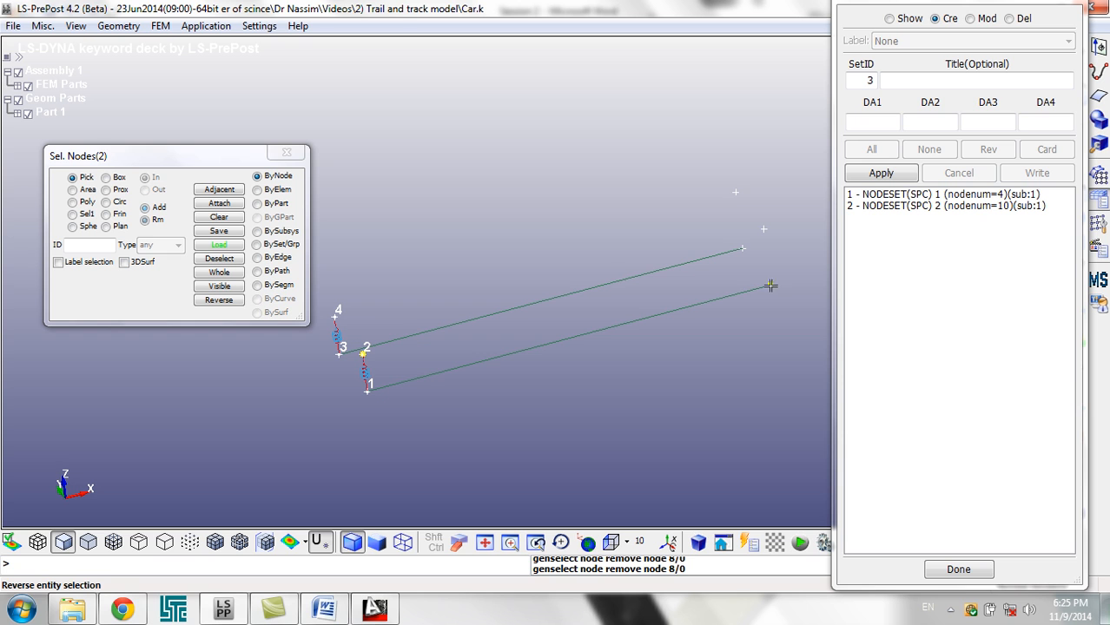
click(224, 230)
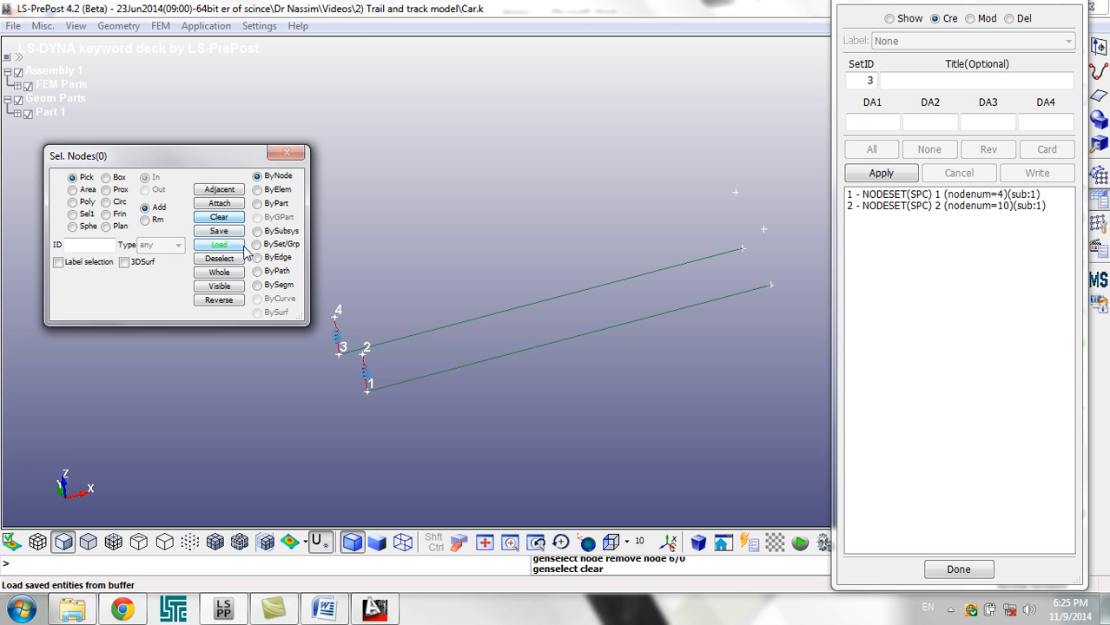
- Create node set 3 from nodes 1, 2, 3 and 4 with the title "Car Nodes"
click(83, 245)
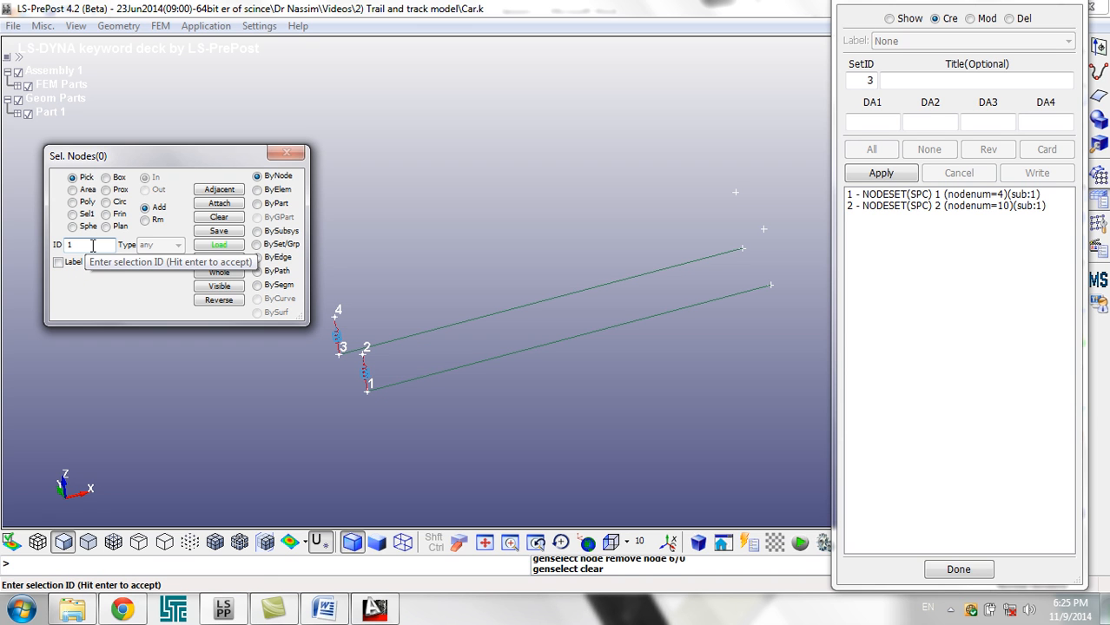
key(Return)
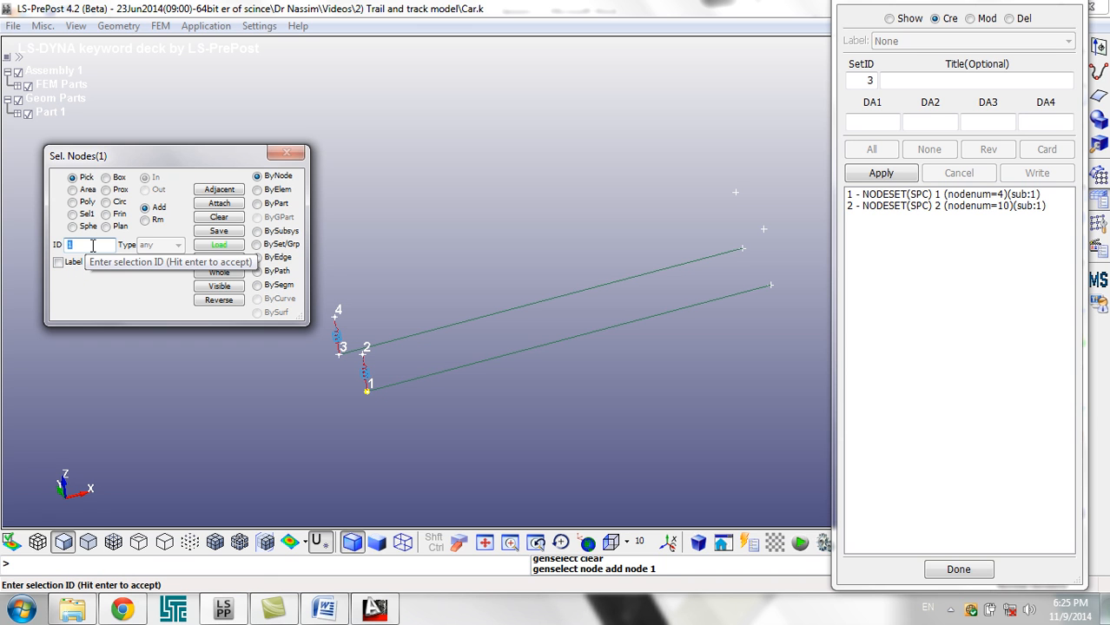
key(Return)
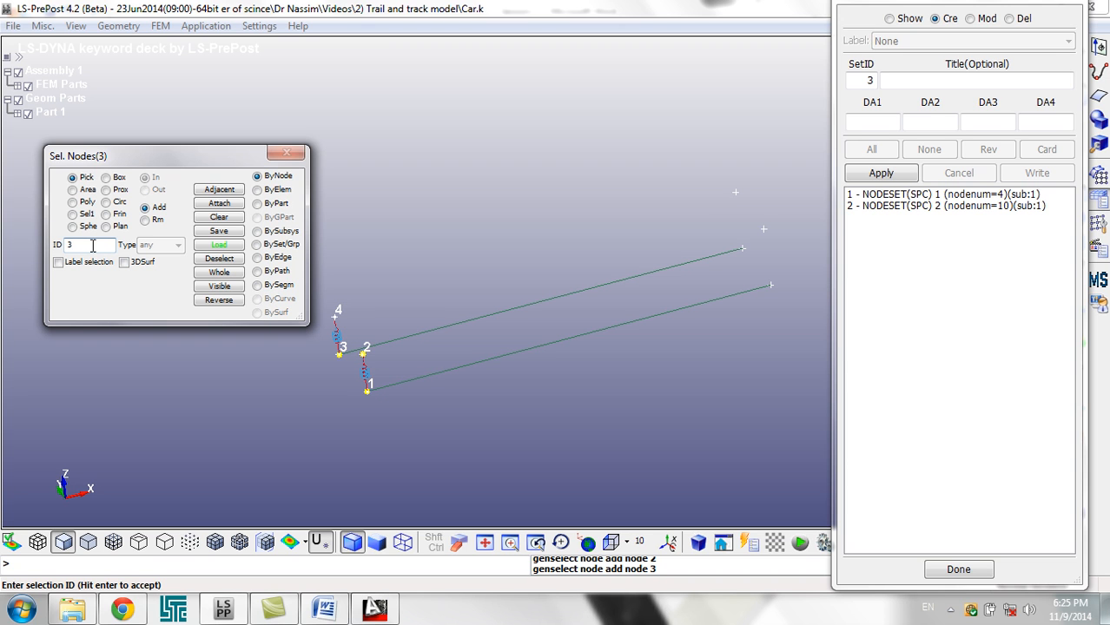
click(902, 87)
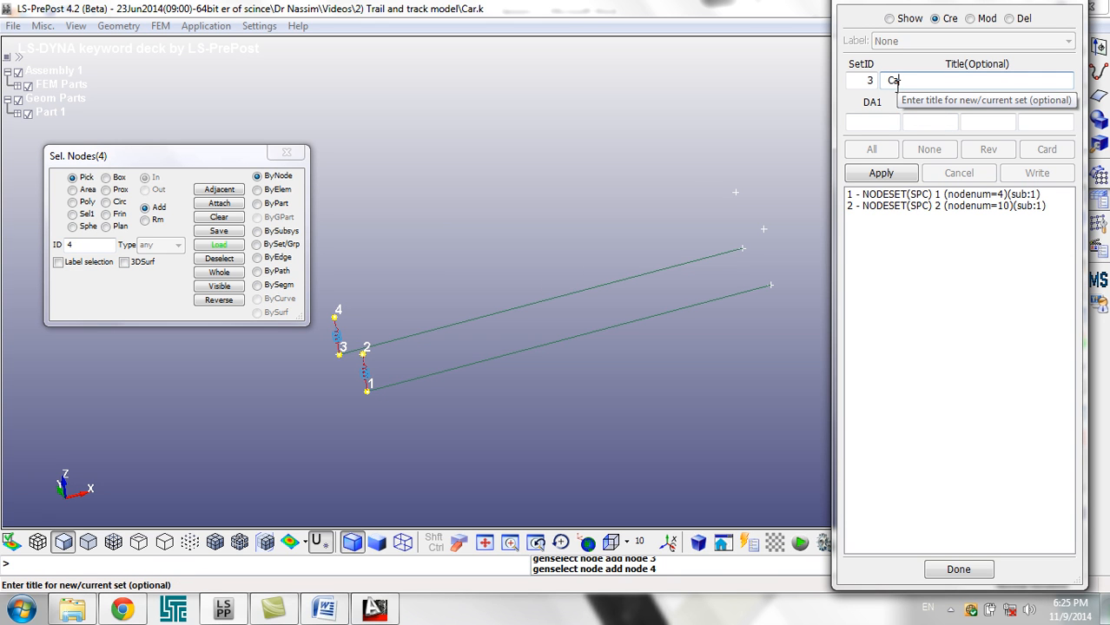
text(Car Nodes)
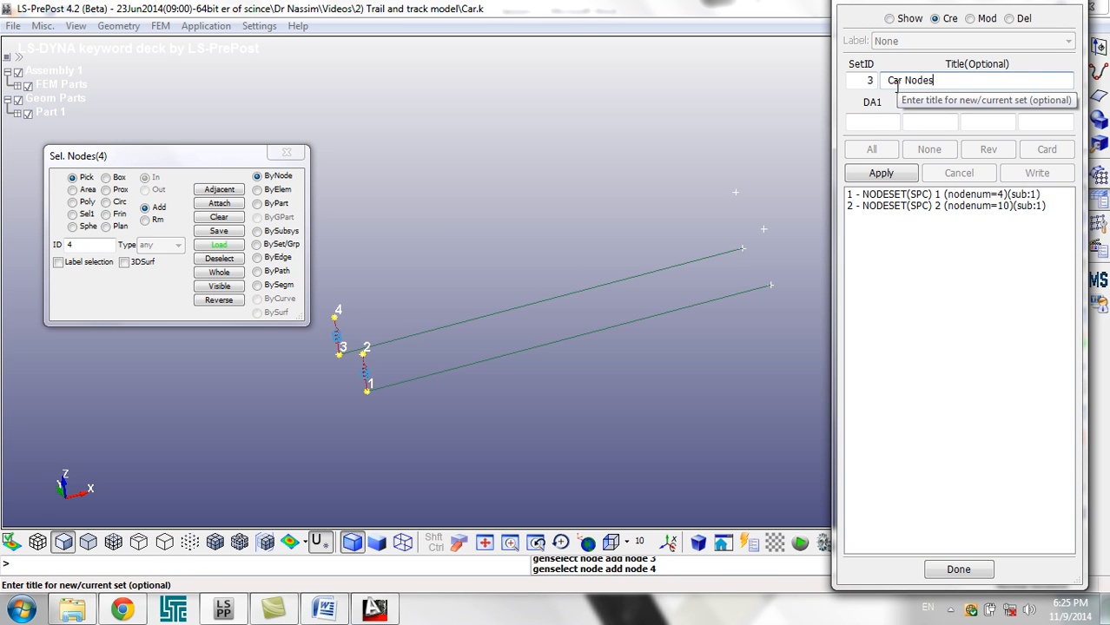
click(878, 174)
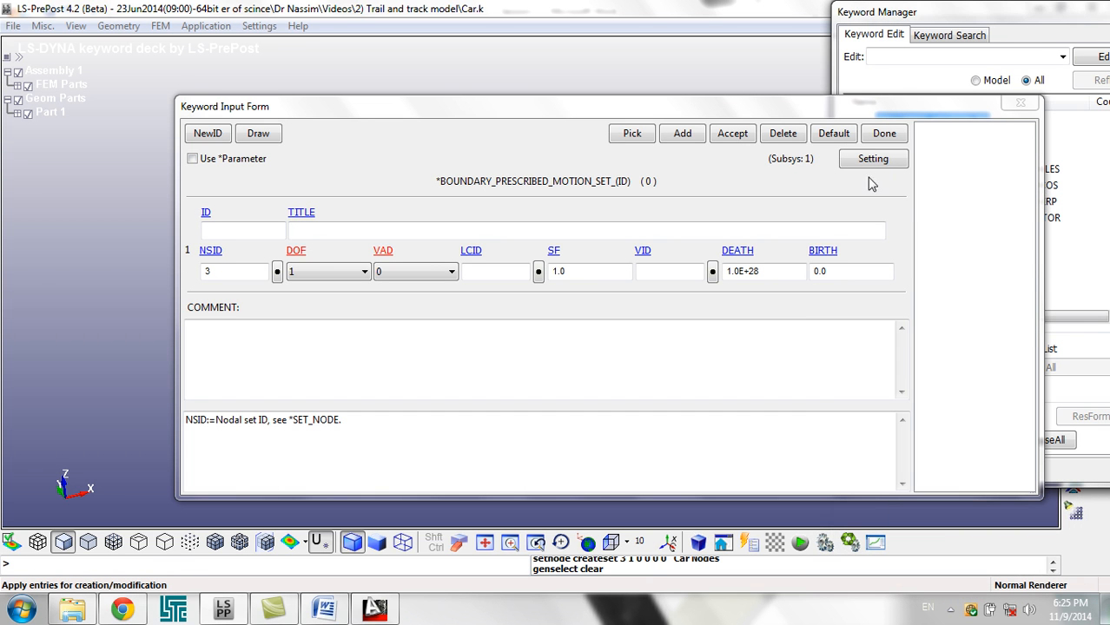
- Check which node set is linked to the NSID of the prescribed motion
click(247, 273)
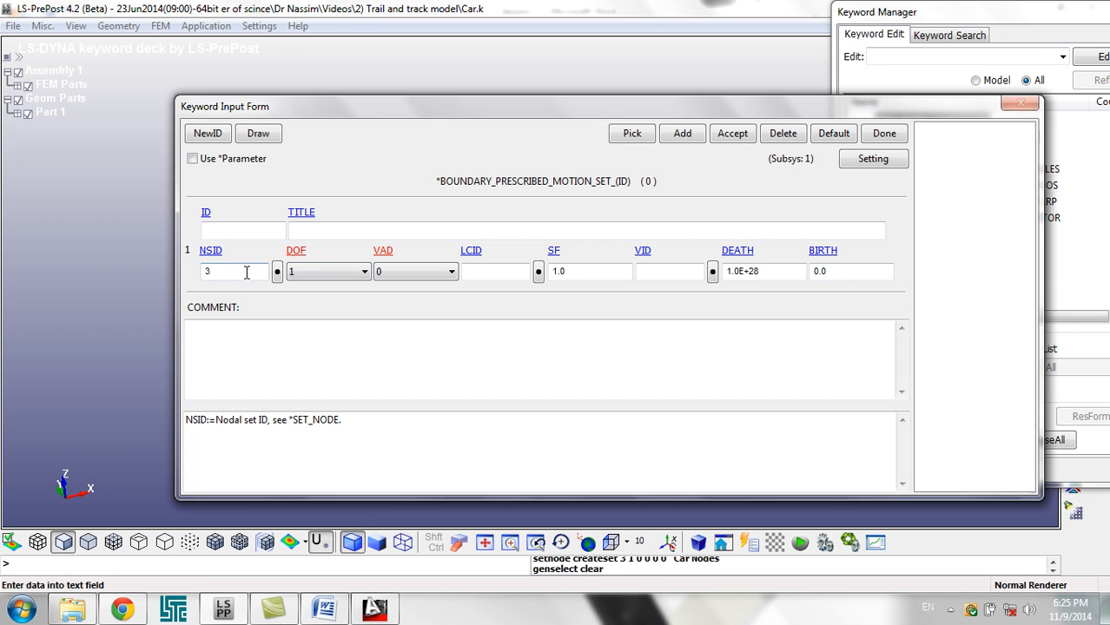
double_click(246, 273)
click(277, 272)
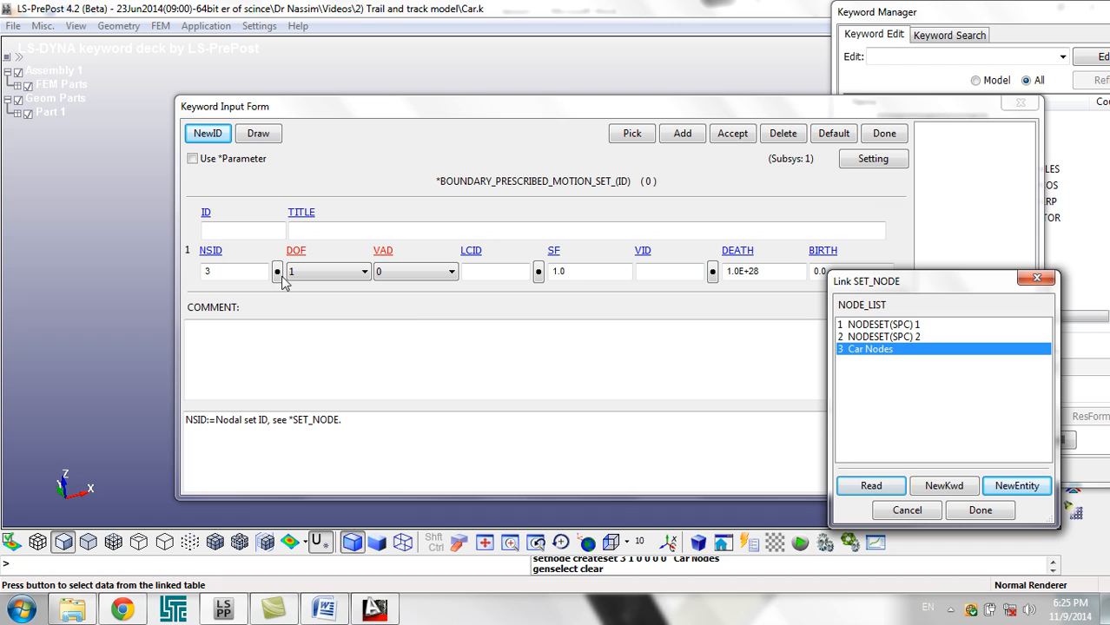
click(990, 511)
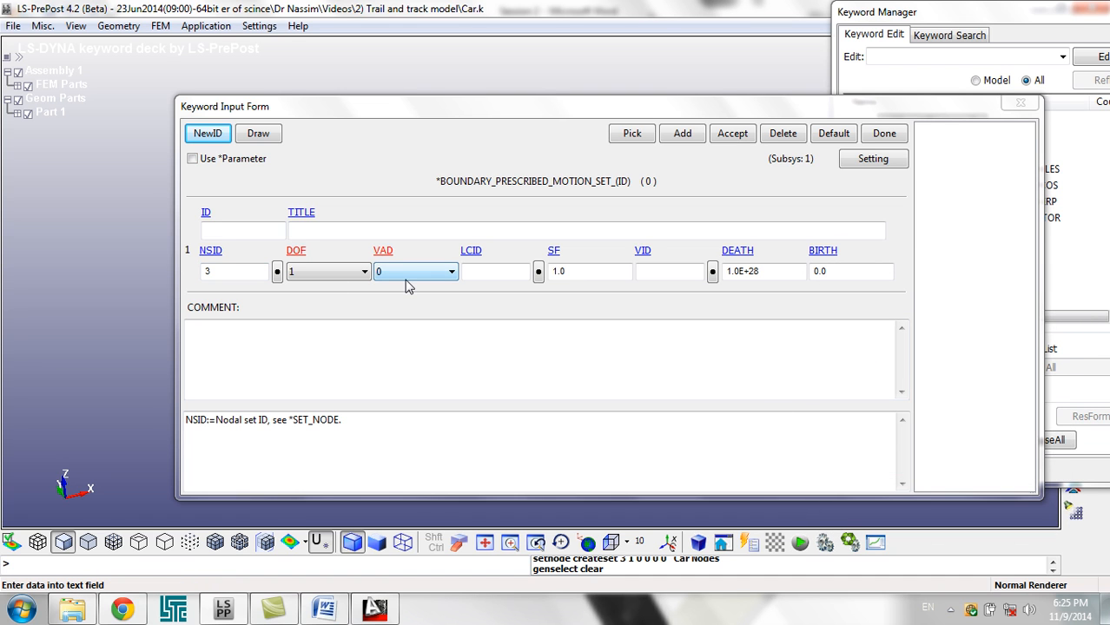
- Keep DOF 1 (x-translation) and VAD 0 (velocity) for the prescribed motion
click(349, 272)
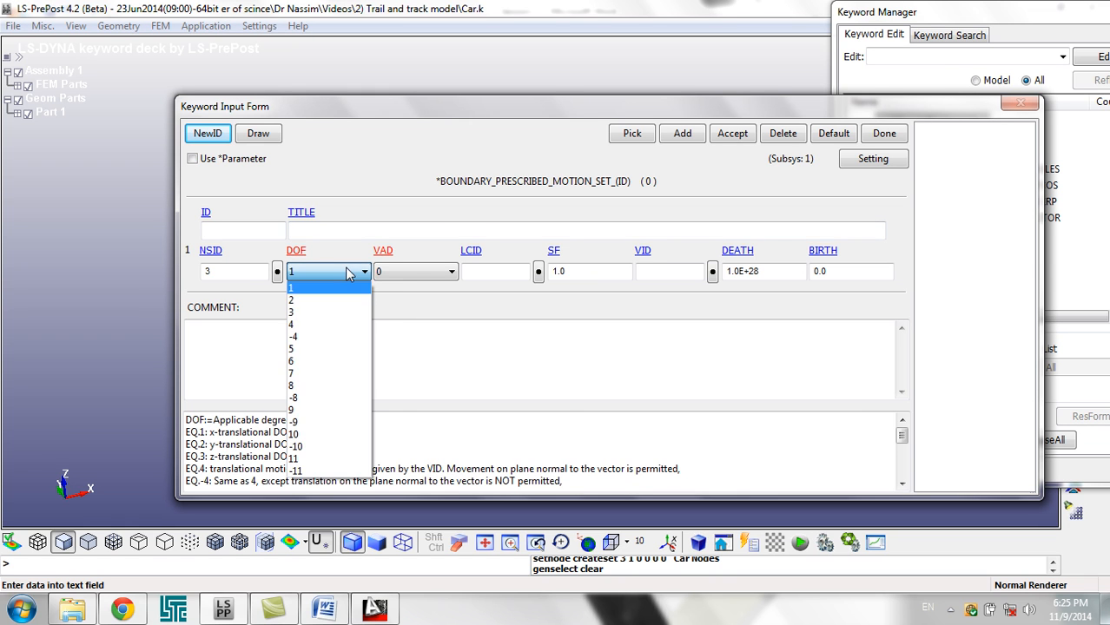
click(345, 271)
click(403, 272)
click(401, 272)
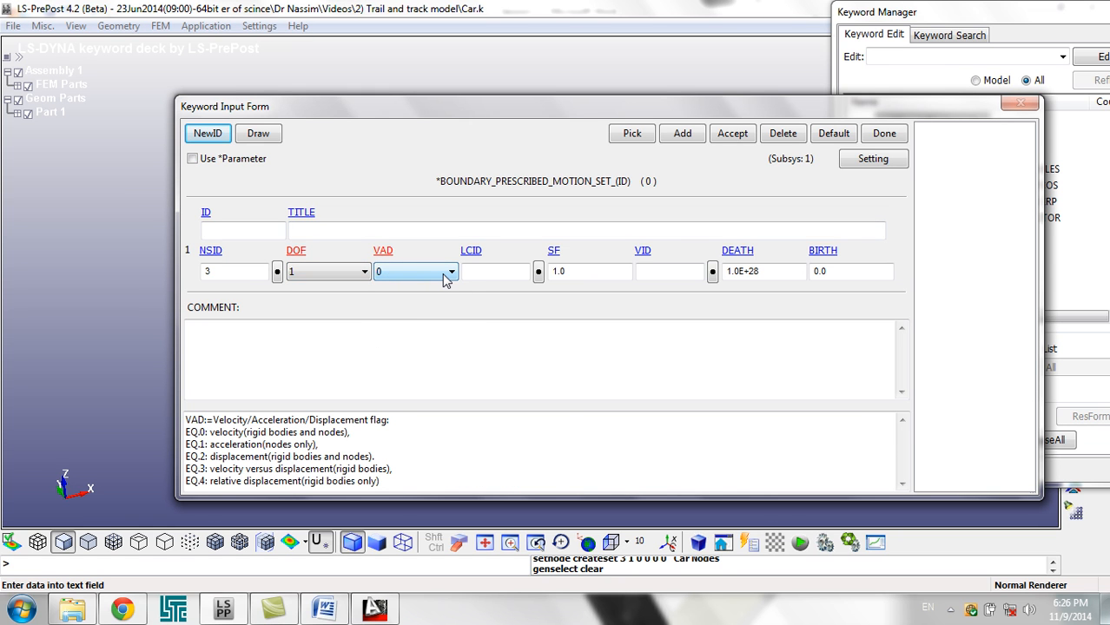
- Assign the Speed curve as the LCID, keeping the default scale factor and birth time
click(490, 272)
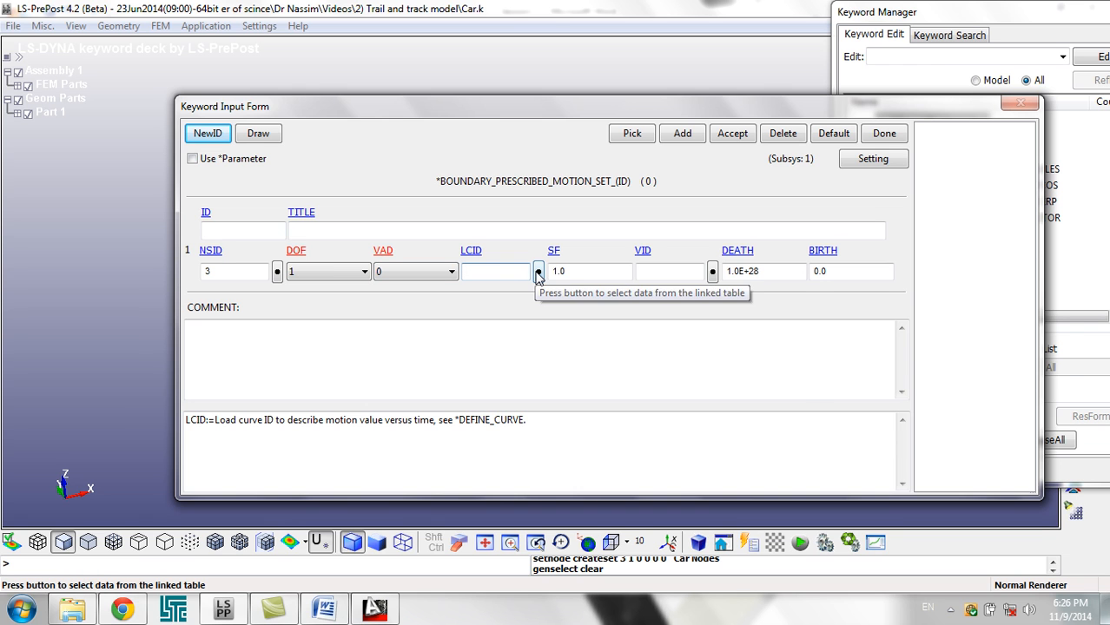
click(539, 272)
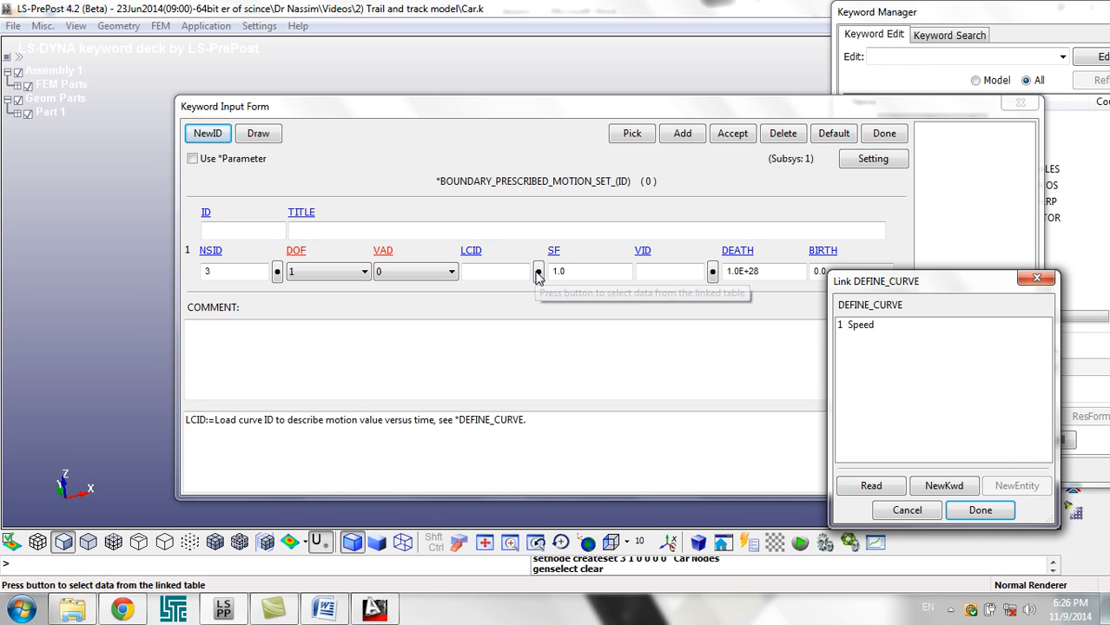
double_click(883, 325)
click(569, 272)
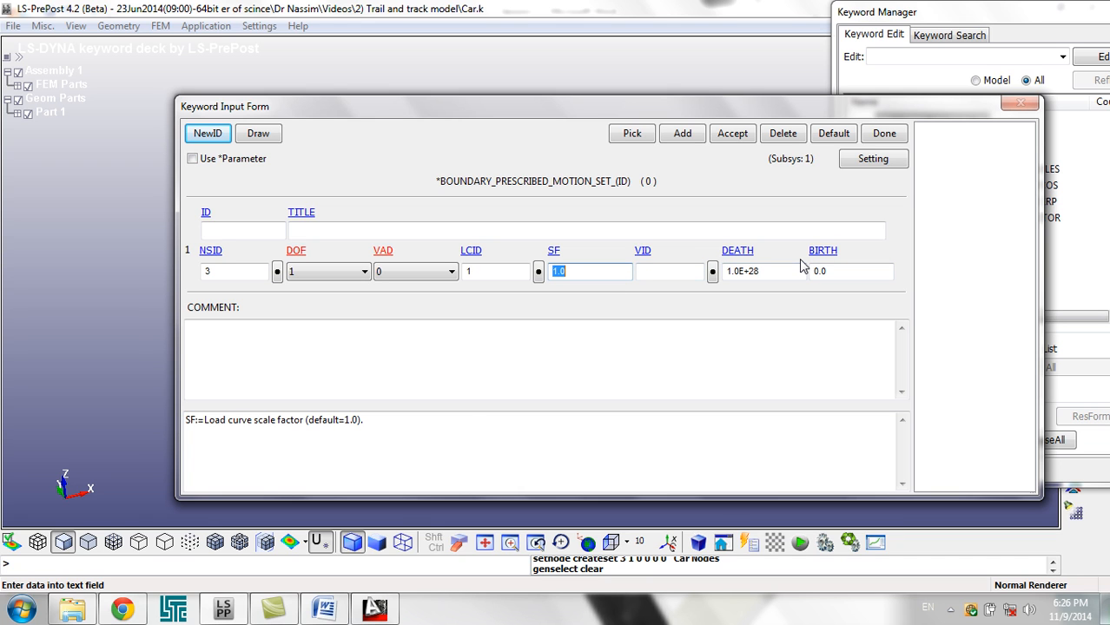
click(836, 271)
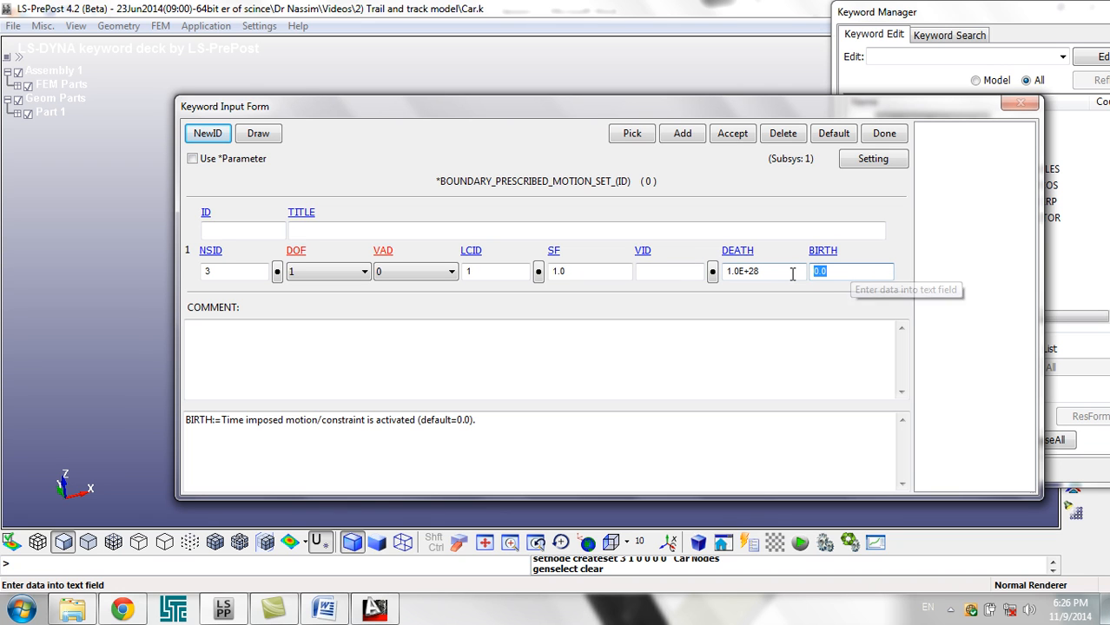
- Title the prescribed motion "Speed of the car", accept the card and close its form
click(415, 228)
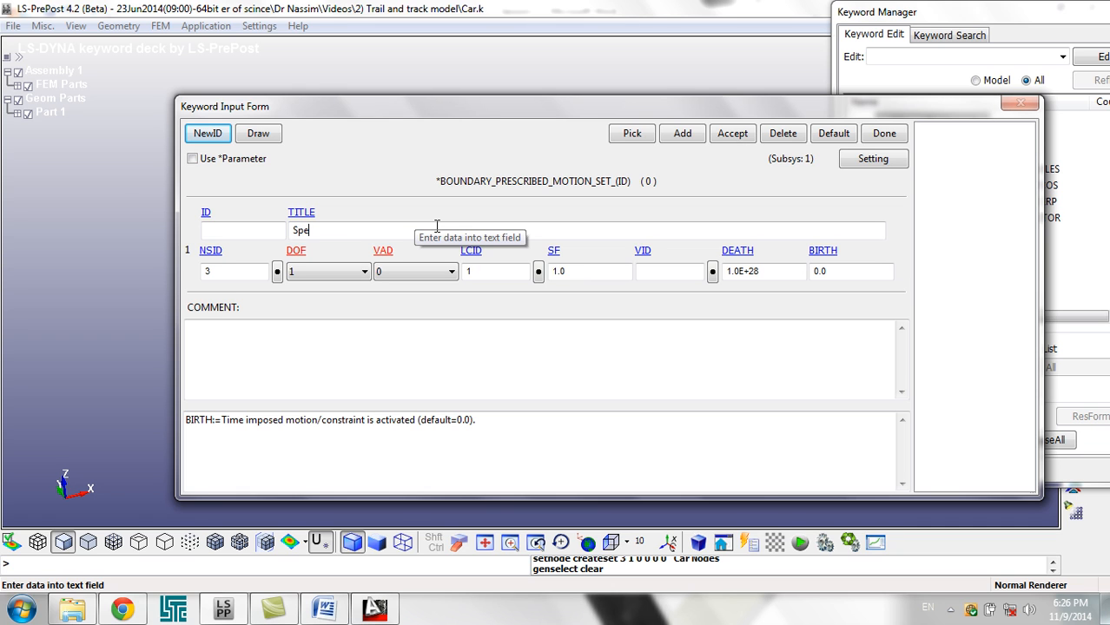
text(Speed of the car)
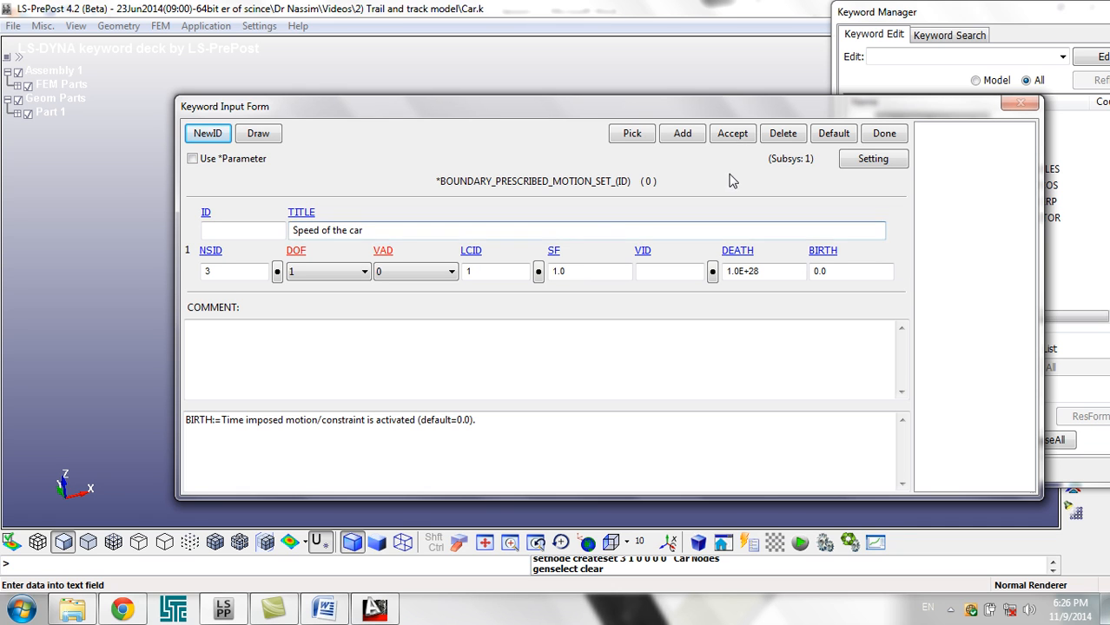
click(732, 137)
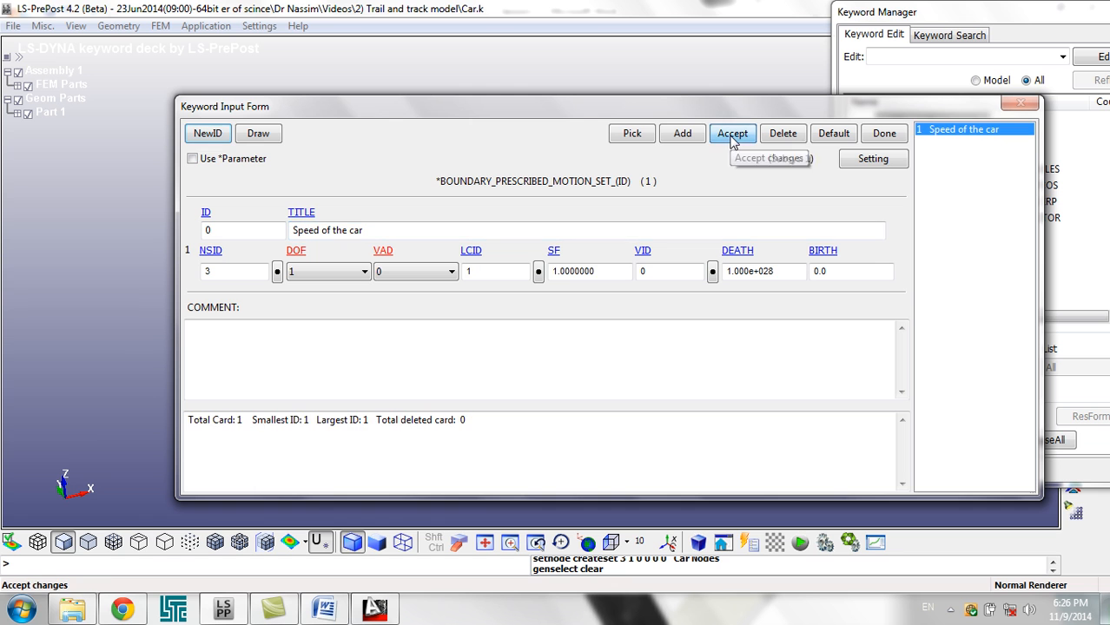
click(880, 137)
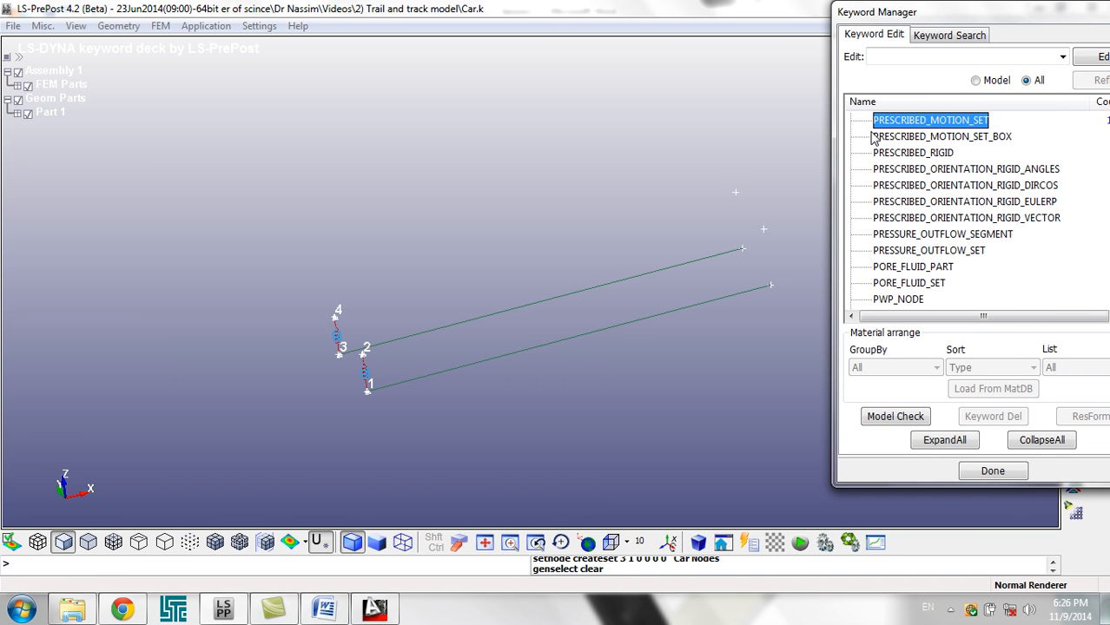
click(950, 611)
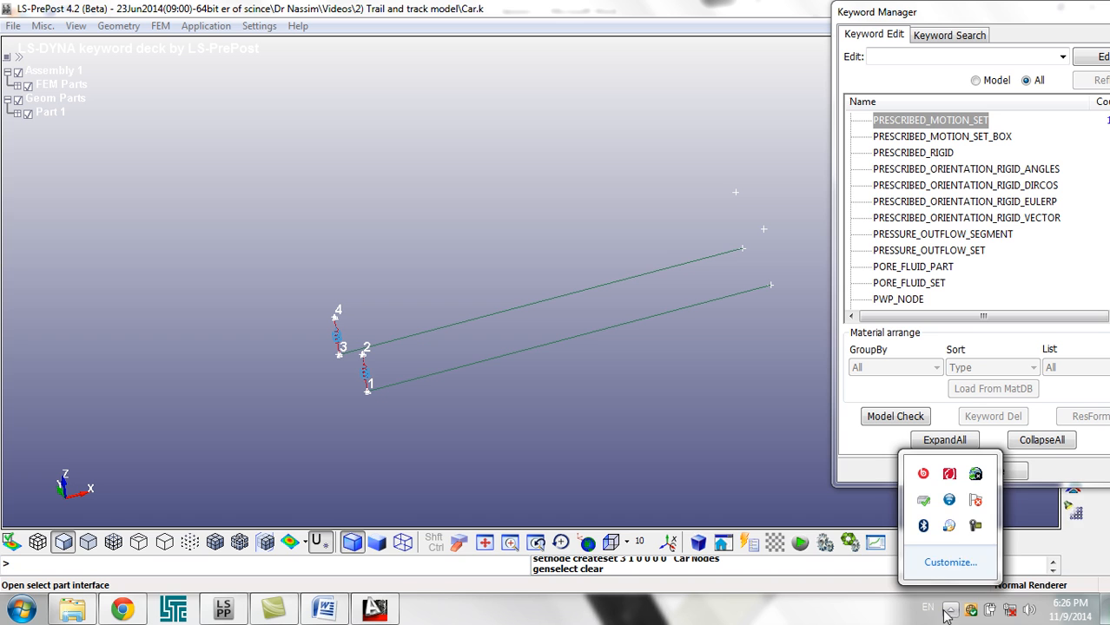
click(970, 526)
click(1033, 531)
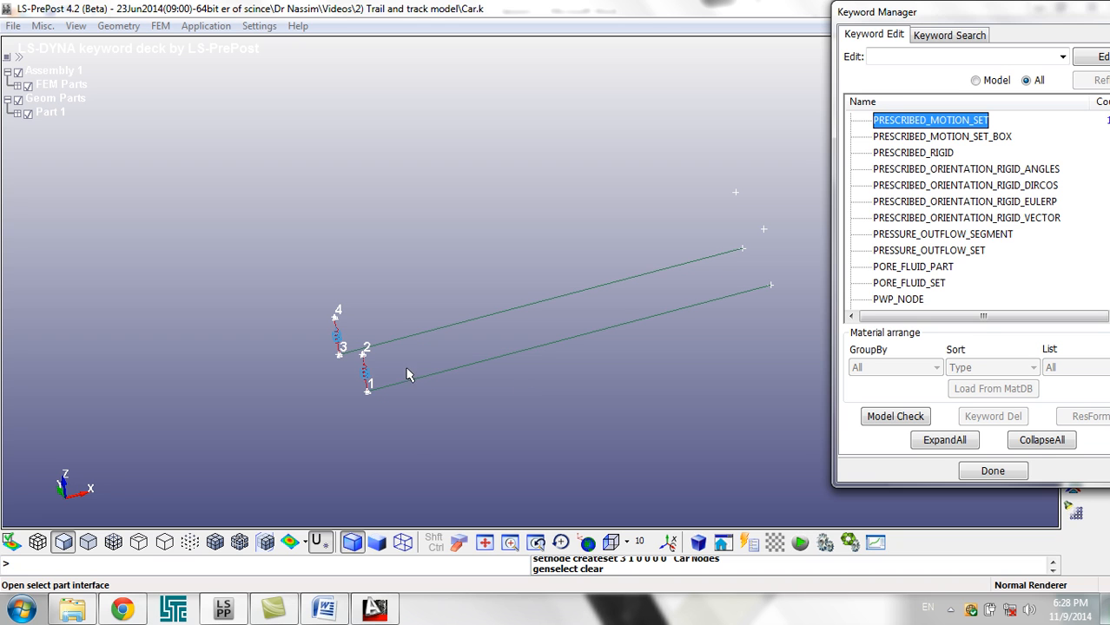
click(351, 331)
drag(350, 331, 461, 409)
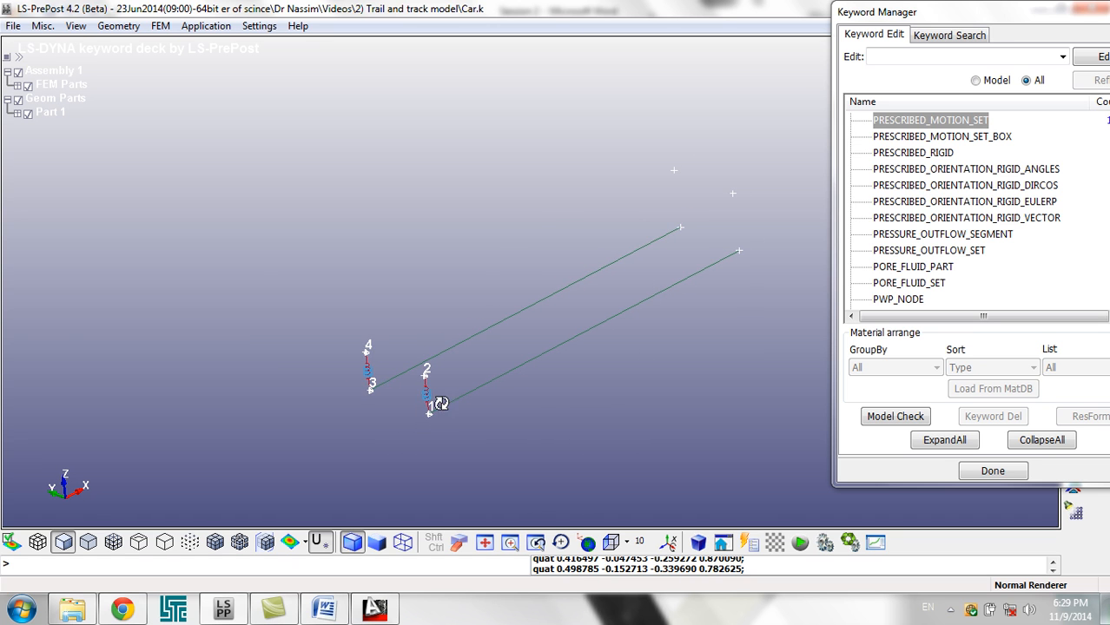
- Collapse the expanded keyword groups and expand the LOAD group in the keyword list
scroll(443, 405, up, 2)
shift+middle_drag(551, 404, 347, 401)
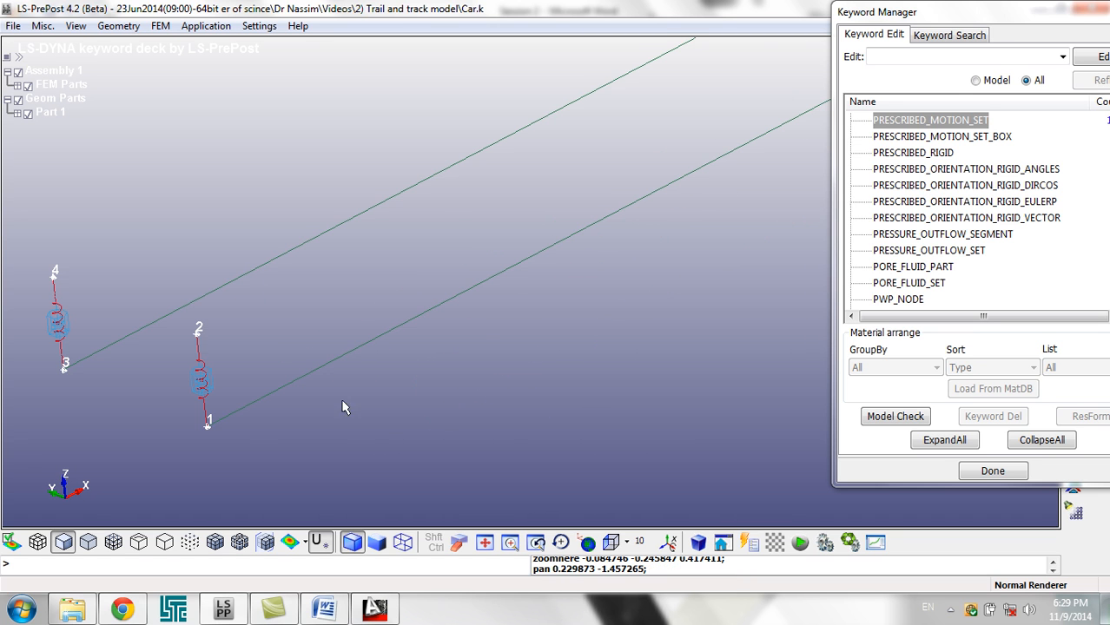
click(1030, 221)
key(Left)
scroll(999, 235, down, 5)
click(925, 219)
key(Left)
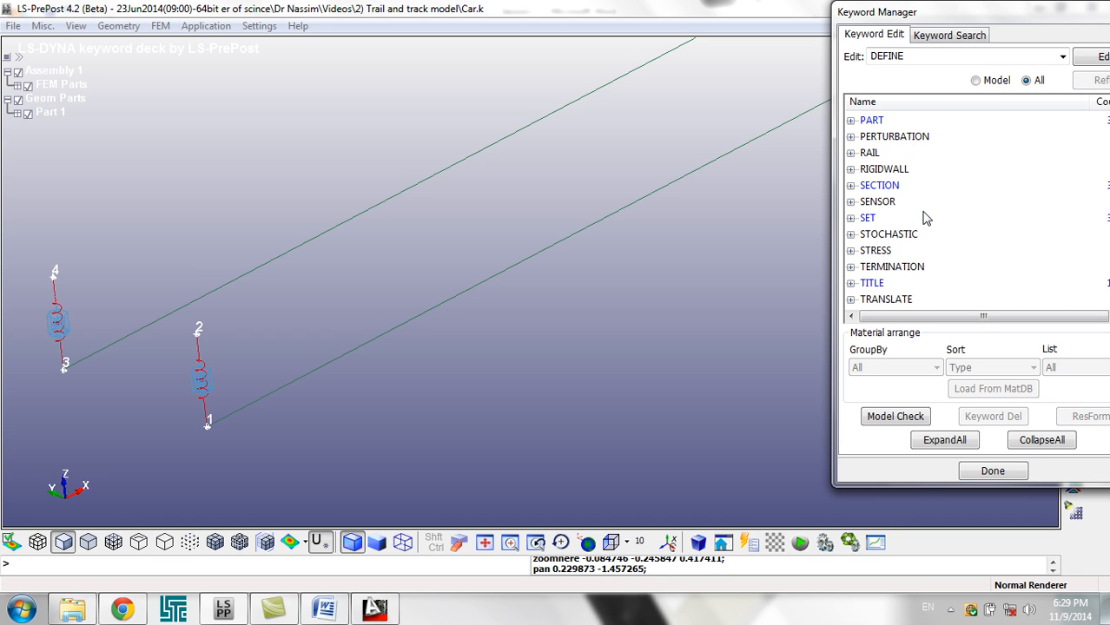
key(Up)
scroll(973, 230, down, 4)
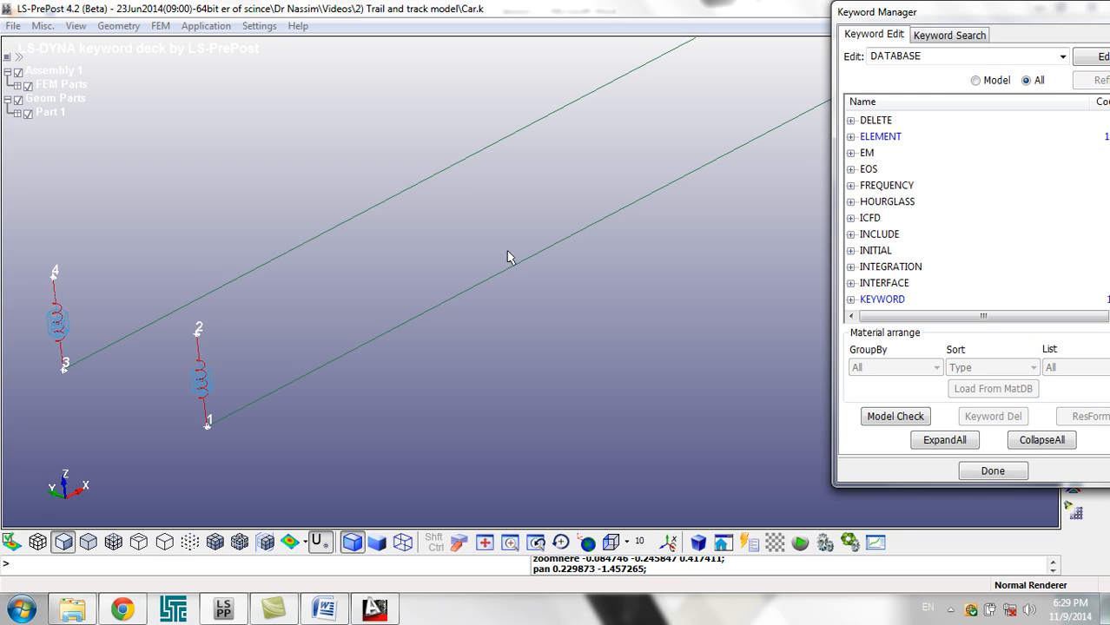
click(914, 167)
scroll(908, 167, up, 5)
scroll(899, 178, down, 2)
scroll(907, 213, down, 4)
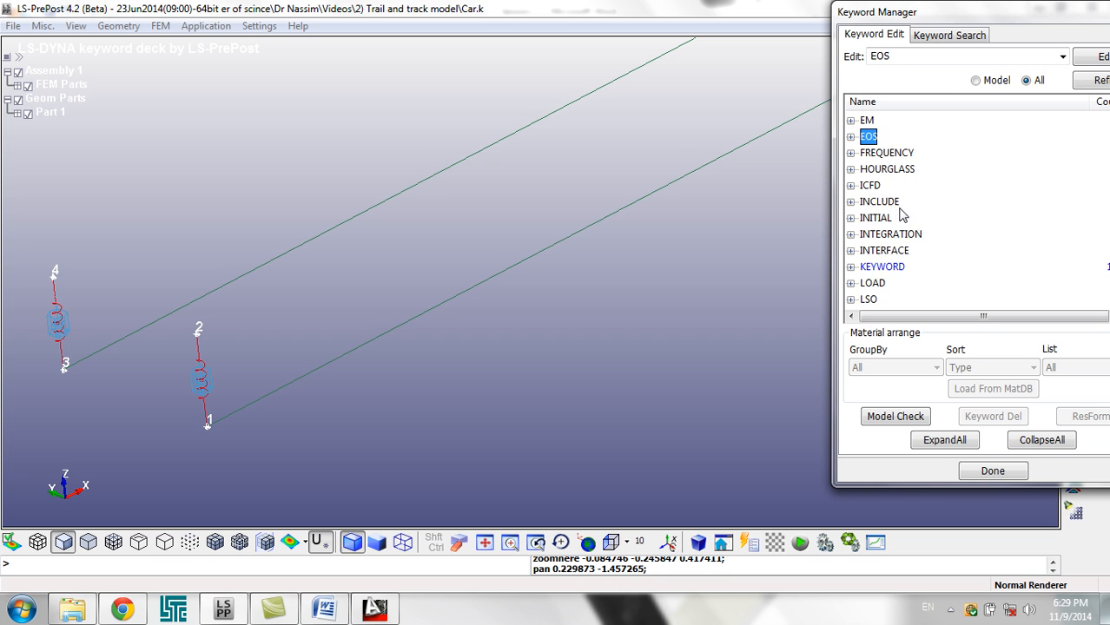
scroll(901, 217, down, 4)
scroll(881, 204, up, 2)
double_click(876, 187)
click(895, 234)
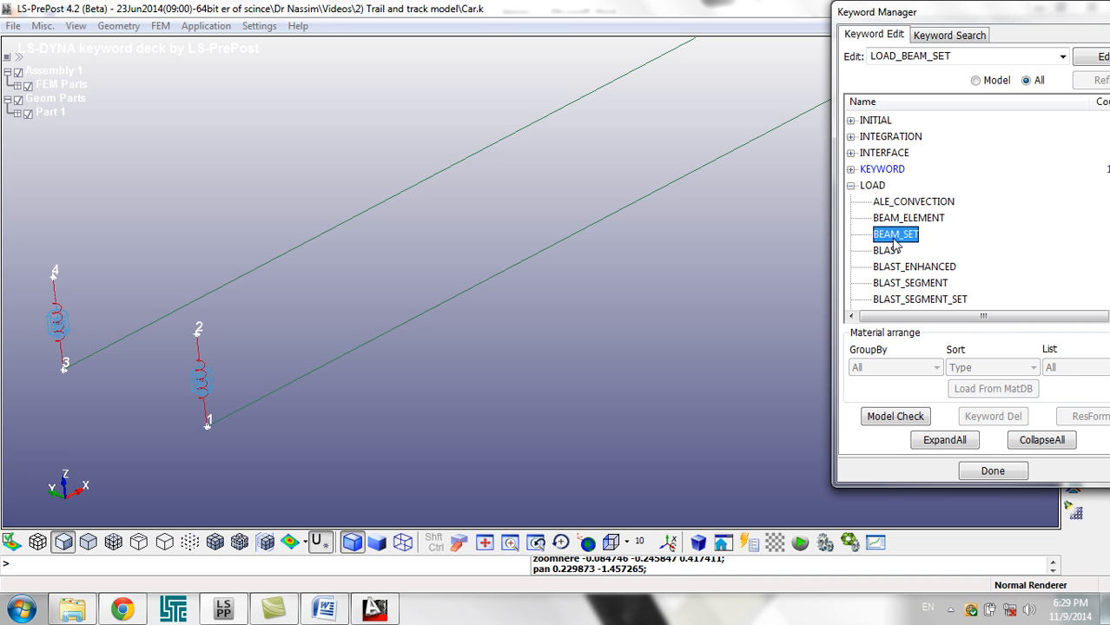
- Open the input form of the LOAD_NODE_POINT keyword
scroll(897, 243, down, 8)
scroll(901, 250, down, 17)
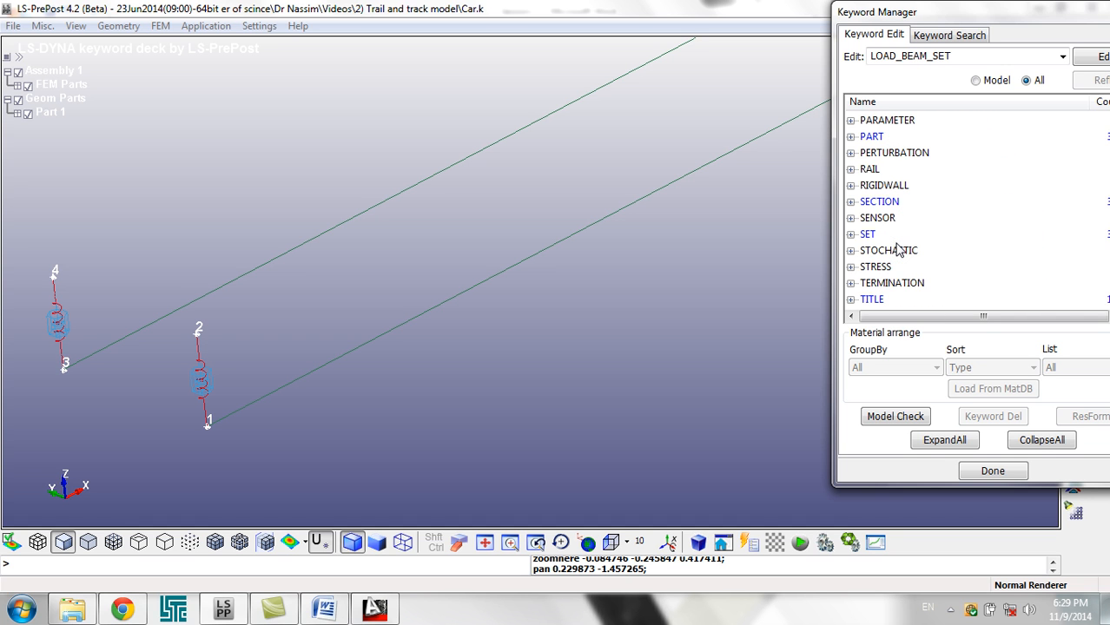
scroll(901, 250, up, 17)
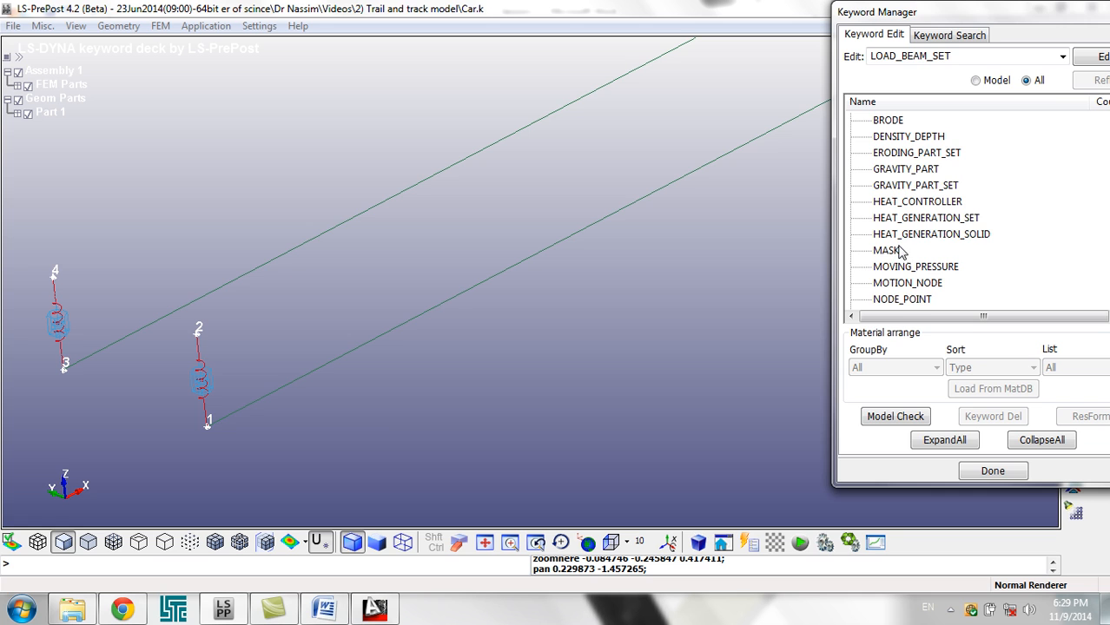
double_click(901, 299)
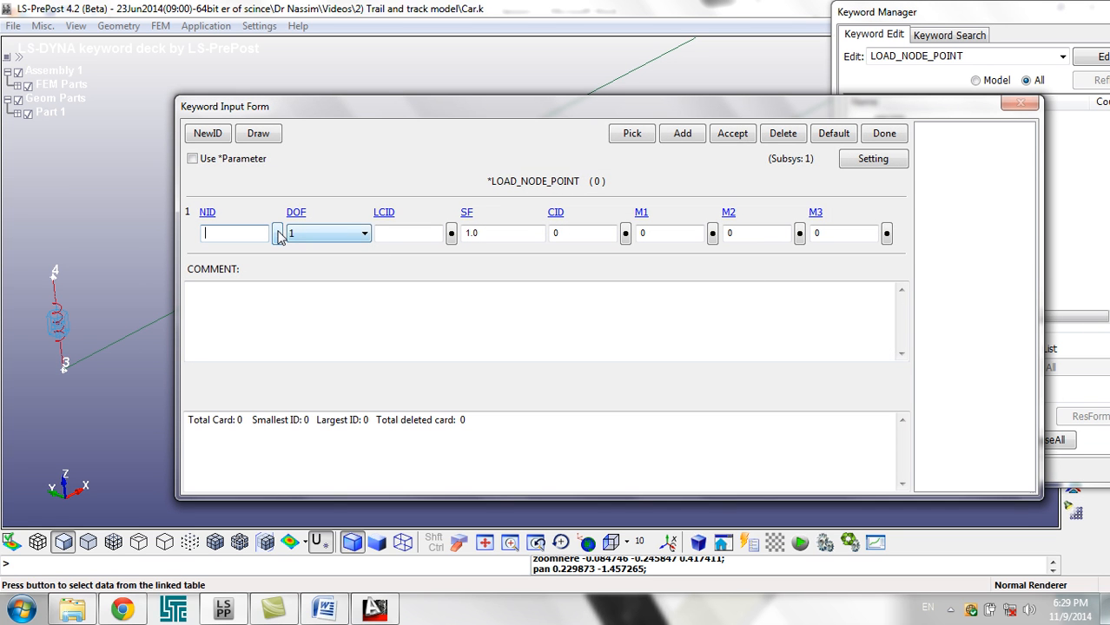
- Set the point load's node ID to 2 and its DOF to 3 (z-direction)
click(250, 234)
text(2)
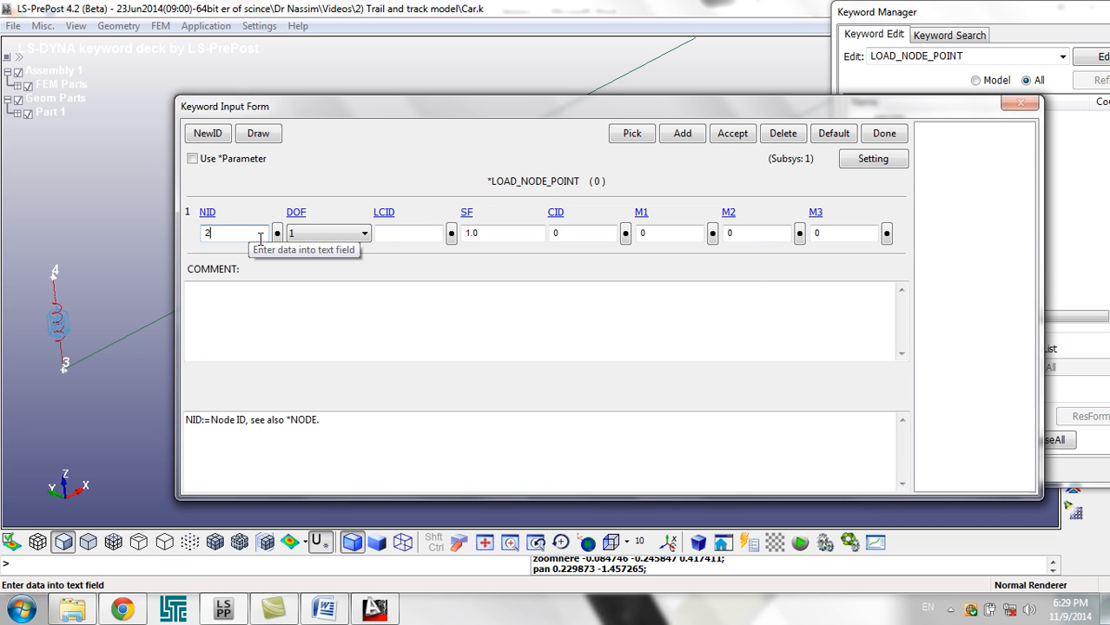
click(306, 239)
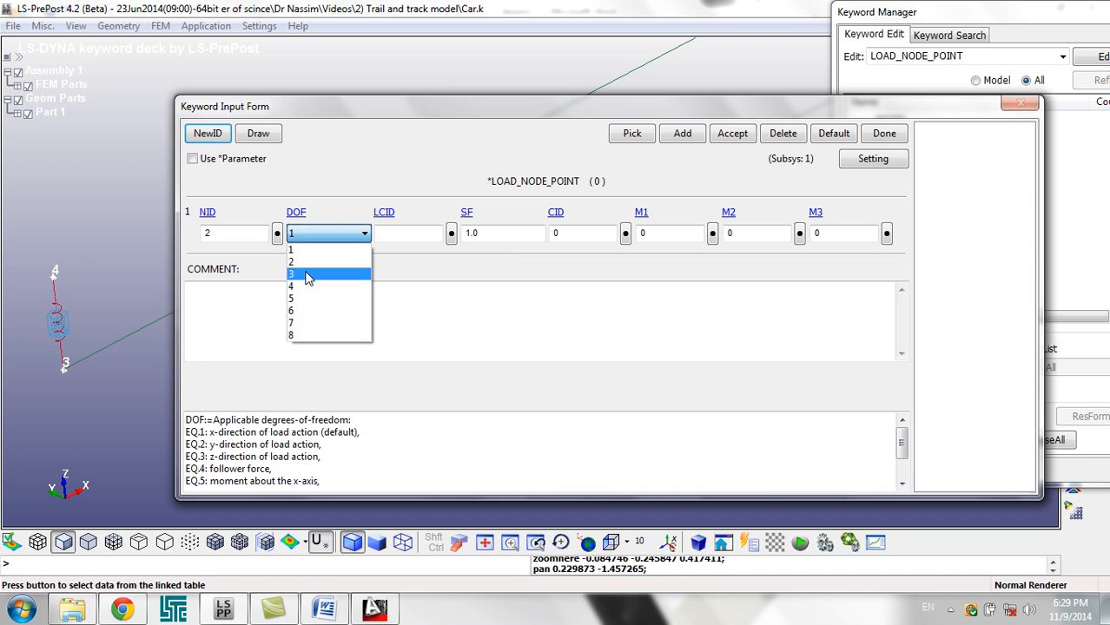
click(308, 275)
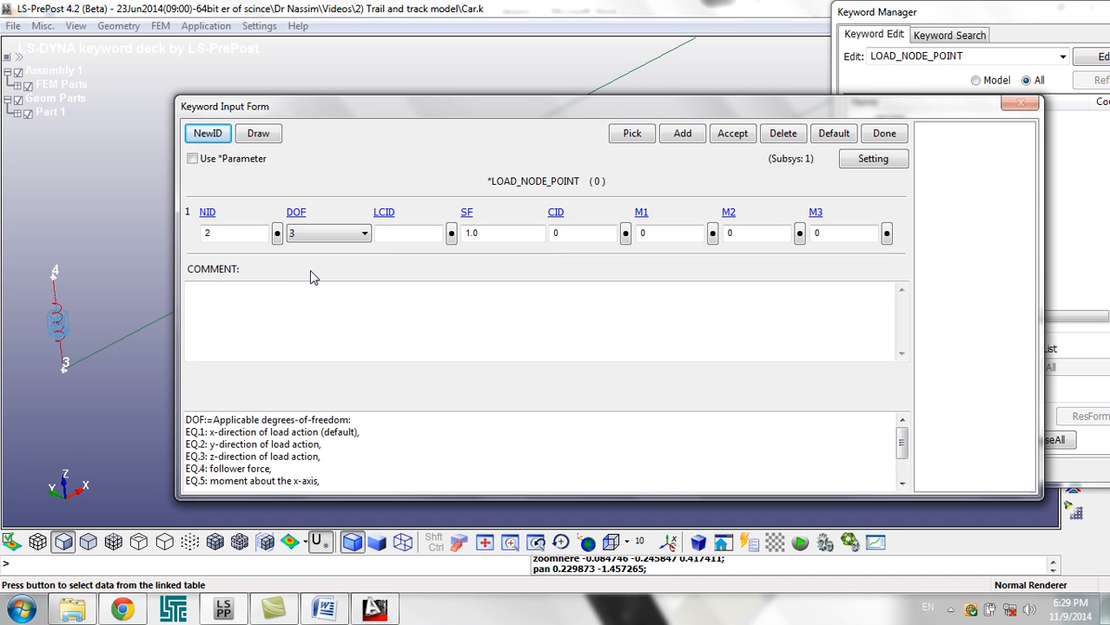
- Create a new DEFINE_CURVE card for the point load's LCID and title it "Load"
click(408, 234)
click(452, 235)
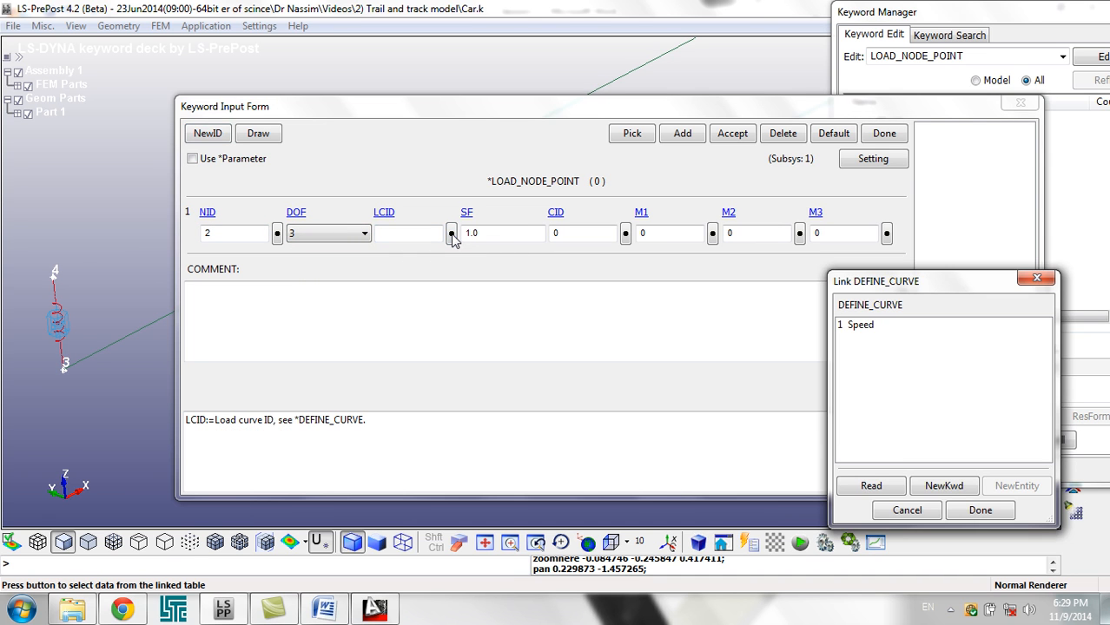
click(938, 486)
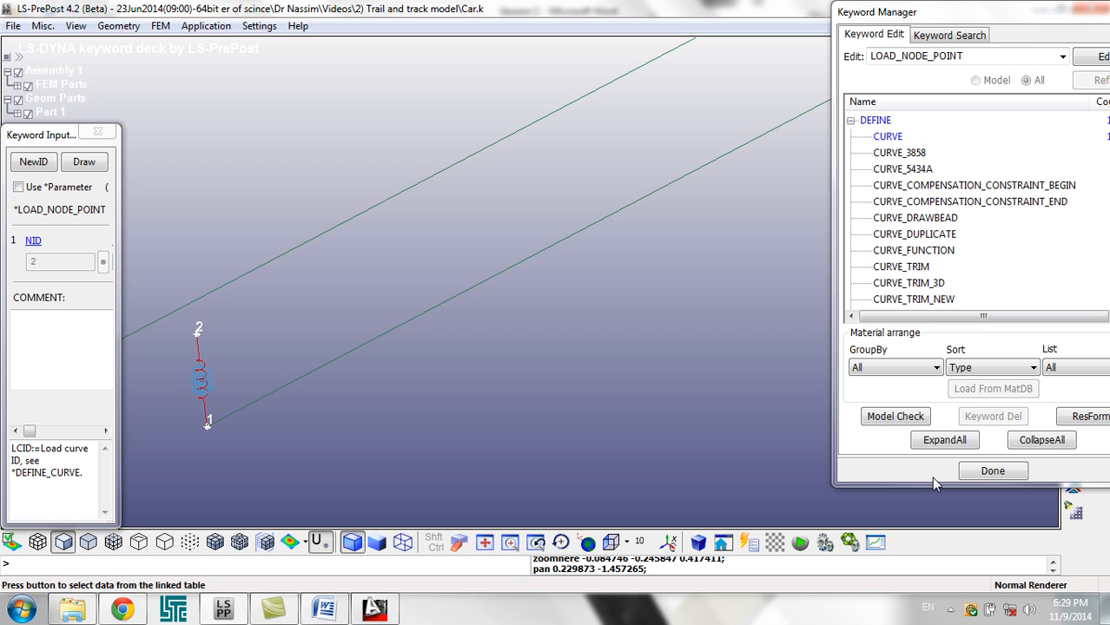
double_click(893, 139)
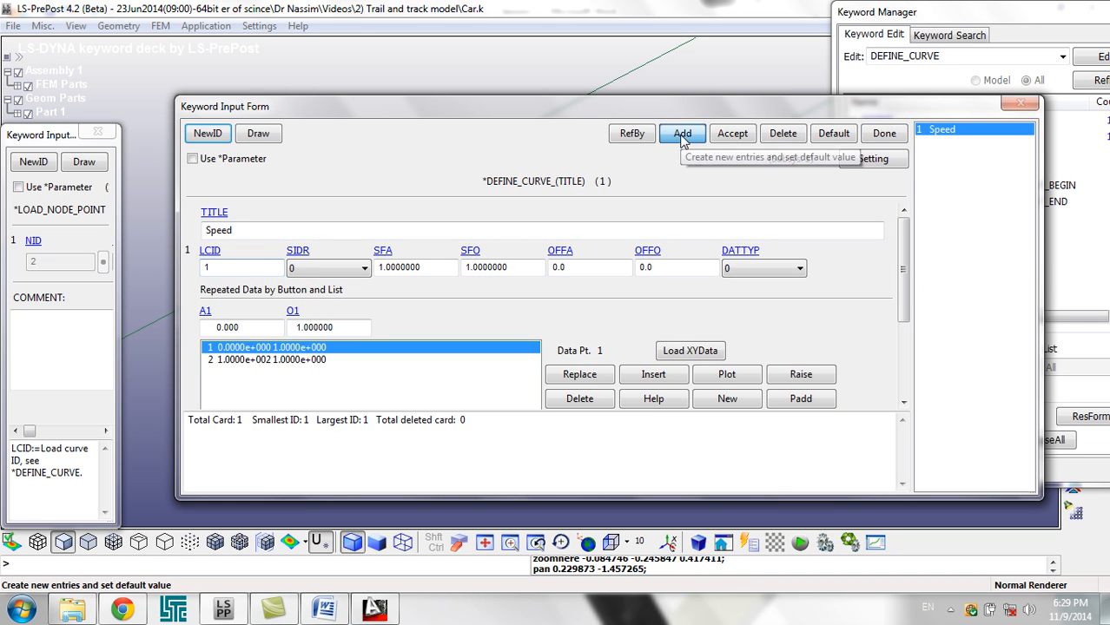
click(682, 134)
click(587, 228)
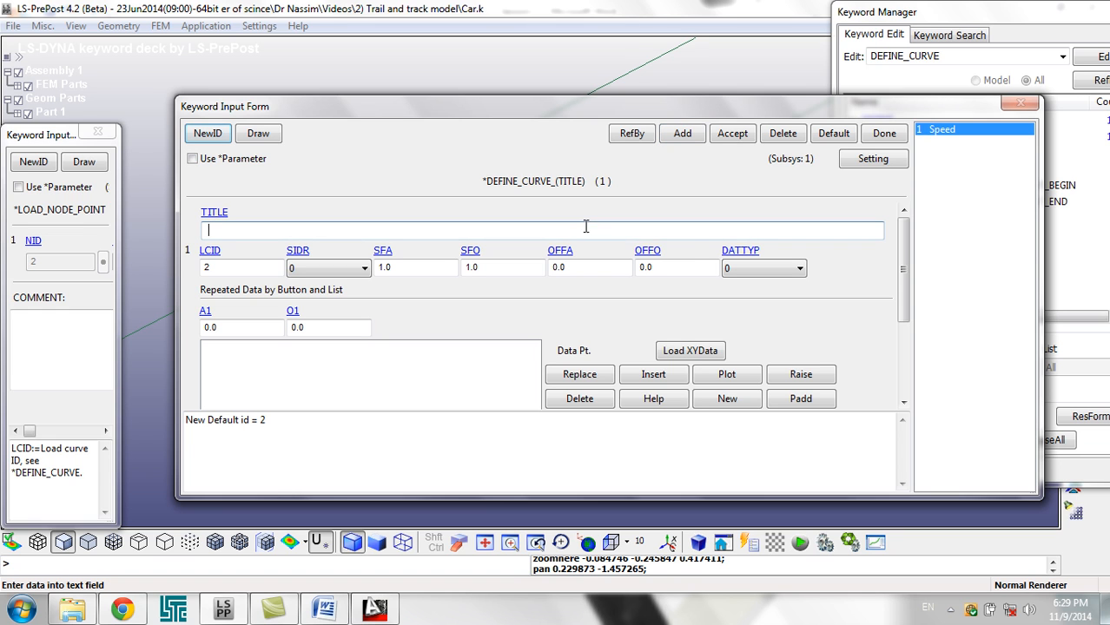
text(Load)
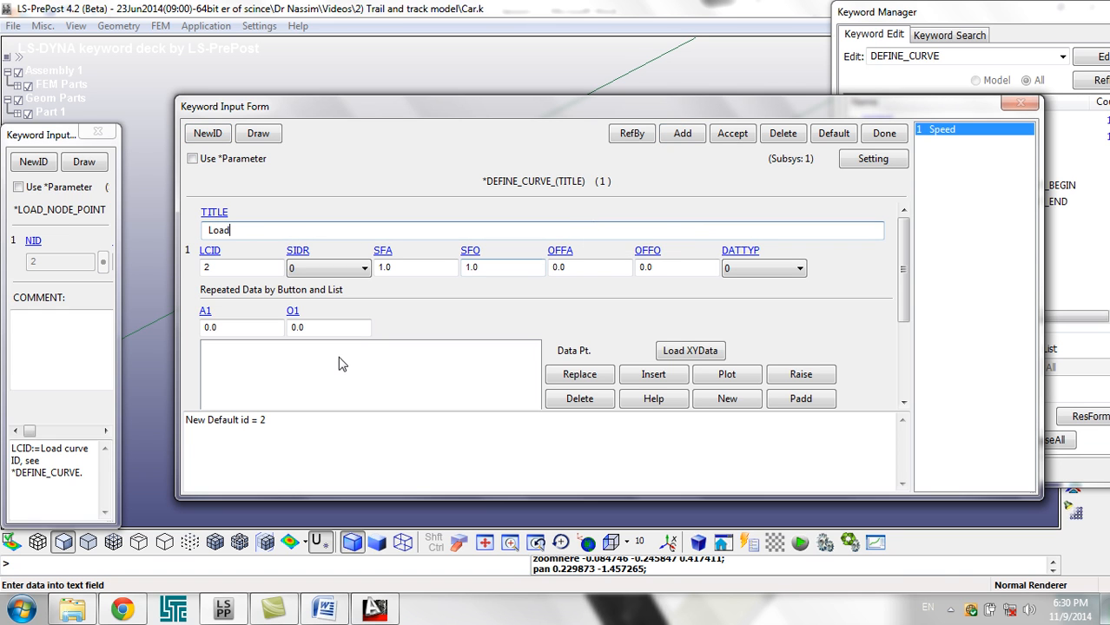
- Insert the points (0, 0) and (1, 1) in the Load curve and delete the duplicate third point
click(255, 329)
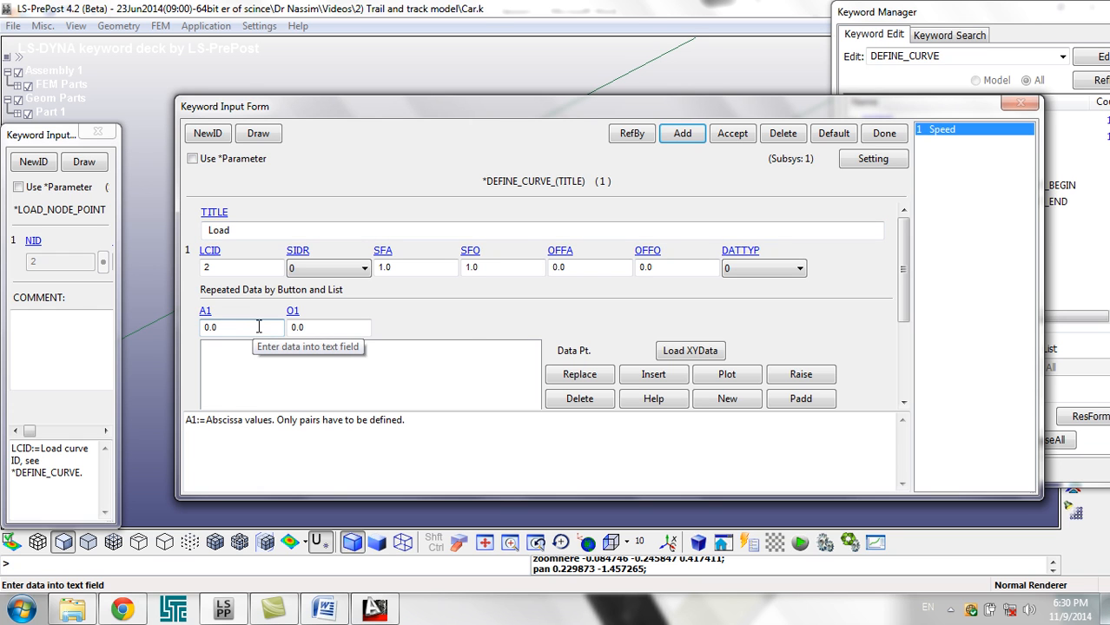
click(652, 378)
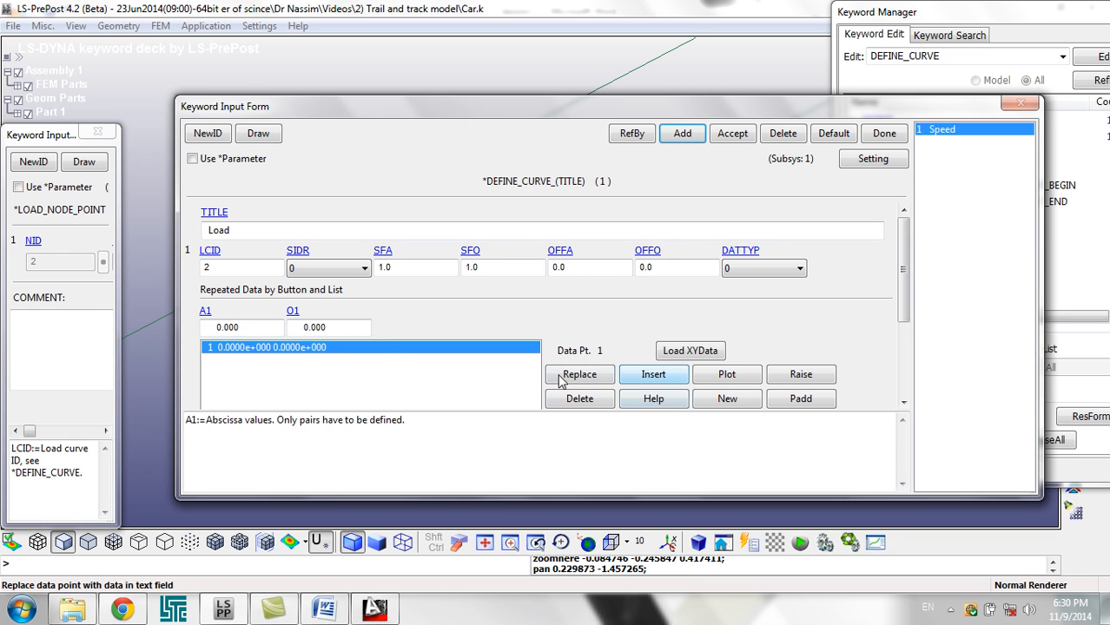
double_click(243, 327)
text(1)
double_click(344, 327)
text(1)
click(653, 374)
click(654, 374)
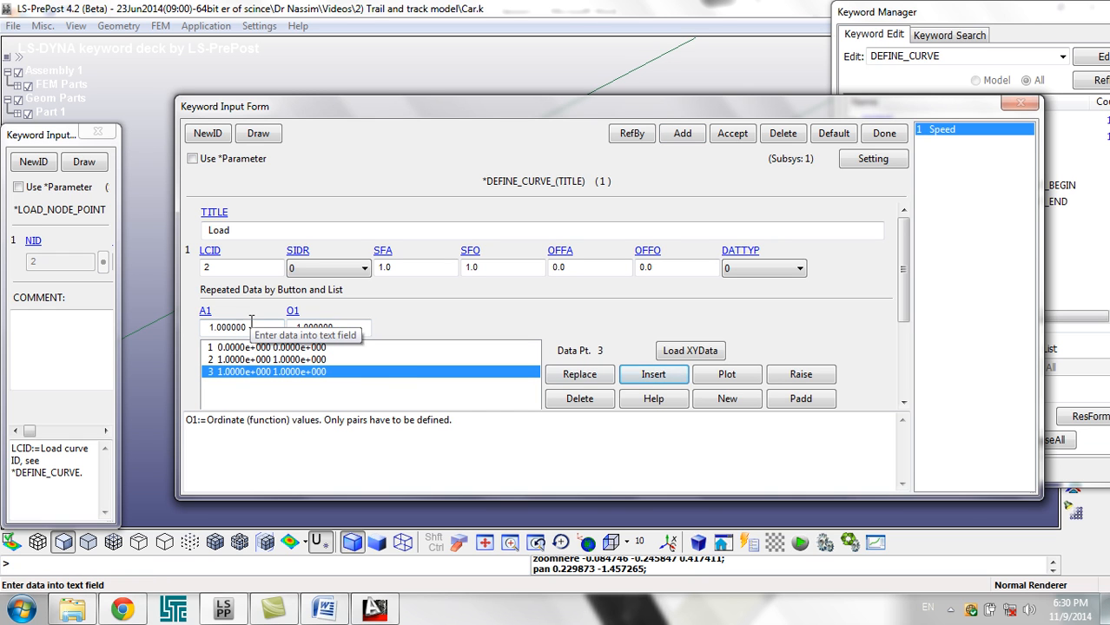
double_click(251, 326)
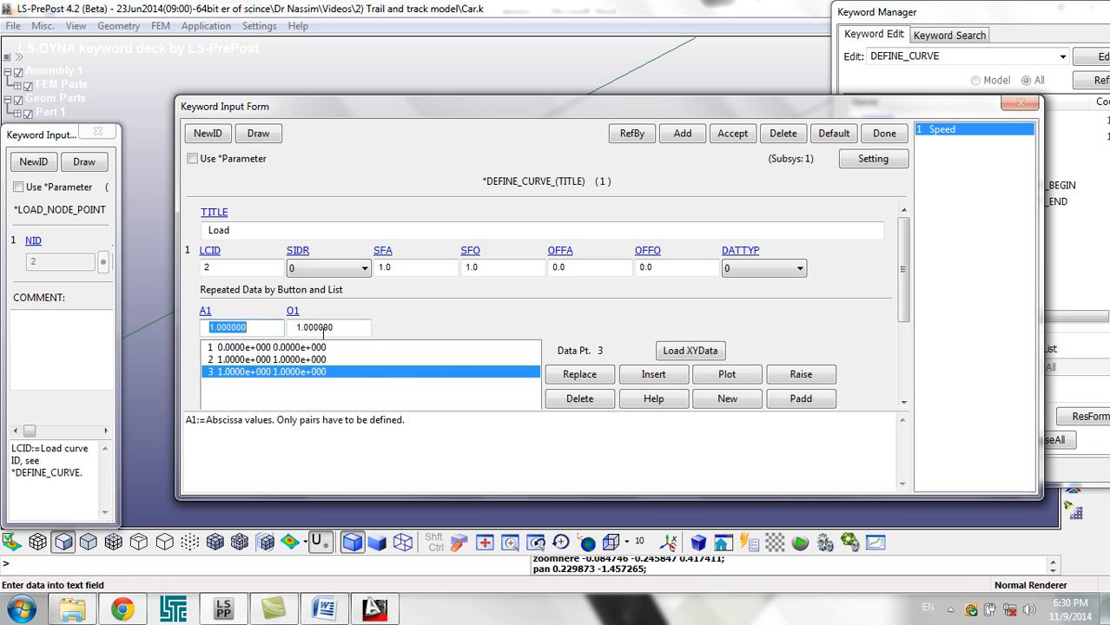
click(580, 399)
- Insert the point (100, 1) in the Load curve, accept the curve and save the changed keyword data
double_click(222, 328)
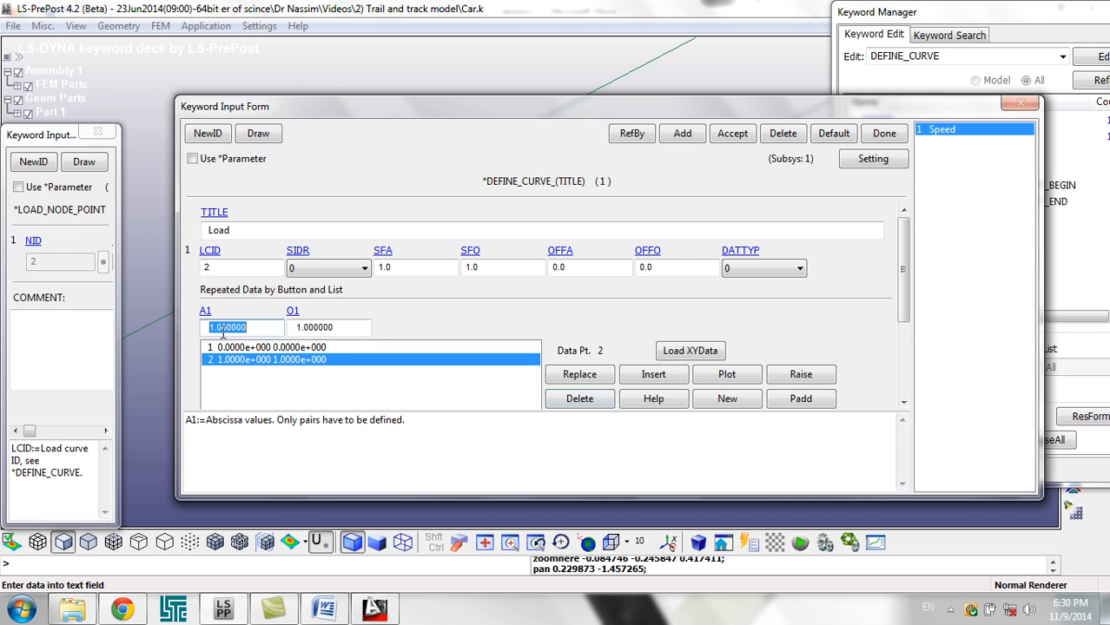
text(10)
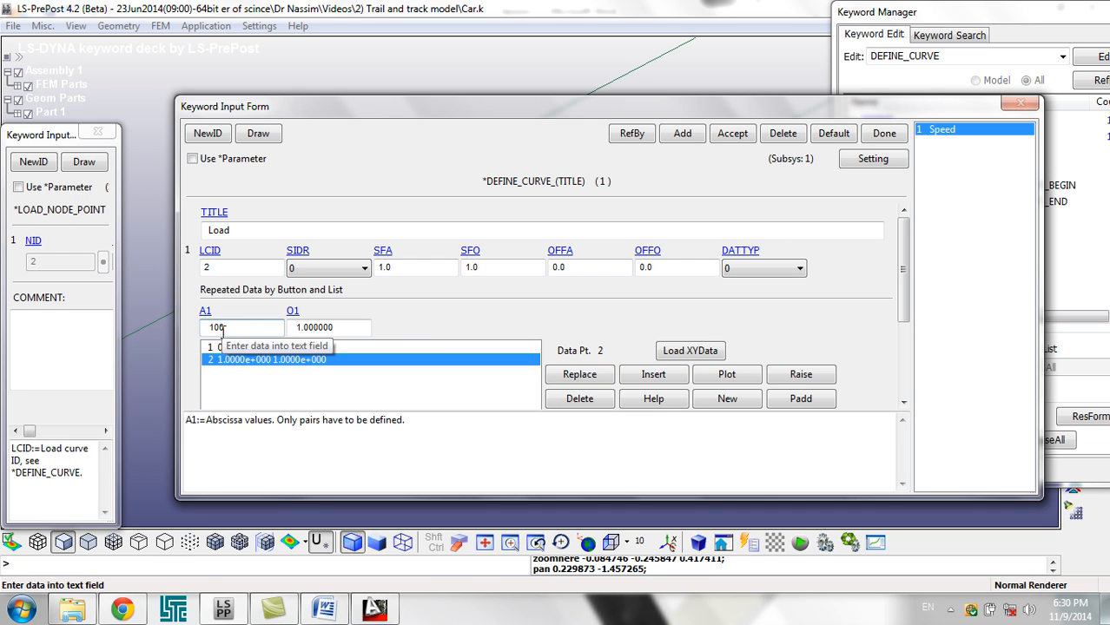
text(0)
key(Tab)
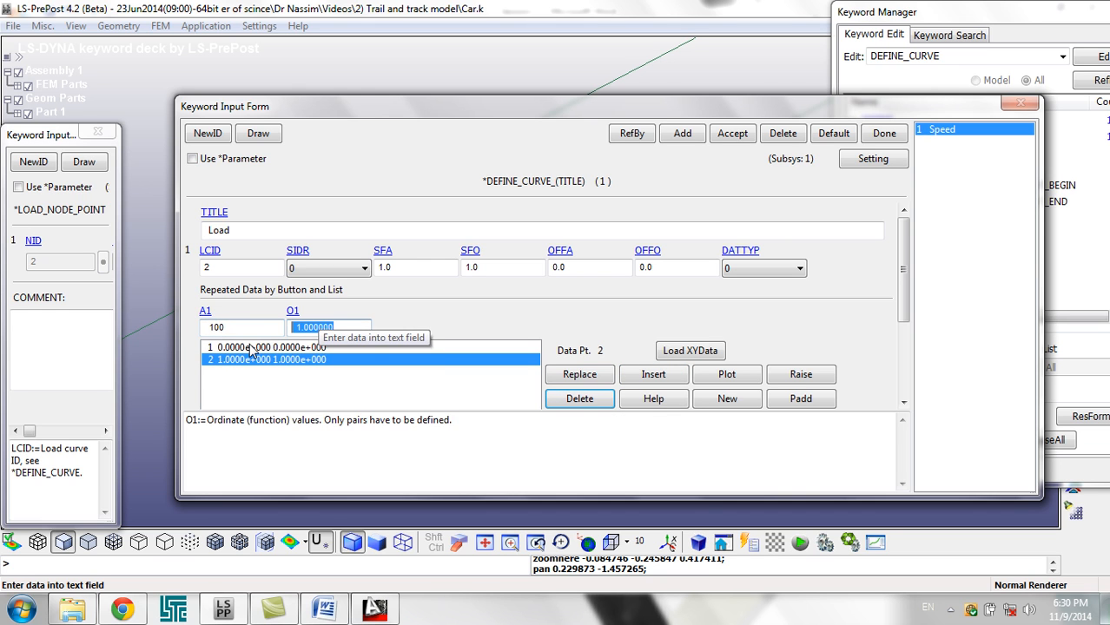
click(653, 375)
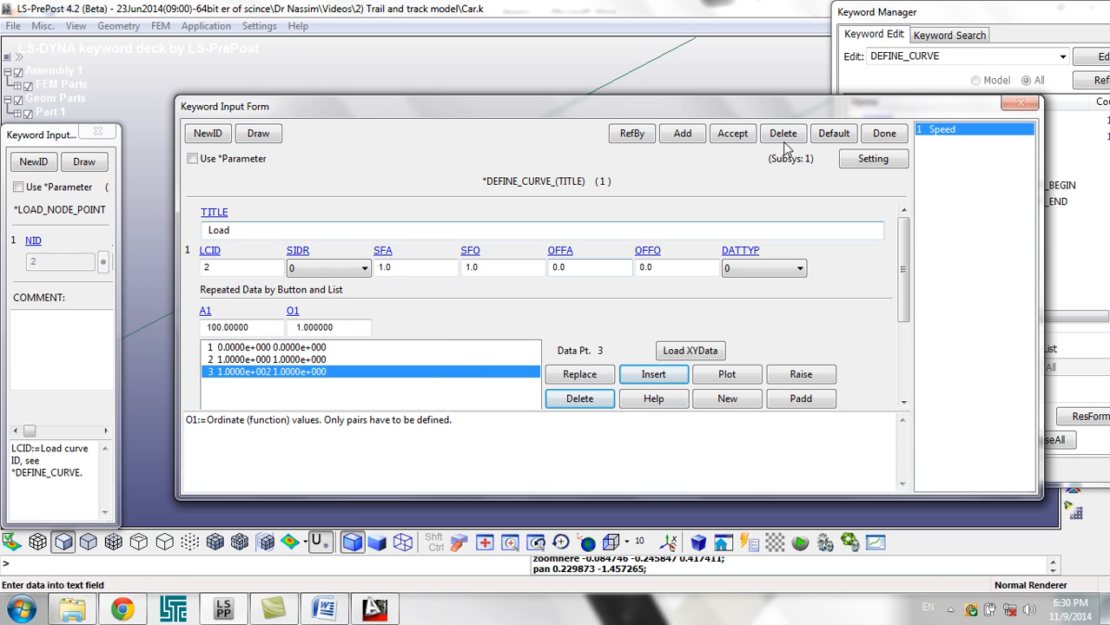
click(734, 133)
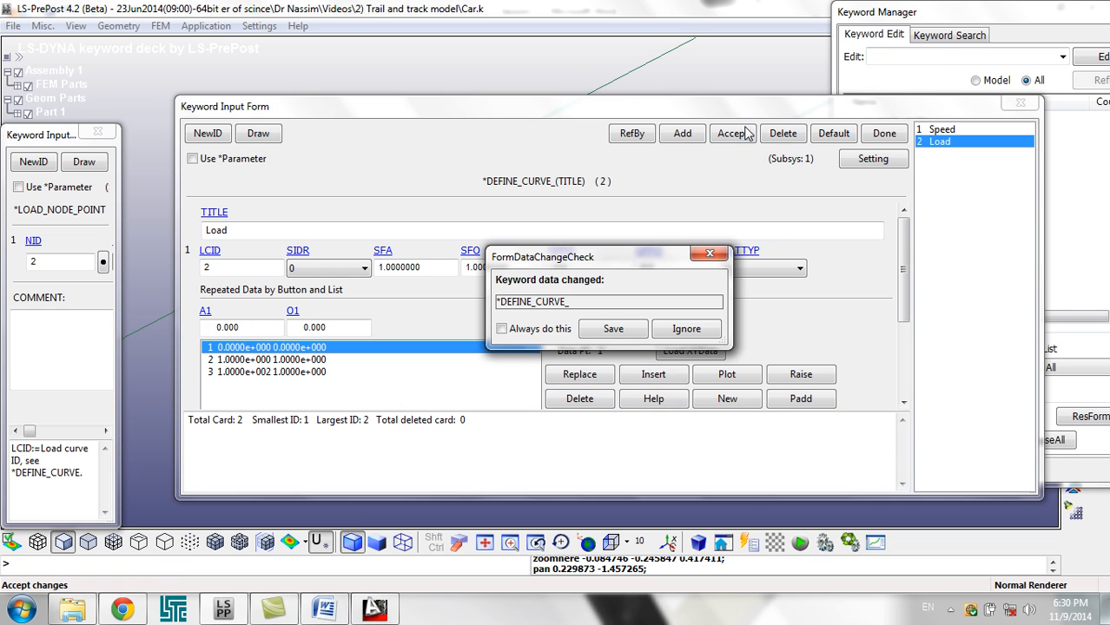
click(615, 327)
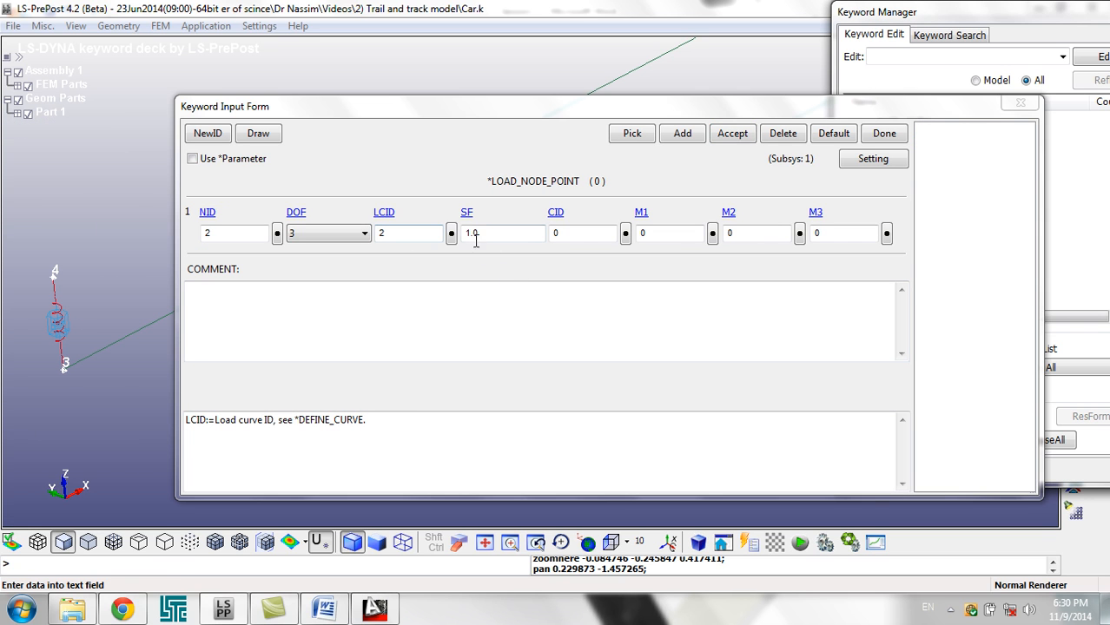
- Set the scale factor of node 2's load to -1e5 and accept the load card
click(477, 233)
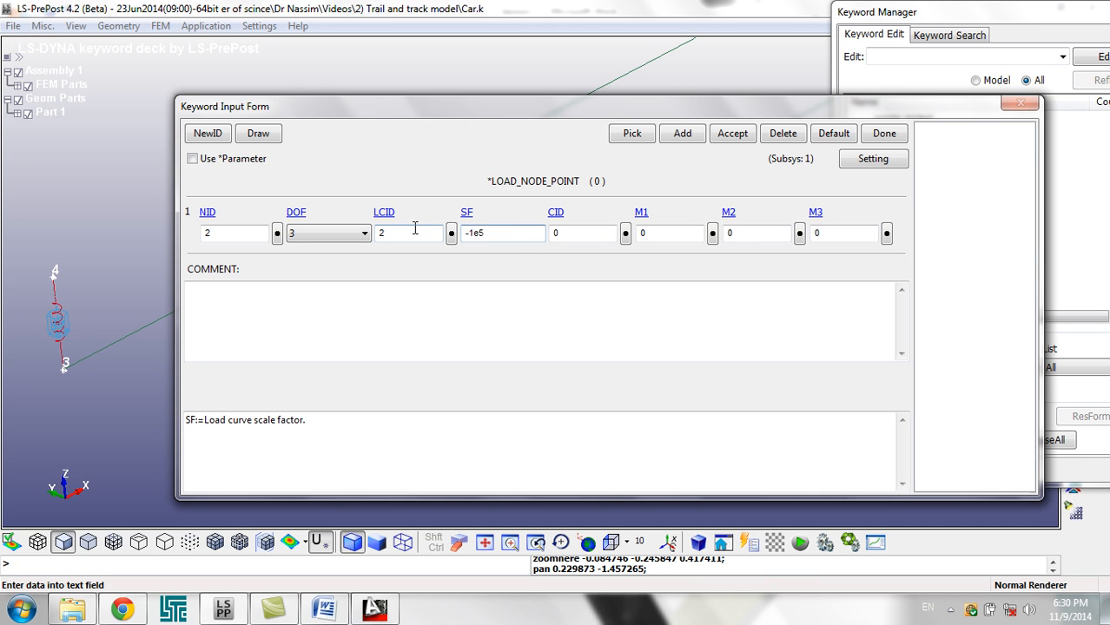
click(734, 134)
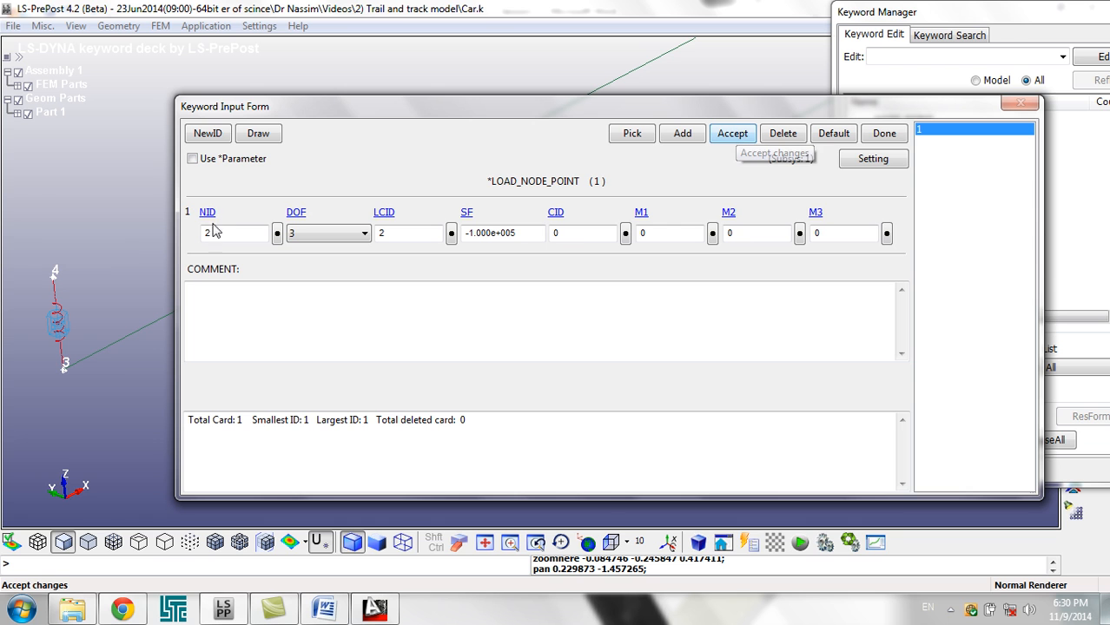
- Add a second LOAD_NODE_POINT card for node 4 with DOF 3 (z-direction)
click(682, 134)
click(244, 233)
text(4)
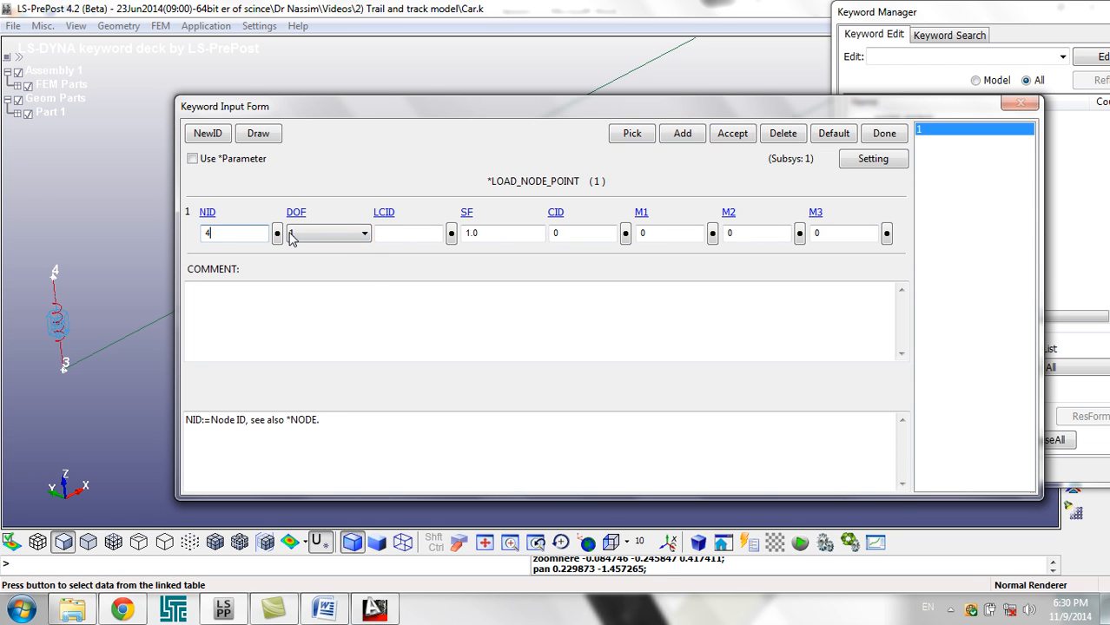
click(328, 233)
click(302, 271)
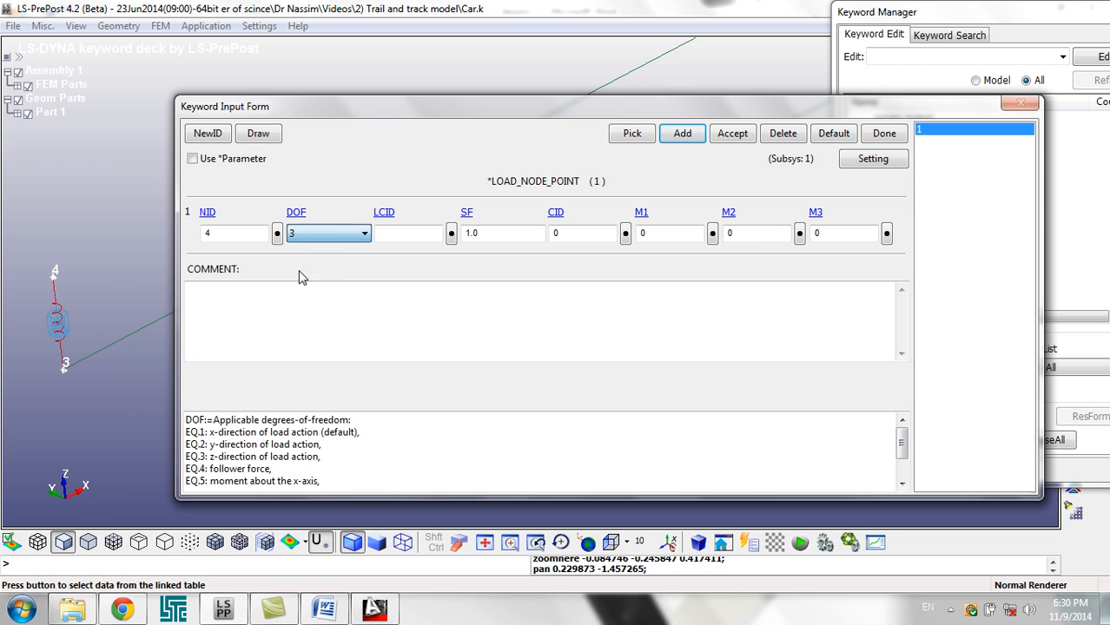
- Link the Load curve as LCID of node 4's load, set its scale factor to -1e5 and accept the card
click(427, 232)
click(451, 232)
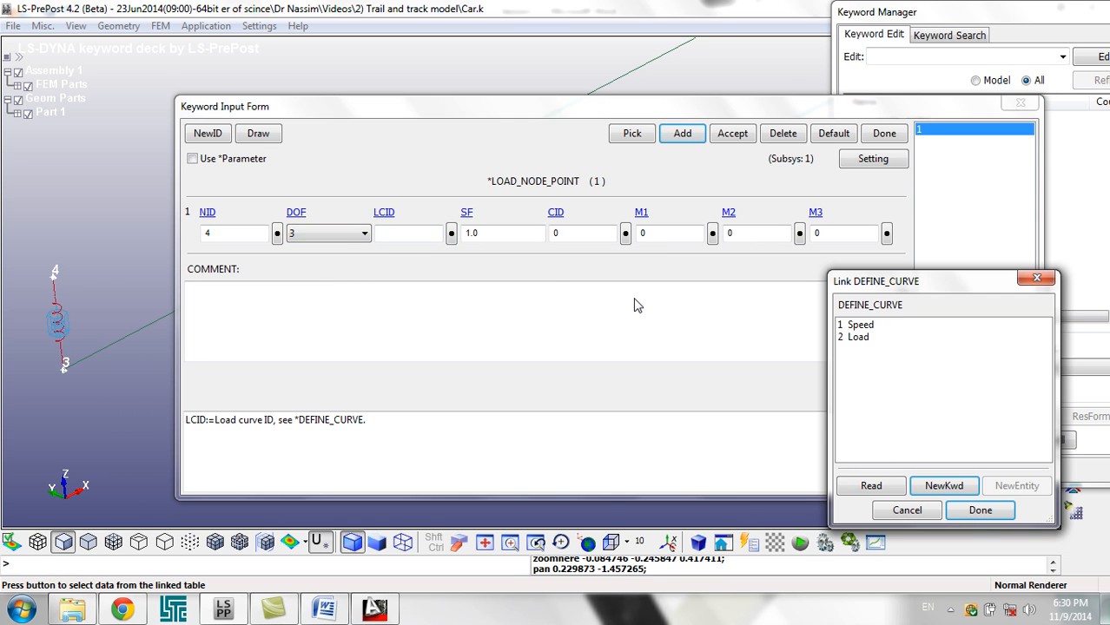
double_click(854, 337)
click(511, 234)
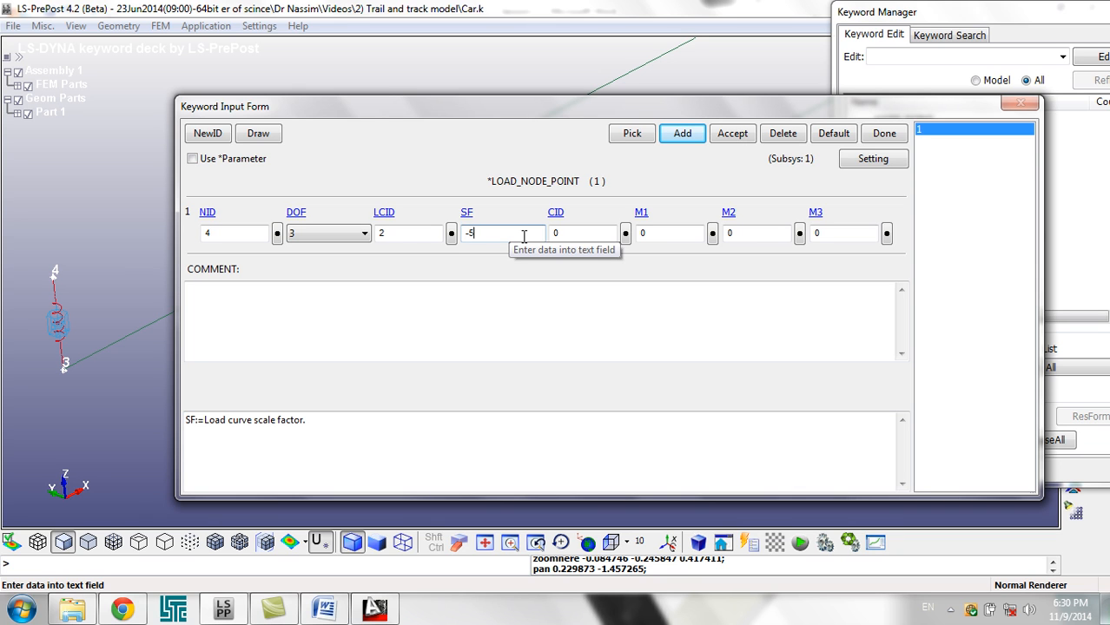
text(-1e)
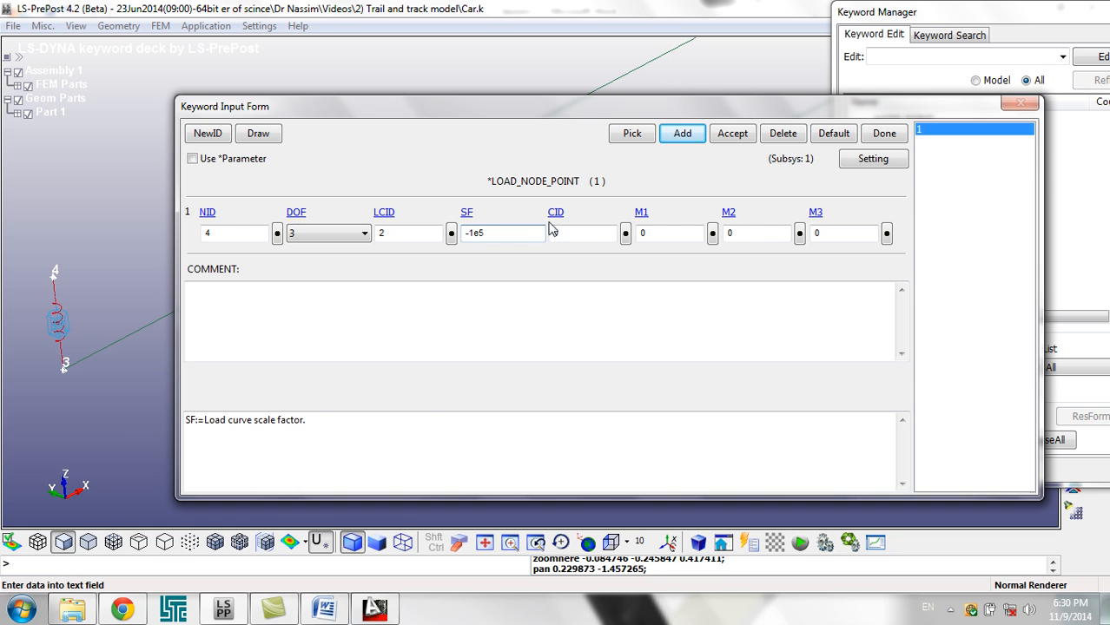
click(731, 137)
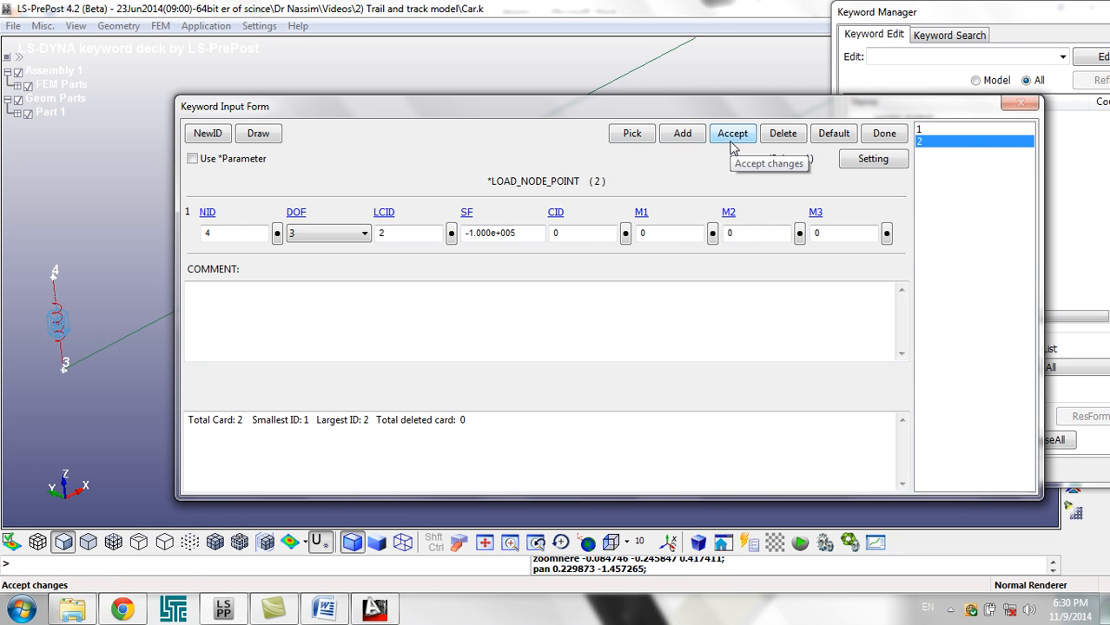
- Draw node 4's point load on the model to check it
click(265, 135)
shift+middle_drag(284, 292, 560, 198)
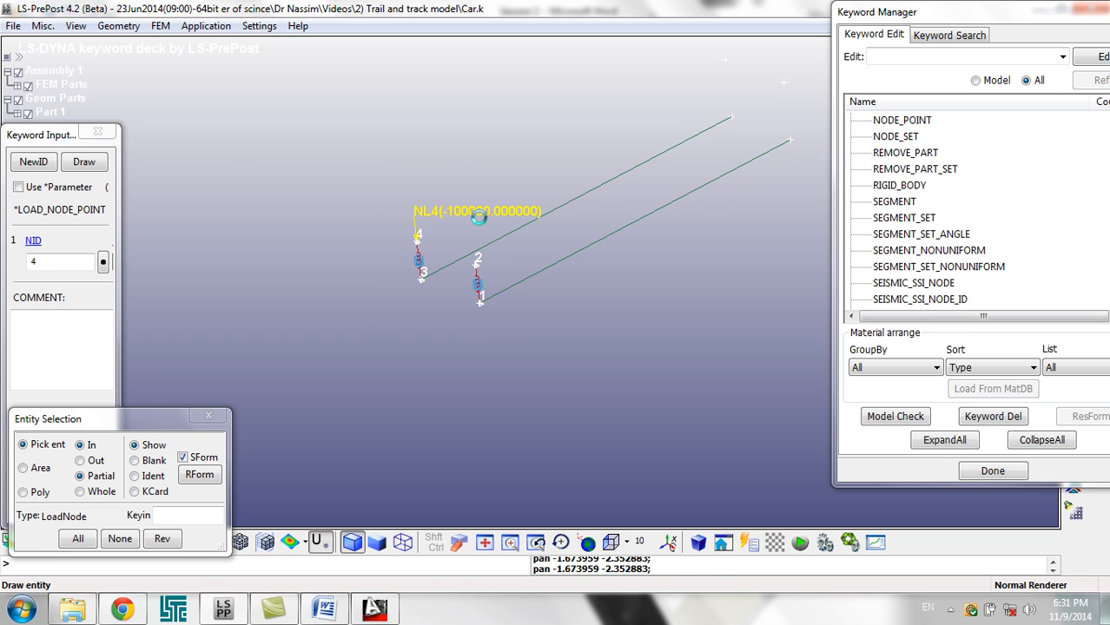
- Draw all nodal point loads on the model to check them, and close the load card
scroll(479, 217, up, 2)
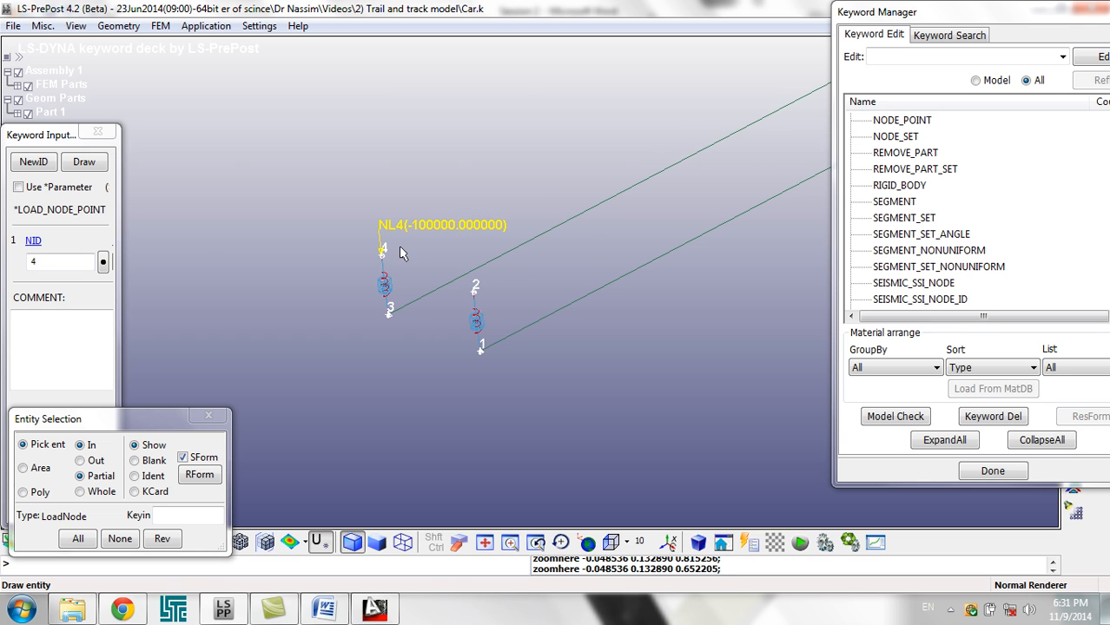
click(75, 544)
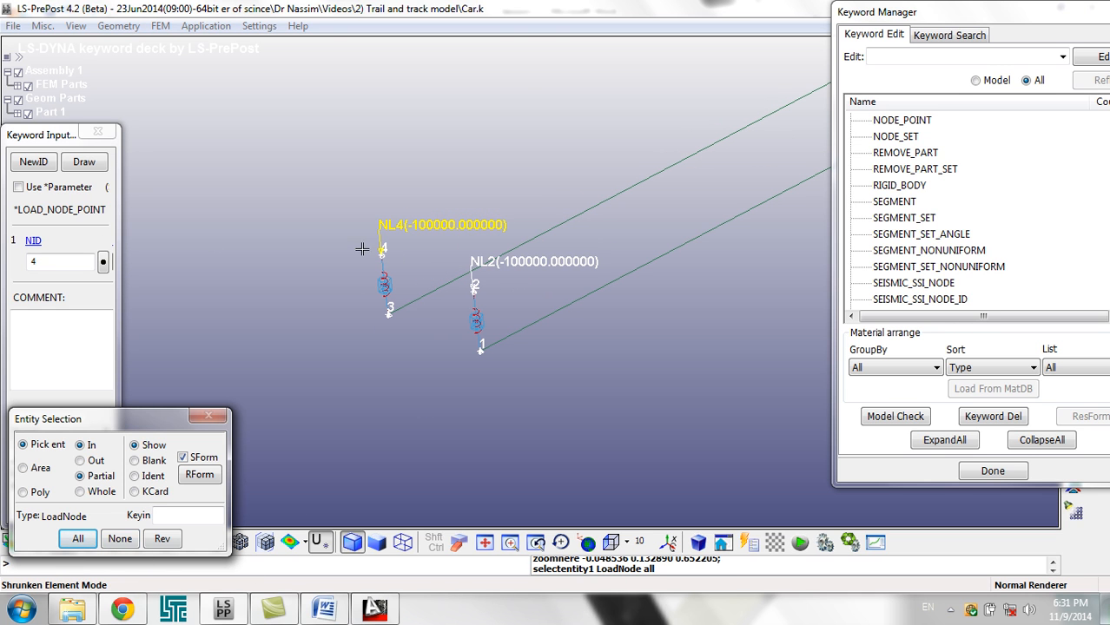
click(125, 292)
click(384, 156)
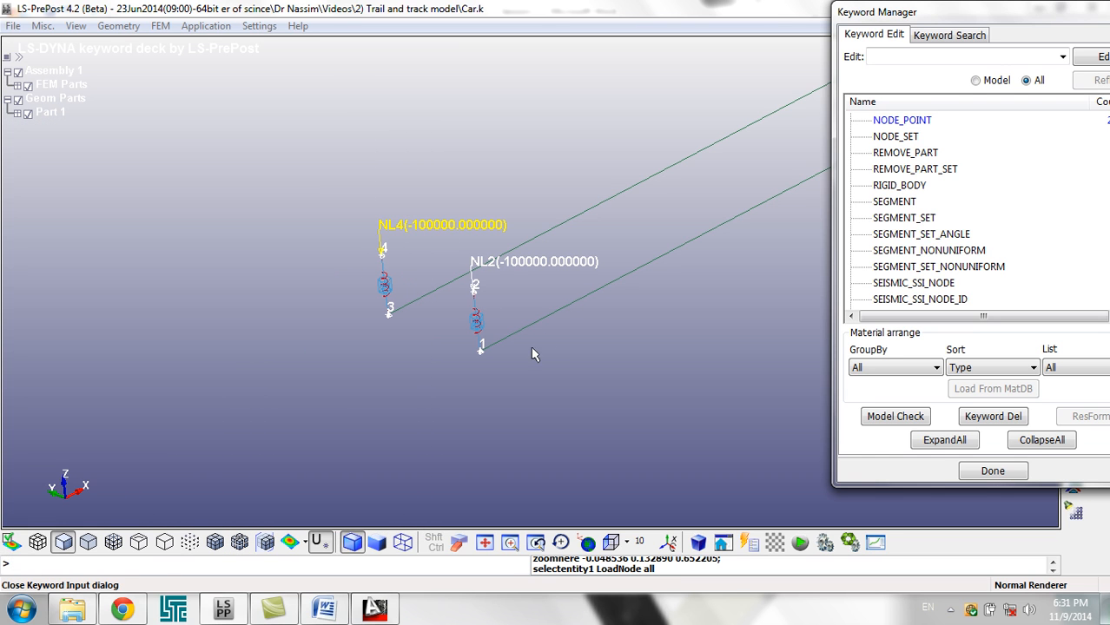
scroll(563, 391, down, 3)
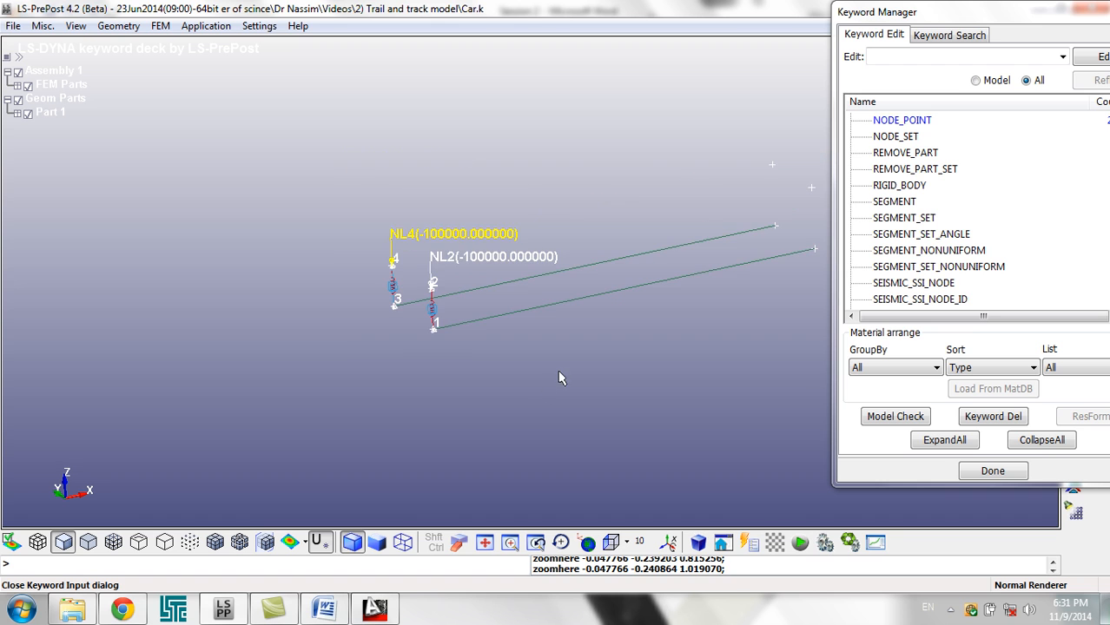
shift+middle_drag(535, 374, 471, 399)
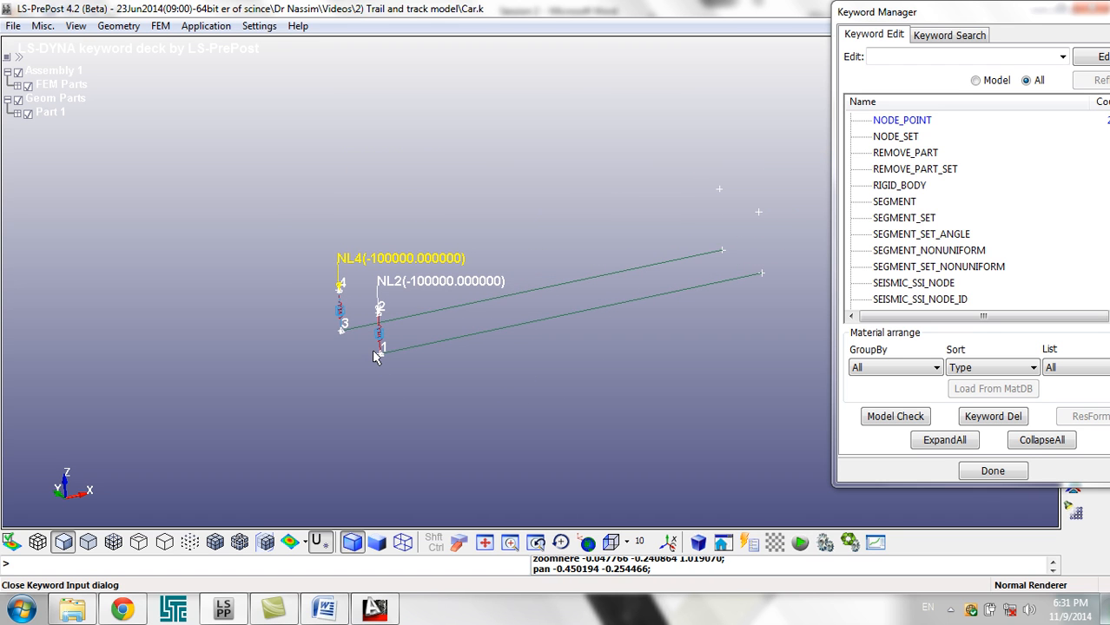
scroll(375, 356, up, 2)
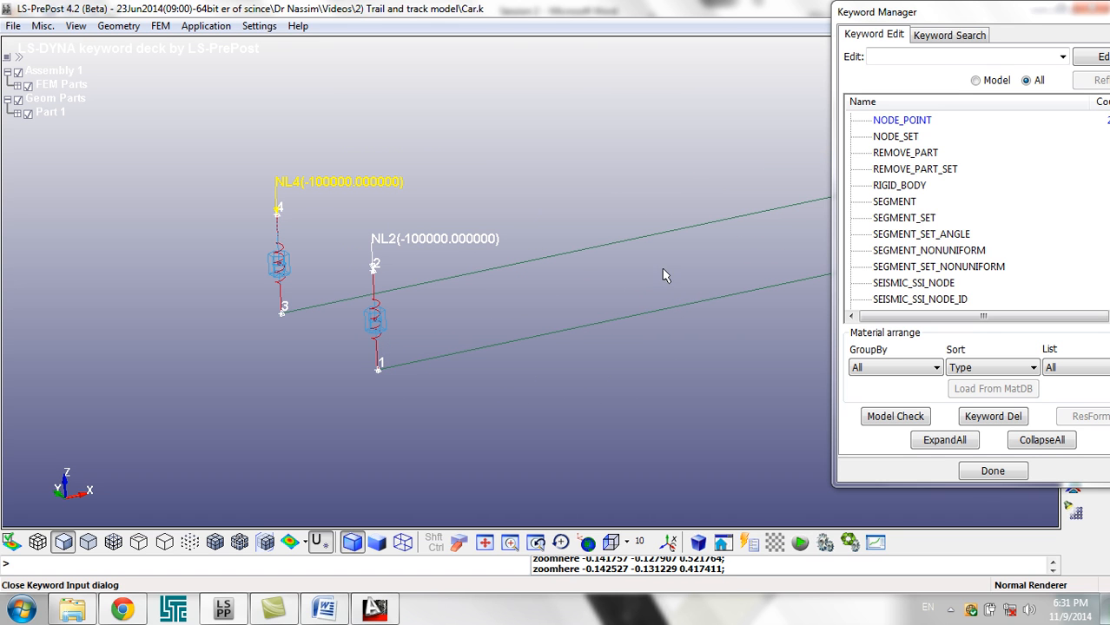
- Open a RAIL_TRACK keyword card for defining the two rails
double_click(938, 153)
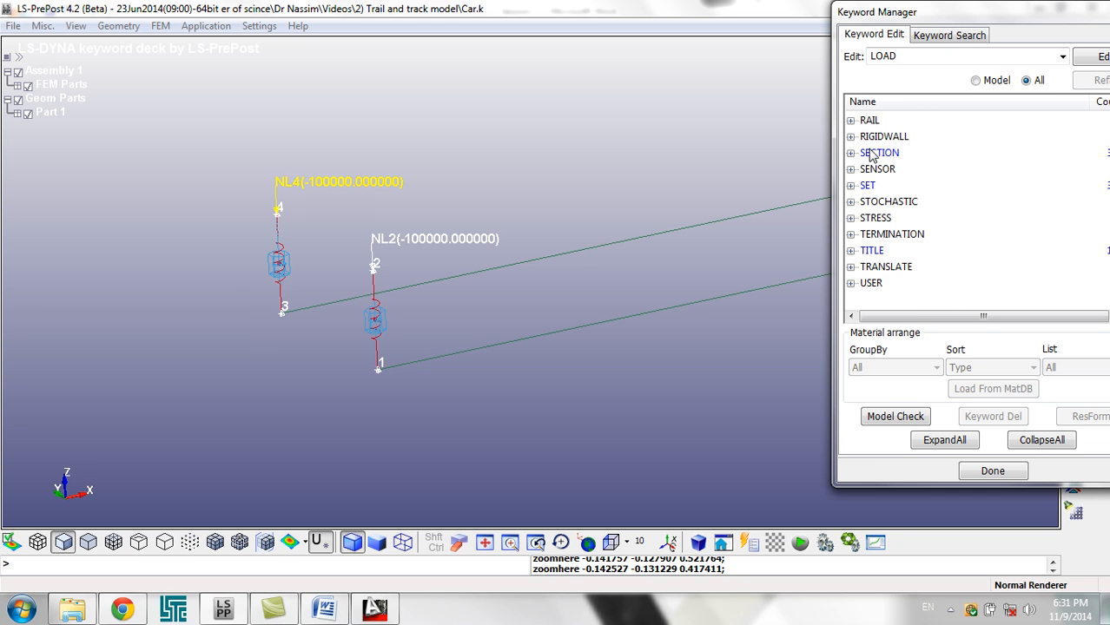
drag(931, 33, 760, 46)
click(698, 132)
scroll(730, 187, up, 2)
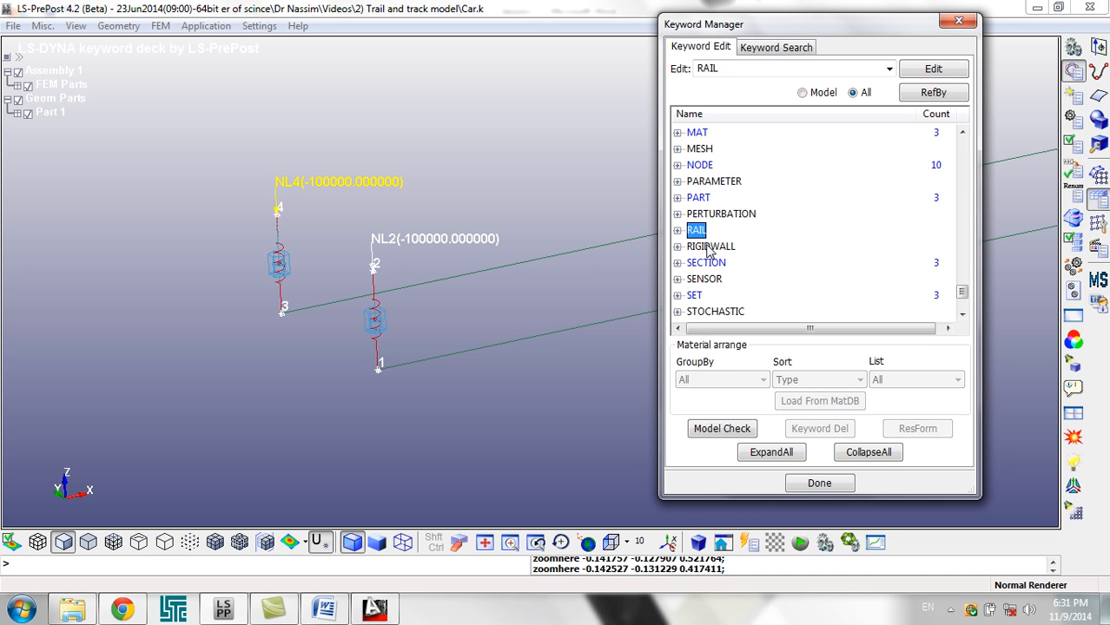
click(678, 231)
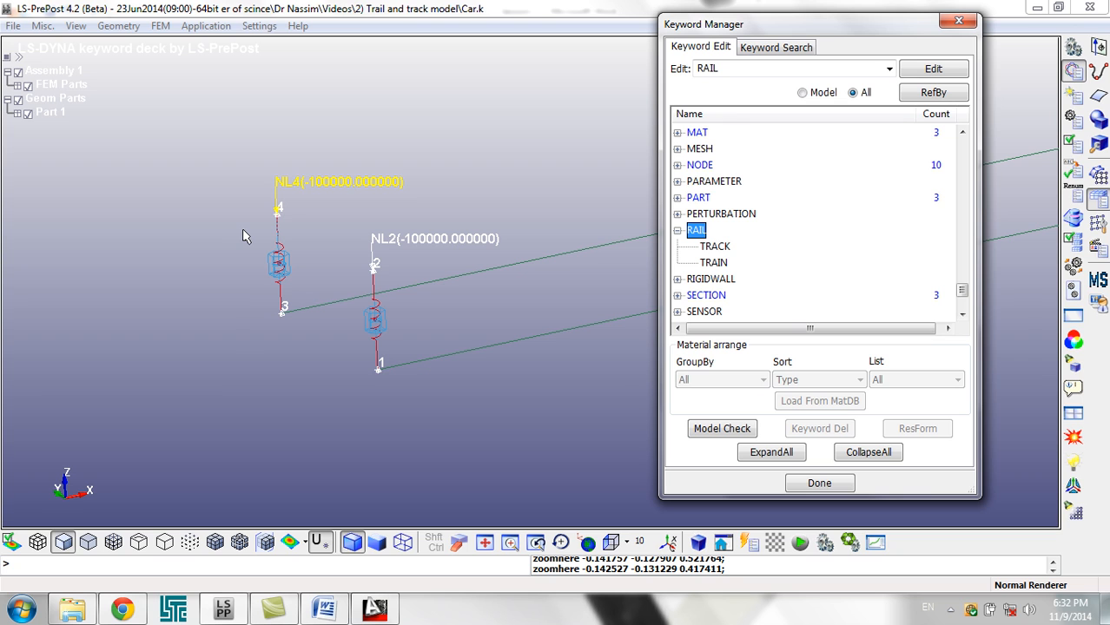
click(717, 249)
click(720, 263)
click(720, 248)
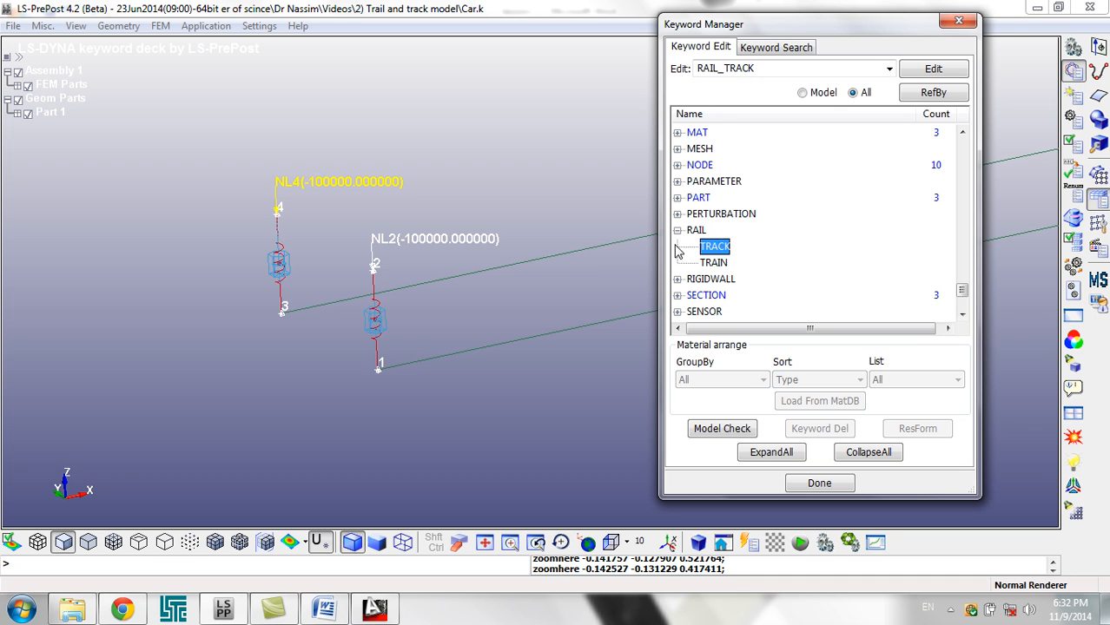
double_click(721, 249)
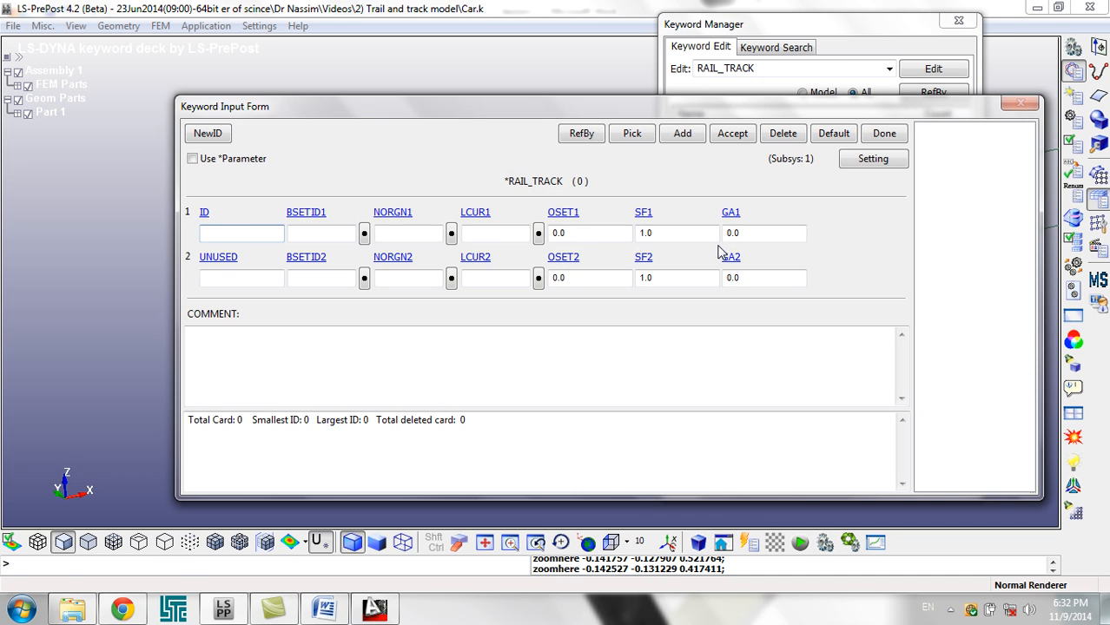
- Start a new SET_BEAM entity for BSETID1 of the rail track card
click(204, 233)
click(305, 233)
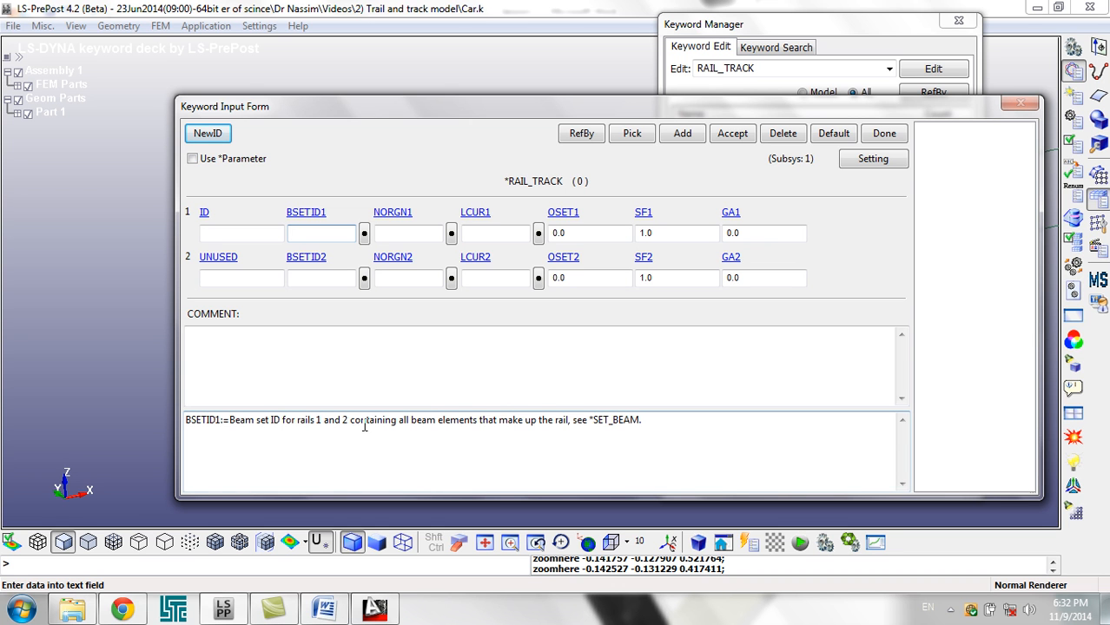
drag(473, 117, 504, 153)
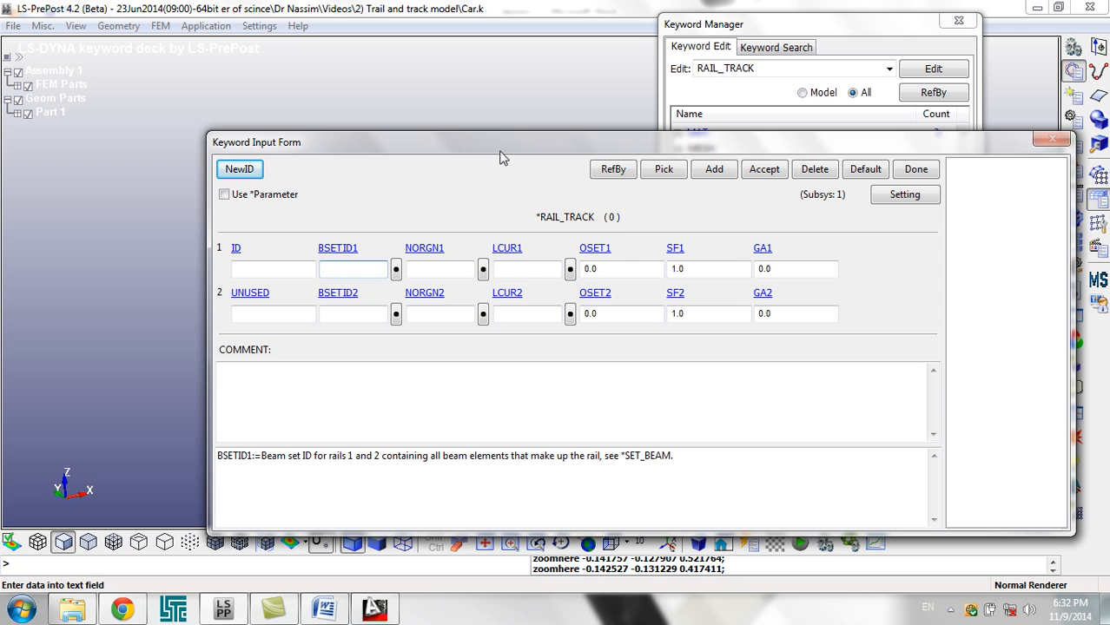
click(341, 314)
click(349, 269)
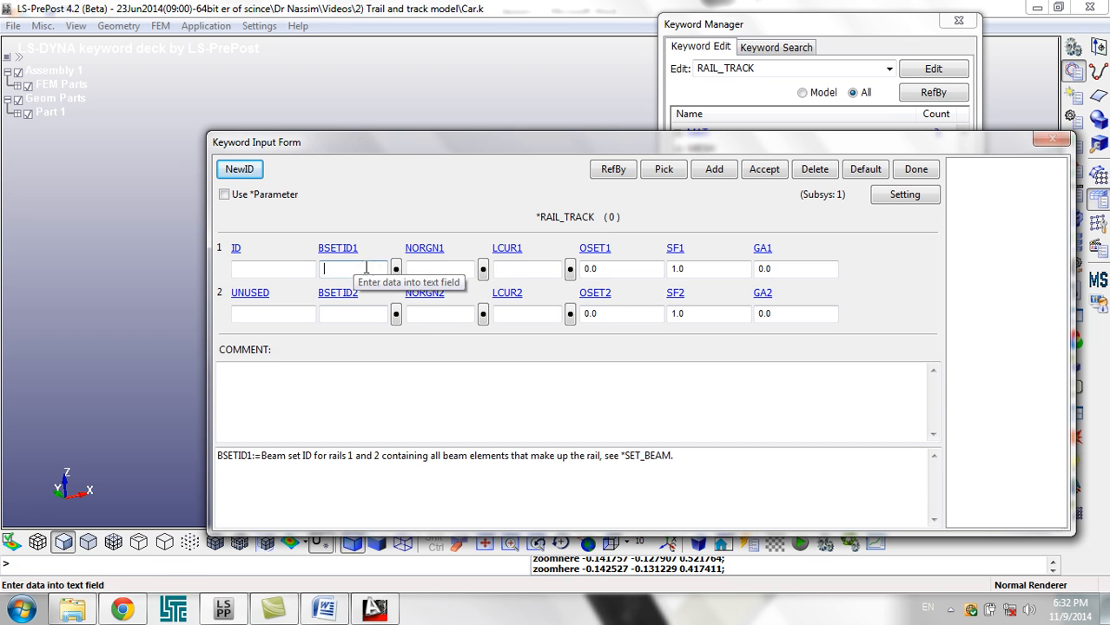
click(396, 269)
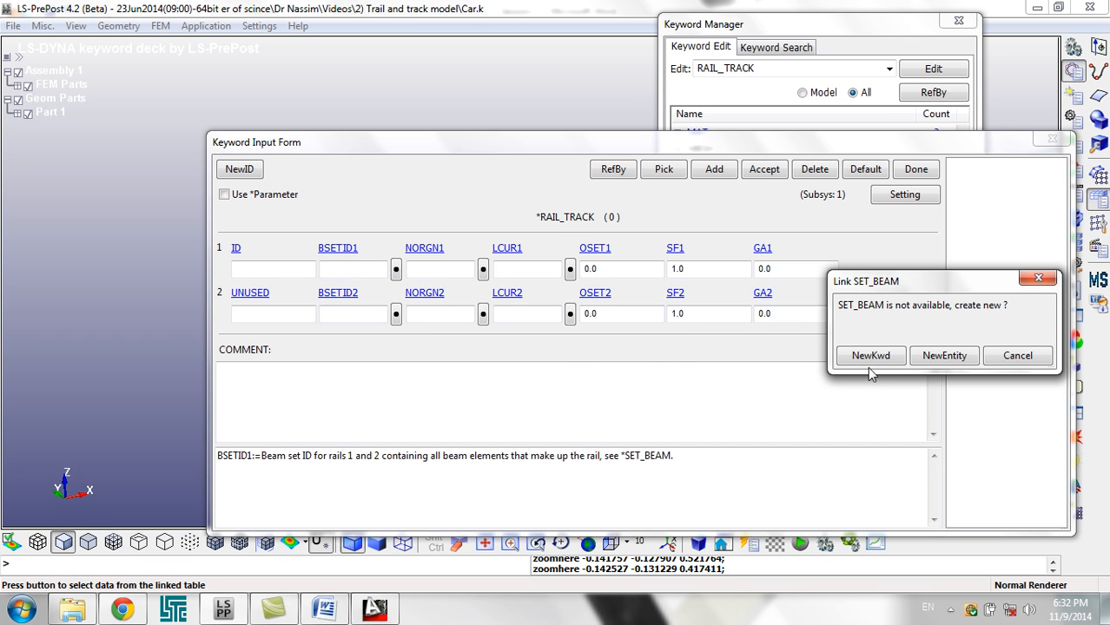
click(941, 357)
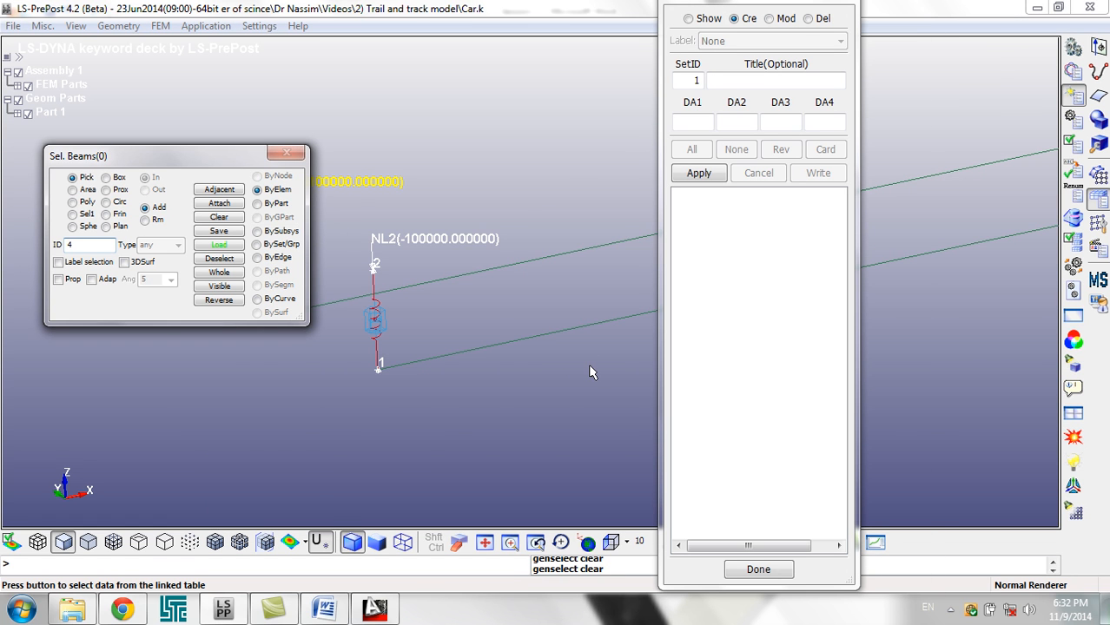
- Create beam set 1 titled "Right Track" from the rail beam that starts at the spring base at node 1
scroll(469, 390, down, 3)
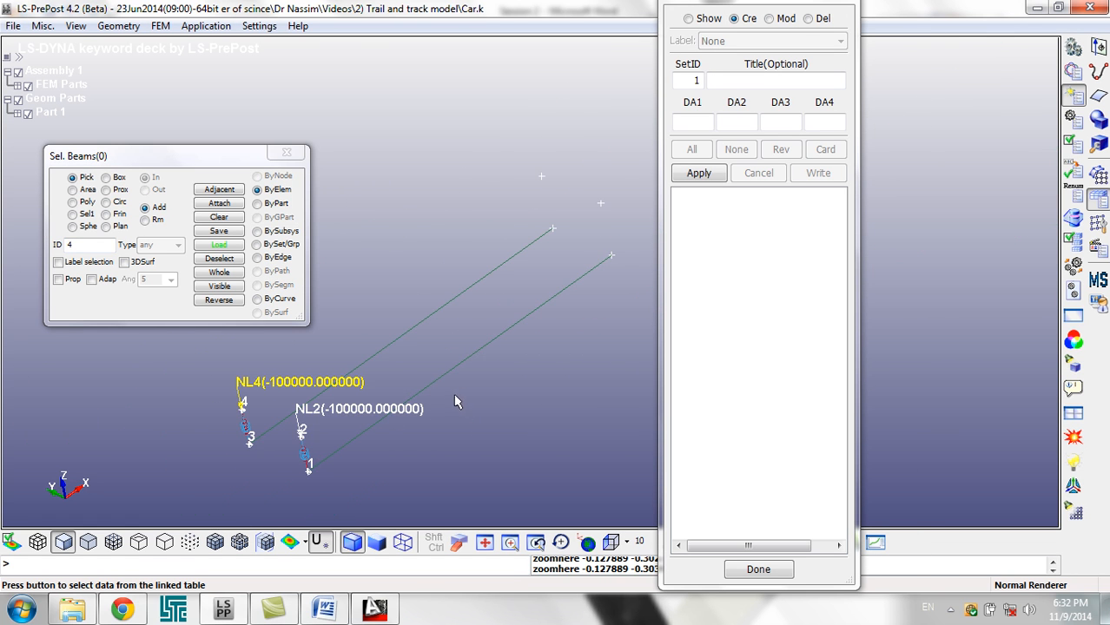
scroll(436, 385, up, 1)
click(426, 385)
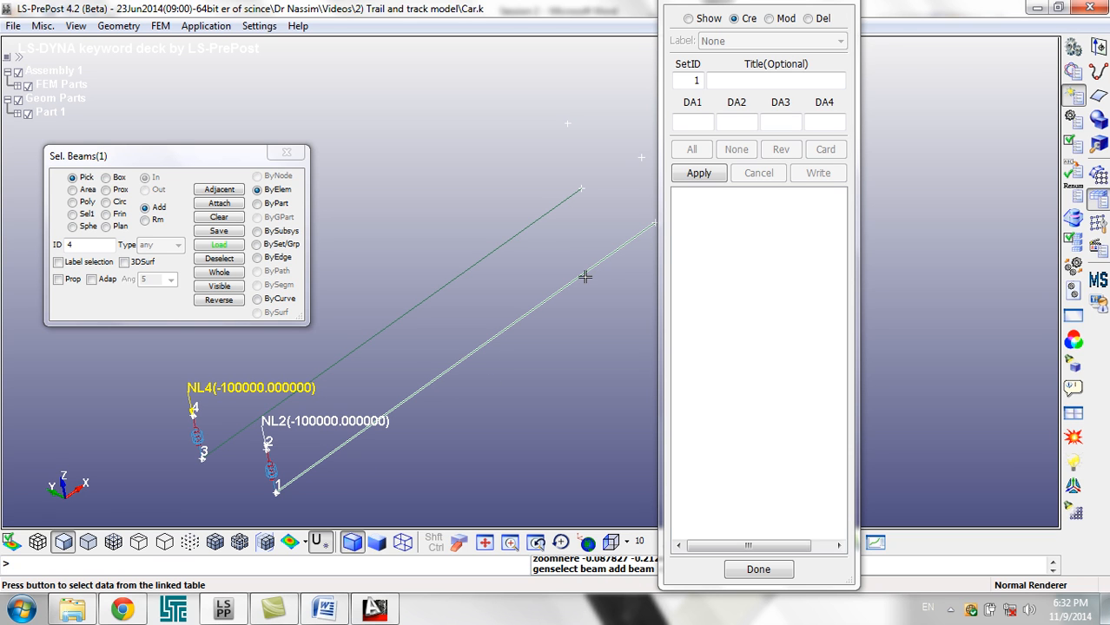
click(734, 80)
text(Right Track)
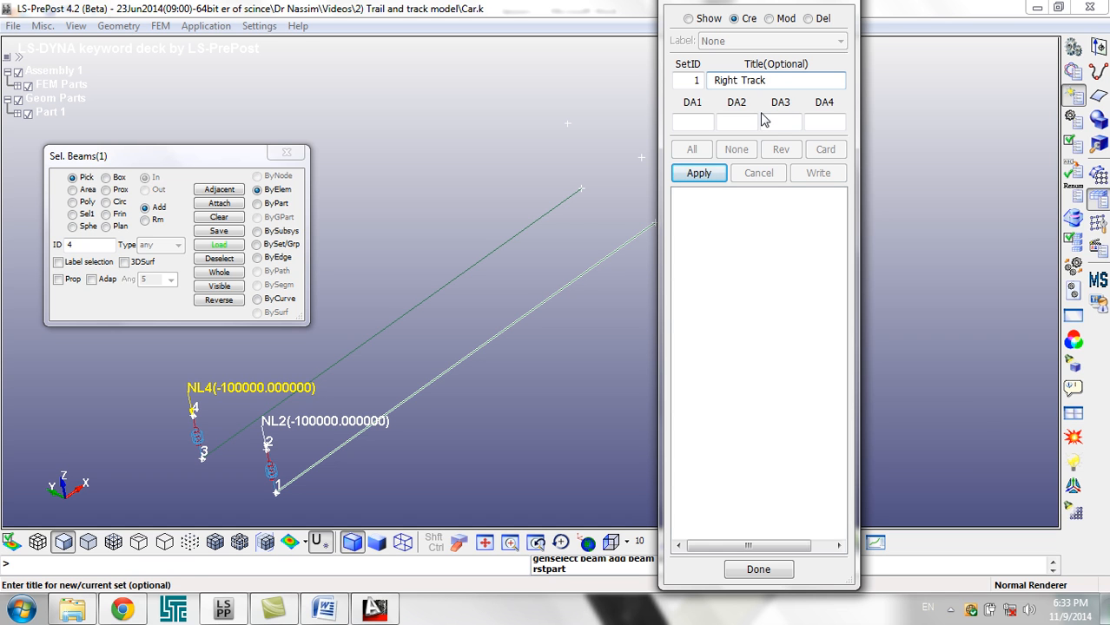
click(714, 174)
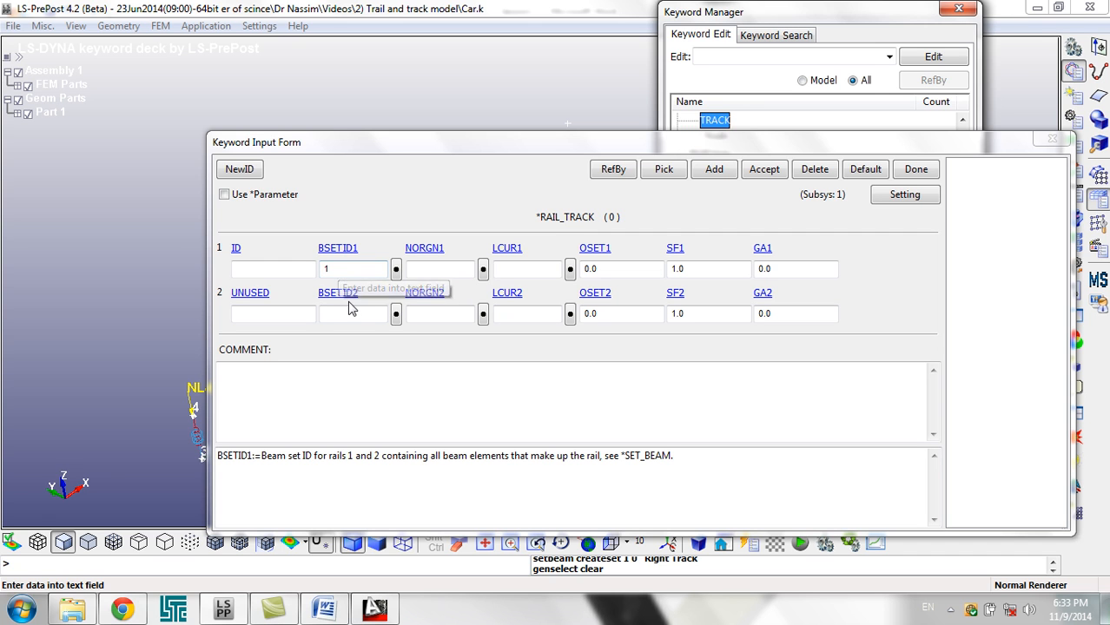
- Create beam set 2 titled "Left Track" from the other rail beam and link it as BSETID2
click(350, 314)
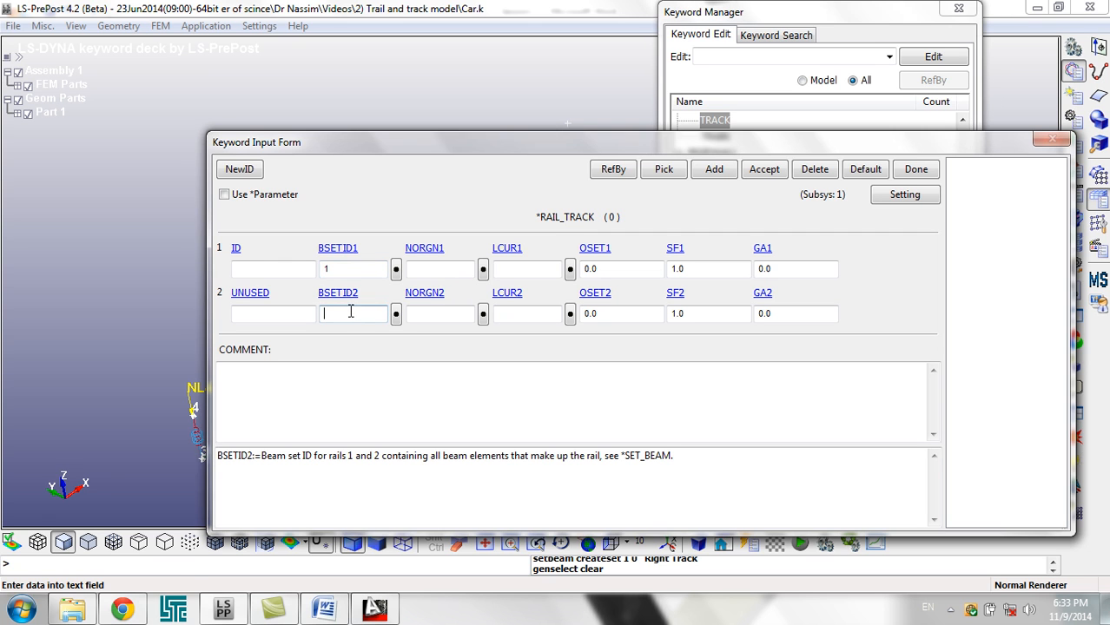
click(395, 317)
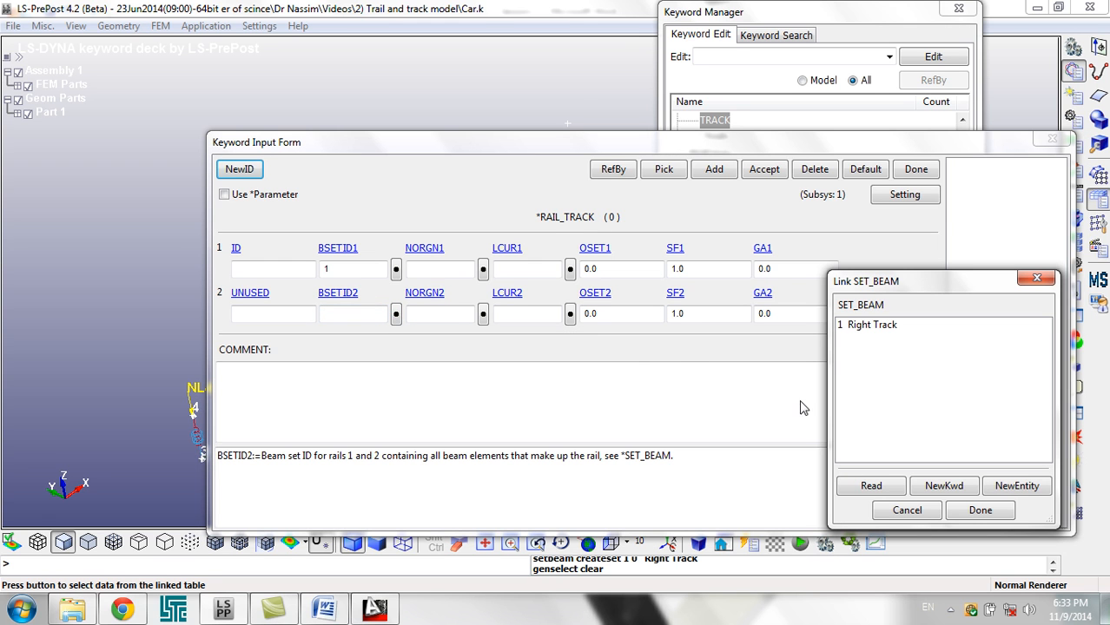
click(1014, 485)
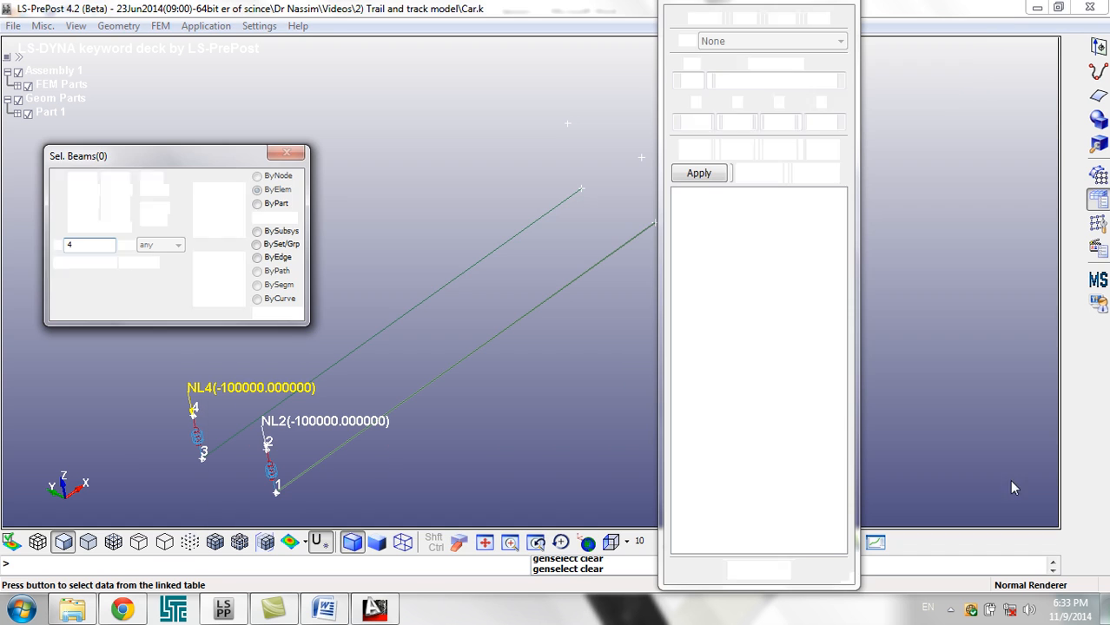
click(355, 348)
click(740, 82)
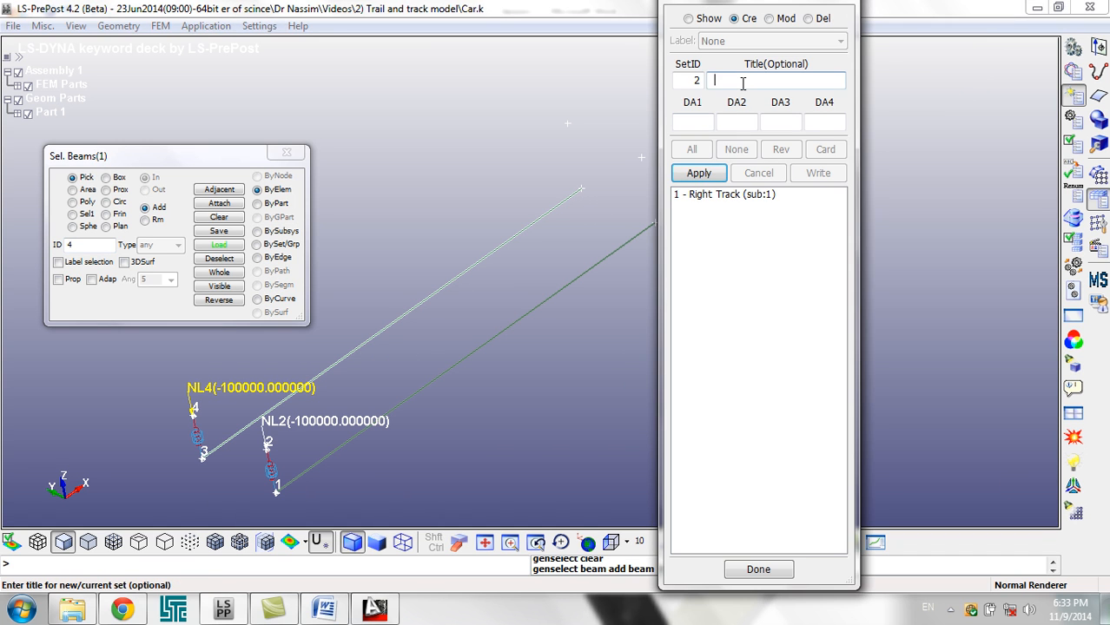
text(LEft Track)
click(702, 173)
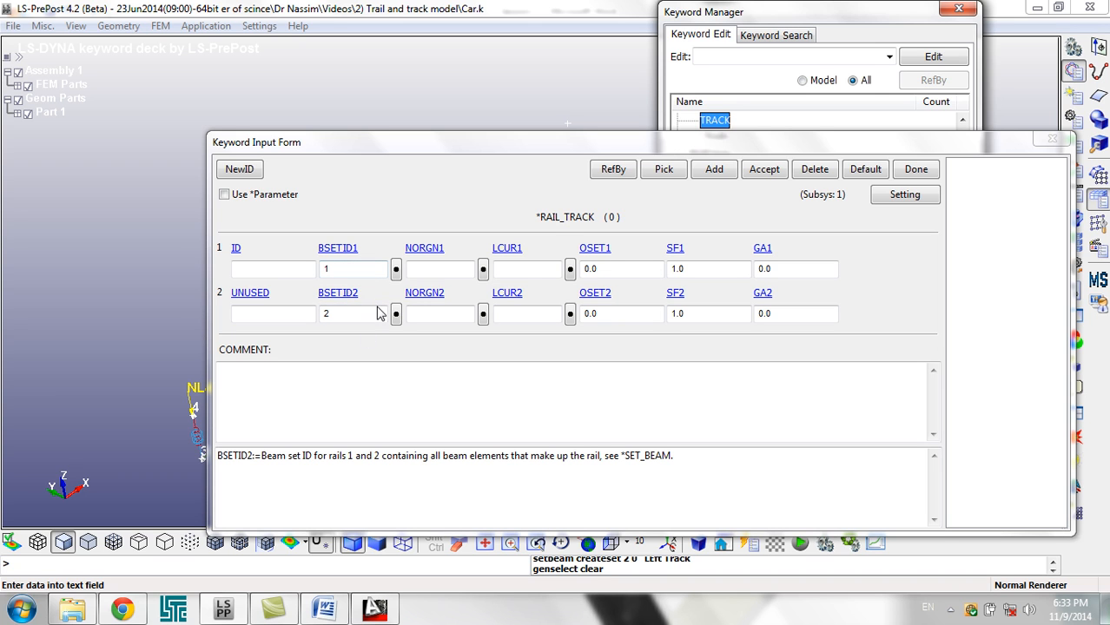
- Read the descriptions of the NORGN1 and NORGN2 reference nodes, and close the rail track card without saving it
click(413, 265)
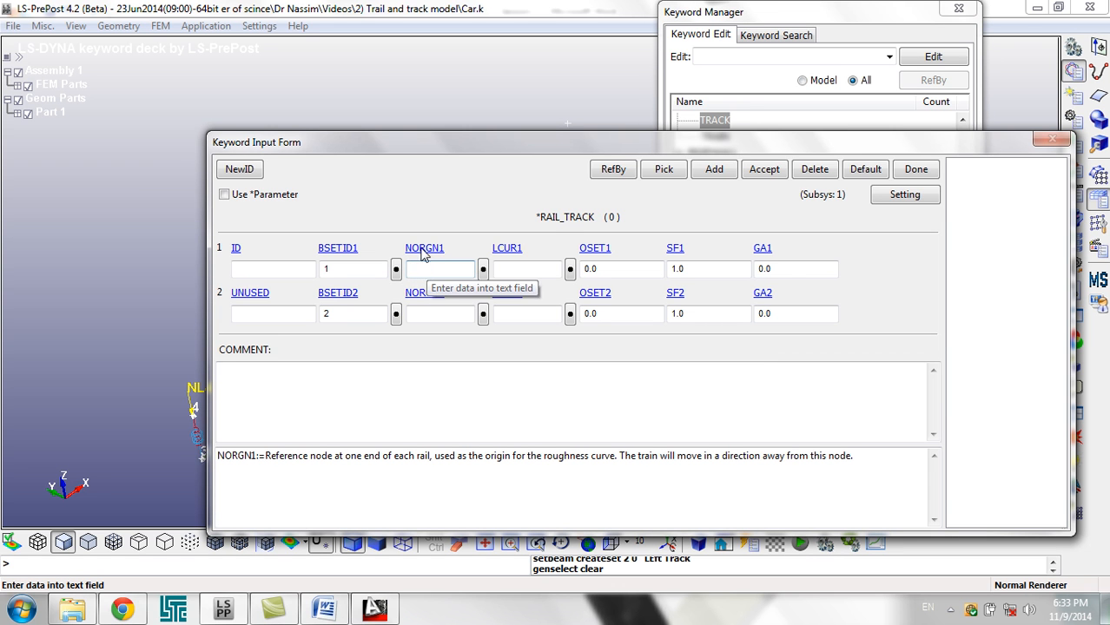
drag(391, 146, 644, 133)
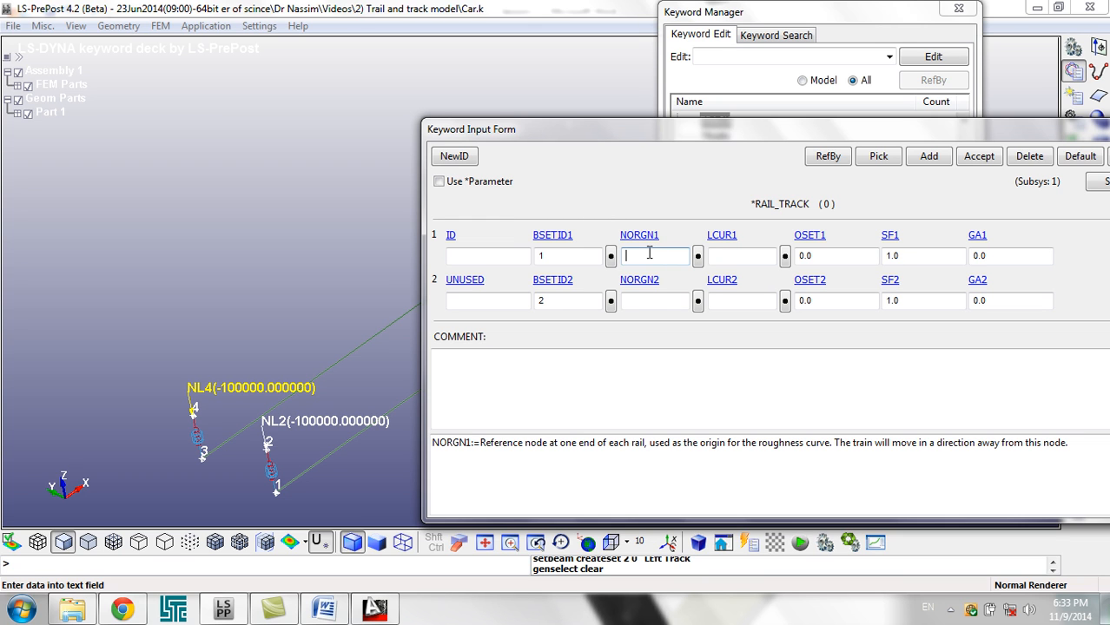
click(635, 299)
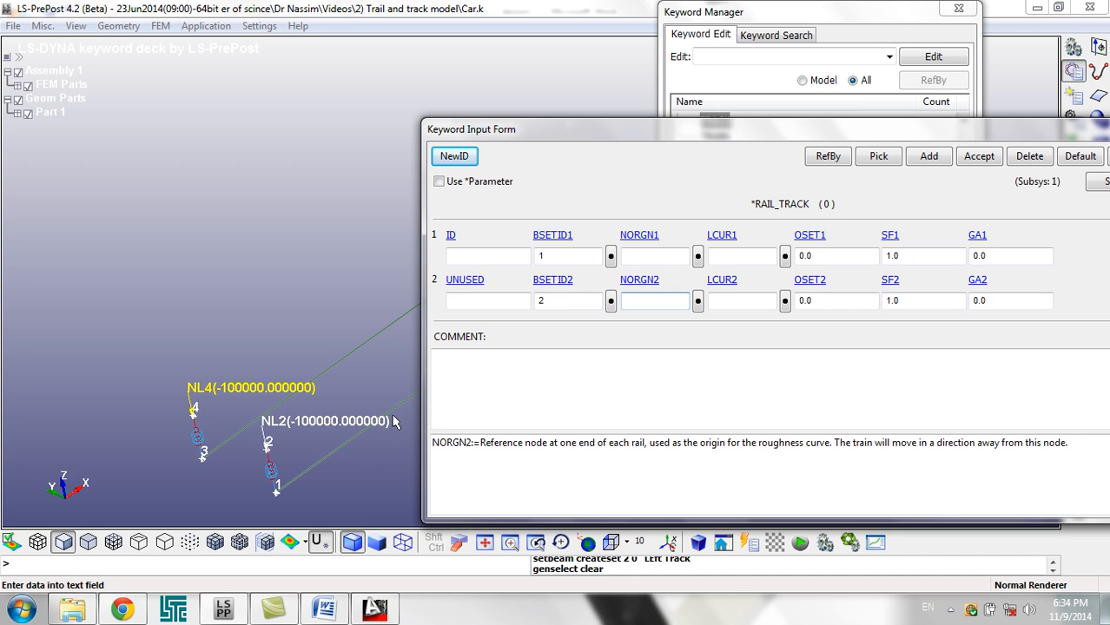
click(639, 256)
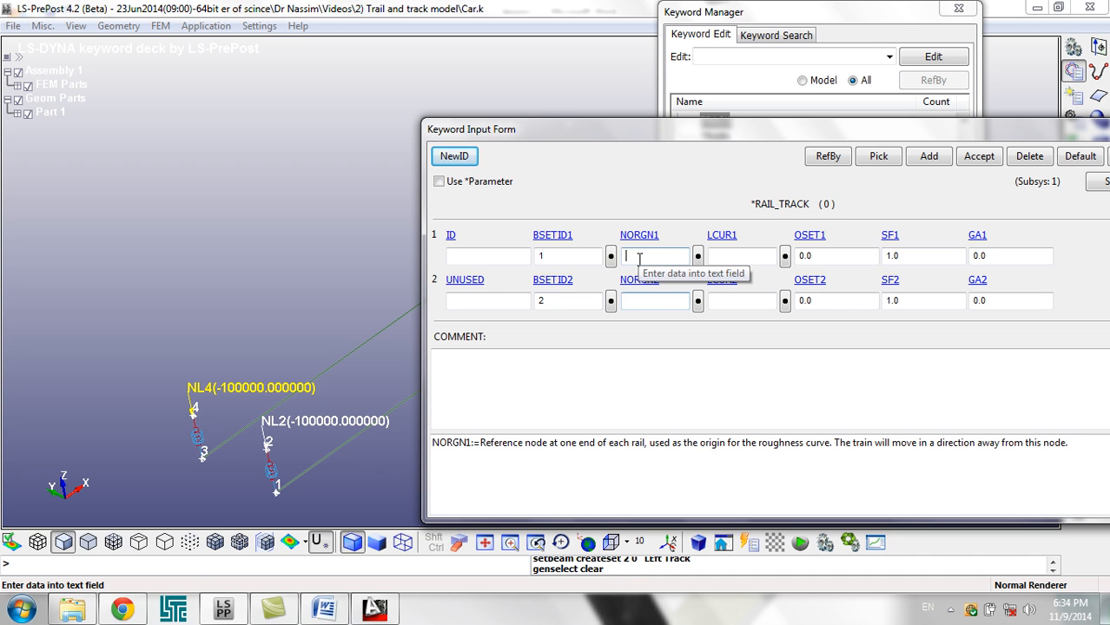
drag(735, 135, 469, 60)
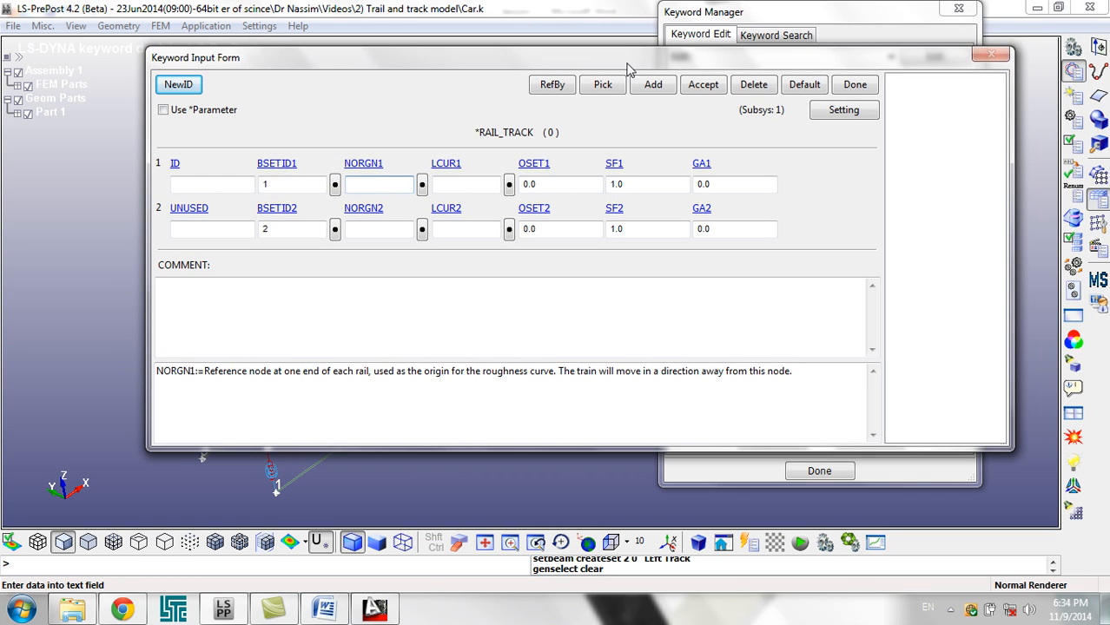
click(855, 84)
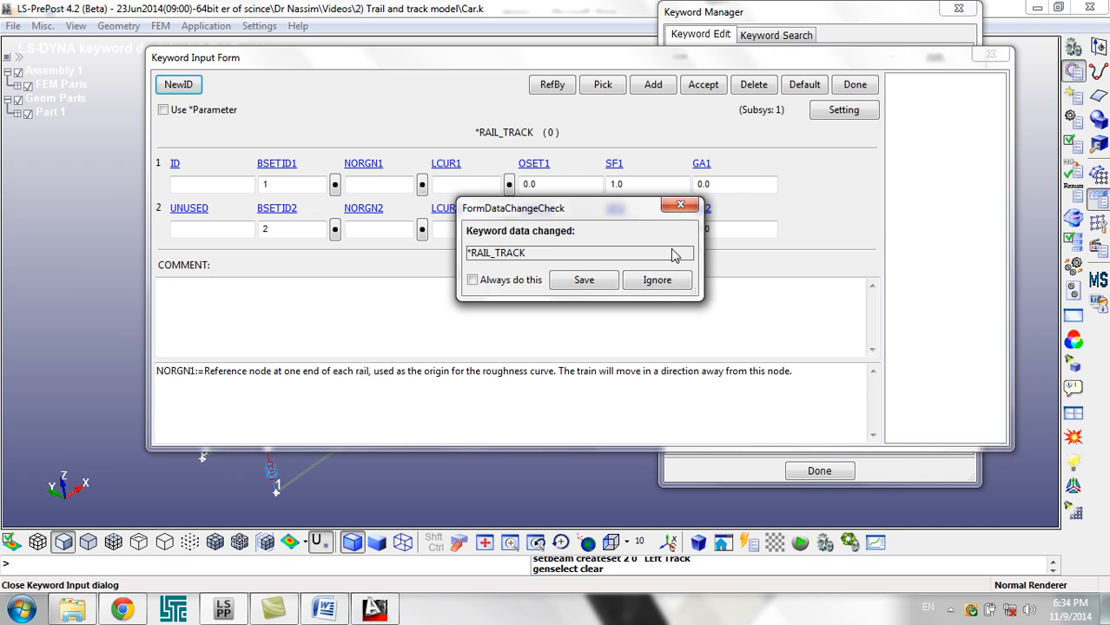
click(650, 282)
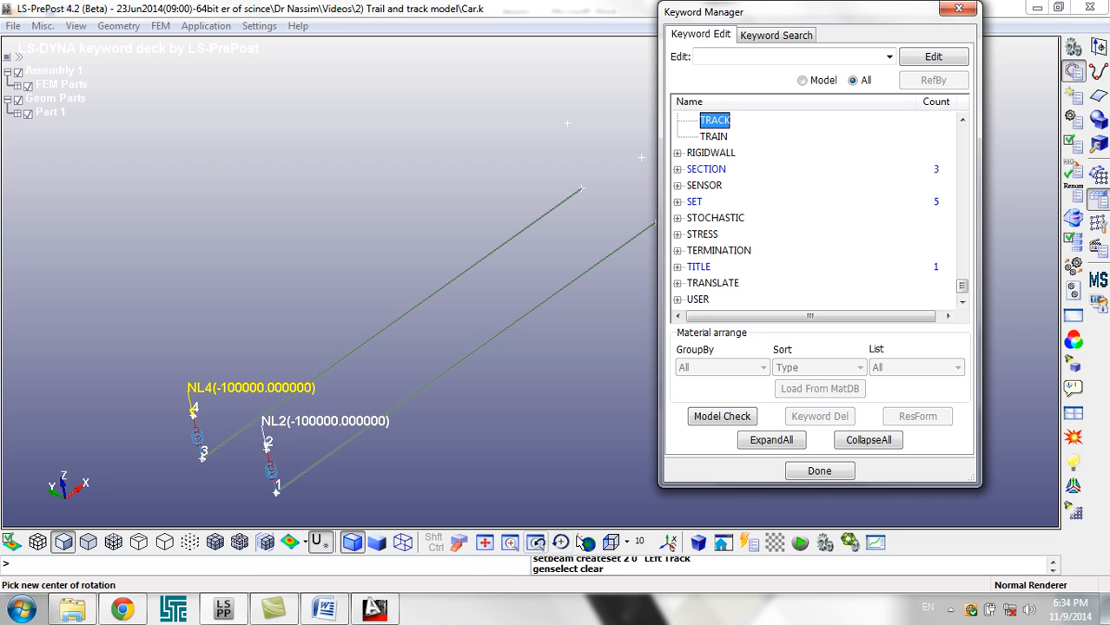
- Clear the node labels from the model and identify the node at the start of the left rail
double_click(460, 545)
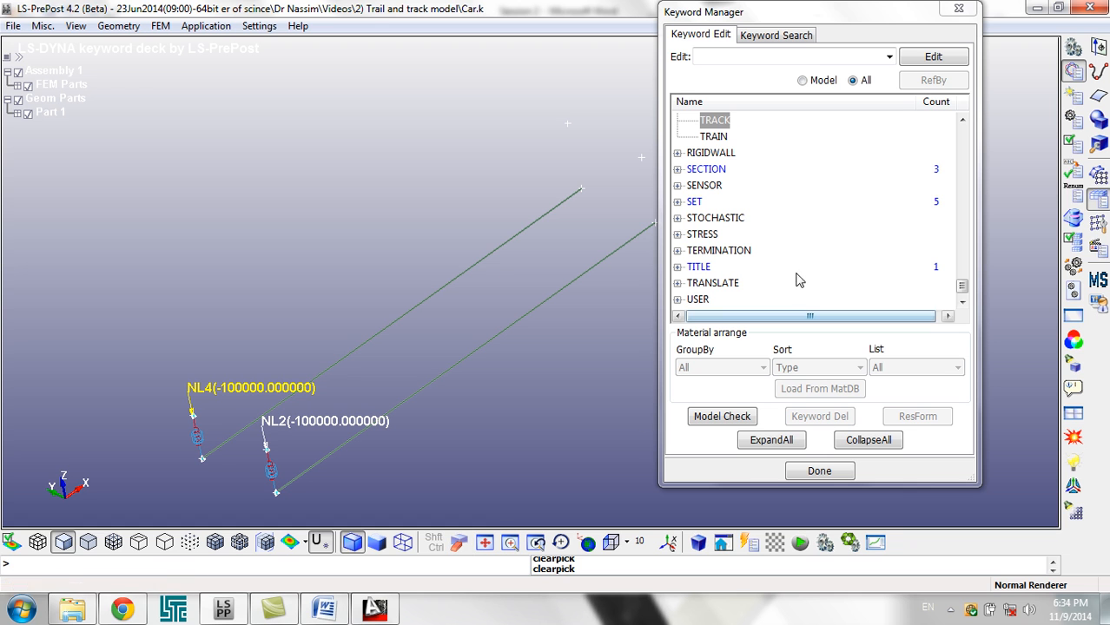
click(1102, 229)
click(1075, 49)
shift+right_drag(406, 459, 466, 308)
shift+scroll(347, 348, up, 2)
shift+right_drag(346, 348, 511, 408)
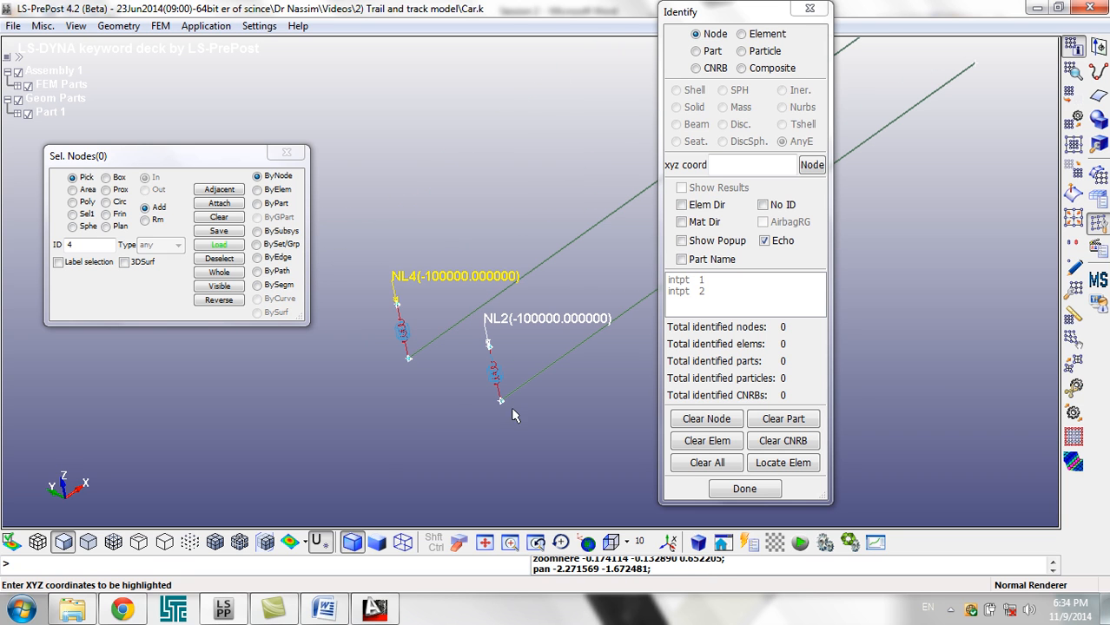
click(410, 358)
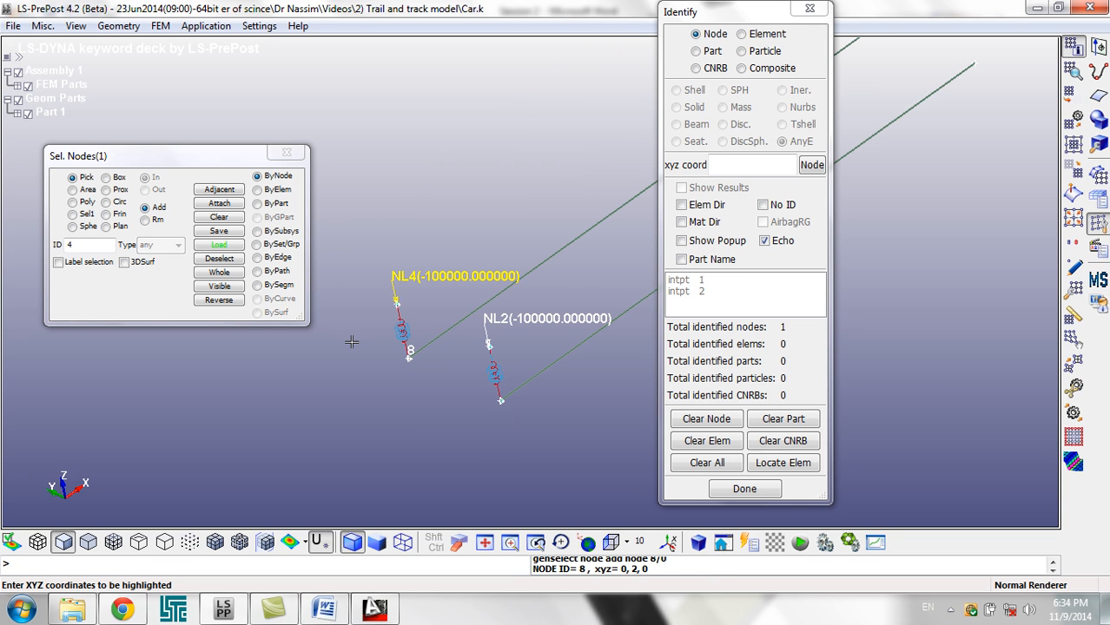
- Identify the start nodes of both rails, choosing node 5 from the coincident nodes at the right spring base and node 8 on the left
right_click(410, 357)
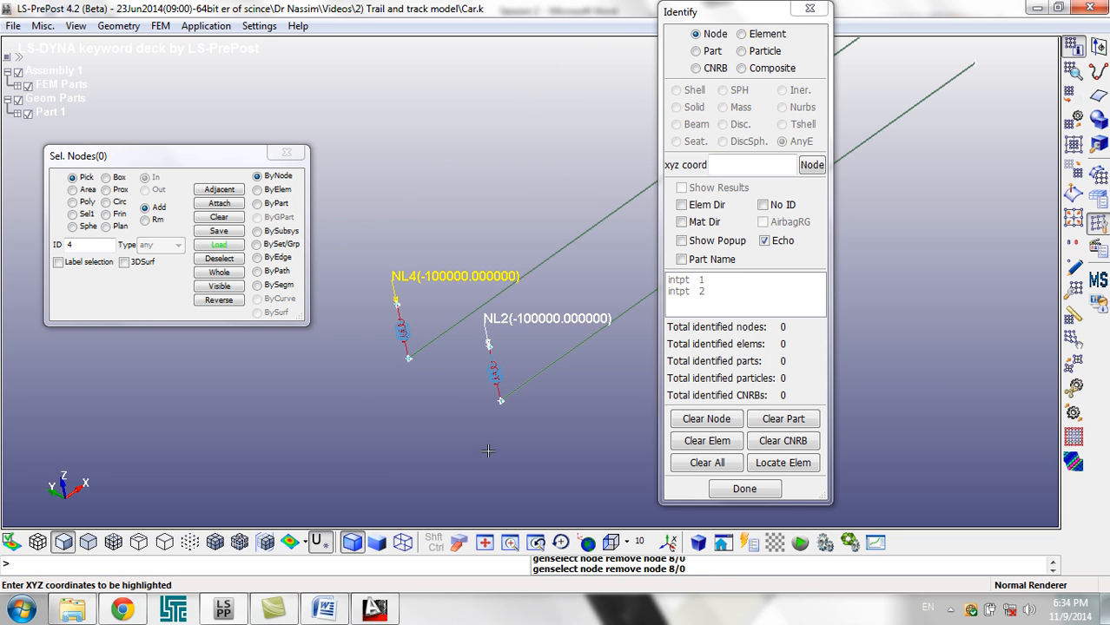
click(512, 405)
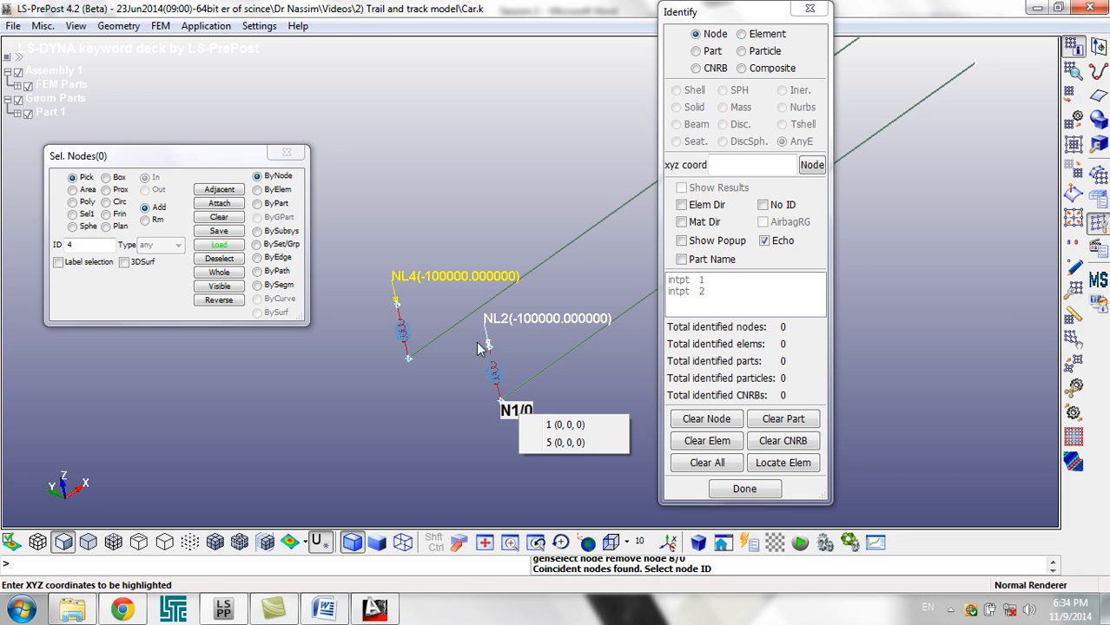
click(563, 445)
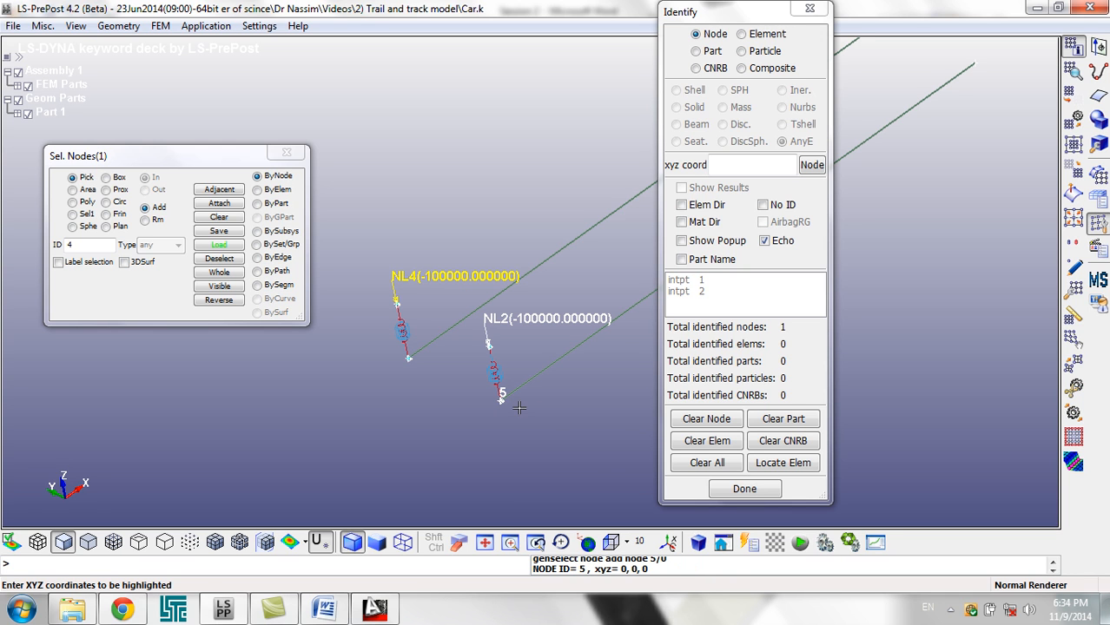
click(383, 361)
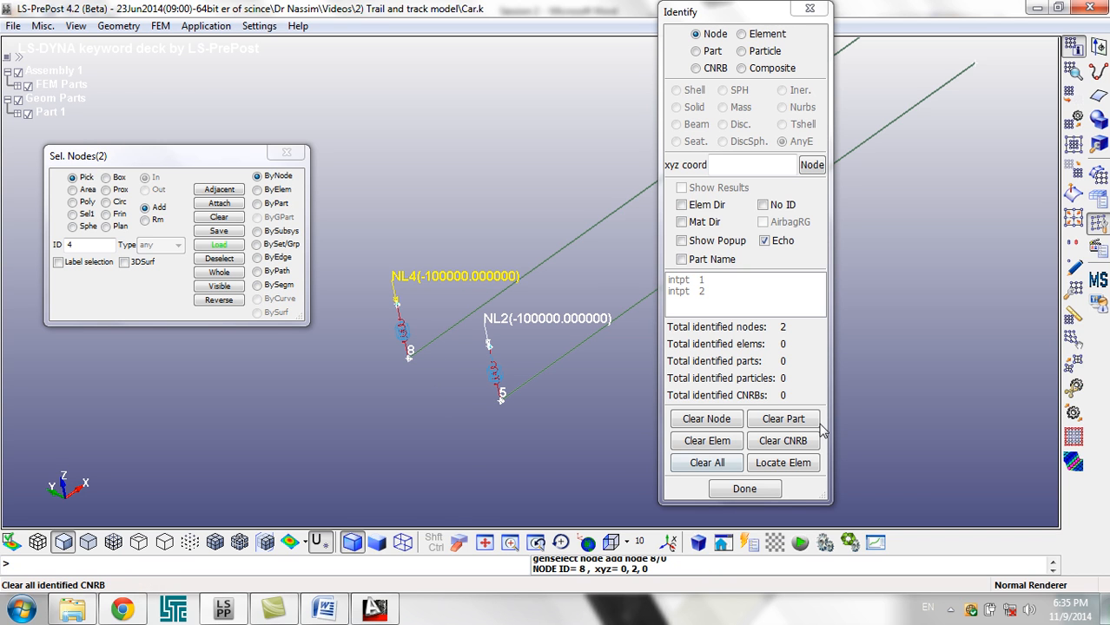
- Open the RAIL_TRACK card and link the Right Track beam set as BSETID1 and the left track set as BSETID2
click(1074, 71)
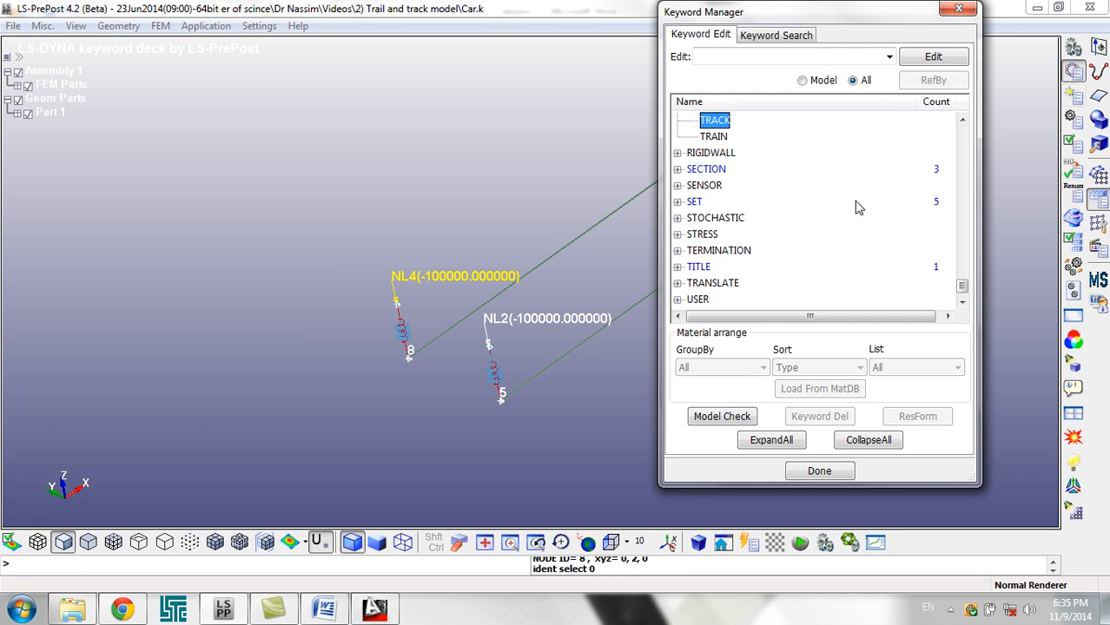
double_click(715, 122)
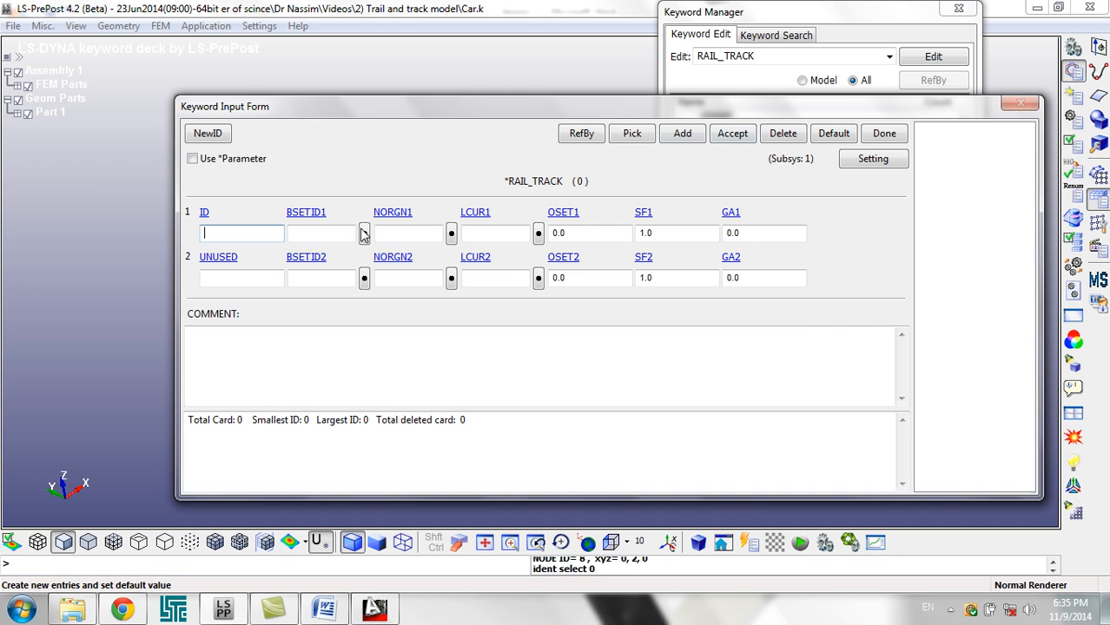
click(364, 234)
click(880, 327)
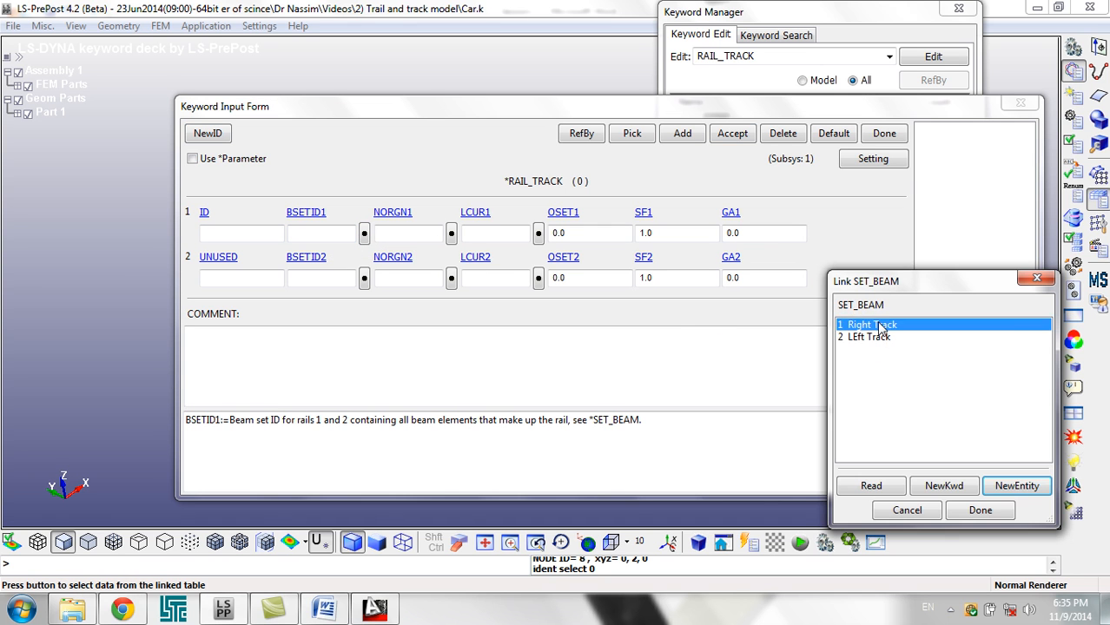
double_click(881, 327)
click(364, 279)
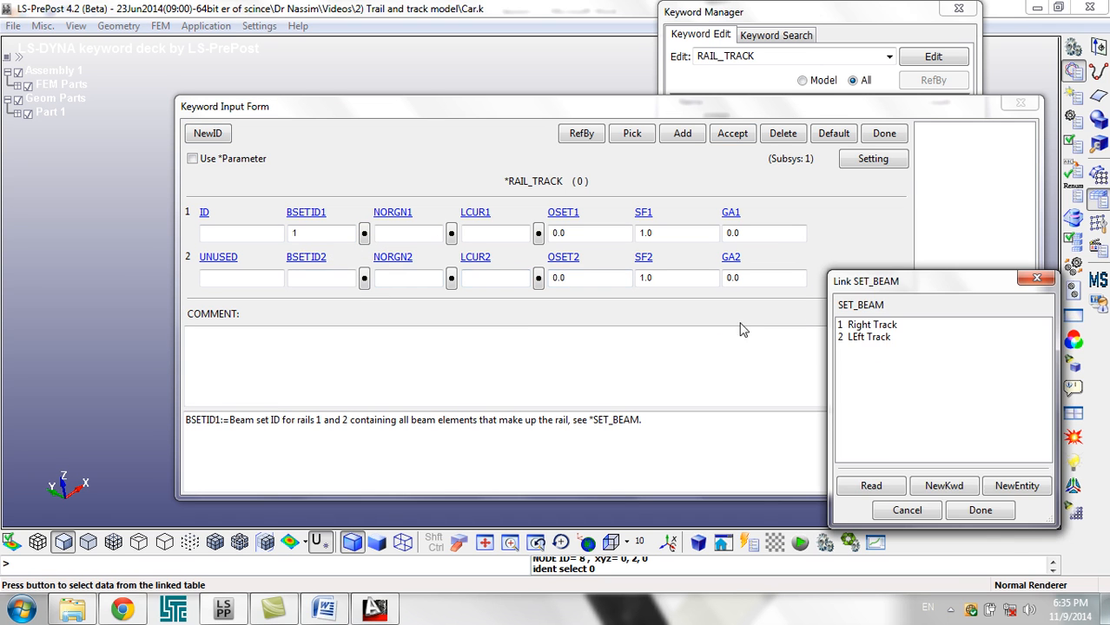
double_click(872, 337)
- Set the reference nodes of the rail track card to 5 for NORGN1 and 8 for NORGN2
click(415, 231)
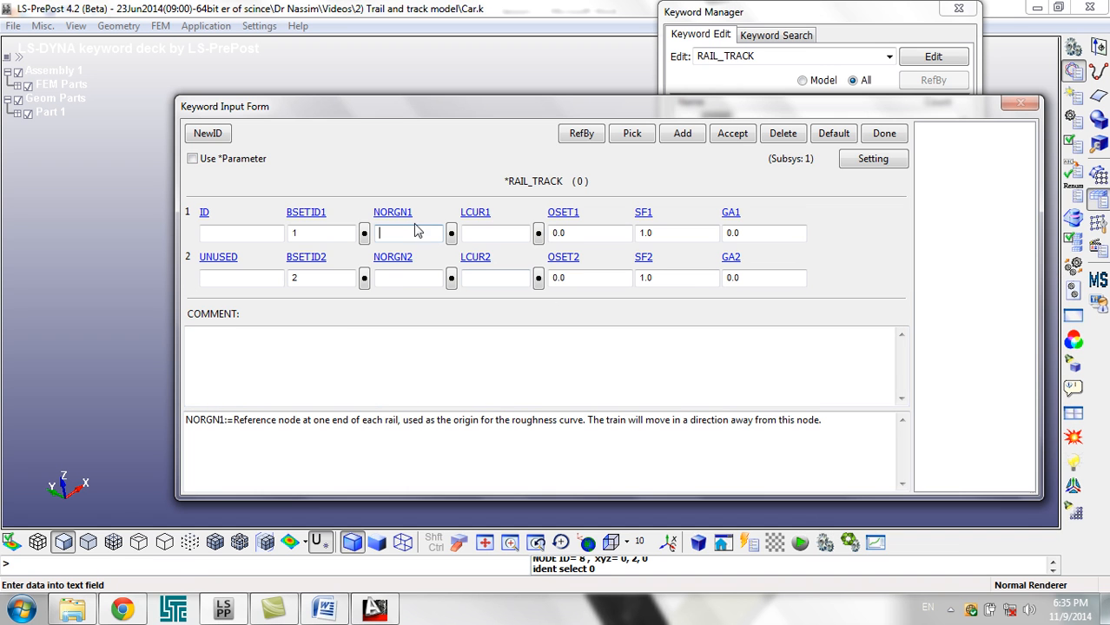
drag(383, 120, 862, 156)
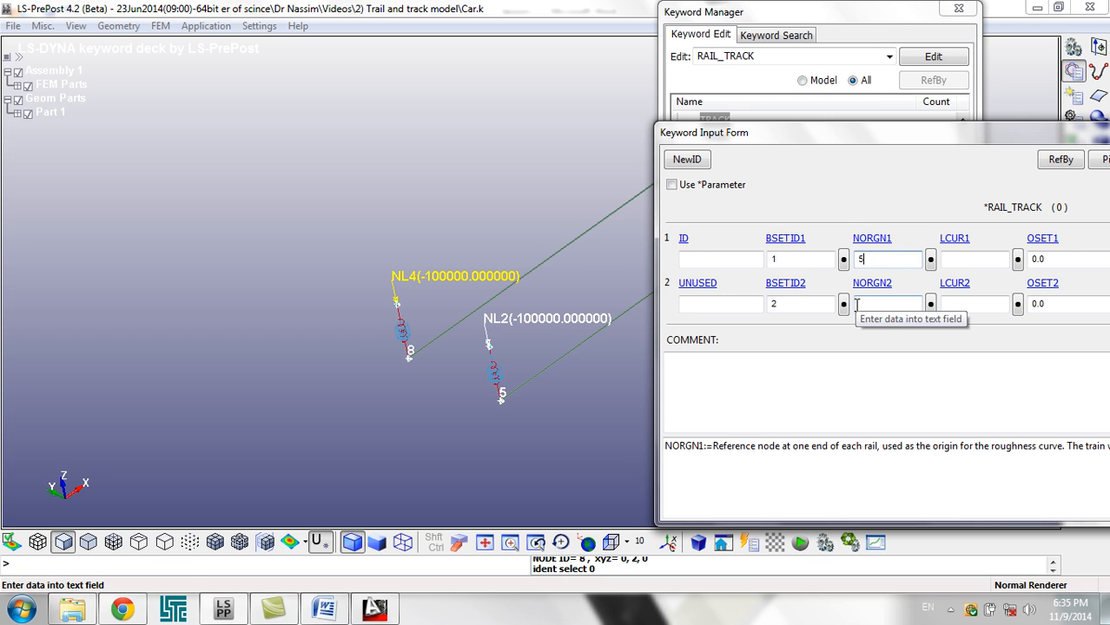
click(884, 305)
text(8)
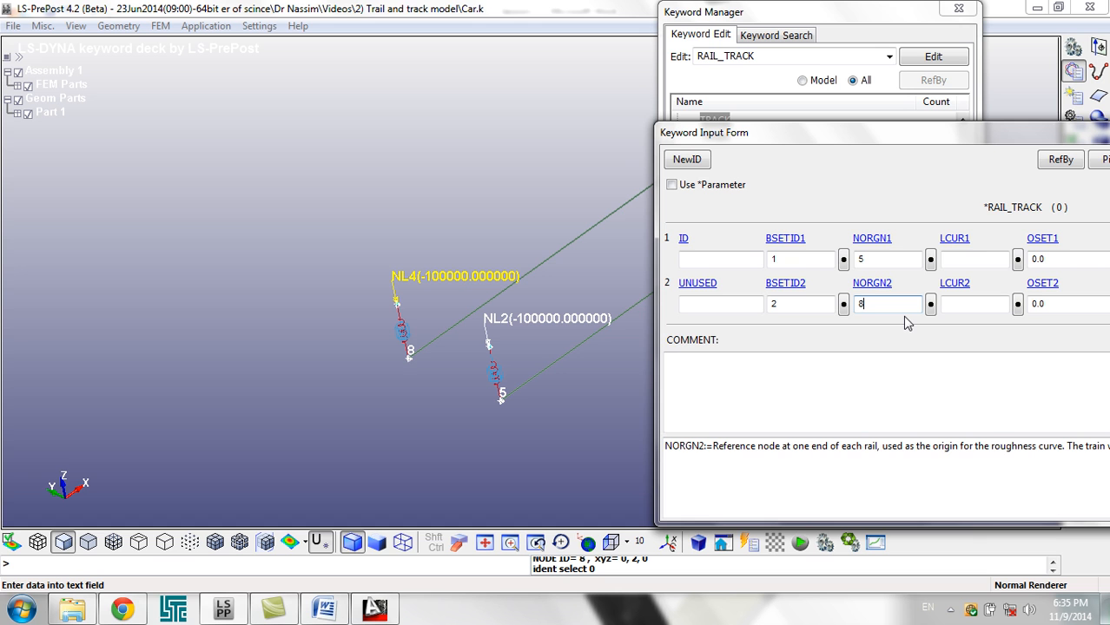
- Read the LCUR1 and LCUR2 roughness curve descriptions, leave both fields empty, and accept and close the RAIL_TRACK card
drag(934, 141, 404, 100)
click(439, 217)
click(451, 263)
click(457, 217)
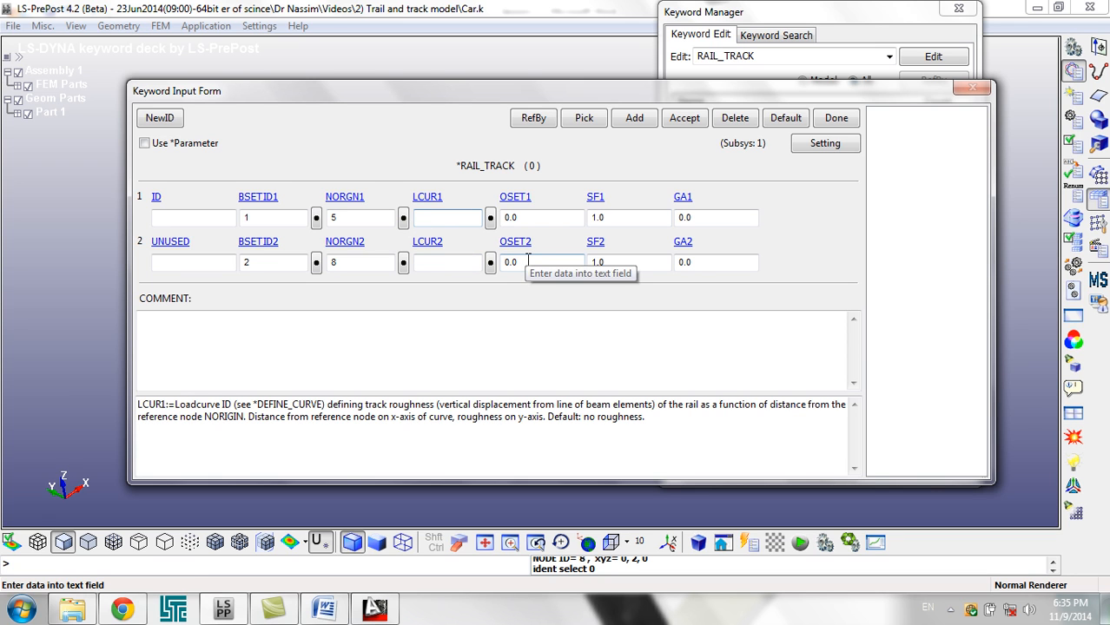
click(684, 121)
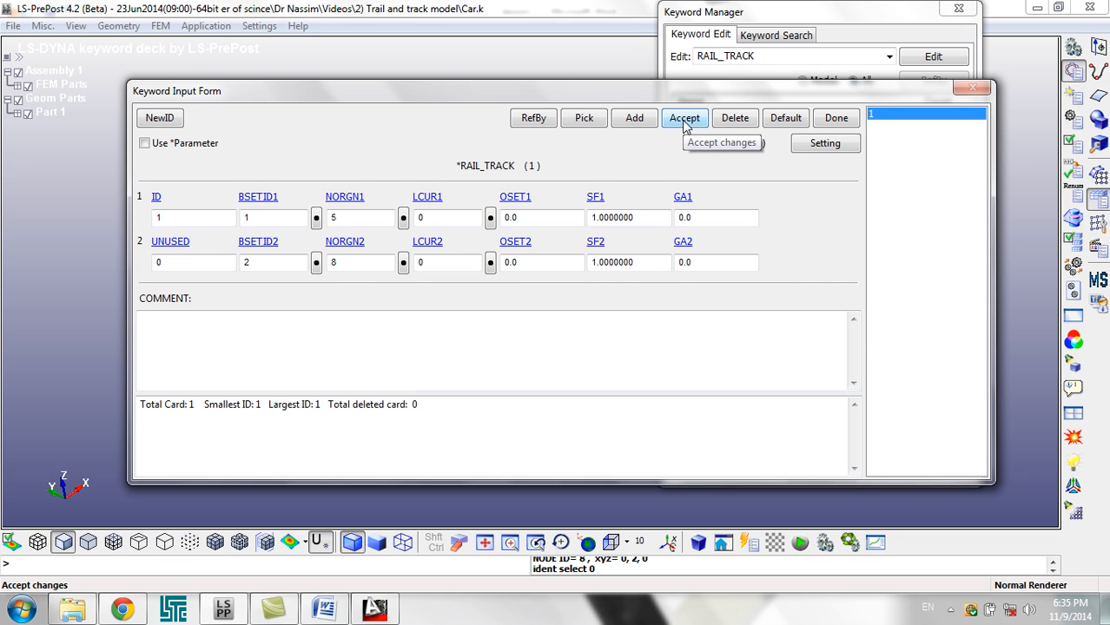
click(854, 124)
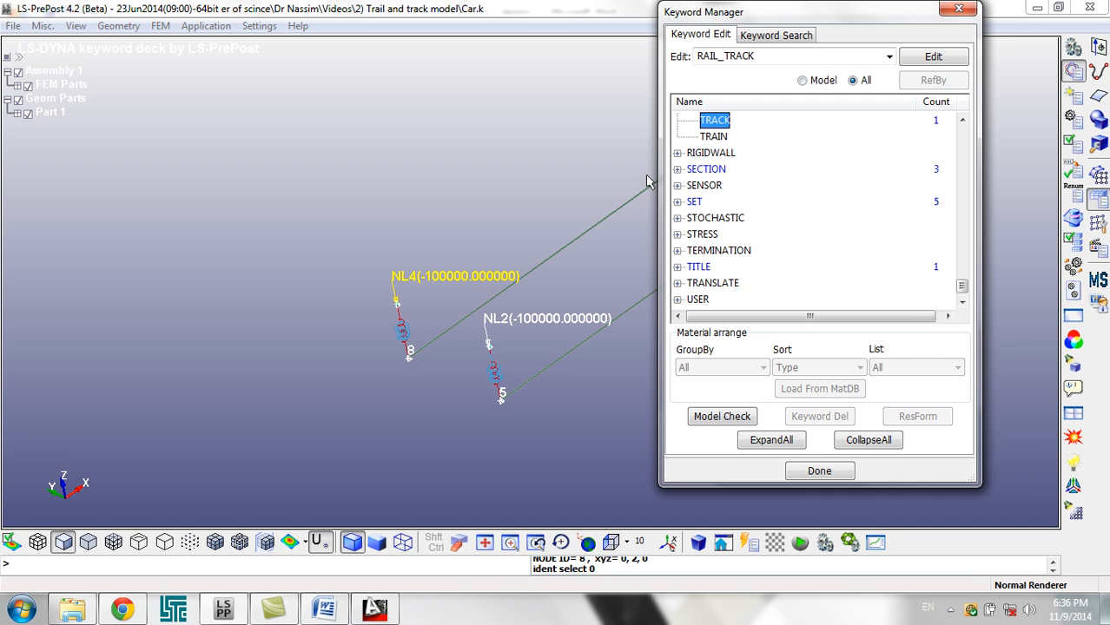
- Open the RAIL_TRAIN card, read the ID and NSETID descriptions, and start creating a new node set for NSETID
double_click(705, 138)
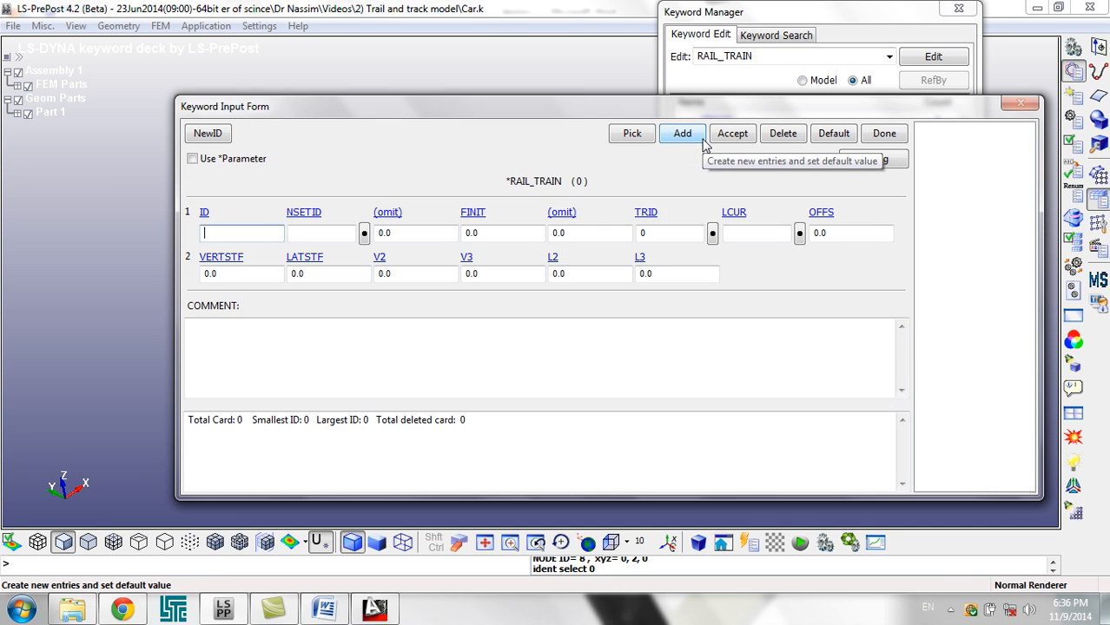
click(240, 235)
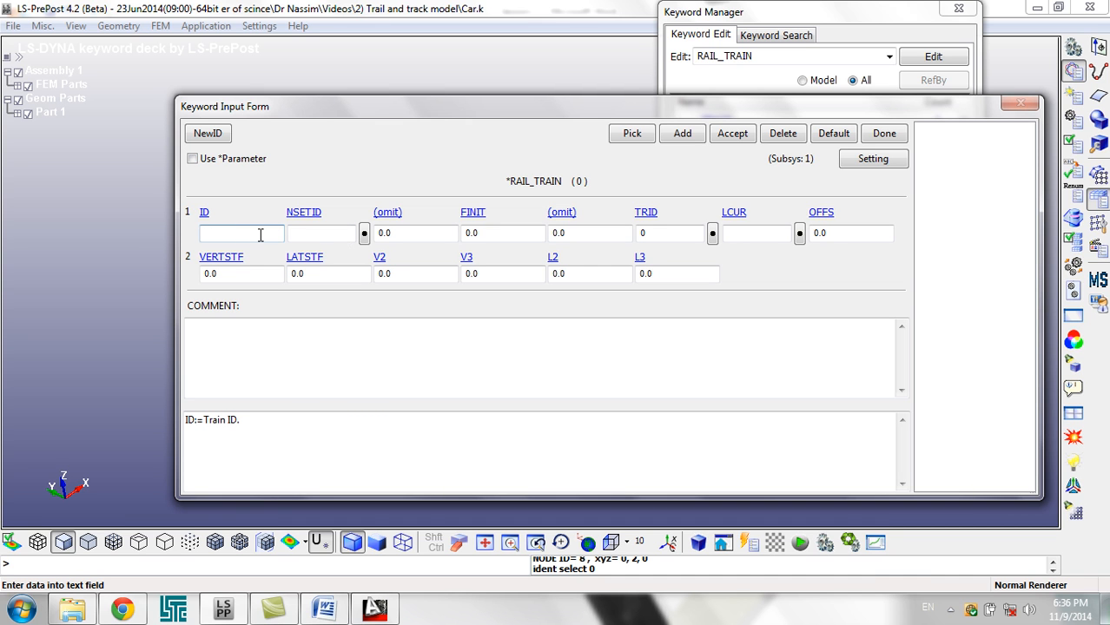
drag(298, 100, 623, 83)
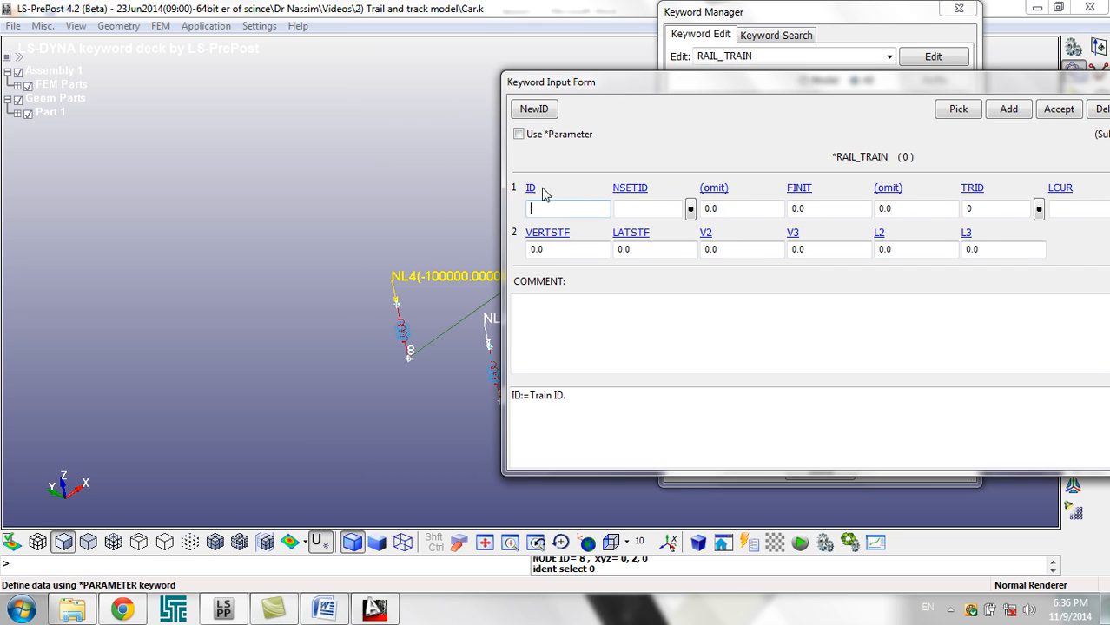
click(649, 209)
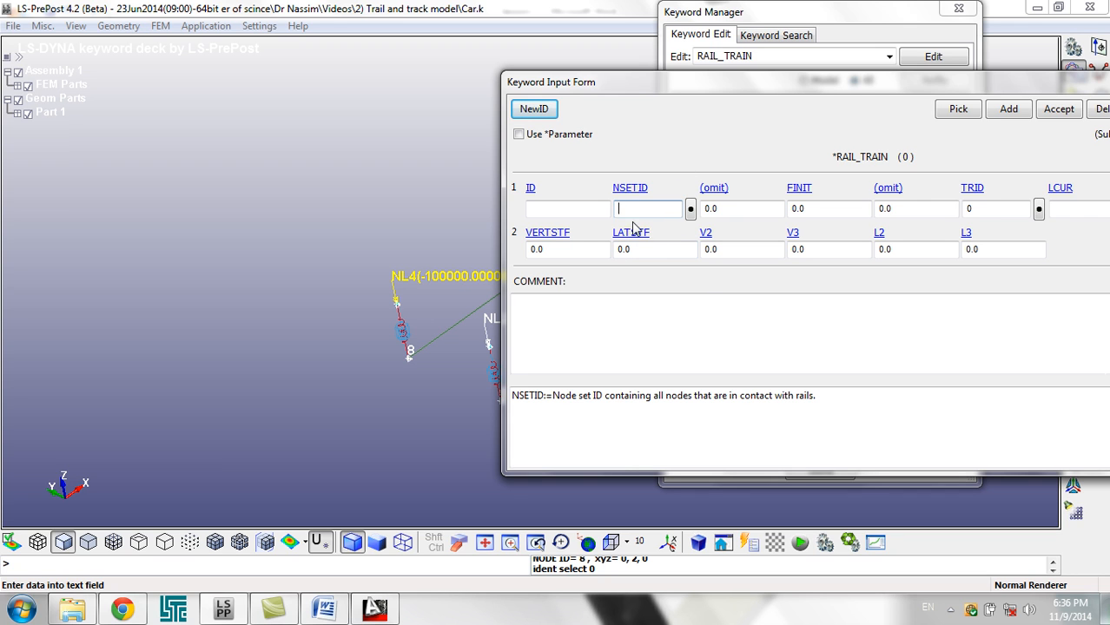
shift+middle_drag(449, 326, 308, 283)
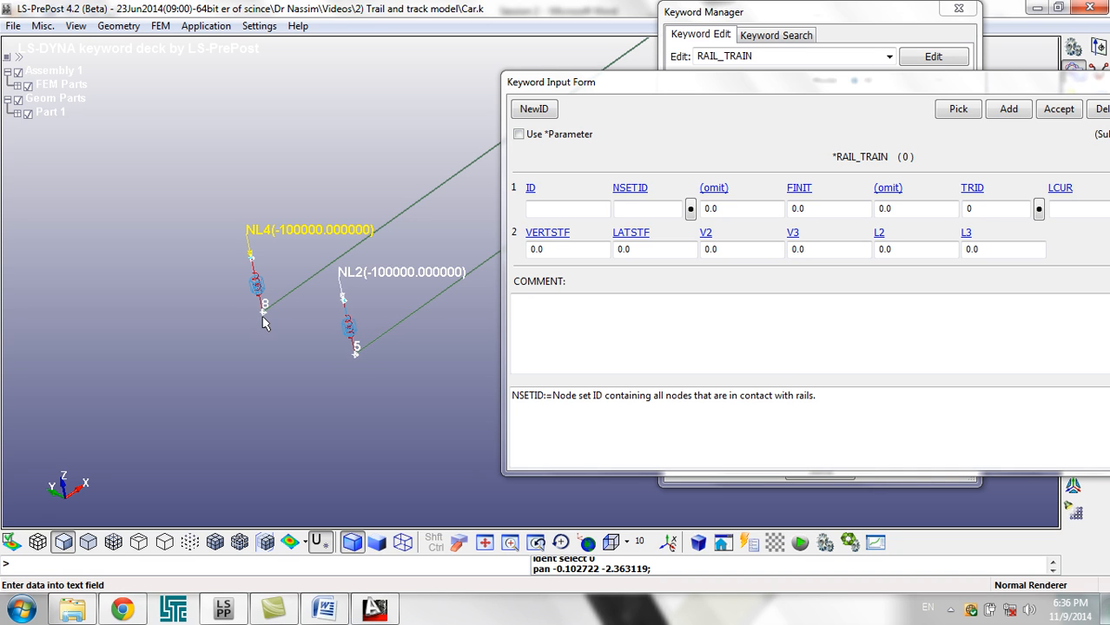
click(650, 208)
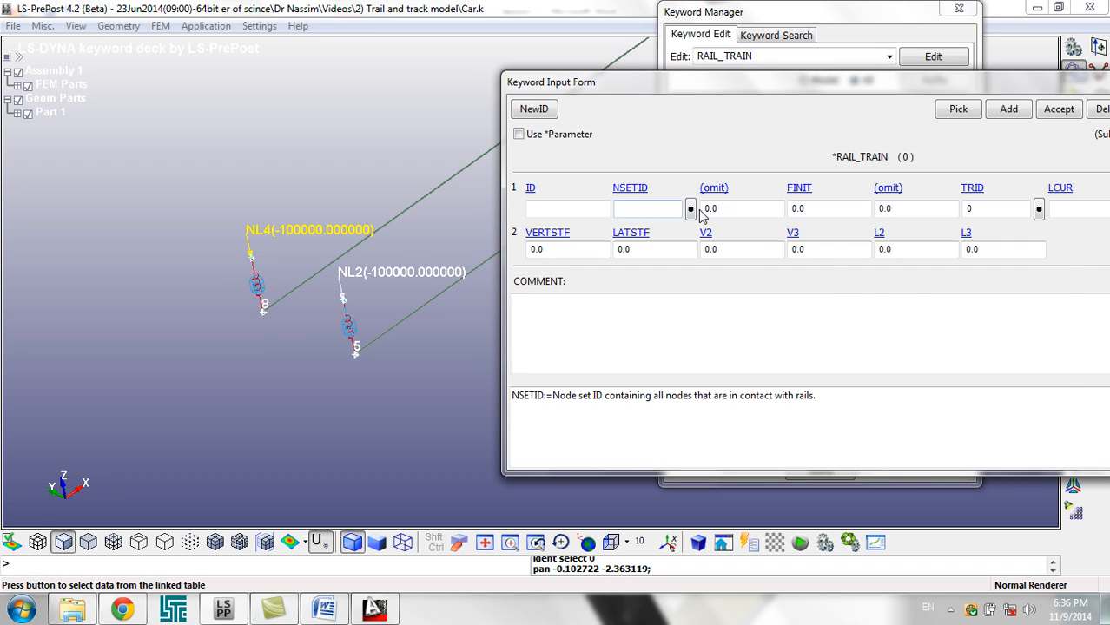
click(691, 209)
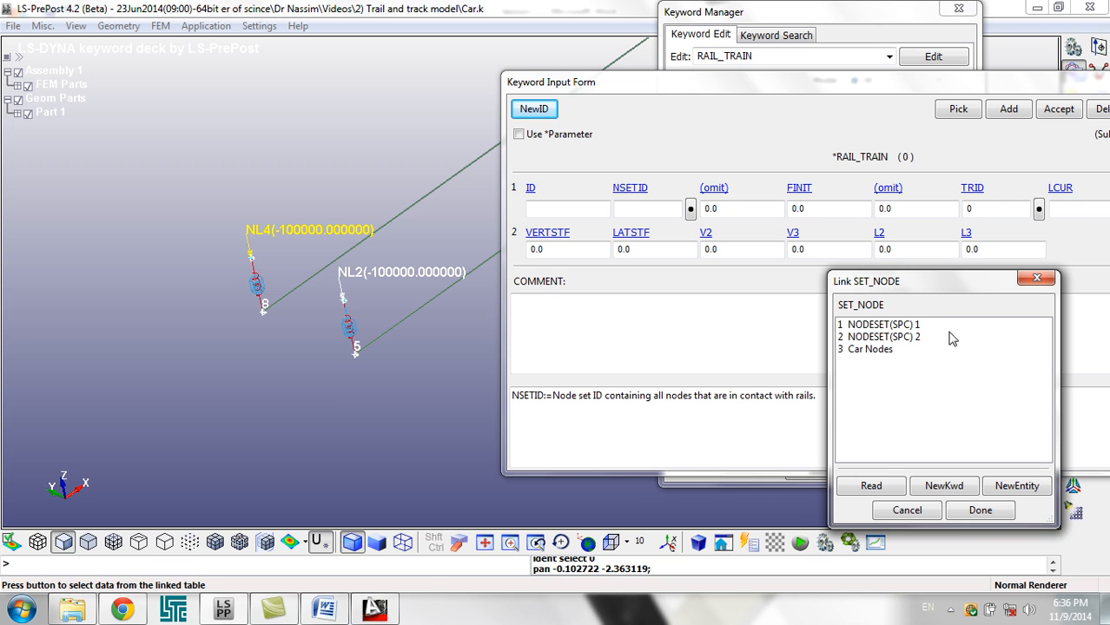
click(1021, 484)
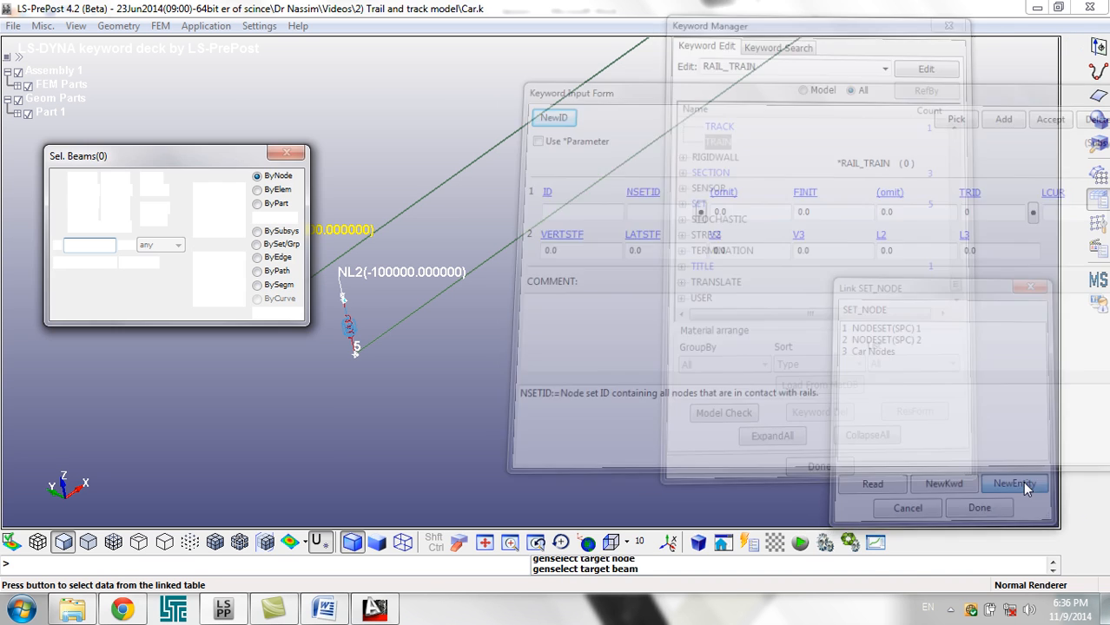
- Title the new node set 4 "Contact Node Between Car And Track"
drag(156, 156, 148, 40)
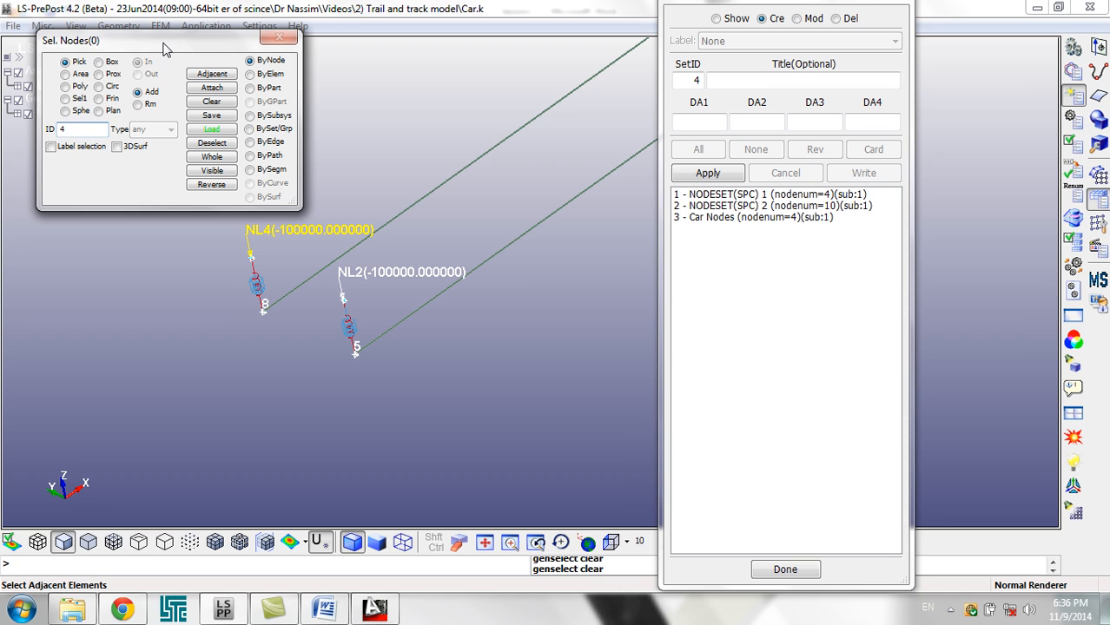
click(759, 78)
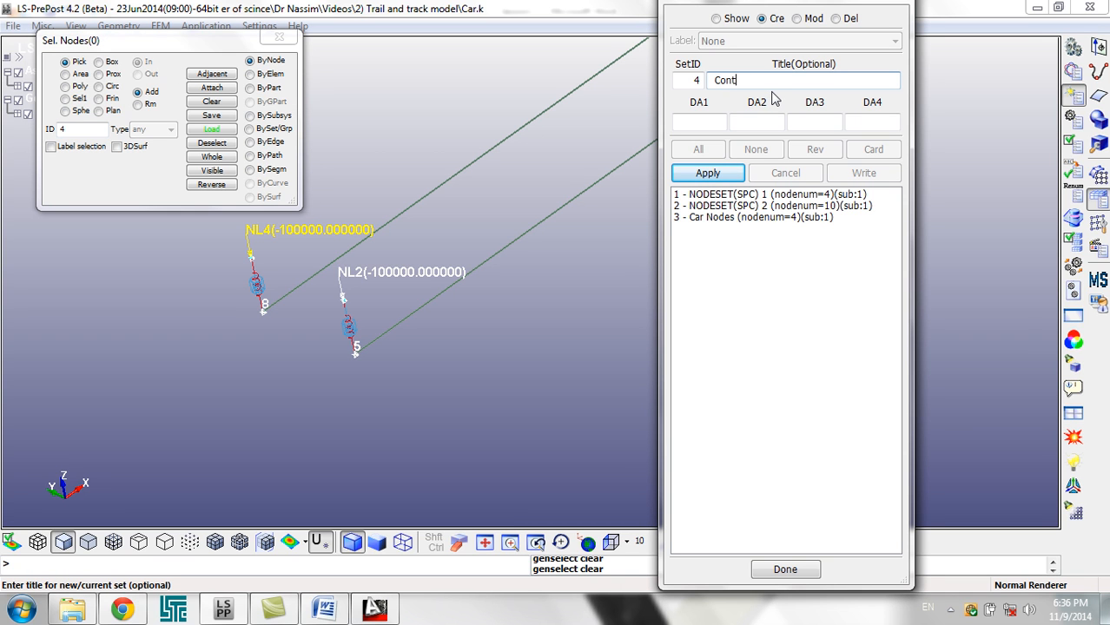
text(Contact Node Between Ca)
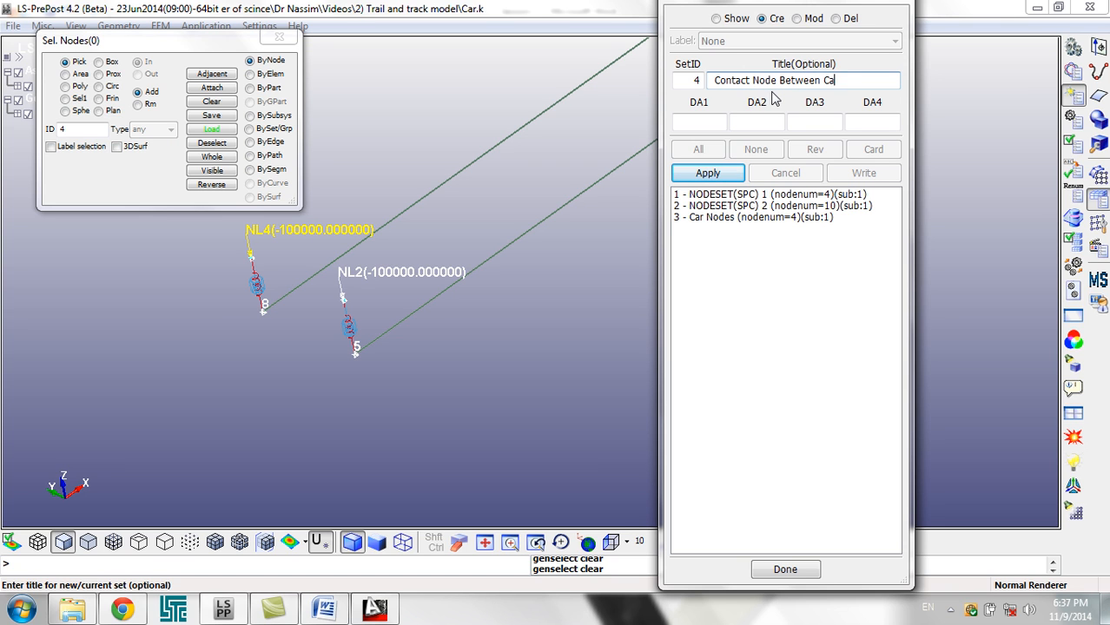
text(r And Track)
- Add nodes 1 and 3 at the two spring bases by ID and create the contact node set from them
click(78, 128)
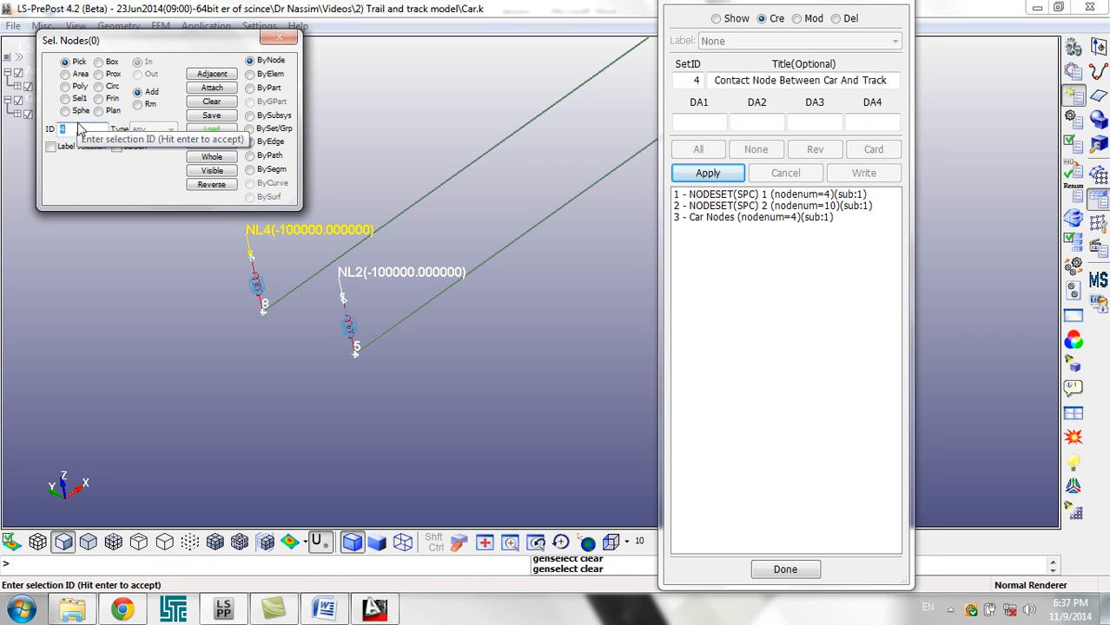
text(1)
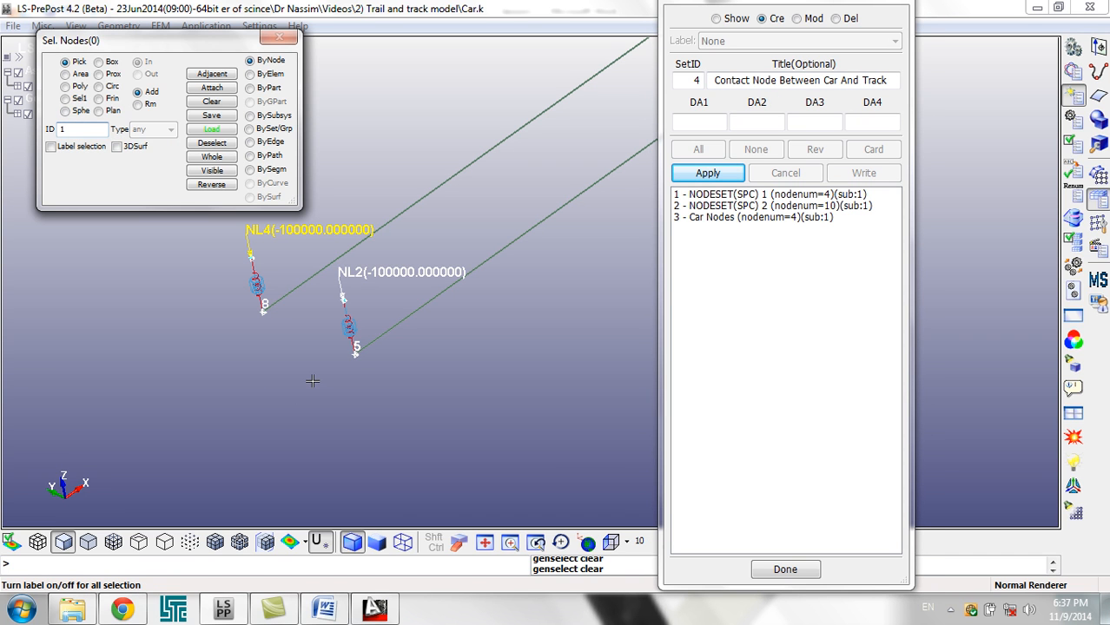
key(Return)
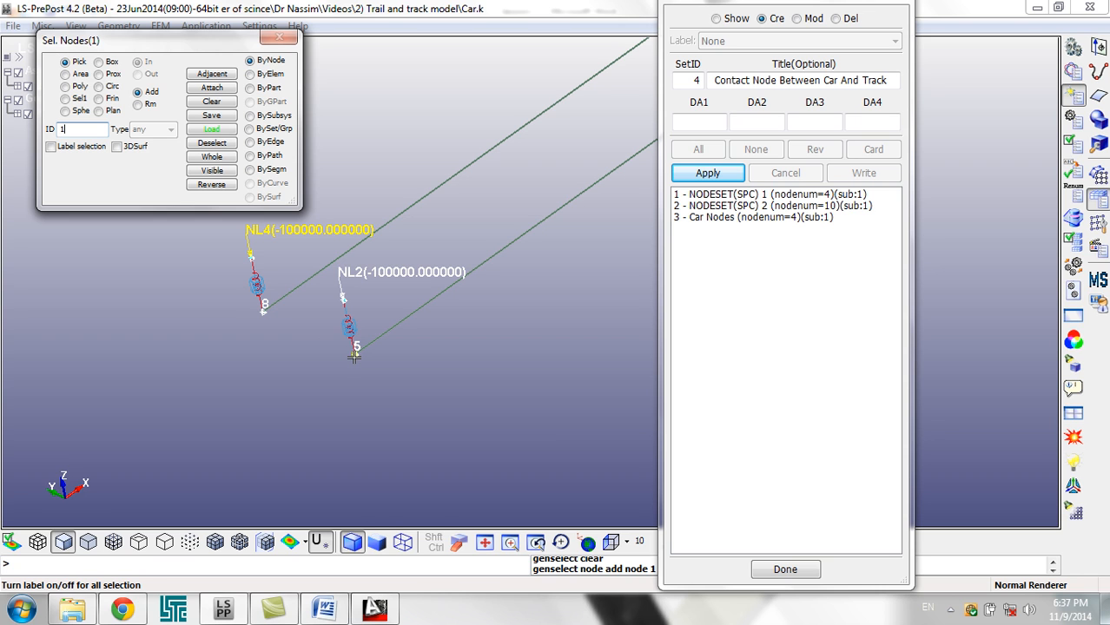
double_click(95, 131)
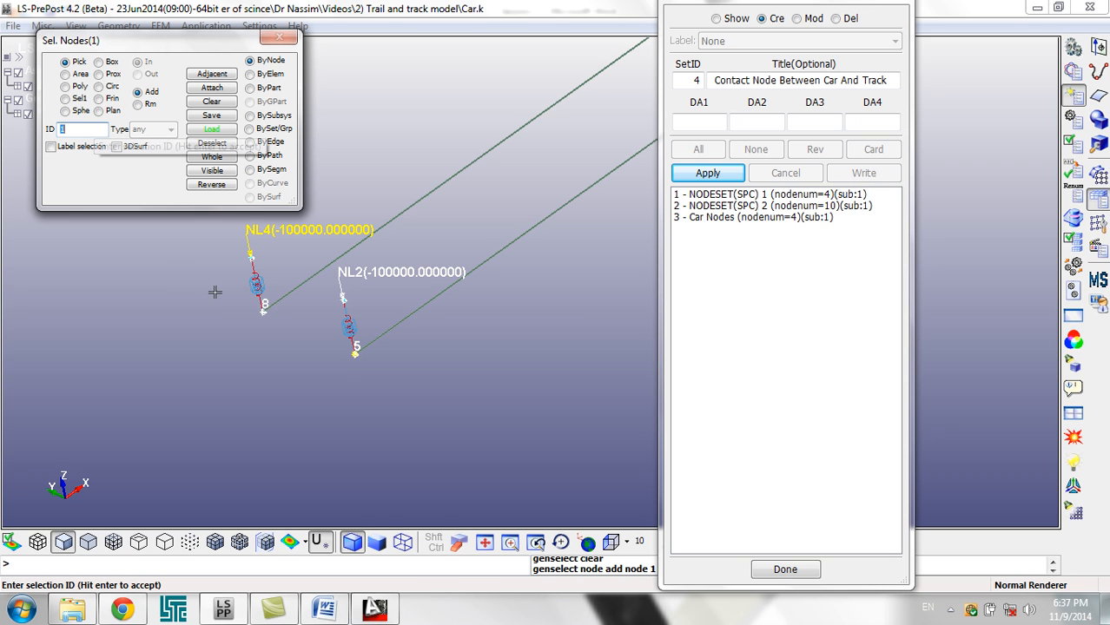
text(3)
key(Return)
scroll(408, 386, down, 2)
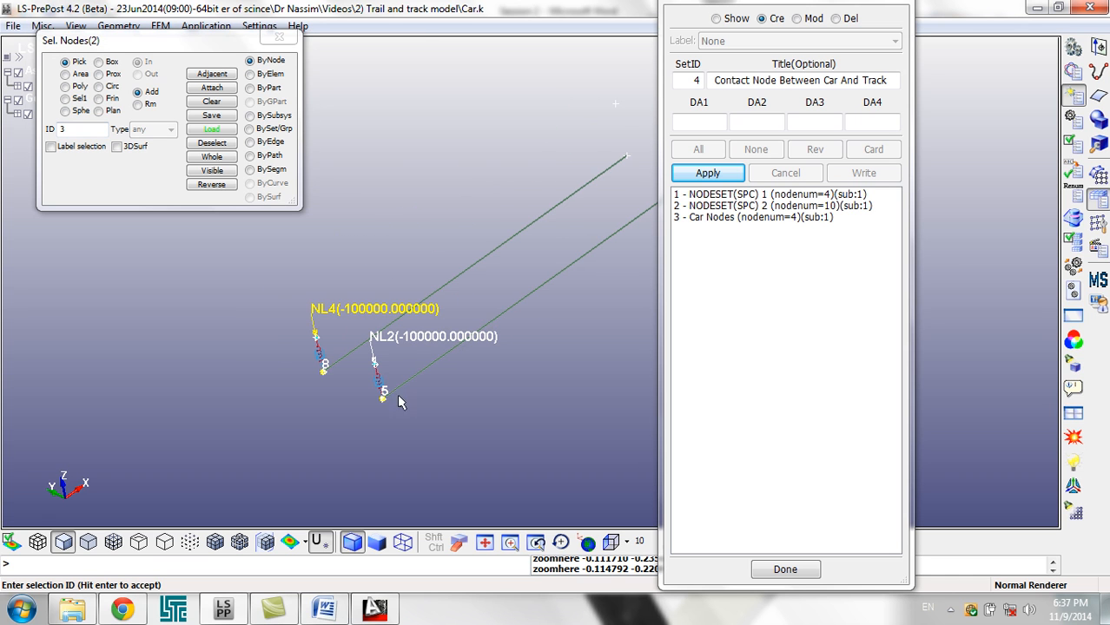
scroll(447, 396, down, 2)
shift+right_drag(442, 394, 406, 402)
scroll(345, 389, up, 1)
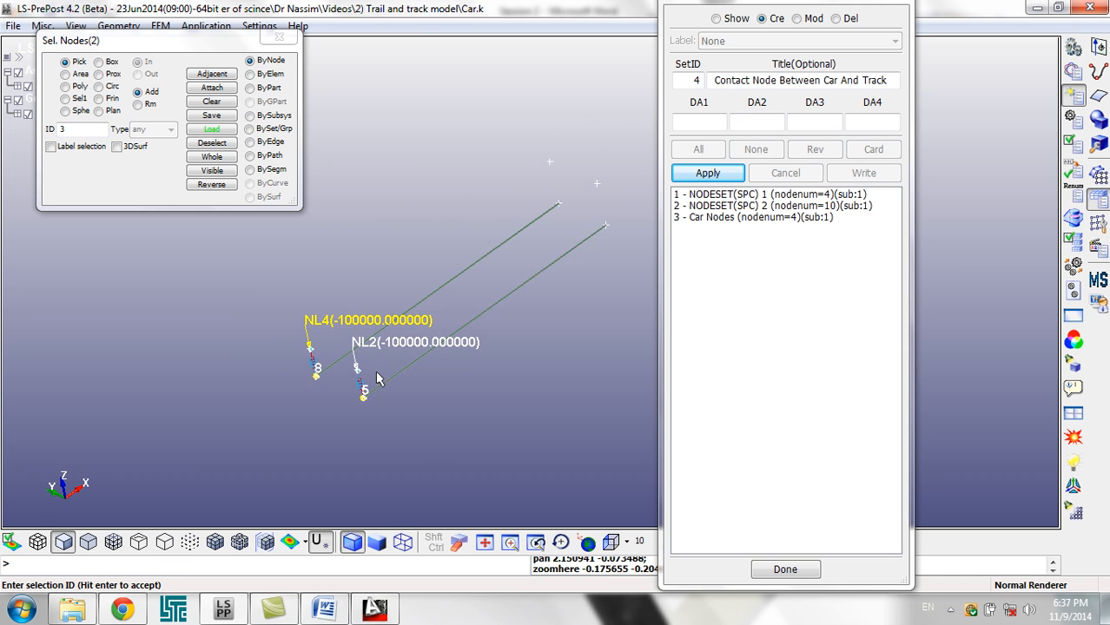
click(708, 173)
- Link track 1 as TRID on the RAIL_TRAIN card
drag(721, 82, 439, 65)
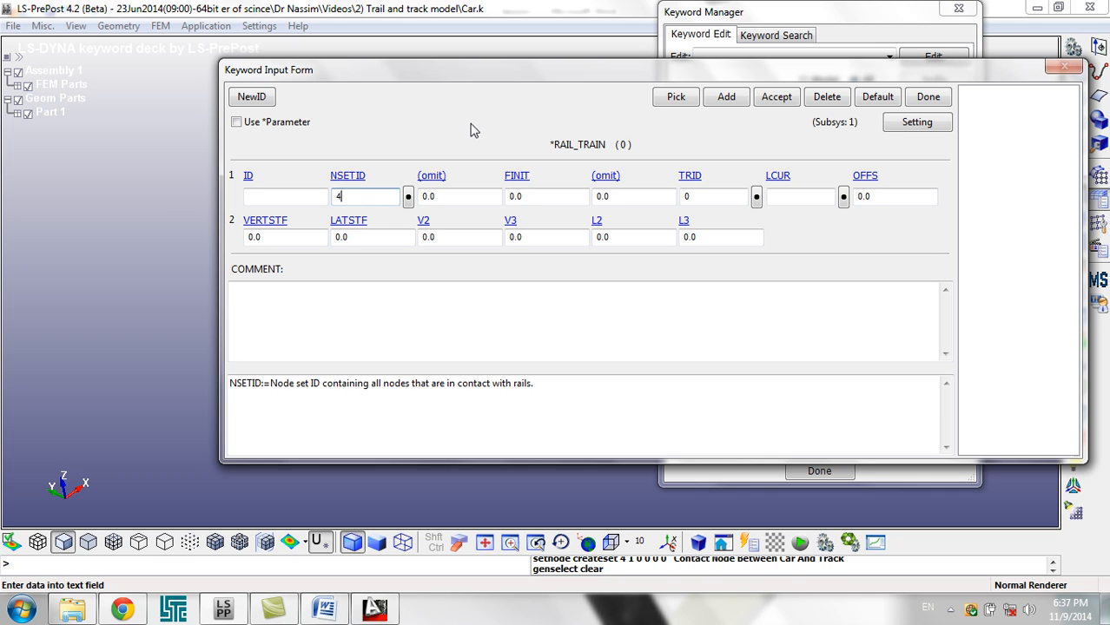
click(741, 198)
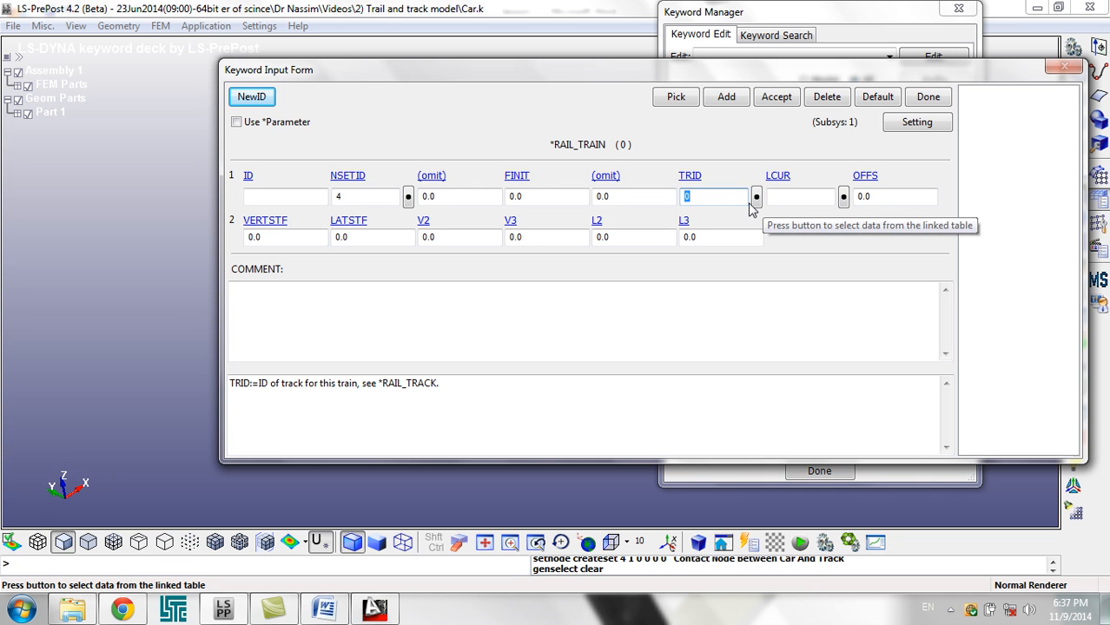
click(757, 196)
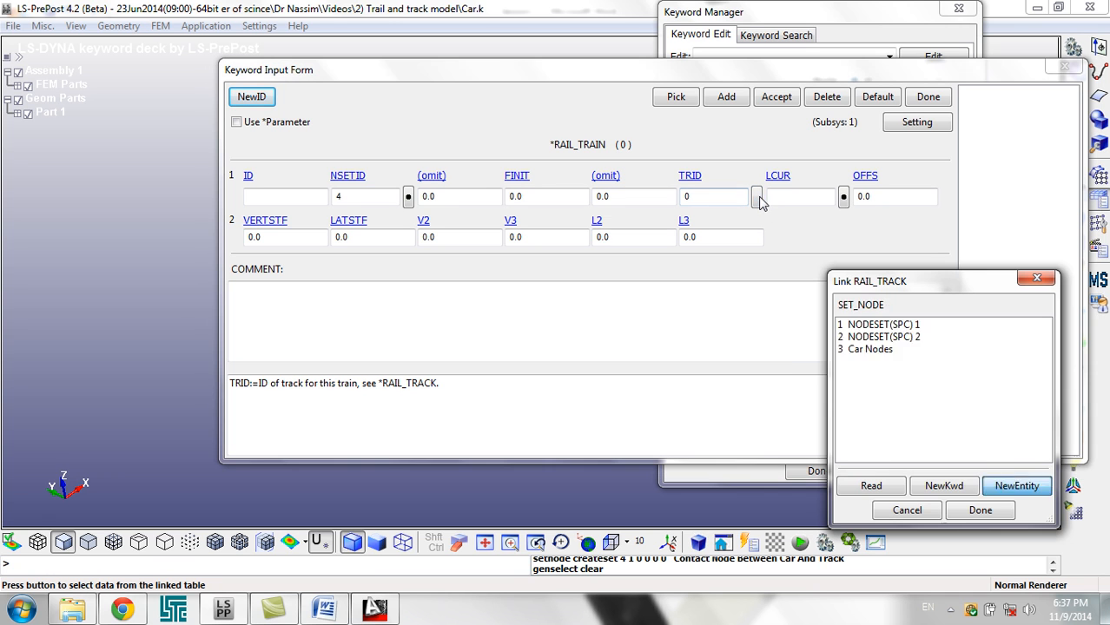
double_click(879, 325)
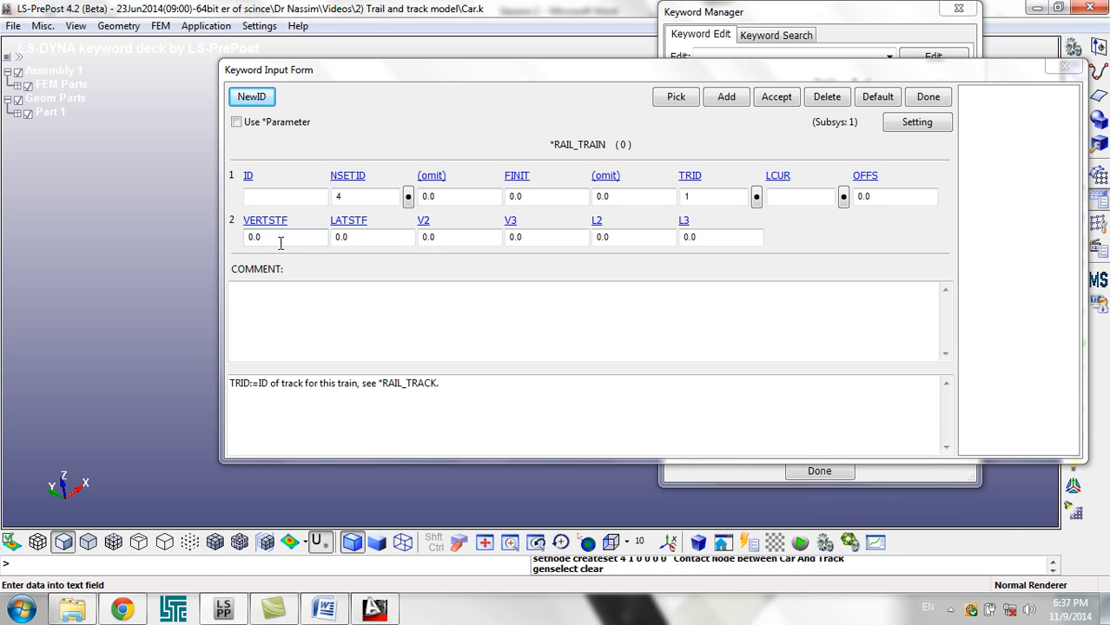
- Set the vertical contact stiffness VERTSTF to 2e11 on the RAIL_TRAIN card, accept the card and close its form
click(251, 237)
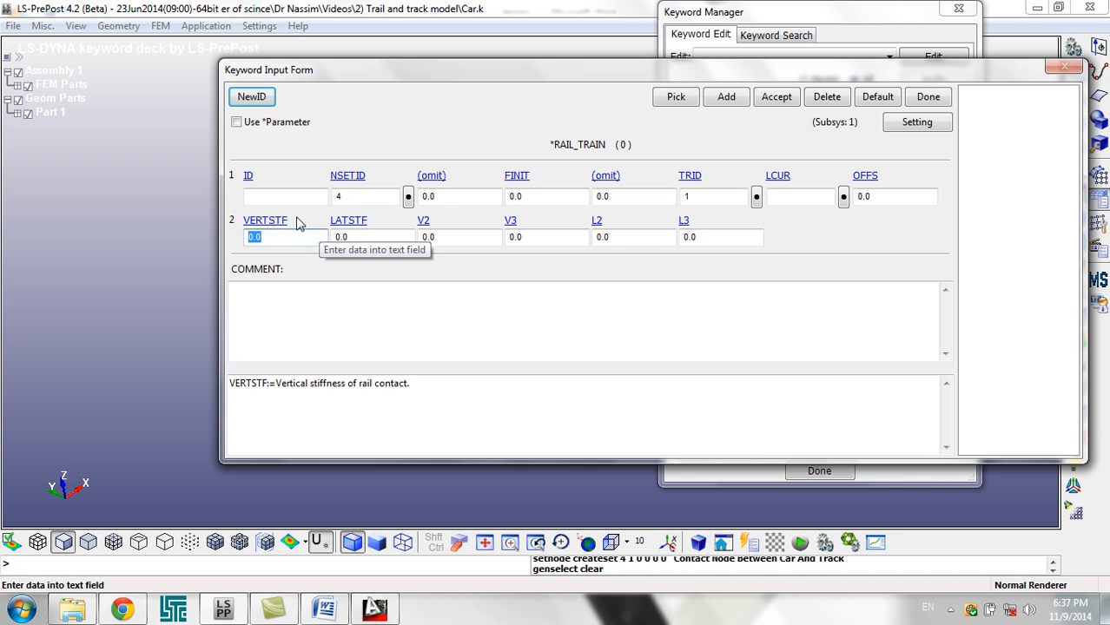
click(348, 238)
click(291, 237)
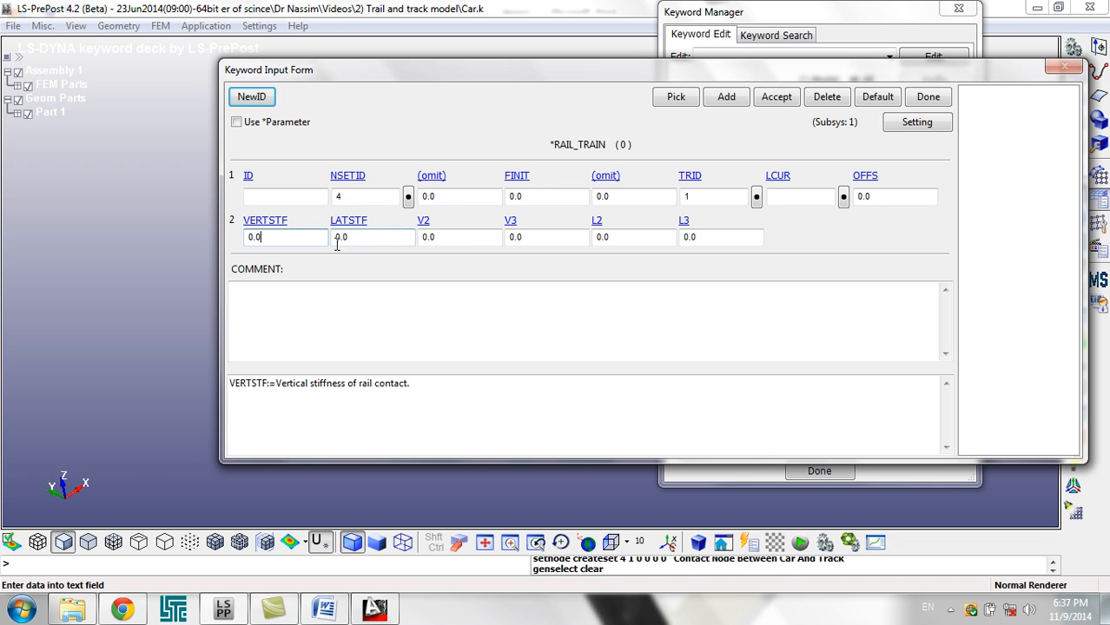
drag(289, 237, 222, 234)
text(2e11)
click(784, 103)
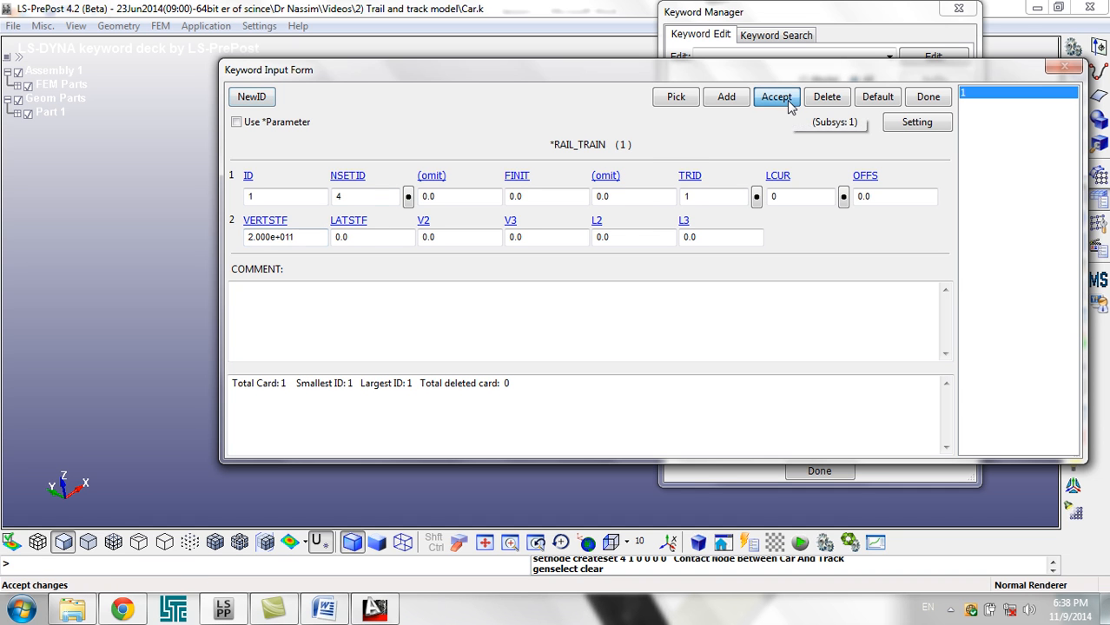
click(931, 101)
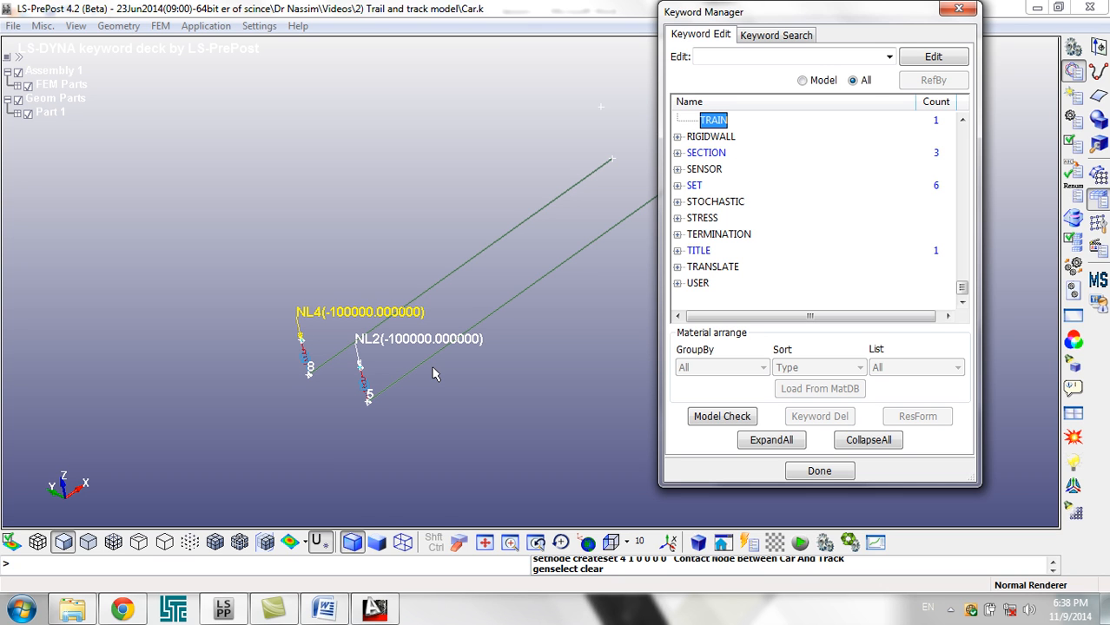
- Create a CONTROL_TERMINATION card with the termination time ENDTIM set to 10
drag(458, 423, 511, 364)
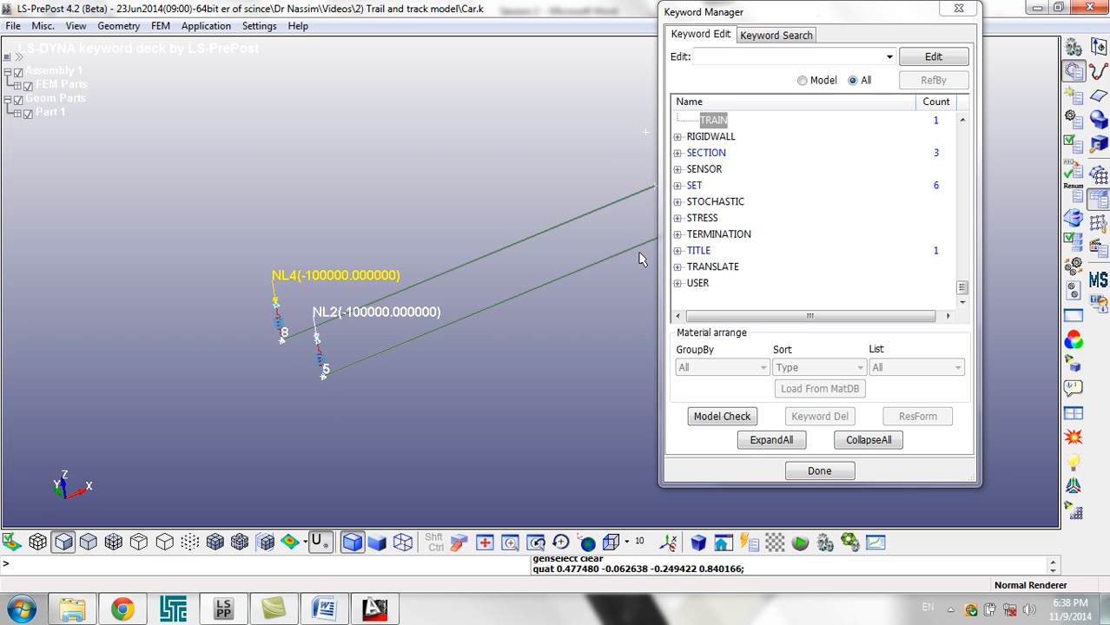
click(757, 185)
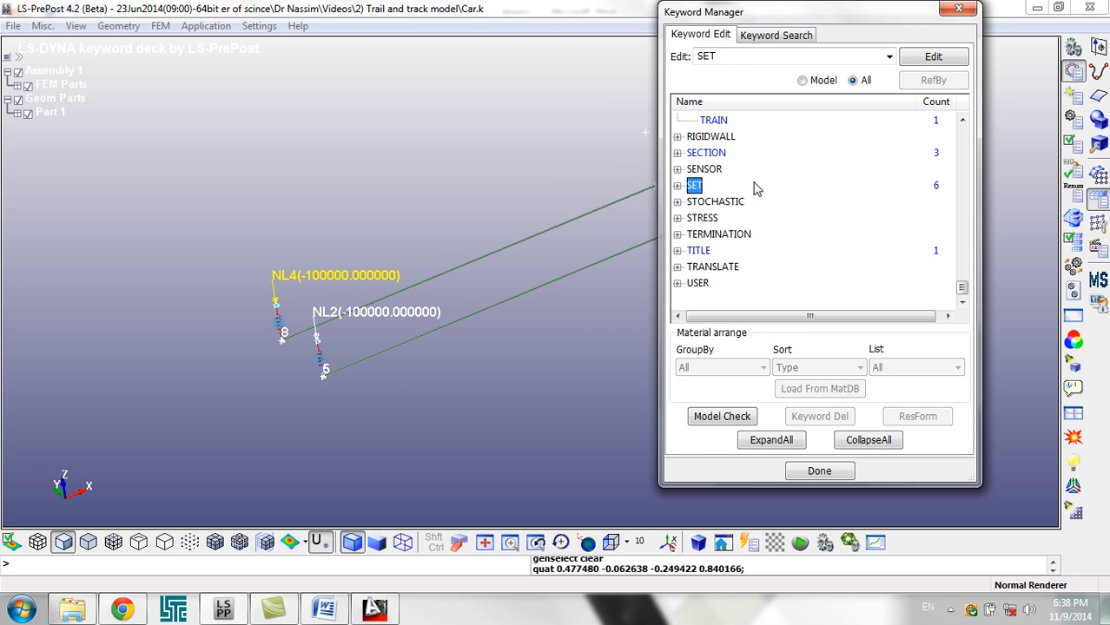
key(Up)
key(Up)
key(Up)
key(Up)
key(Up)
key(Up)
key(Up)
key(Up)
key(Up)
key(Up)
key(Up)
key(Up)
key(Up)
key(Up)
key(Up)
key(Up)
key(Up)
key(Up)
key(Up)
key(Up)
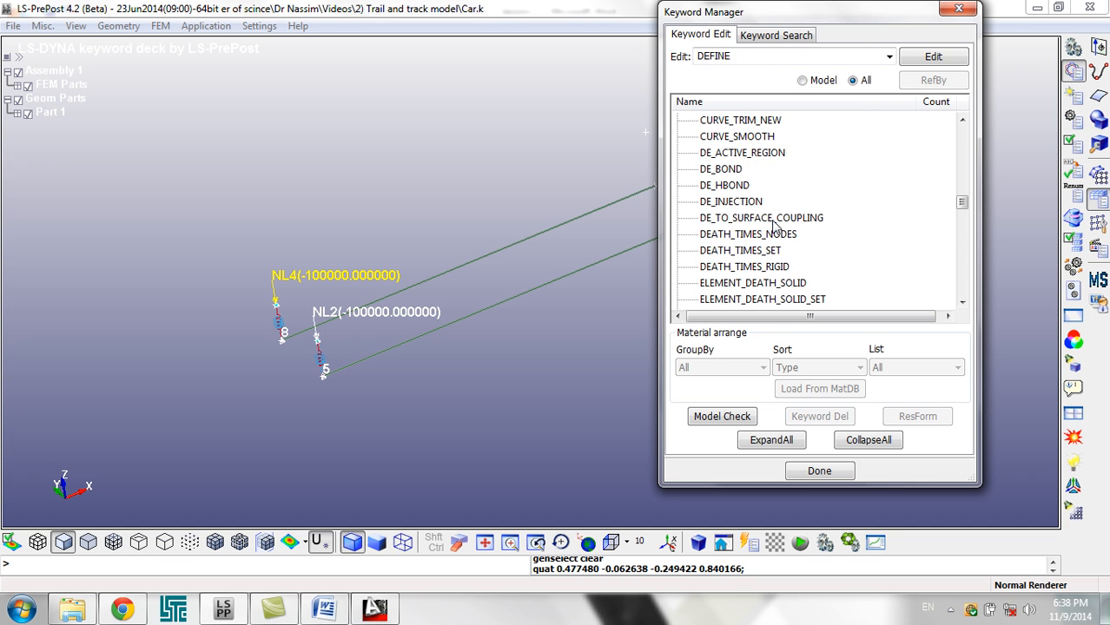
scroll(776, 226, up, 10)
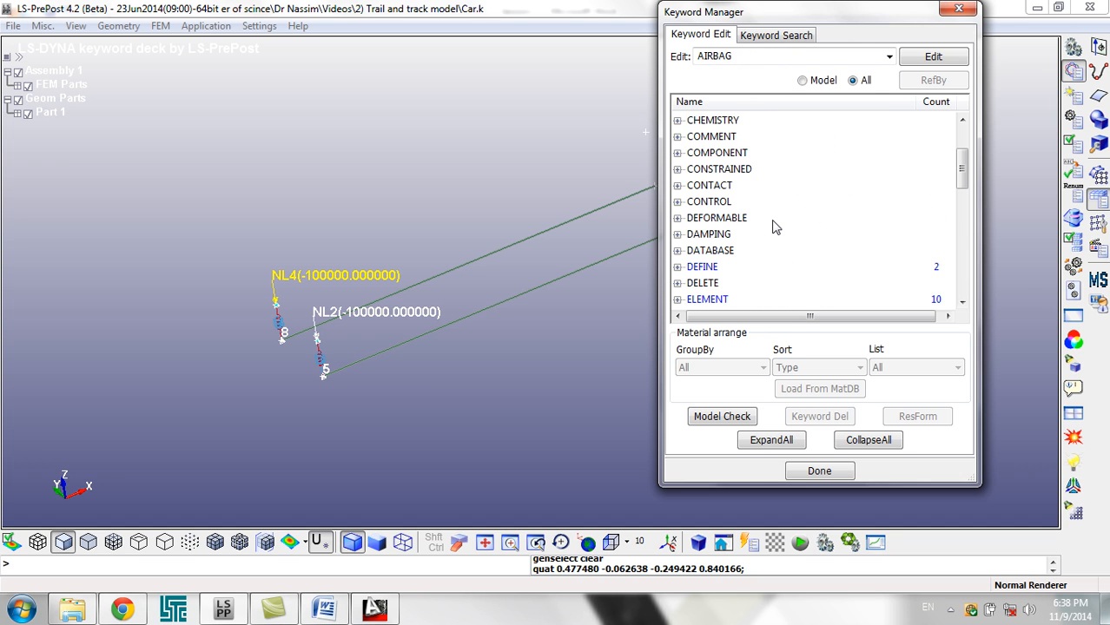
scroll(773, 209, up, 2)
scroll(716, 236, down, 2)
scroll(717, 247, up, 2)
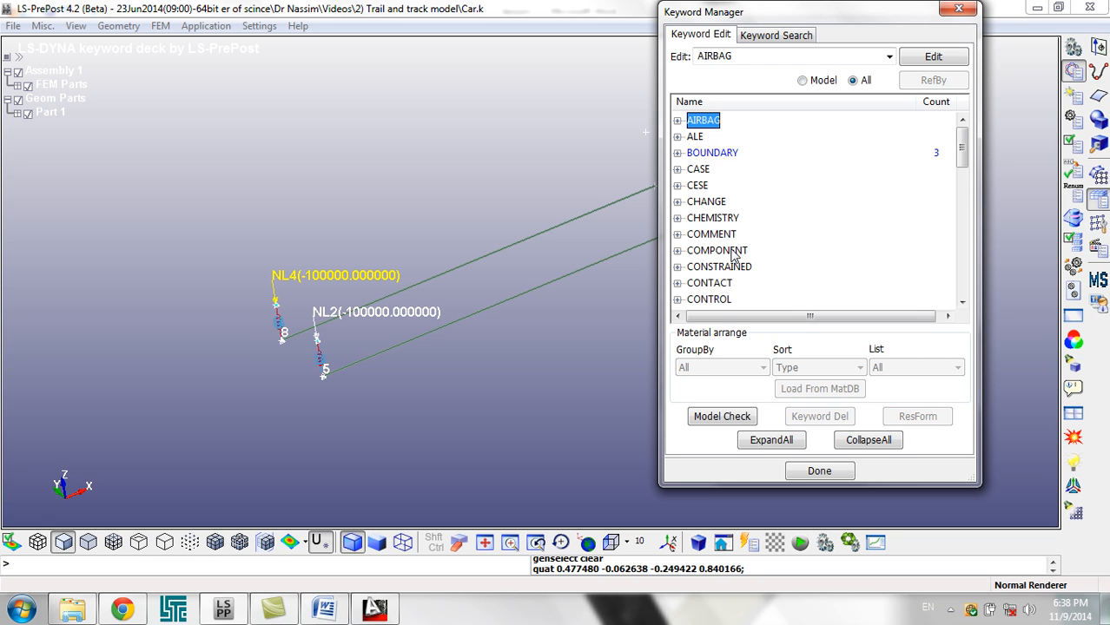
double_click(720, 300)
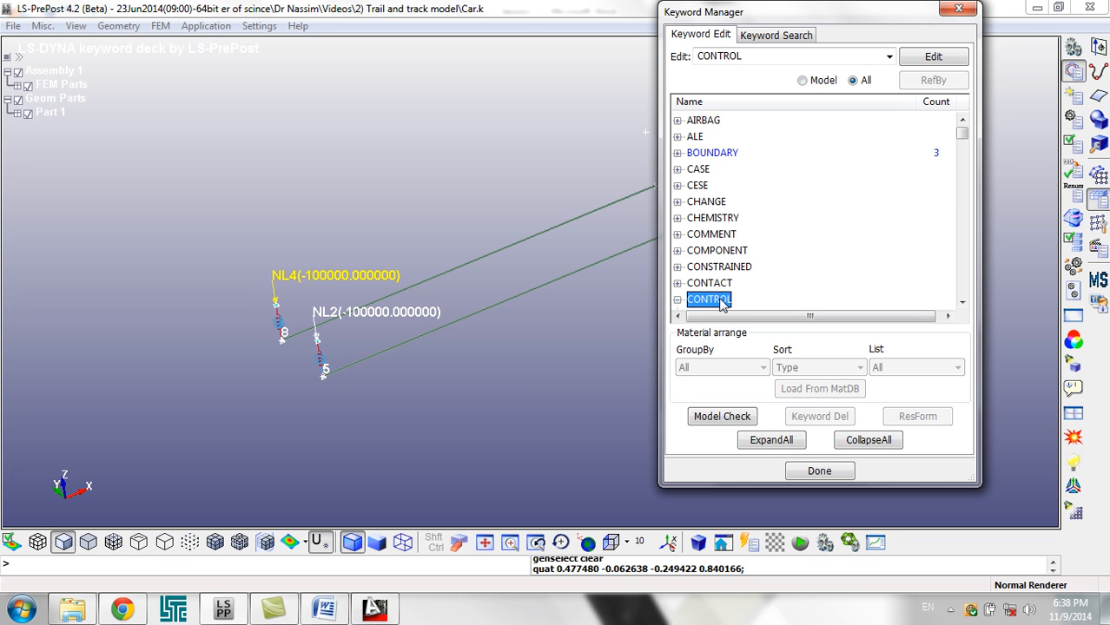
scroll(720, 295, down, 20)
scroll(719, 290, down, 10)
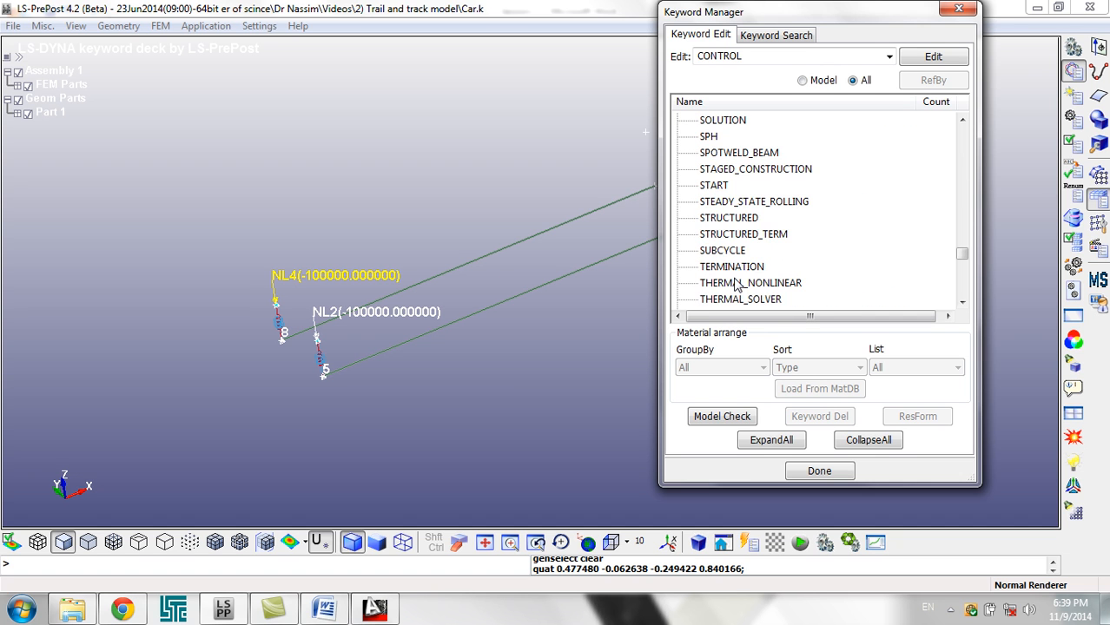
scroll(735, 285, down, 4)
scroll(726, 178, up, 2)
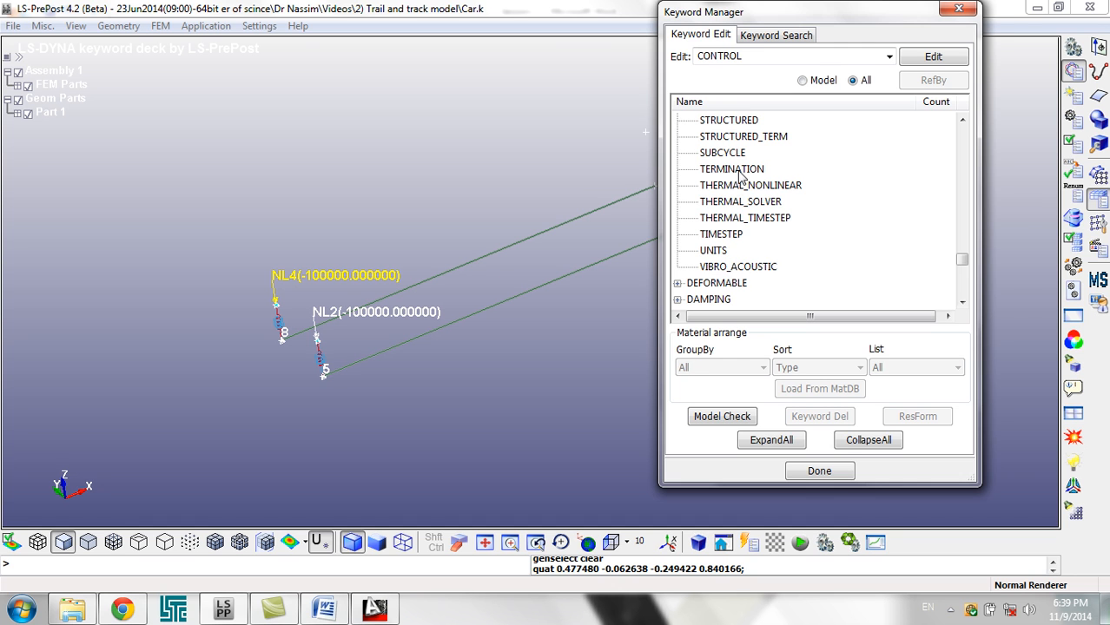
double_click(732, 168)
click(259, 227)
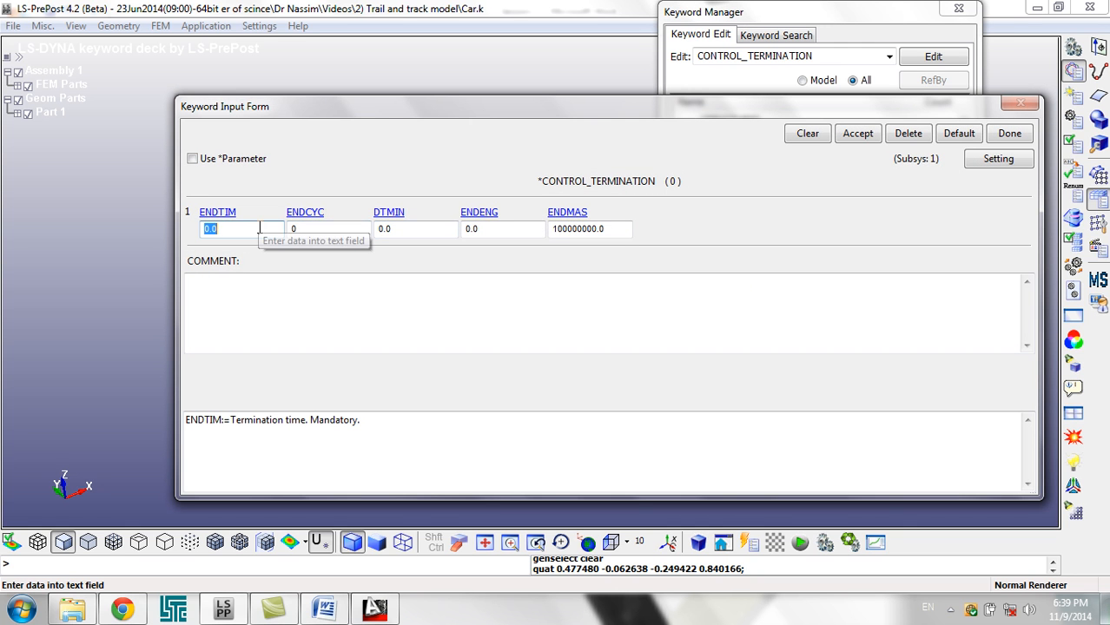
text(10)
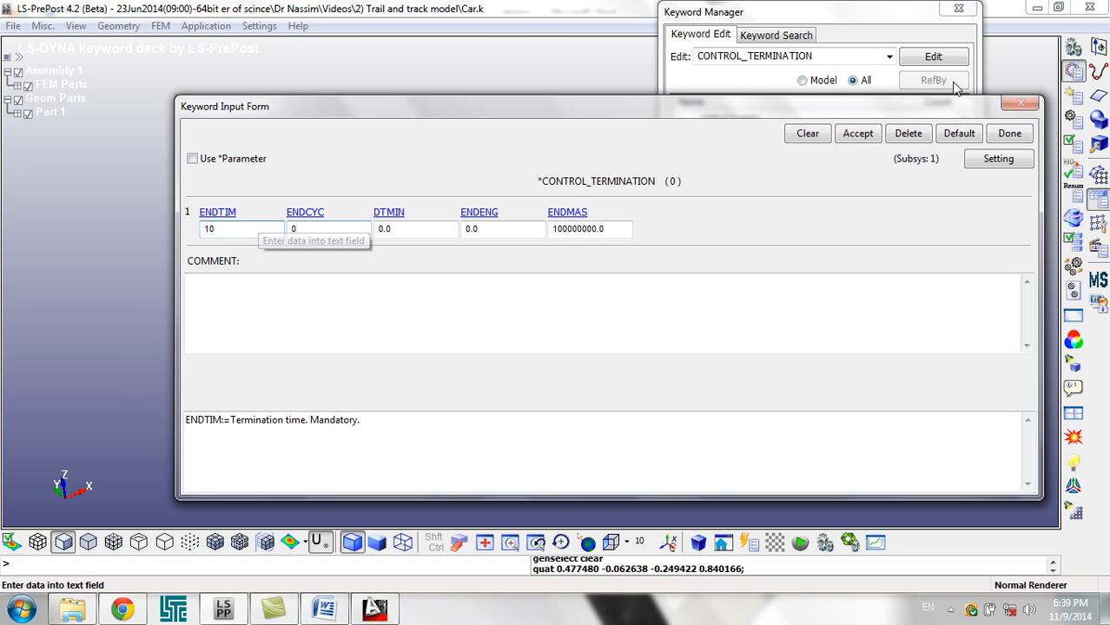
click(877, 139)
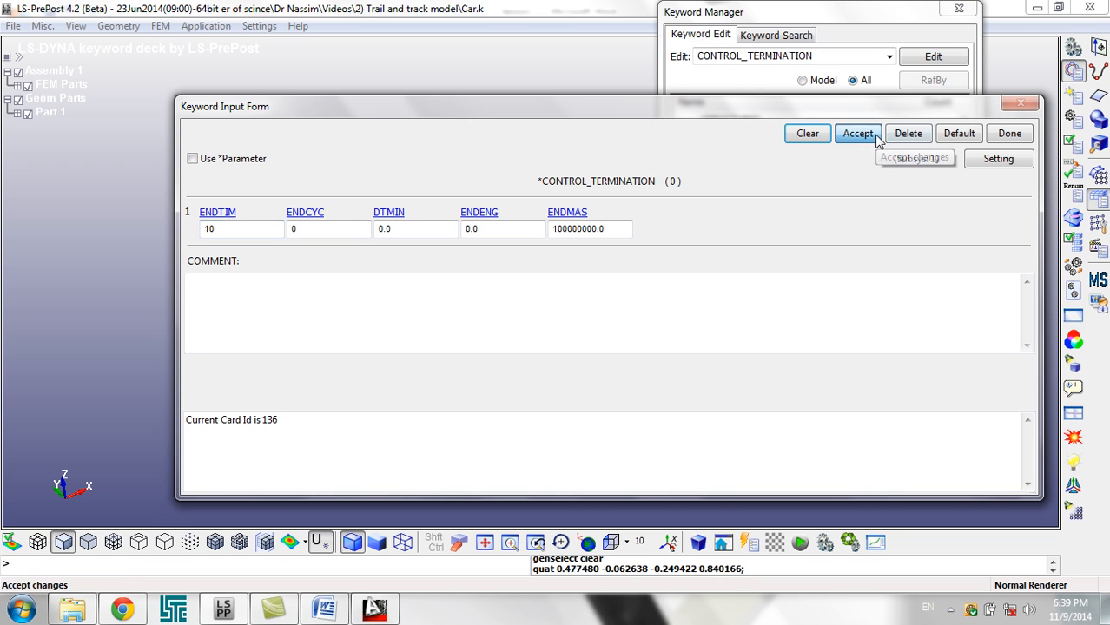
click(1010, 135)
- Create a DATABASE_BINARY_D3PLOT card with the output interval DT set to .01
click(606, 330)
click(770, 222)
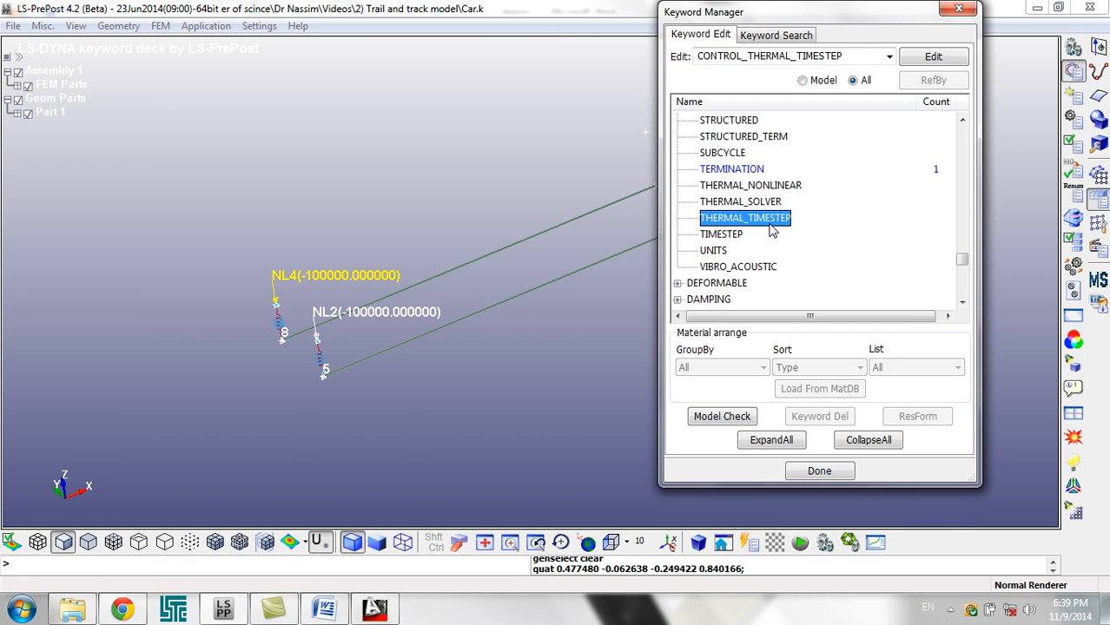
scroll(765, 232, up, 13)
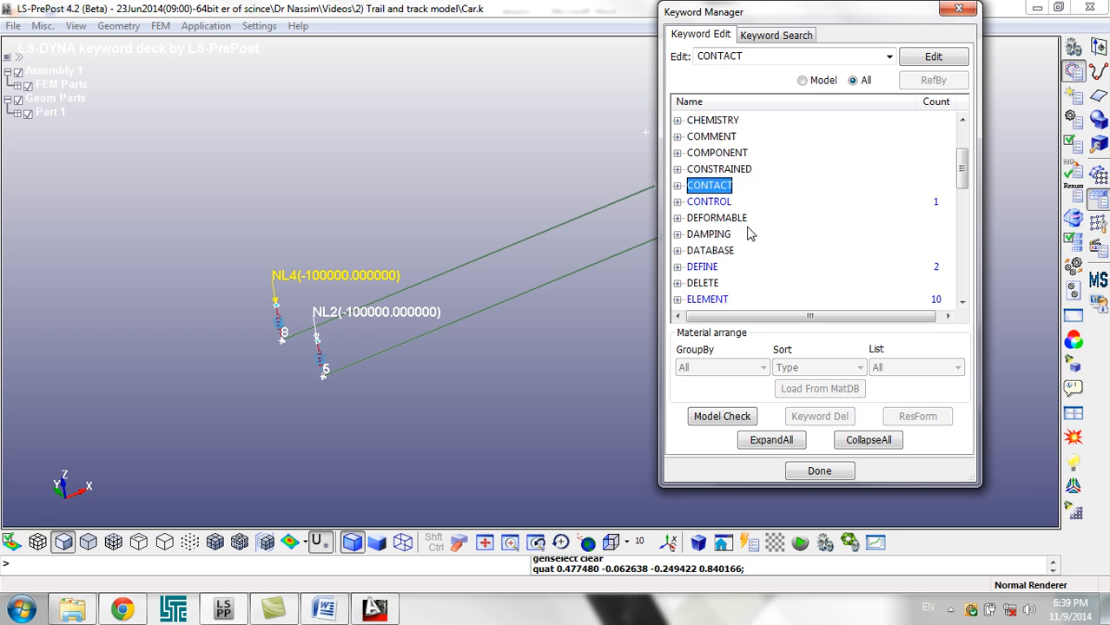
scroll(716, 264, down, 2)
double_click(720, 251)
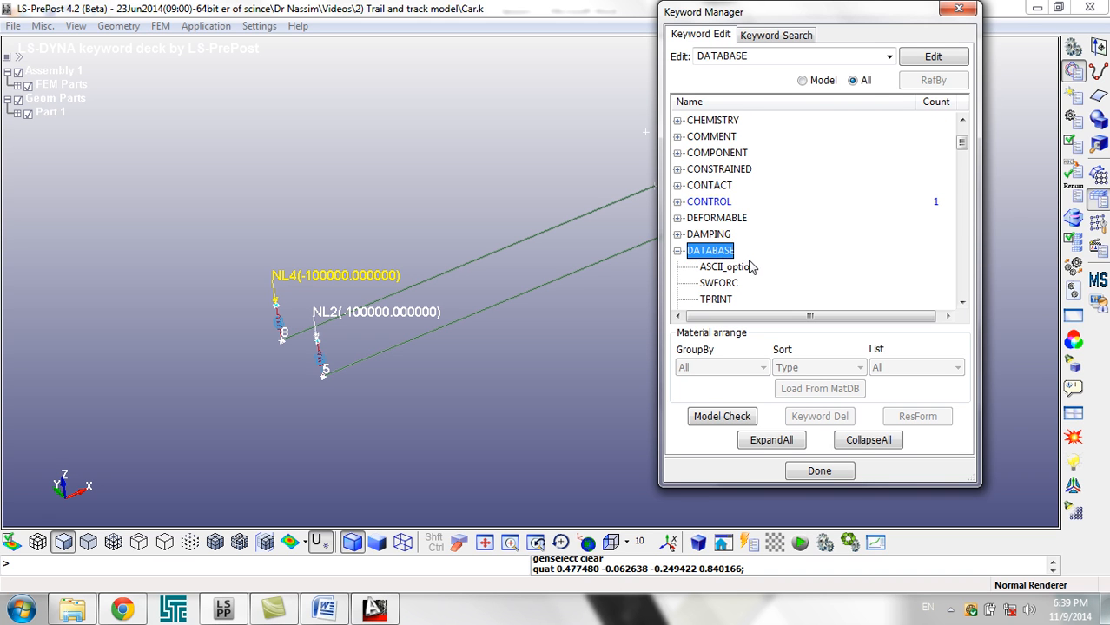
scroll(748, 273, down, 4)
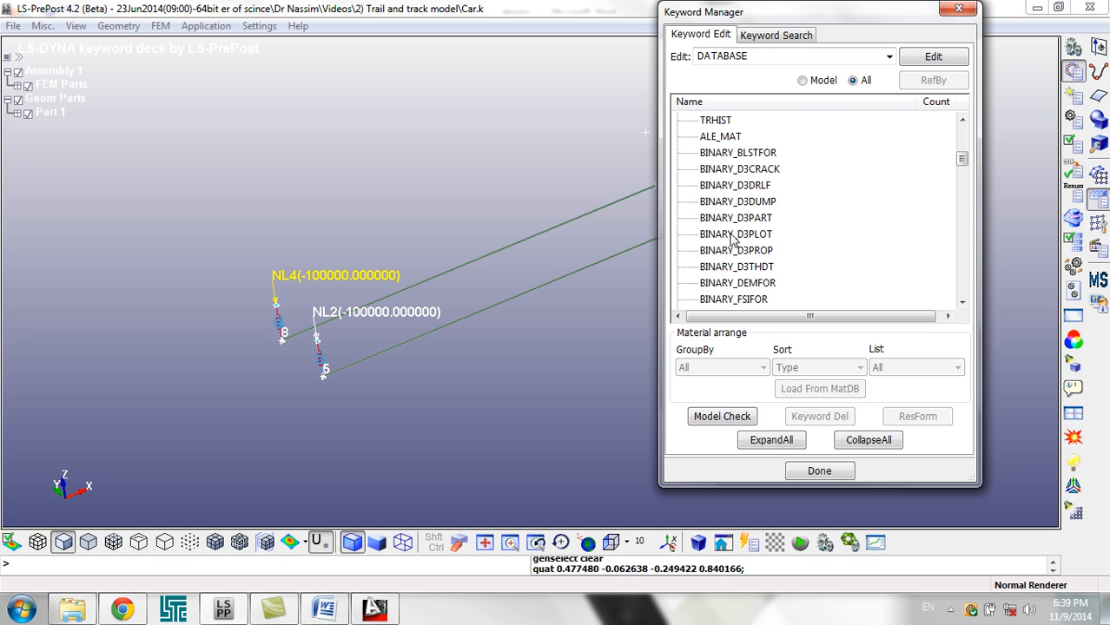
double_click(735, 234)
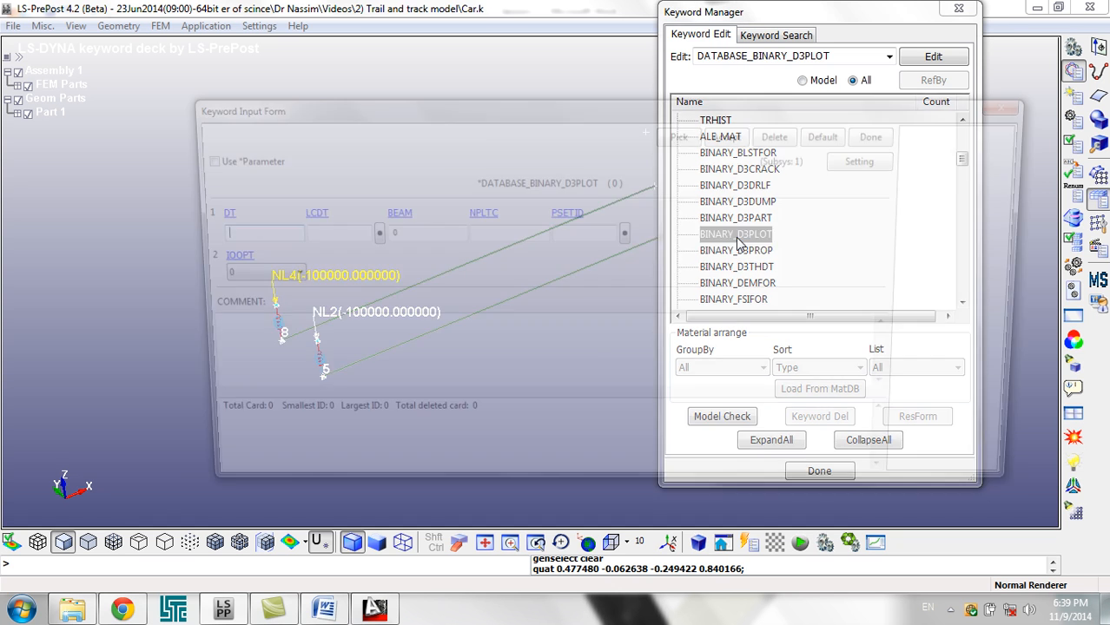
text(.01)
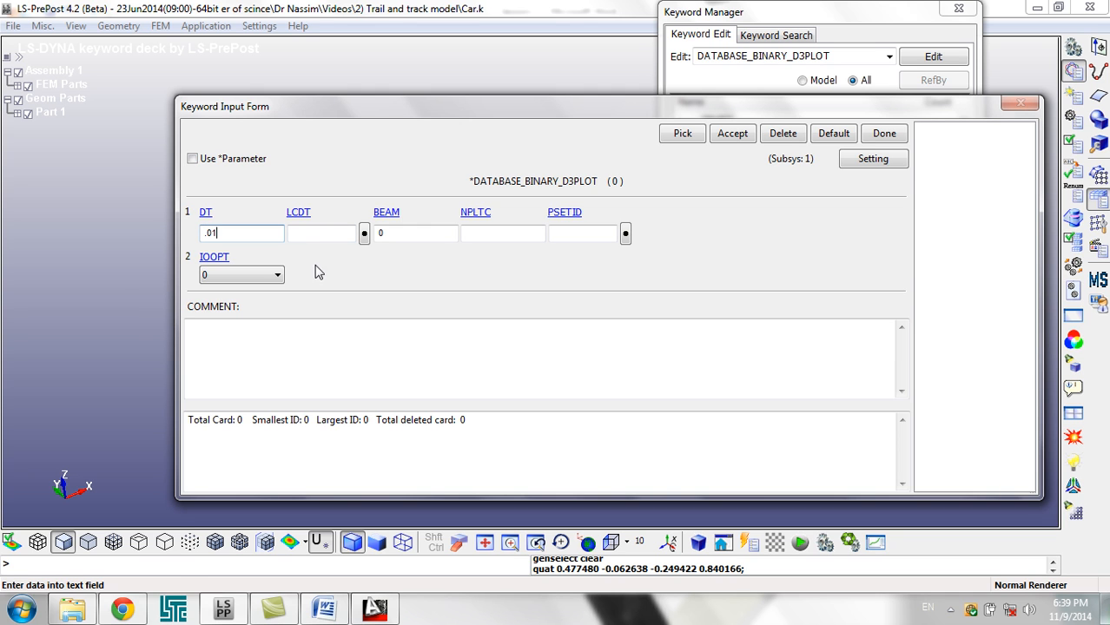
click(723, 136)
click(882, 139)
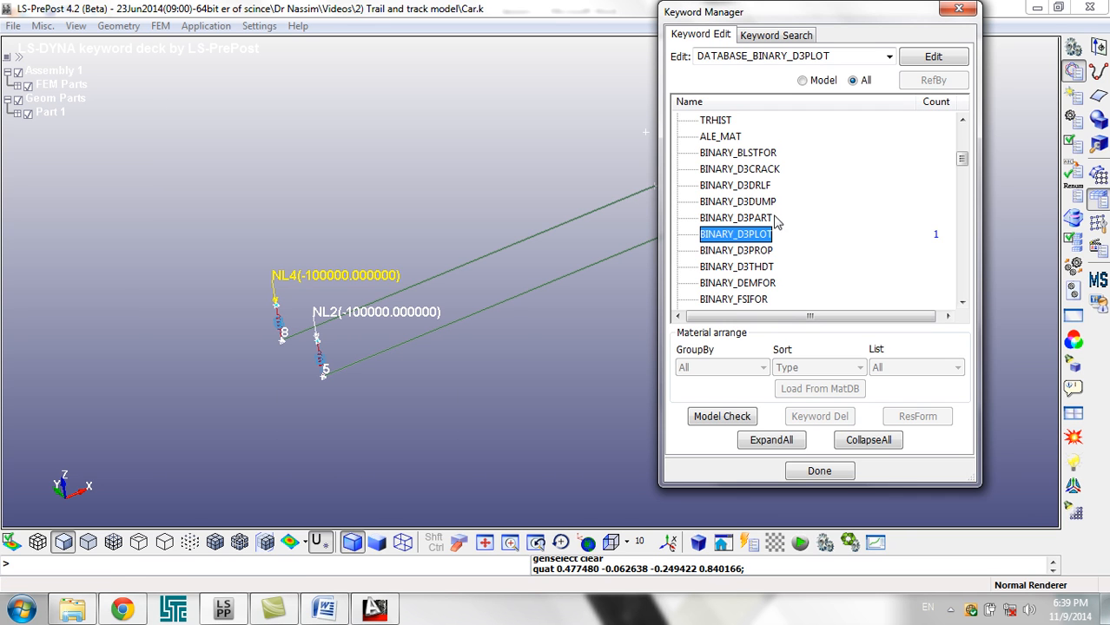
- Collapse the DATABASE keyword group and close the Keyword Manager and the node identification tool
click(769, 224)
key(Left)
scroll(766, 253, up, 5)
click(762, 259)
scroll(761, 254, up, 2)
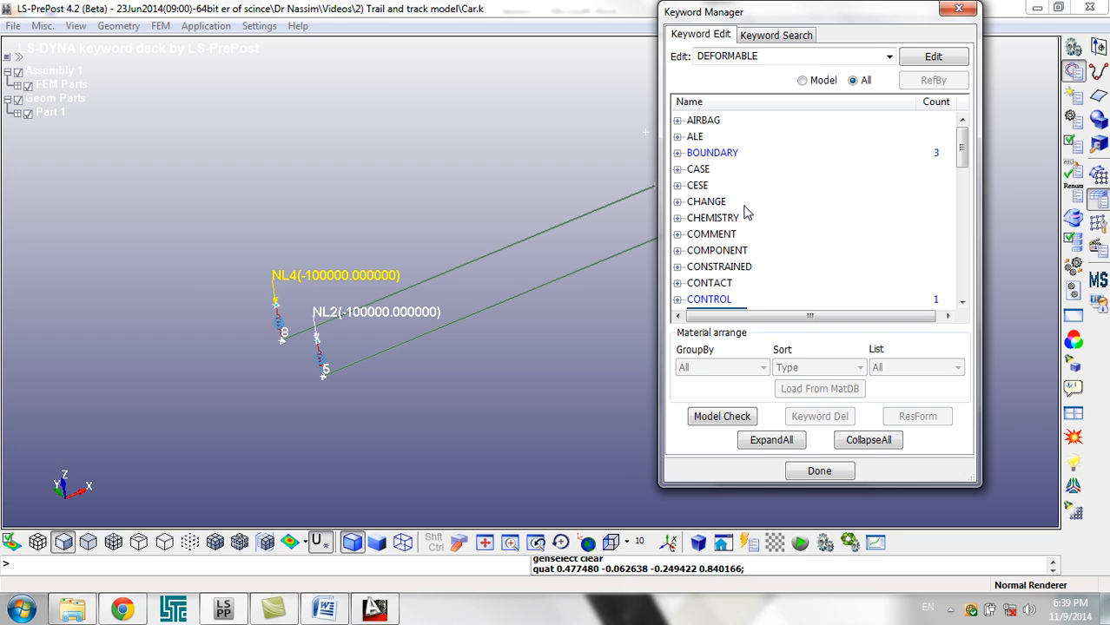
scroll(745, 210, down, 4)
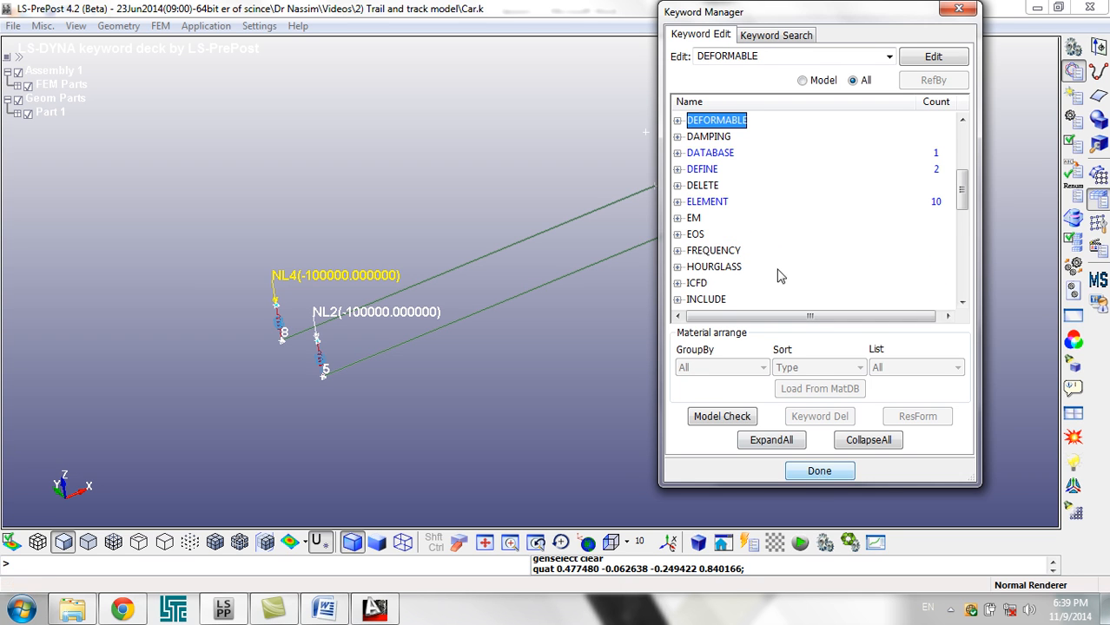
scroll(759, 243, up, 4)
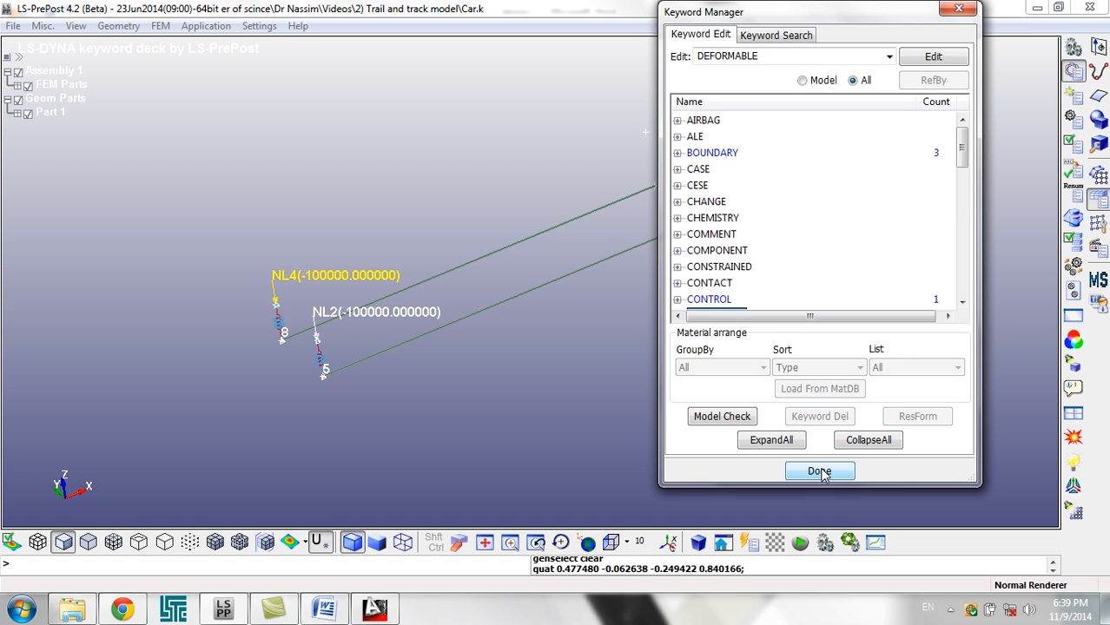
click(762, 236)
click(823, 472)
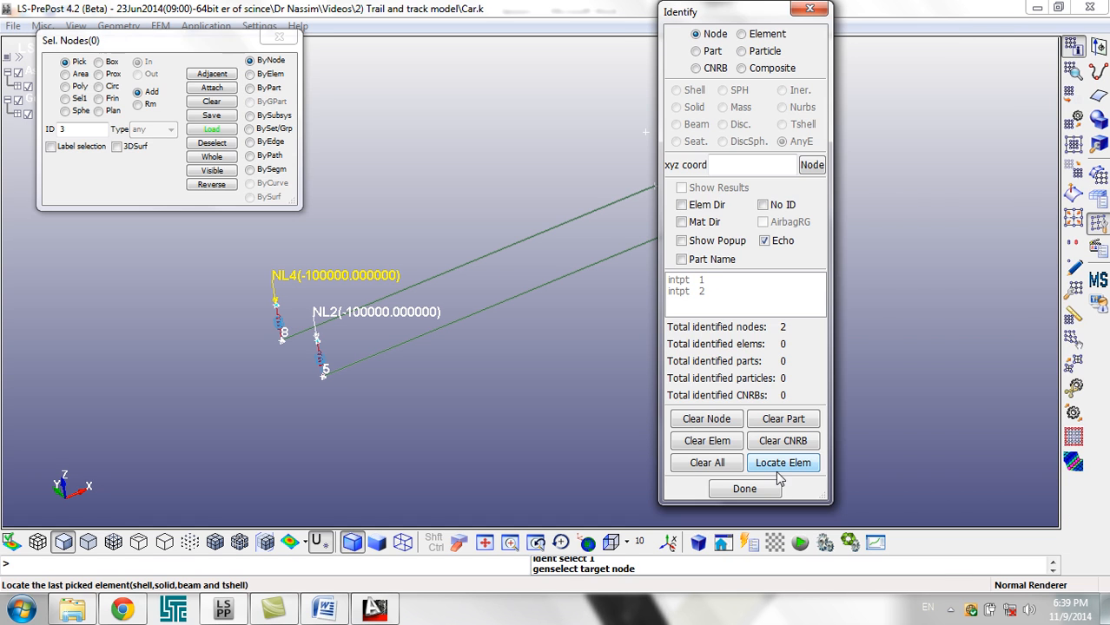
click(765, 488)
click(959, 9)
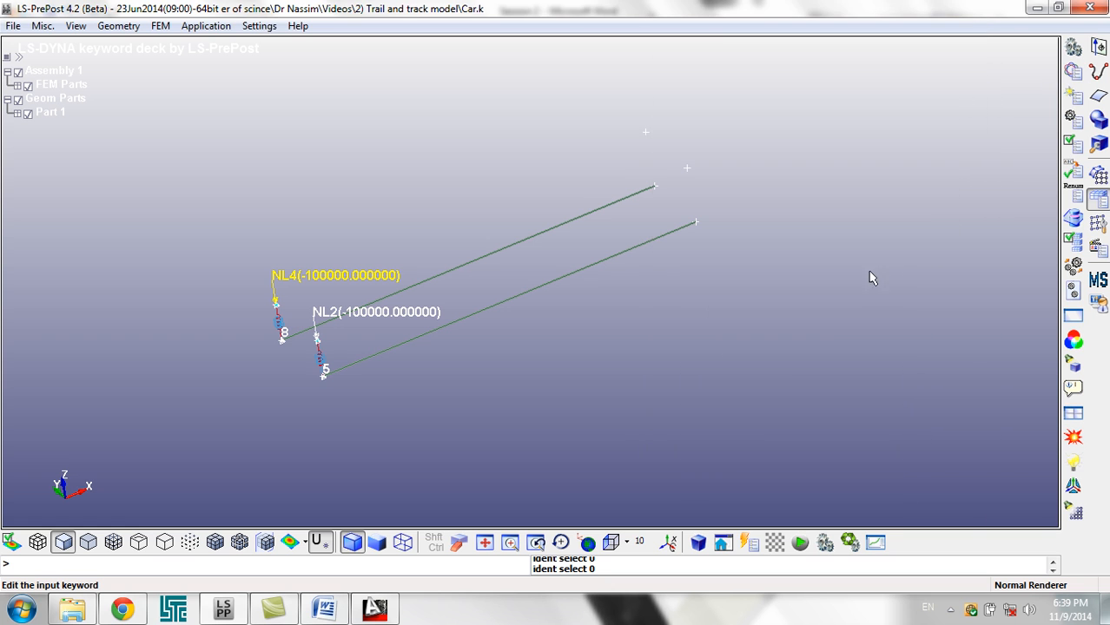
- Save the keyword file as Car.k in output version V970, overwriting the existing file
key(ctrl+s)
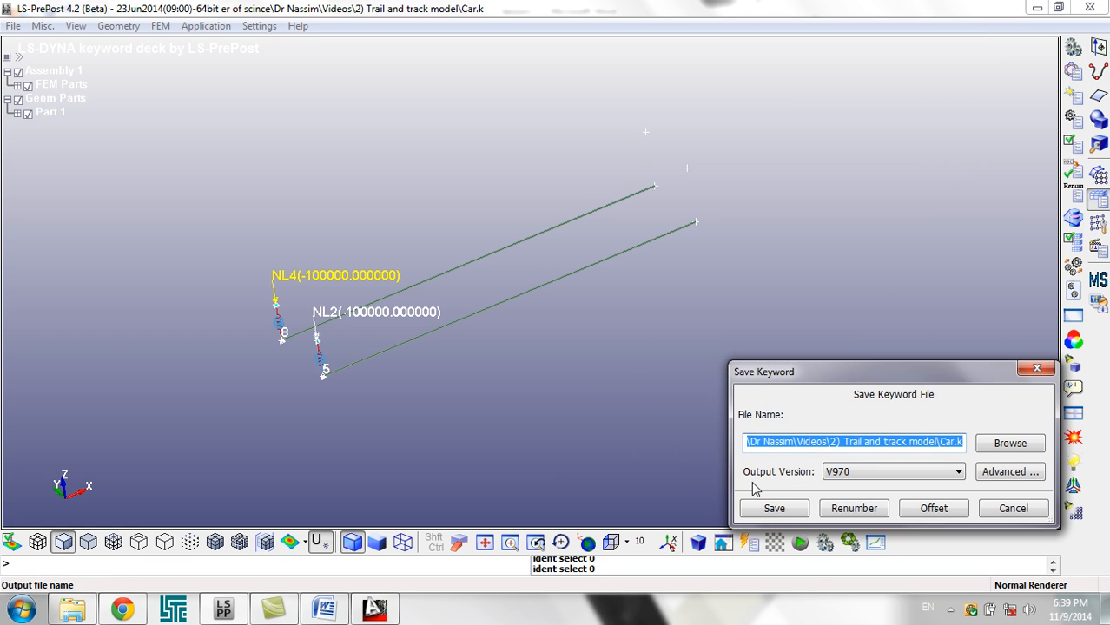
click(774, 508)
click(635, 379)
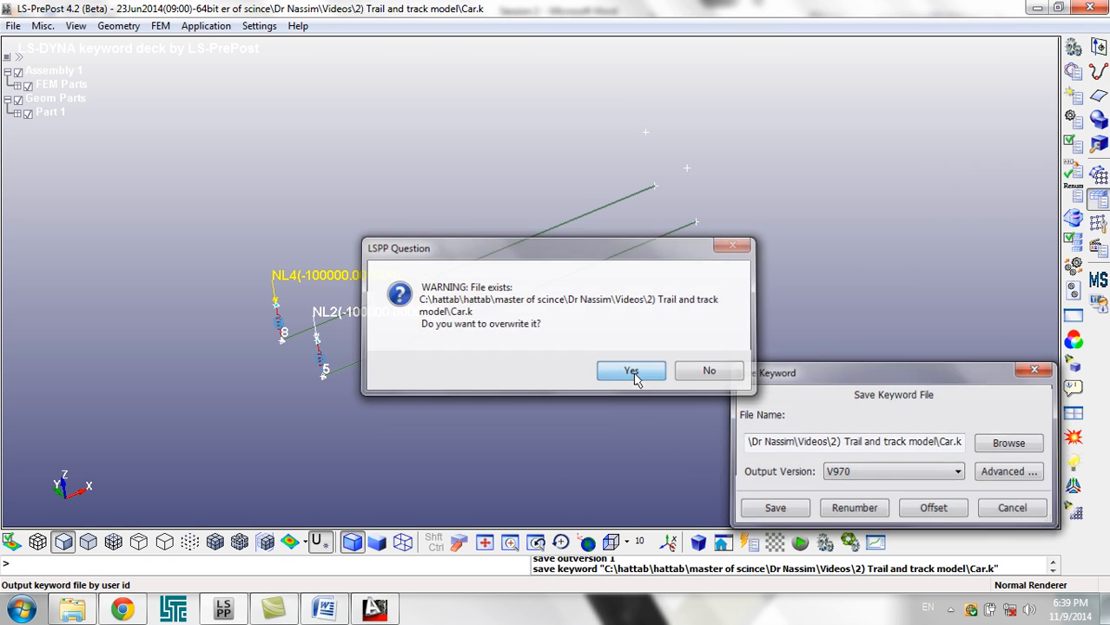
click(951, 610)
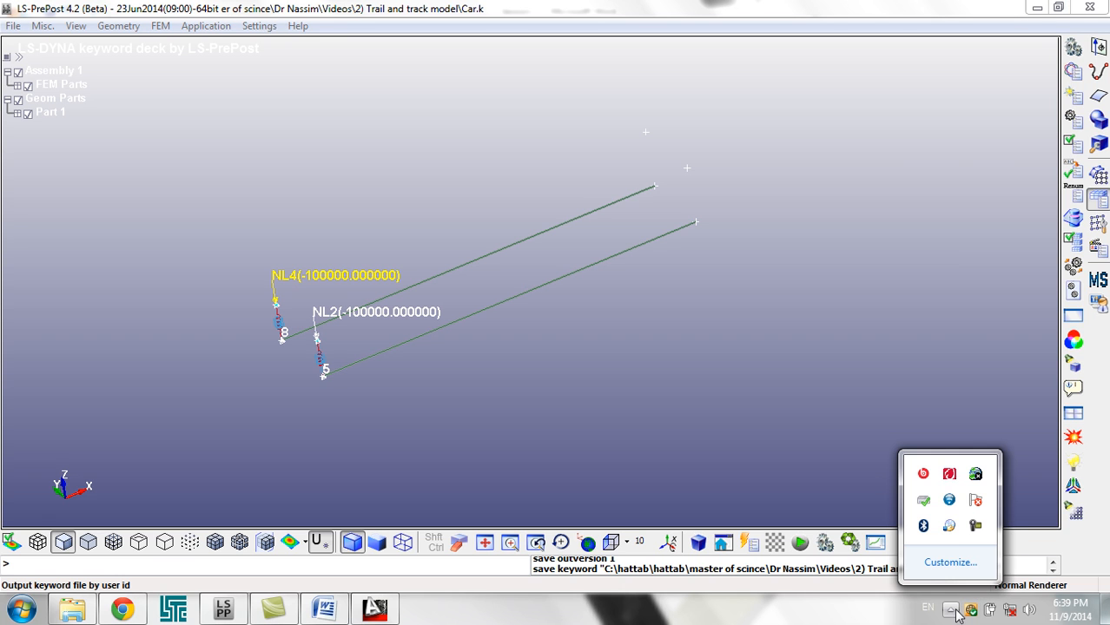
click(975, 525)
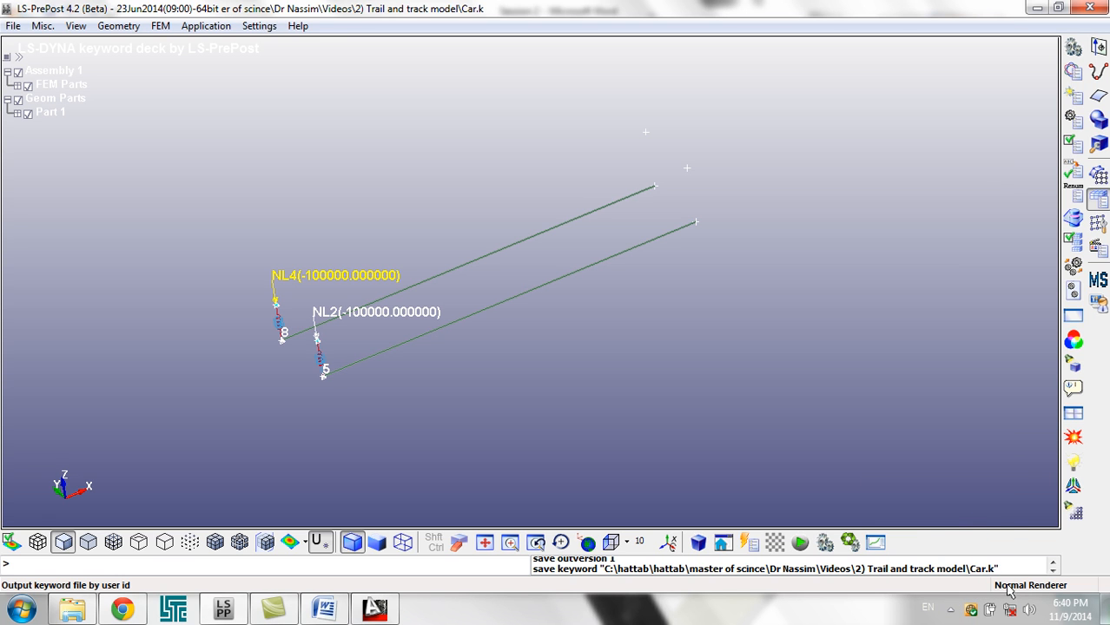
click(953, 611)
click(975, 526)
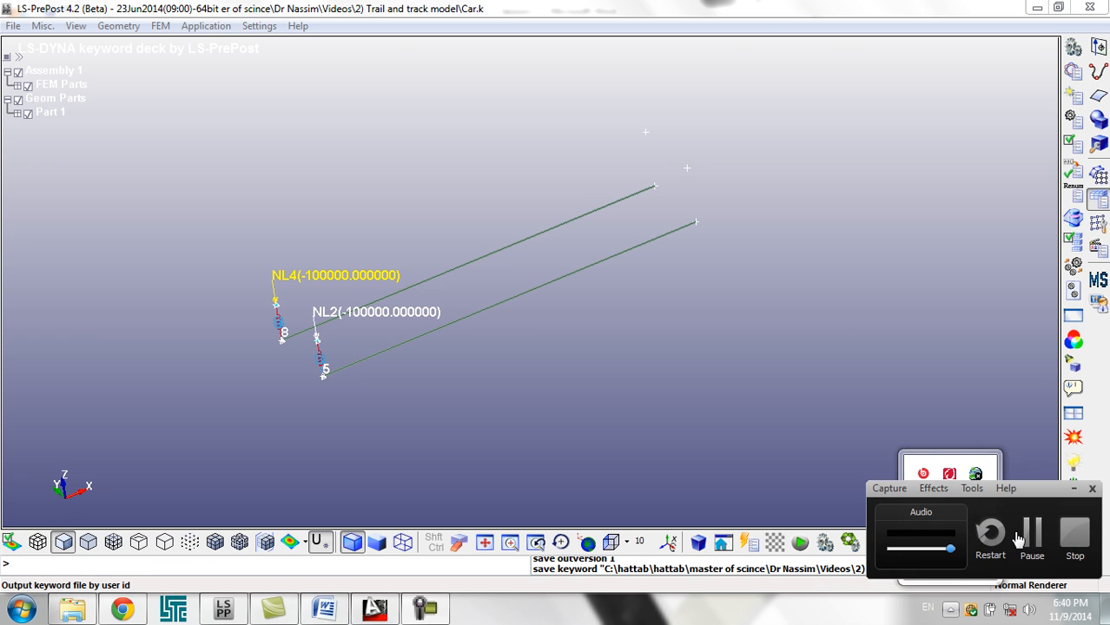
click(1018, 540)
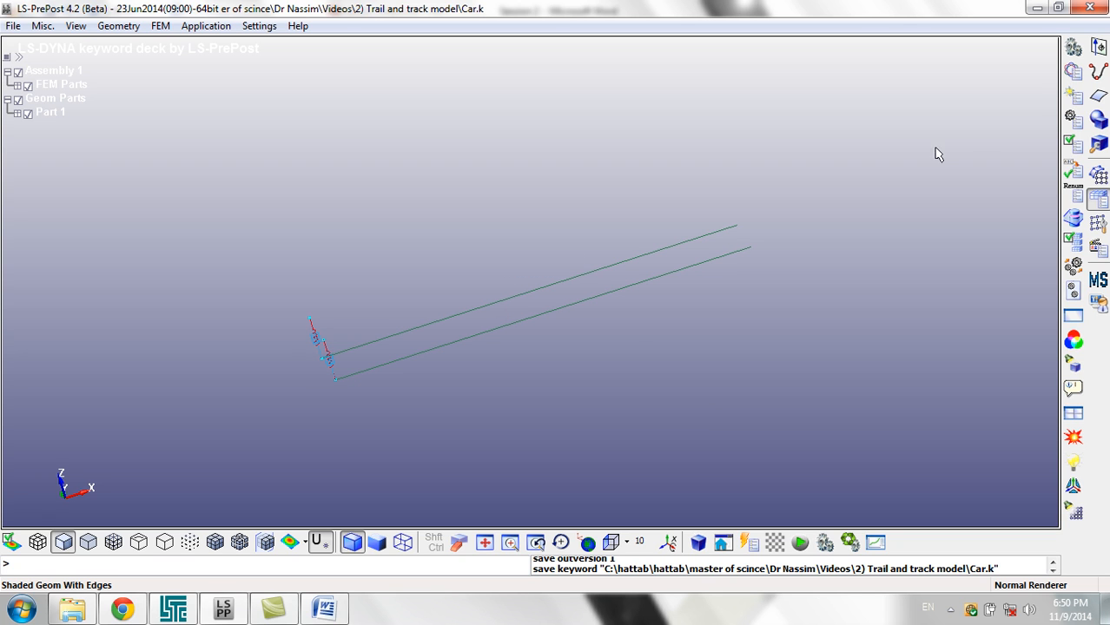
- Save Car.k again and switch to the LS-DYNA Program Manager
key(ctrl+s)
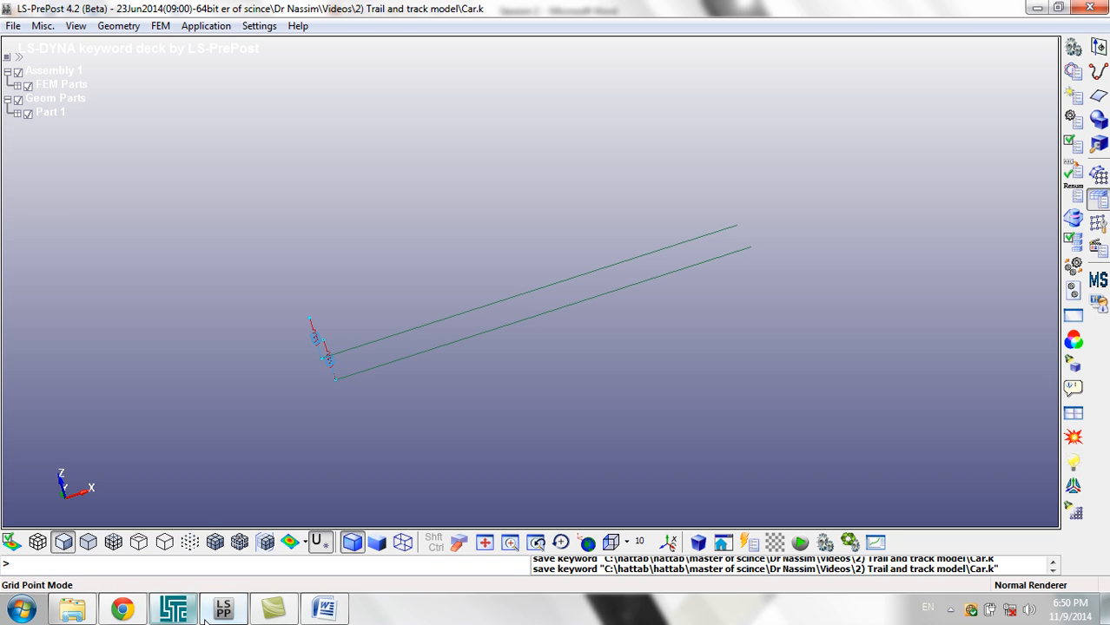
click(178, 613)
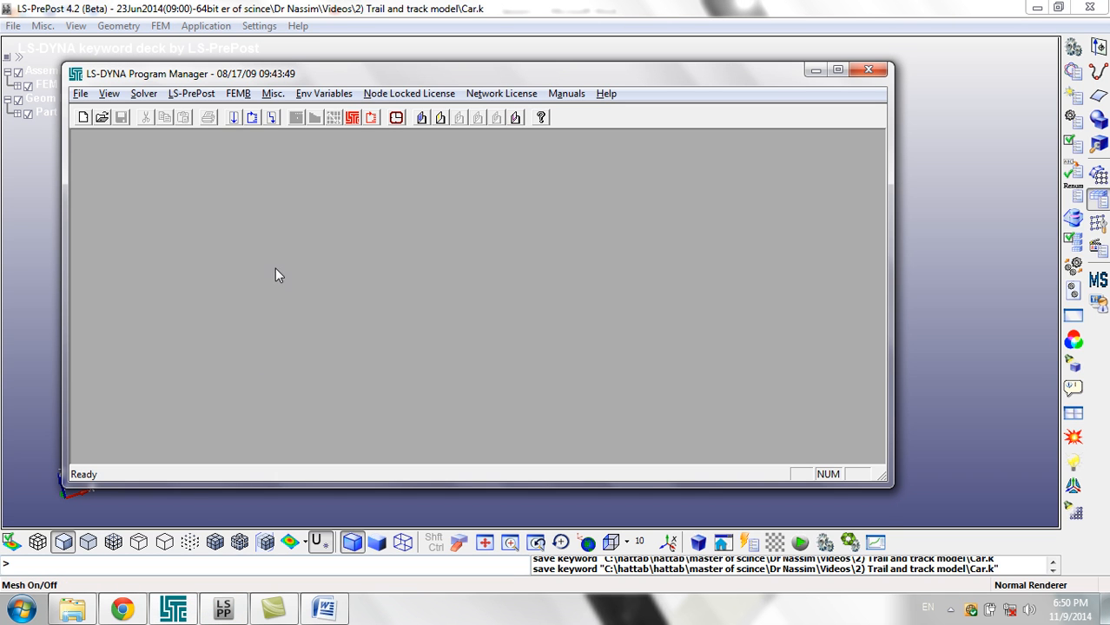
- Start an LS-DYNA analysis with Car.k from the 2) Trail and track model folder as the input file
double_click(291, 73)
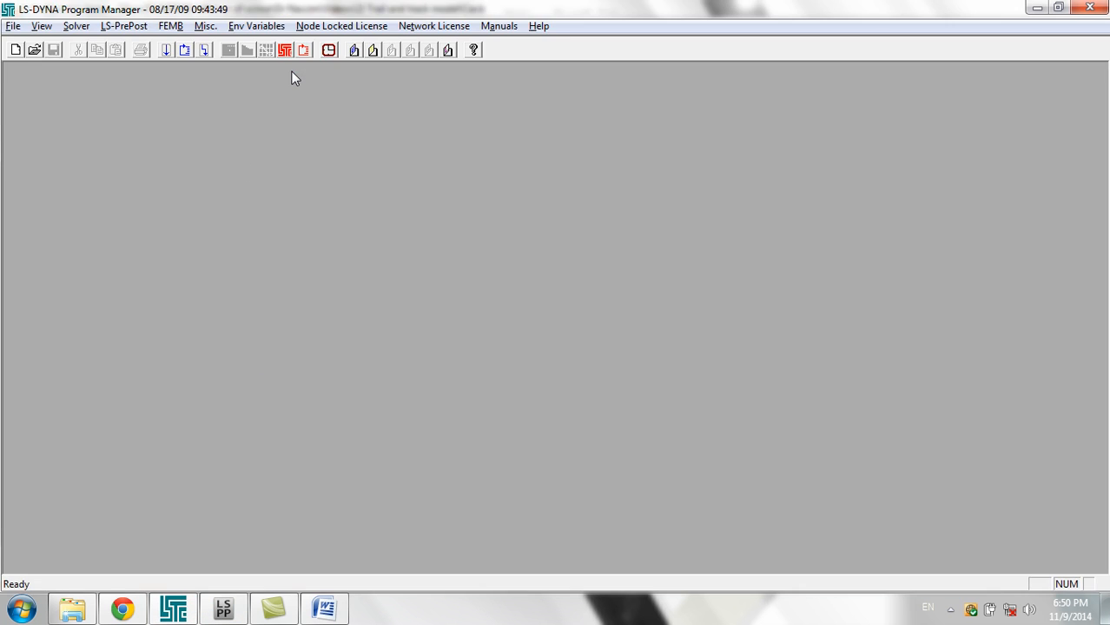
click(183, 53)
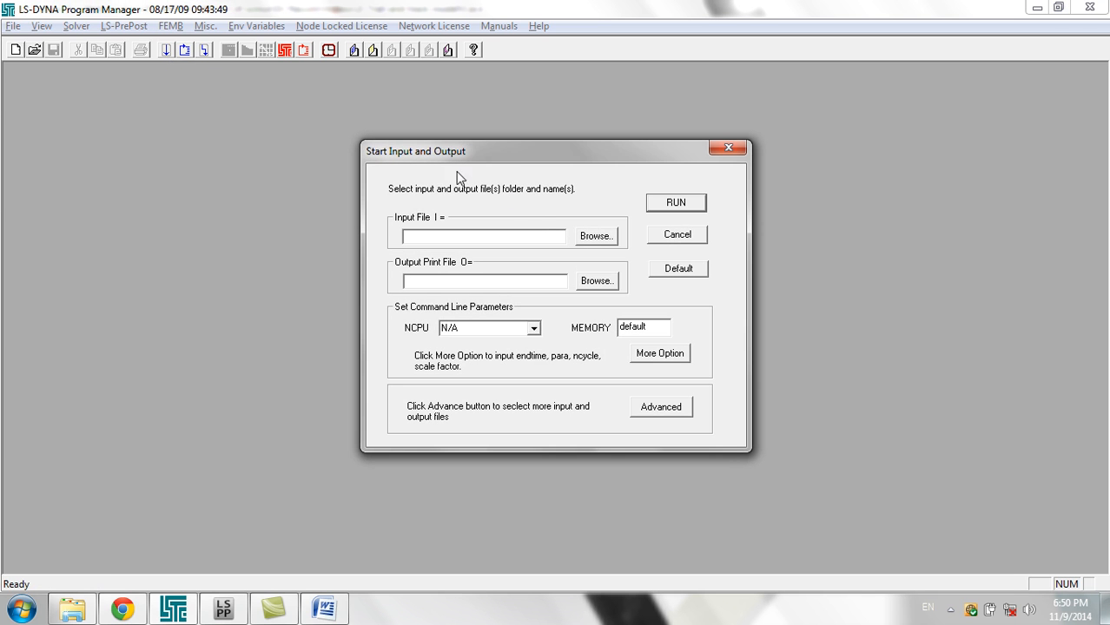
click(588, 239)
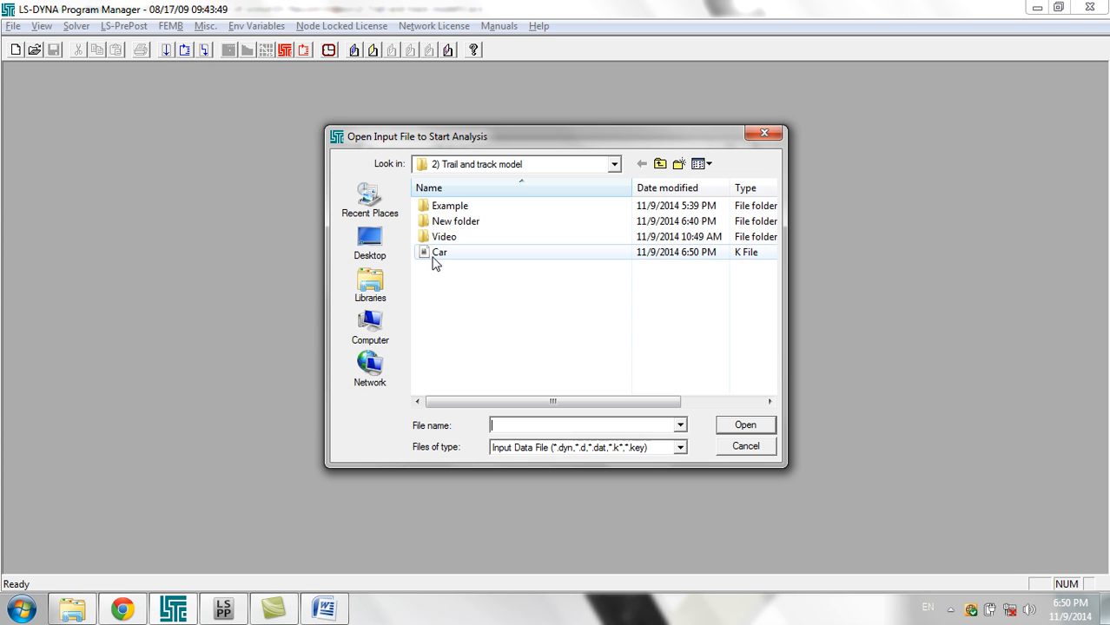
double_click(439, 253)
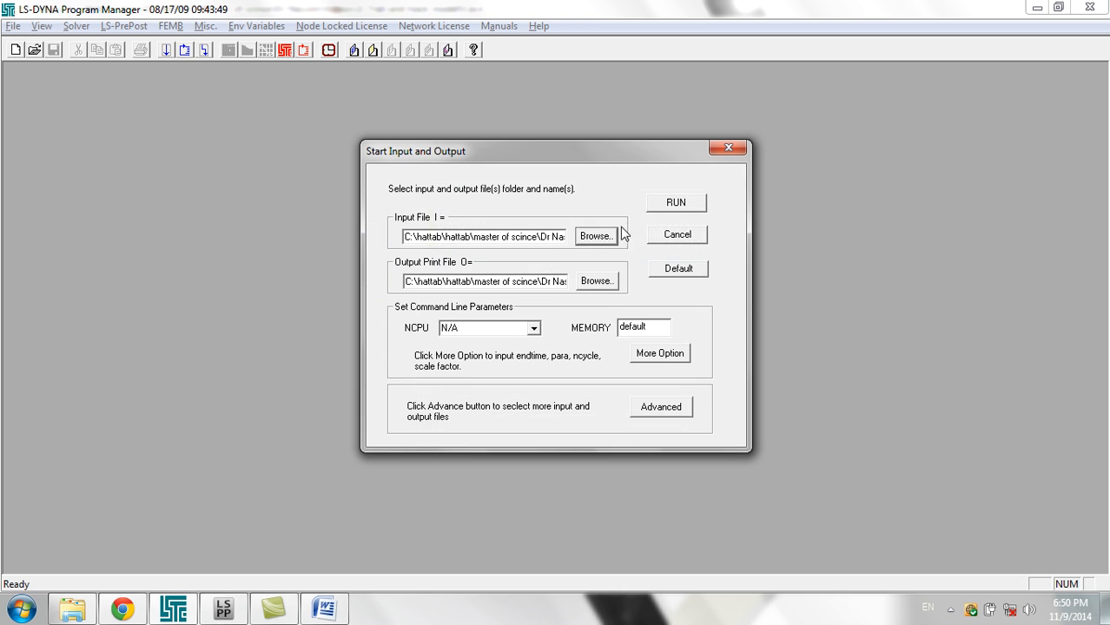
click(675, 204)
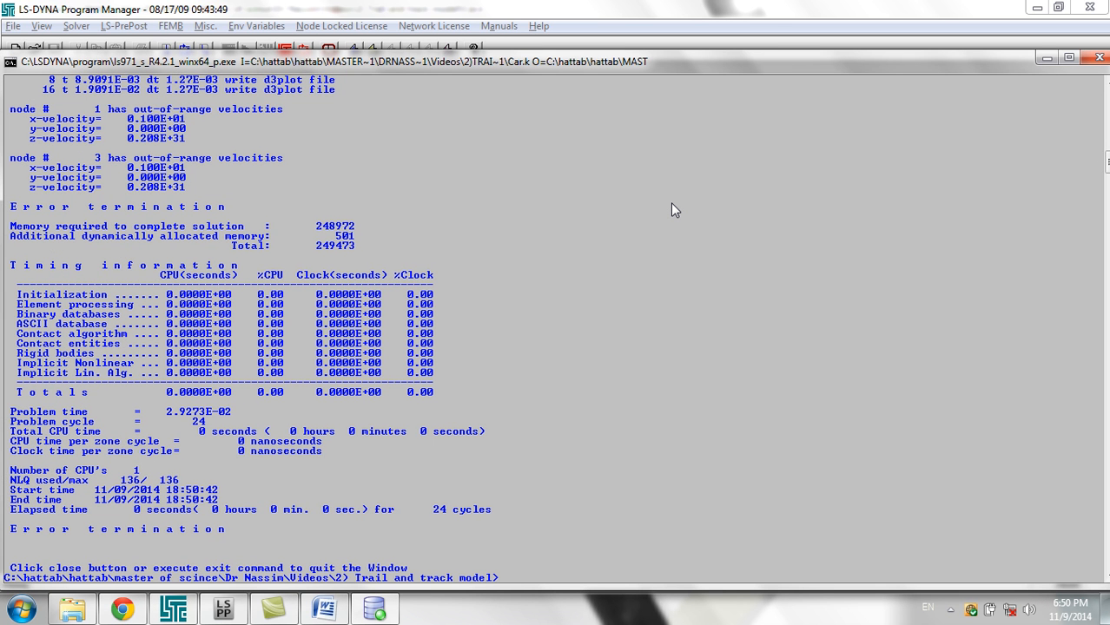
- Examine the solver output for the time step, the d3plot writes, the node velocities and the cause of the termination
scroll(550, 256, up, 3)
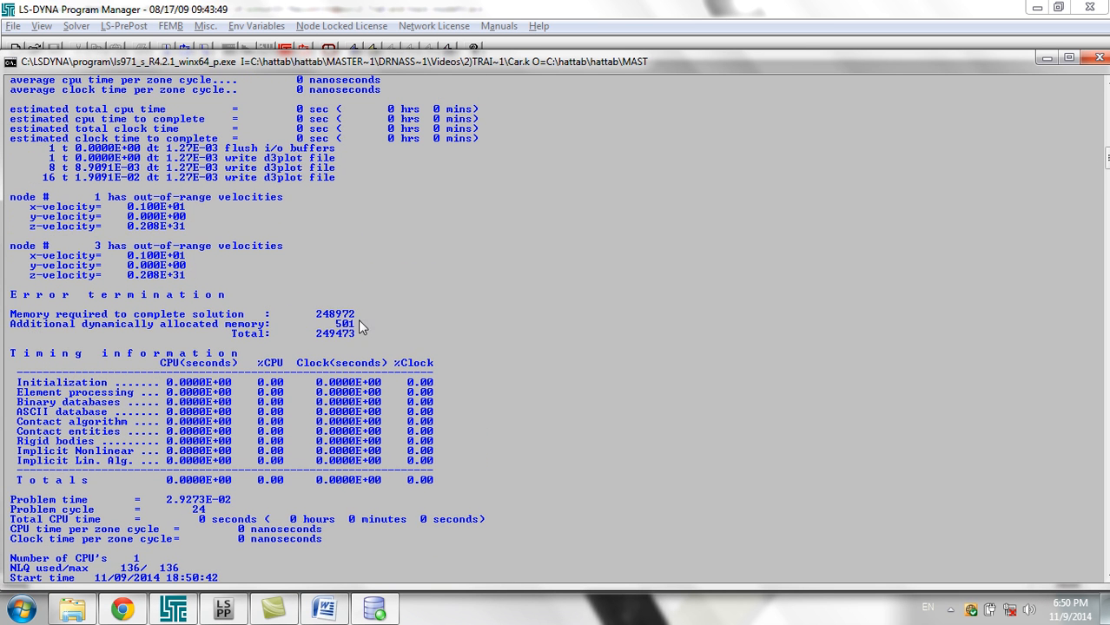
scroll(217, 267, down, 5)
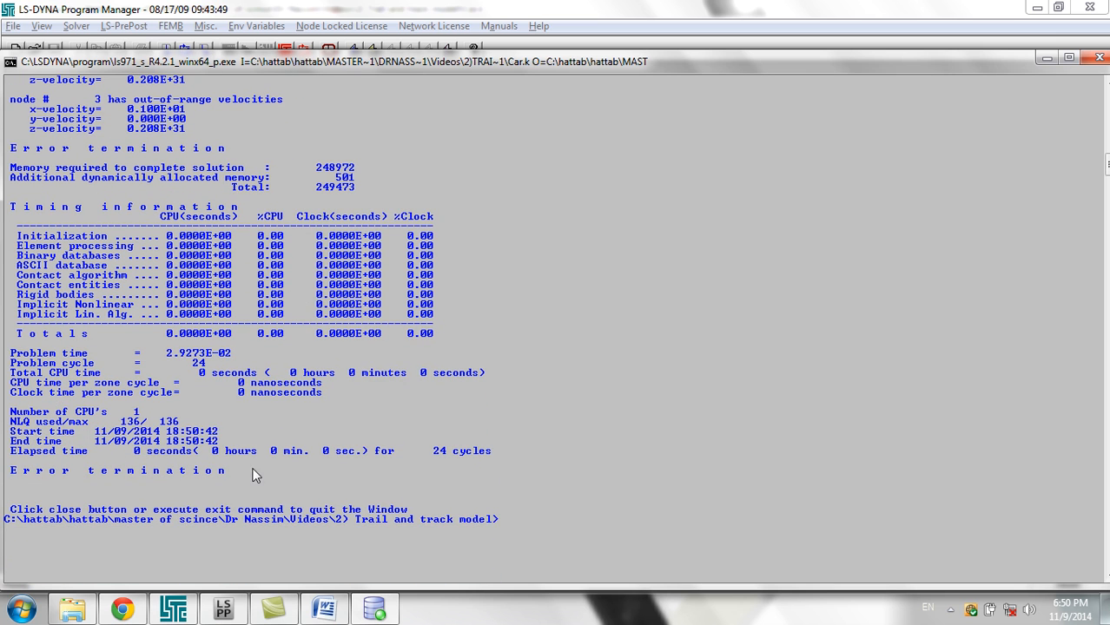
scroll(256, 474, up, 4)
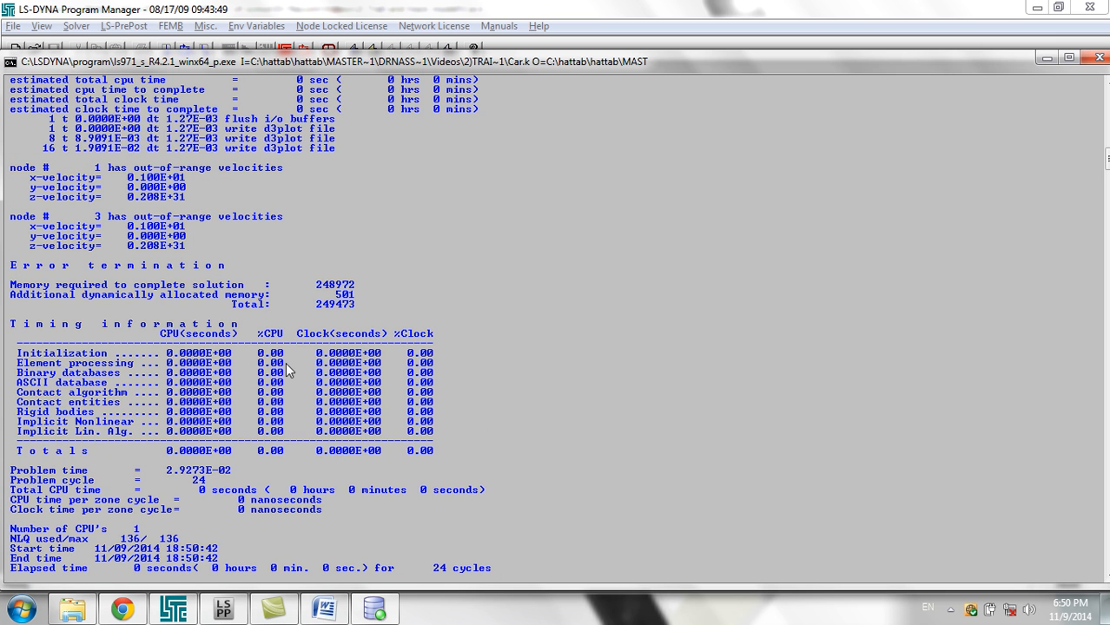
scroll(326, 347, up, 5)
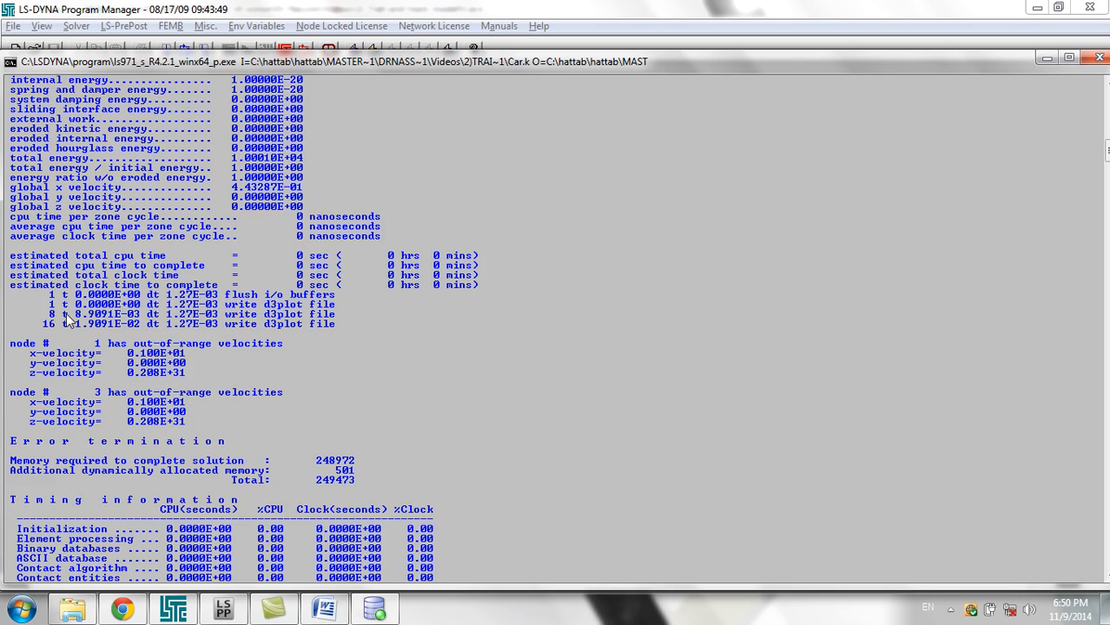
scroll(226, 323, up, 5)
scroll(228, 313, up, 20)
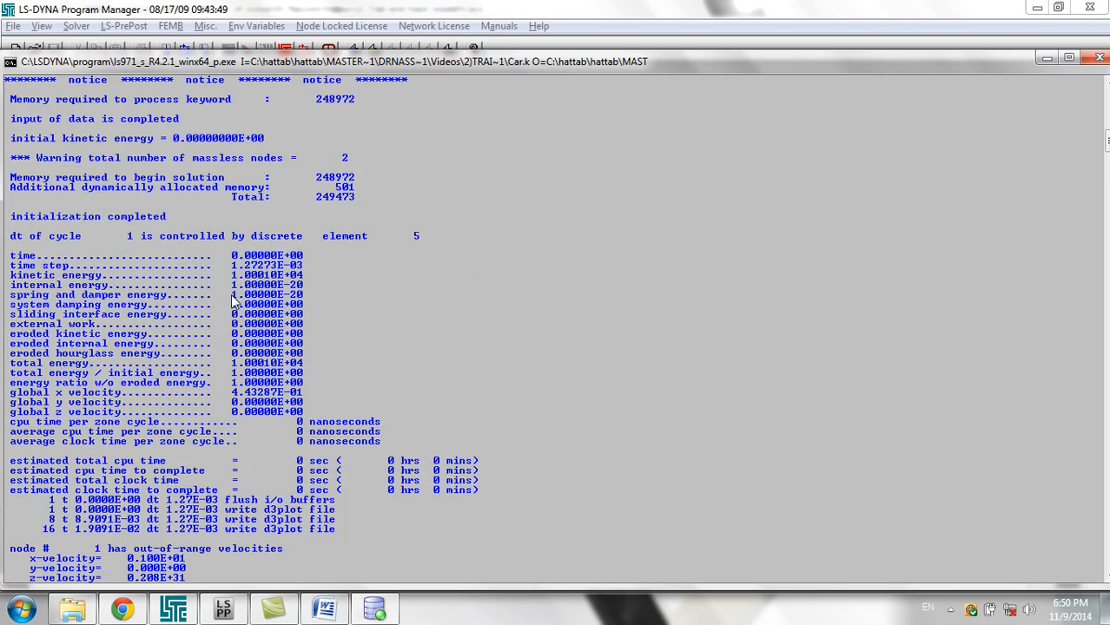
scroll(227, 291, up, 4)
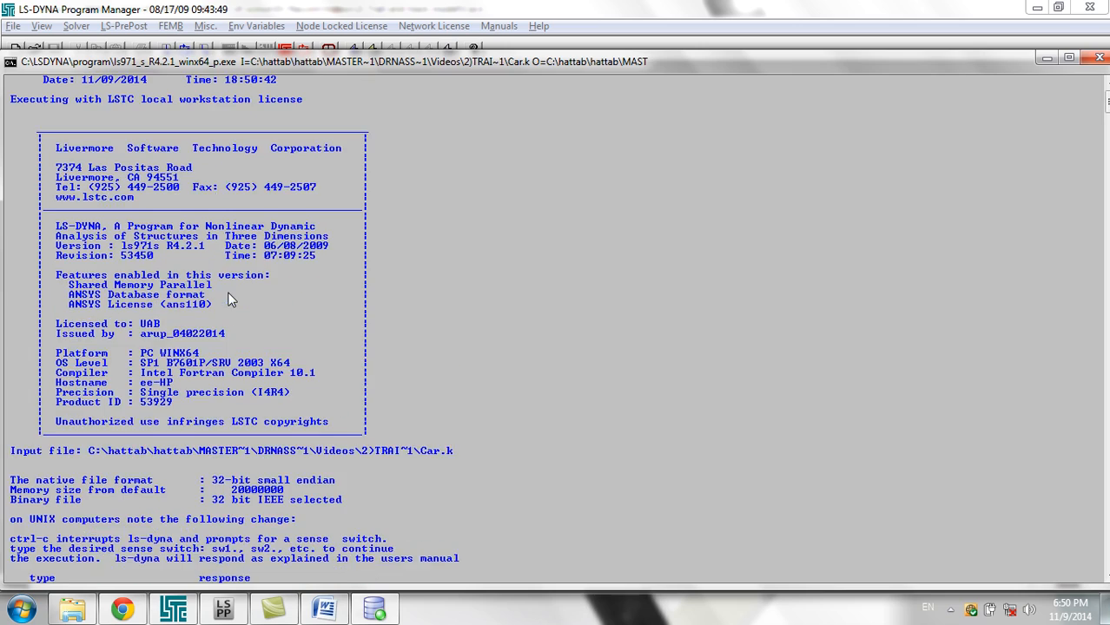
scroll(227, 291, down, 12)
scroll(4, 250, down, 11)
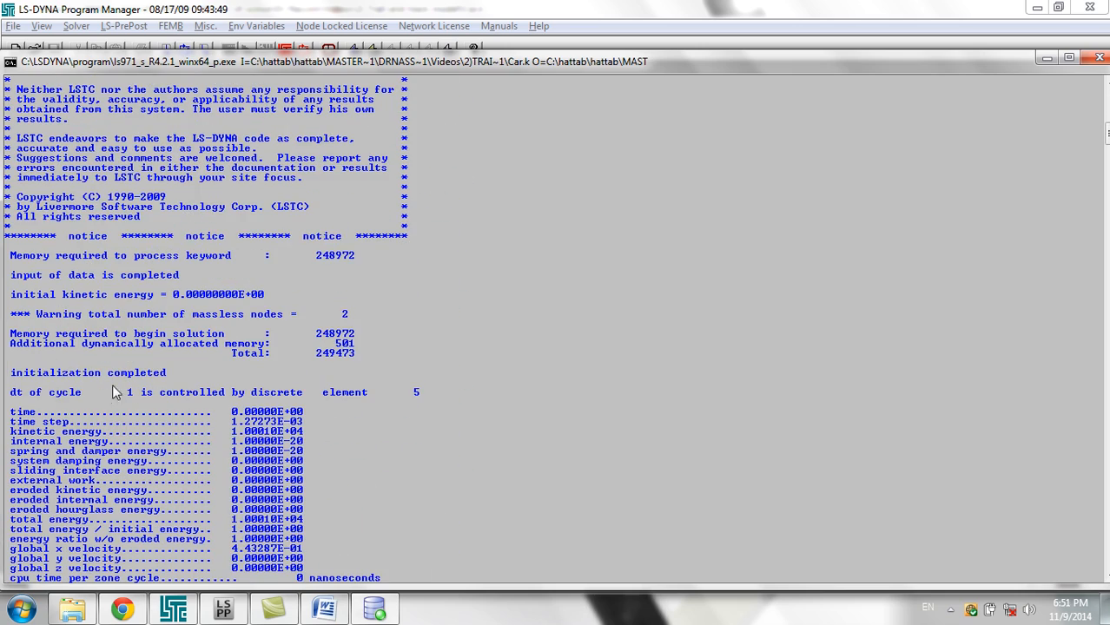
scroll(35, 382, down, 9)
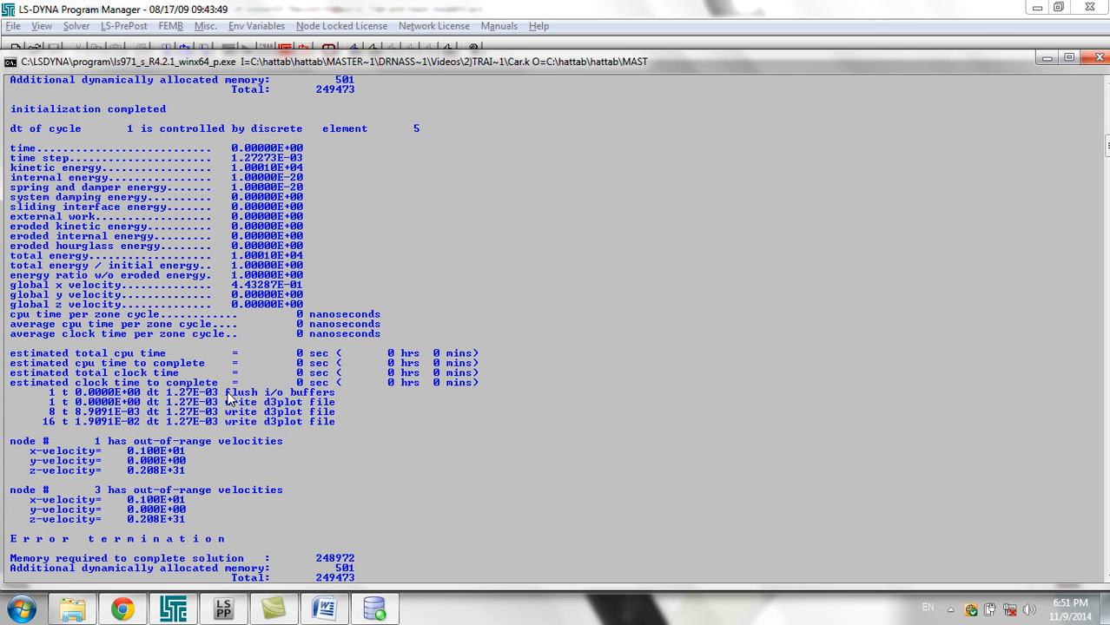
scroll(87, 342, down, 2)
scroll(86, 342, down, 2)
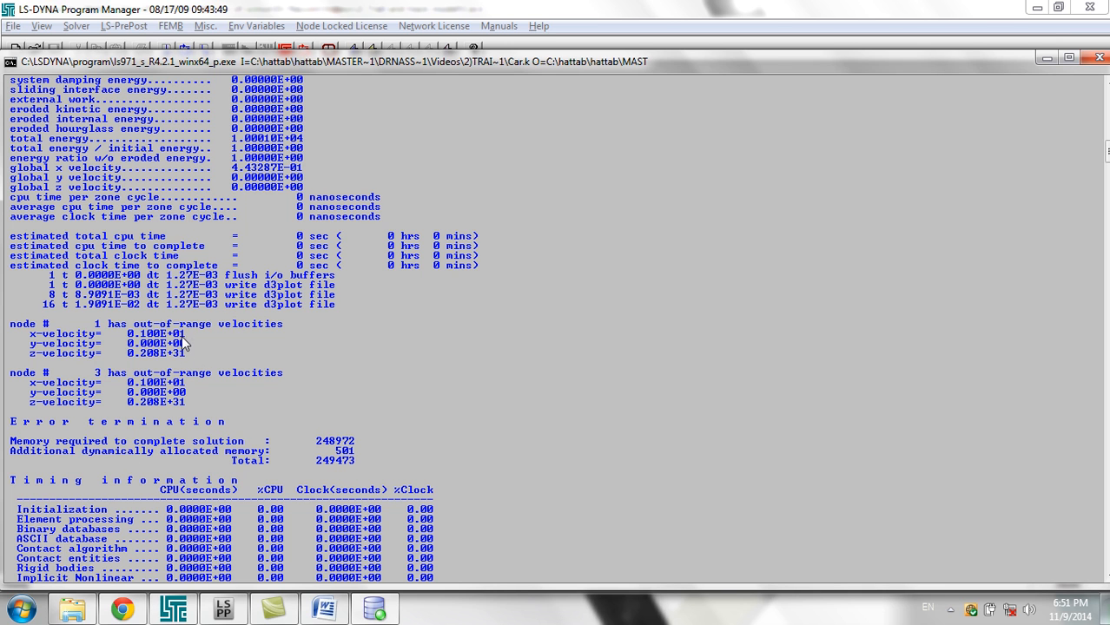
- Switch to the Session 2 document in Word and review the time step diagram under Control Definition
click(321, 612)
scroll(360, 484, up, 6)
scroll(377, 469, down, 4)
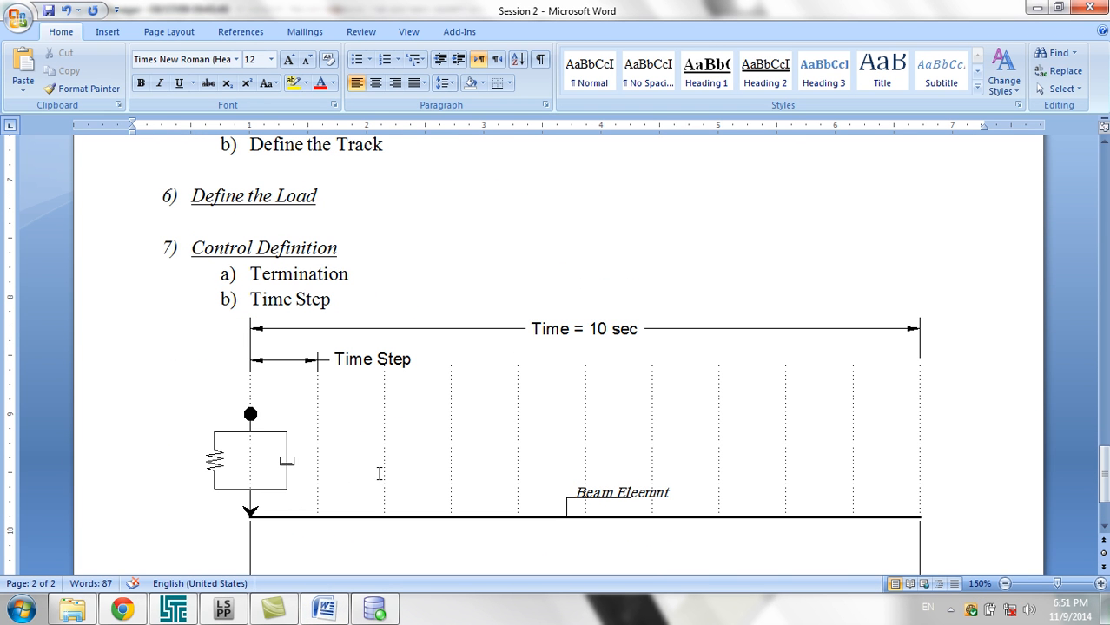
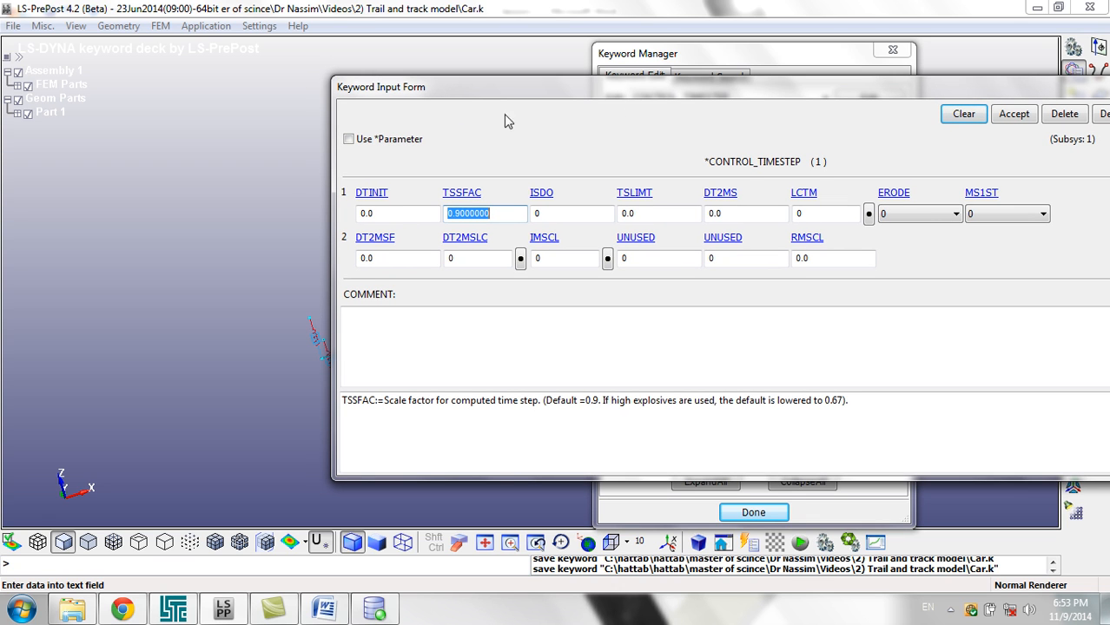
- Set the time step scale factor TSSFAC to 0.1 in the CONTROL_TIMESTEP card, accept it and close the Keyword Manager
text(0)
click(582, 217)
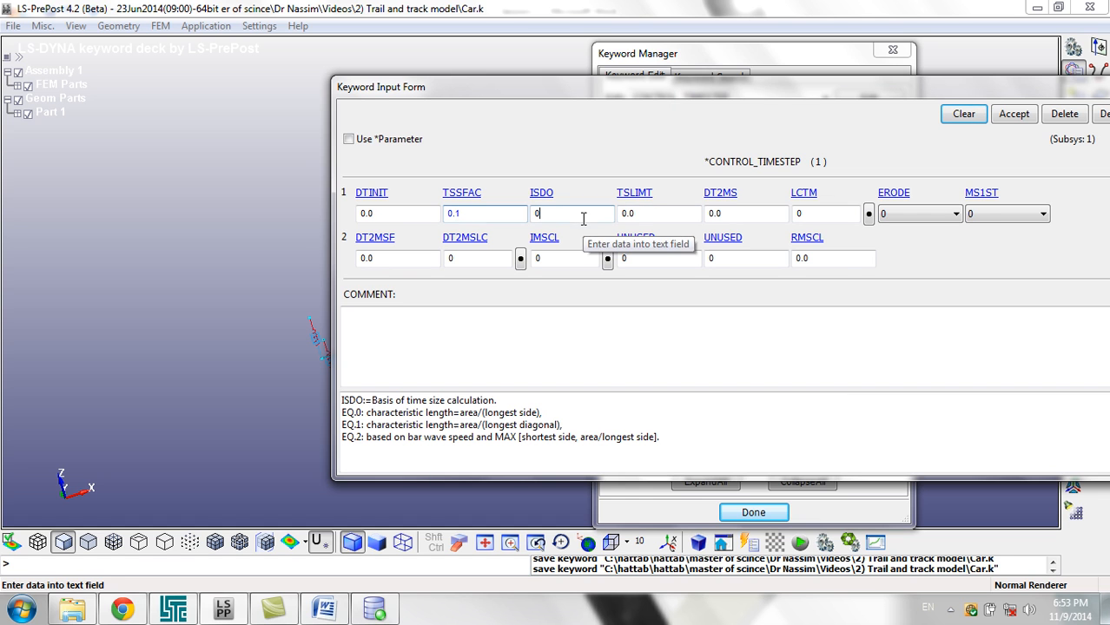
click(1029, 119)
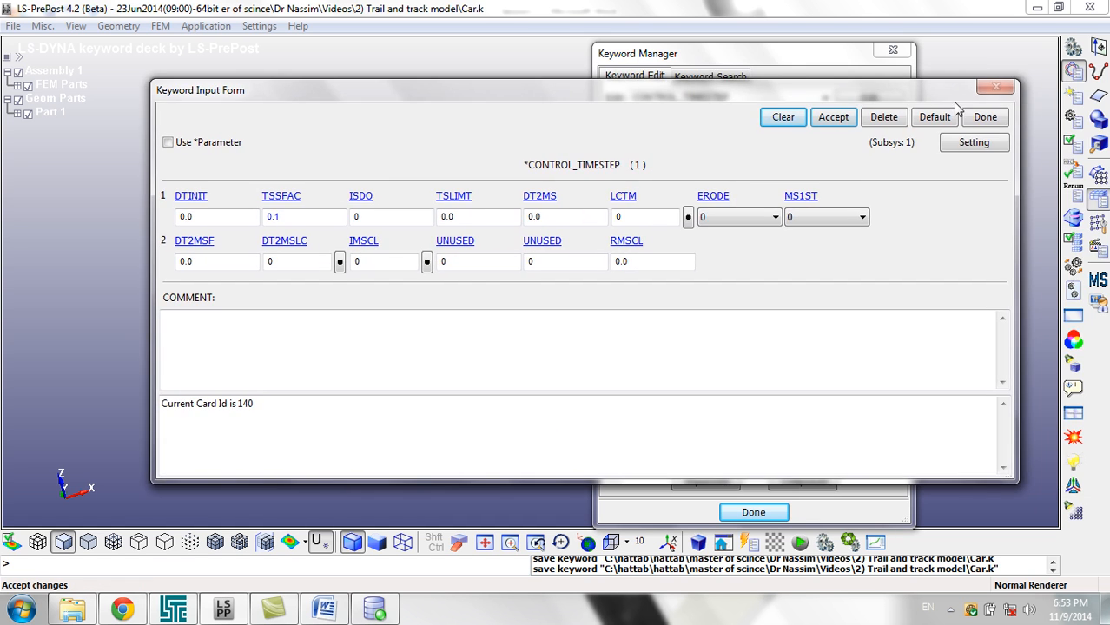
click(985, 117)
click(587, 313)
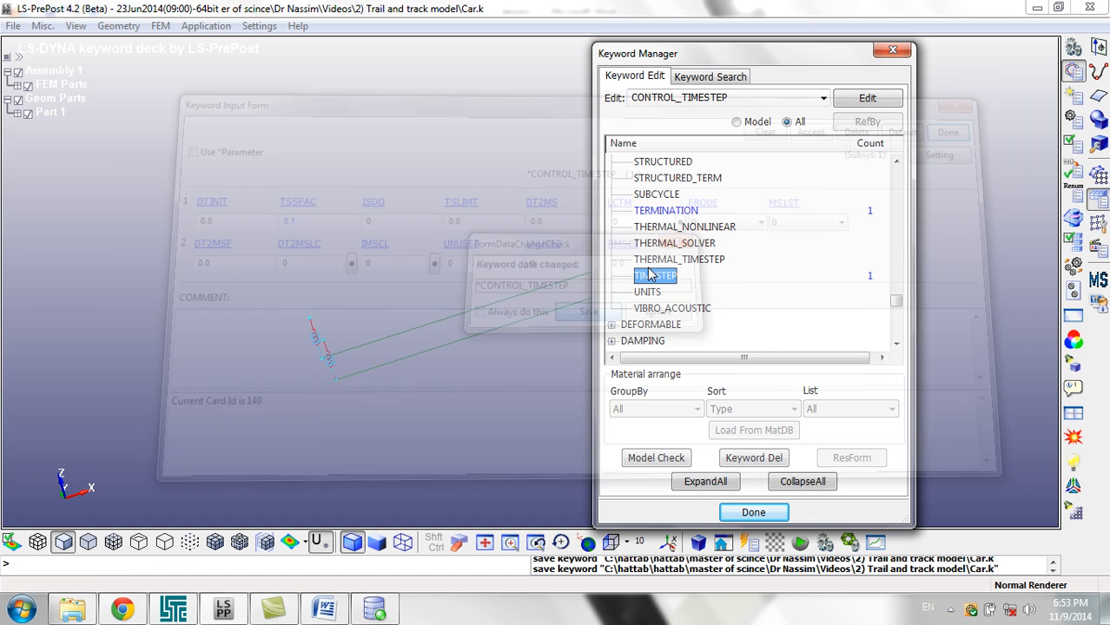
click(892, 53)
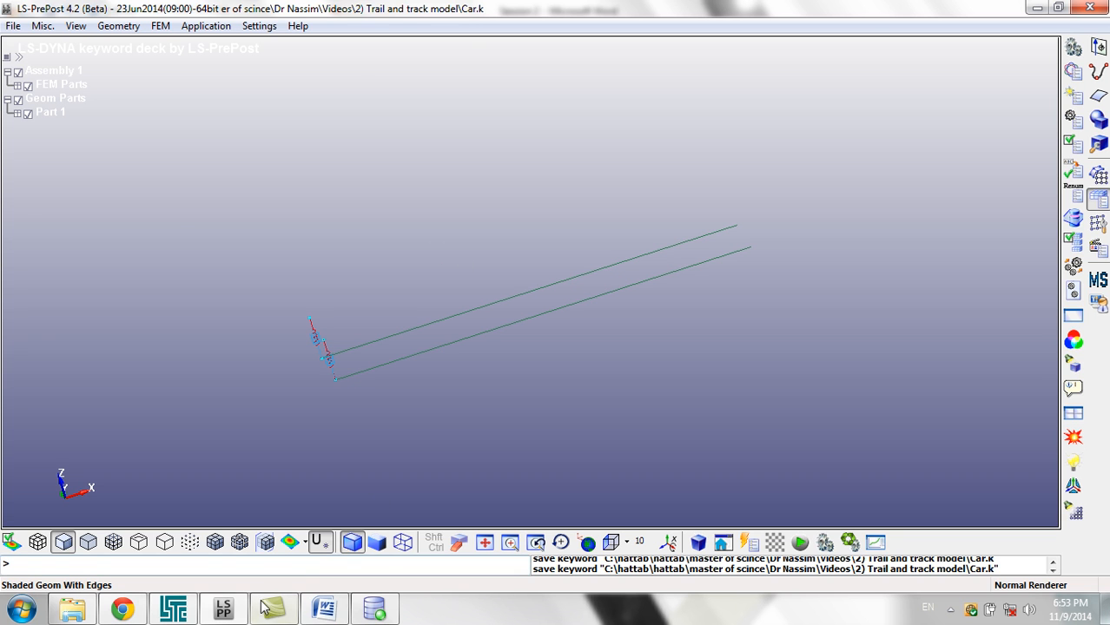
- Switch to the LS-DYNA Program Manager, rerun the analysis of Car.k and close the solver window
click(175, 610)
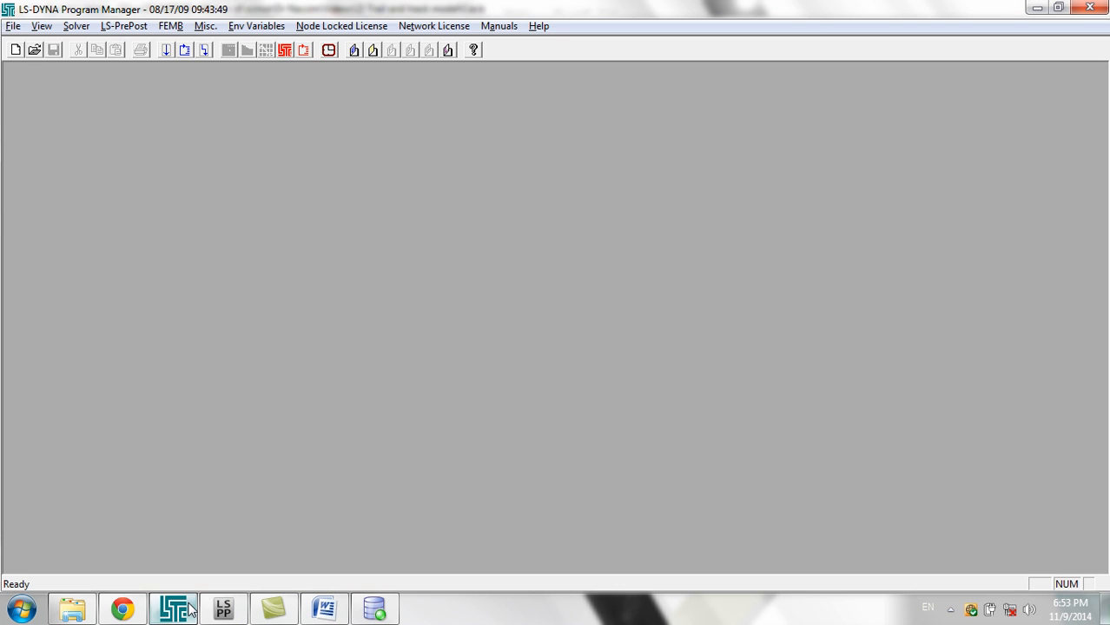
click(184, 49)
click(593, 343)
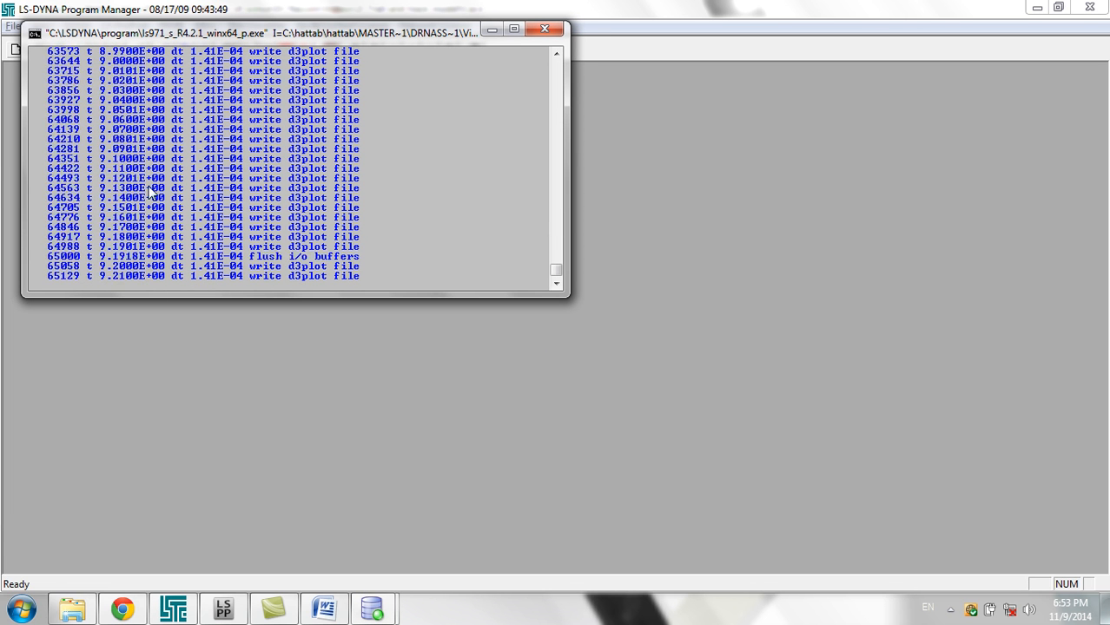
click(543, 31)
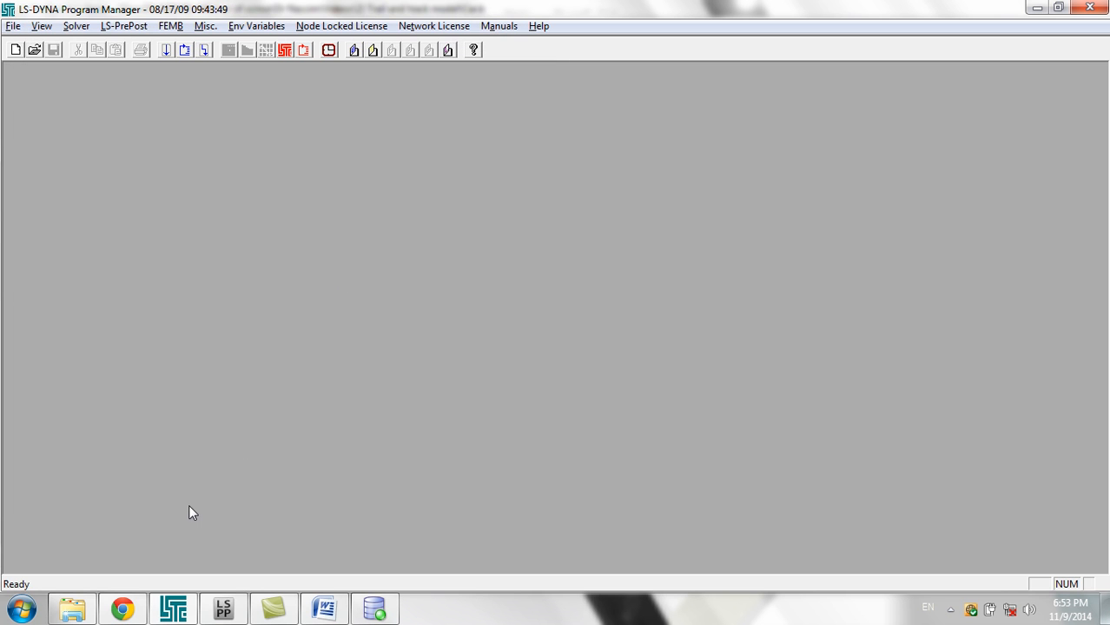
- Switch to LS-PrePost and open the d3plot binary plot file from the 2) Trail and track model folder
click(228, 610)
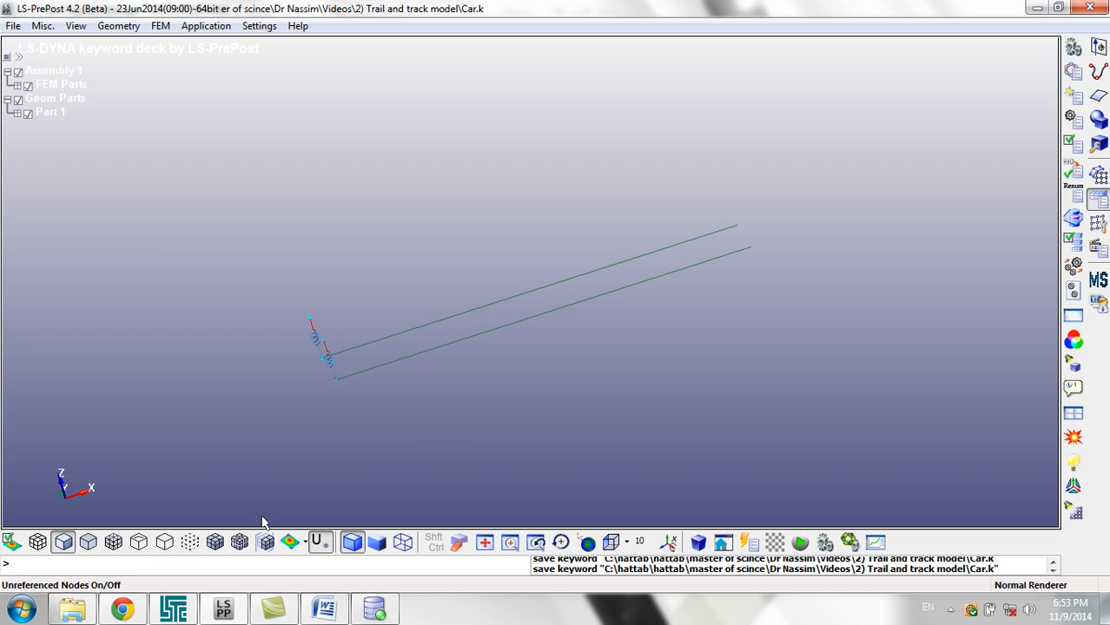
click(12, 26)
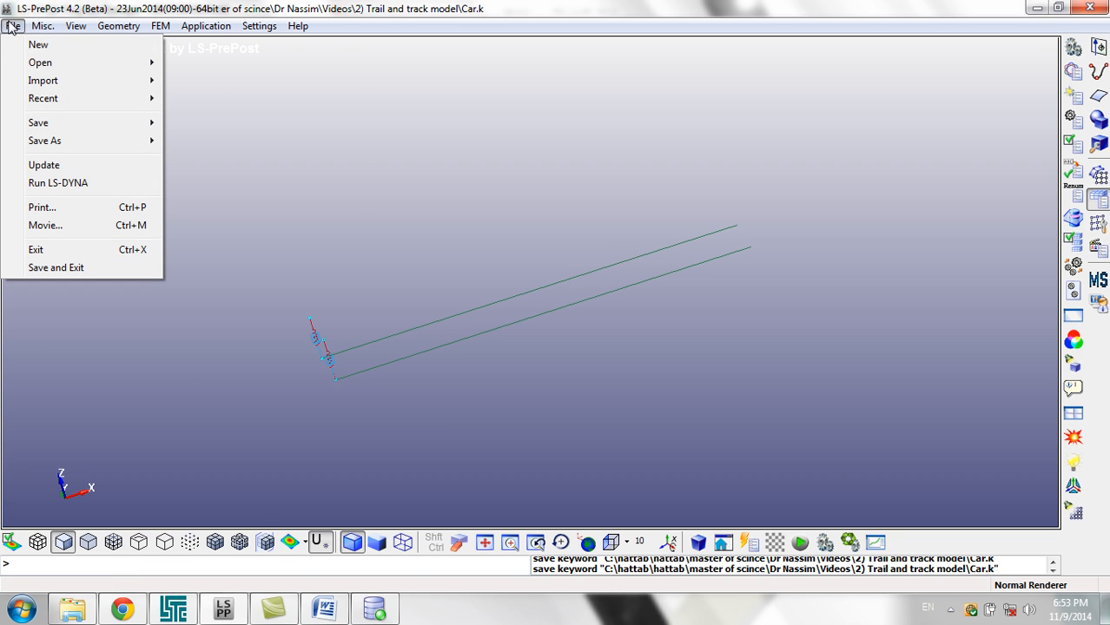
mouse_move(67, 70)
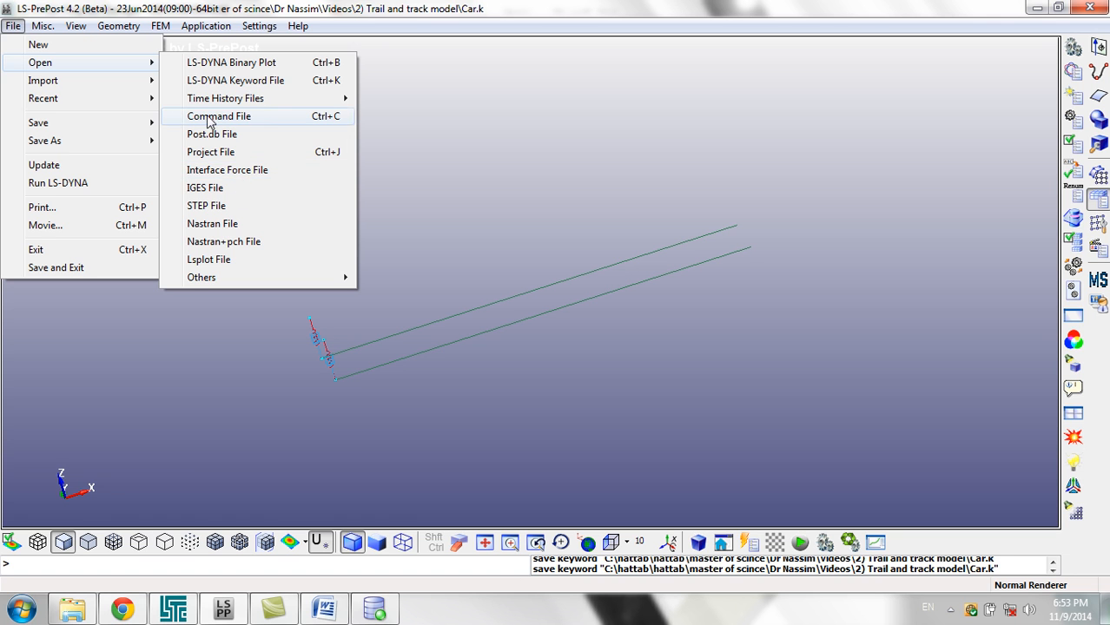
click(278, 66)
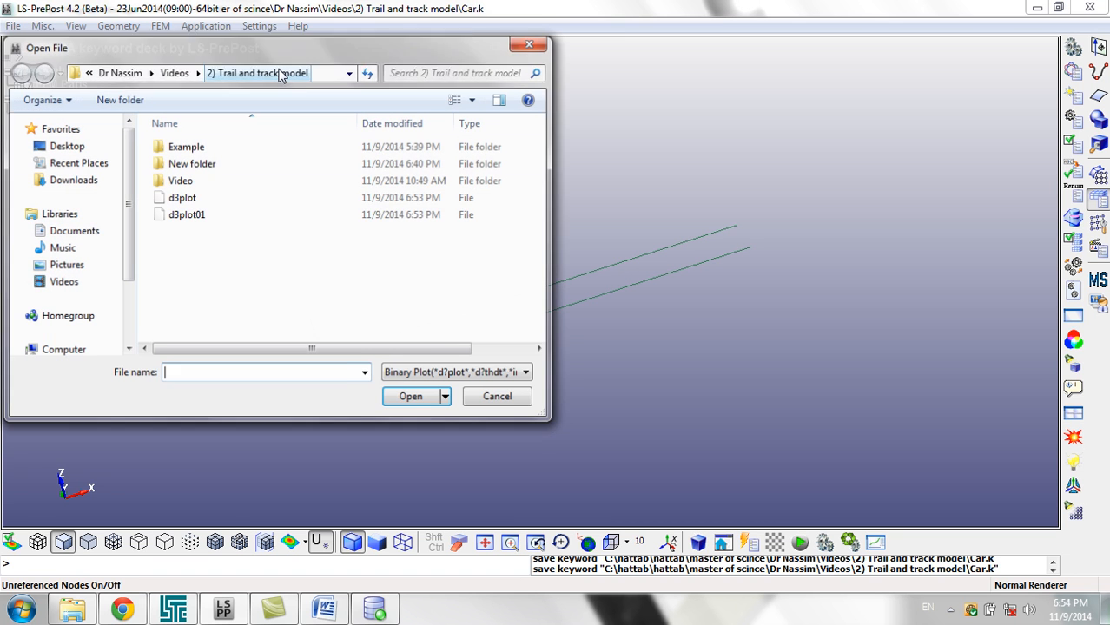
click(209, 200)
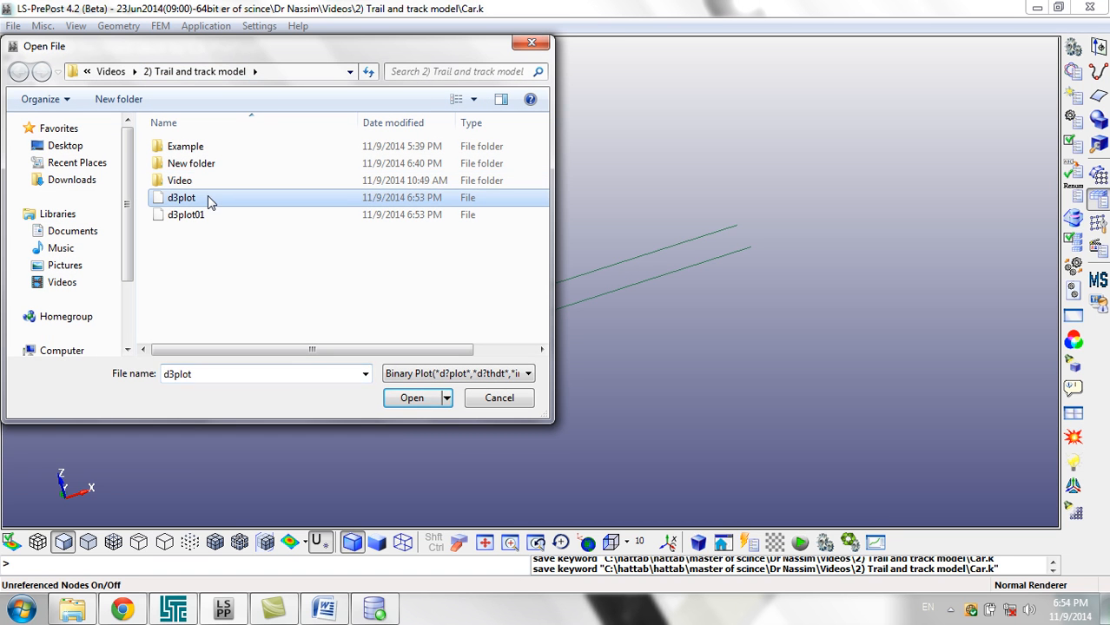
click(425, 409)
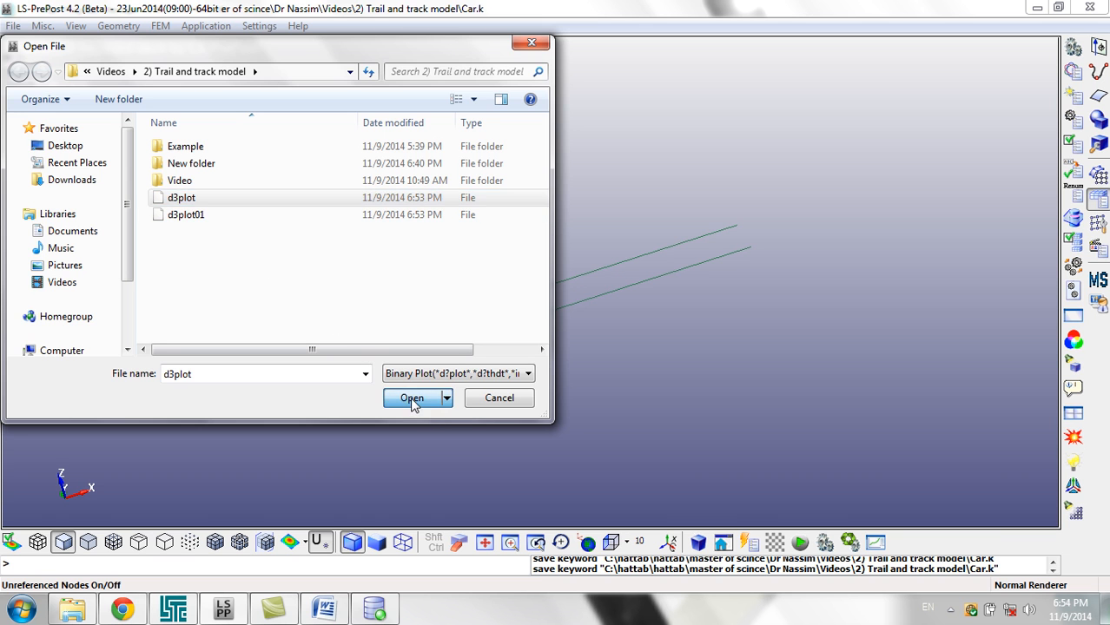
- Play the results animation forward to watch the car travel along the track, close the Animate controls and stop playback
drag(212, 314, 420, 282)
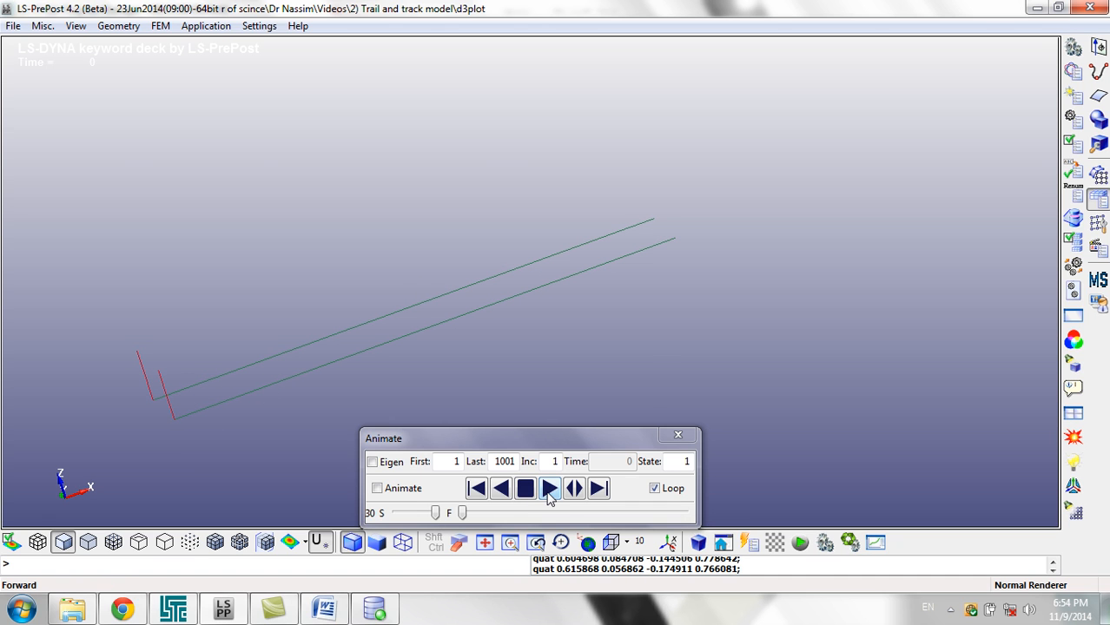
click(549, 489)
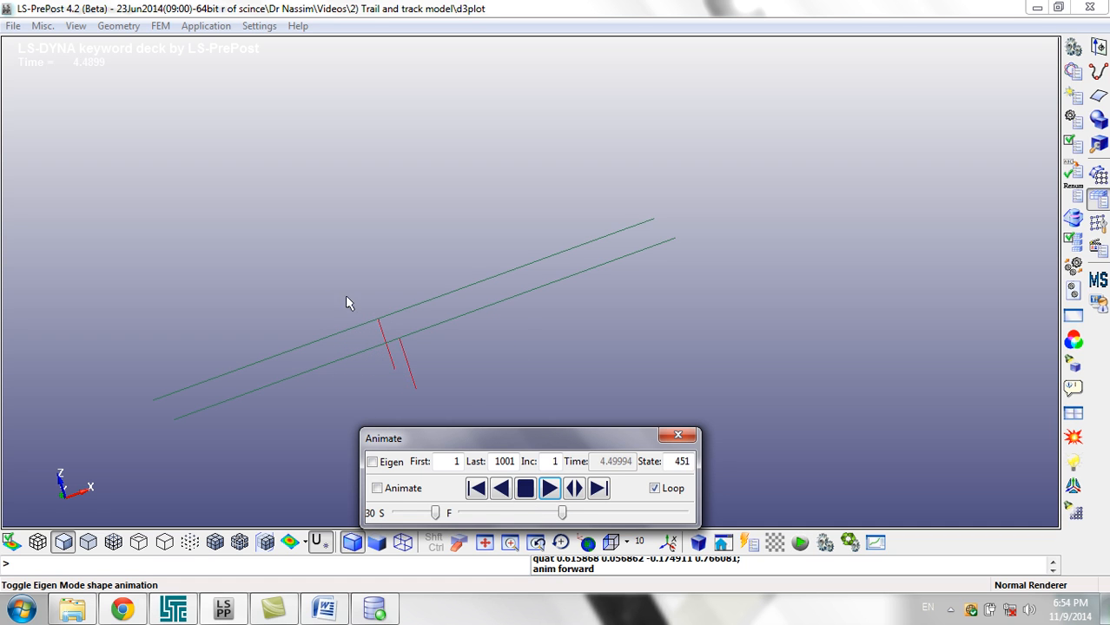
click(679, 437)
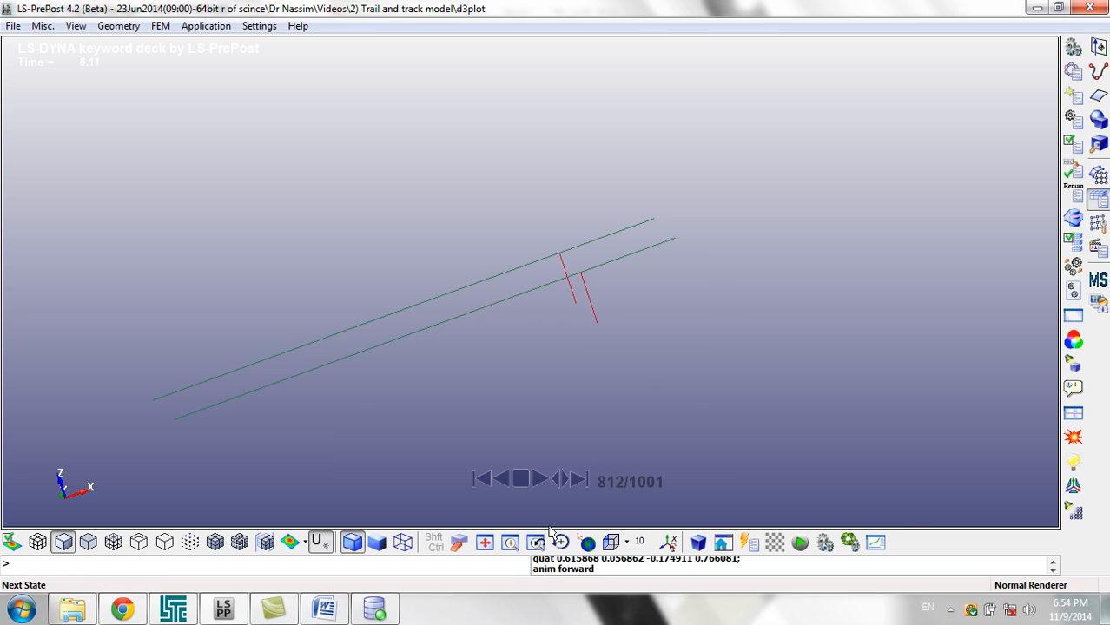
click(520, 480)
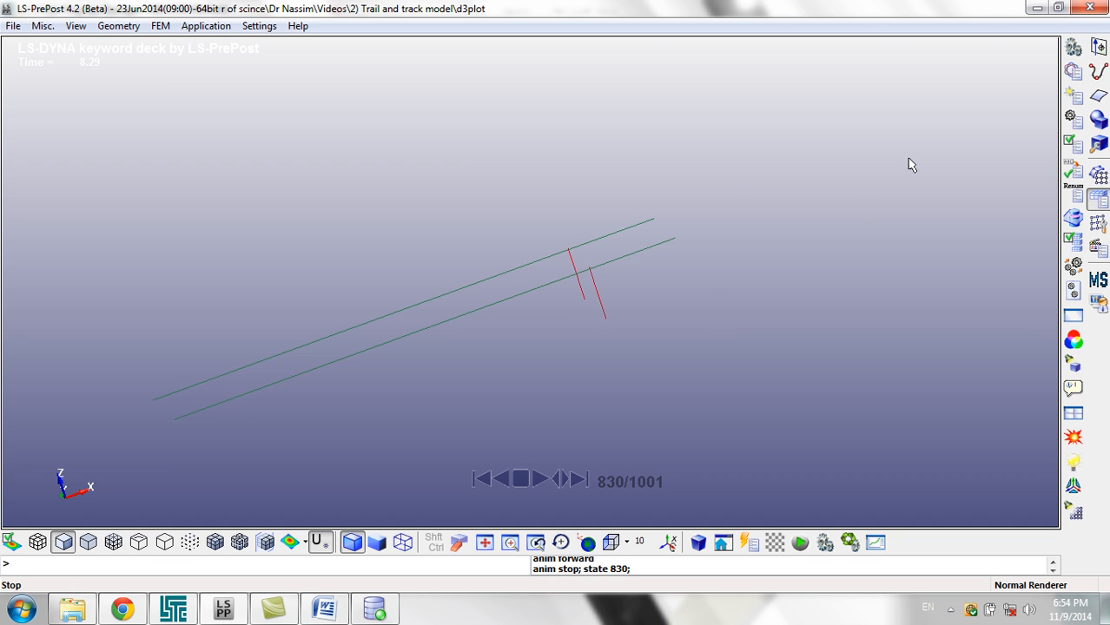
- Start a new session that closes all existing models, and dismiss the Get Information dialog without saving
click(13, 25)
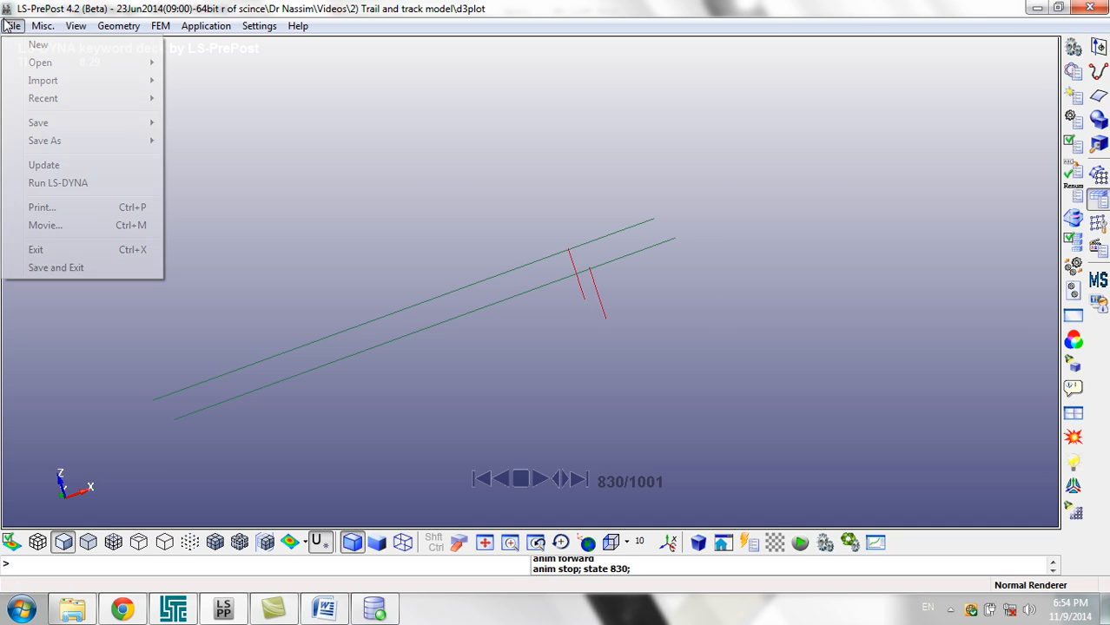
click(35, 41)
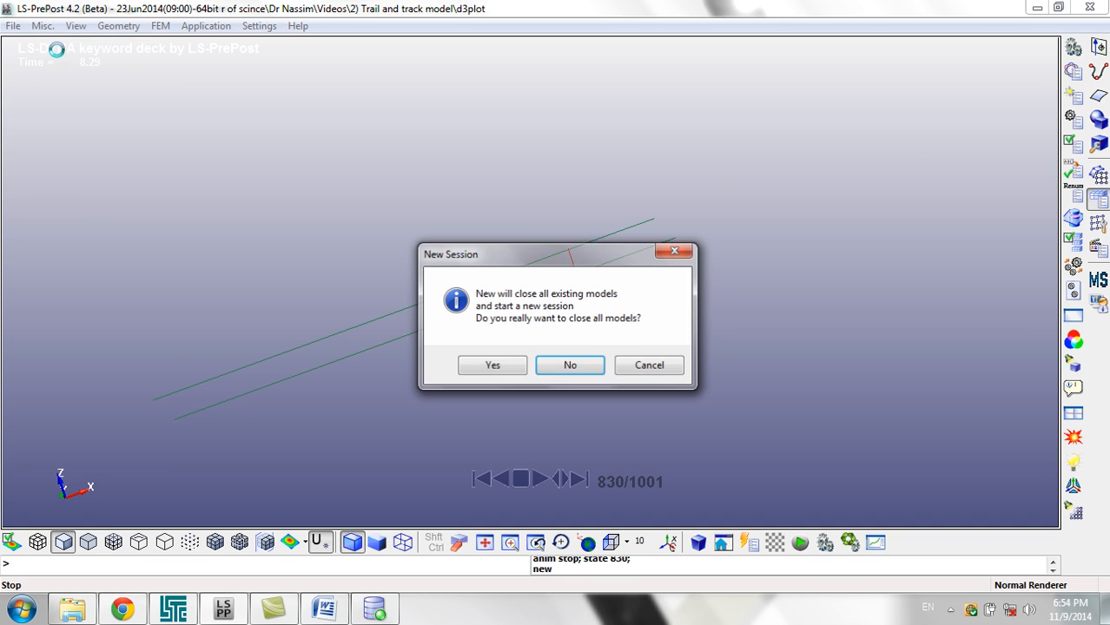
click(567, 368)
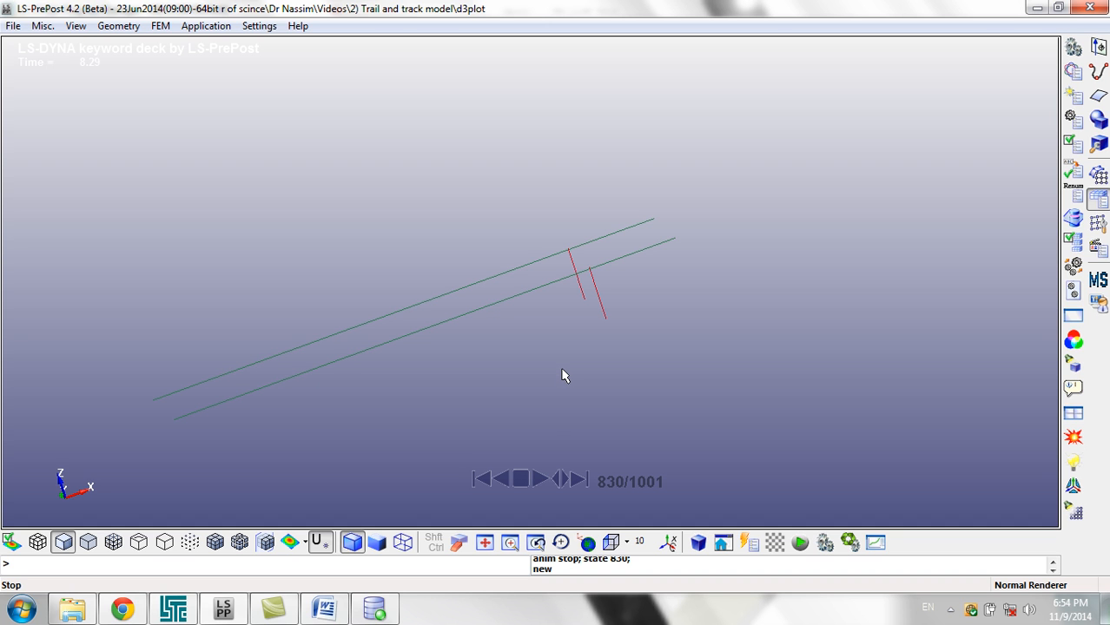
click(43, 25)
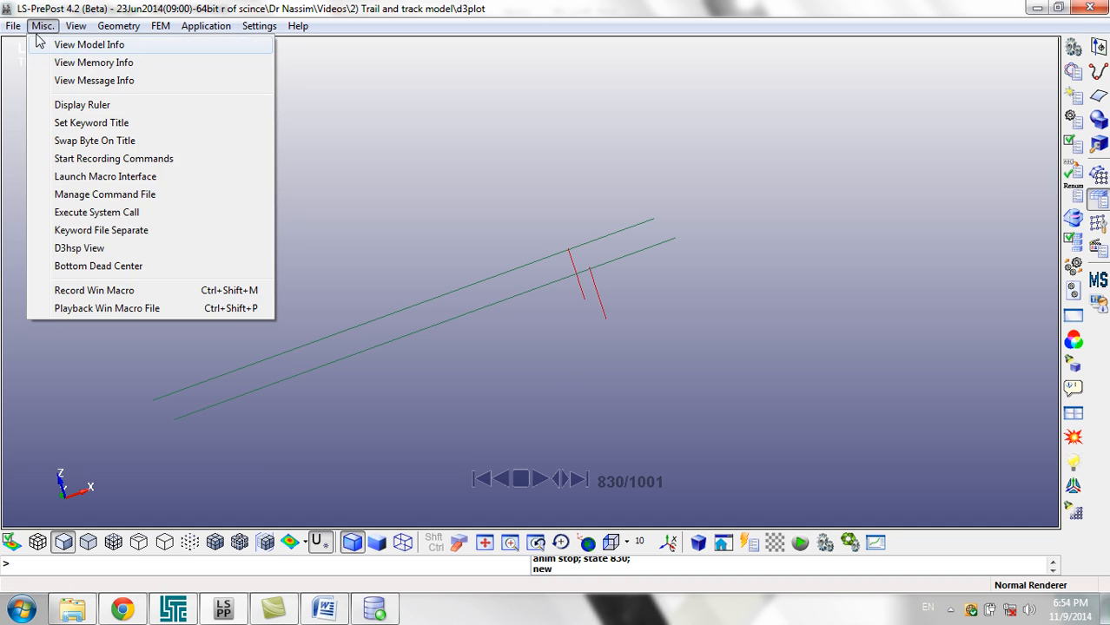
click(34, 42)
click(487, 365)
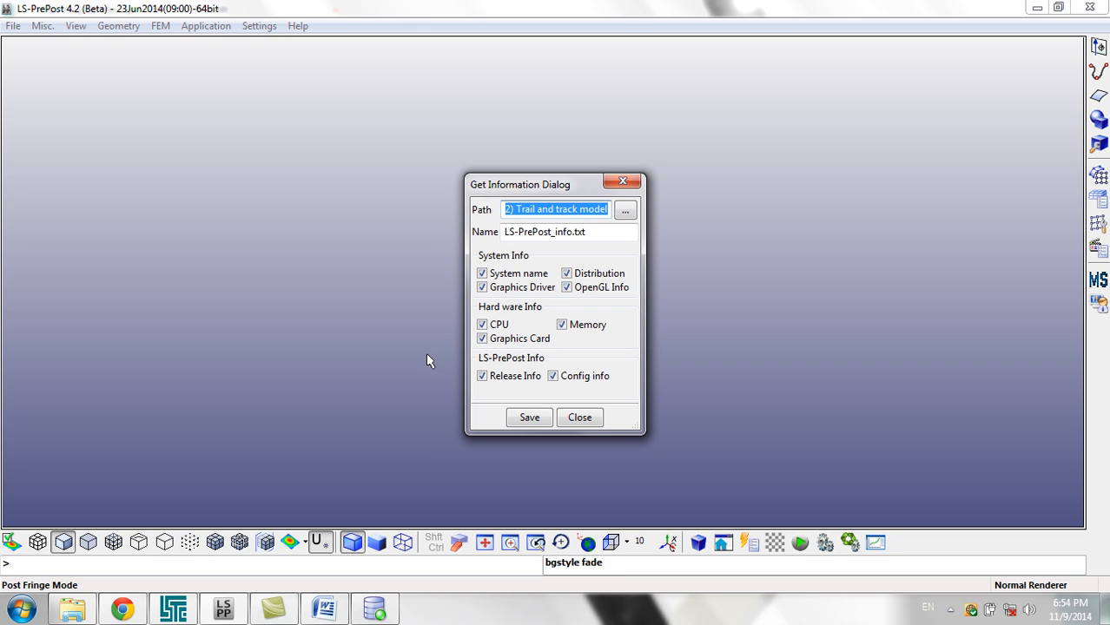
click(579, 417)
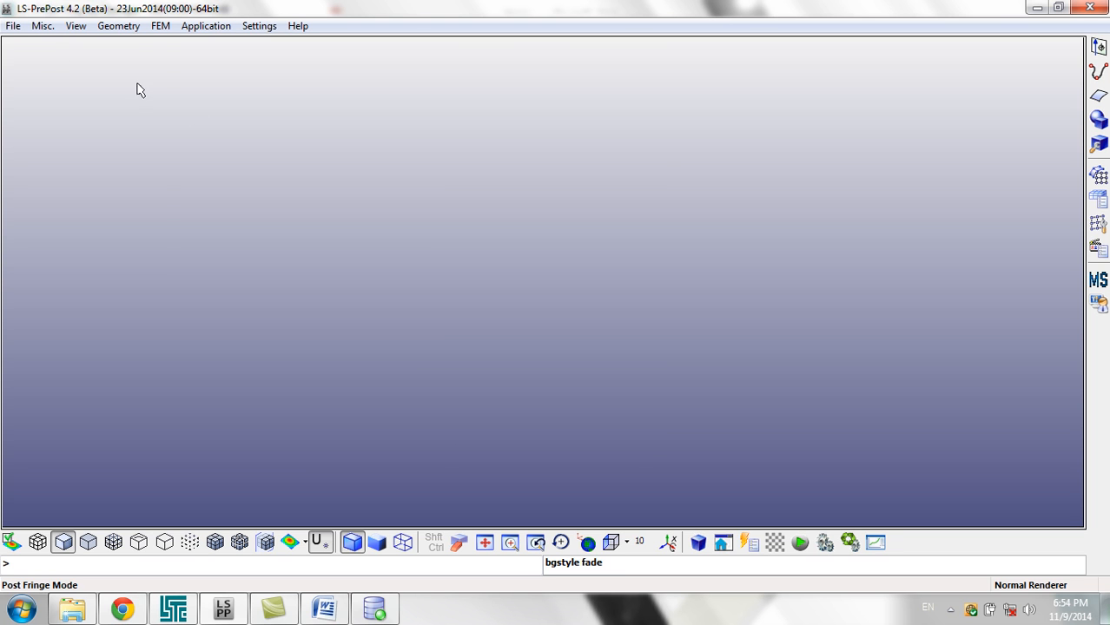
- Open the keyword file Car.k from the 2) Trail and track model folder
click(11, 26)
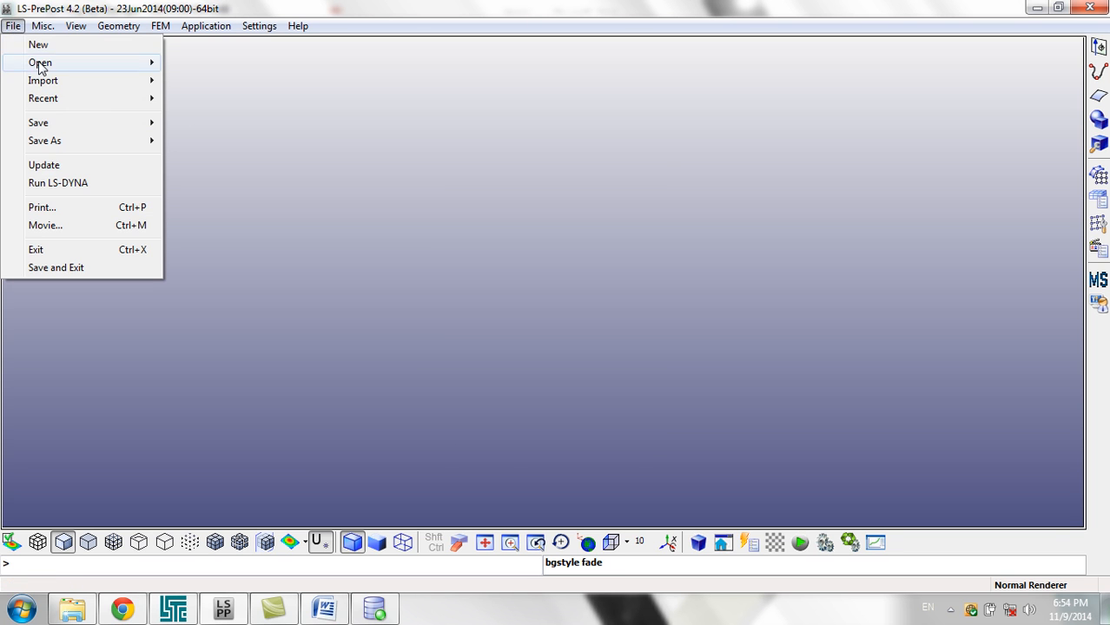
mouse_move(76, 73)
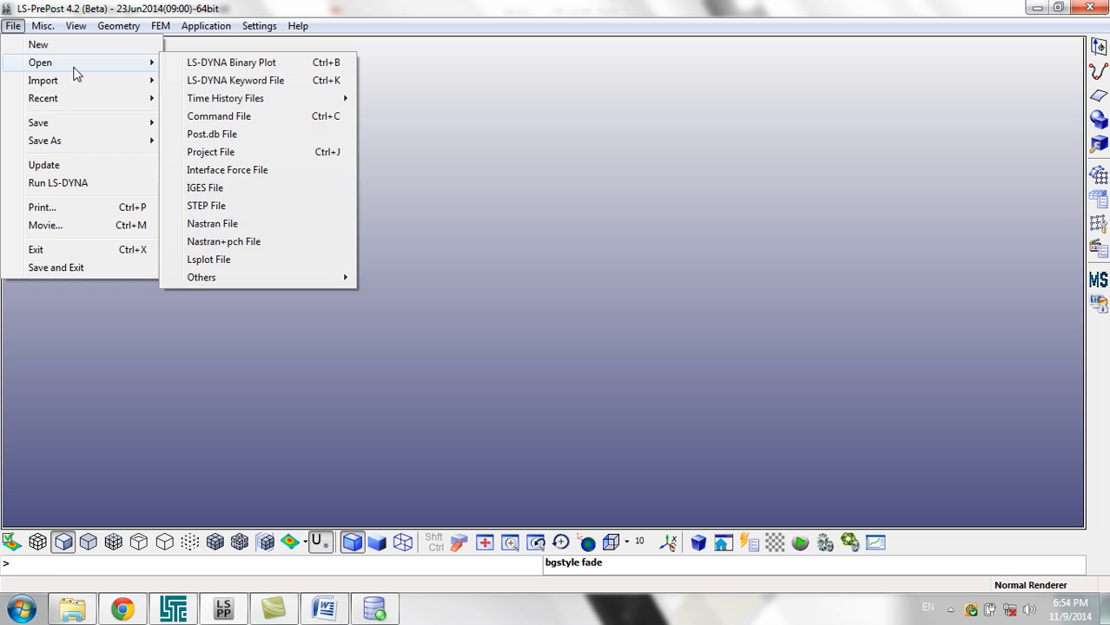
click(277, 80)
double_click(163, 205)
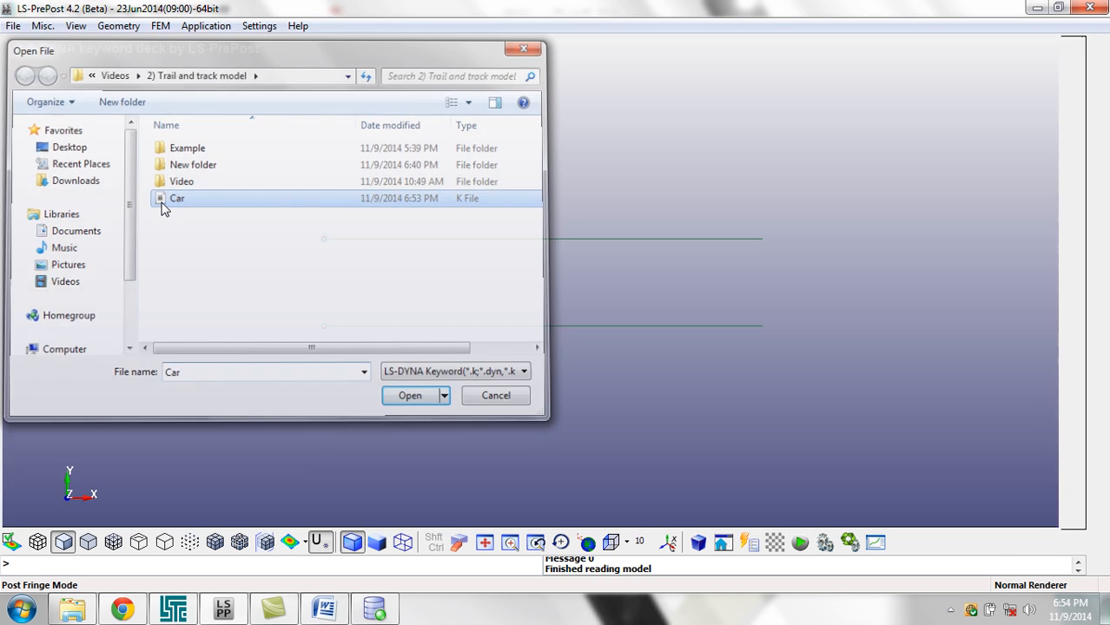
- Set TSSFAC to 0.01 in the CONTROL_TIMESTEP card, save the changed keyword data and close the Keyword Manager
click(1072, 72)
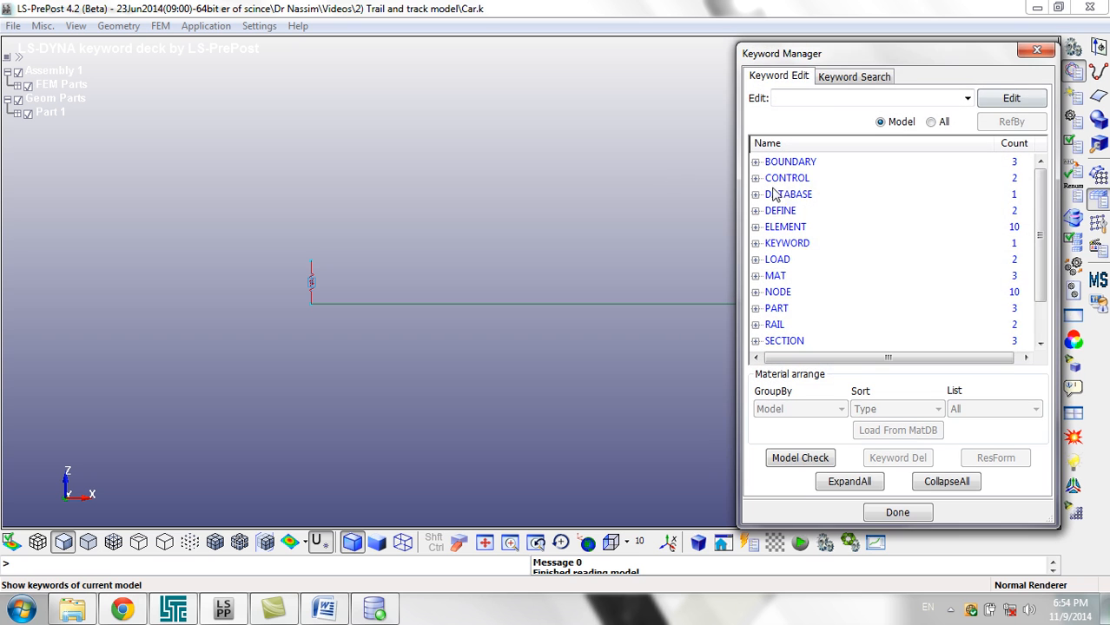
double_click(787, 178)
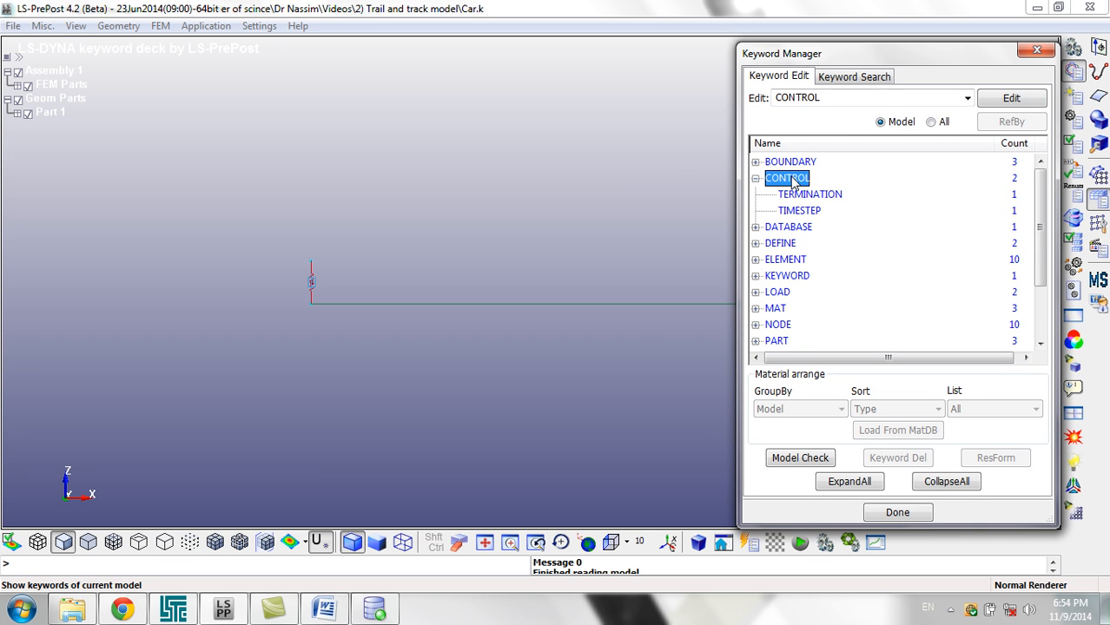
click(791, 203)
double_click(791, 203)
click(991, 142)
double_click(799, 210)
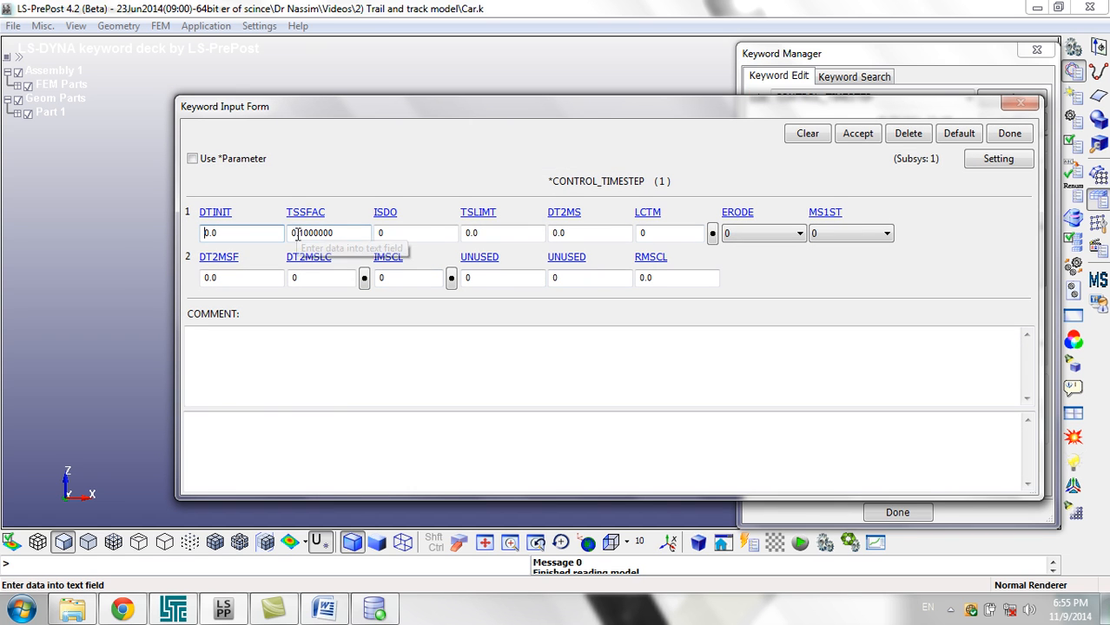
click(298, 233)
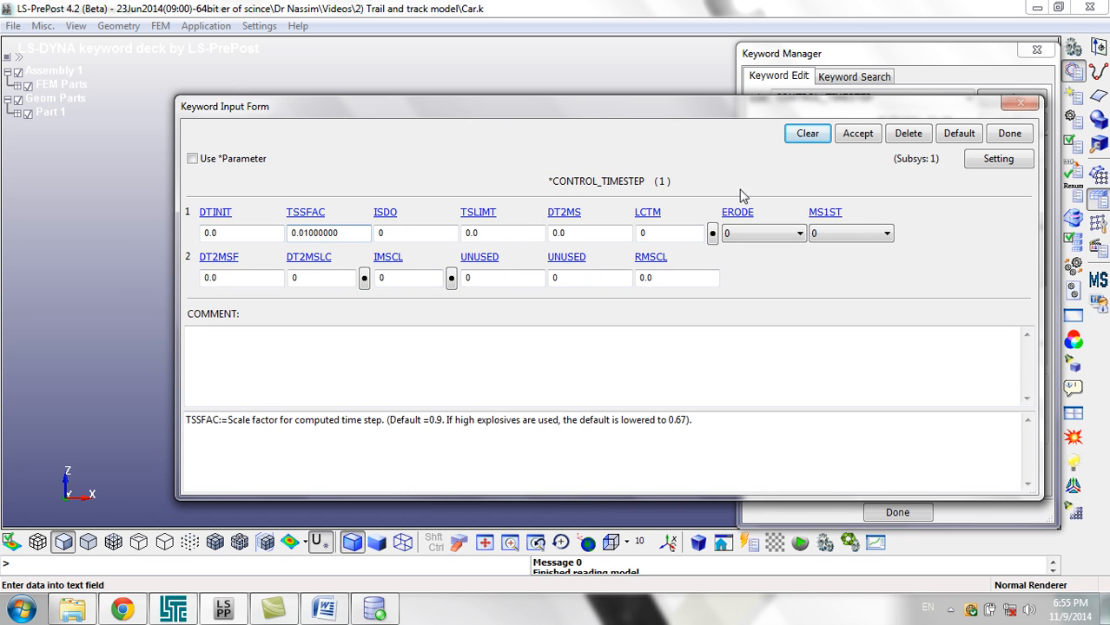
click(858, 133)
click(1009, 133)
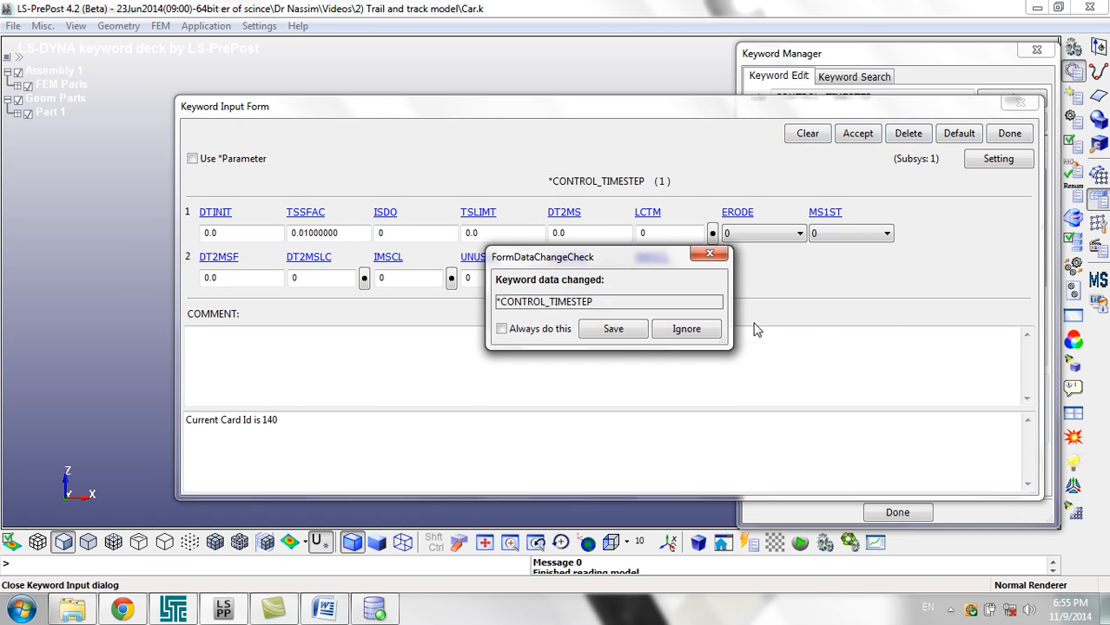
click(614, 329)
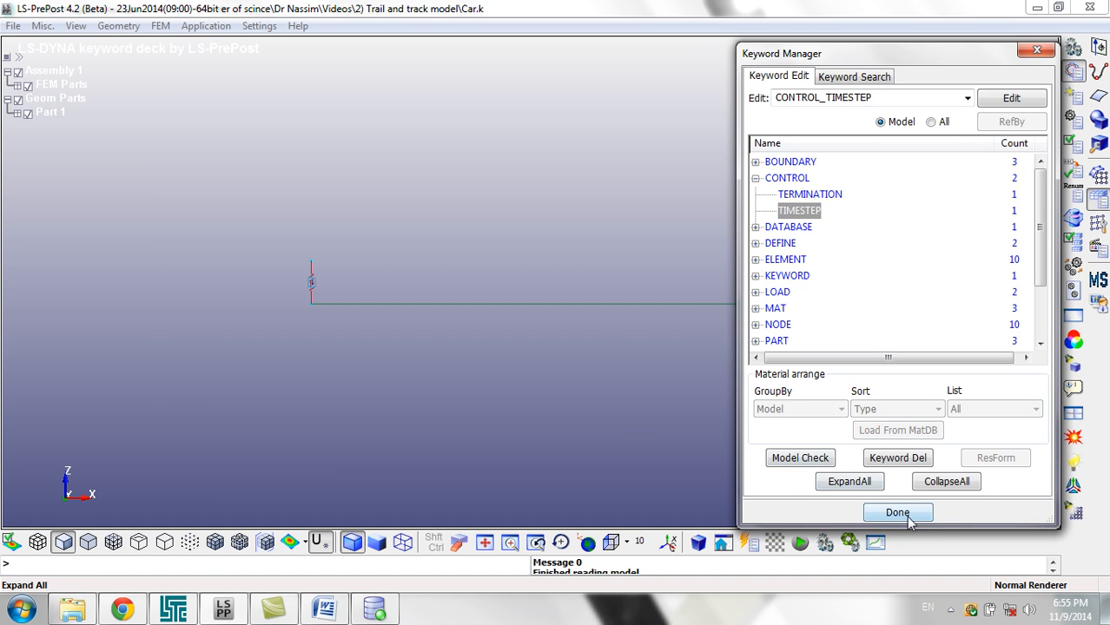
click(897, 513)
- Save the keyword file over the existing Car.k
key(ctrl+s)
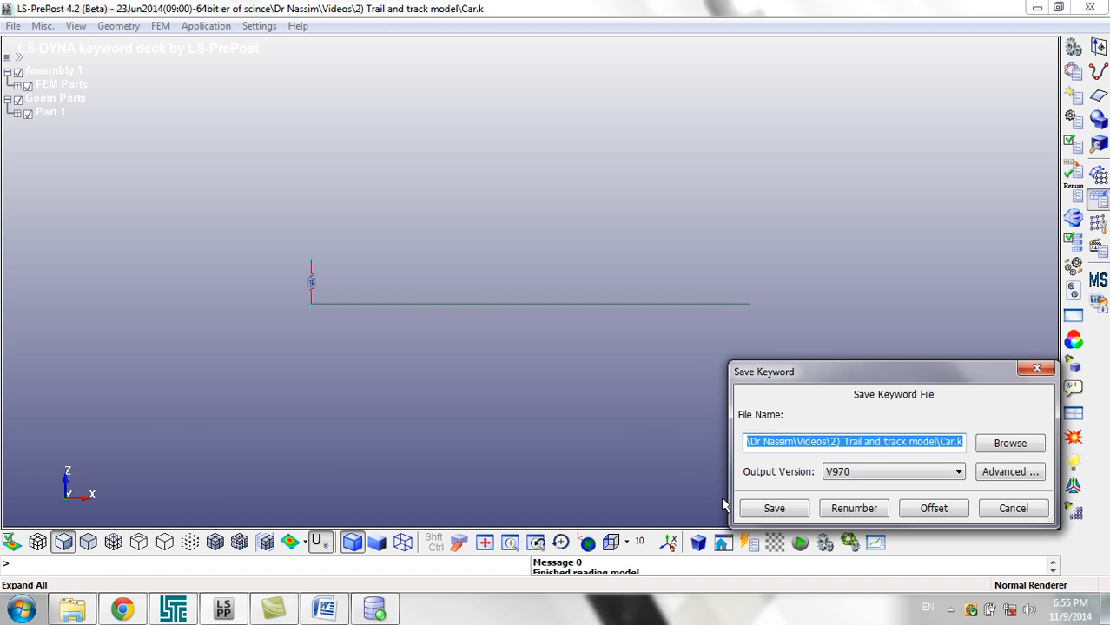
click(771, 508)
click(631, 372)
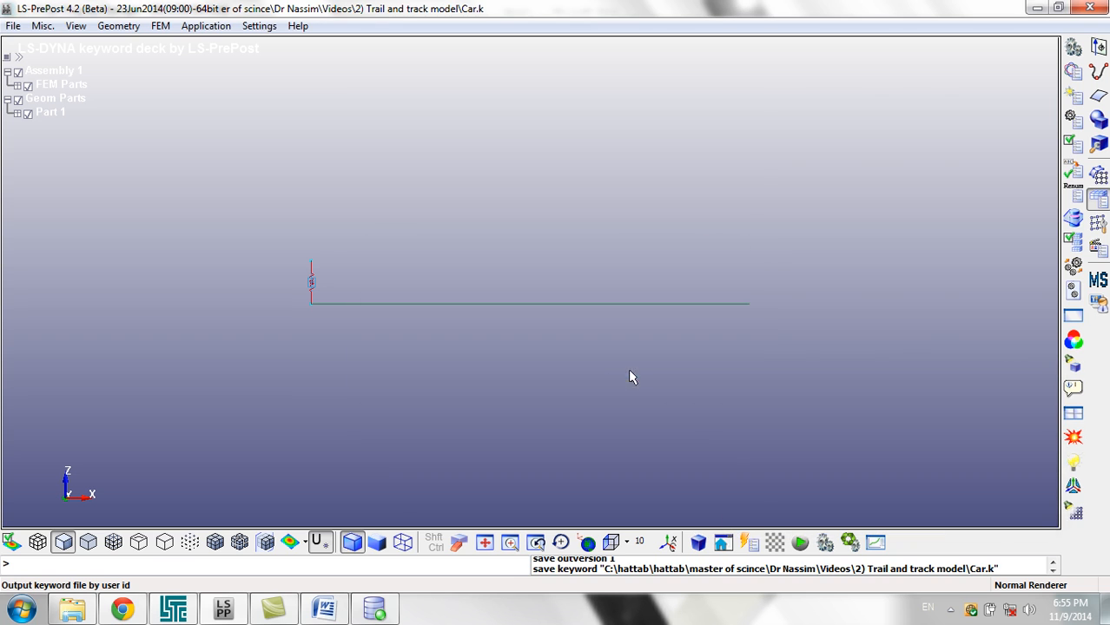
- Switch to the LS-DYNA Program Manager, rerun the last analysis on Car.k and close the solver window
click(189, 606)
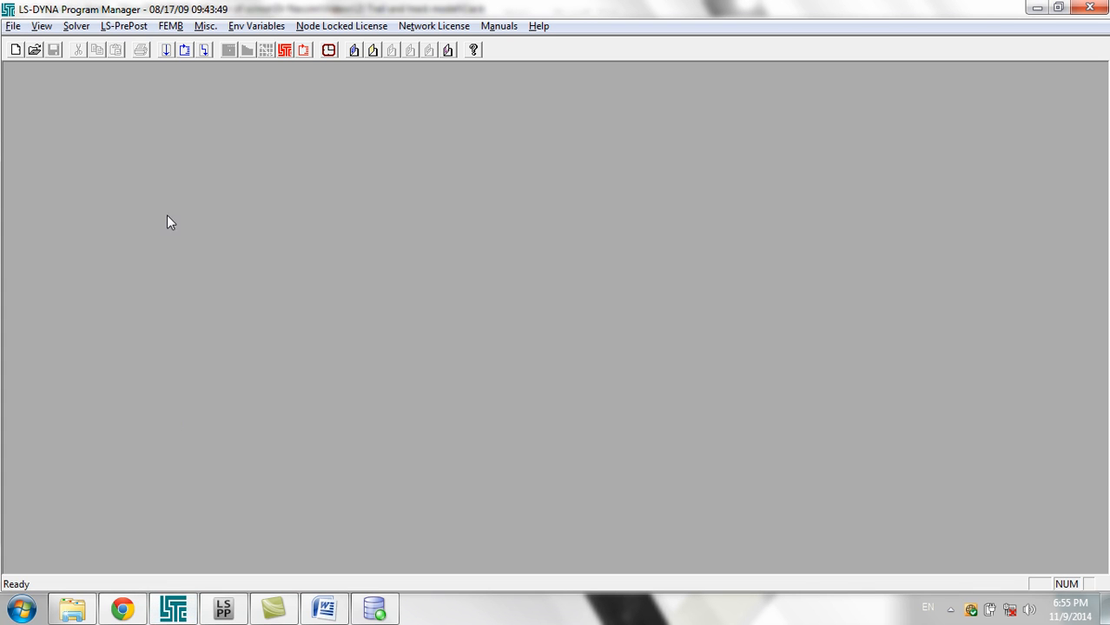
click(179, 49)
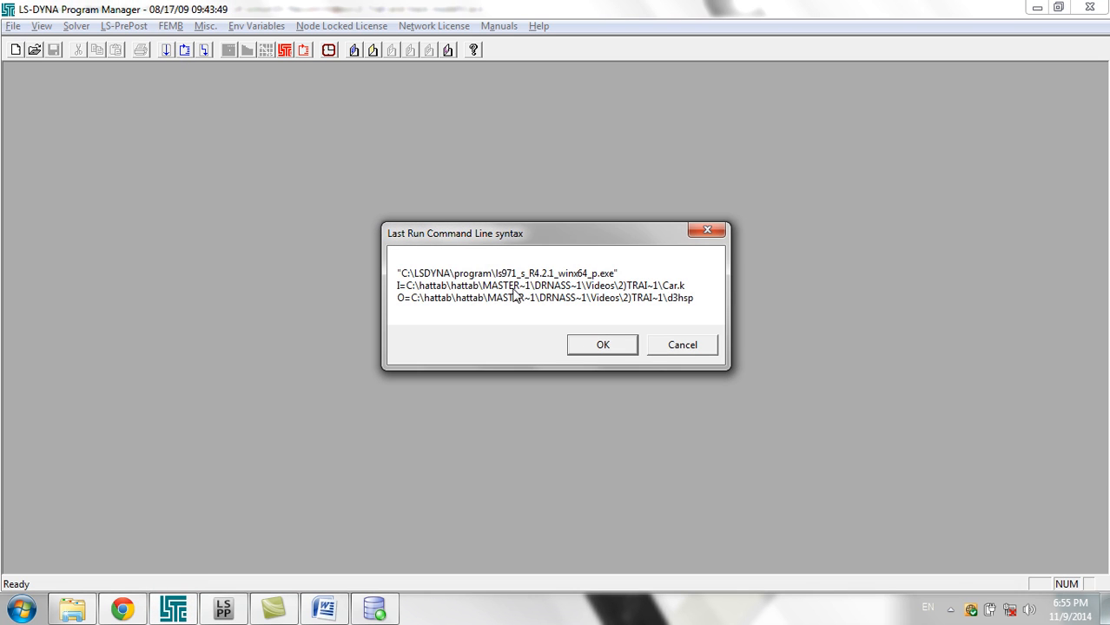
click(588, 342)
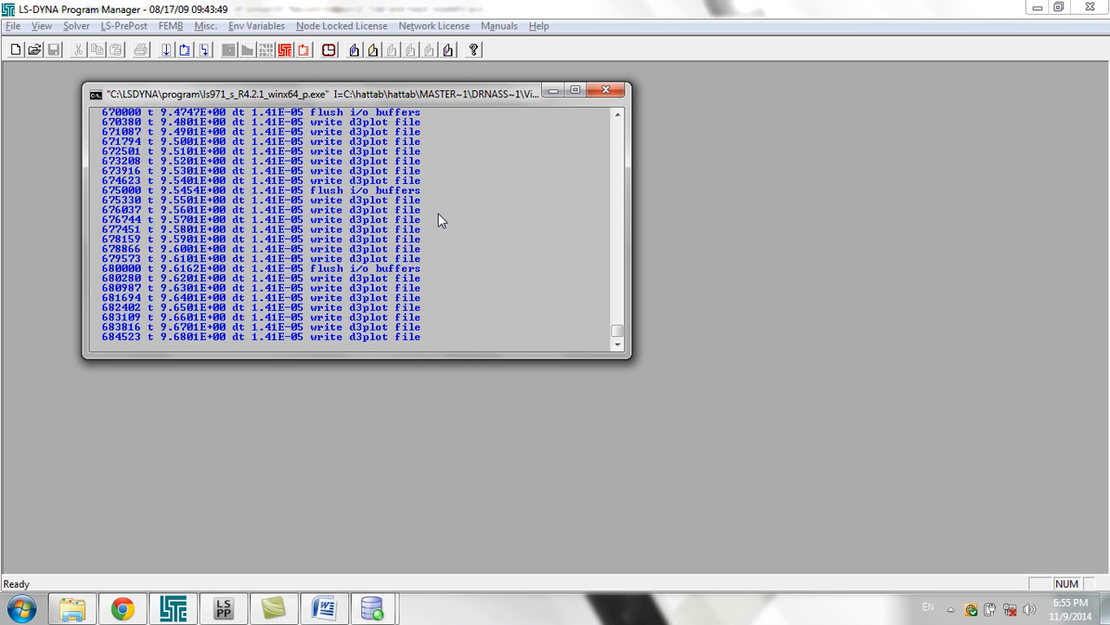
click(603, 92)
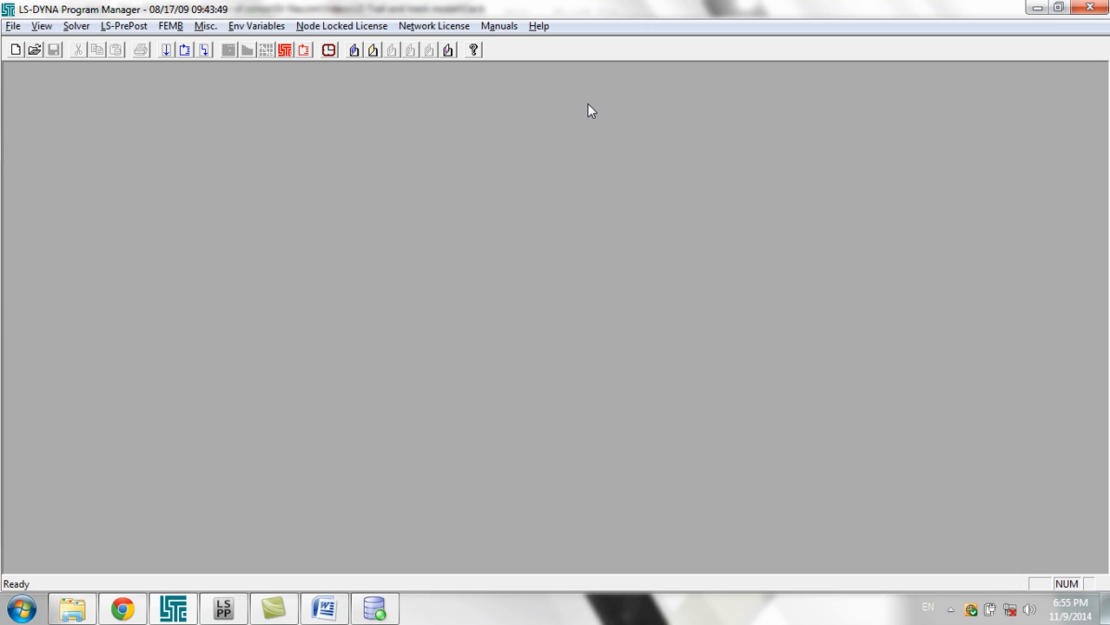
- Return to LS-PrePost and open the new d3plot binary plot file
click(239, 608)
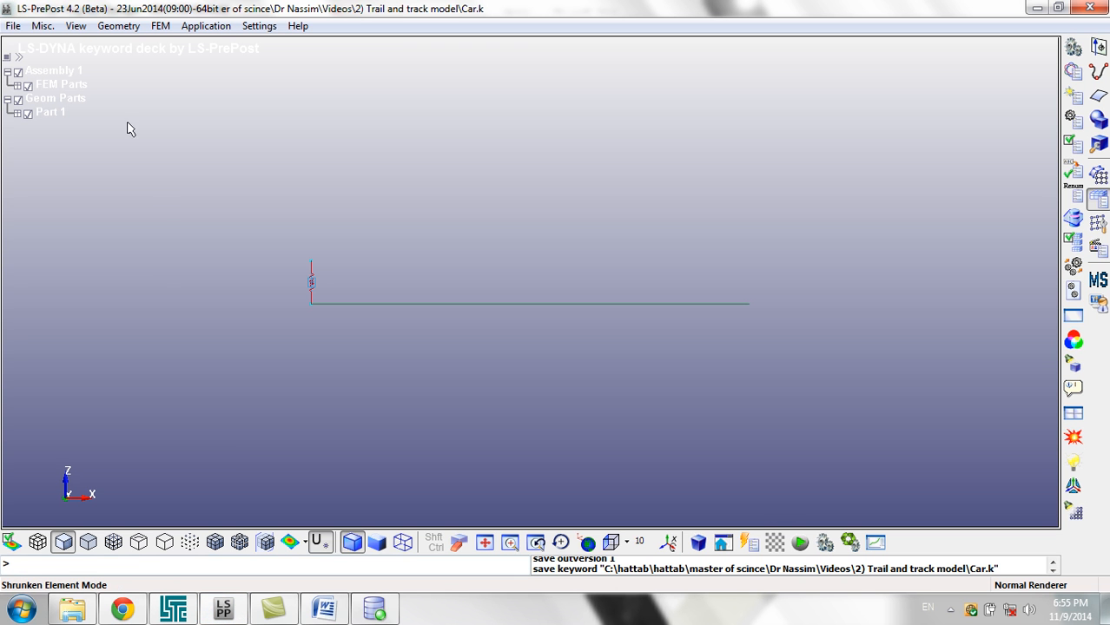
click(25, 27)
mouse_move(30, 62)
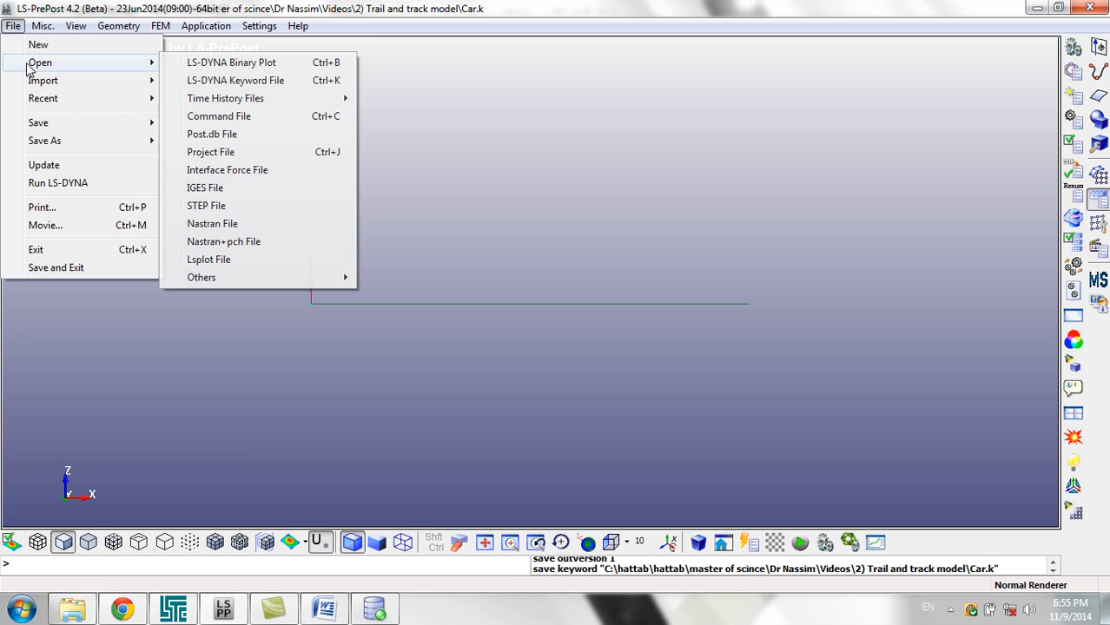
click(260, 66)
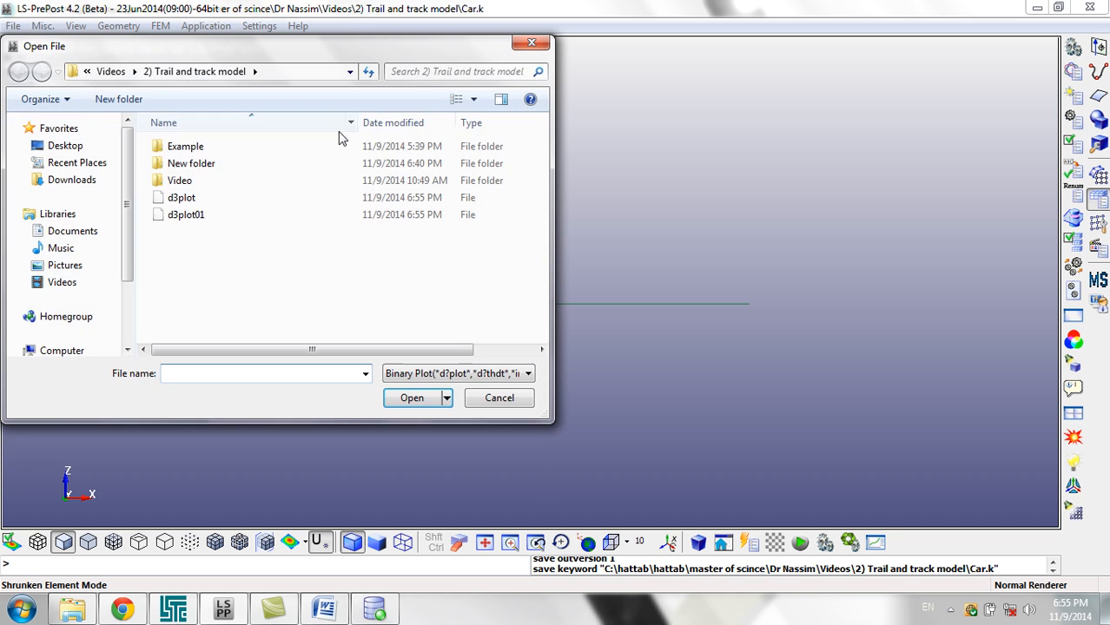
double_click(183, 199)
- Play the results animation forward, stop it and move through the states to state 881
shift+drag(191, 280, 280, 329)
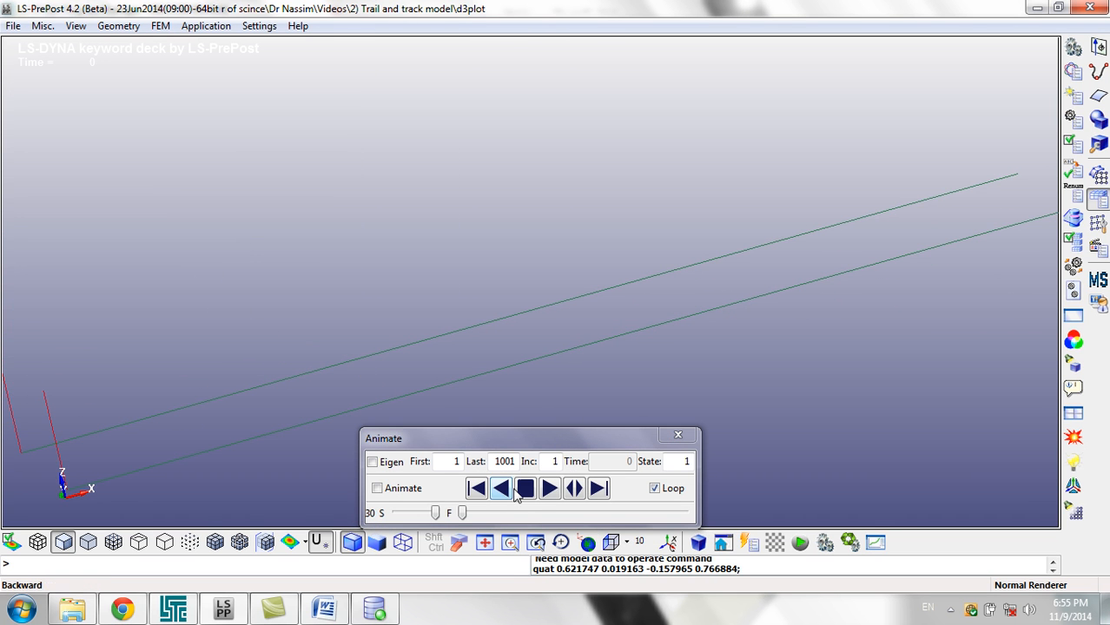
click(547, 489)
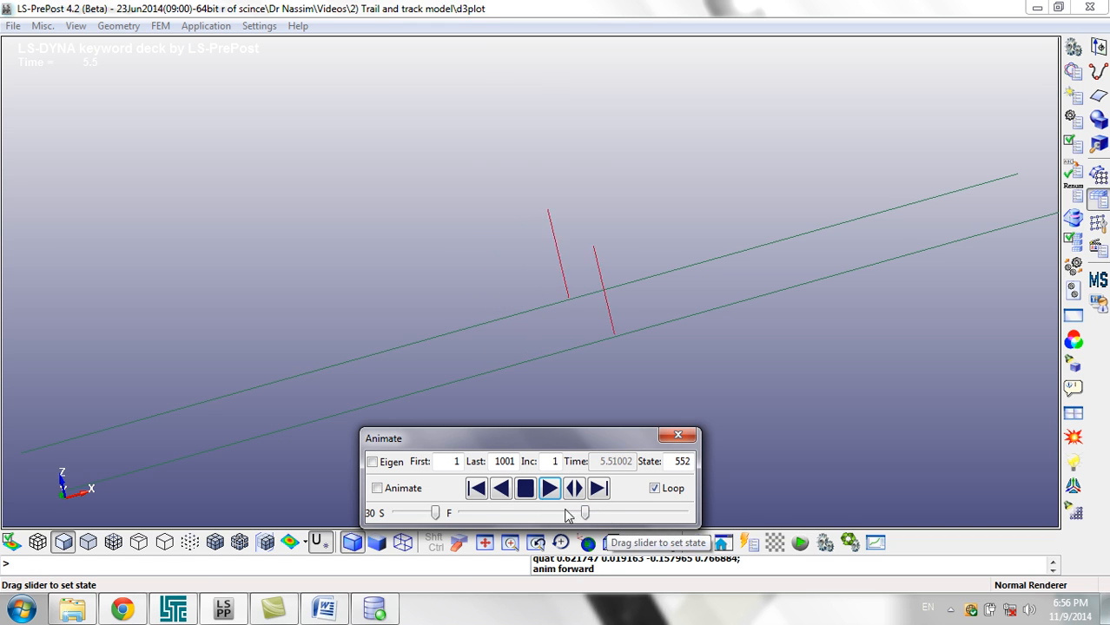
click(526, 490)
drag(605, 516, 626, 523)
scroll(627, 518, up, 6)
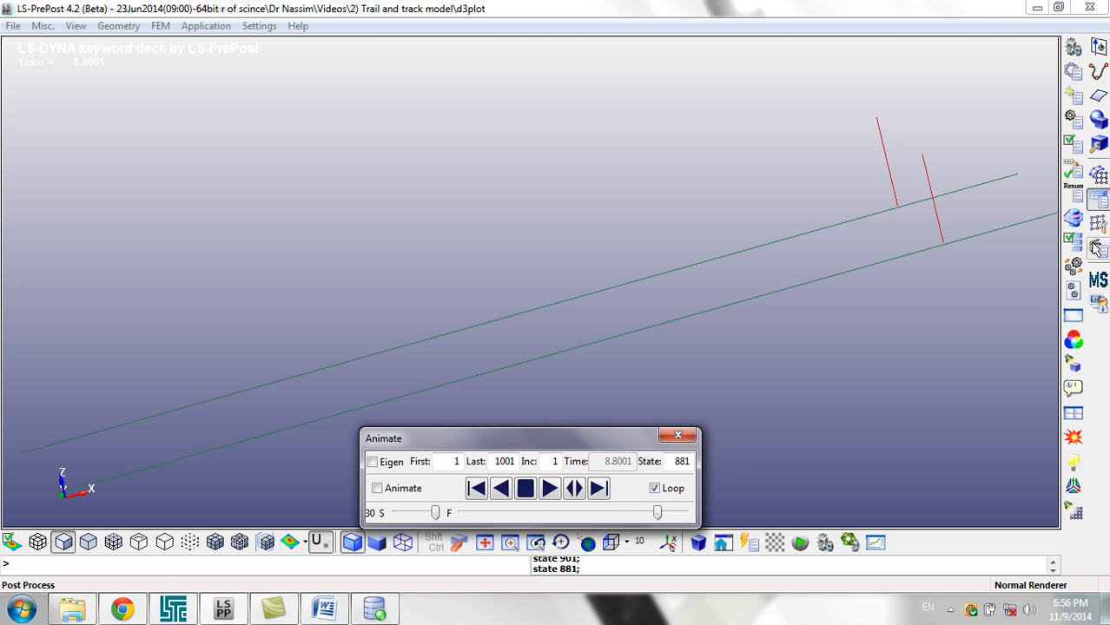
- Plot the nodal Z-displacement history of node 2 at the top of the car, review the curve and close the plot
click(1096, 248)
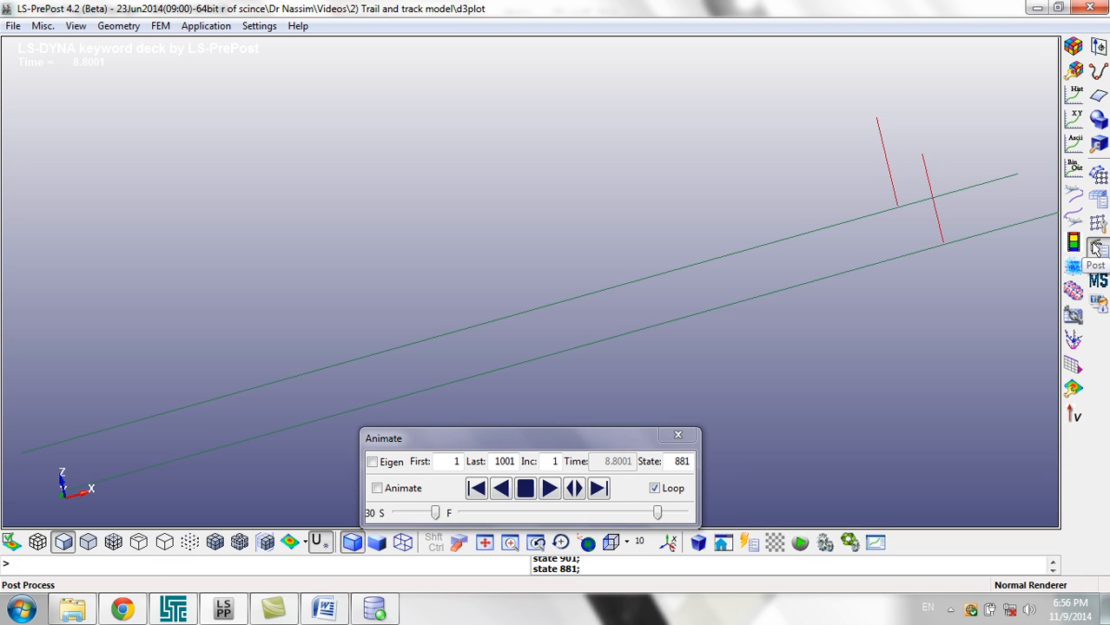
click(1076, 96)
drag(807, 58, 609, 50)
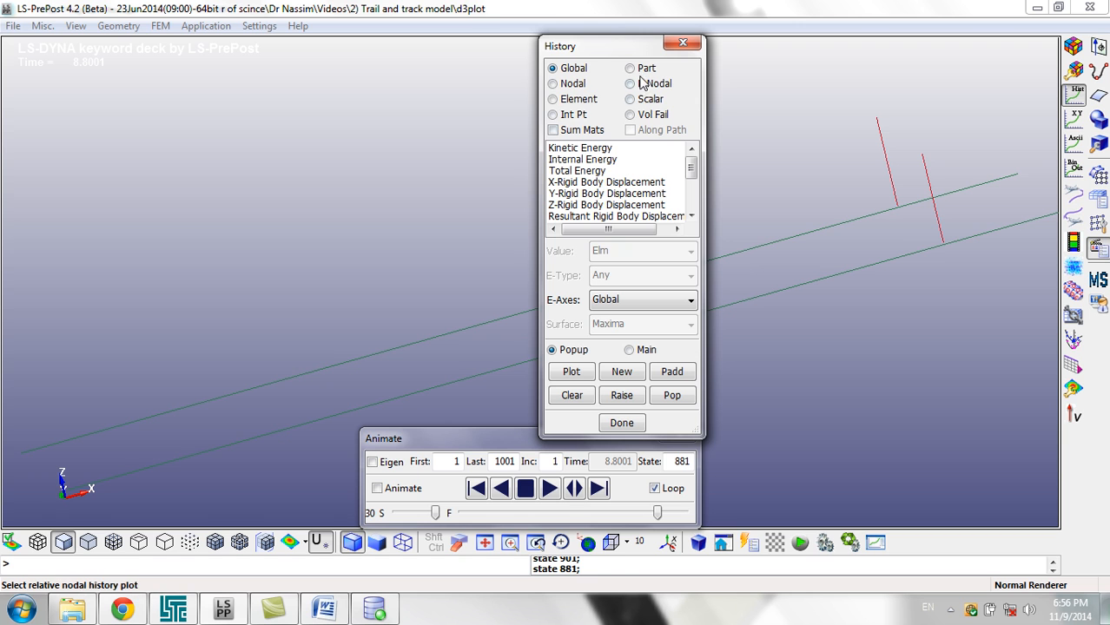
click(574, 86)
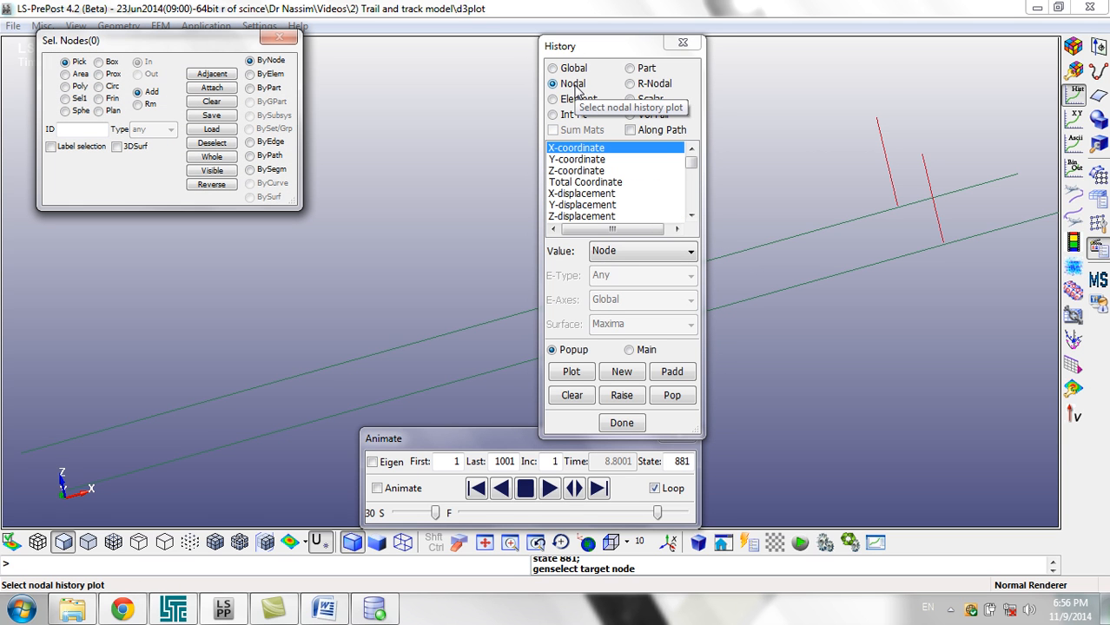
click(581, 217)
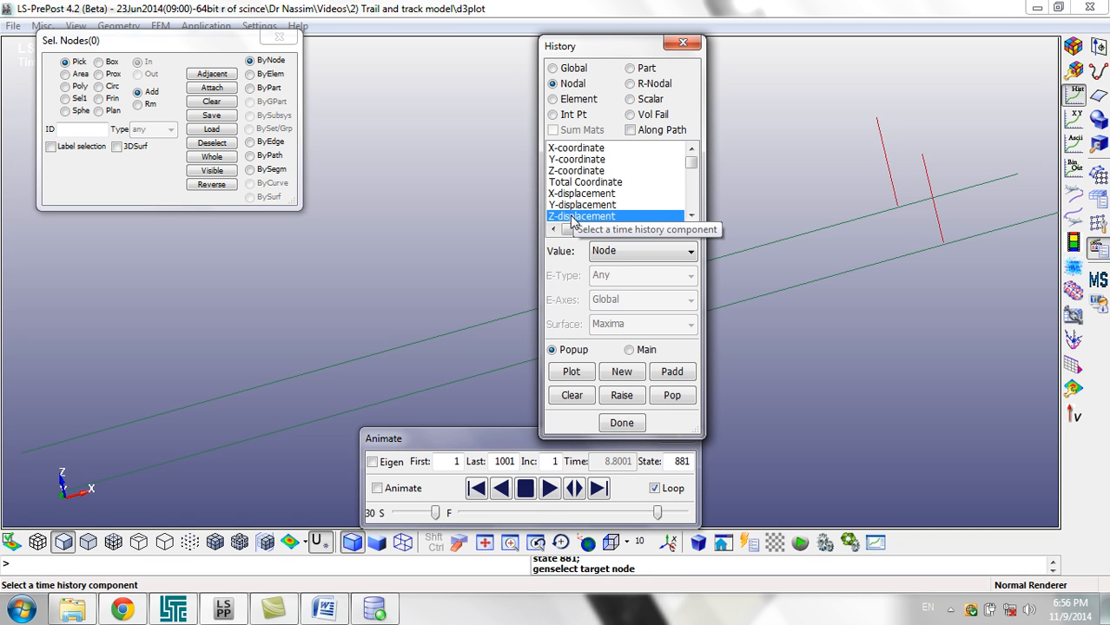
click(923, 156)
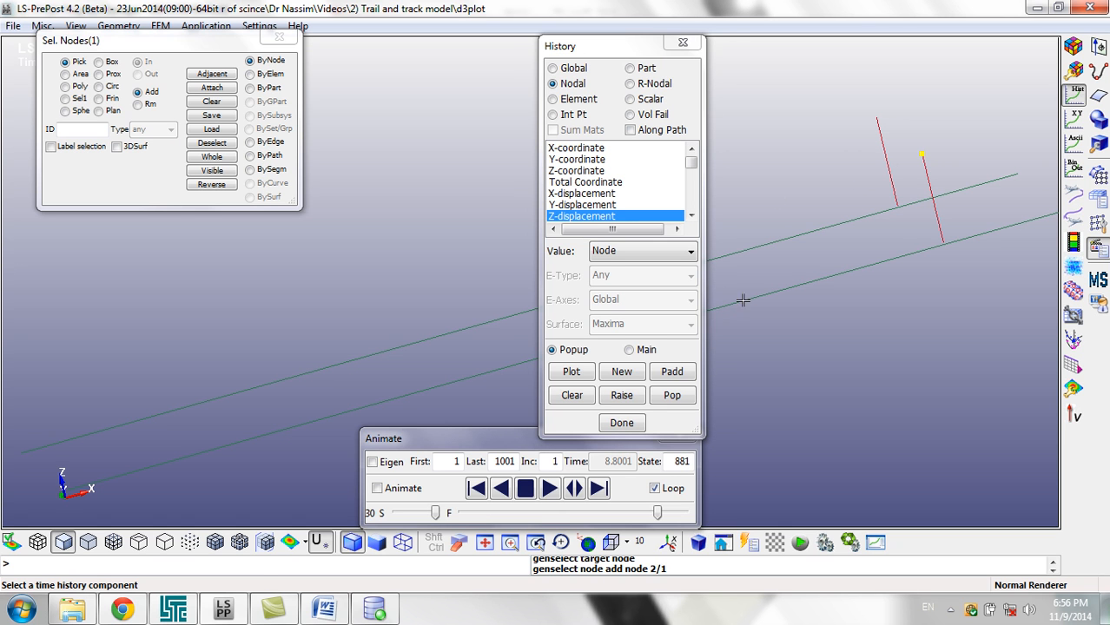
click(573, 373)
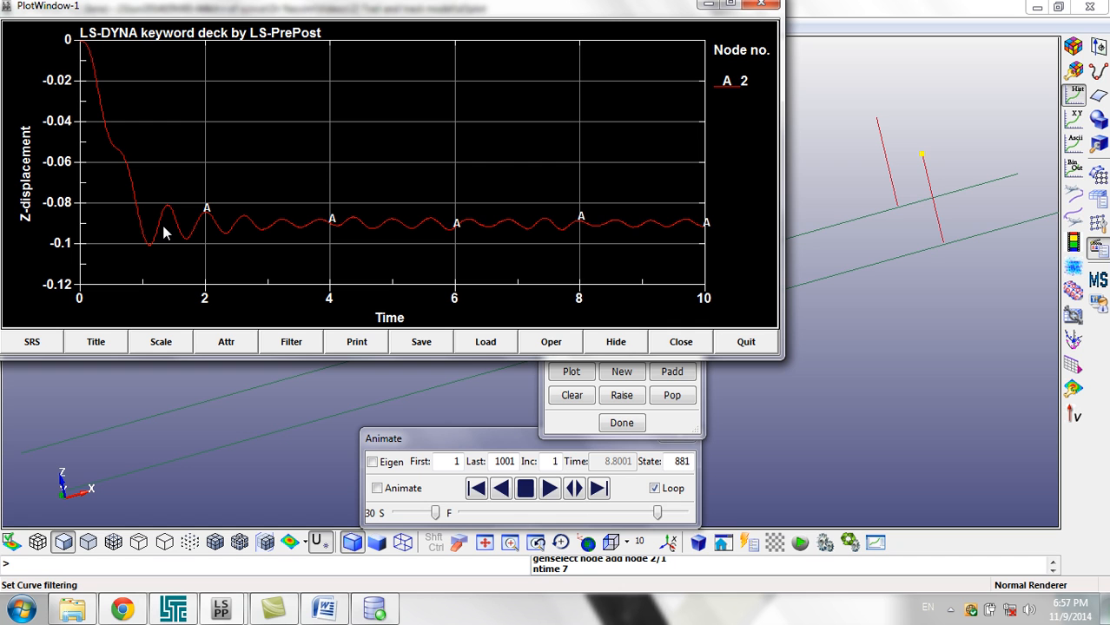
click(746, 341)
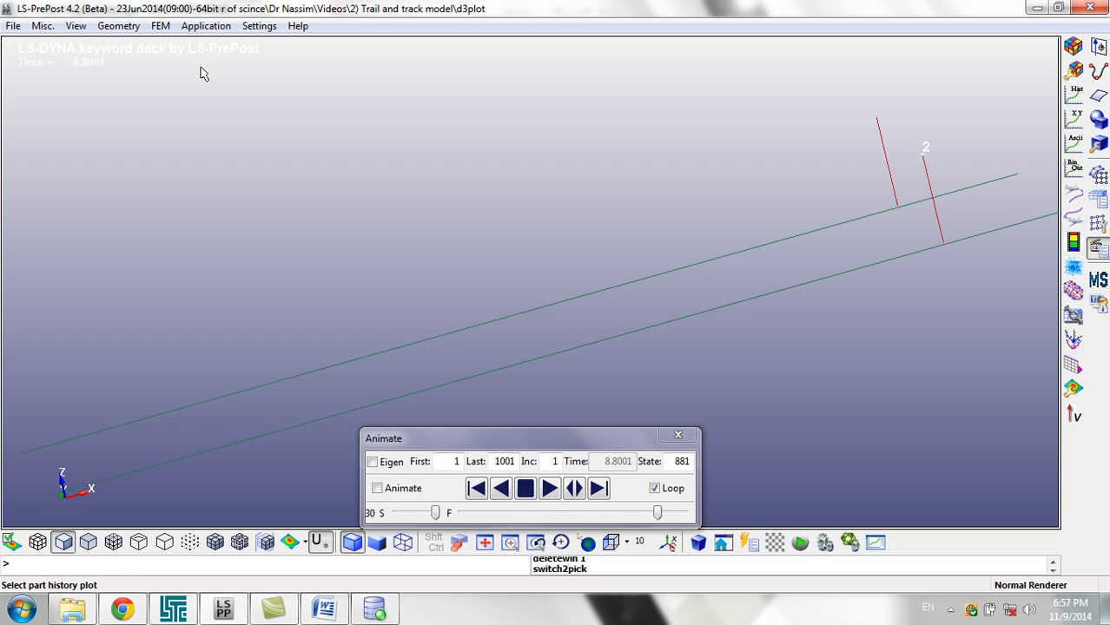
- Start a new session, closing the existing results, and open the keyword file Car.k
click(10, 26)
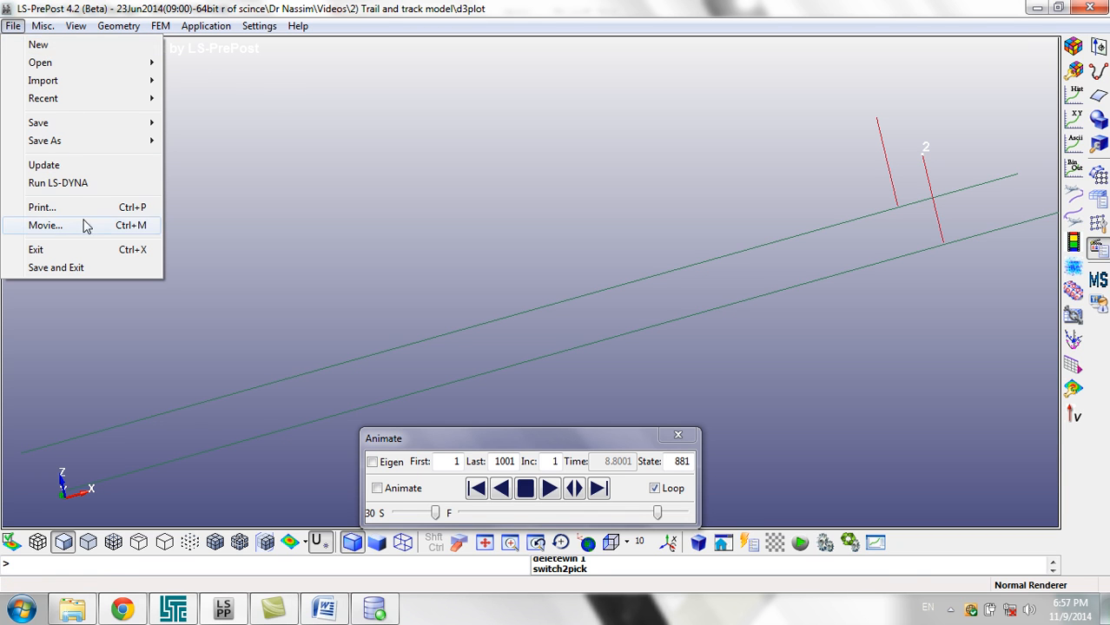
click(77, 45)
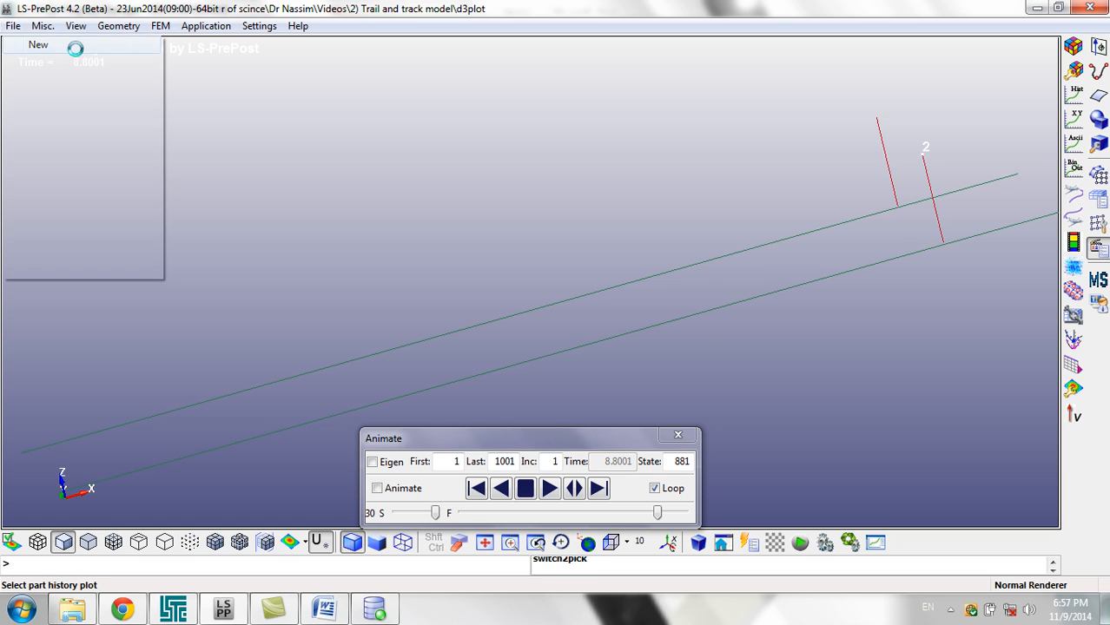
click(492, 366)
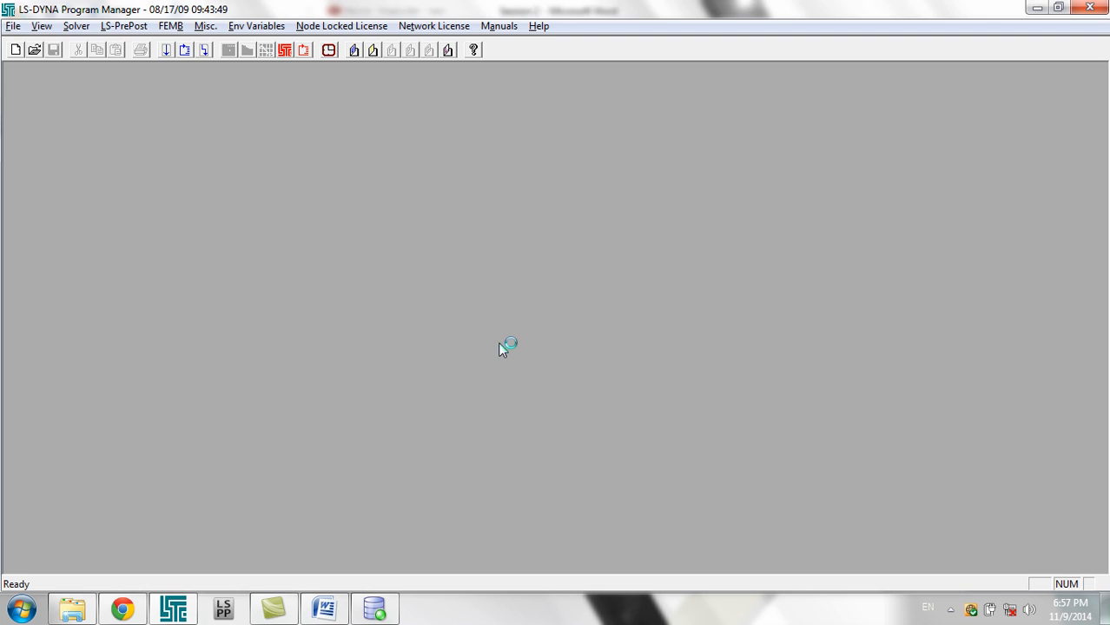
click(224, 613)
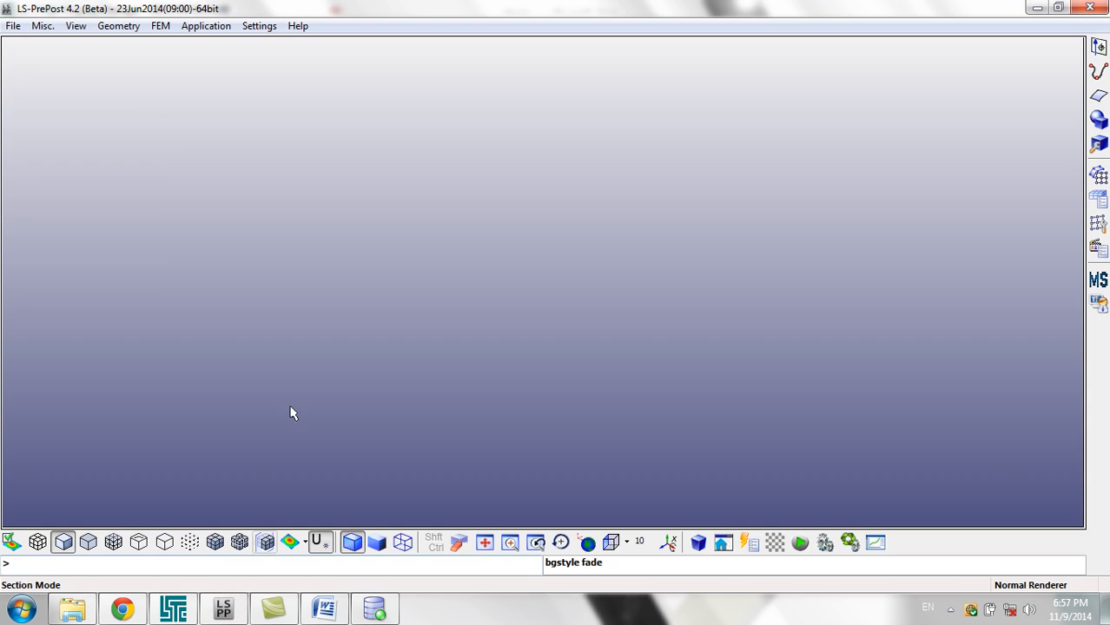
click(12, 26)
mouse_move(29, 63)
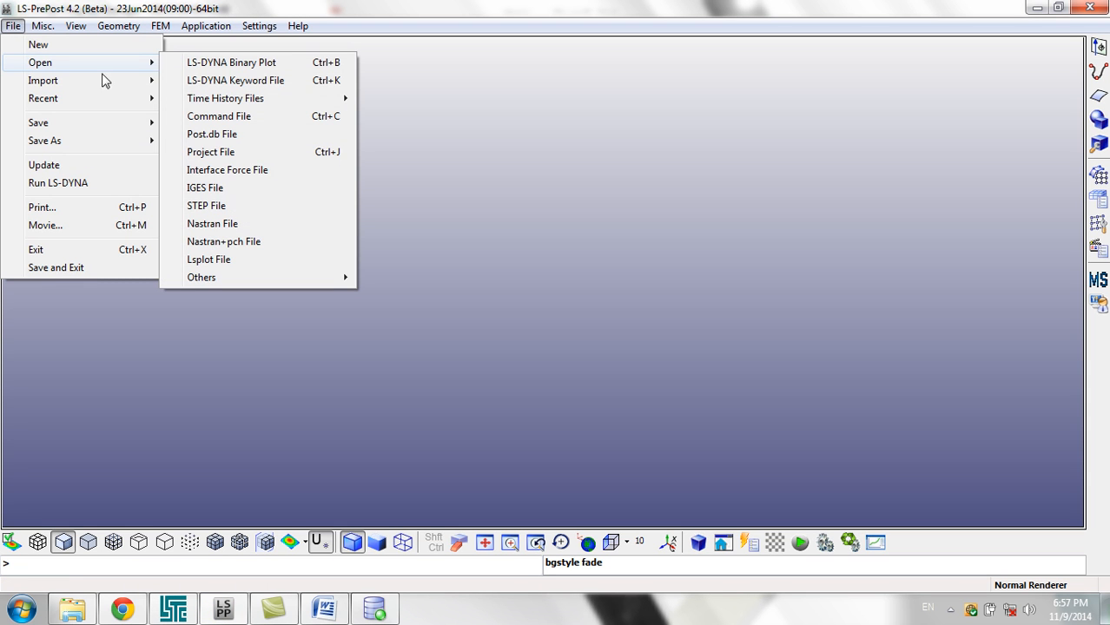
click(243, 81)
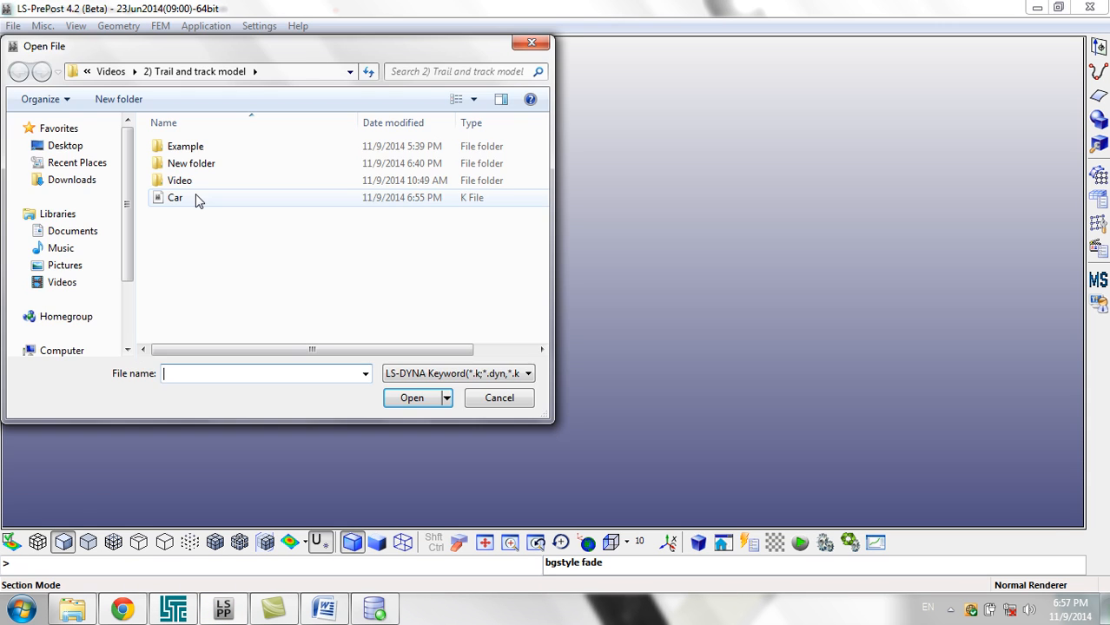
double_click(195, 198)
- Set the time step scale factor TSSFAC in *CONTROL_TIMESTEP to 0.005 and save the keyword change
click(1075, 71)
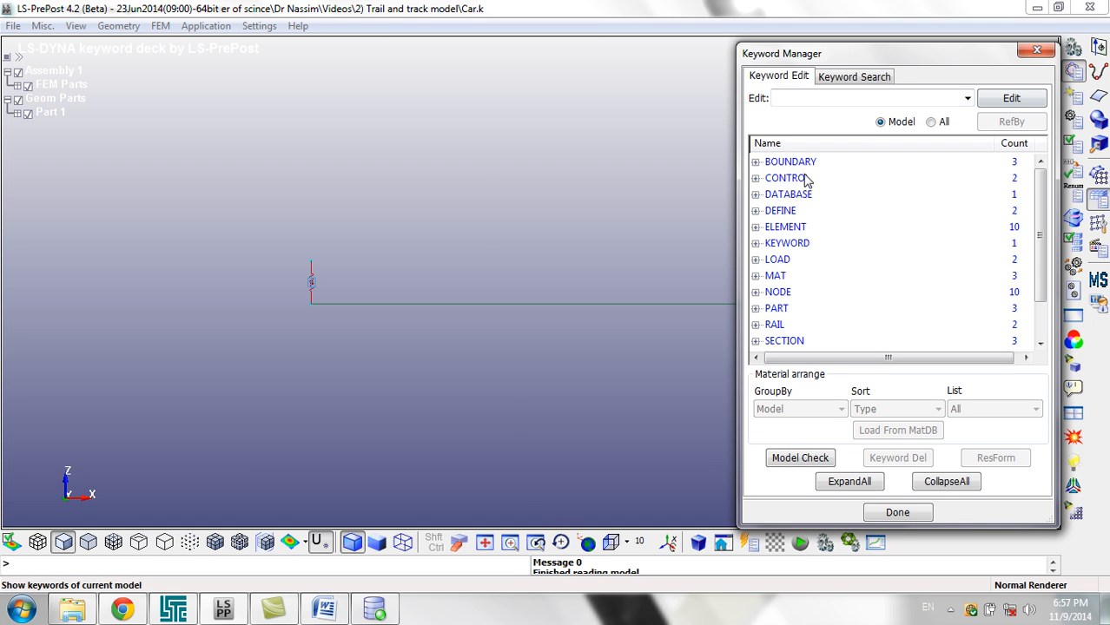
double_click(800, 163)
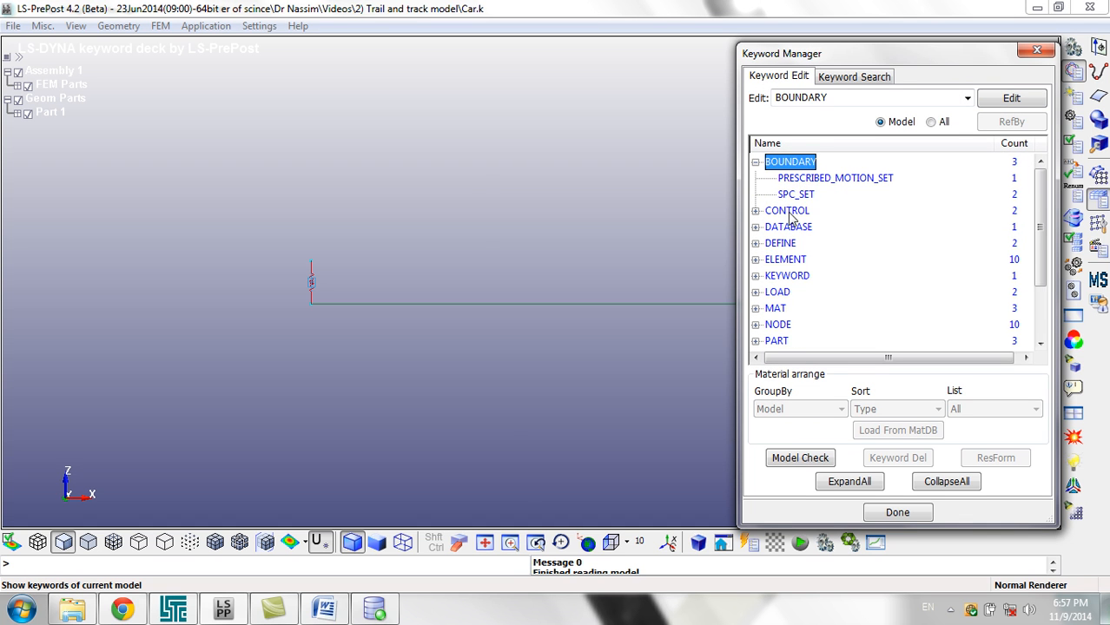
double_click(791, 213)
double_click(793, 242)
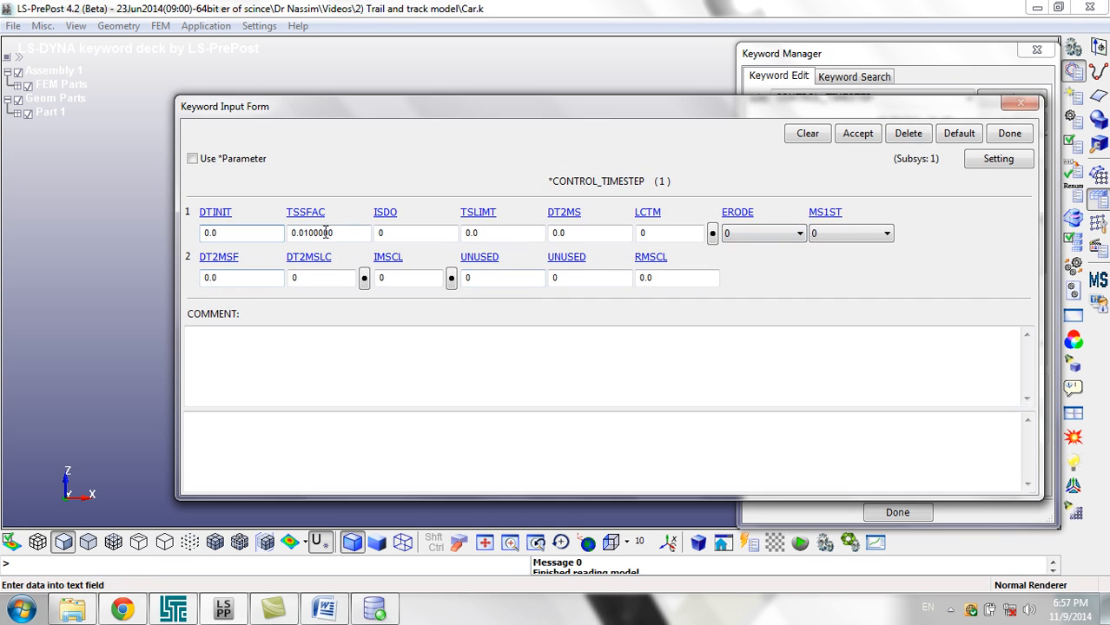
double_click(306, 233)
text(0.005)
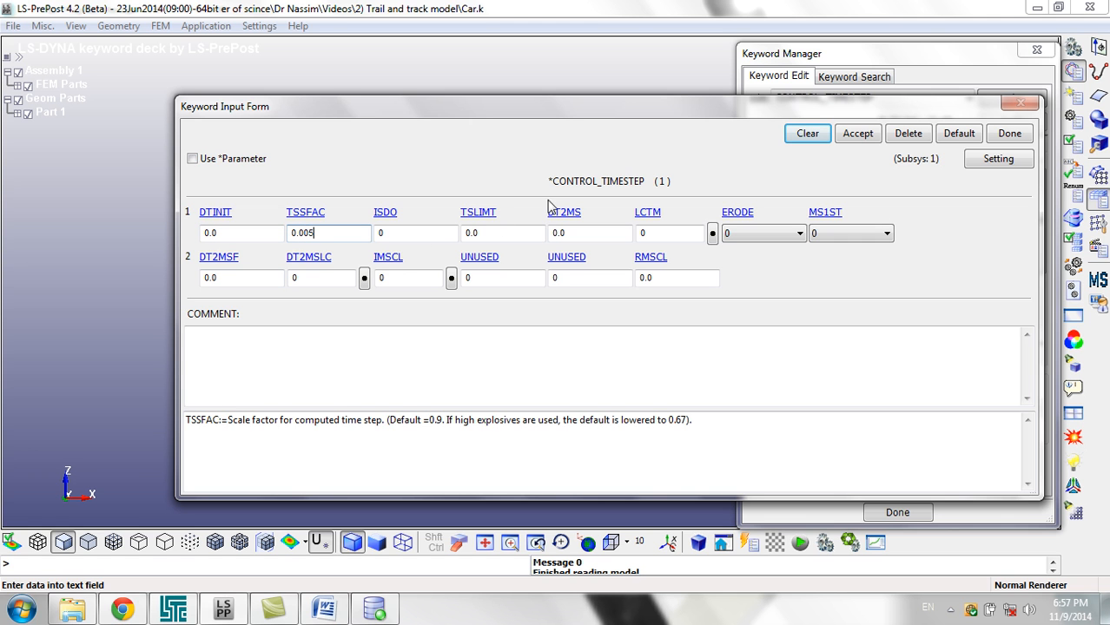
click(858, 136)
click(1009, 133)
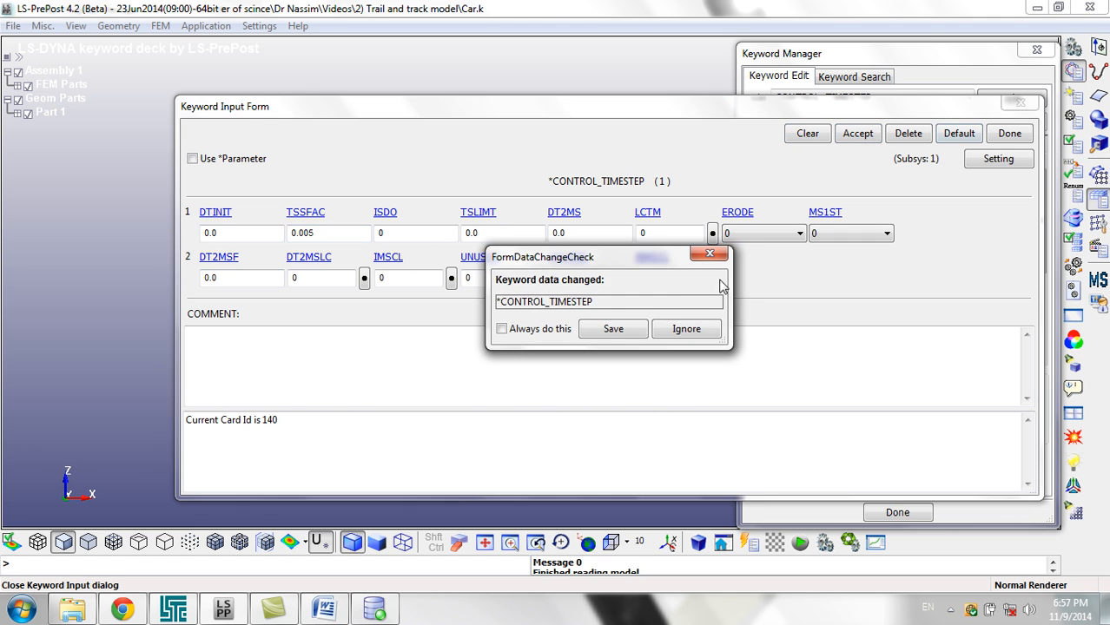
click(612, 327)
click(895, 514)
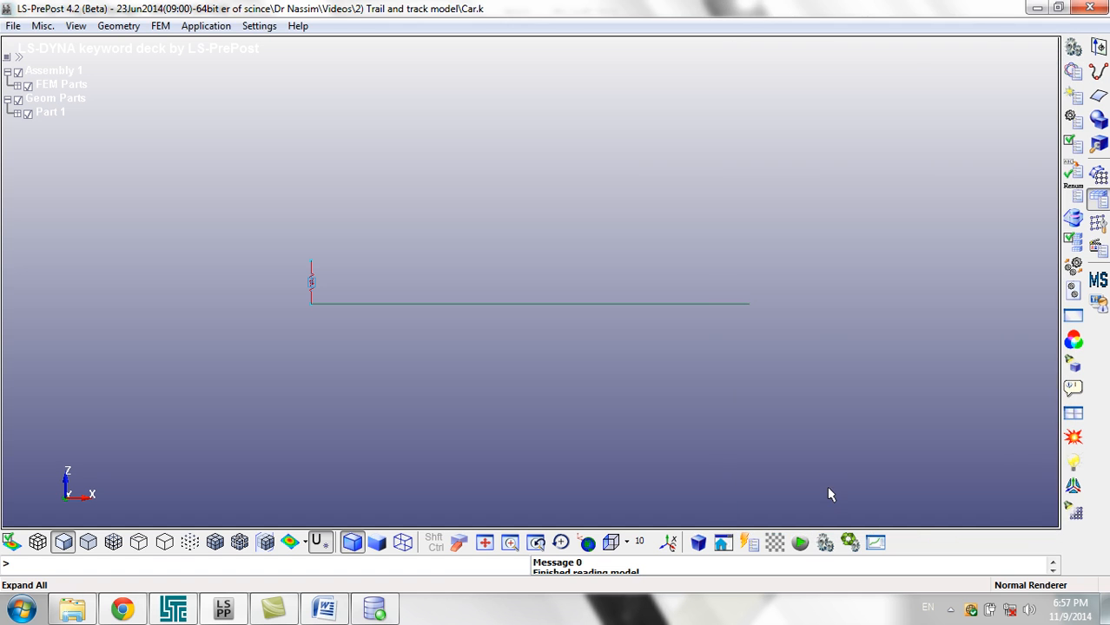
- Save the keyword model in V970 format, overwriting the existing Car.k file
key(ctrl+s)
click(774, 511)
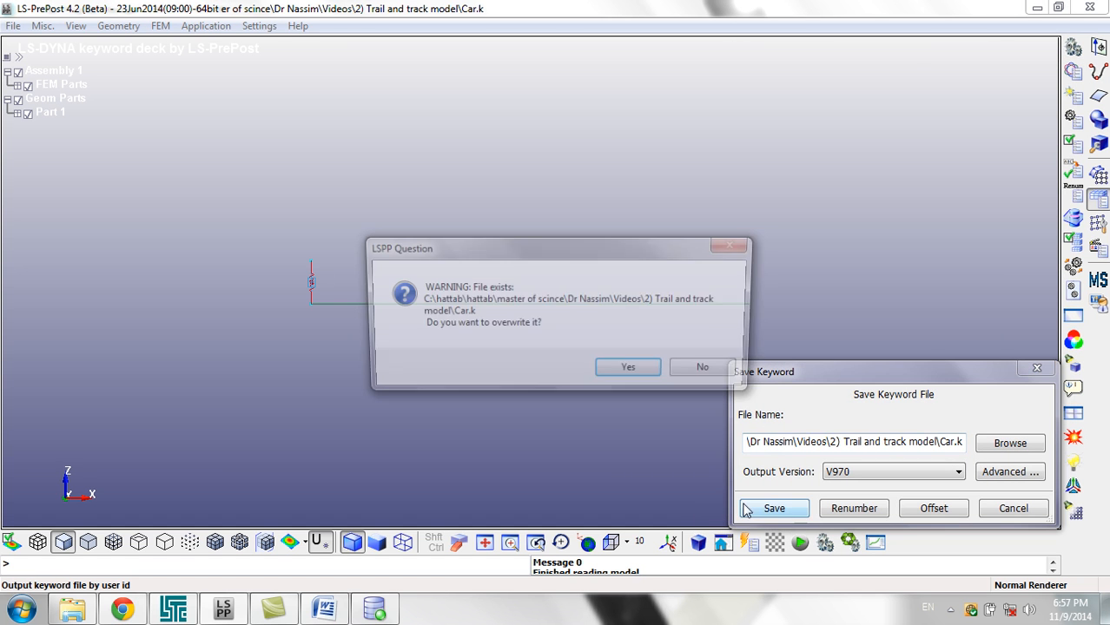
click(629, 372)
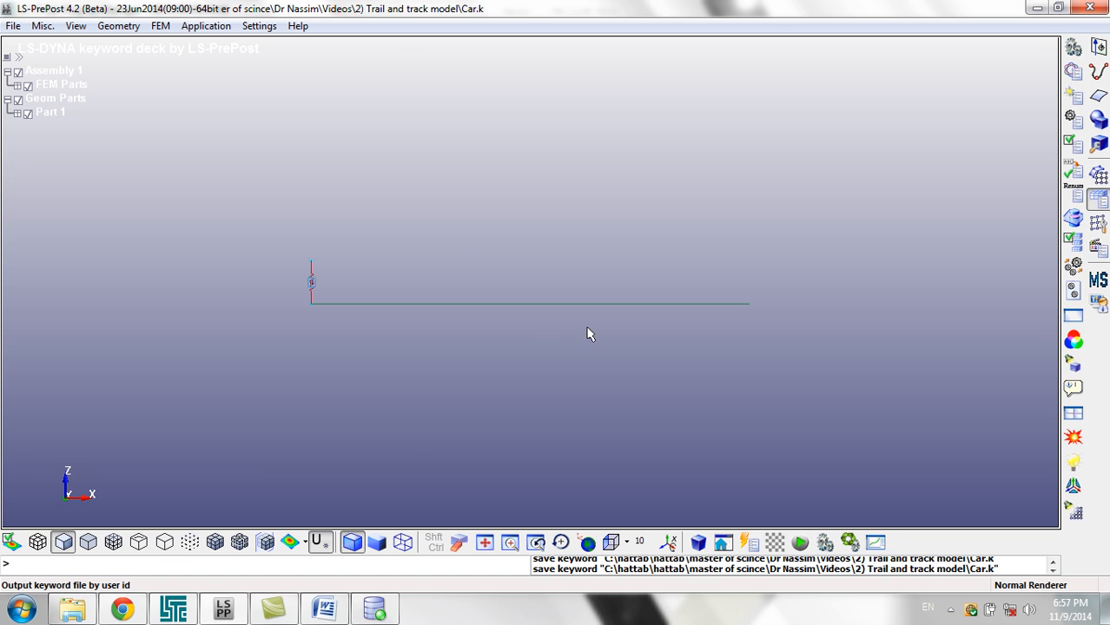
- Switch to the LS-DYNA Program Manager, run the analysis on the updated Car.k and close the solver window
click(173, 609)
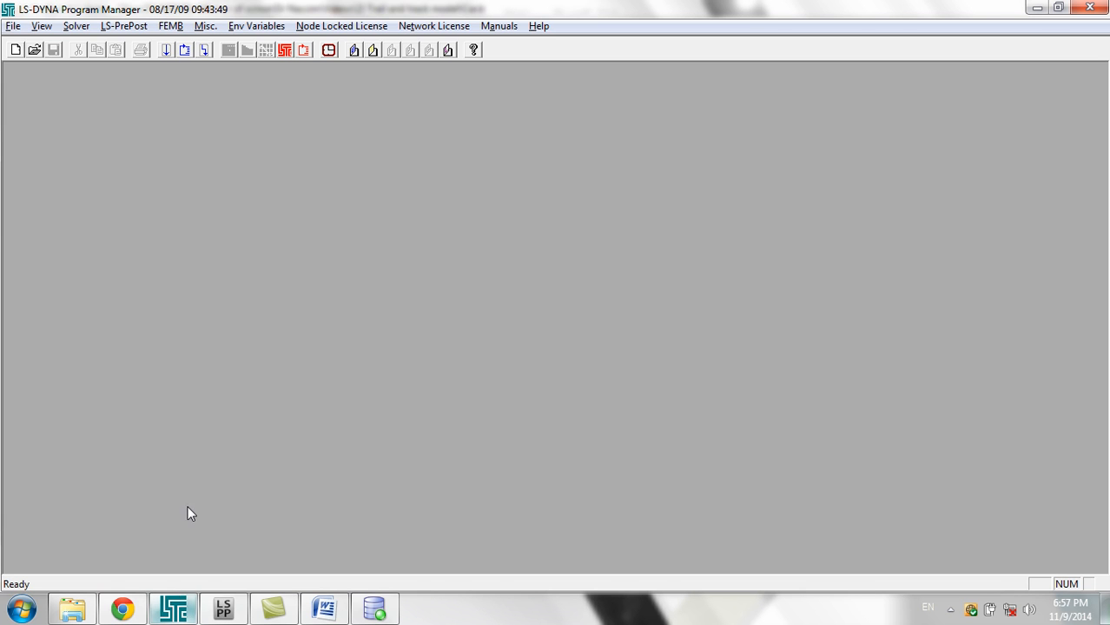
click(184, 50)
click(603, 346)
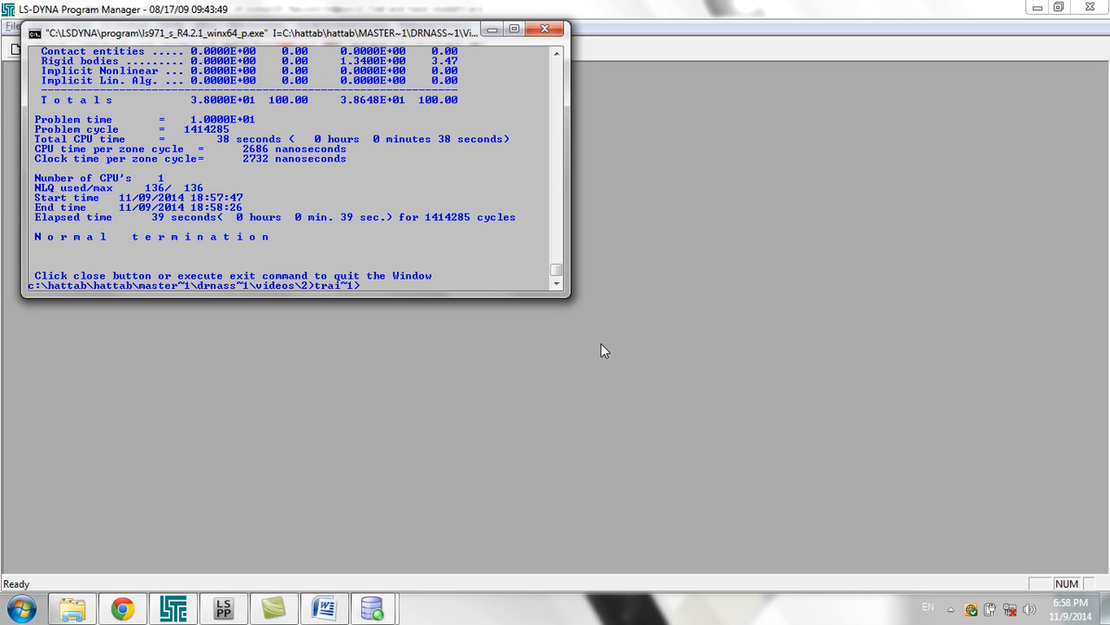
click(554, 29)
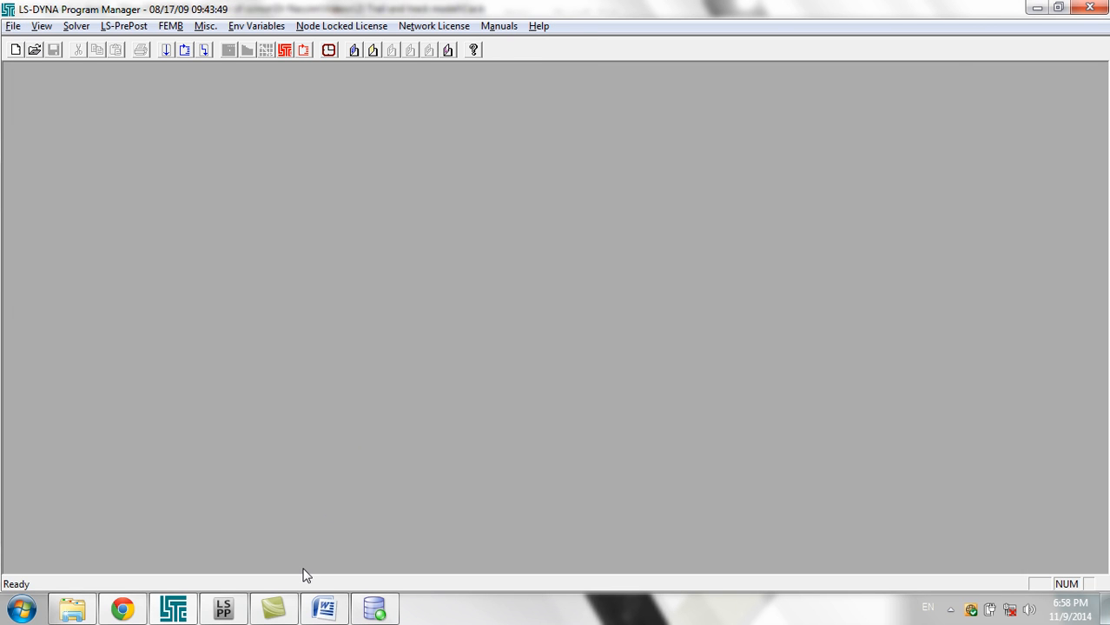
- Switch back to LS-PrePost, open the recalculated d3plot binary plot and advance the results to state 11
click(238, 614)
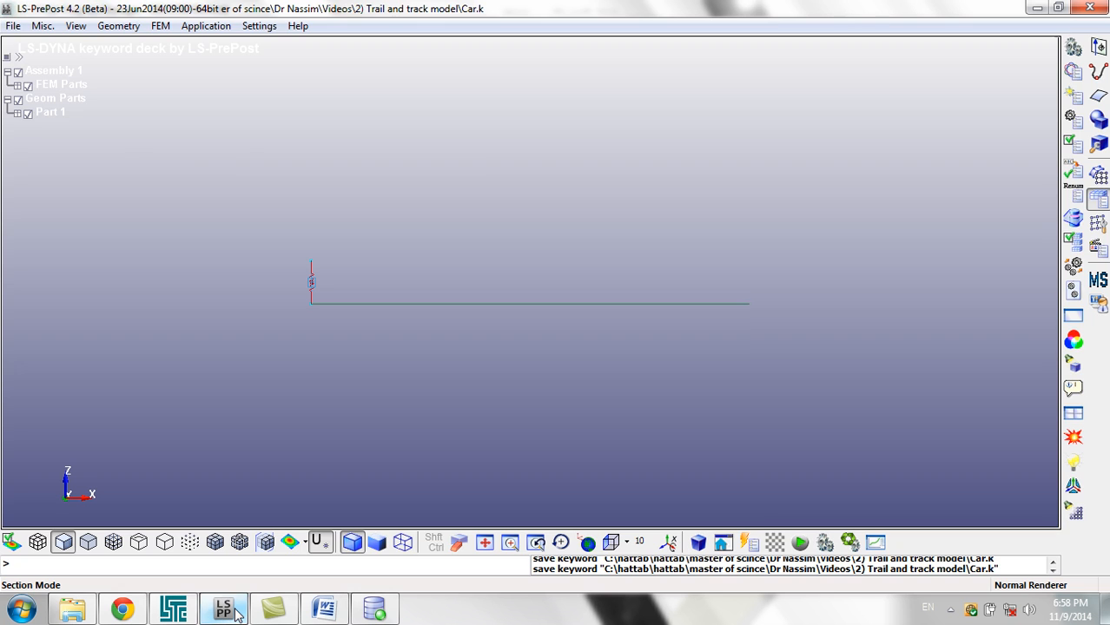
click(16, 26)
mouse_move(52, 62)
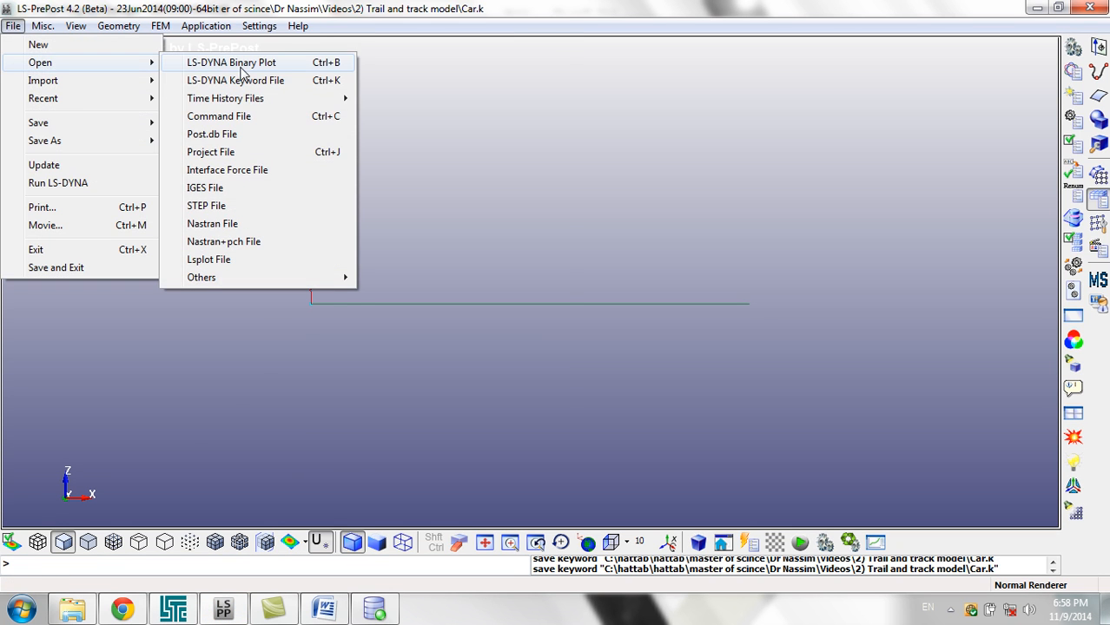
click(242, 69)
double_click(195, 193)
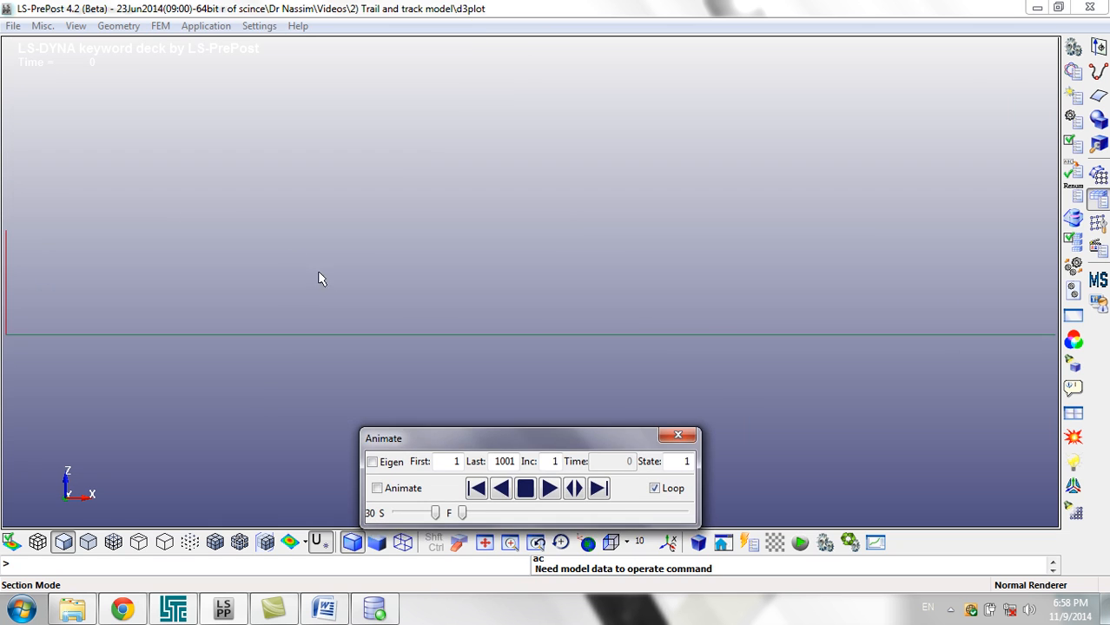
click(324, 283)
scroll(328, 296, down, 2)
shift+drag(328, 324, 466, 385)
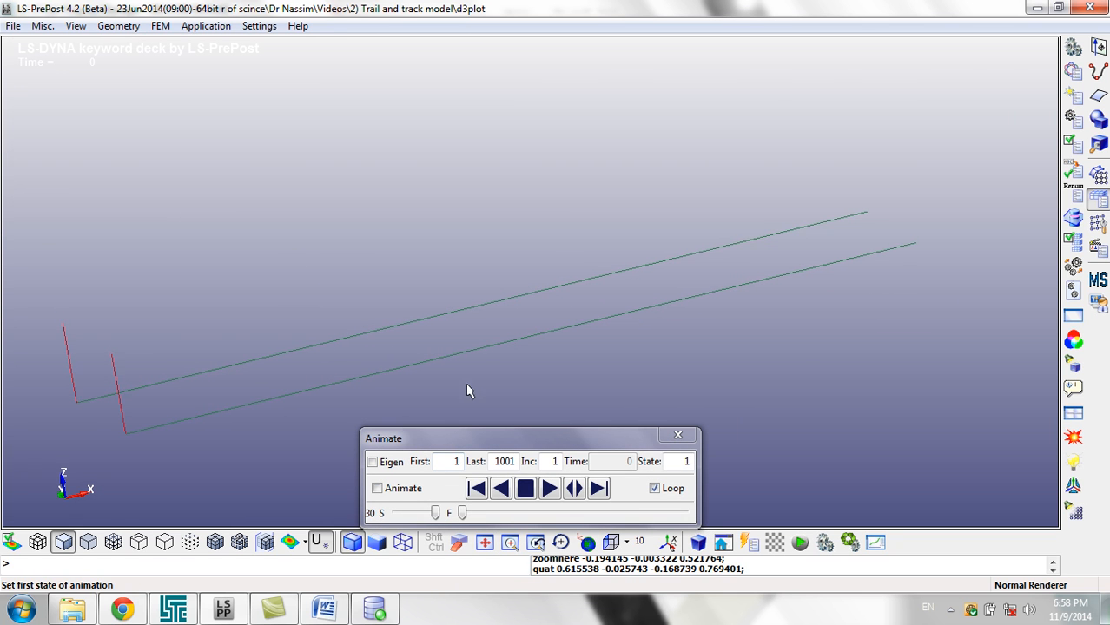
click(514, 512)
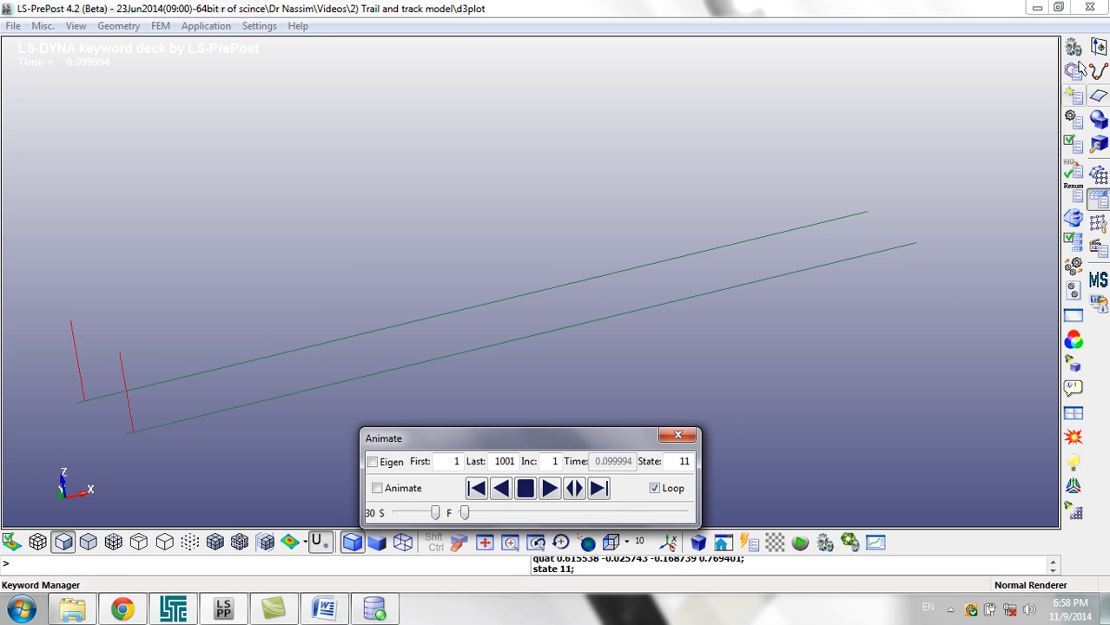
- Plot the nodal Z-displacement history of node 2 at the top of the car, then close the plot
click(1098, 247)
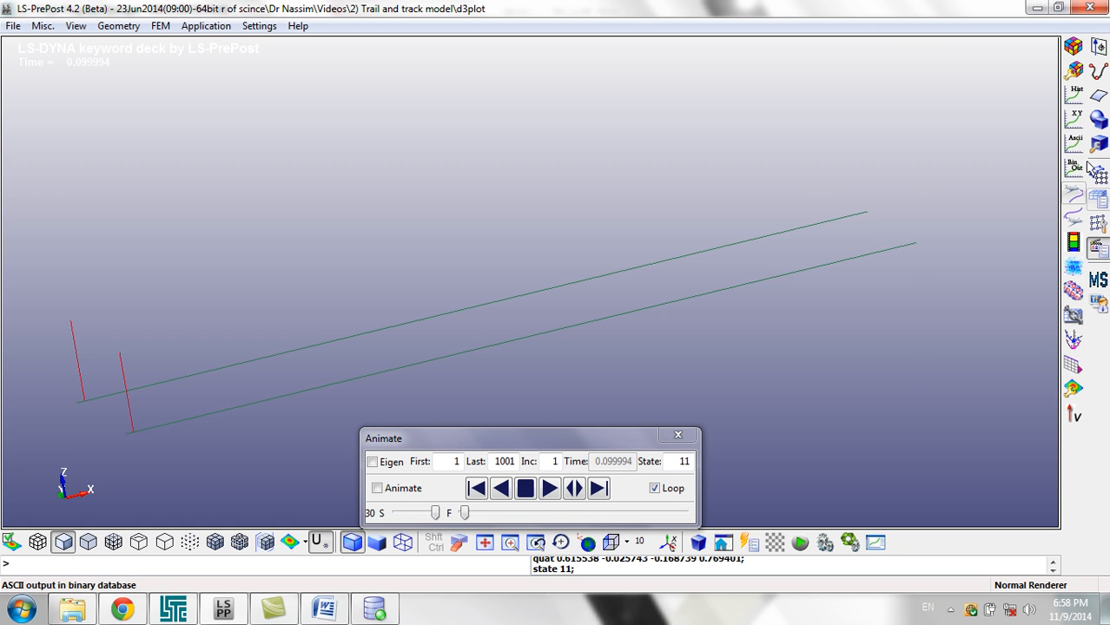
click(1076, 93)
click(769, 91)
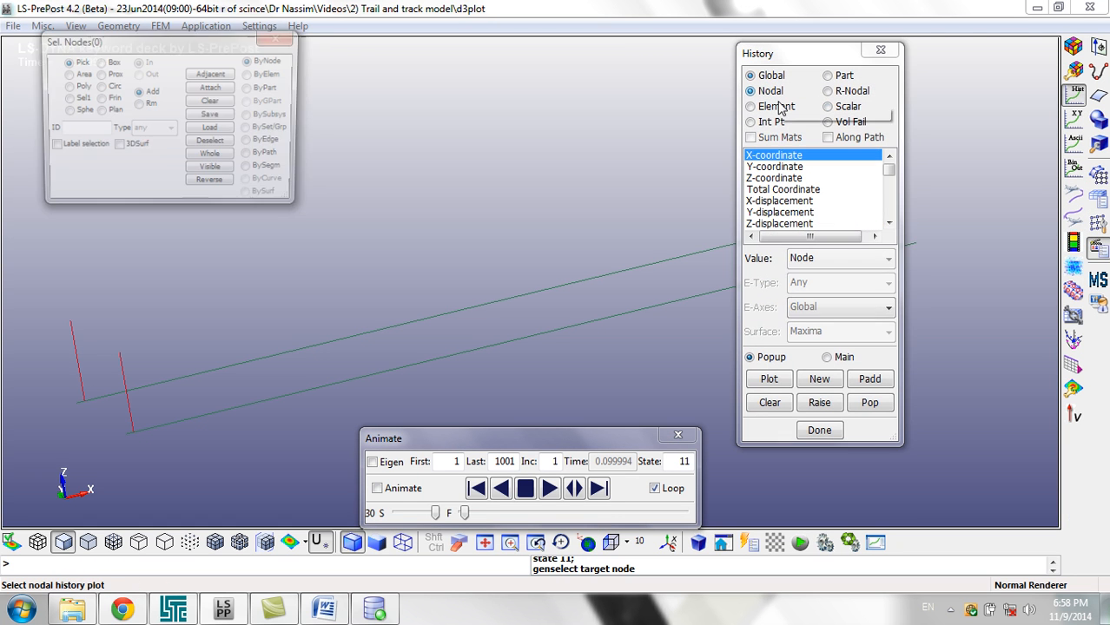
click(779, 223)
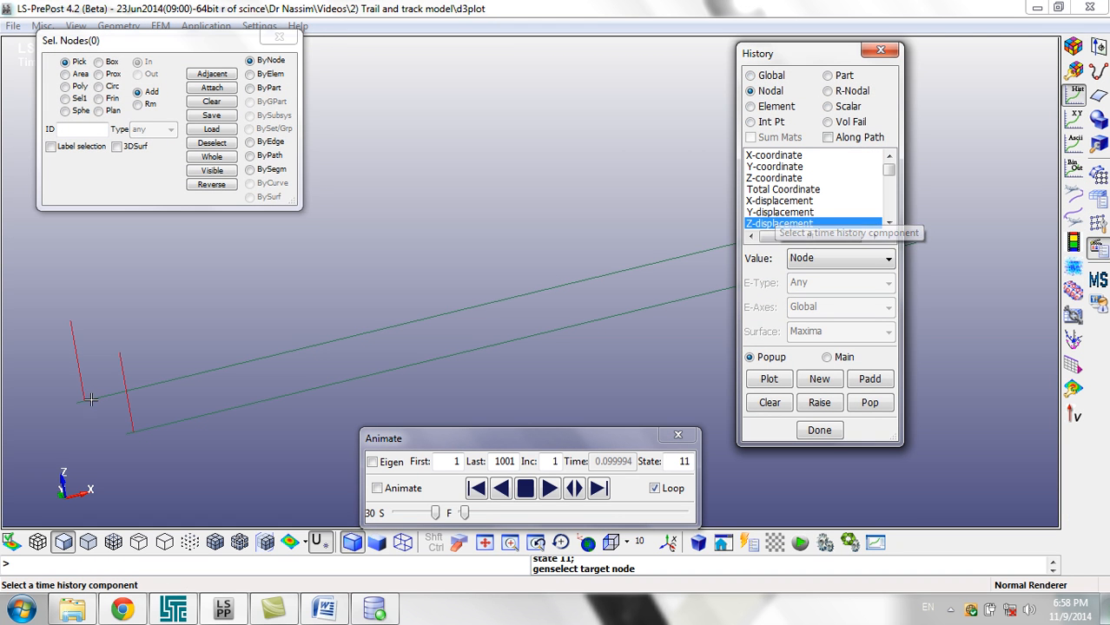
click(113, 350)
click(120, 353)
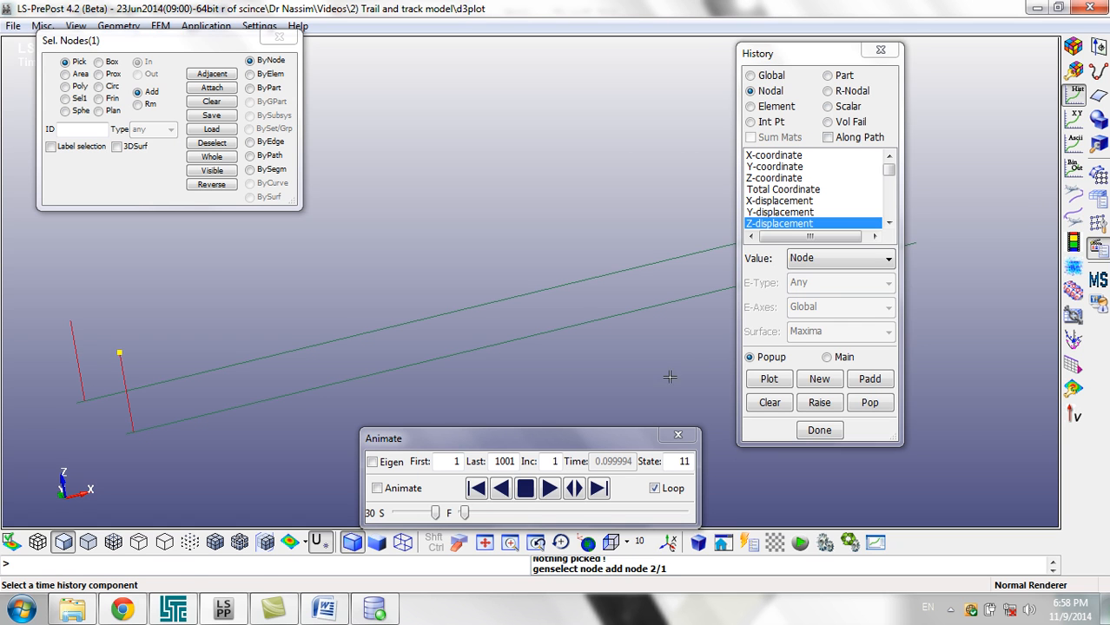
click(748, 382)
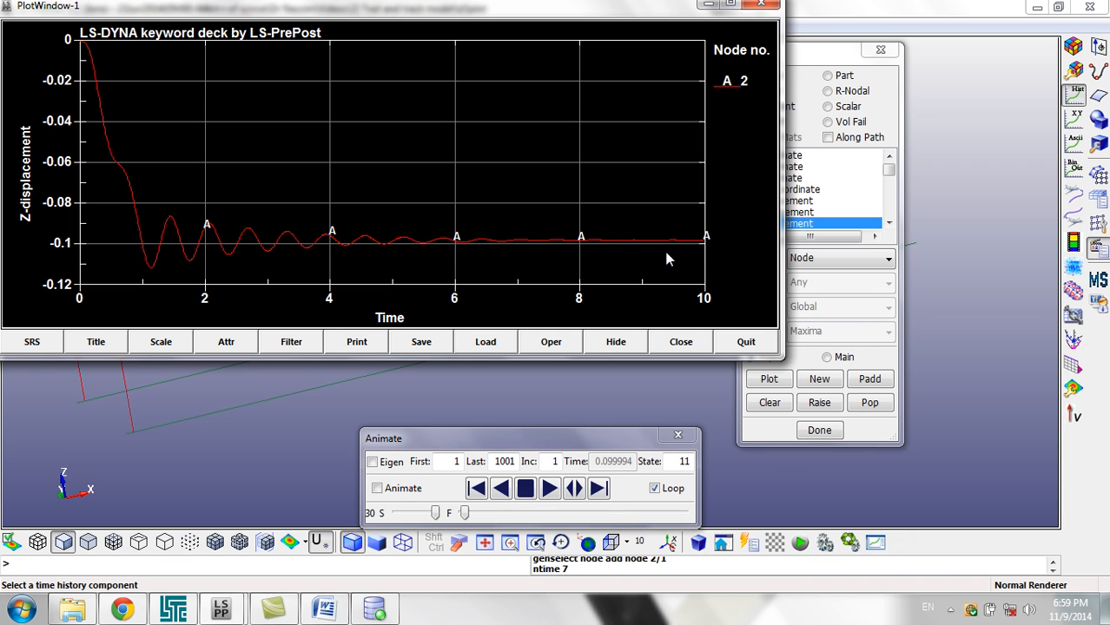
click(745, 342)
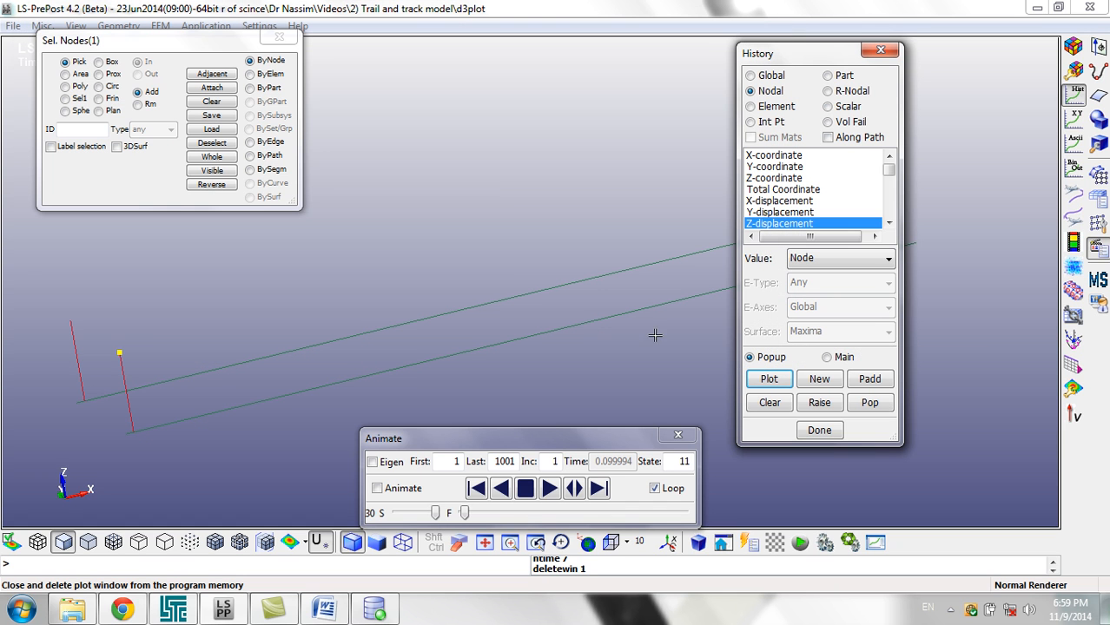
- Replace node 2 with node 1 at the wheel-track contact, plot its Z-displacement history, and close the plot and history tool
right_click(127, 348)
right_click(118, 353)
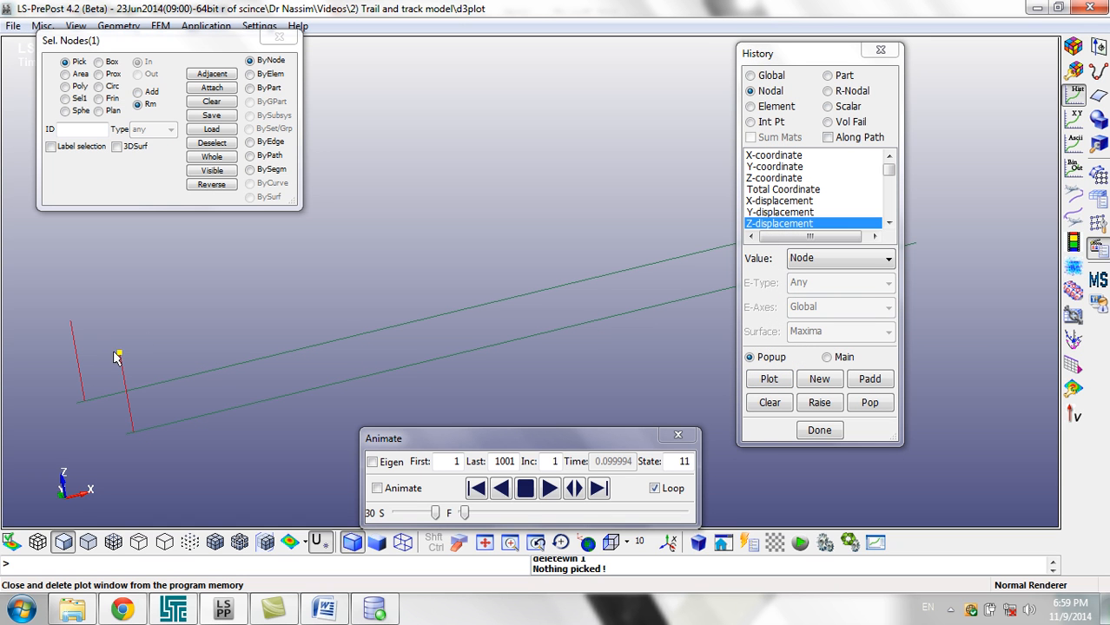
right_click(119, 356)
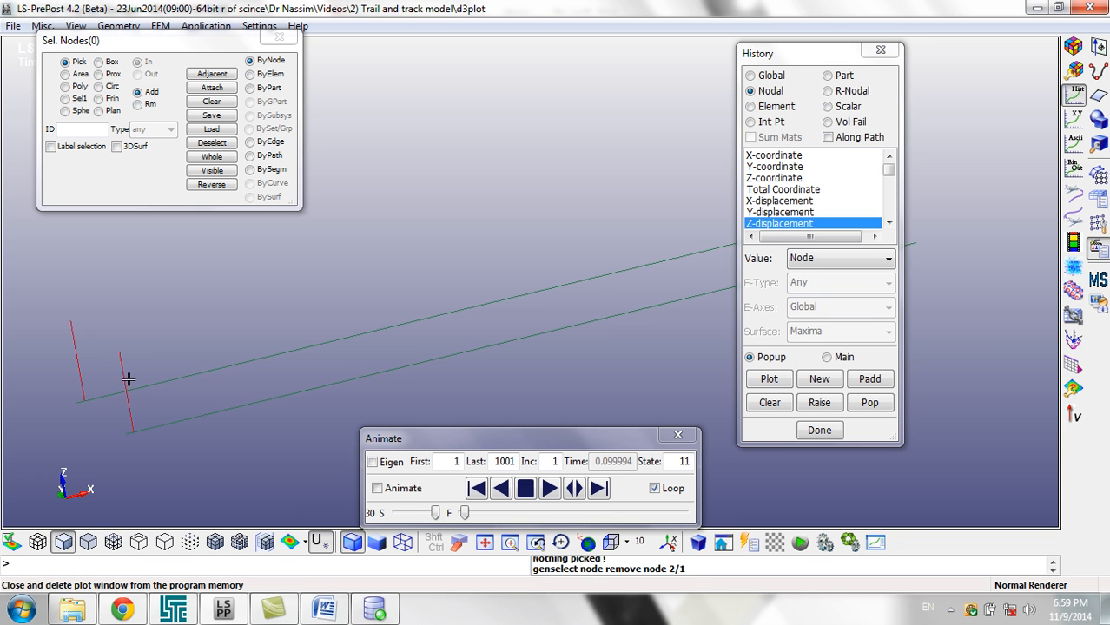
click(134, 433)
click(769, 378)
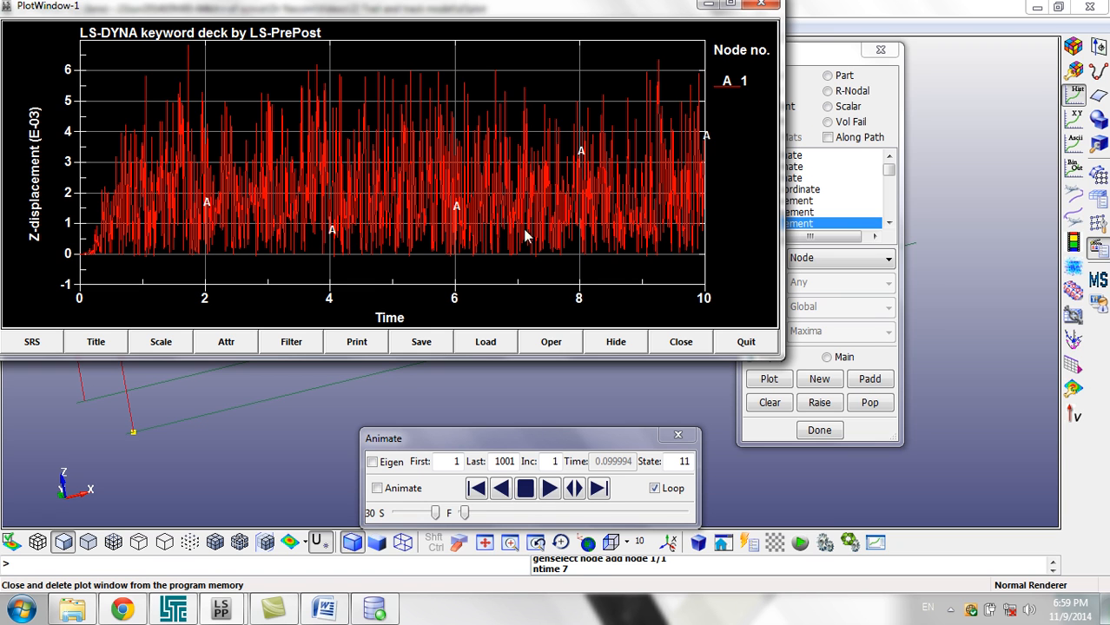
click(746, 341)
click(819, 430)
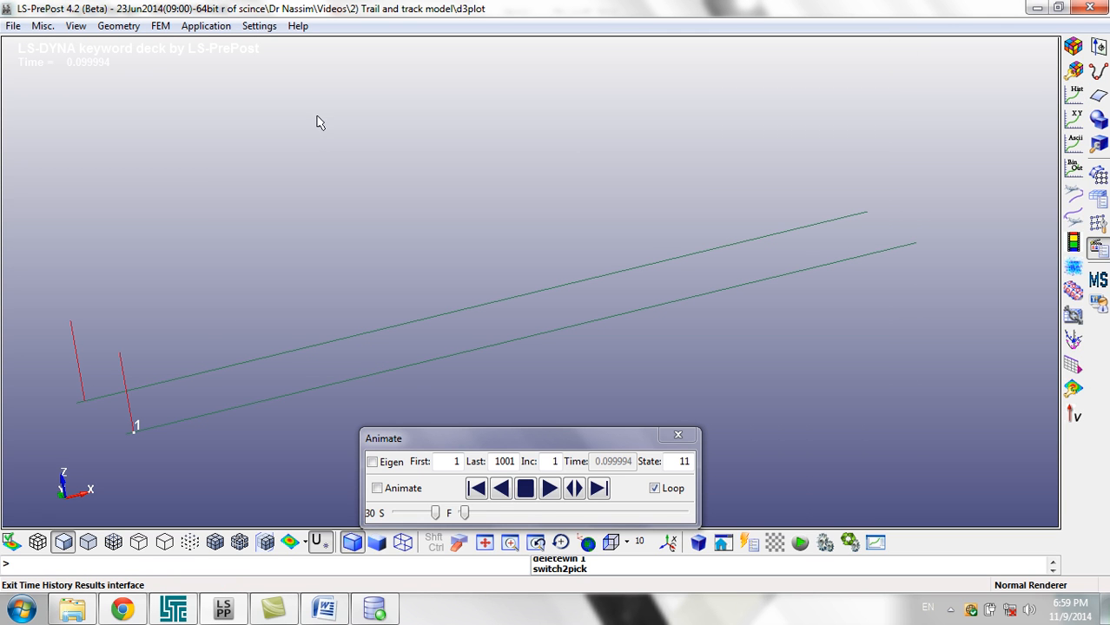
- Start another new session, confirming that all existing models are closed
click(17, 30)
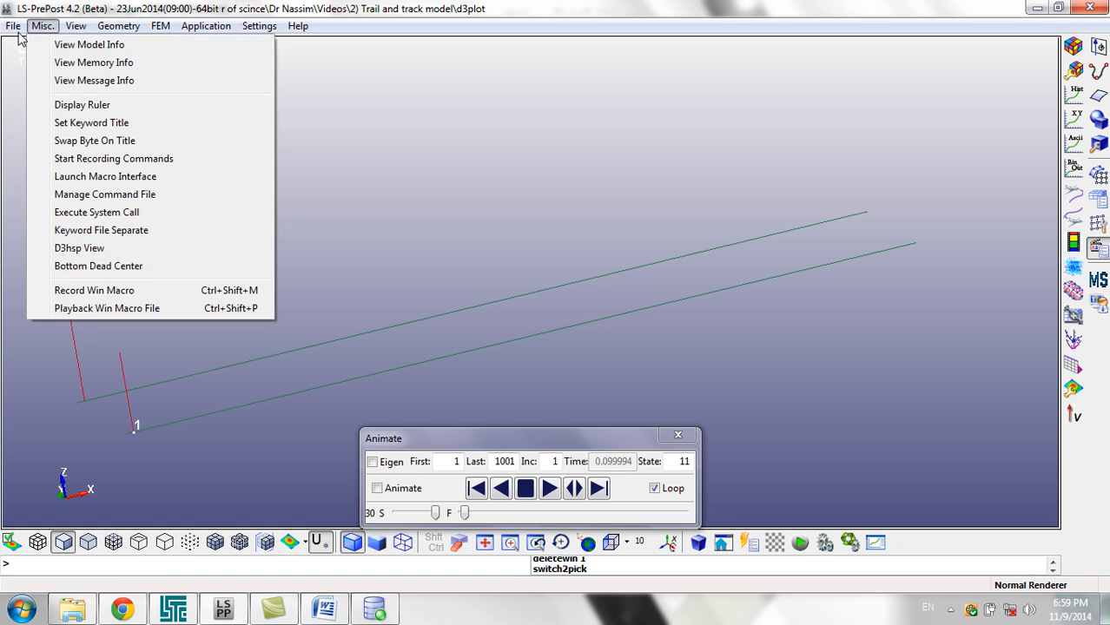
click(33, 41)
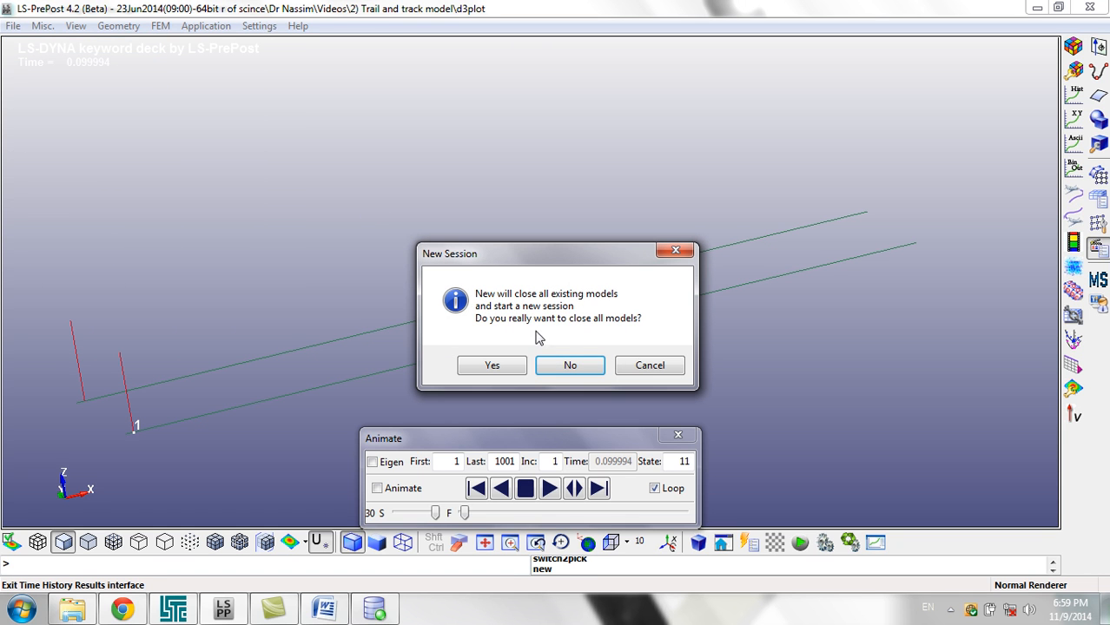
click(518, 365)
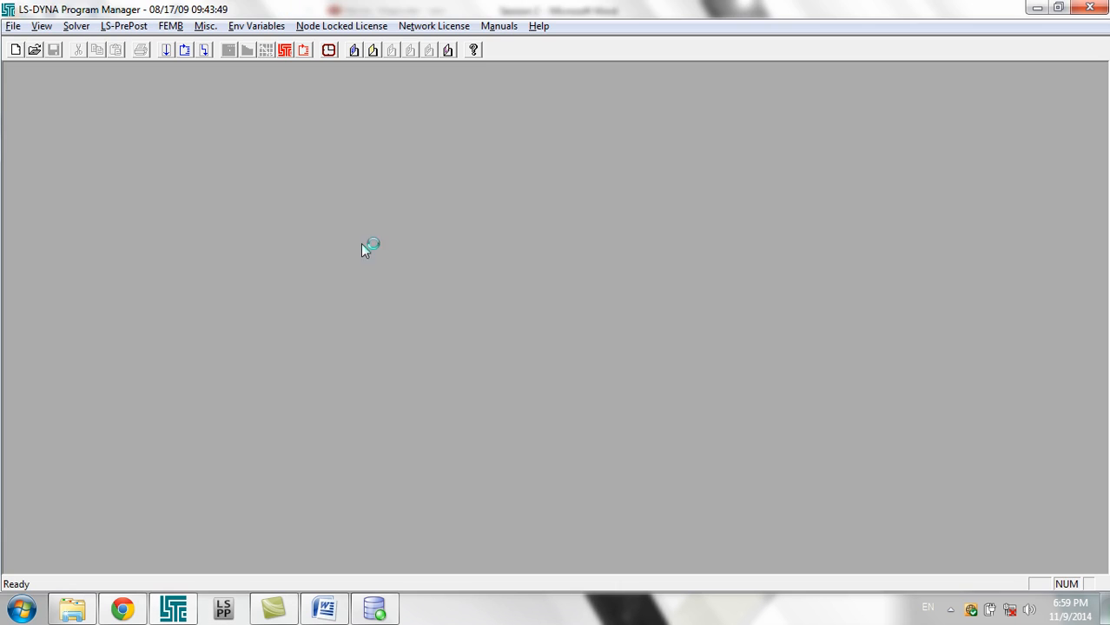
- Switch to LS-PrePost and open the Car.k keyword file
click(226, 609)
click(16, 27)
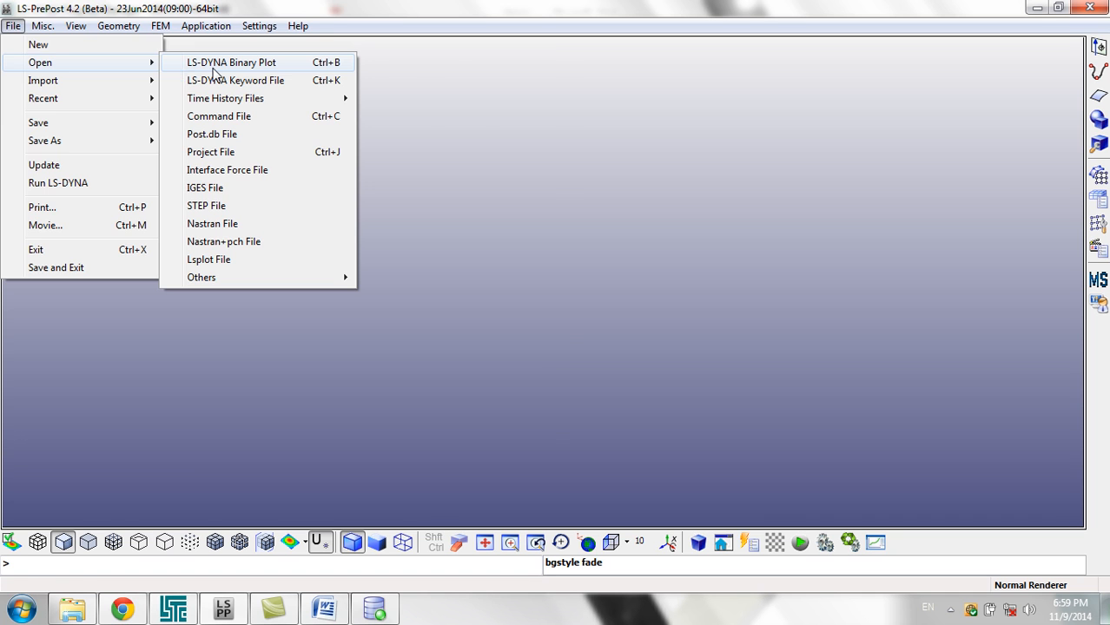
click(215, 68)
click(545, 41)
click(15, 27)
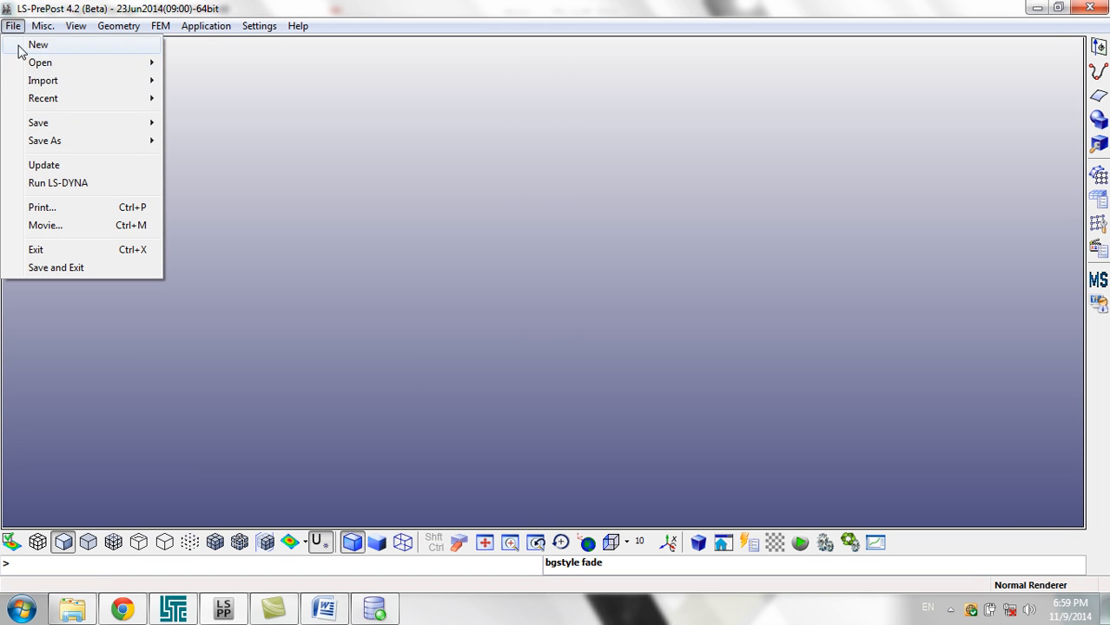
mouse_move(75, 65)
click(216, 89)
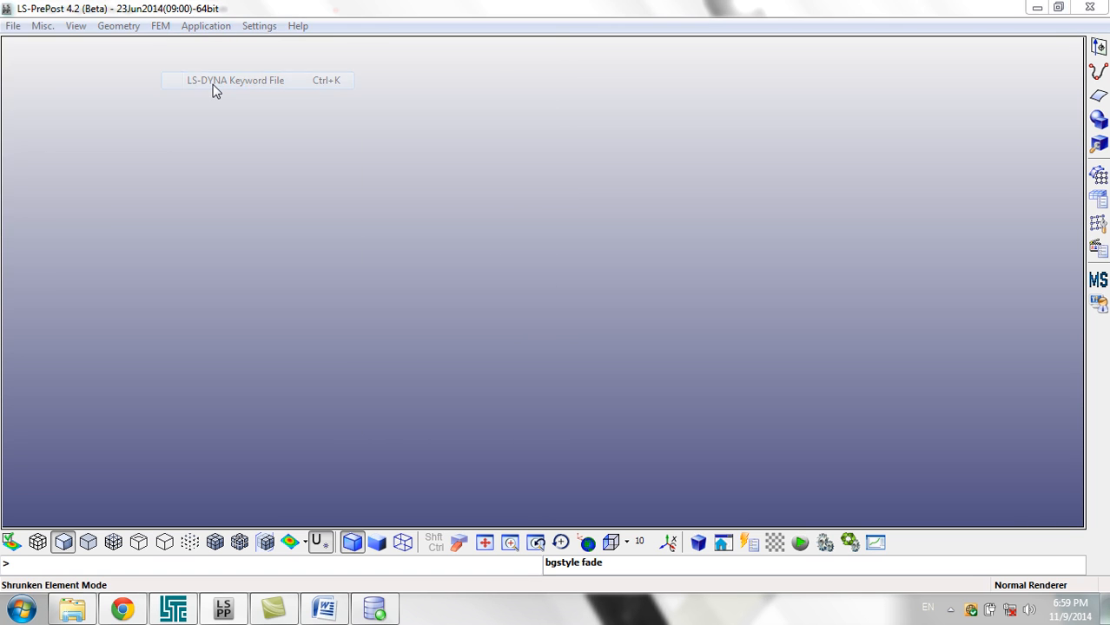
double_click(184, 197)
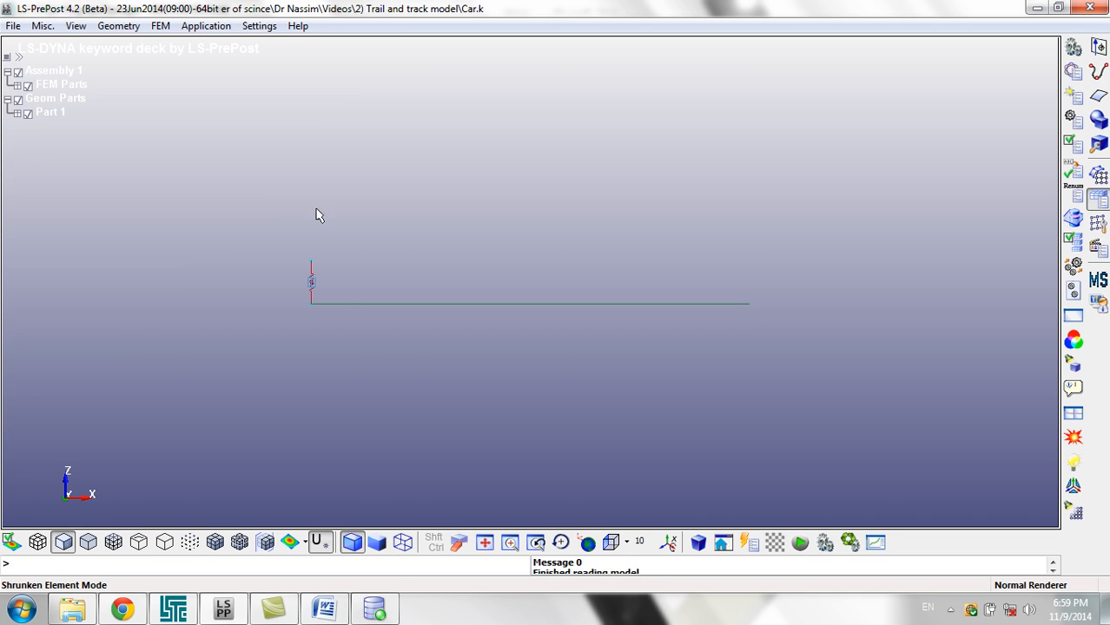
- Review the Track material's MAT_ELASTIC definition in the Keyword Manager, then close its input form
click(1074, 71)
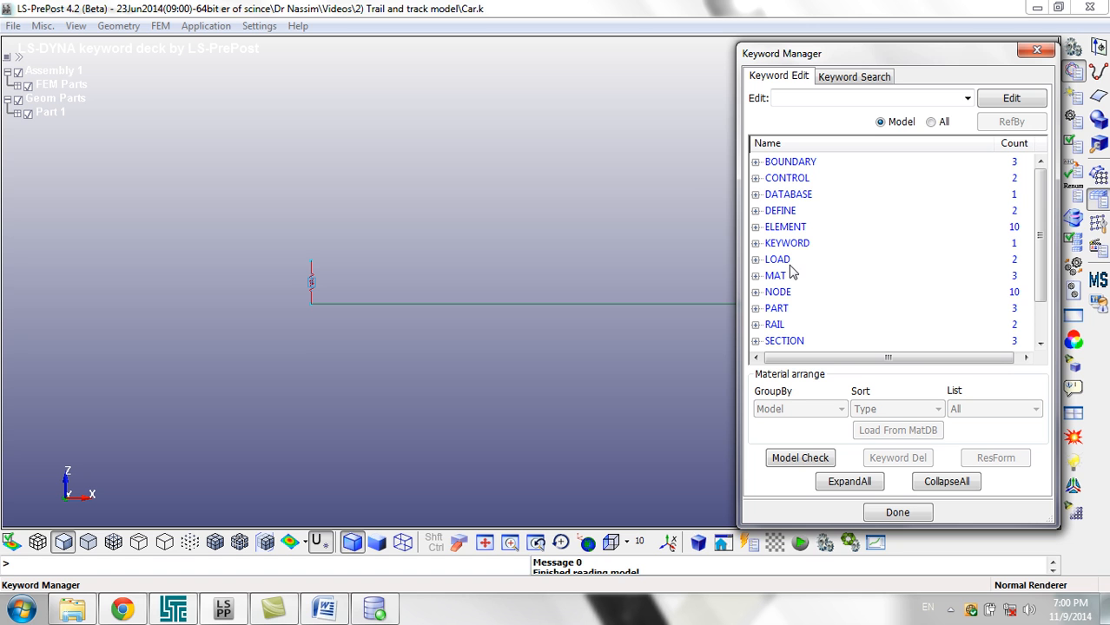
double_click(780, 279)
double_click(781, 280)
double_click(781, 280)
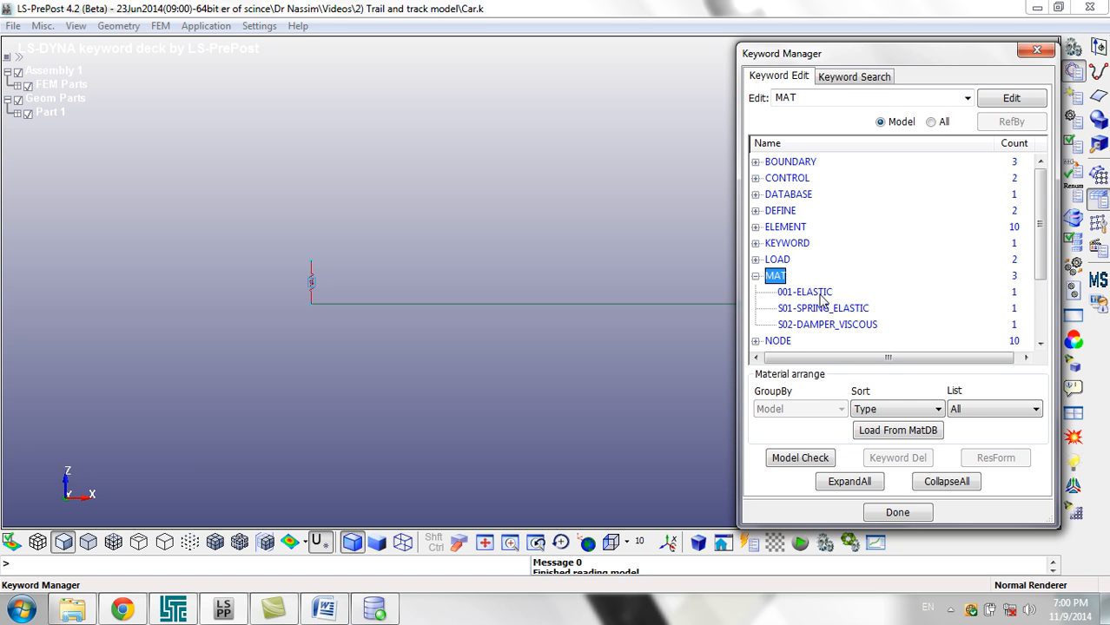
double_click(808, 292)
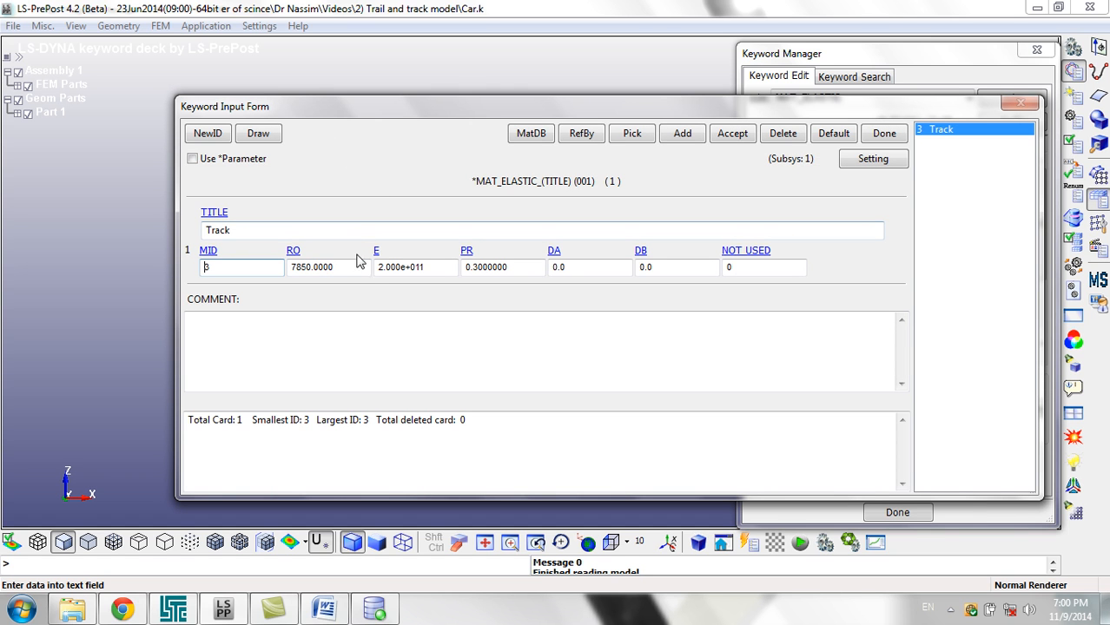
click(872, 135)
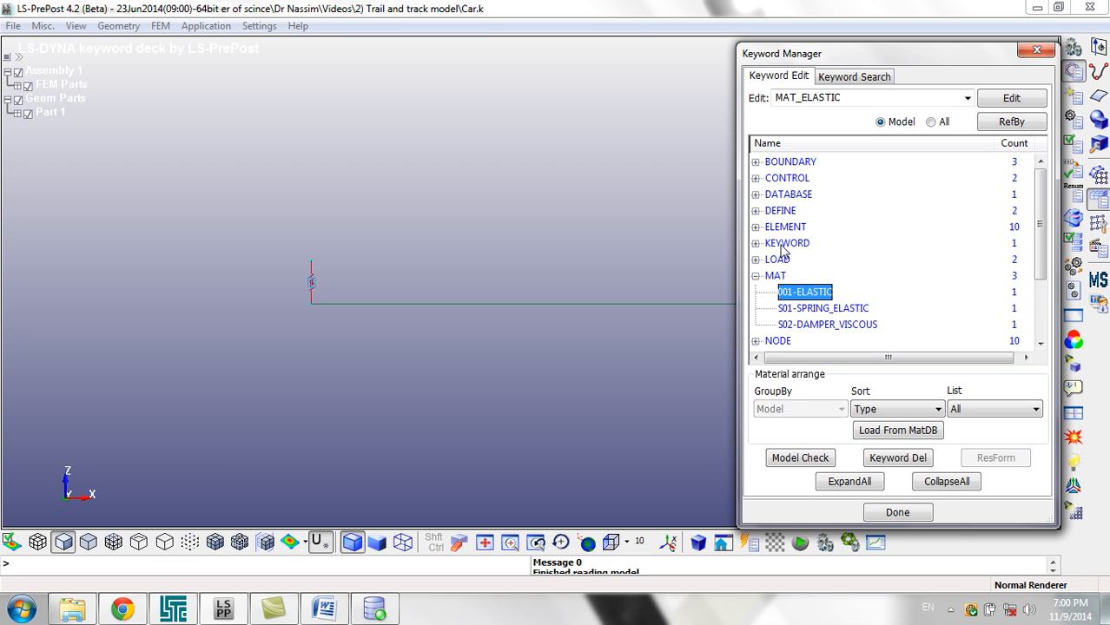
- Open the ELEMENT_MASS keyword and set the mass of element 4 at node 1 to 10
double_click(786, 229)
double_click(790, 275)
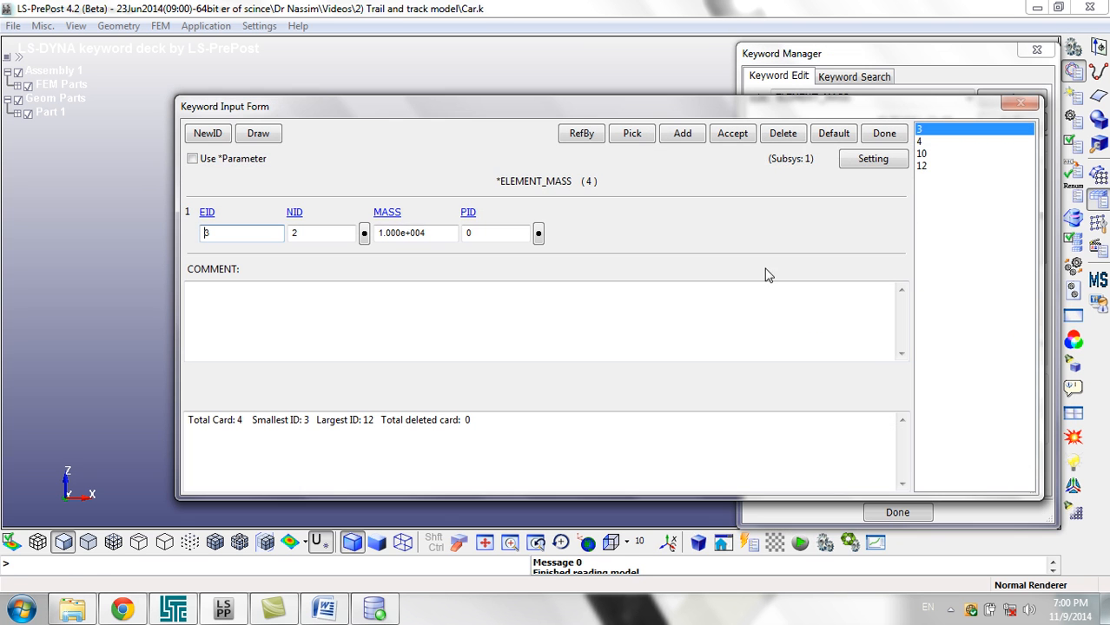
click(934, 144)
click(932, 154)
click(936, 145)
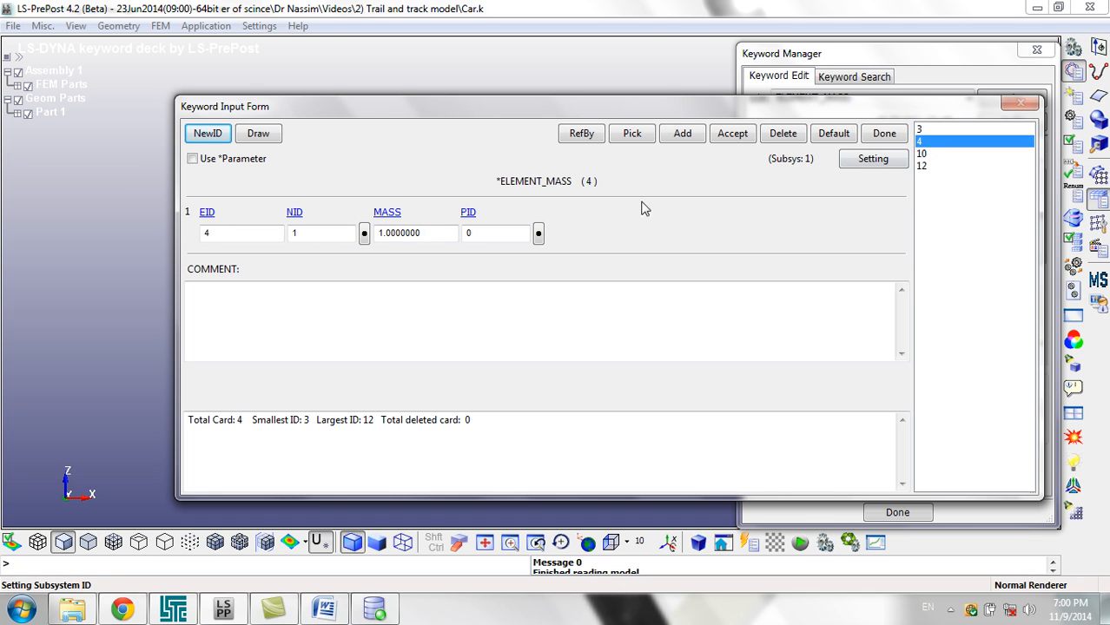
double_click(432, 229)
text(10)
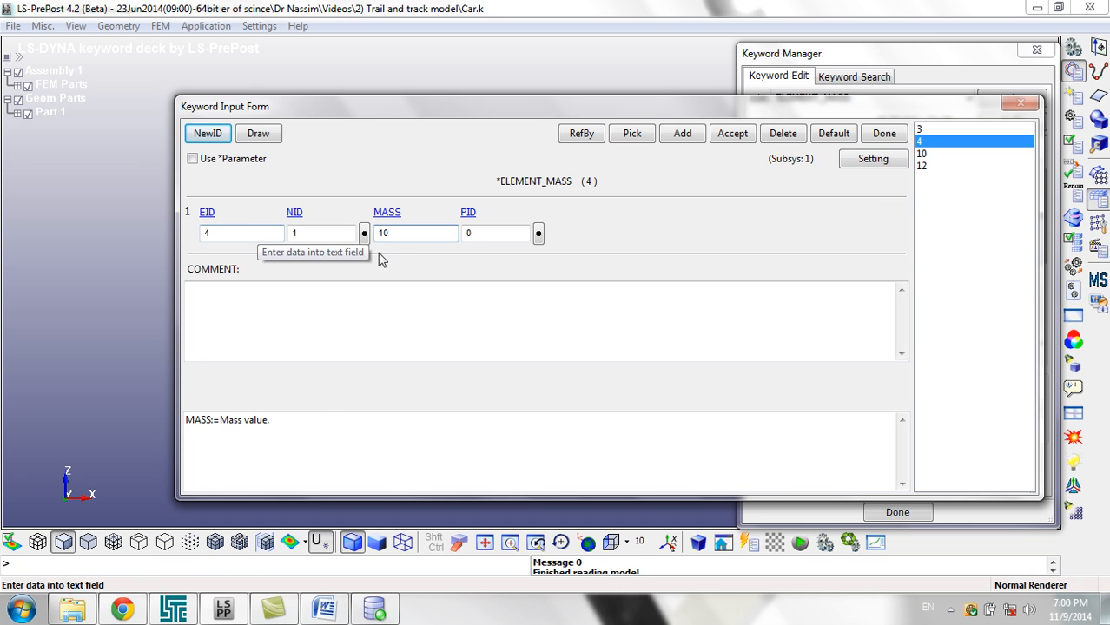
click(734, 136)
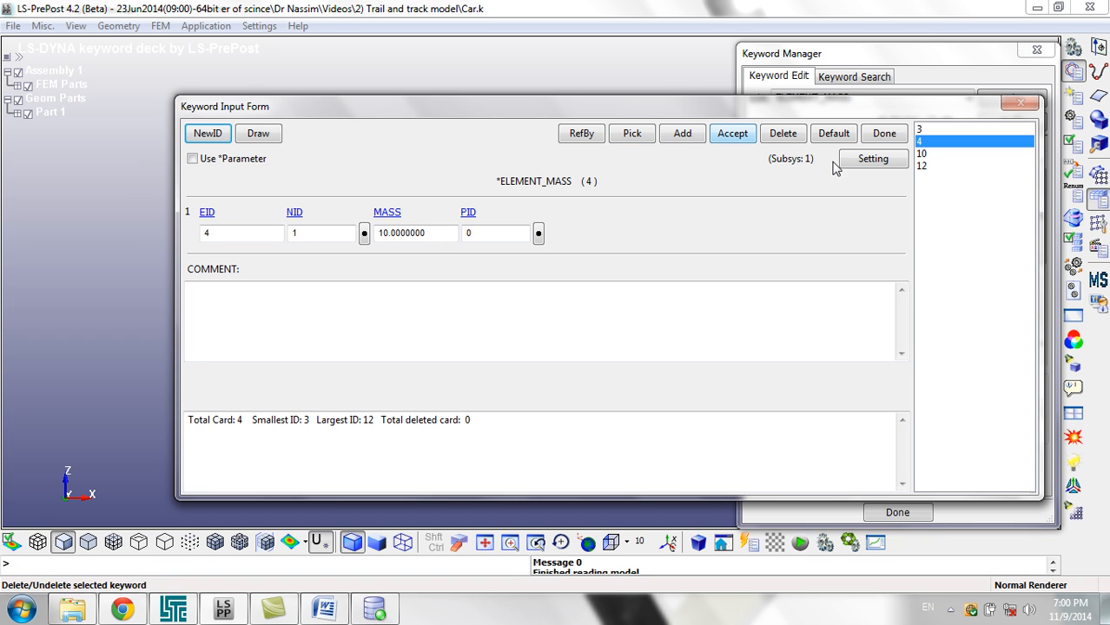
- Set the mass of ELEMENT_MASS 12 at node 3 to 10, accept it, and close the keyword form and Keyword Manager
click(928, 166)
double_click(445, 233)
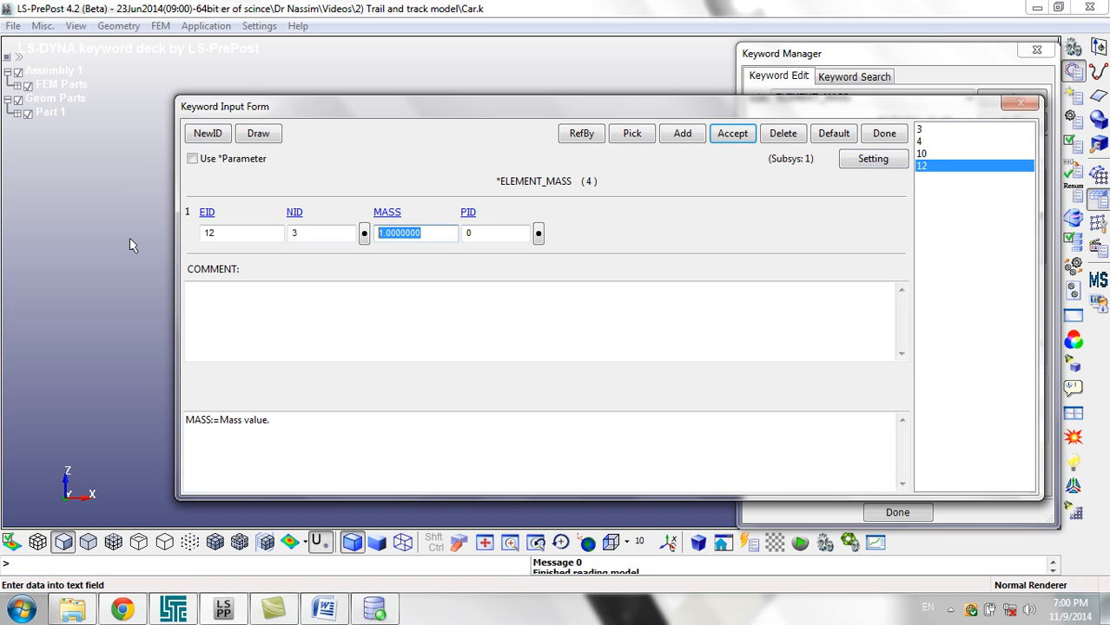
text(10)
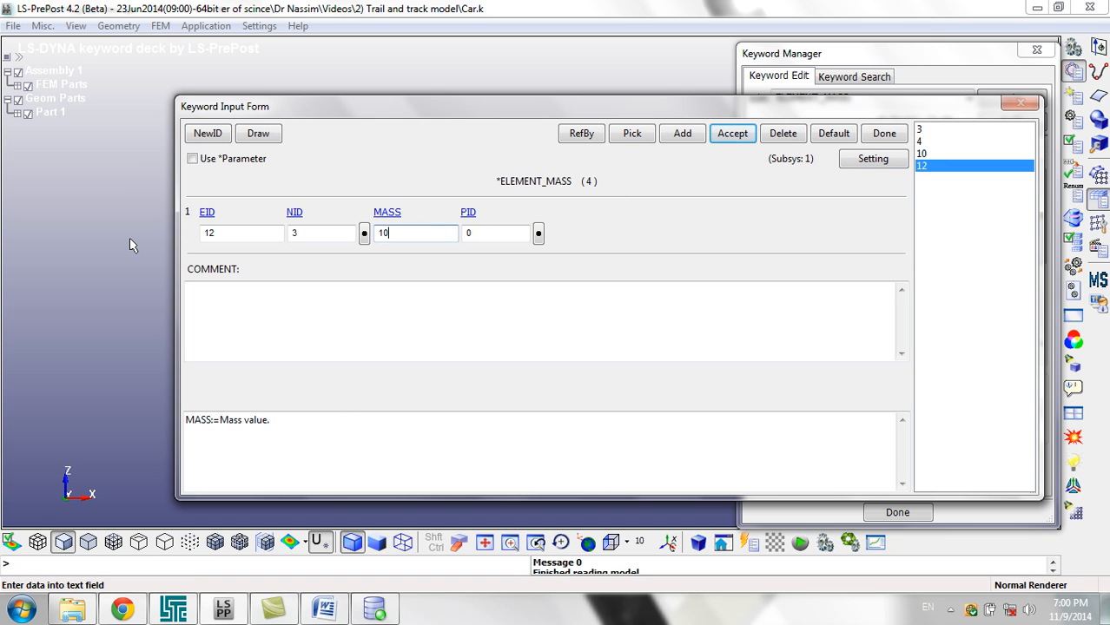
click(733, 135)
click(926, 142)
click(928, 166)
click(732, 133)
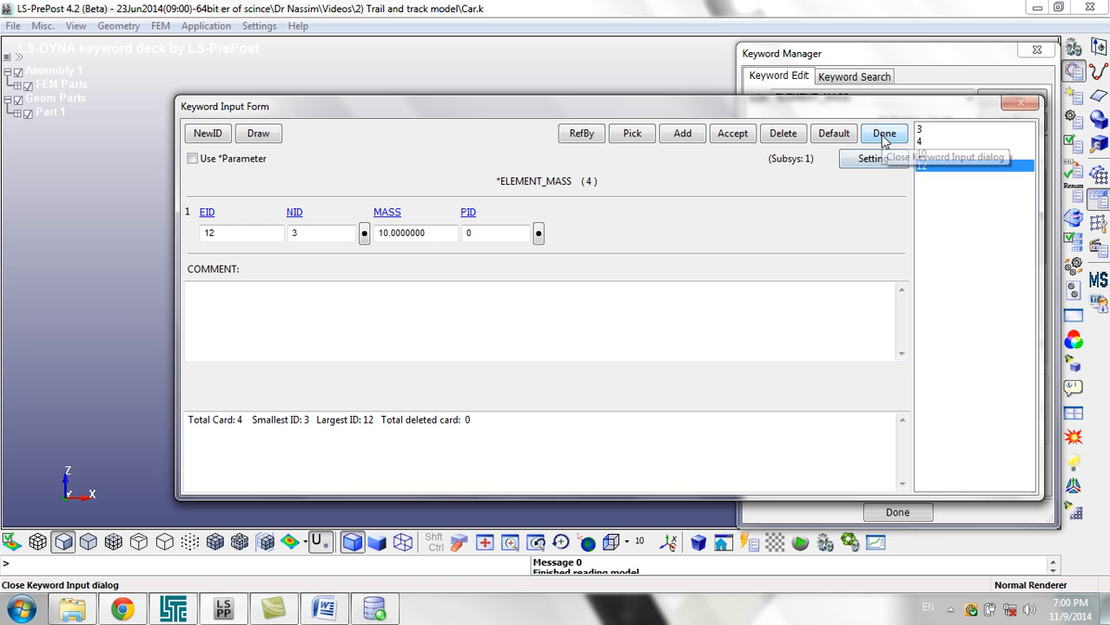
click(735, 137)
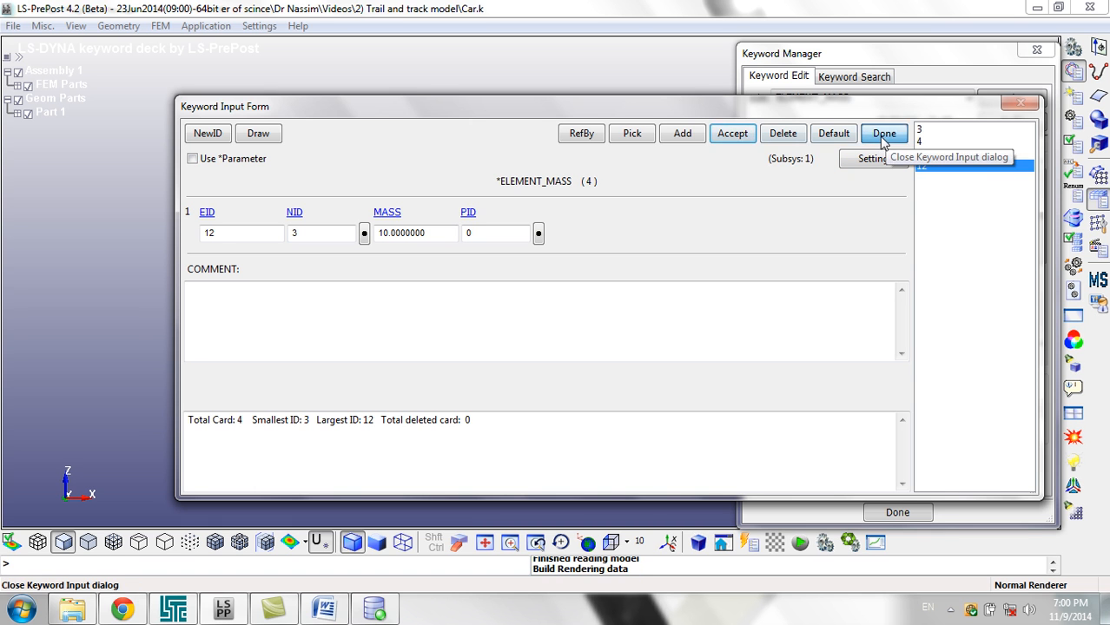
click(884, 135)
click(897, 512)
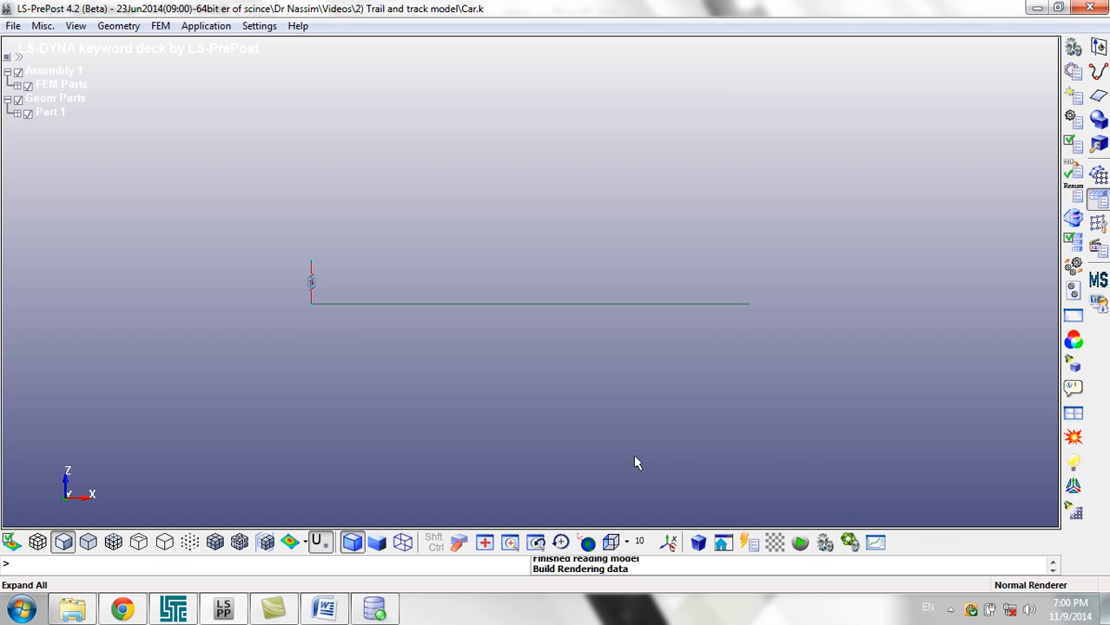
- Save the modified keyword file over the existing Car.k with output version V970
key(ctrl+s)
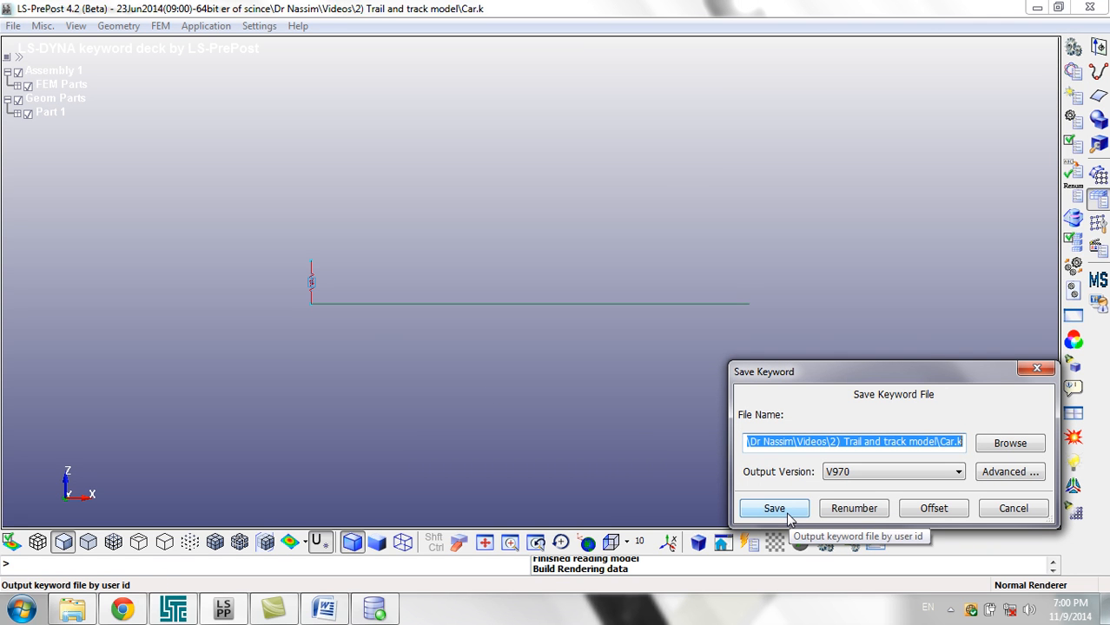
click(775, 509)
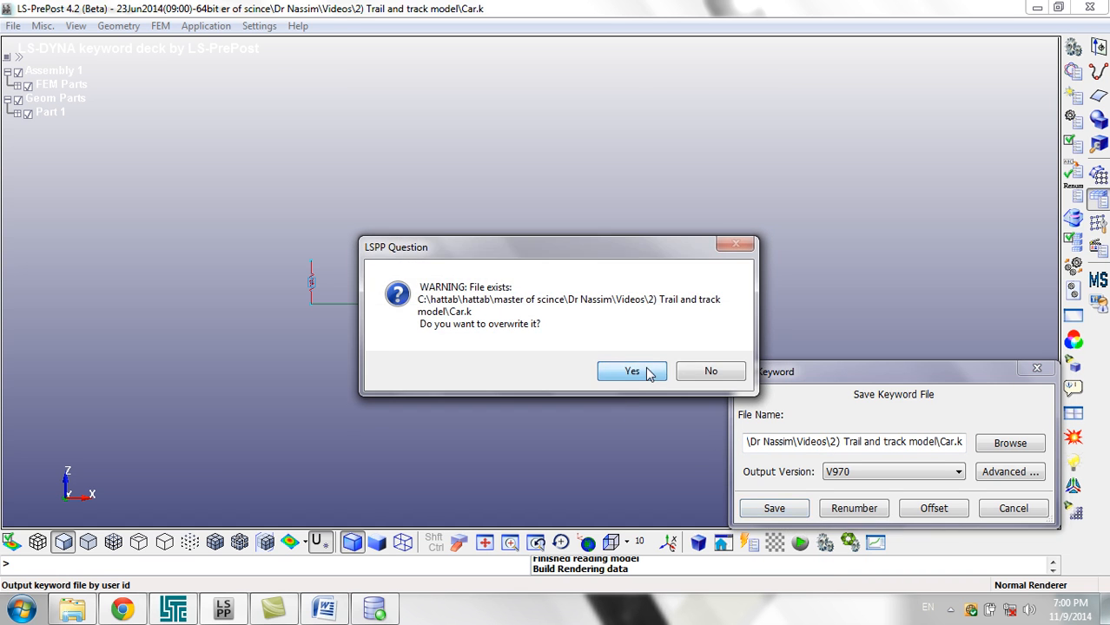
click(647, 372)
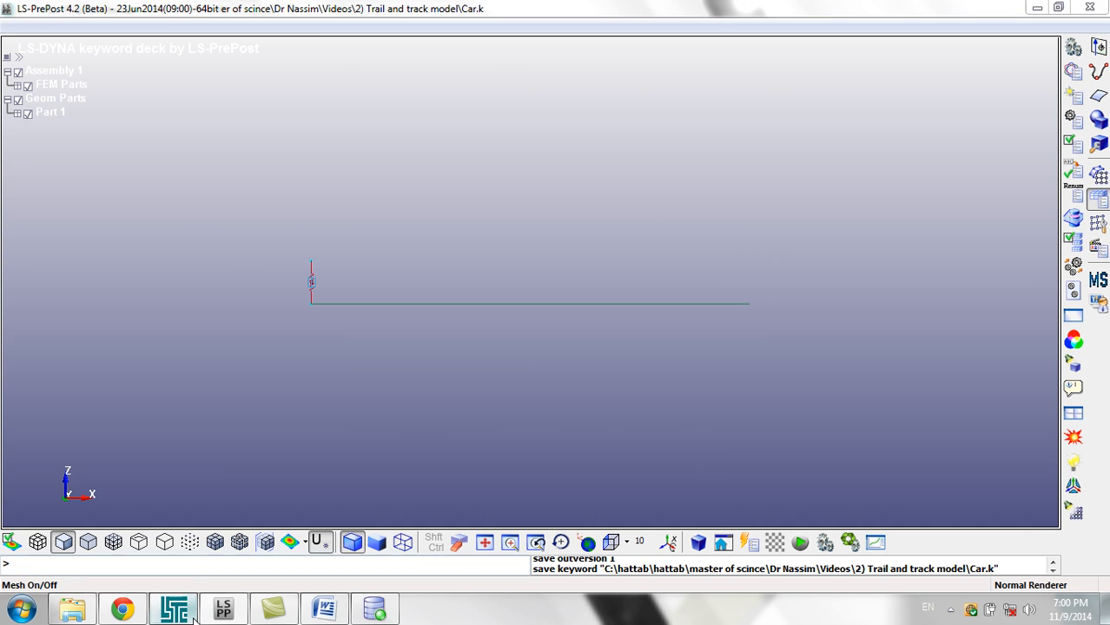
- Switch to the LS-DYNA Program Manager and rerun the last solver job on Car.k
click(172, 609)
click(186, 50)
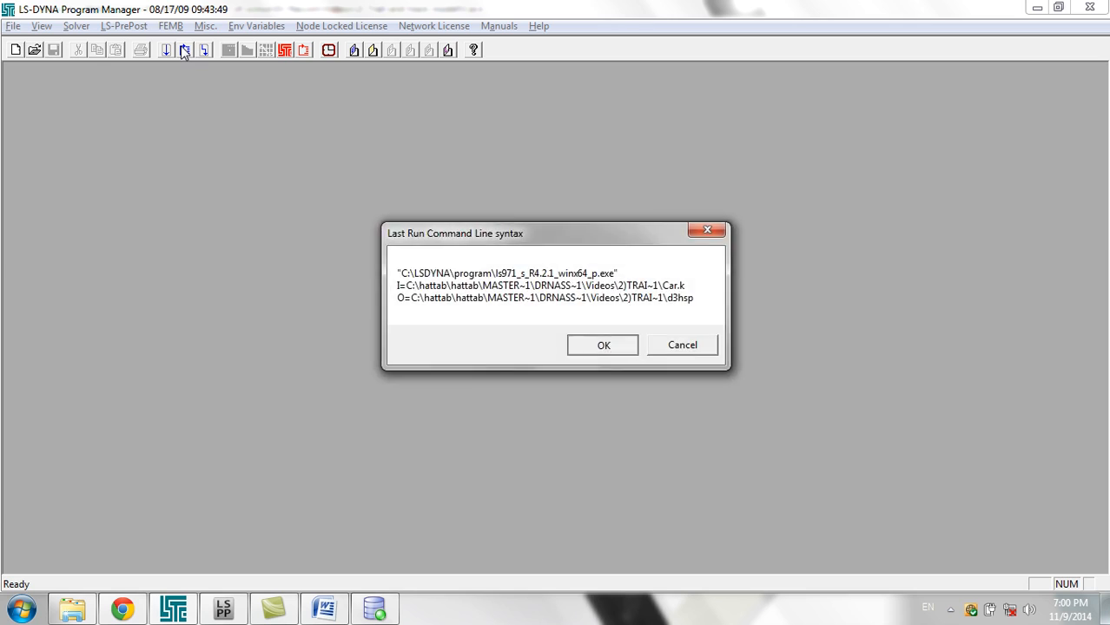
key(Return)
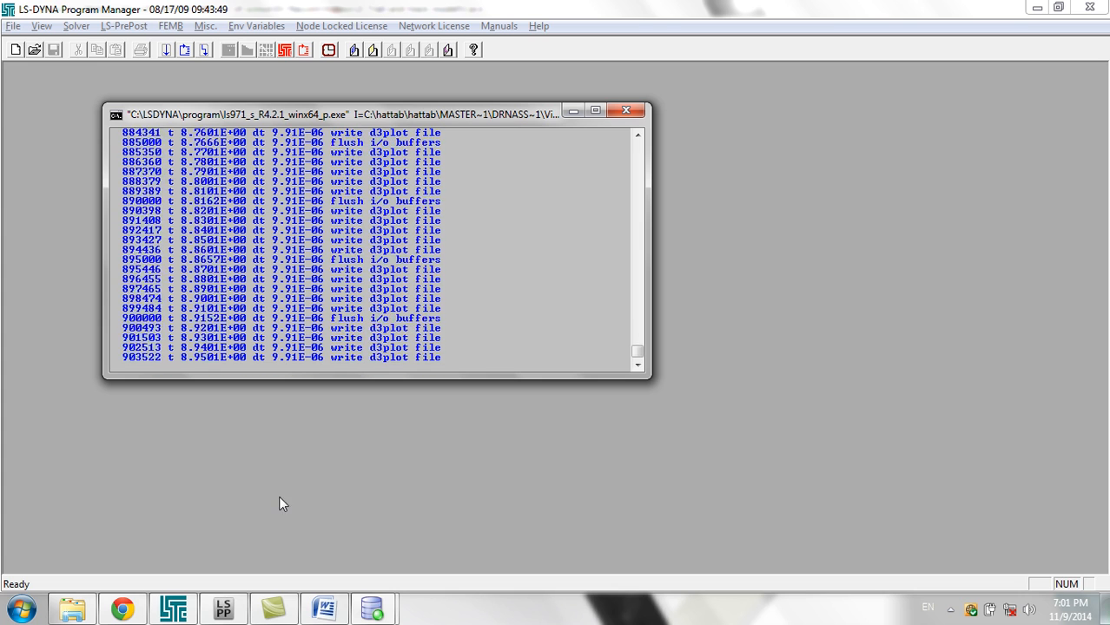
- Check the solver's progress, return to the LS-DYNA Program Manager and repeat the last Car.k run
click(223, 610)
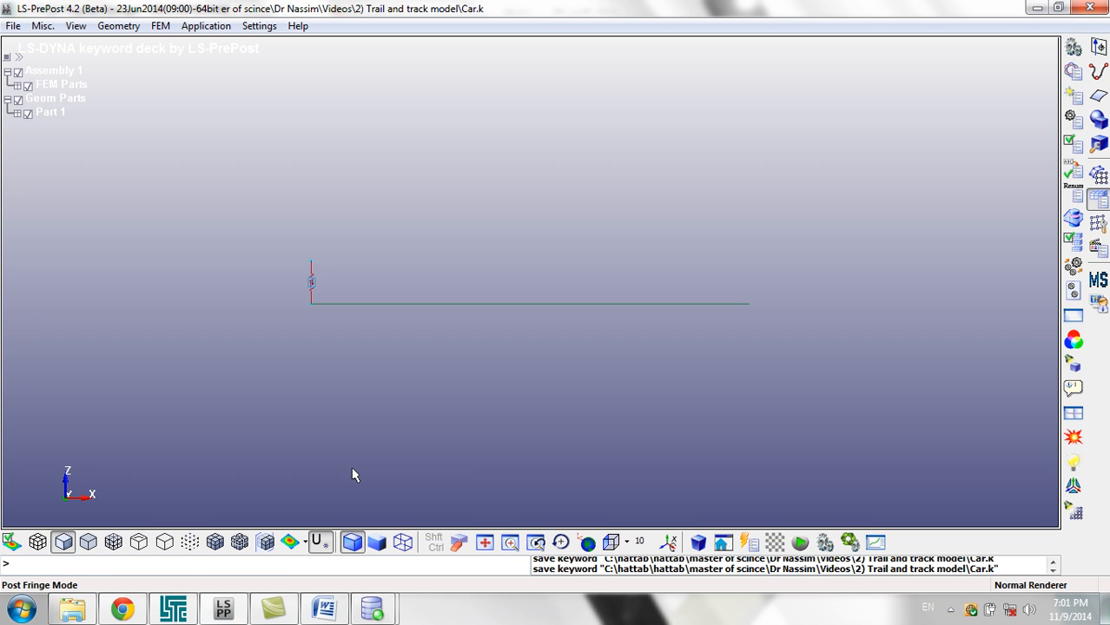
key(alt+Tab)
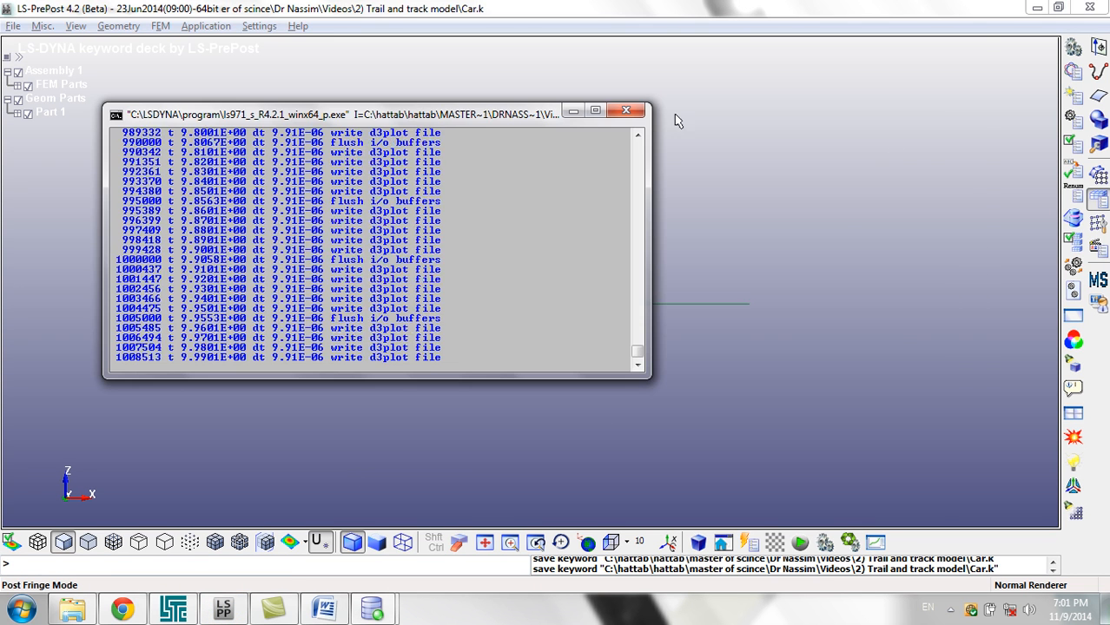
key(alt+Tab)
key(alt+Tab)
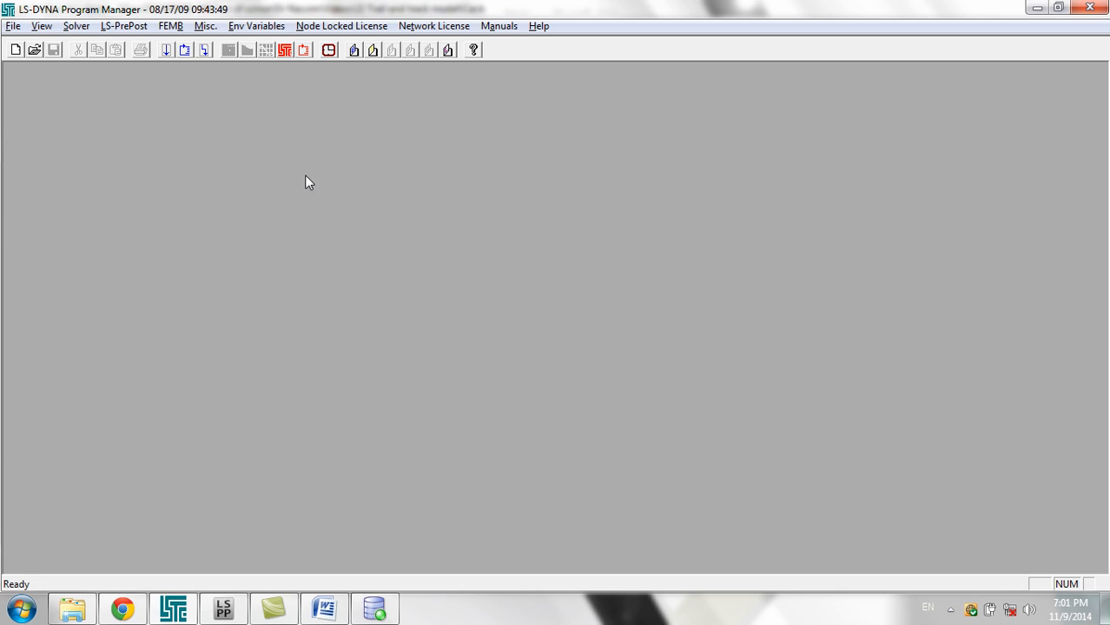
click(185, 51)
key(Return)
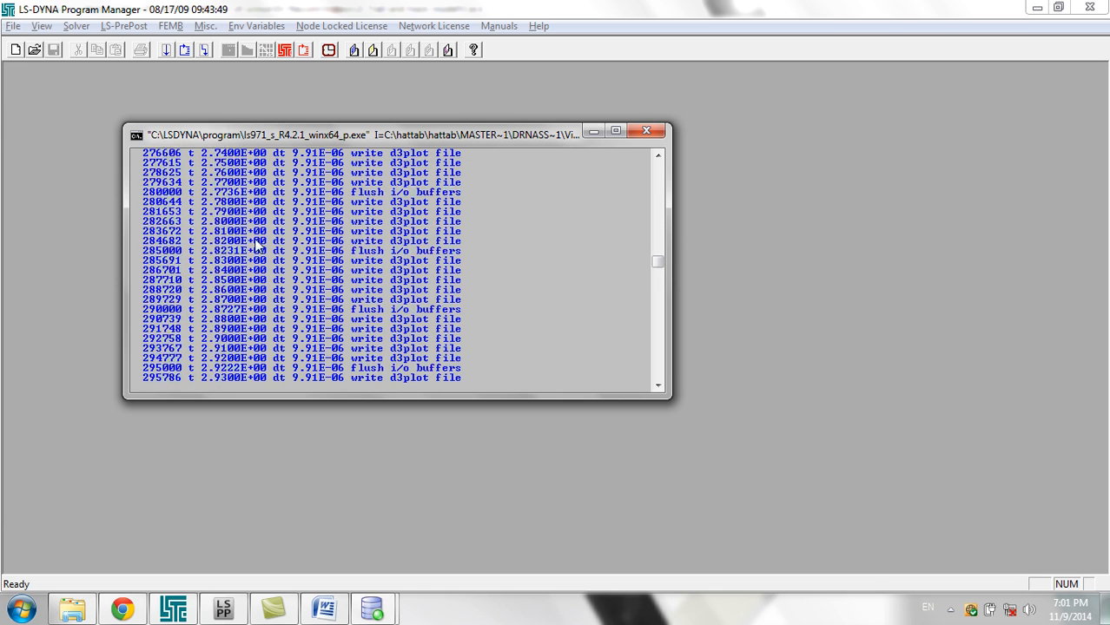
- Switch to LS-PrePost, review the masses of ELEMENT_MASS entries 3, 4, 10 and 12, and close the Keyword Manager
click(223, 610)
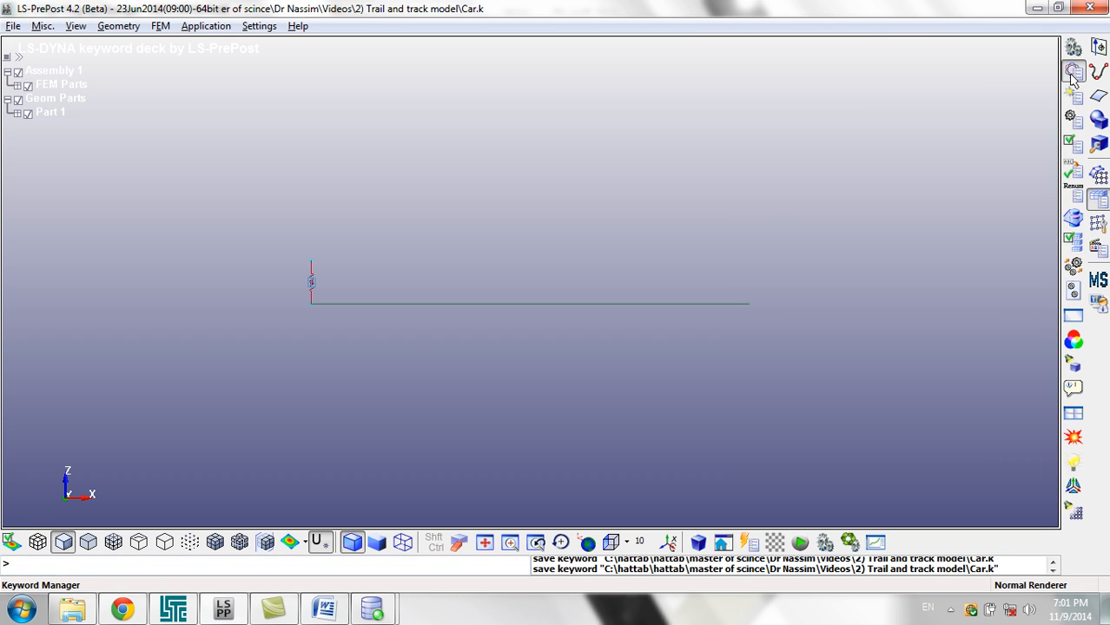
click(1072, 76)
double_click(792, 278)
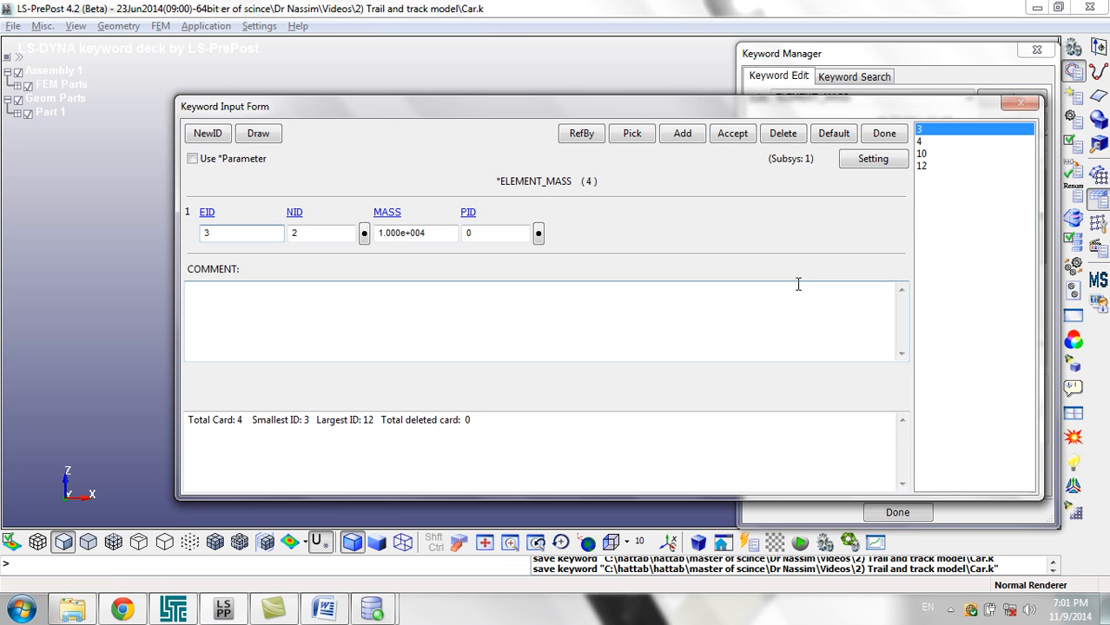
click(924, 143)
click(923, 154)
click(923, 166)
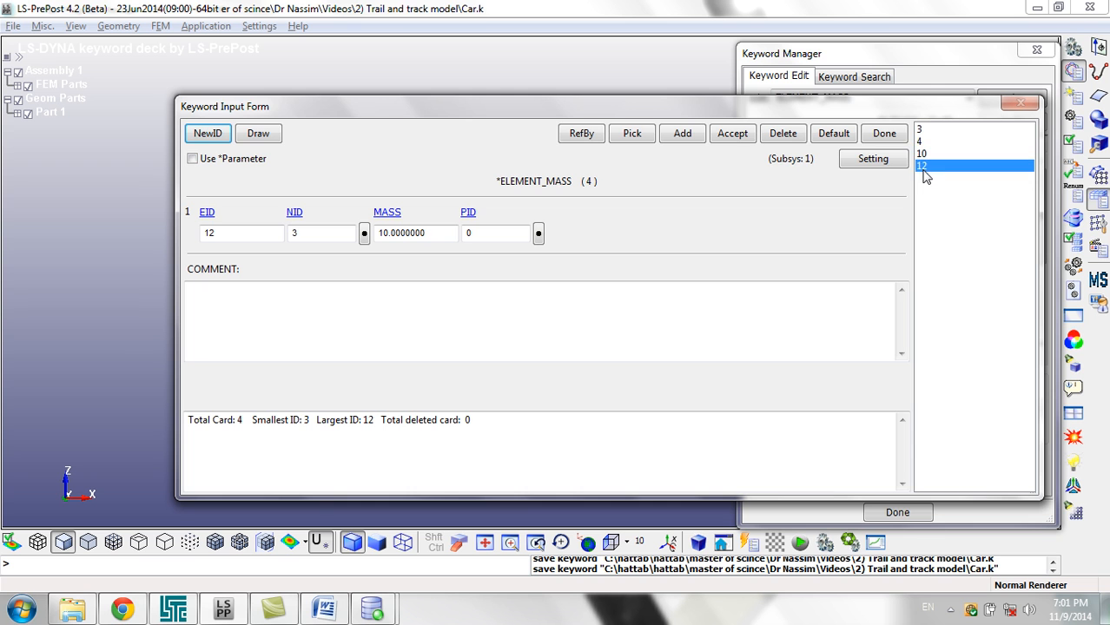
click(883, 134)
click(1037, 50)
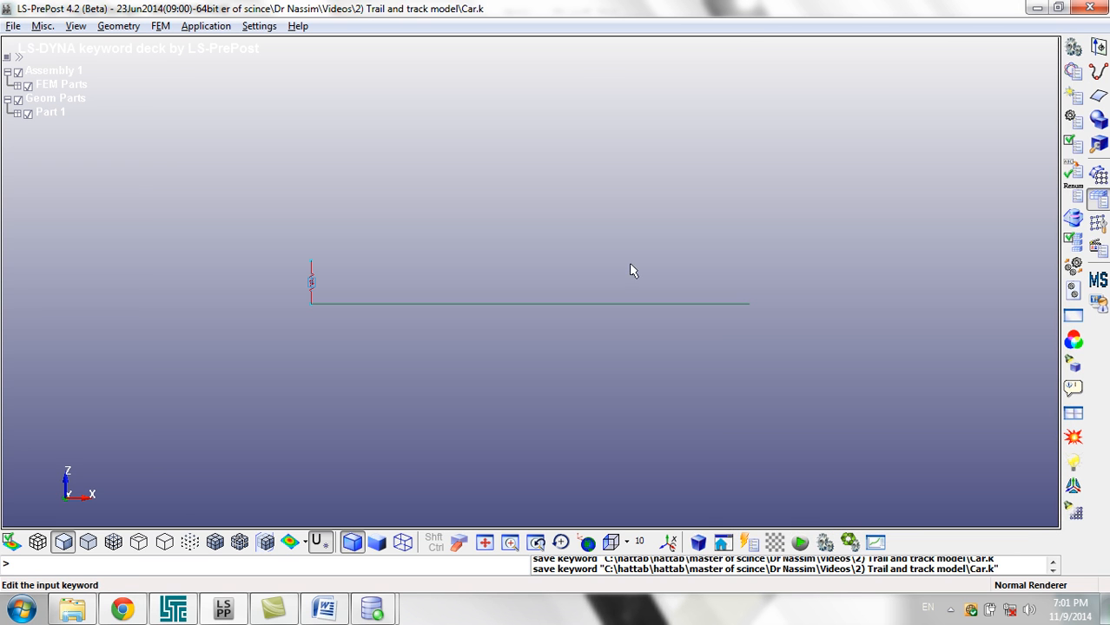
- Switch back to the LS-DYNA Program Manager and monitor the solver run until its window closes
click(192, 615)
mouse_move(217, 608)
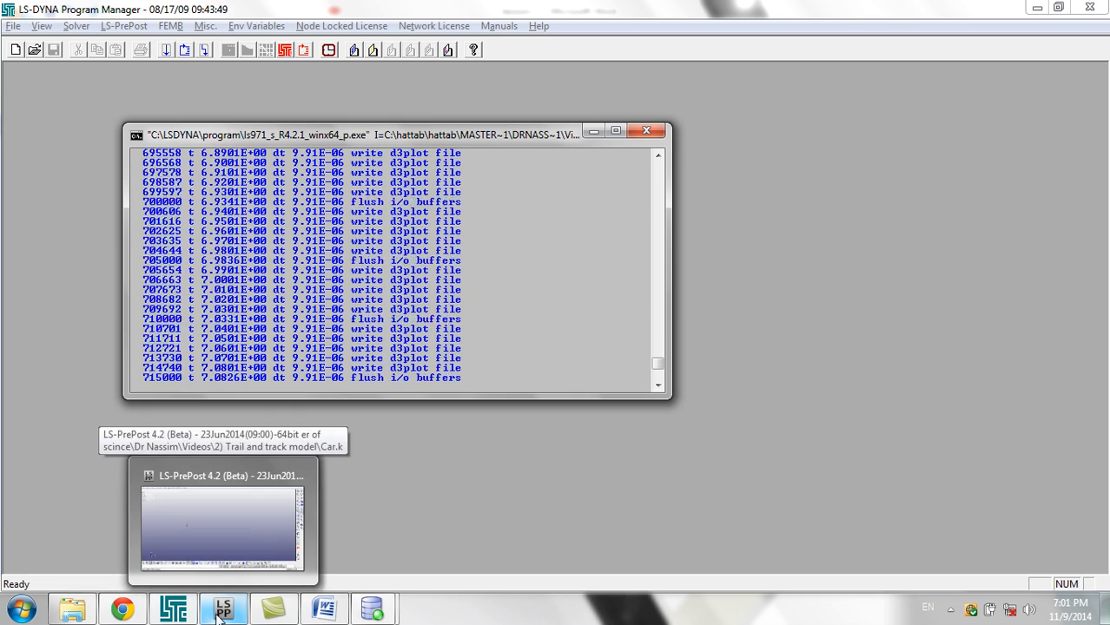
mouse_move(385, 622)
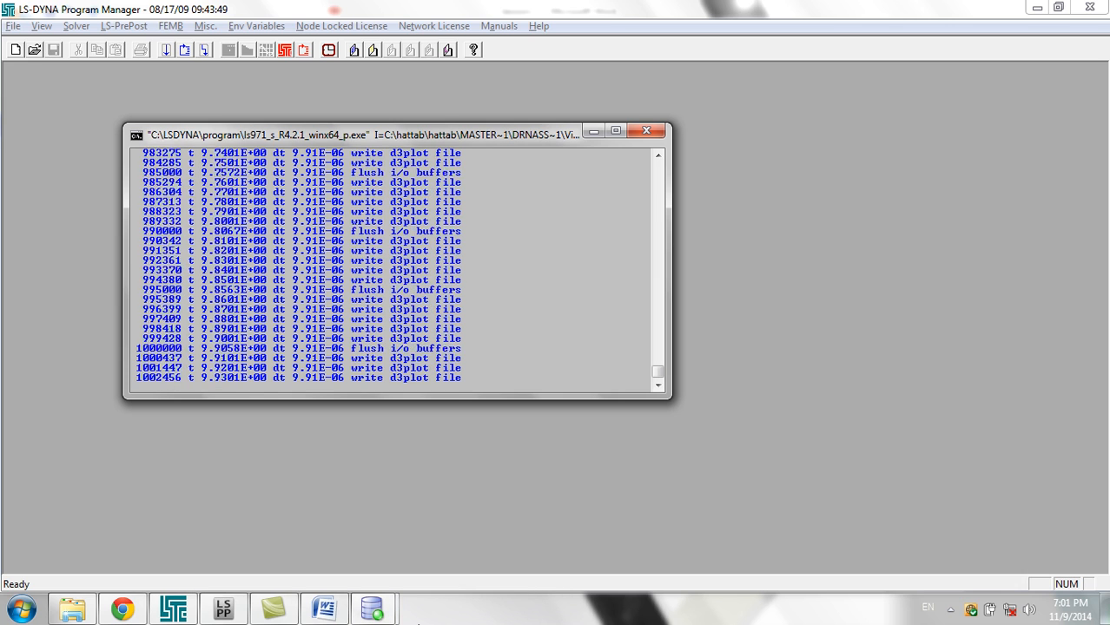
click(653, 133)
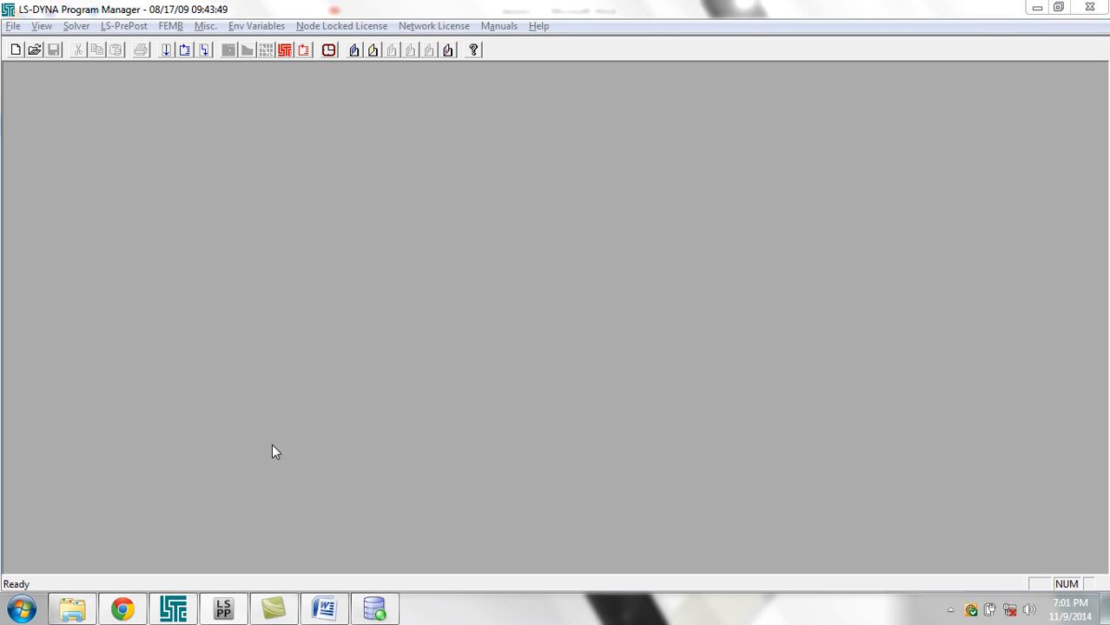
- Switch to LS-PrePost, open the d3plot results of the new run and advance the animation to state 71
click(209, 615)
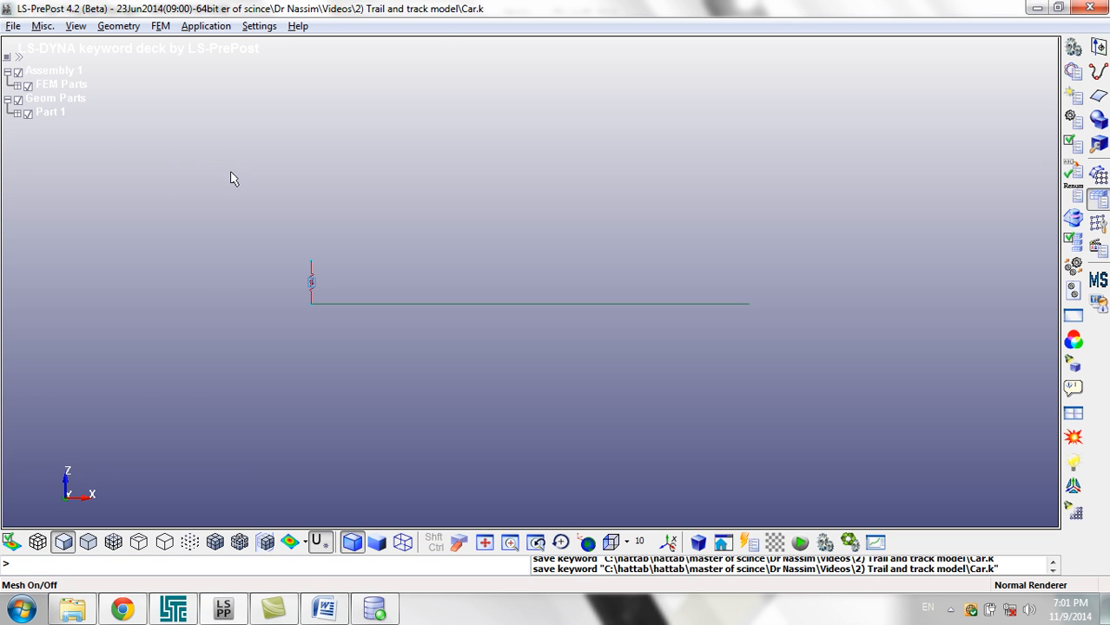
click(14, 26)
mouse_move(153, 64)
click(209, 61)
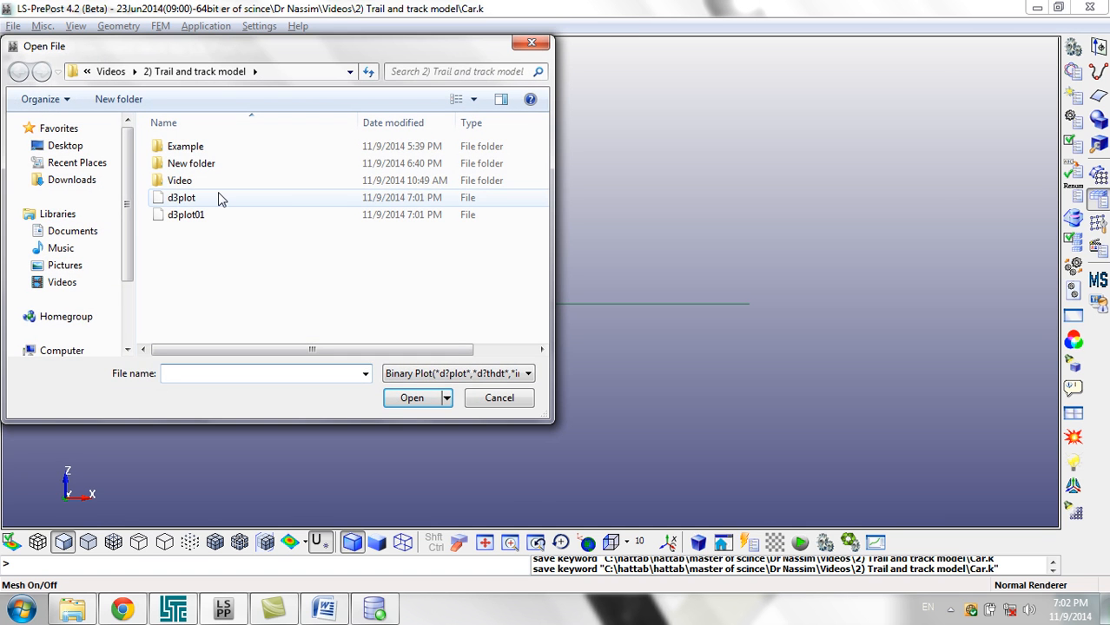
double_click(217, 197)
scroll(320, 339, down, 2)
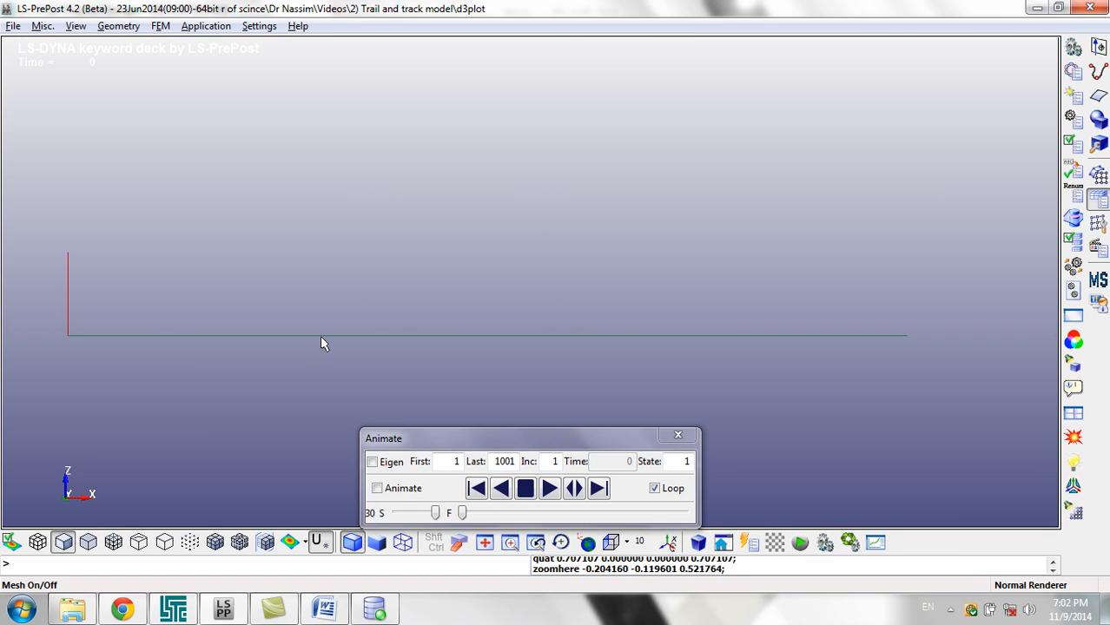
drag(462, 513, 478, 512)
- Plot the nodal Z-displacement history of node 1 at the bottom of the front vertical element, inspect the curve and close the plot
click(1098, 246)
click(1075, 93)
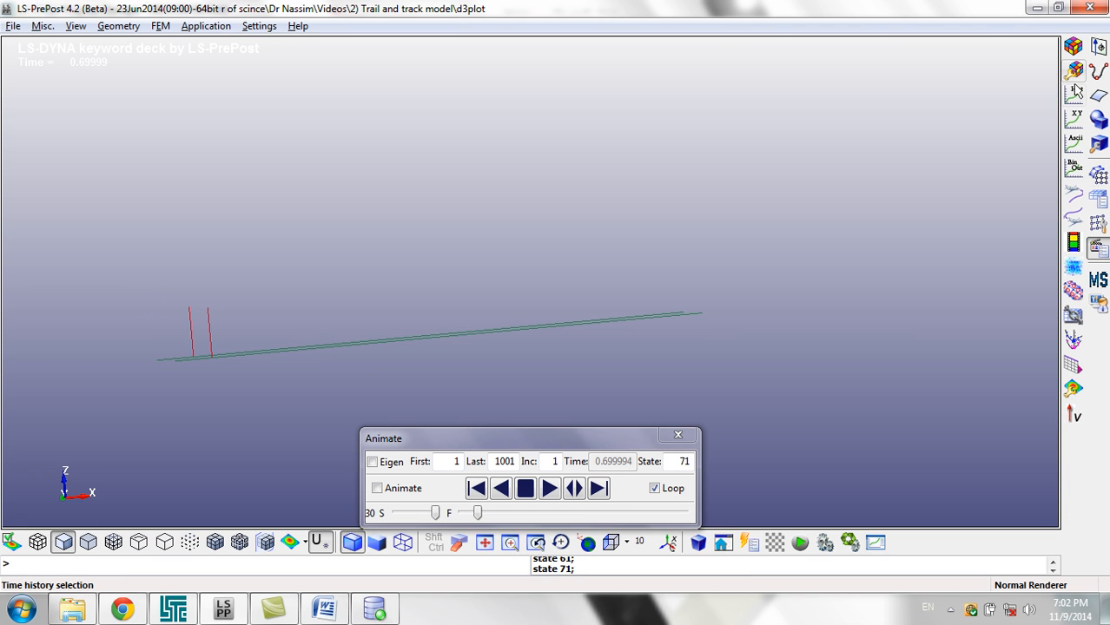
click(752, 92)
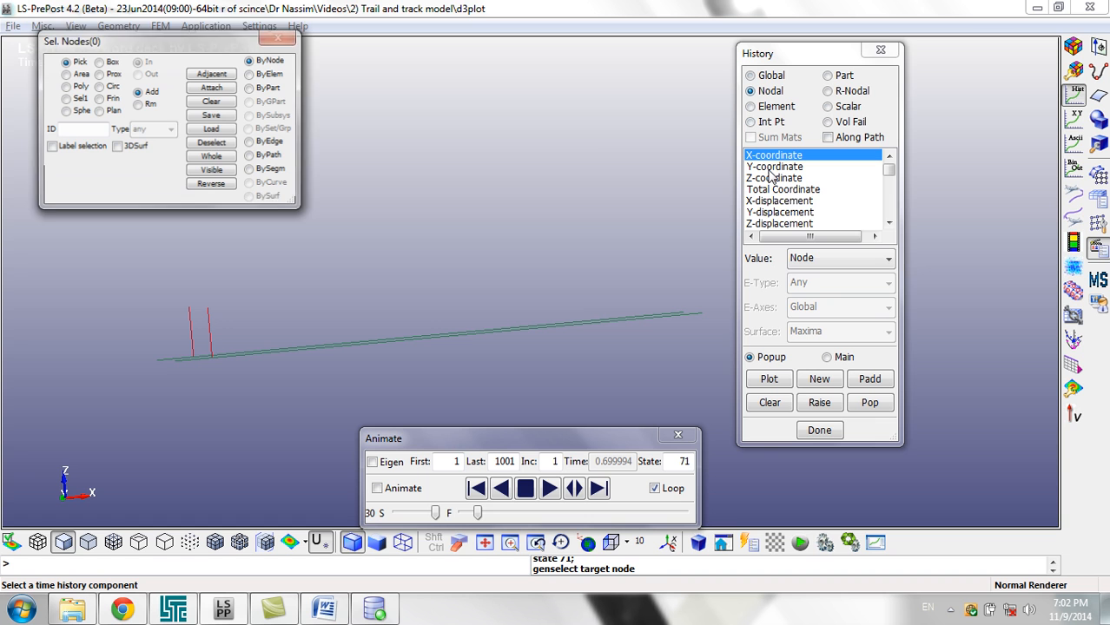
click(779, 223)
click(214, 357)
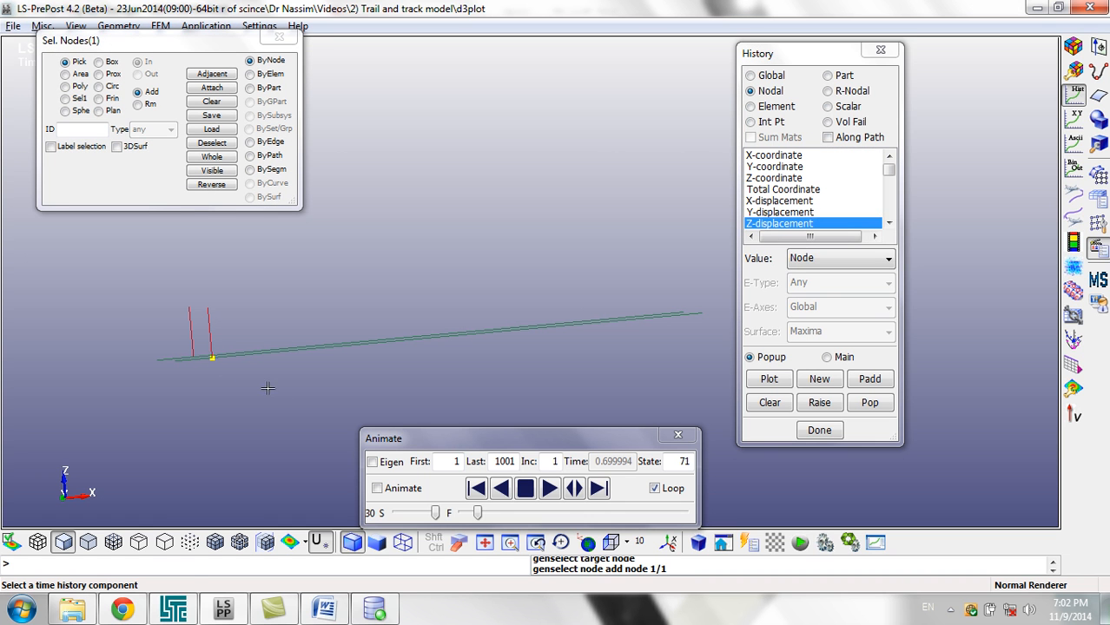
click(781, 381)
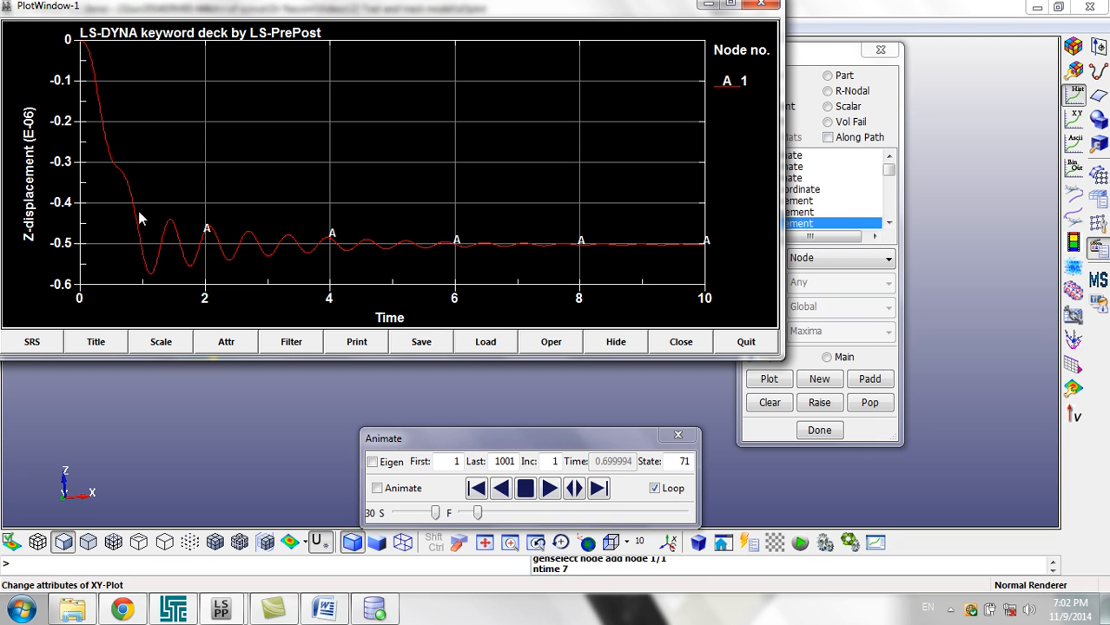
drag(239, 212, 241, 257)
right_click(289, 188)
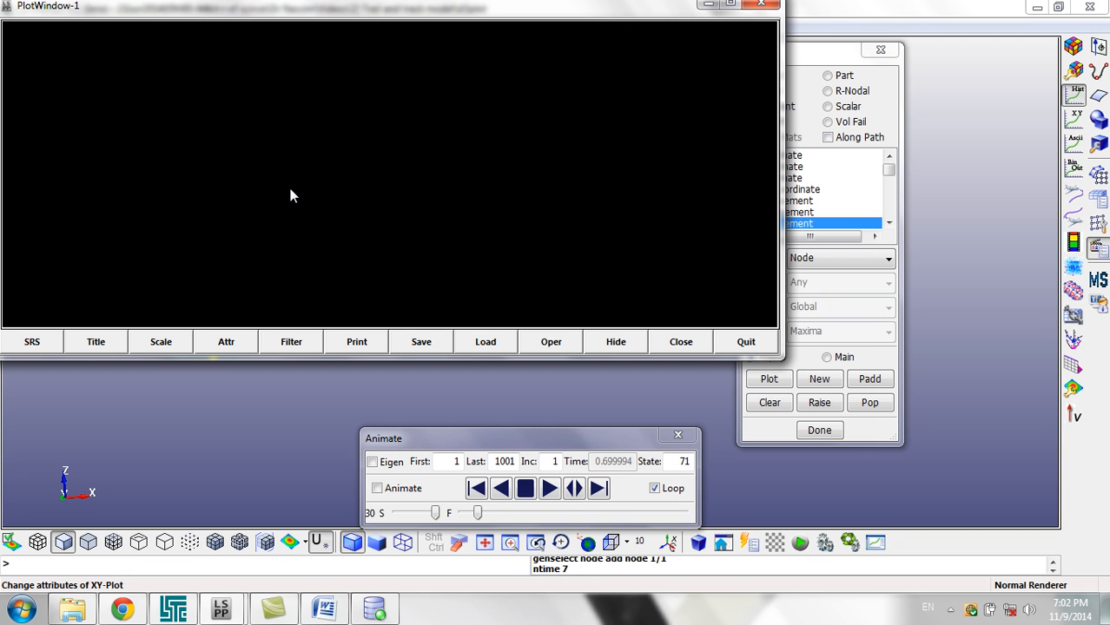
click(634, 401)
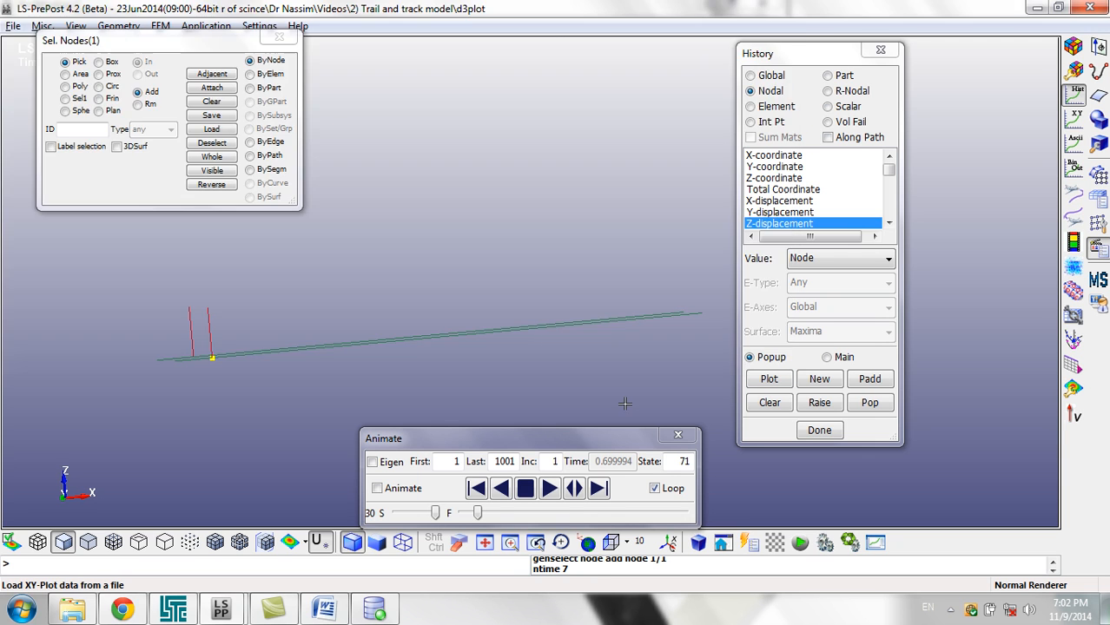
- Replace the node selection with node 2 near the top of the front vertical element, plot its Z-displacement history and close the plot
click(213, 357)
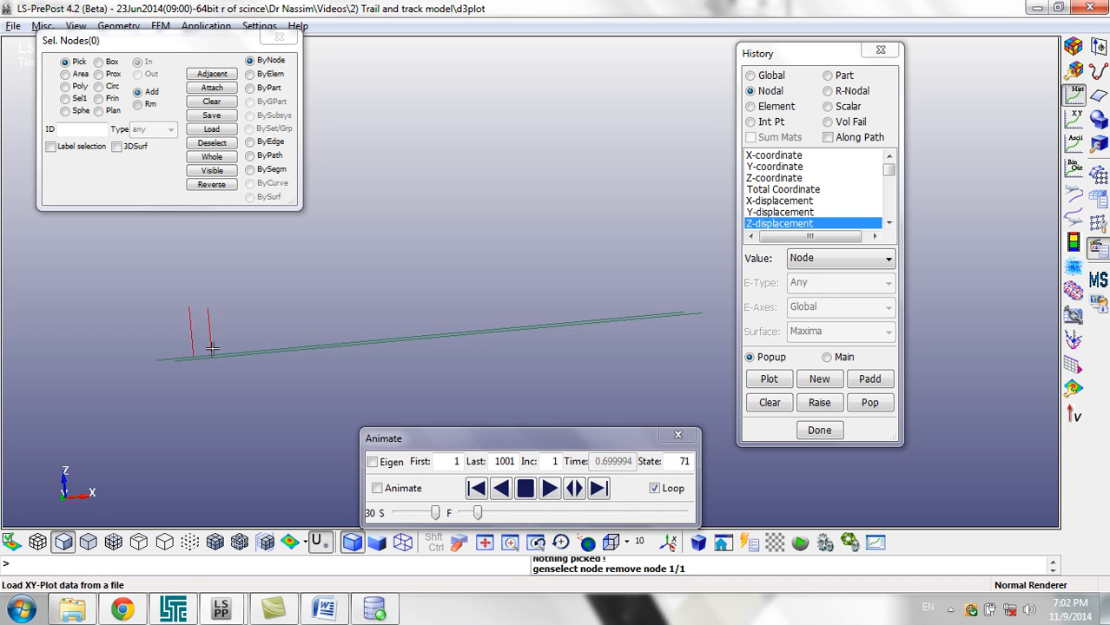
click(210, 320)
click(769, 379)
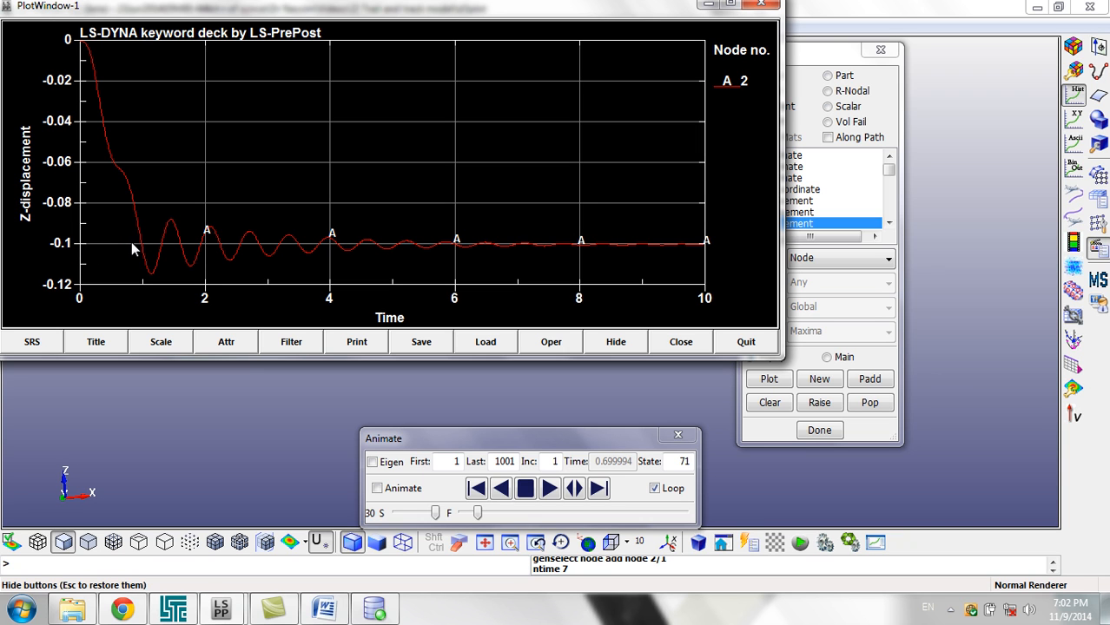
click(761, 4)
- Deselect node 2, select node 1 at the track level again and plot its Z-displacement history
click(209, 305)
click(208, 306)
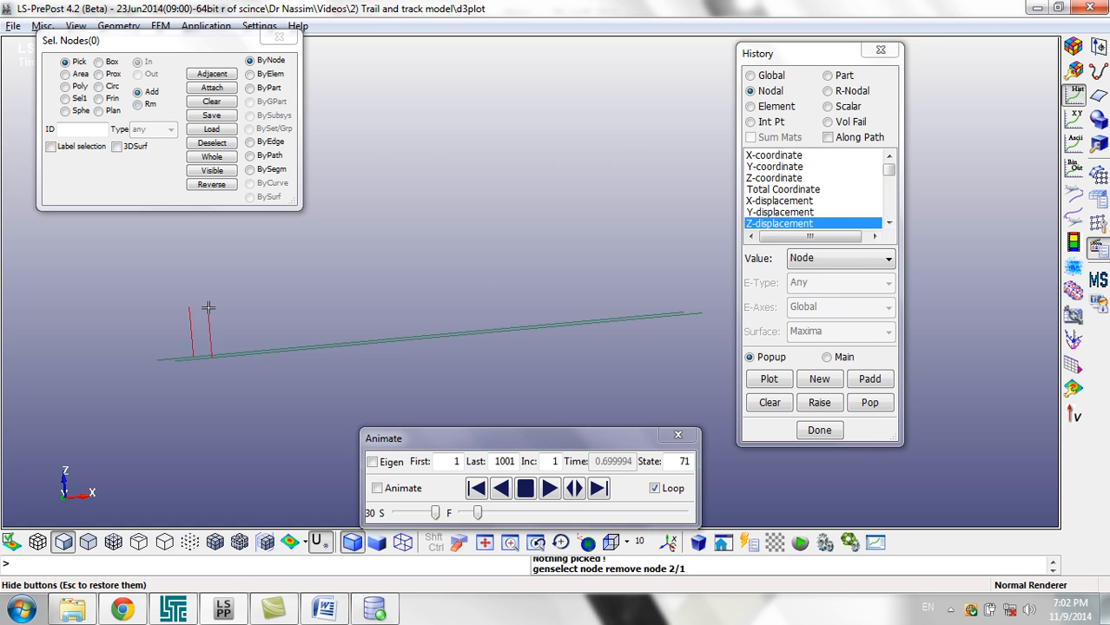
click(215, 351)
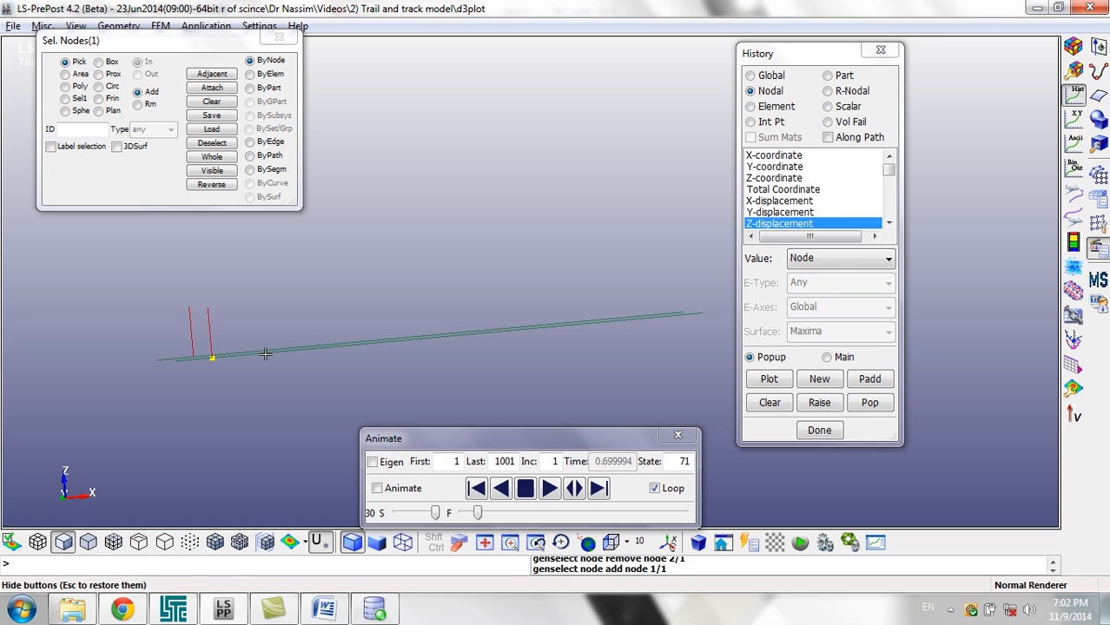
click(769, 378)
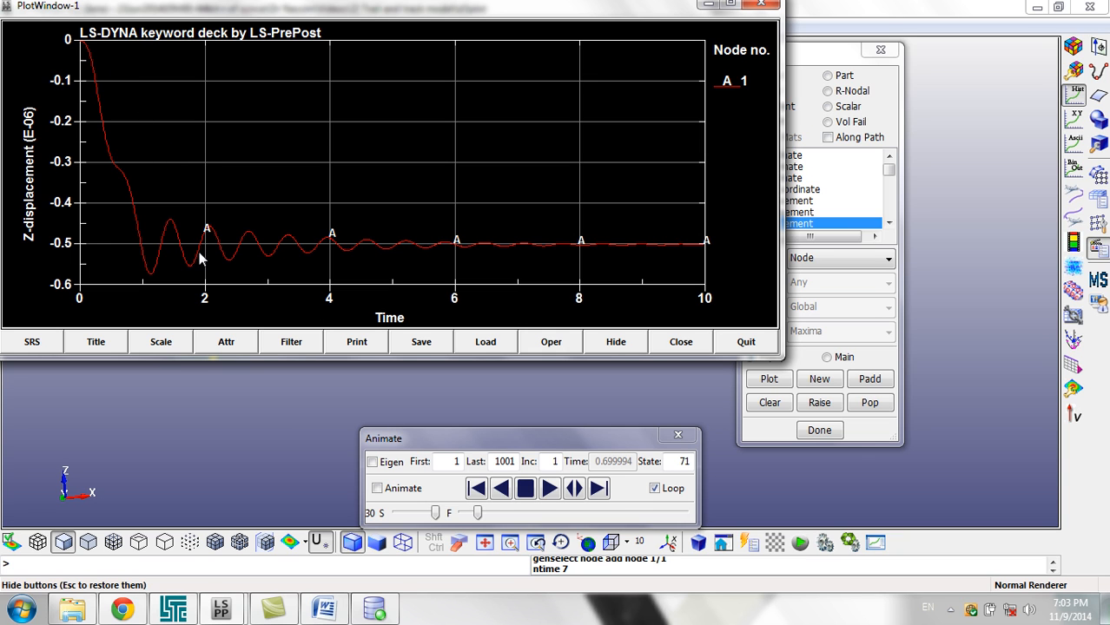
- Switch to the Session 2 Word document and write the check calculation 1e6/2e11=0.5e-6 on the page after the elevation drawing
click(323, 609)
scroll(284, 468, down, 2)
key(Return)
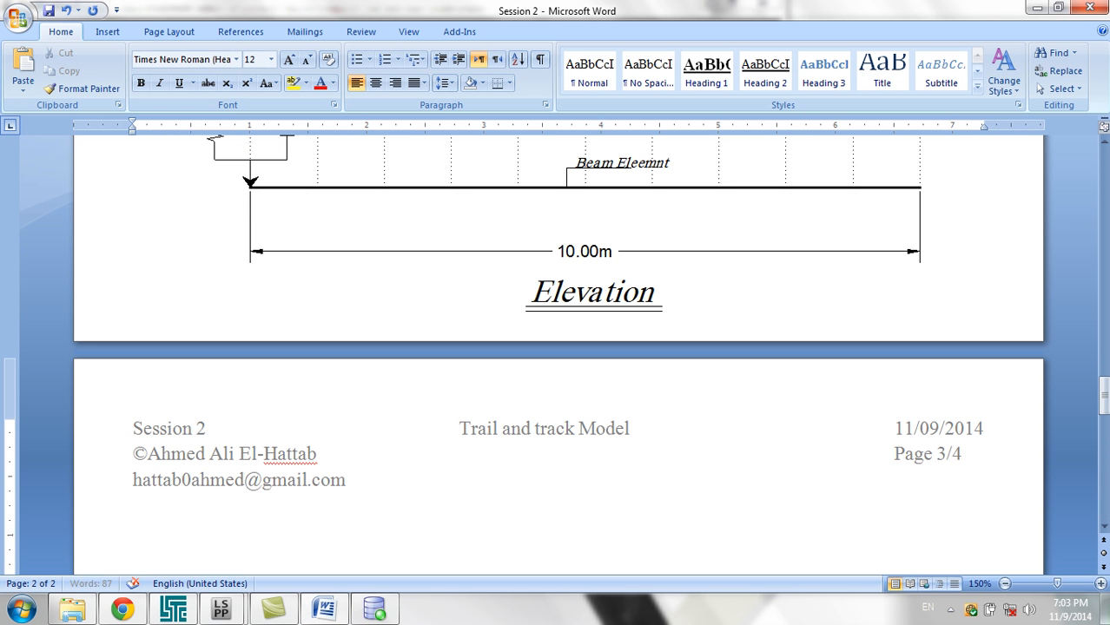
text(1e6/2e7=)
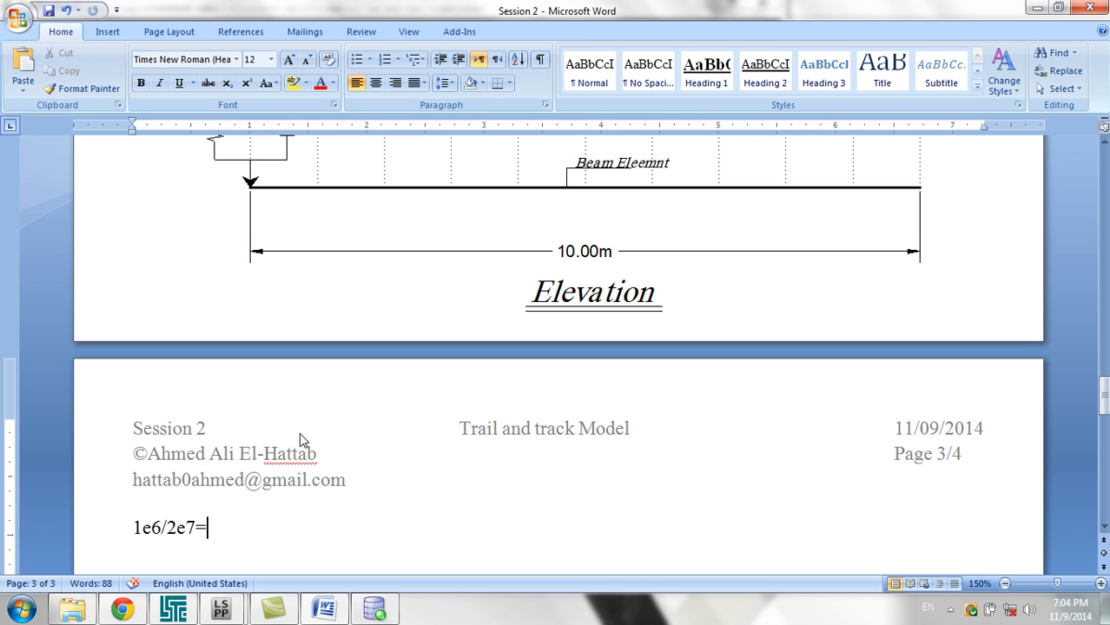
key(BackSpace)
key(BackSpace)
text(11=)
text(0.5e-6)
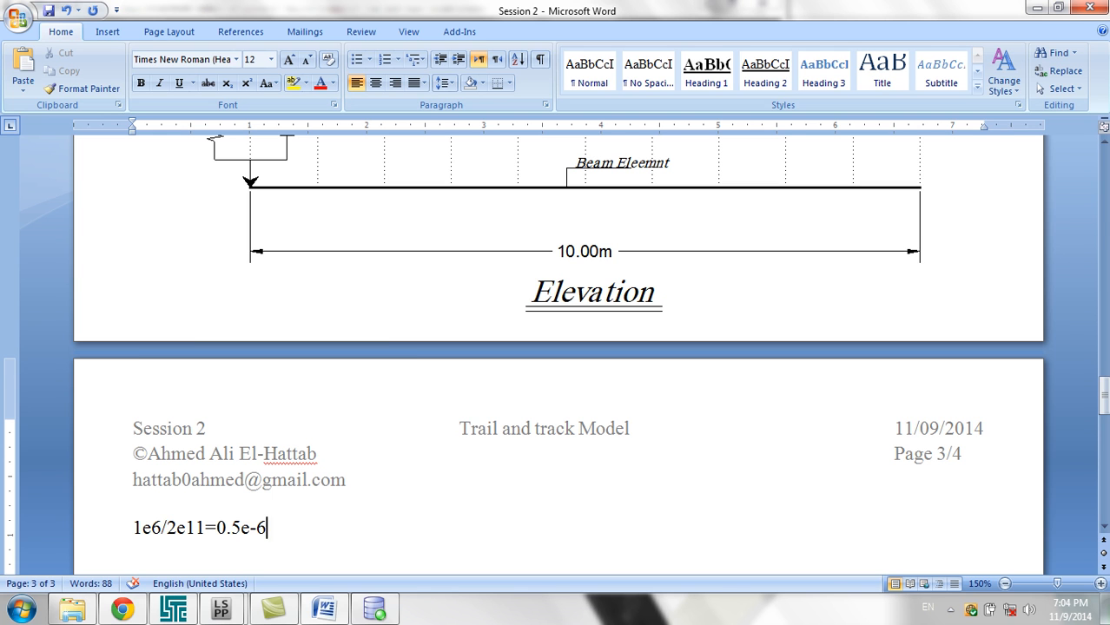
- Compare the node 1 displacement plot with the written calculation, close the plot and return to the model in LS-PrePost
key(alt+Tab)
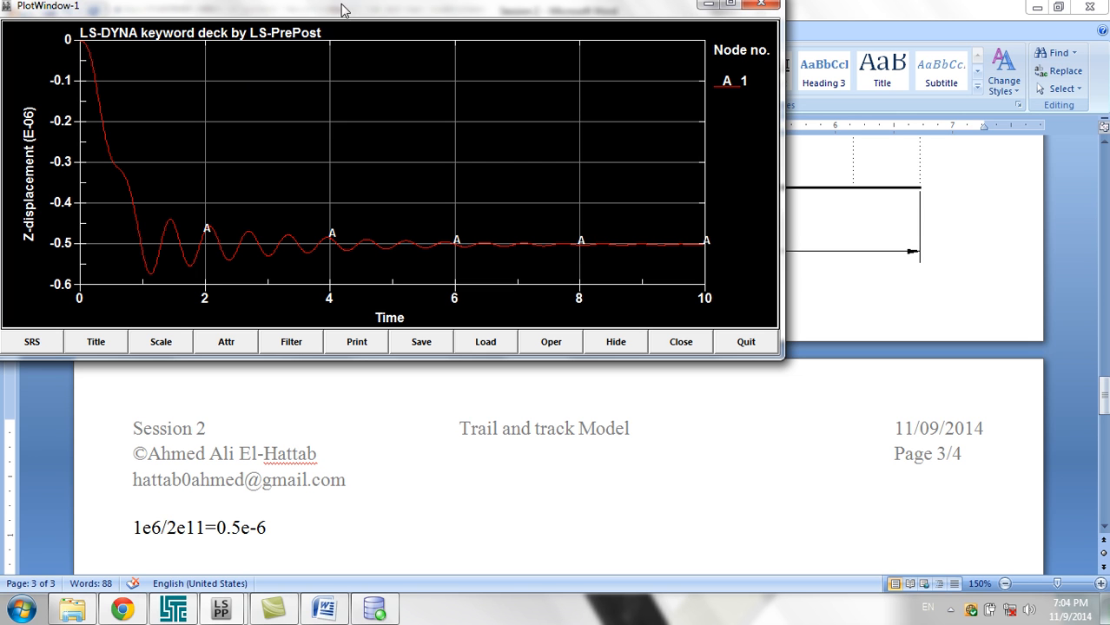
click(761, 4)
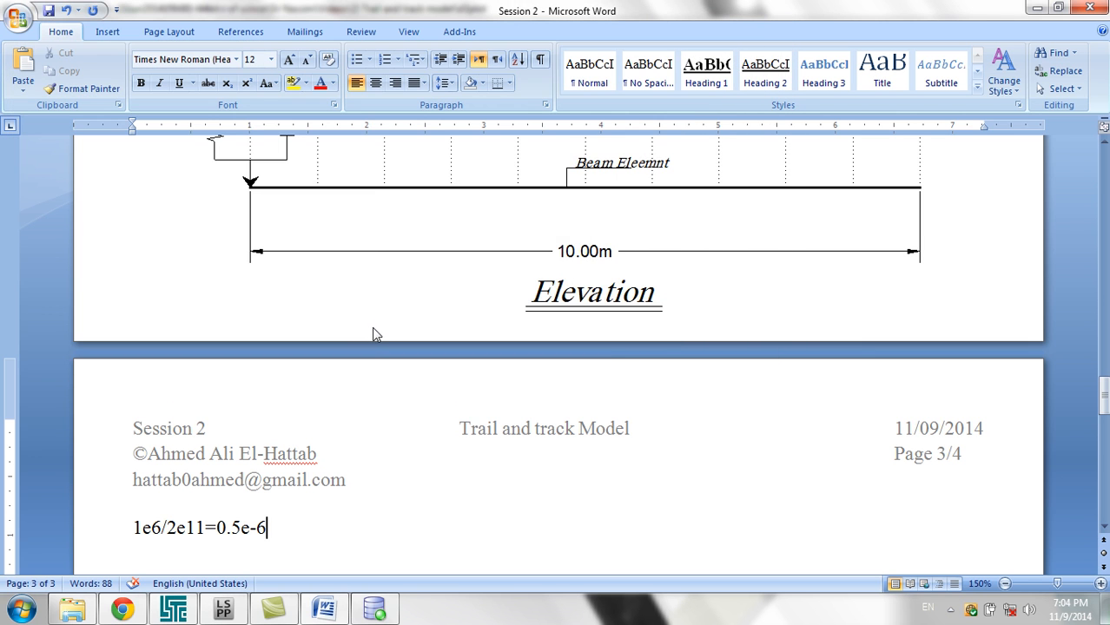
scroll(375, 333, down, 6)
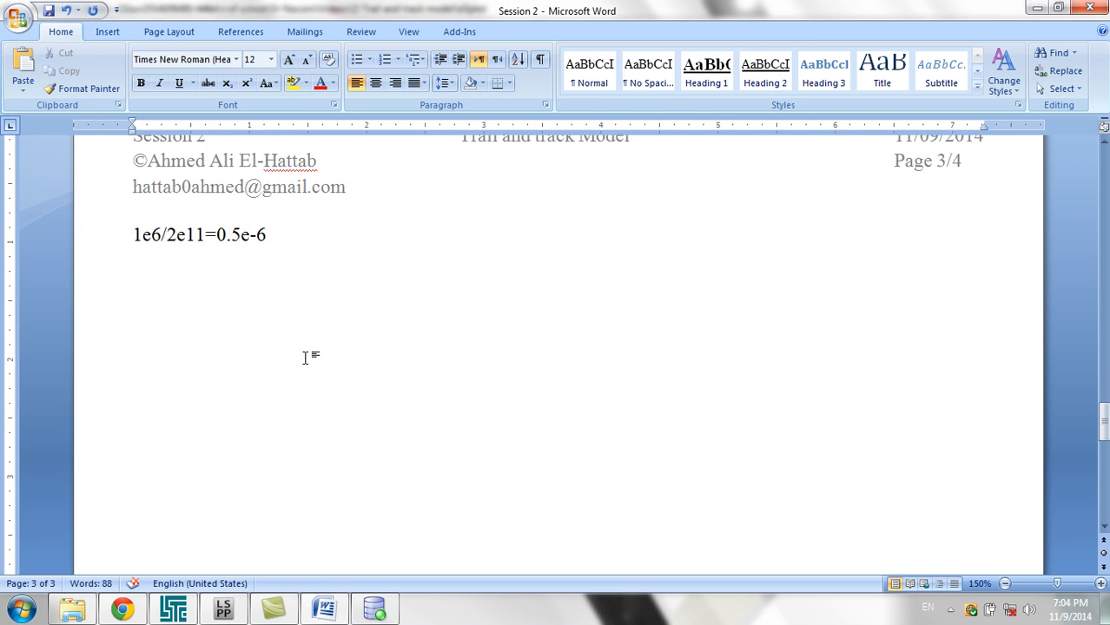
click(326, 606)
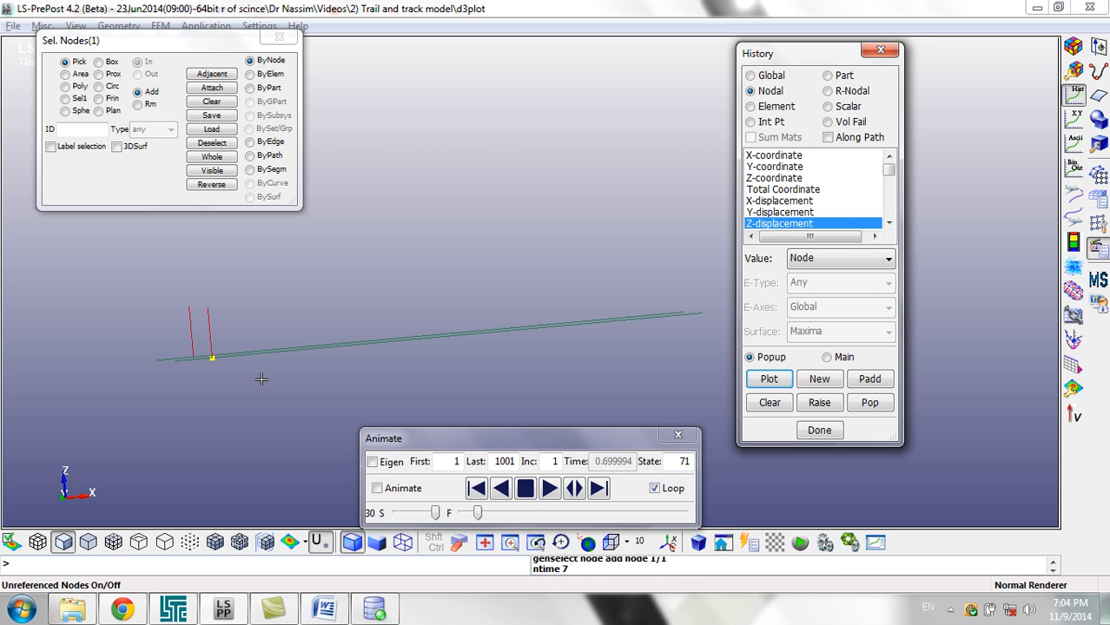
drag(285, 384, 377, 432)
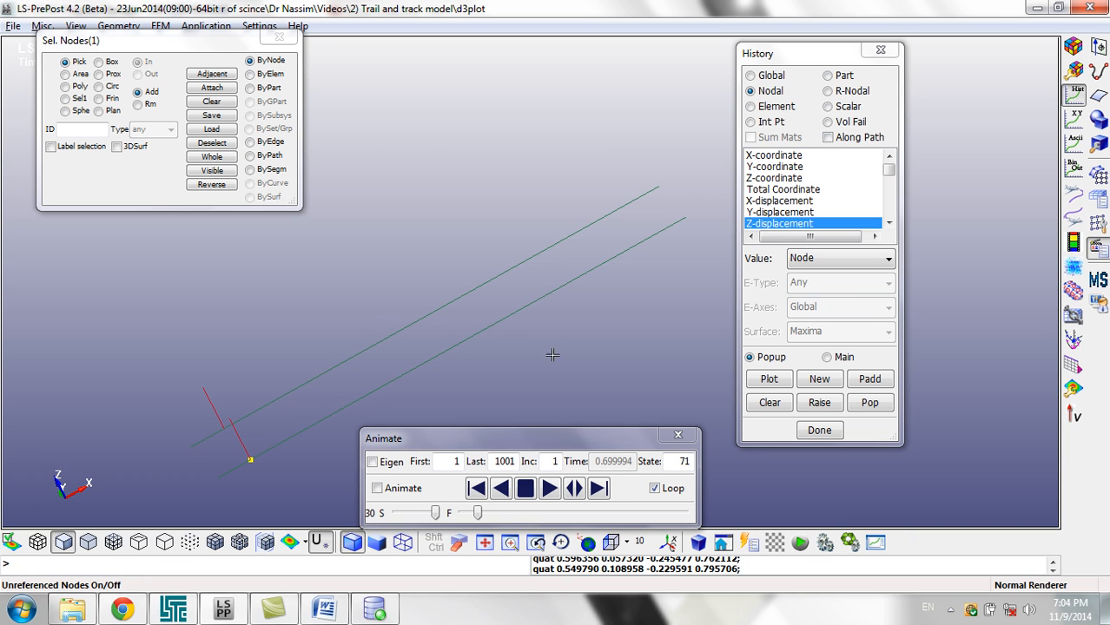
click(951, 613)
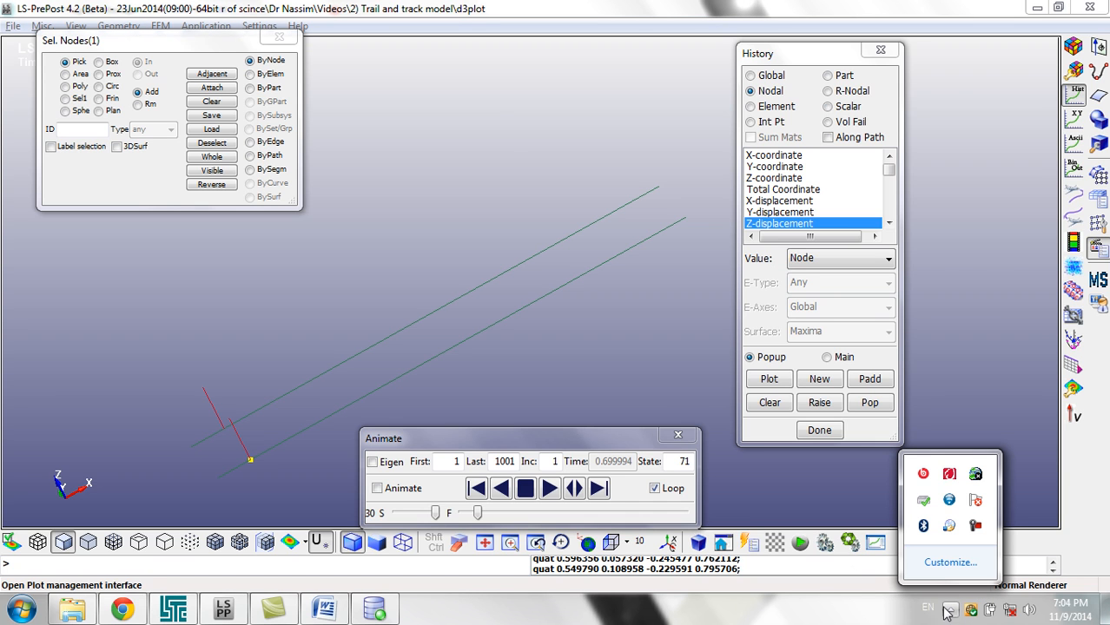
click(679, 410)
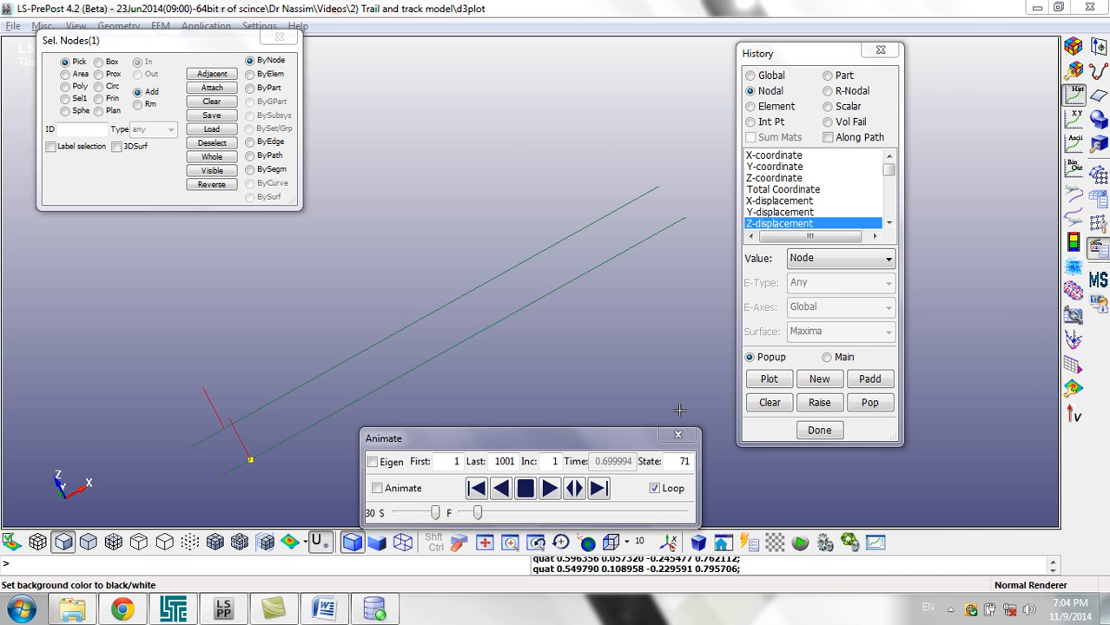